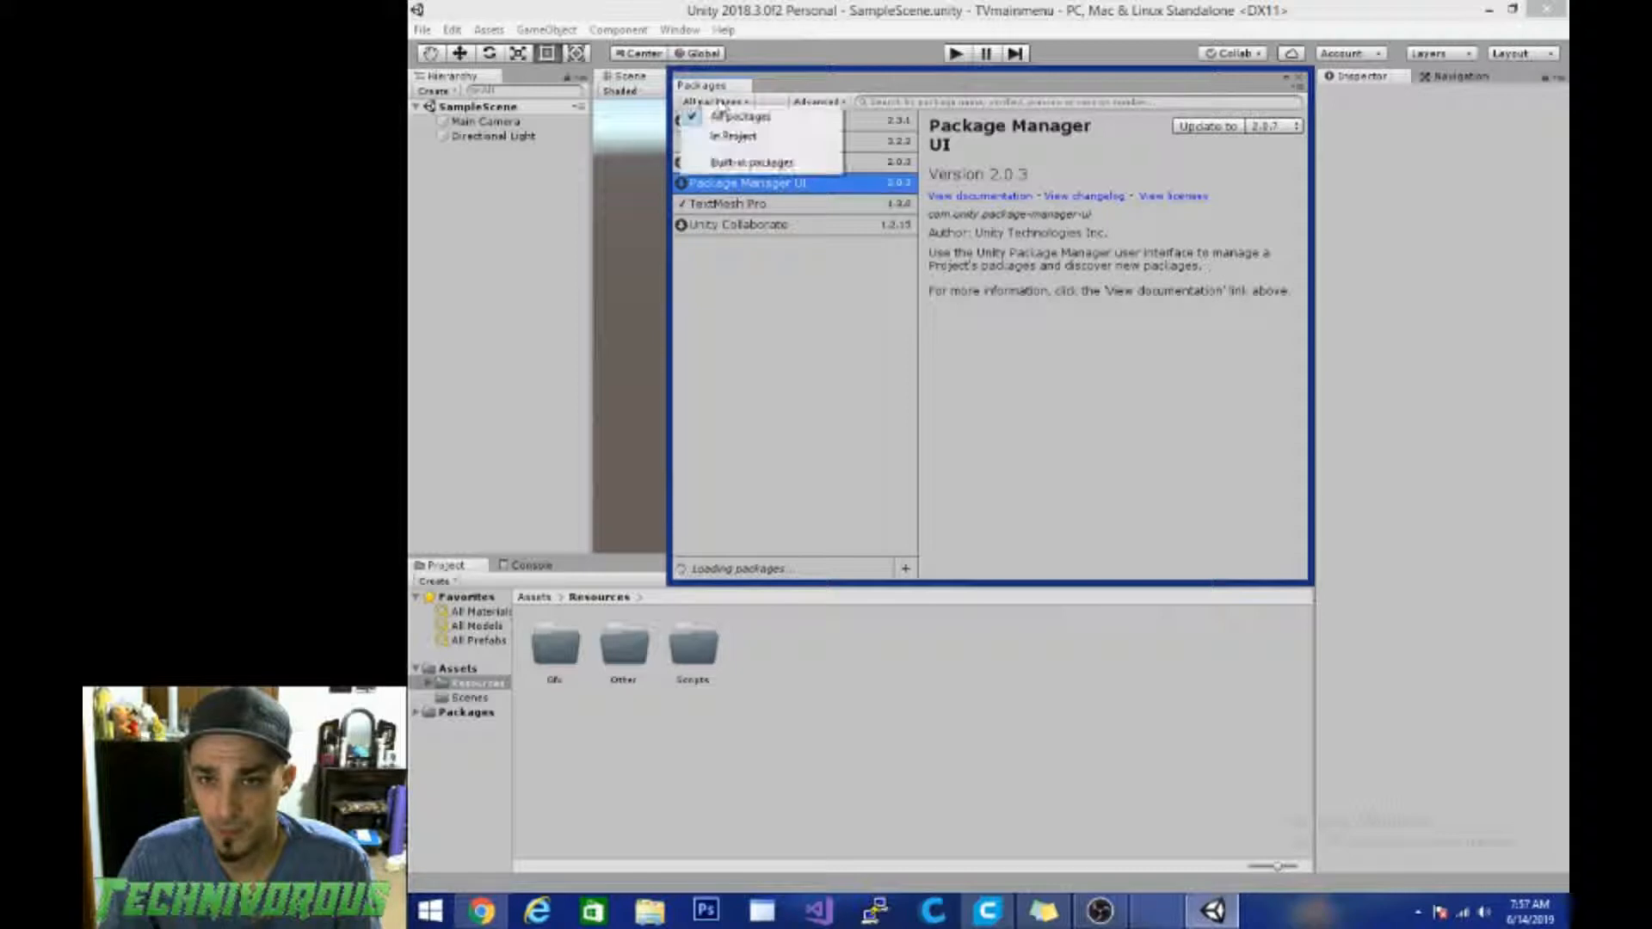
Step: Filter the package list to built-in packages and look through it, including the details of the UI package
click(729, 161)
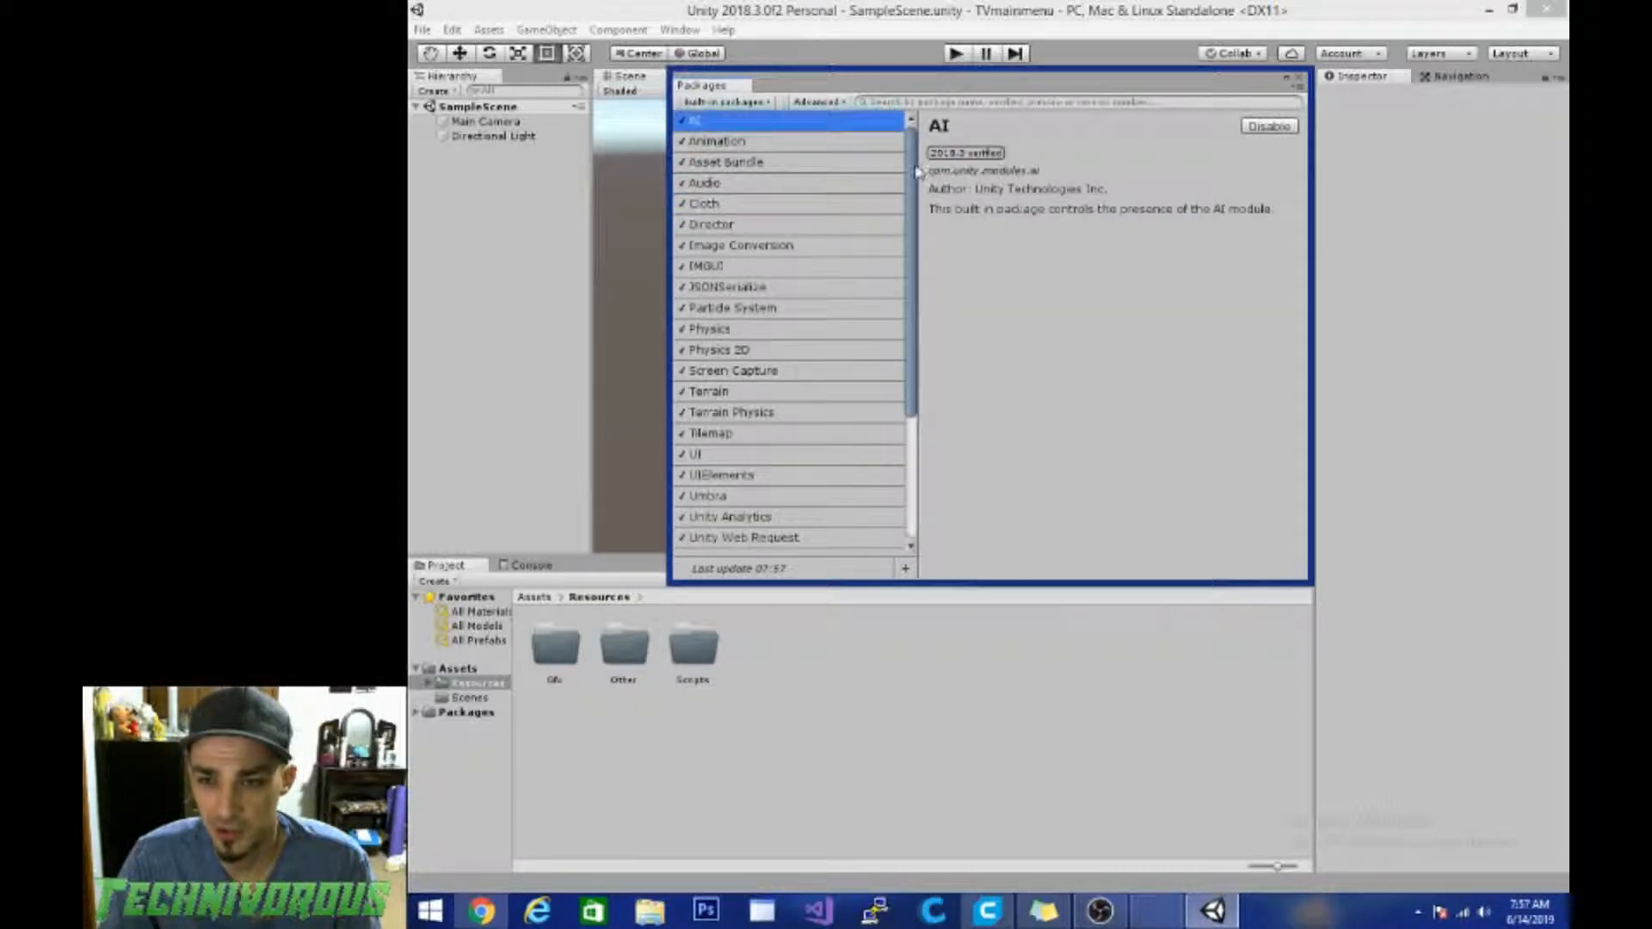
drag(910, 172, 914, 296)
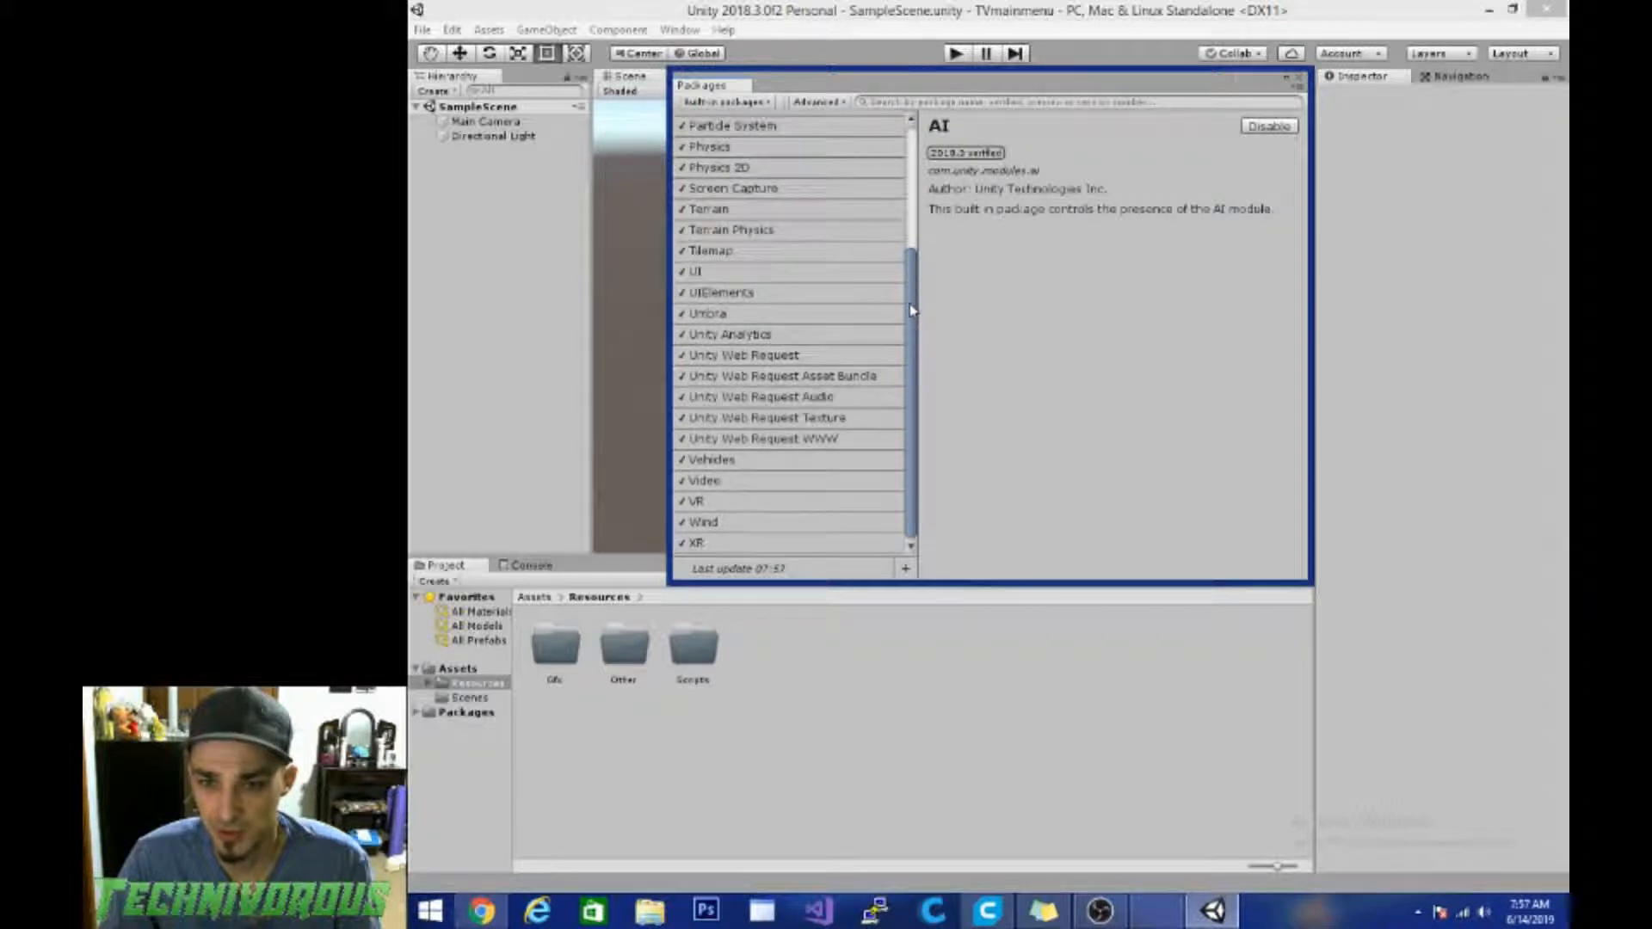
click(719, 273)
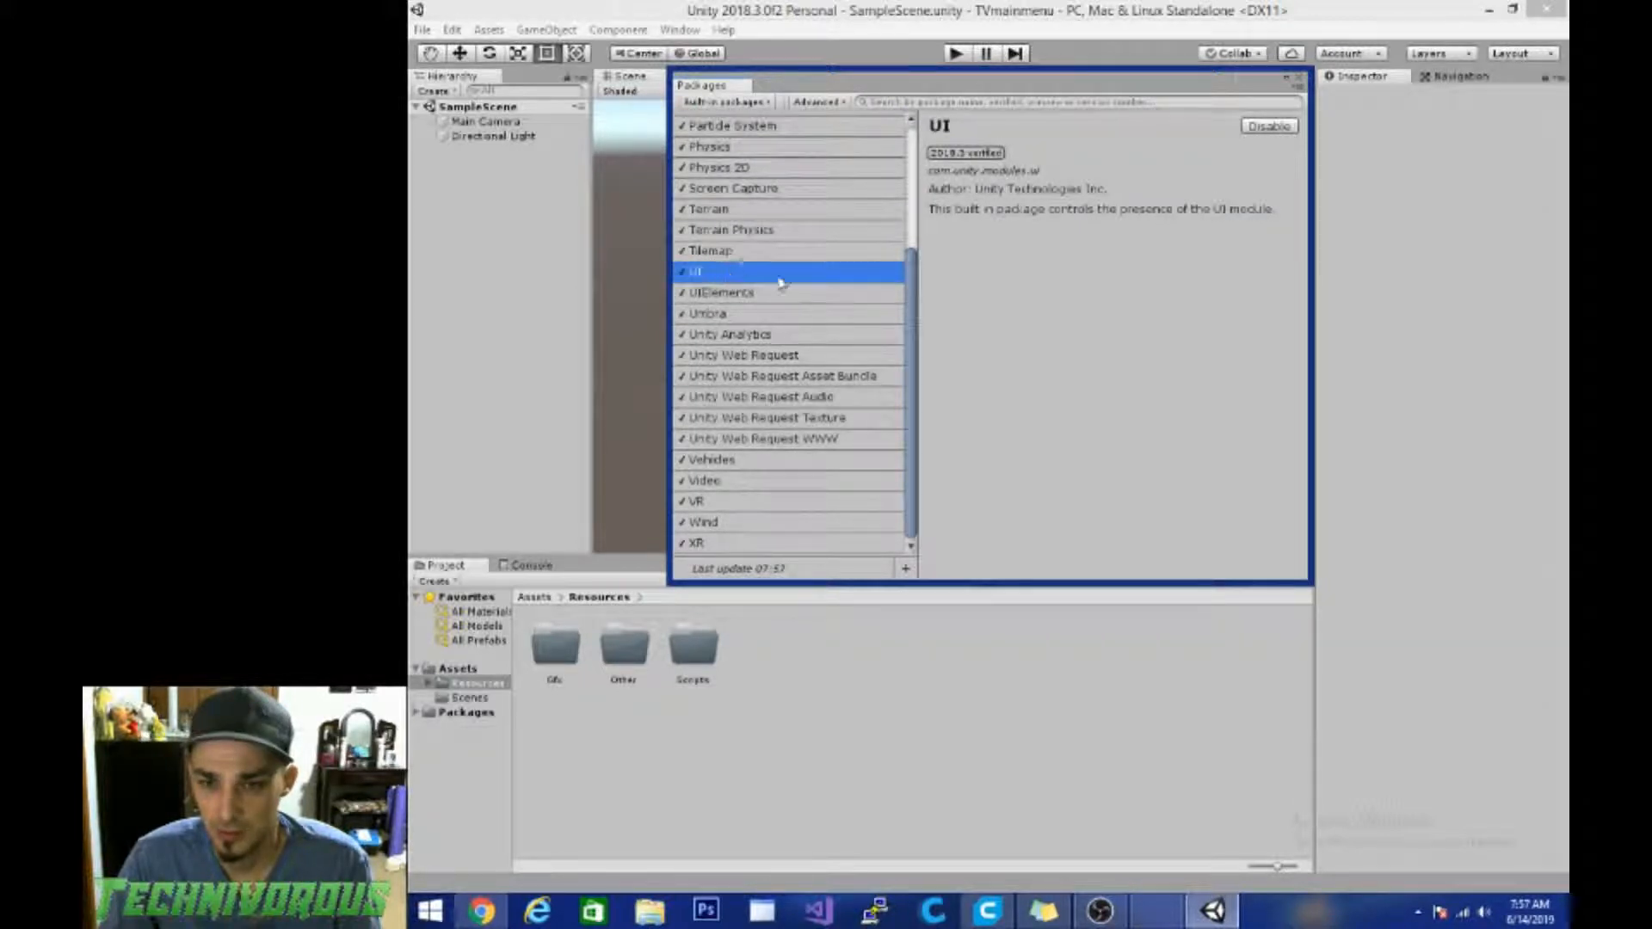
scroll(824, 247, up, 4)
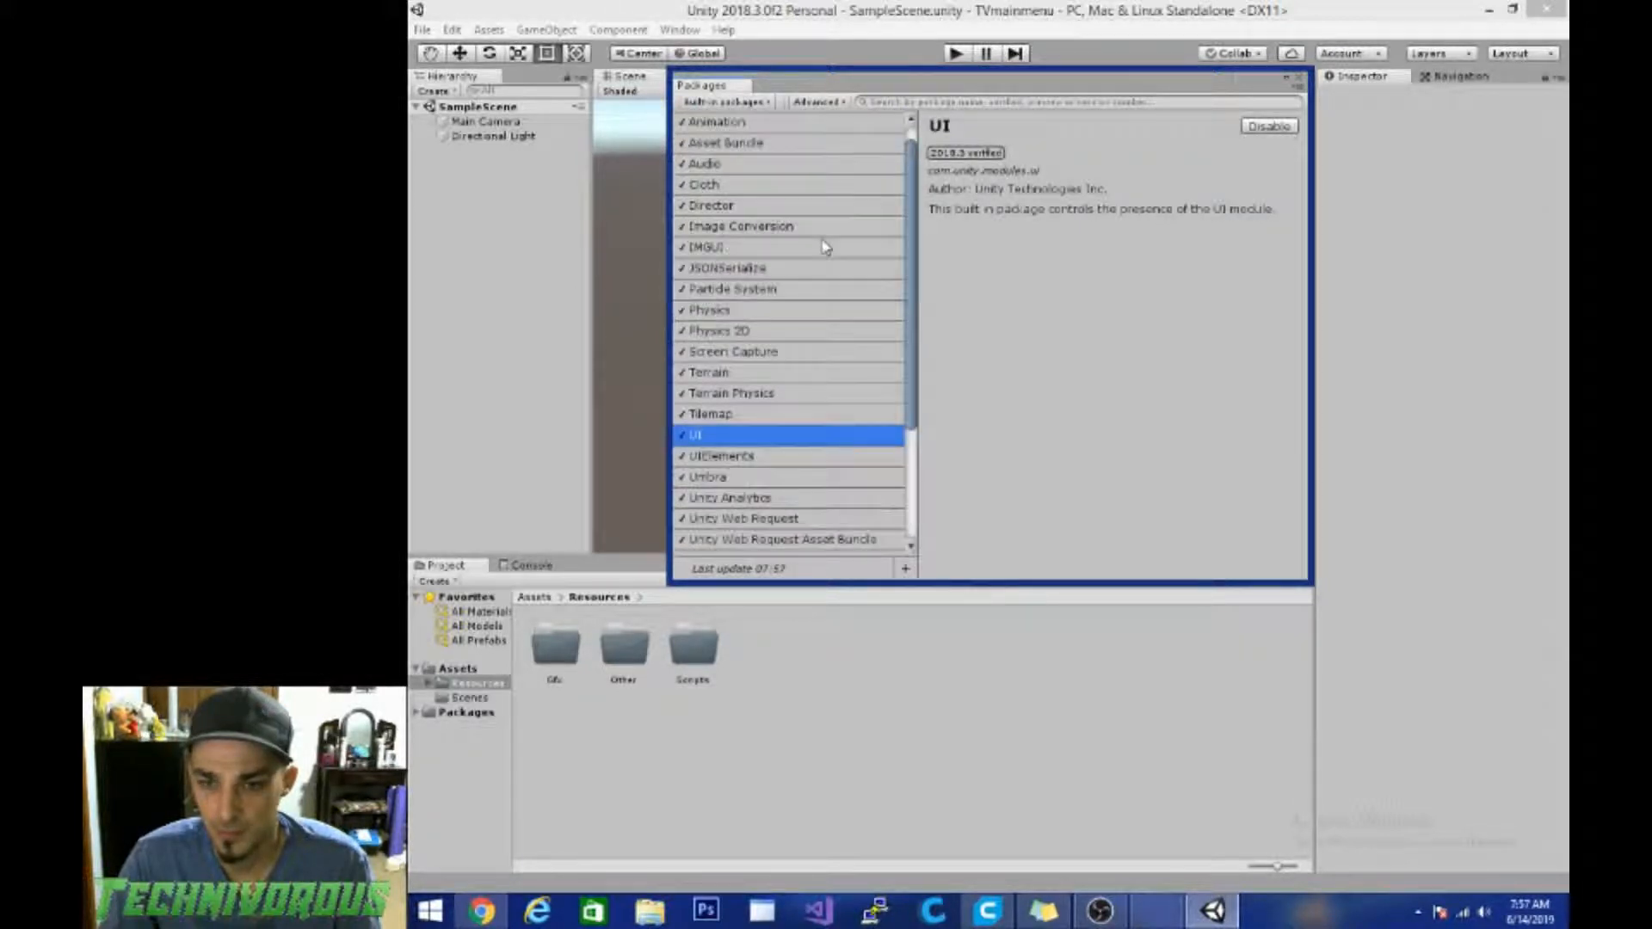
click(817, 101)
click(947, 90)
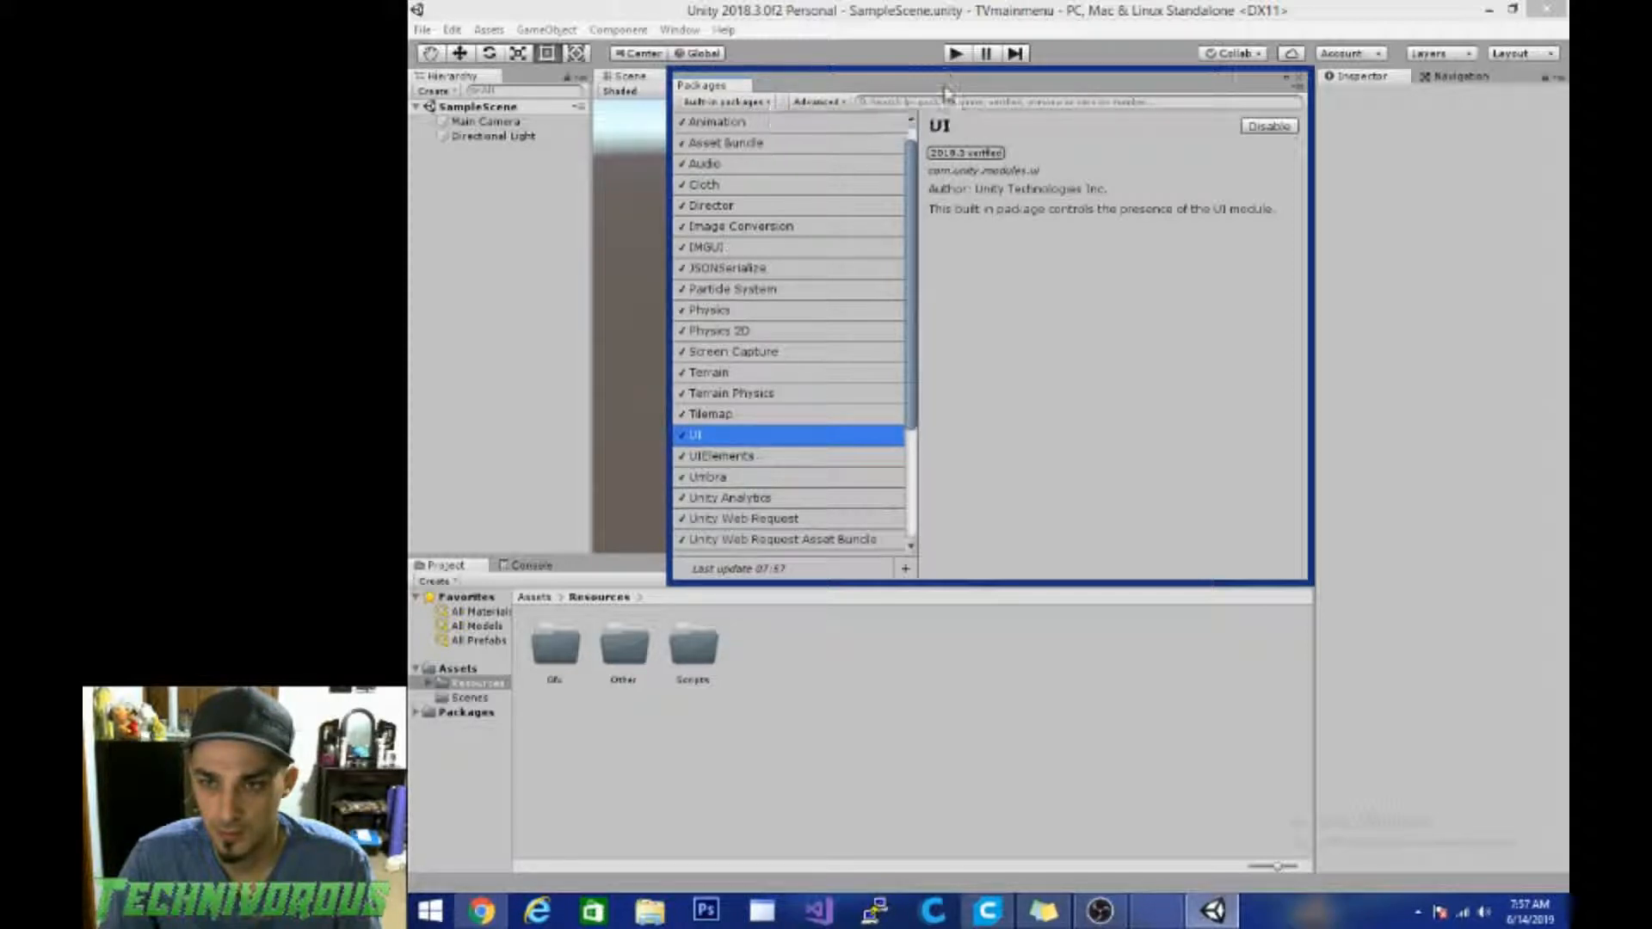
Step: Show only the packages in the project, check the TextMesh Pro package details, and close the Package Manager
click(747, 102)
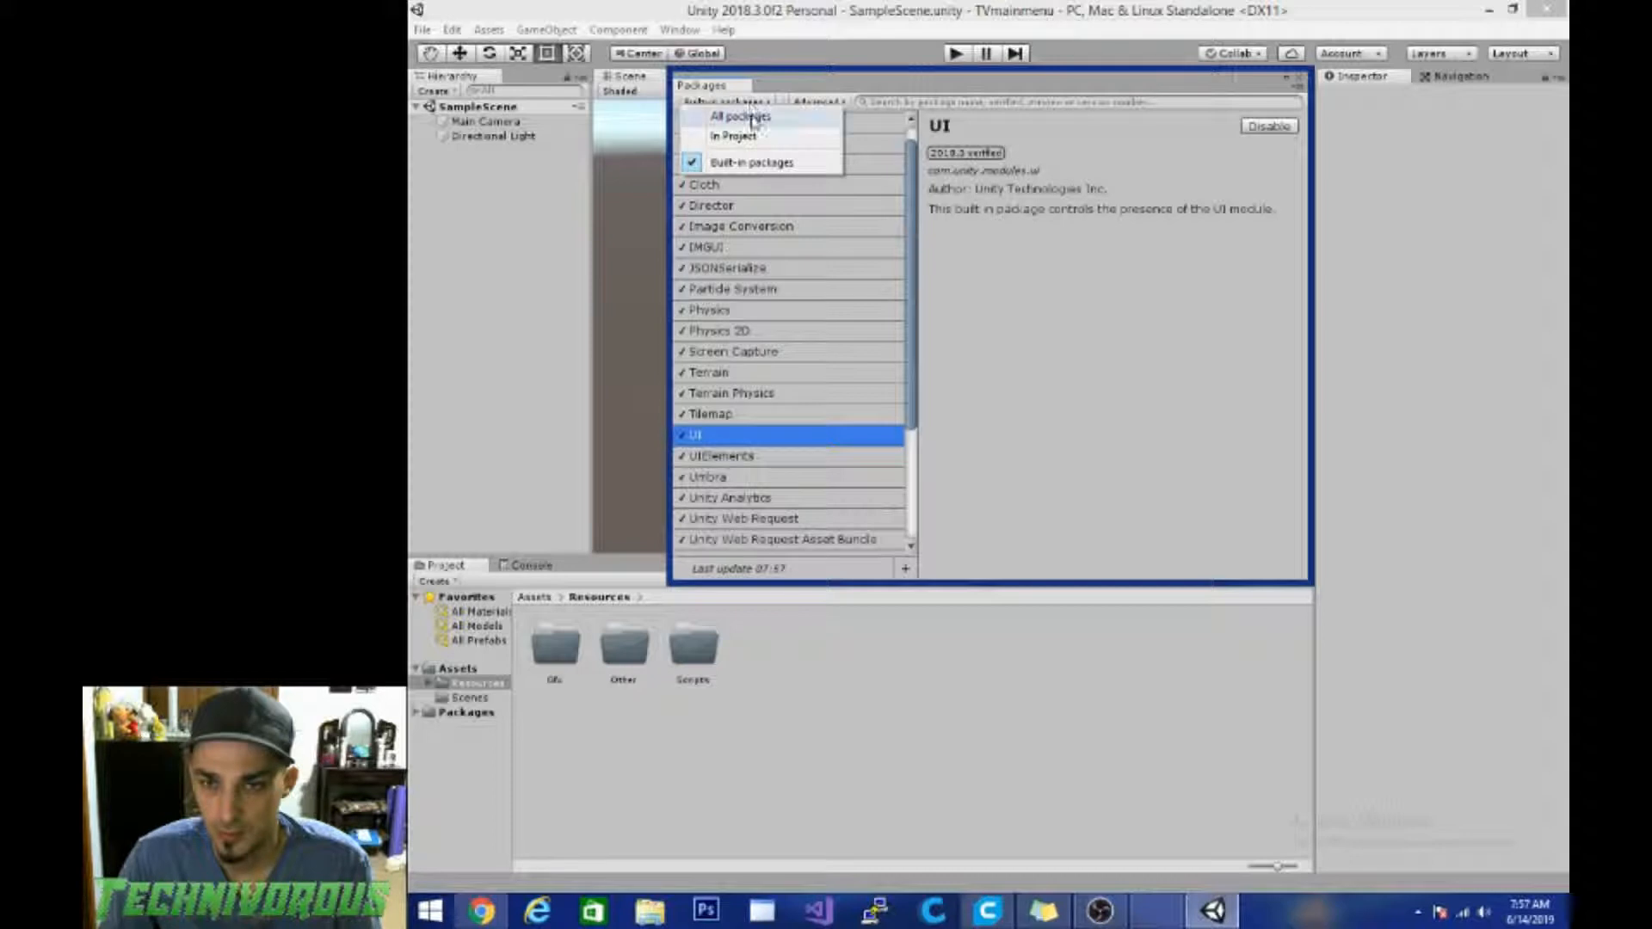
click(745, 136)
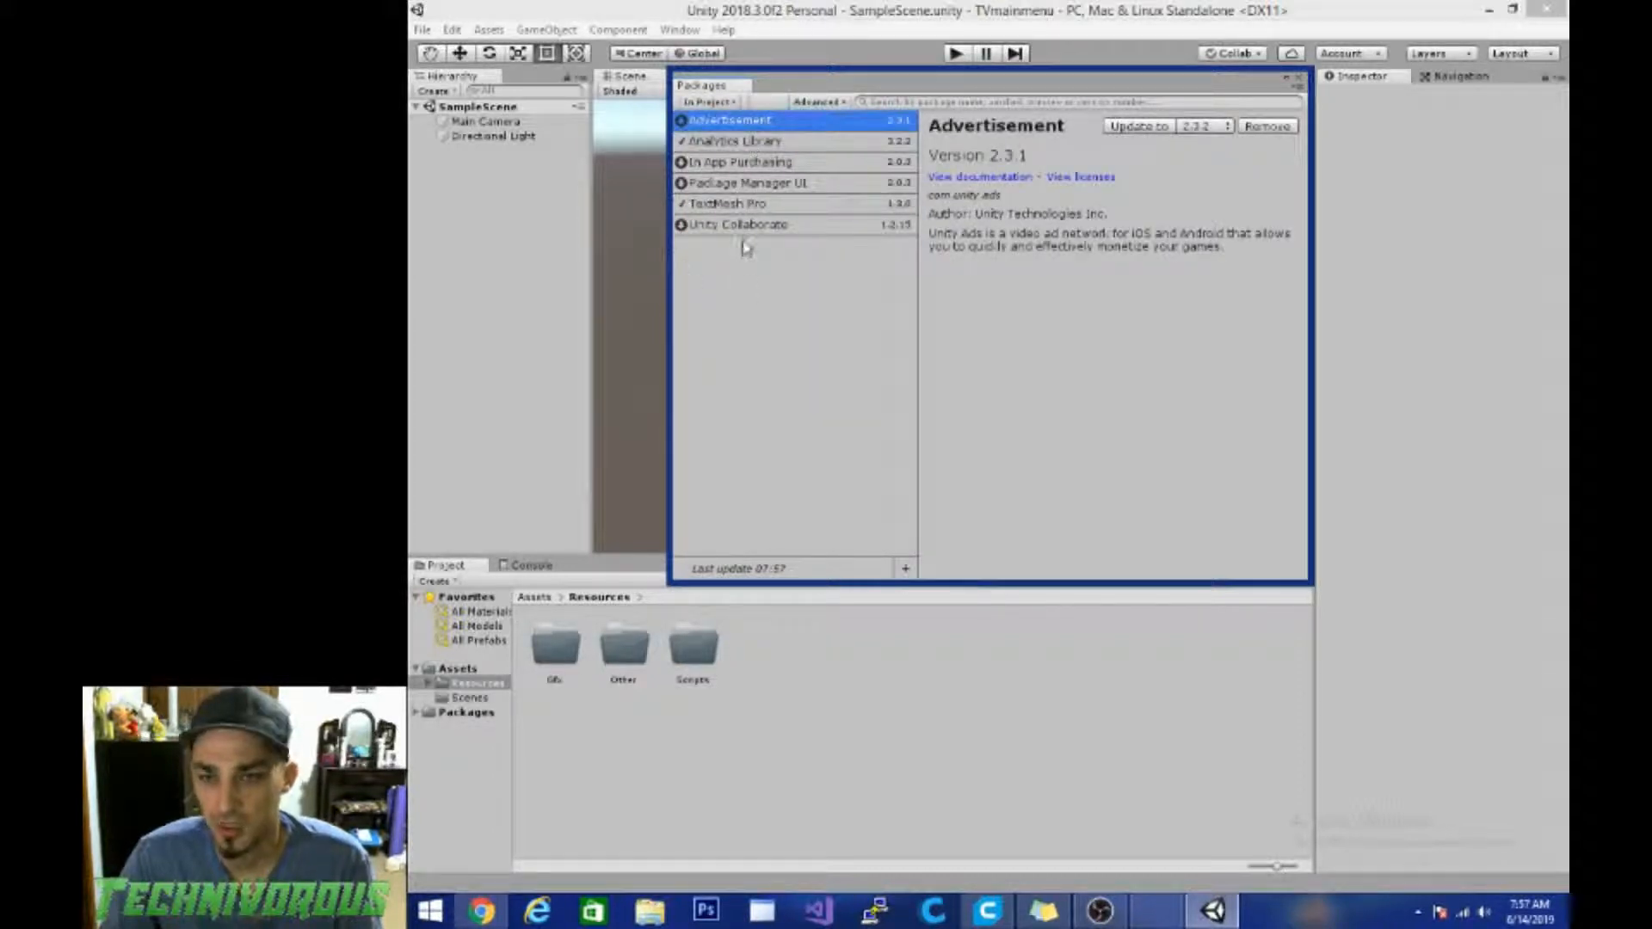
click(738, 207)
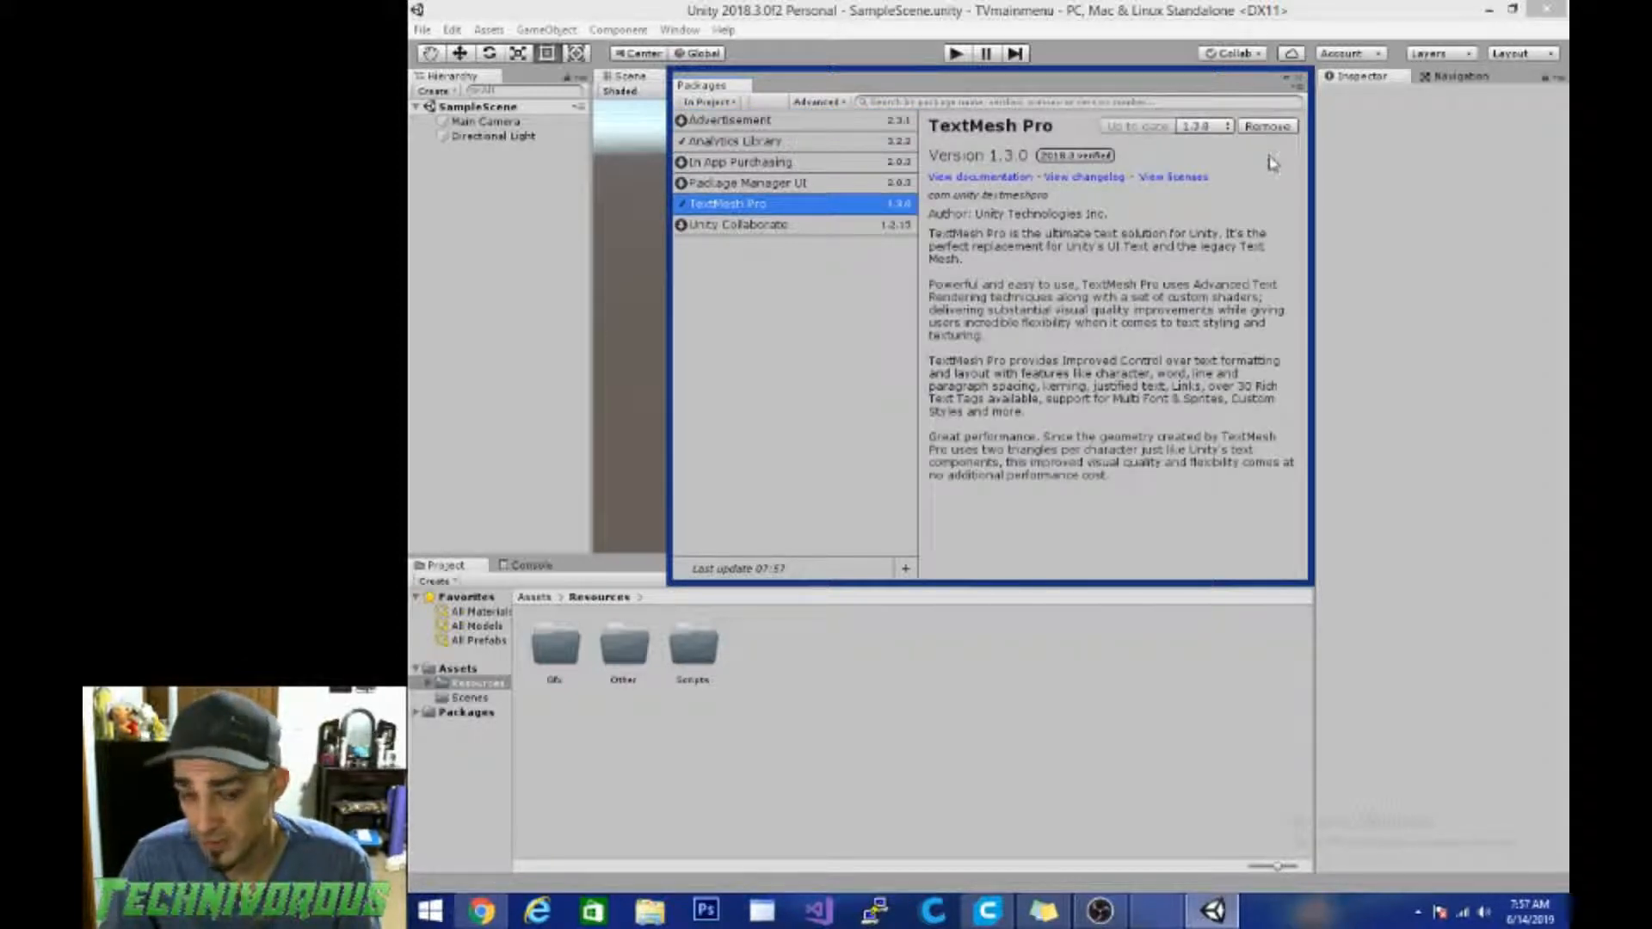
click(1298, 80)
Step: Add a TextMeshPro text UI object to the scene and import the TMP Essentials it requires
right_click(504, 177)
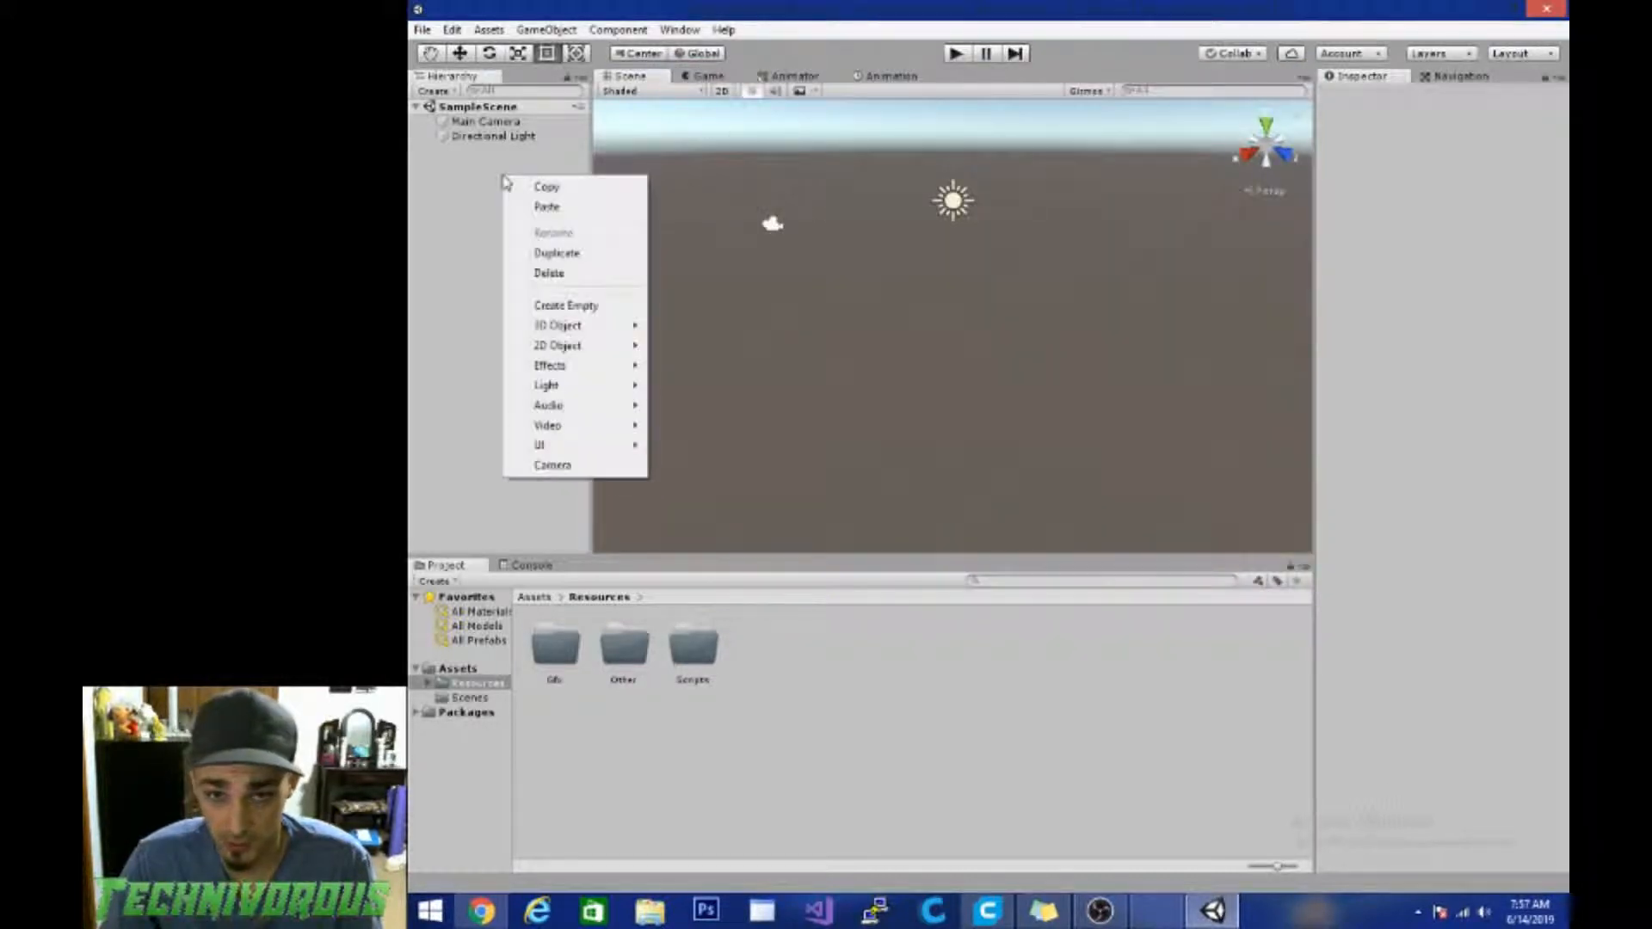
mouse_move(601, 446)
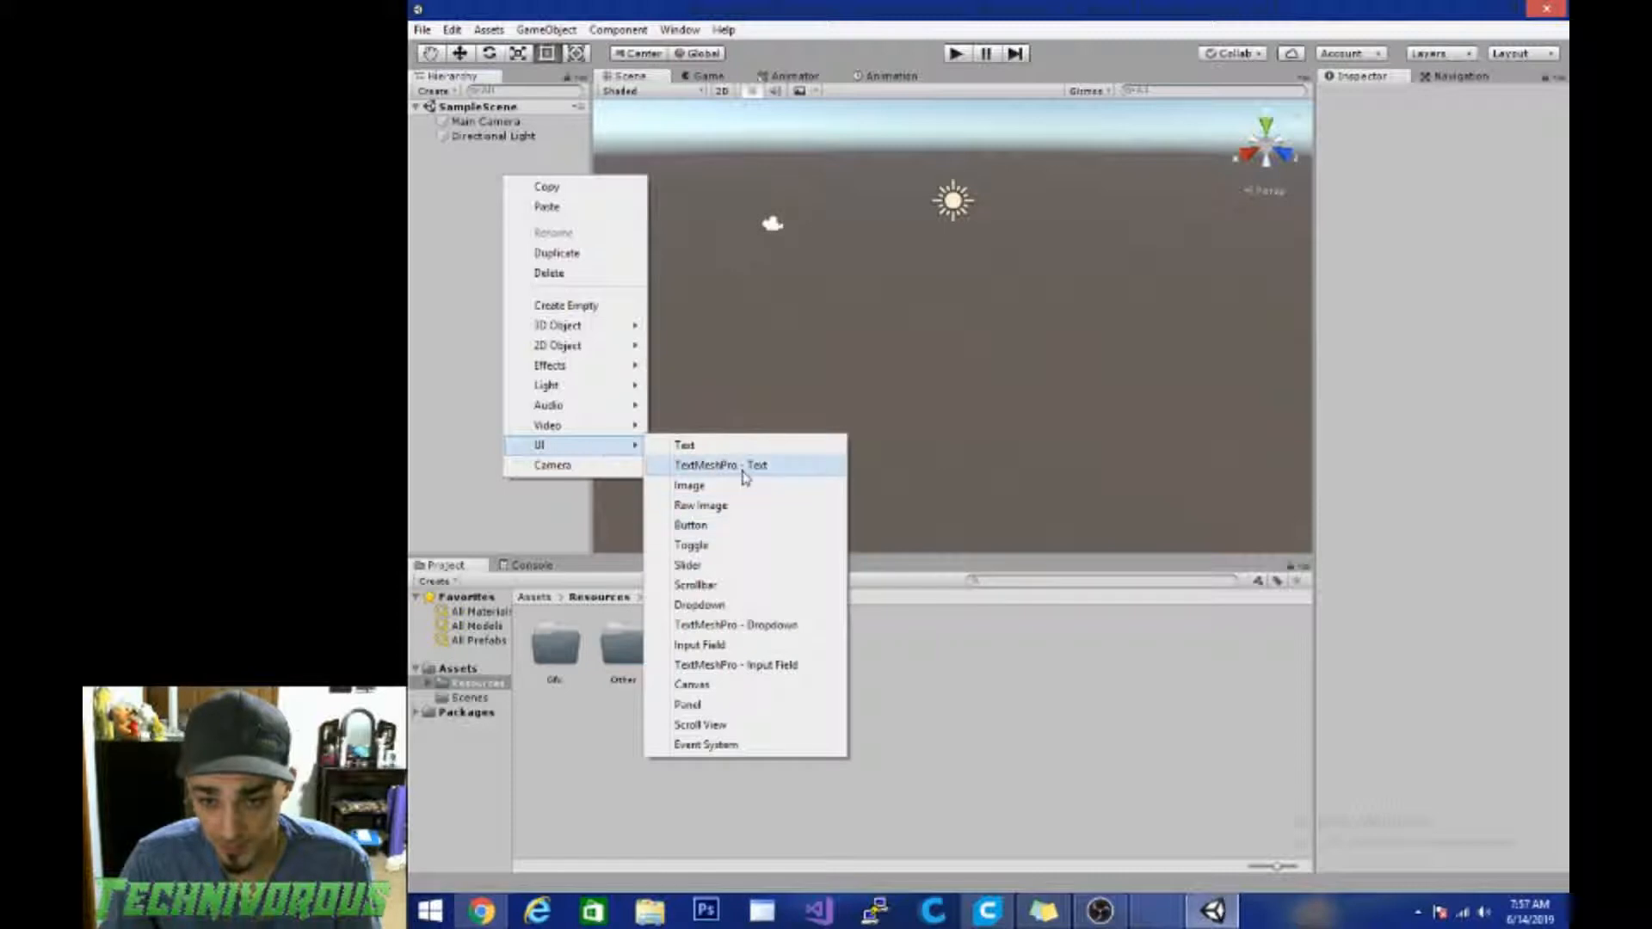
click(742, 469)
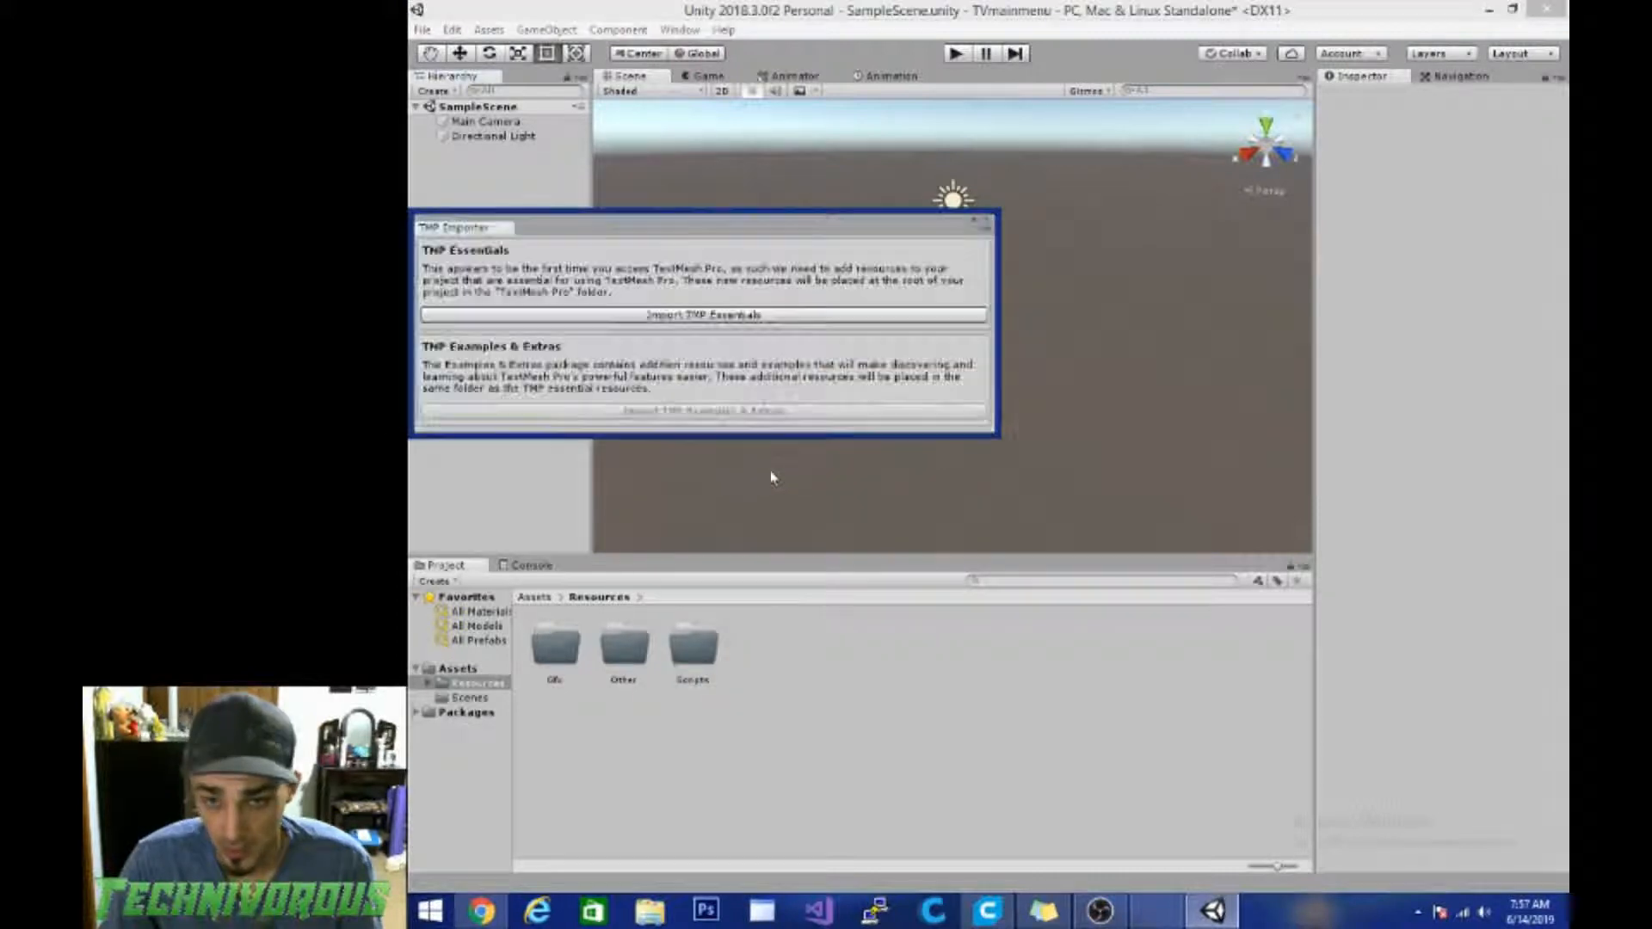
click(725, 320)
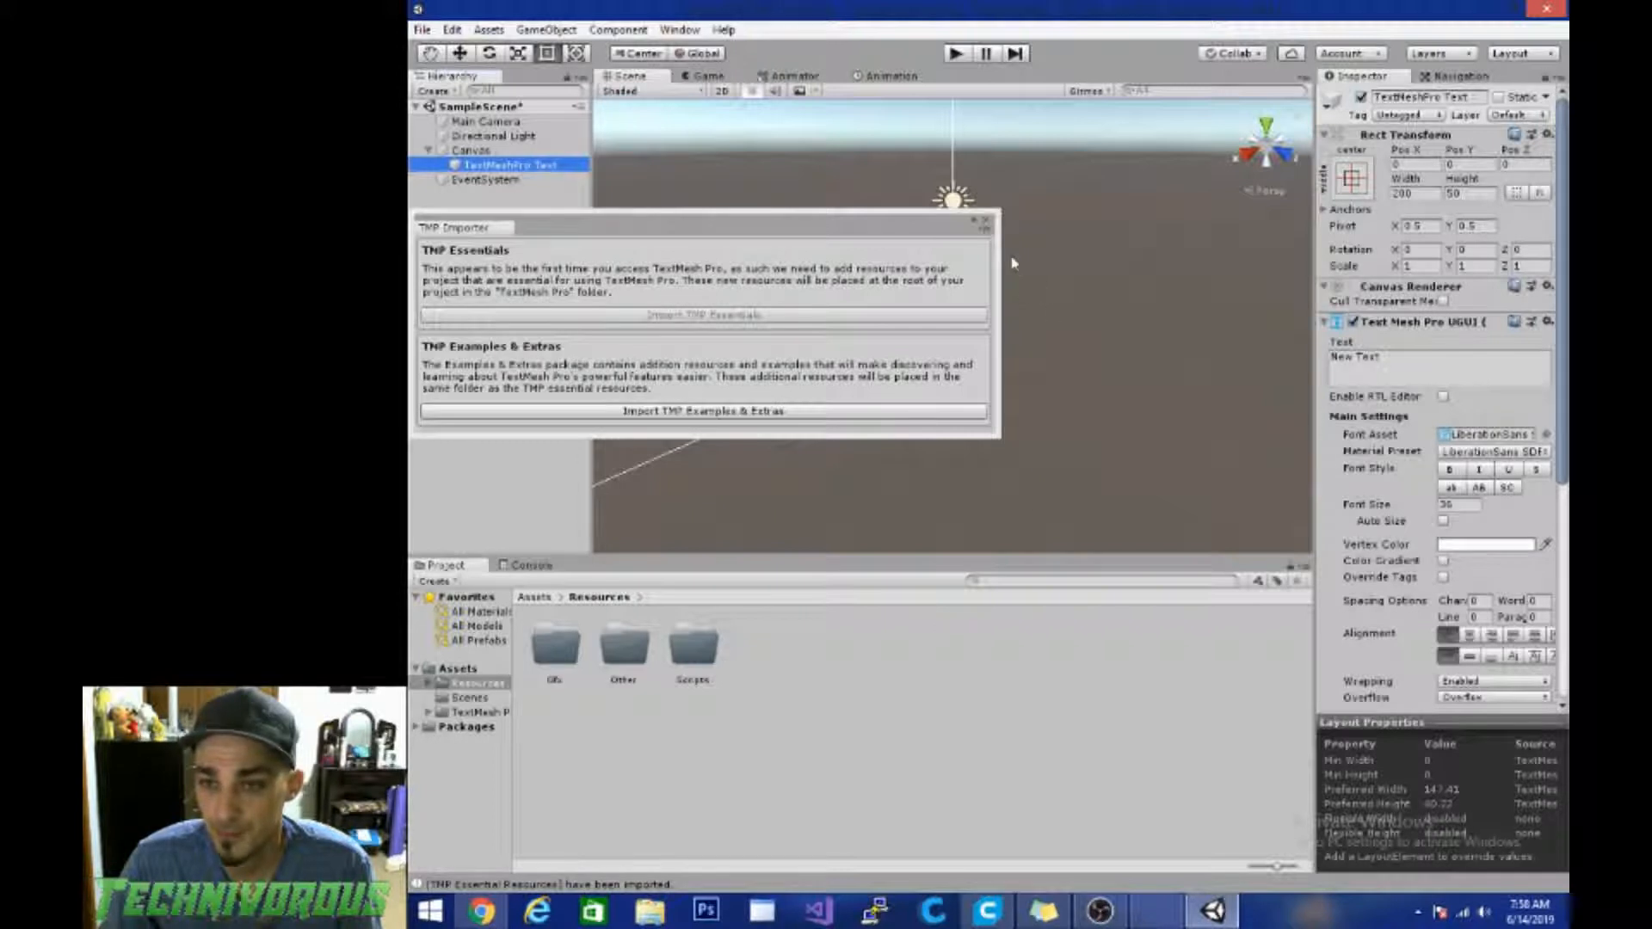
click(986, 226)
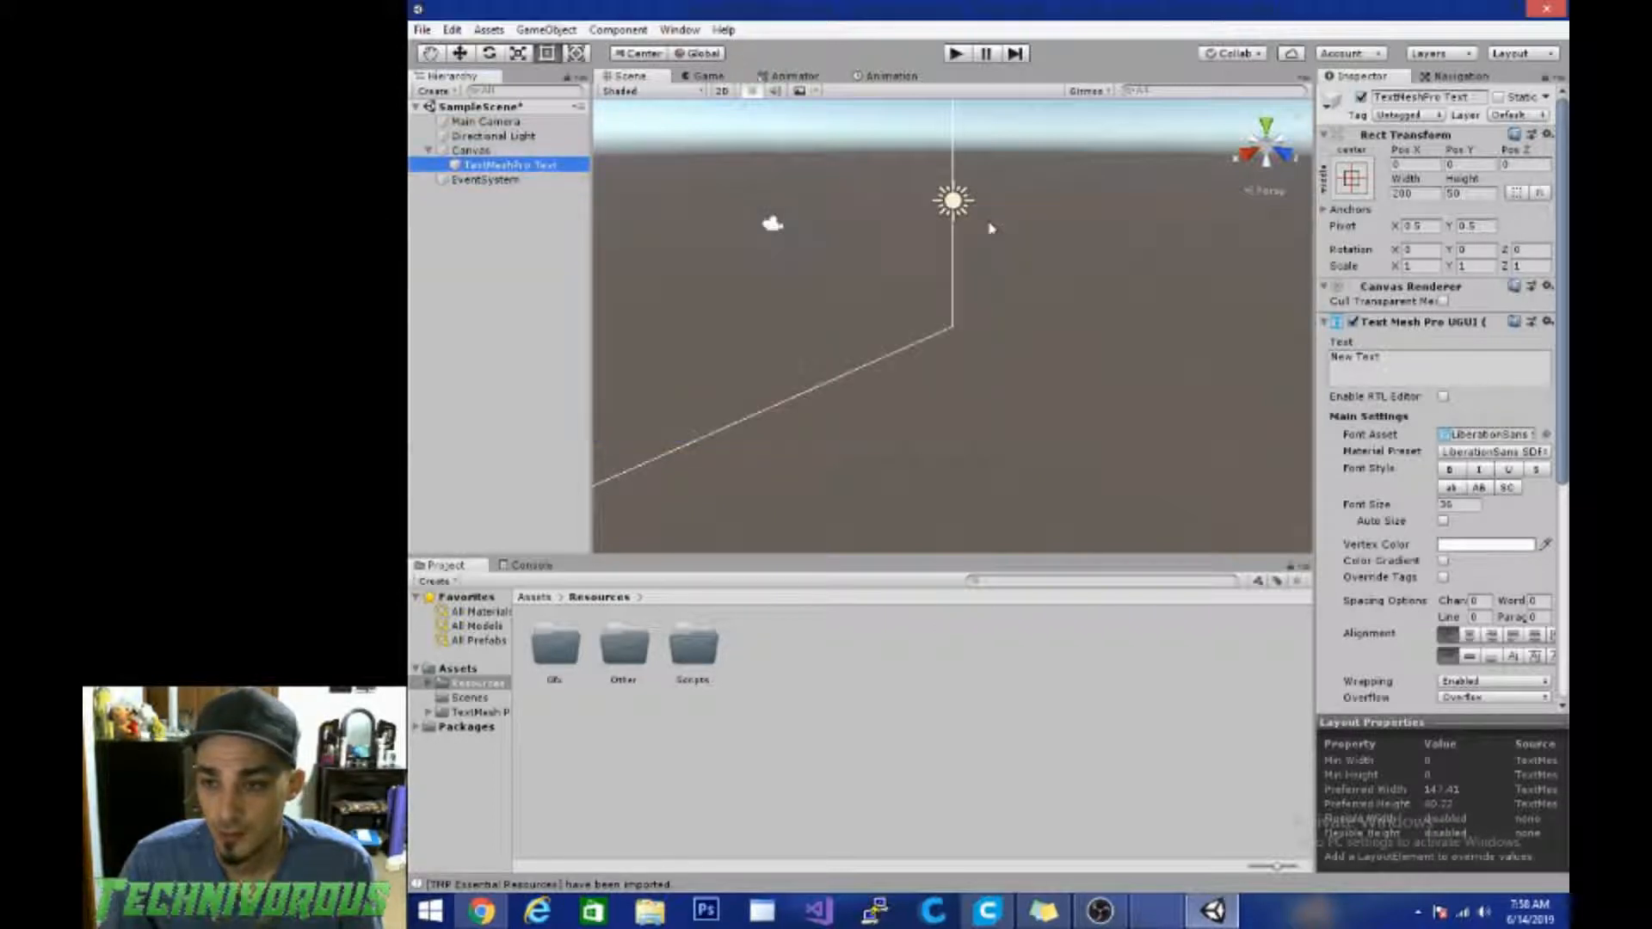
Step: Set the Main Camera's clear flags to Solid Color with a dark grey background and check the result in the Game view
double_click(546, 171)
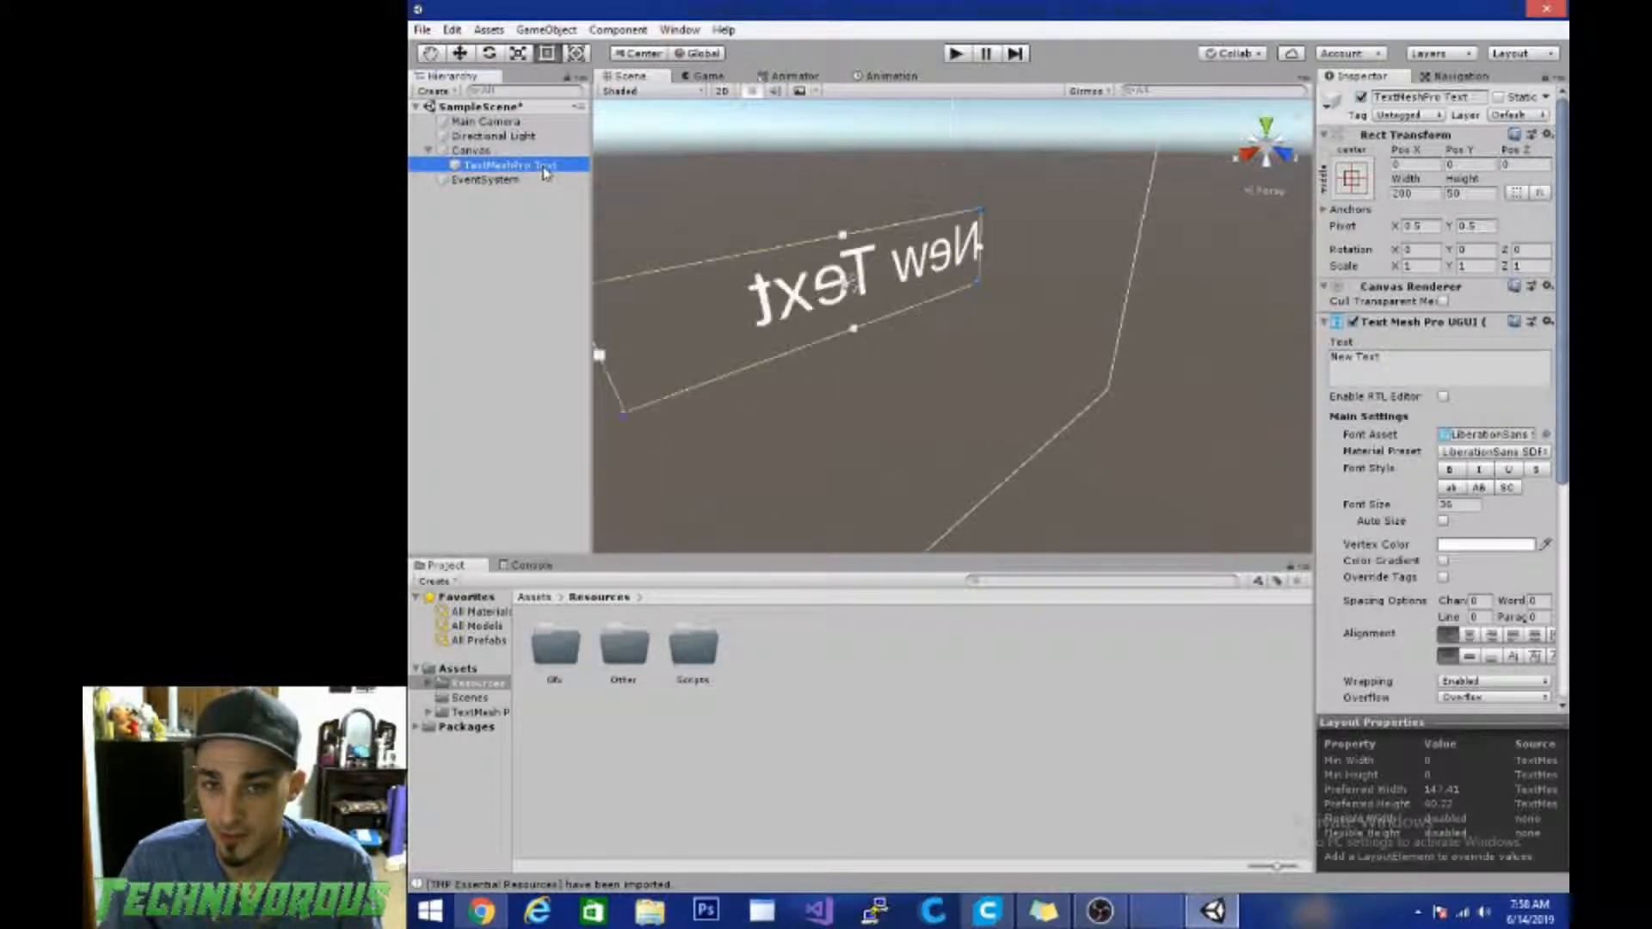
click(1245, 150)
click(1247, 146)
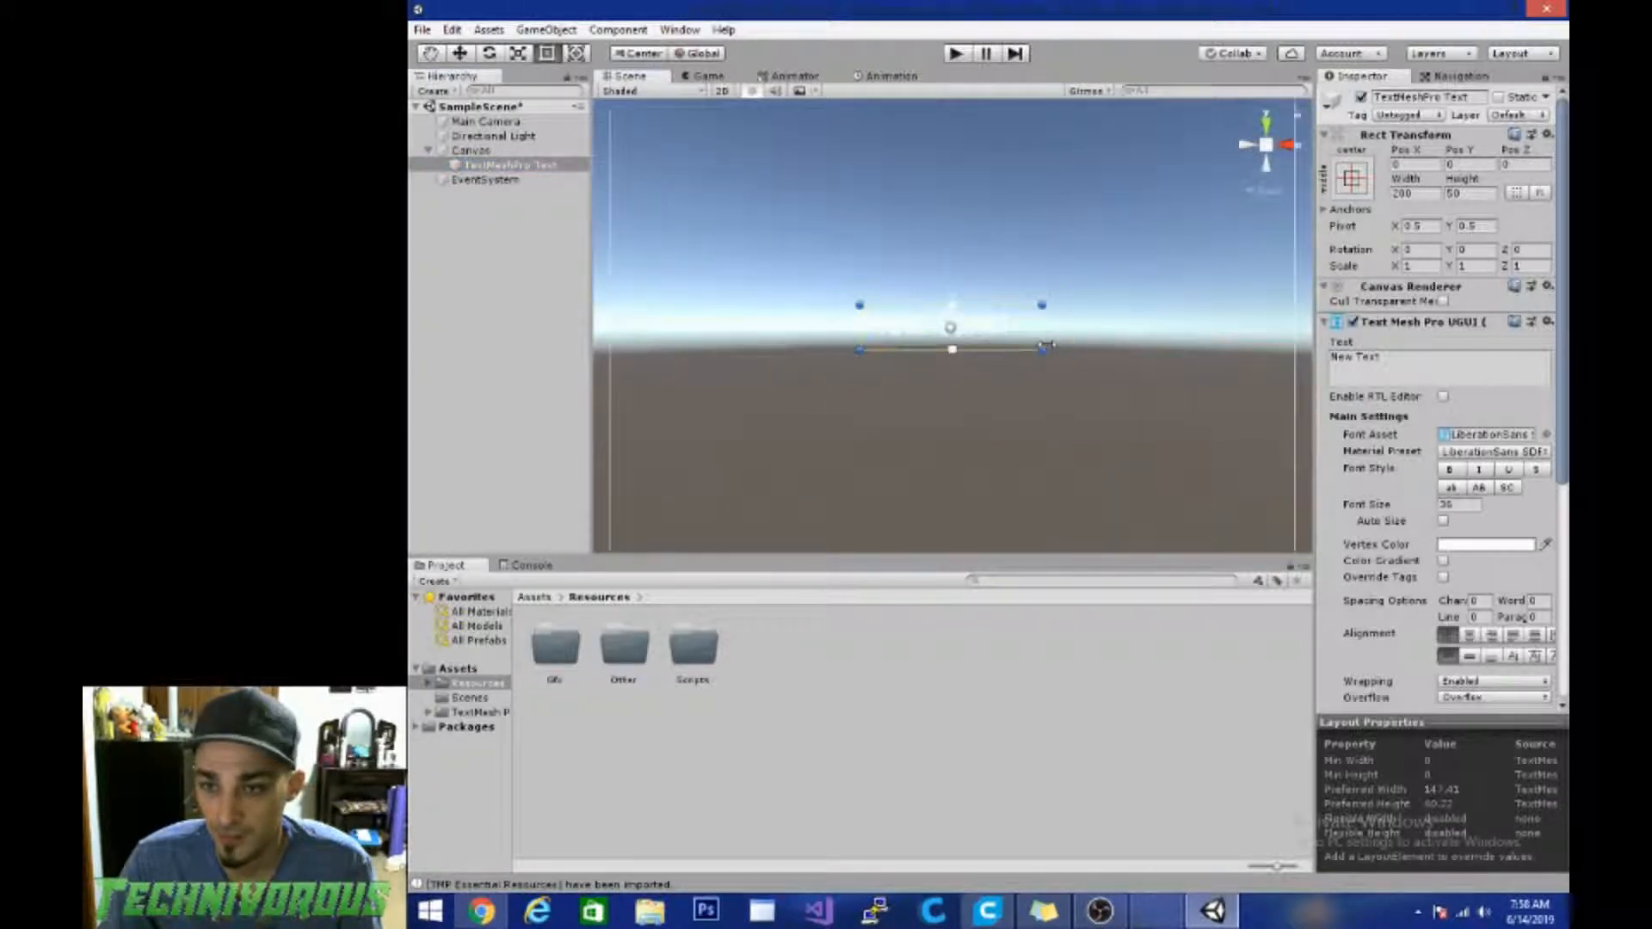
click(490, 125)
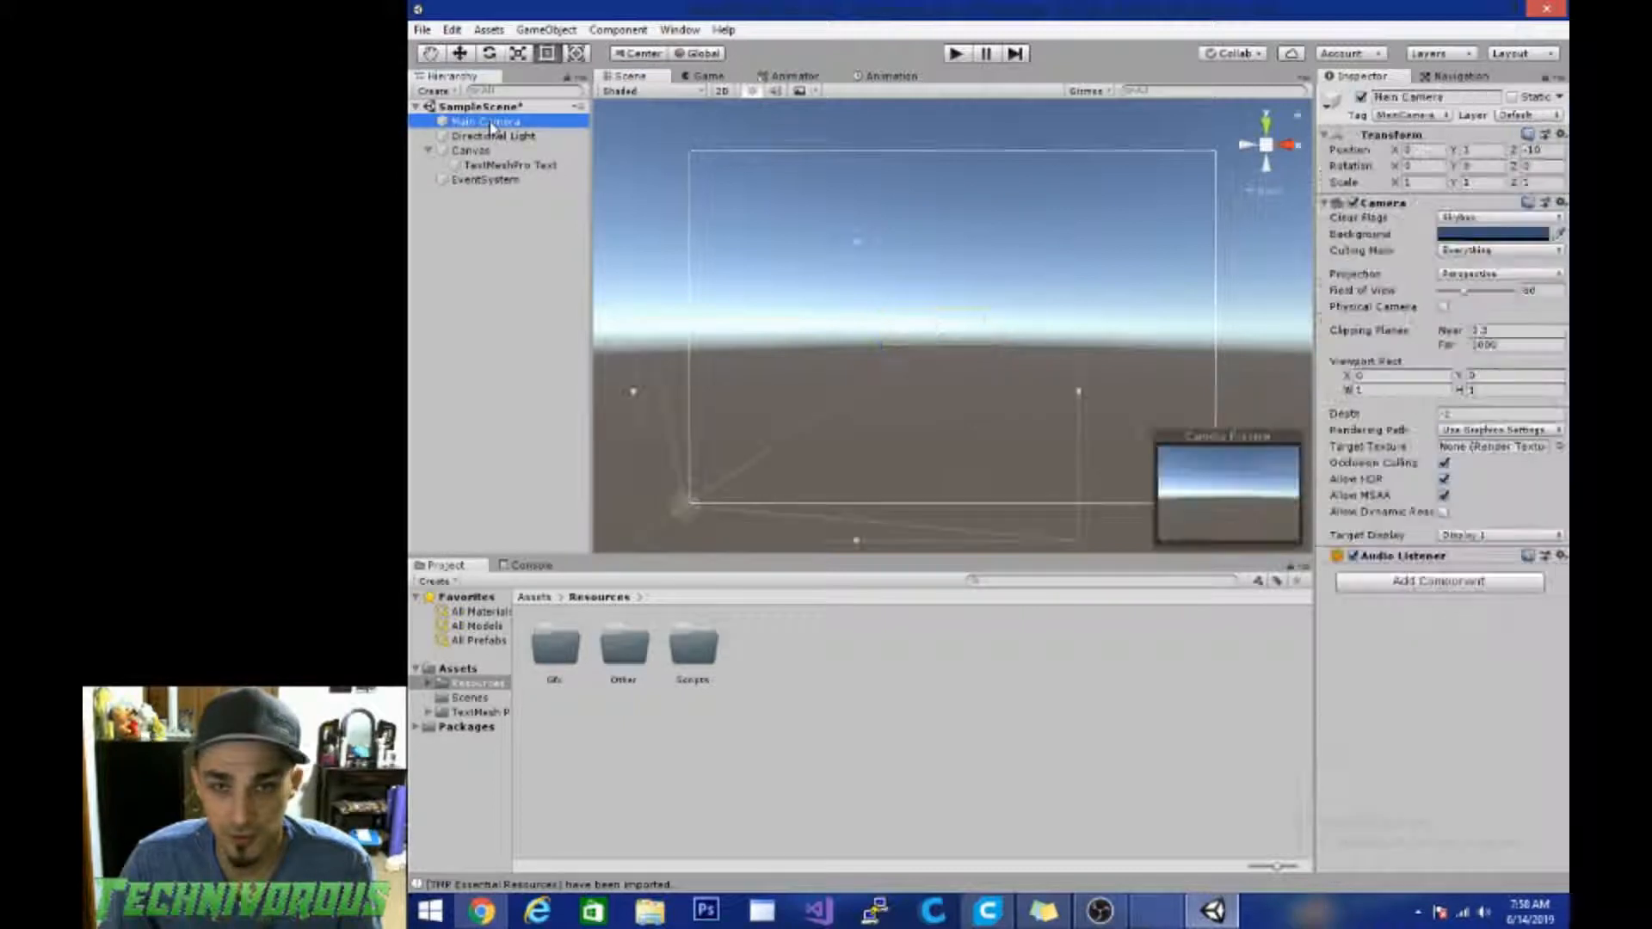
click(1462, 217)
click(1479, 258)
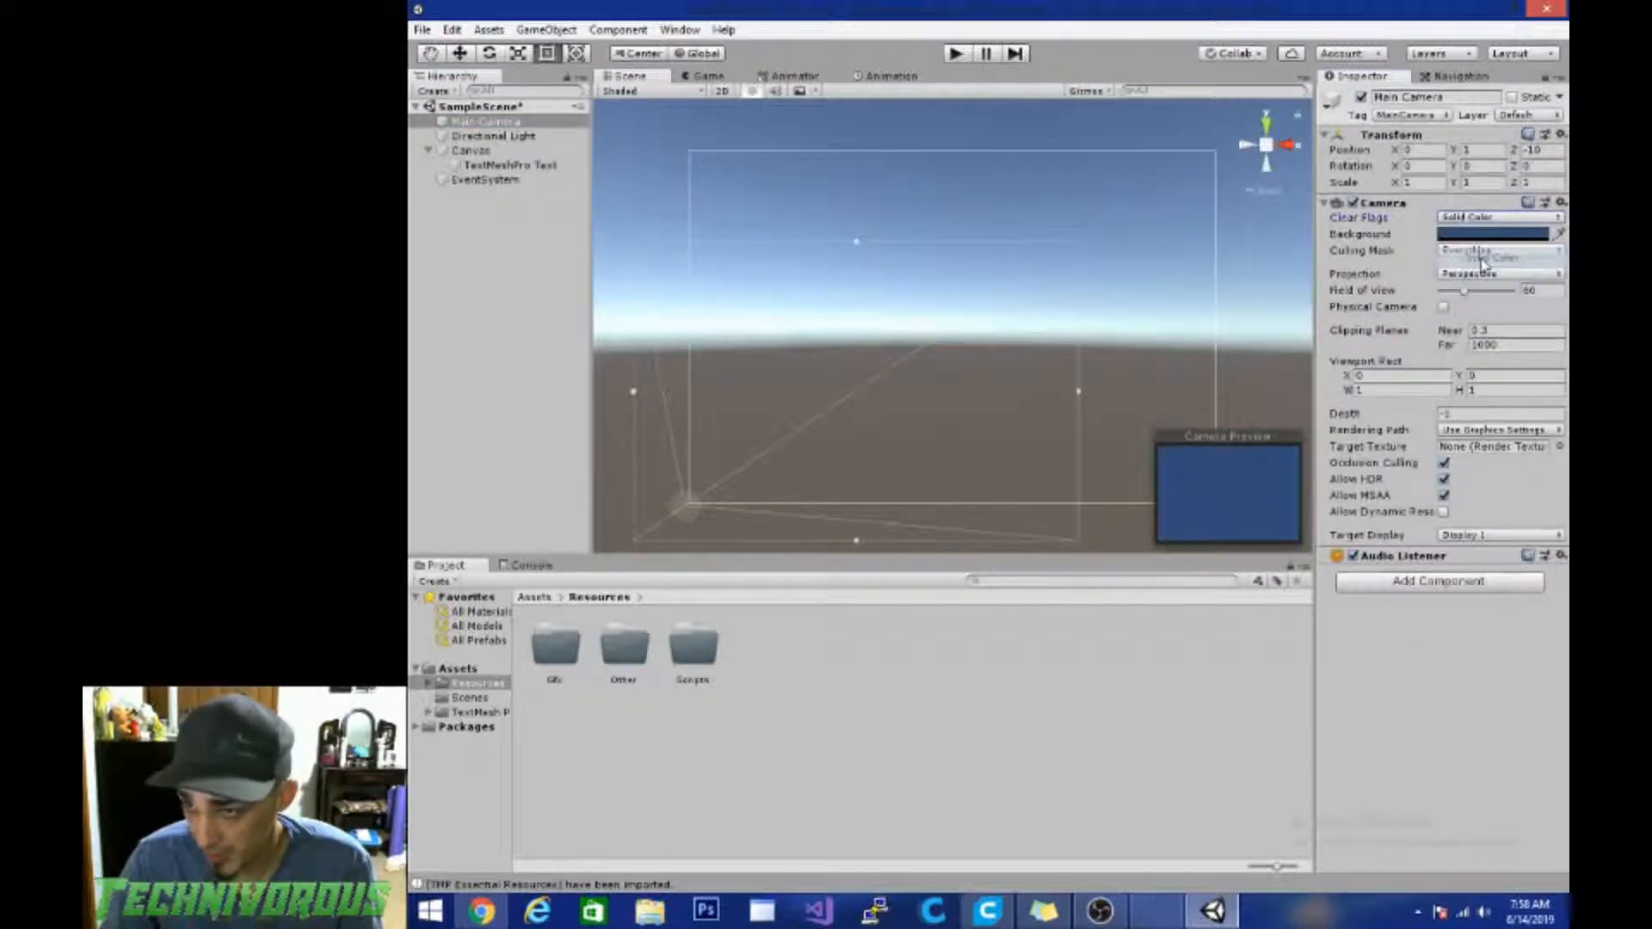
click(1460, 234)
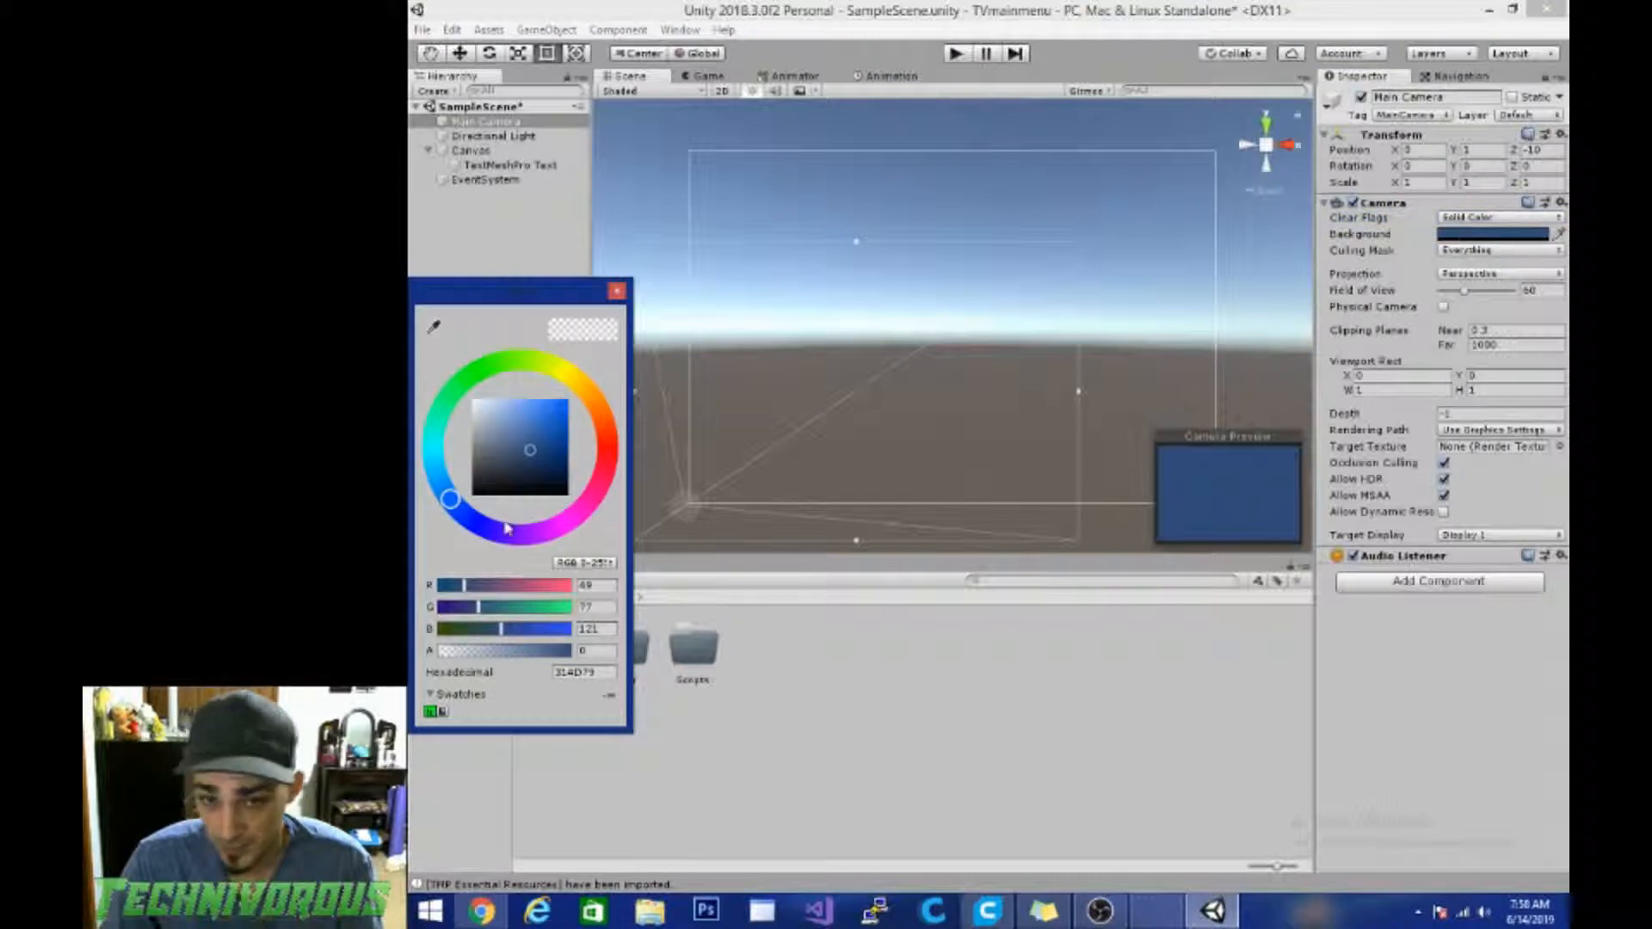
drag(476, 460, 466, 487)
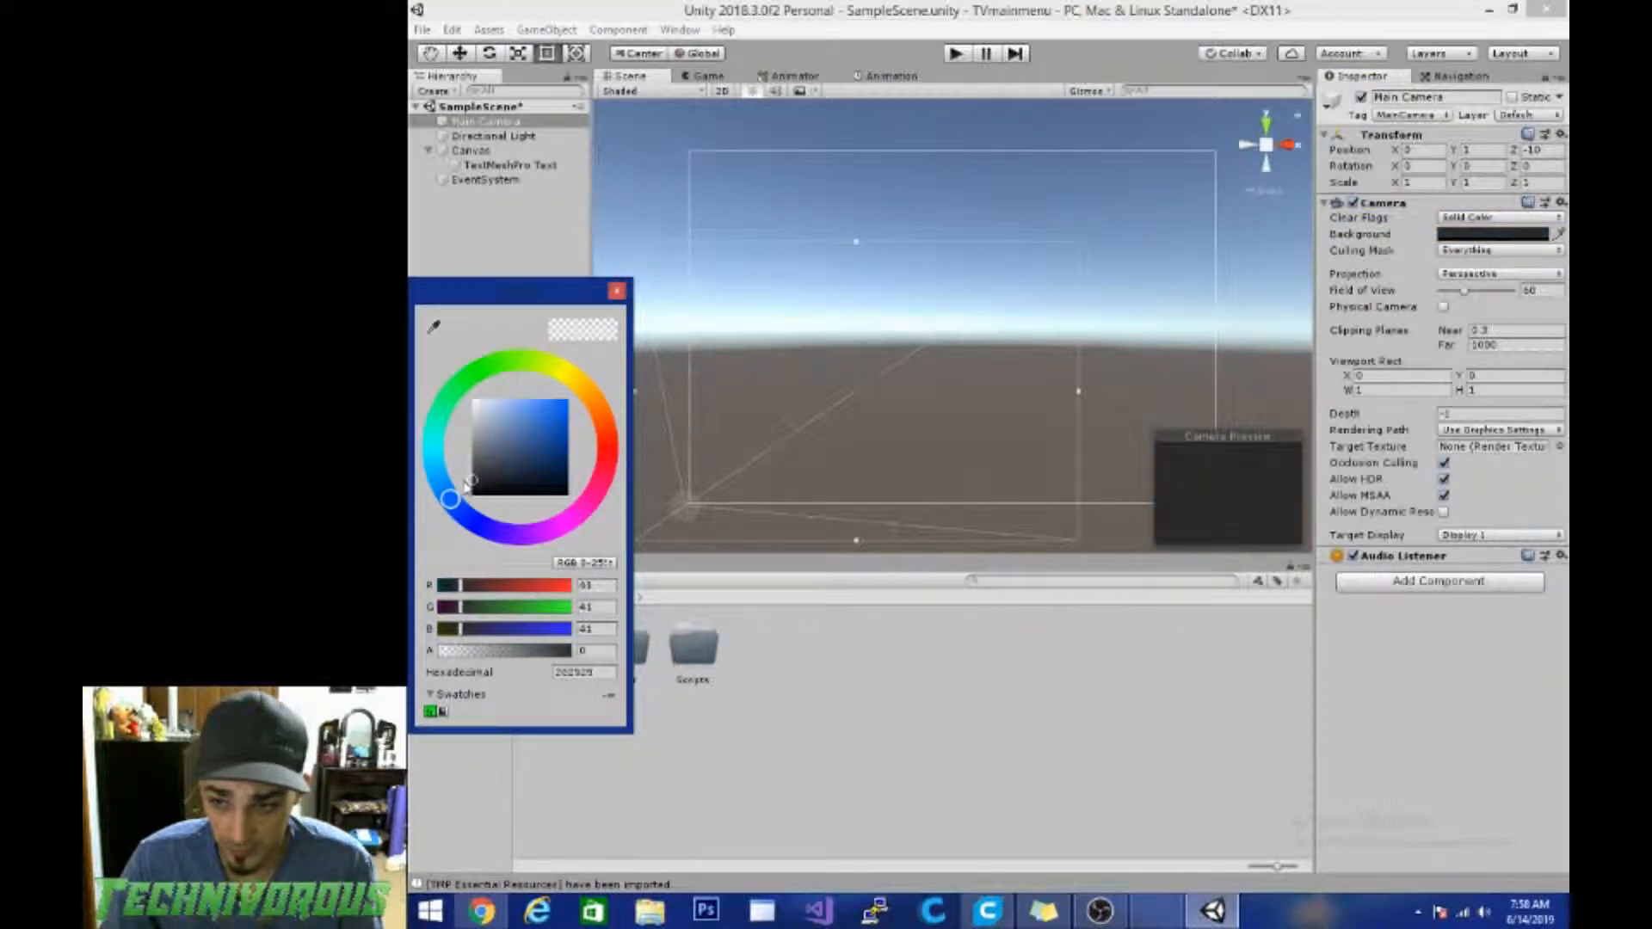
click(698, 78)
click(699, 78)
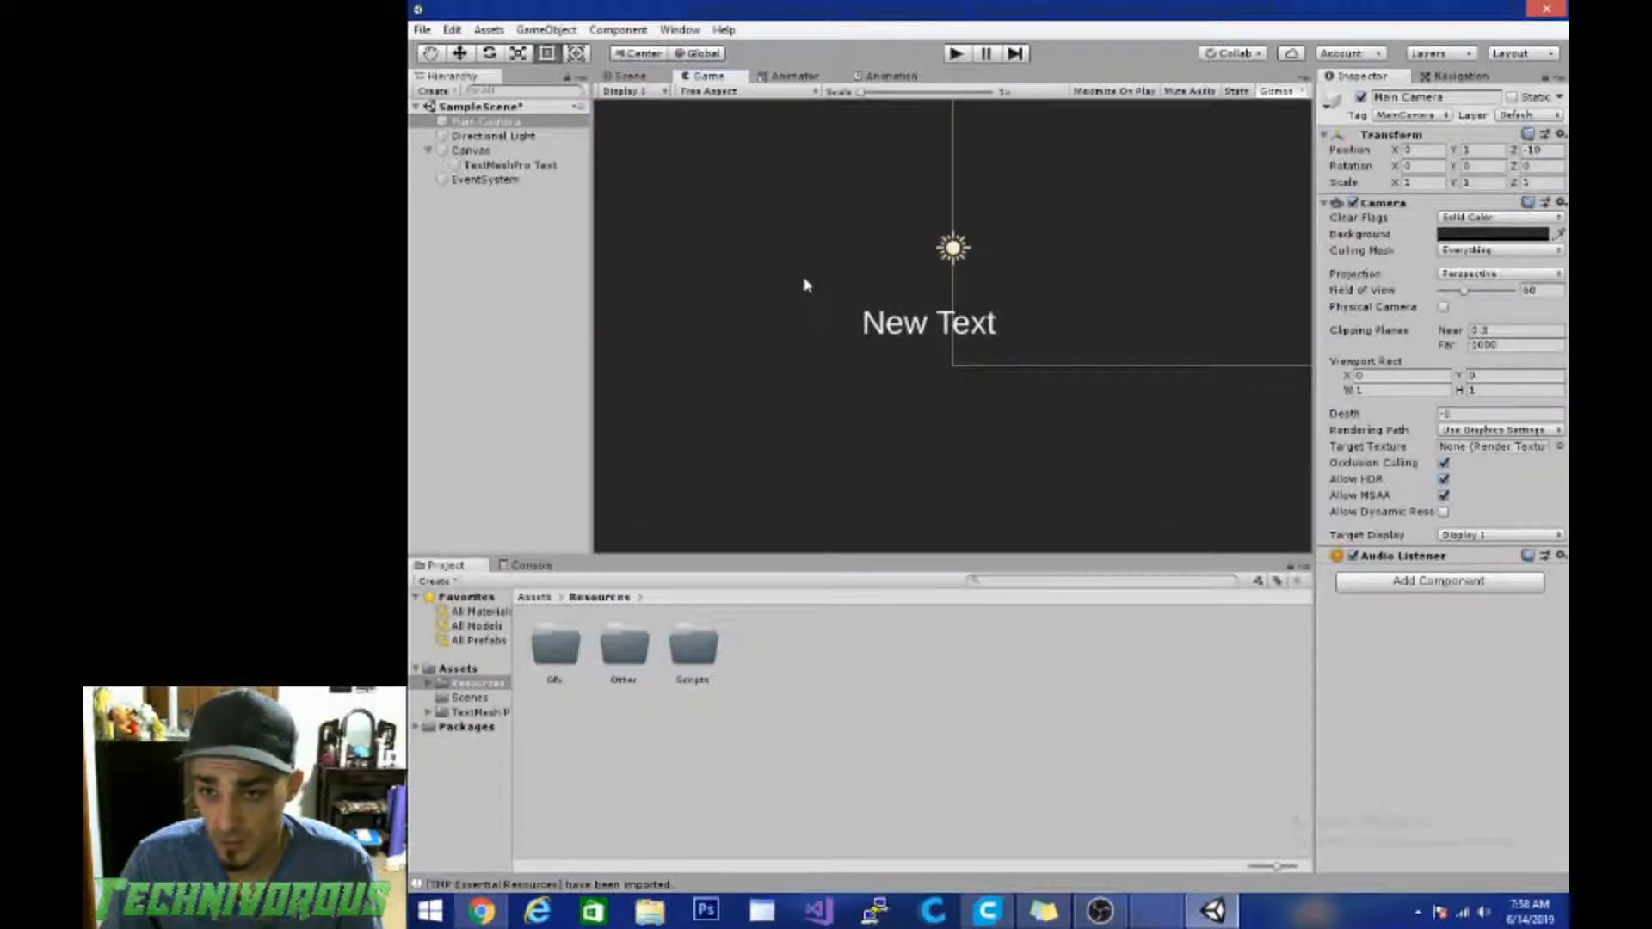
Step: Change the TextMeshPro object's text to "Game Title" and check it in the Game view
click(624, 77)
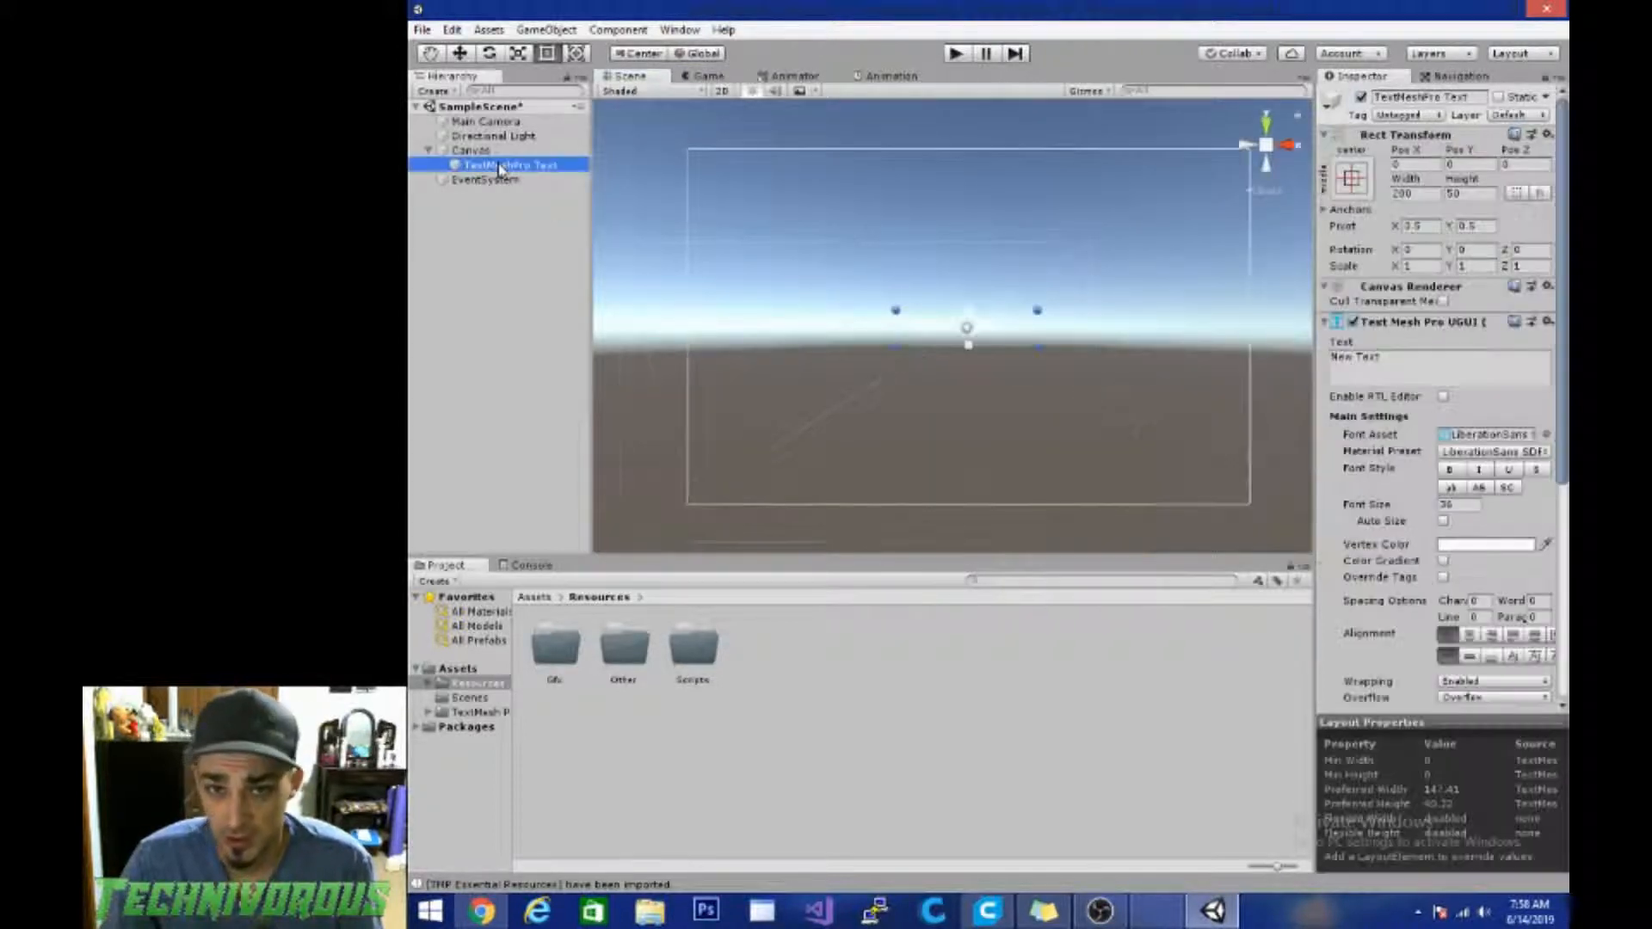
double_click(542, 166)
click(1360, 360)
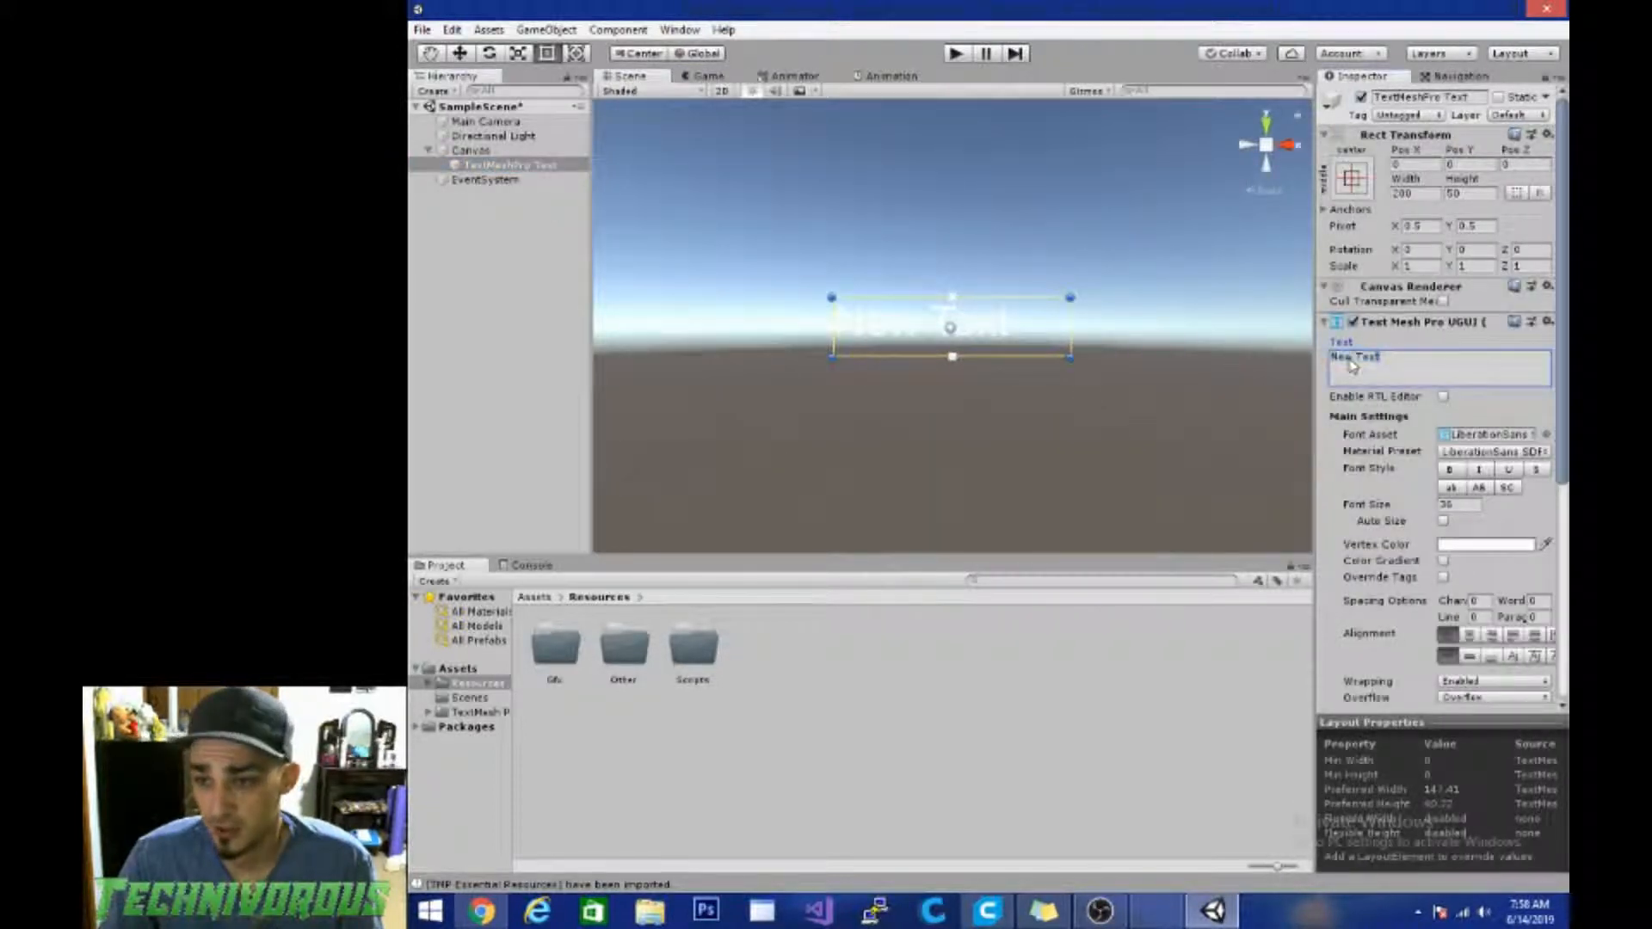
text(G)
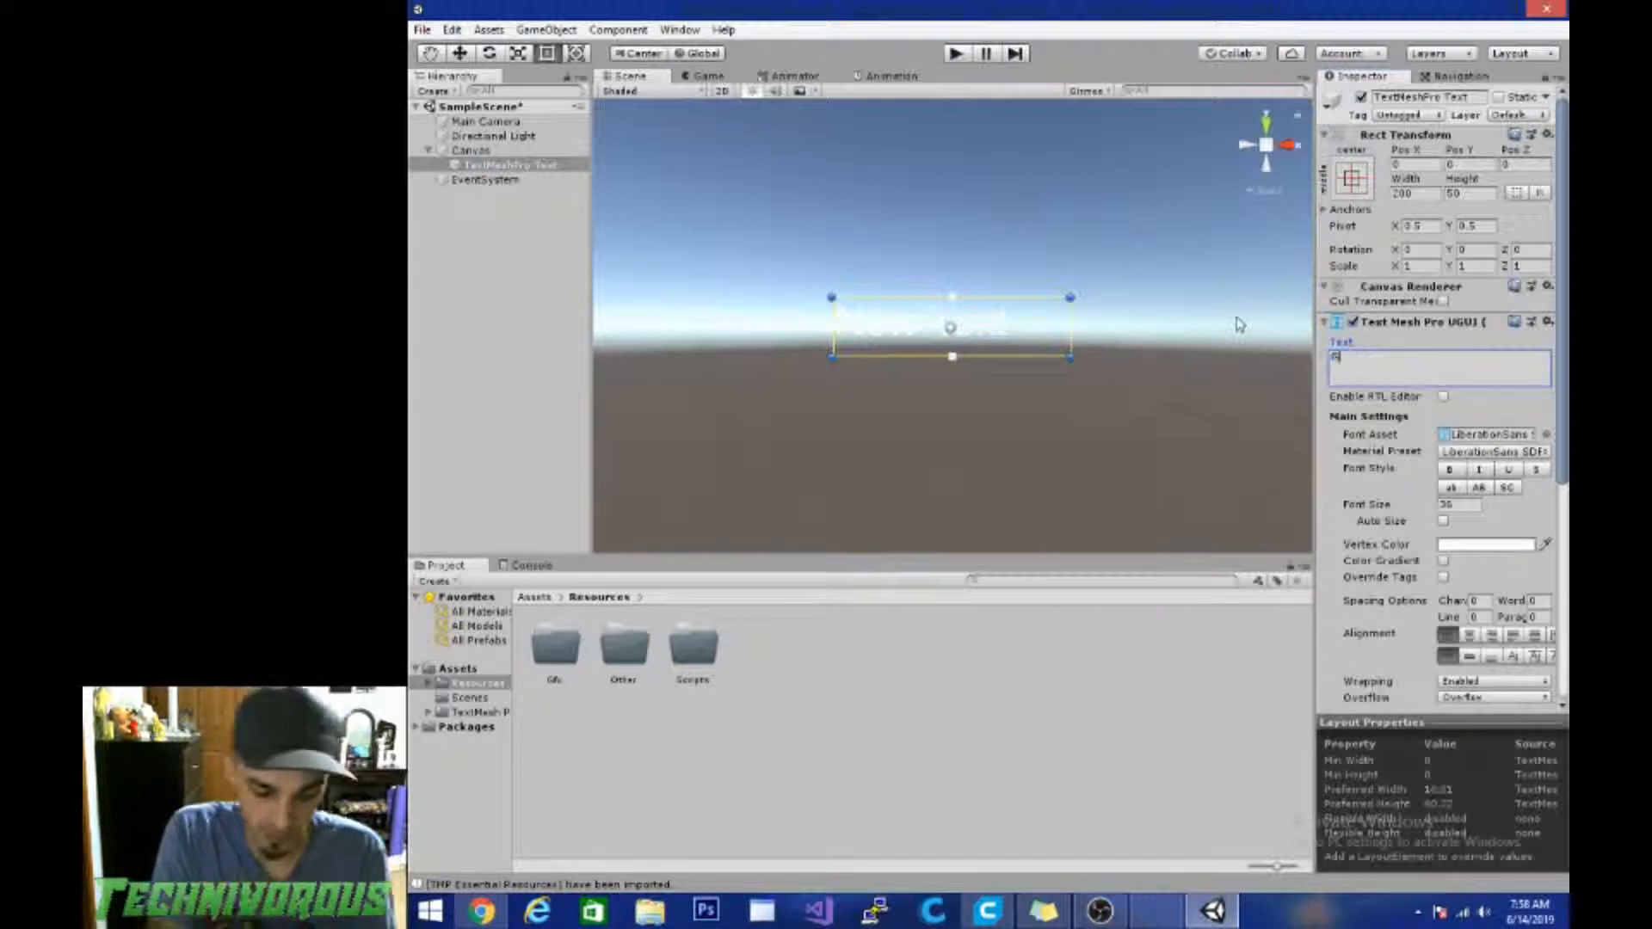
text(ame Title)
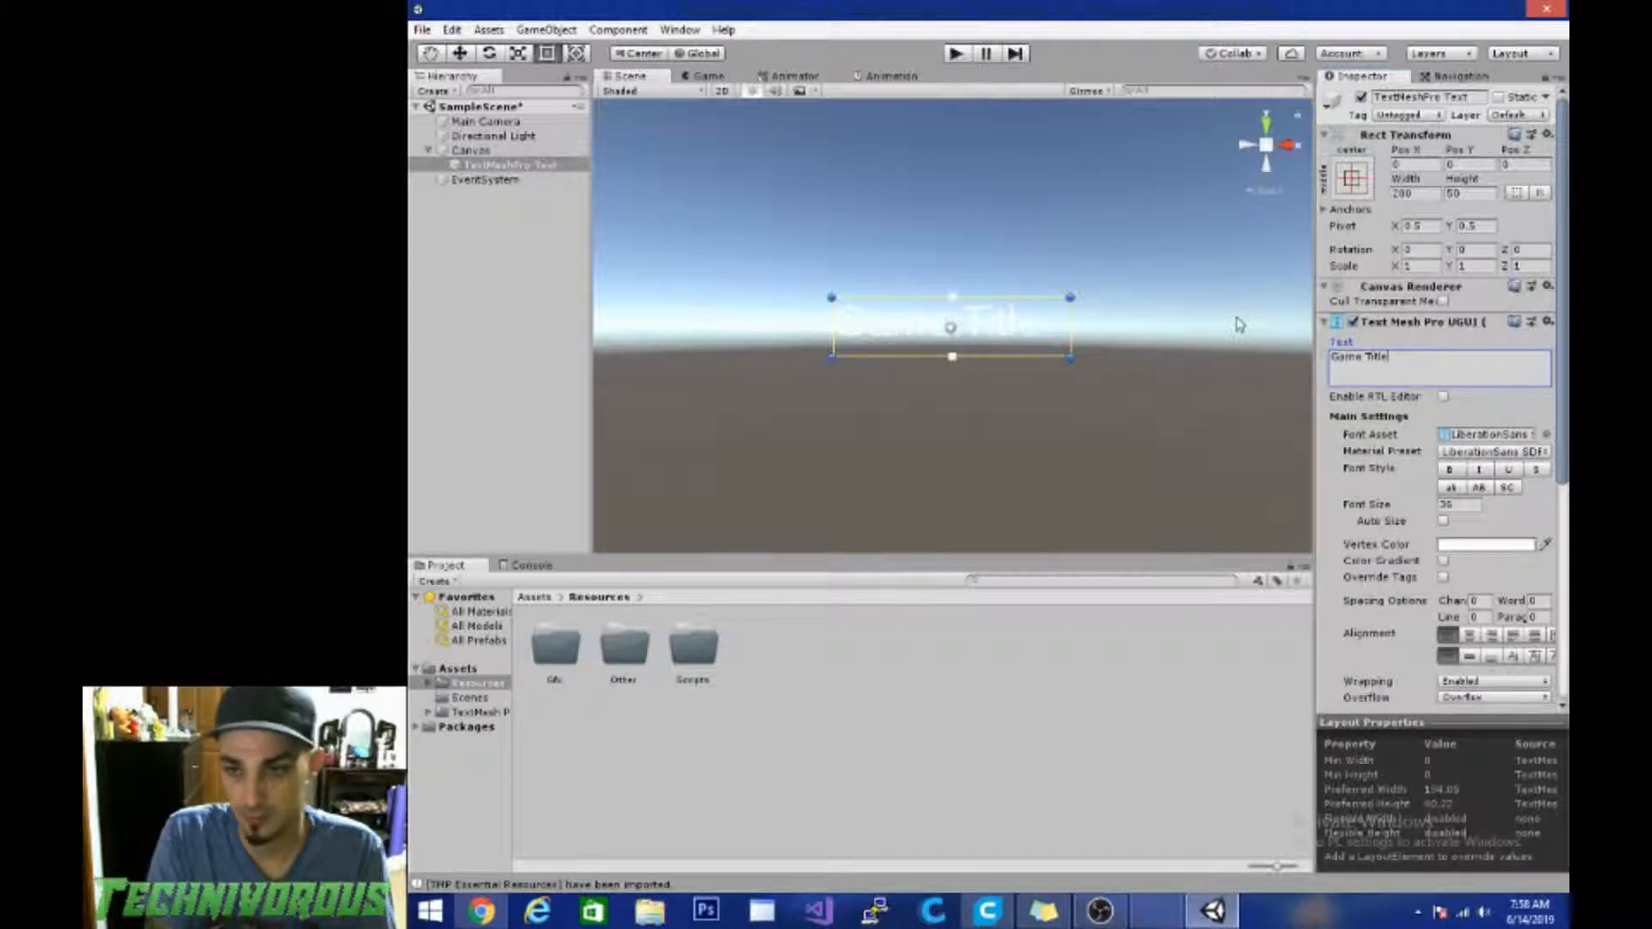
click(1107, 461)
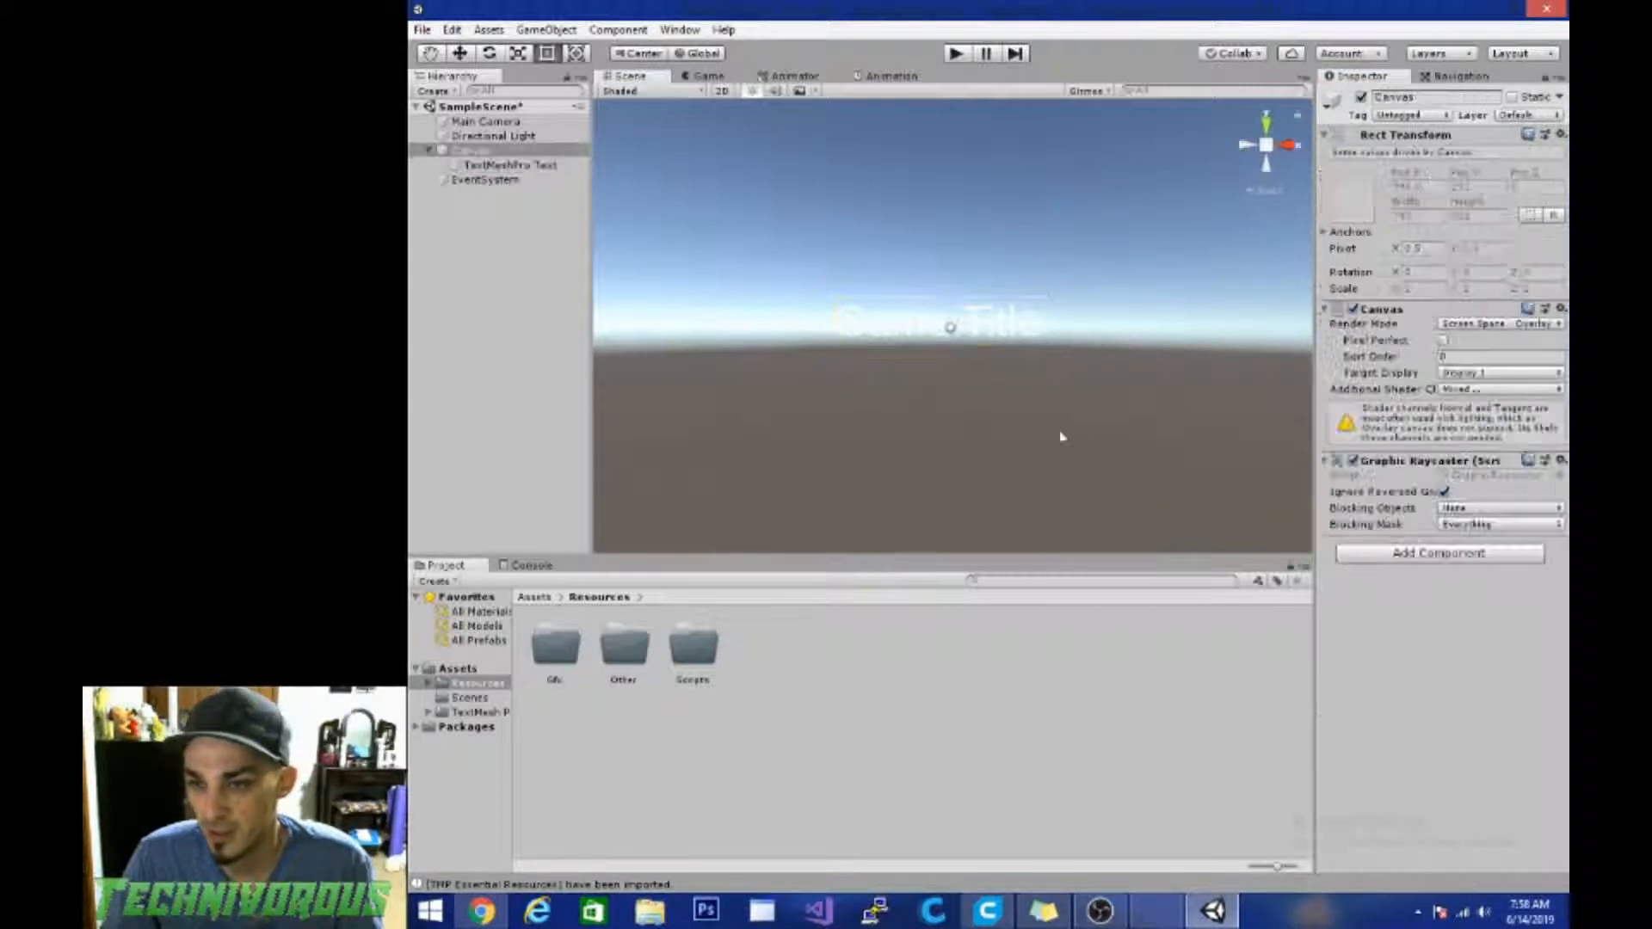
click(707, 77)
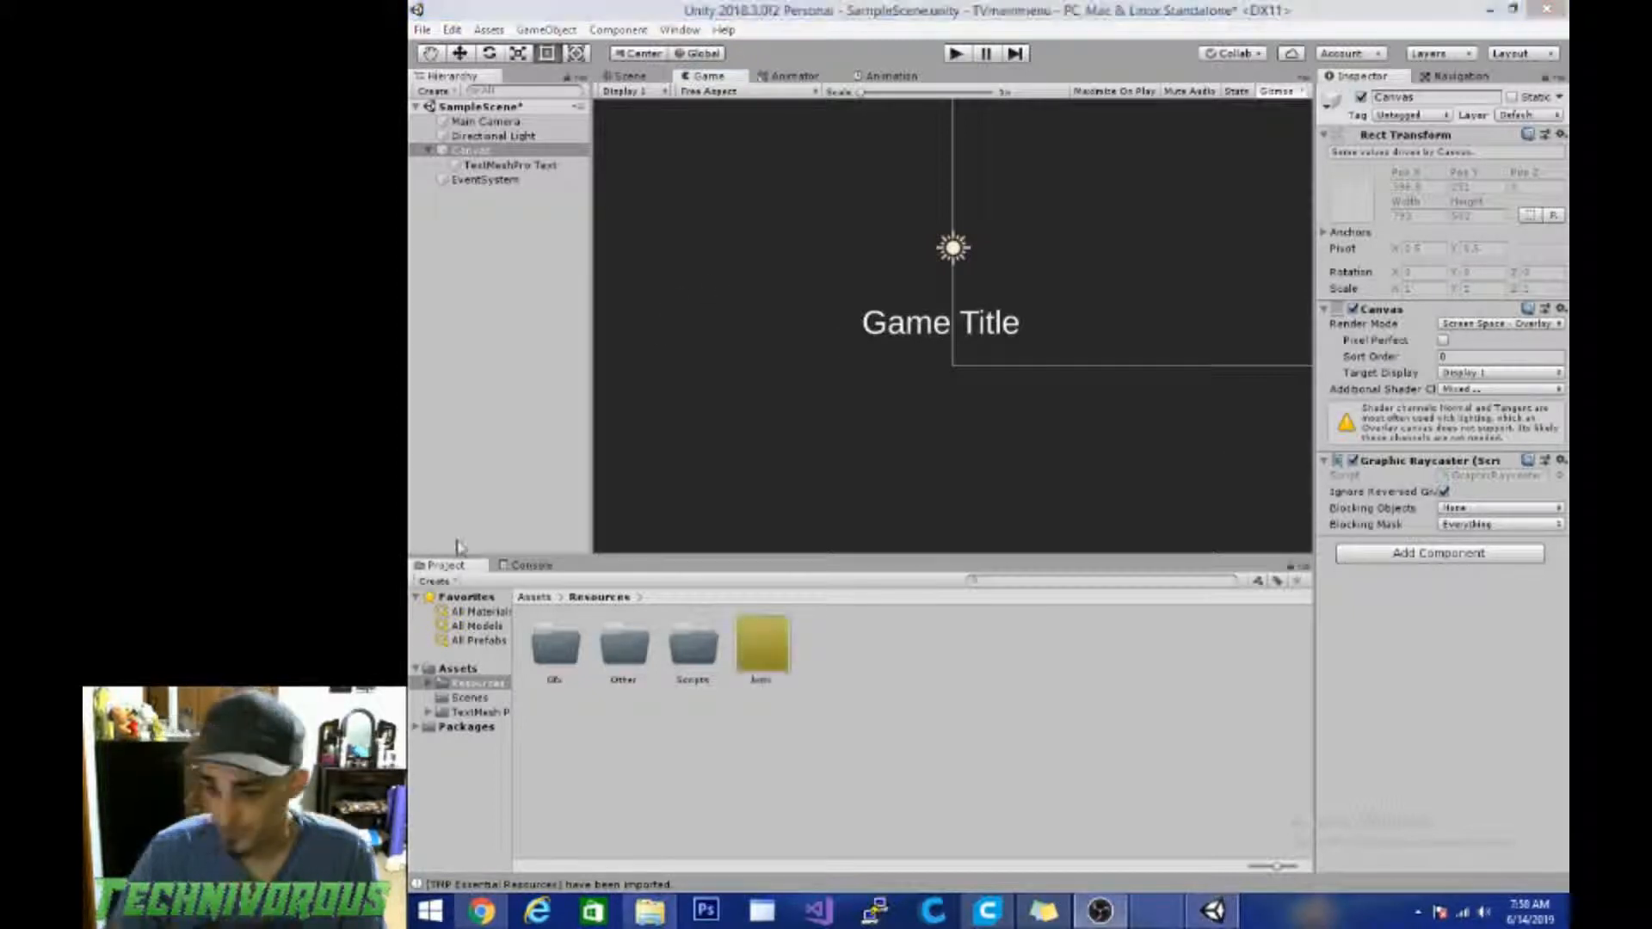
Step: Add the butn image to the Resources folder and show its import settings
click(805, 645)
click(761, 645)
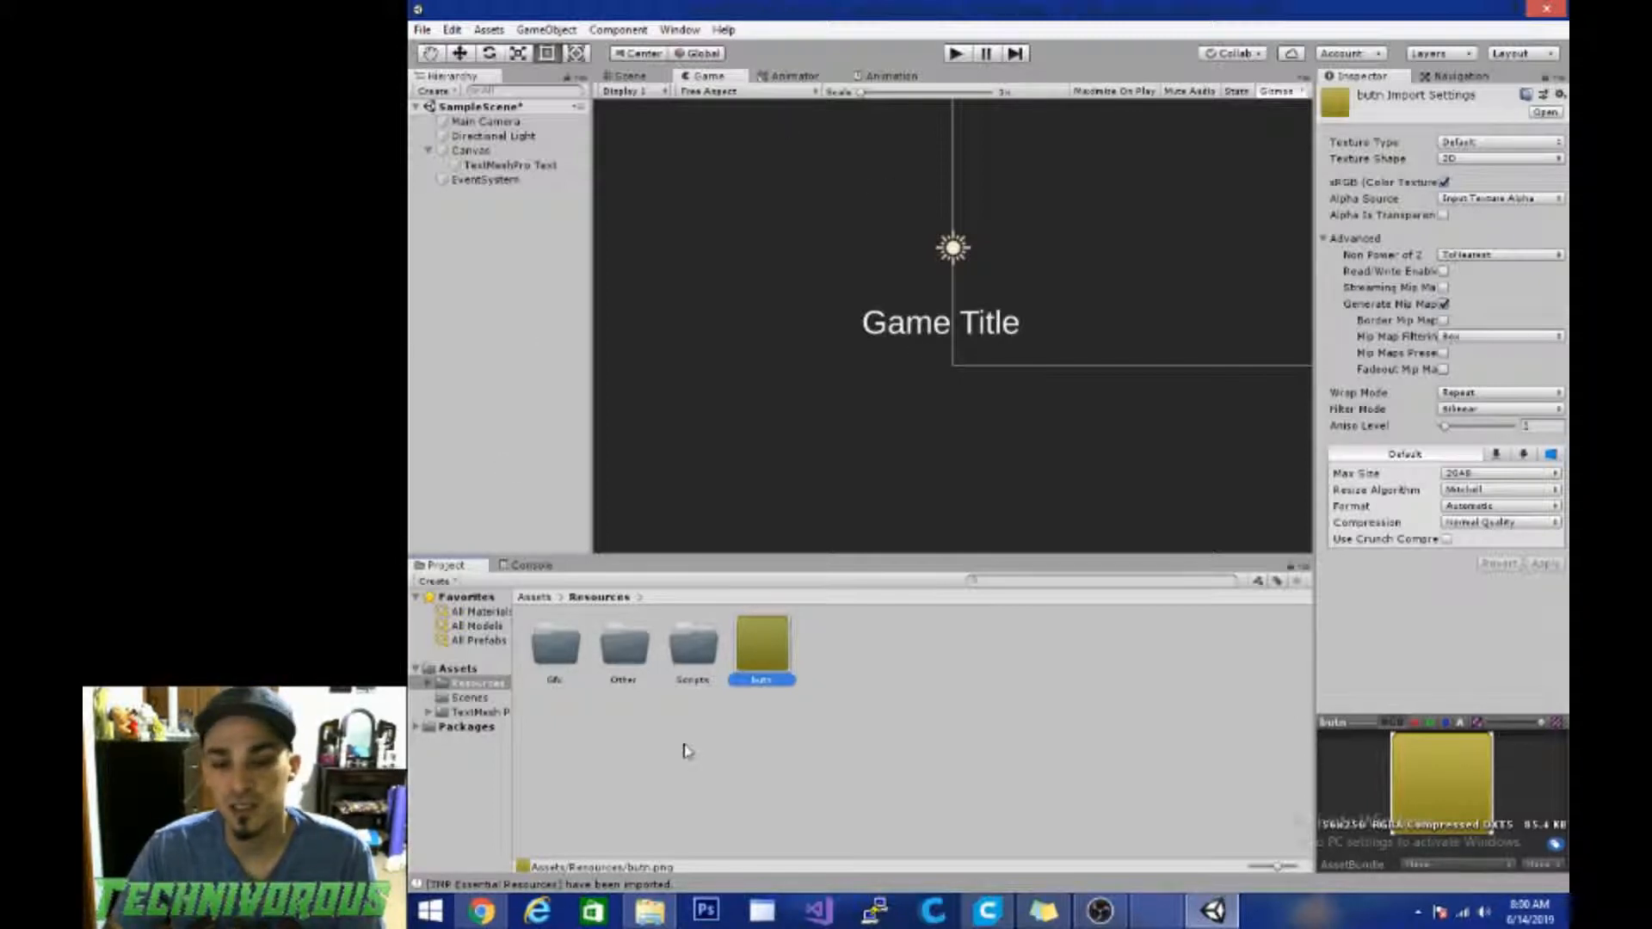
Step: Copy the folkard_ font from the Fonts folder on drive D: in File Explorer into the project's Resources folder
click(651, 910)
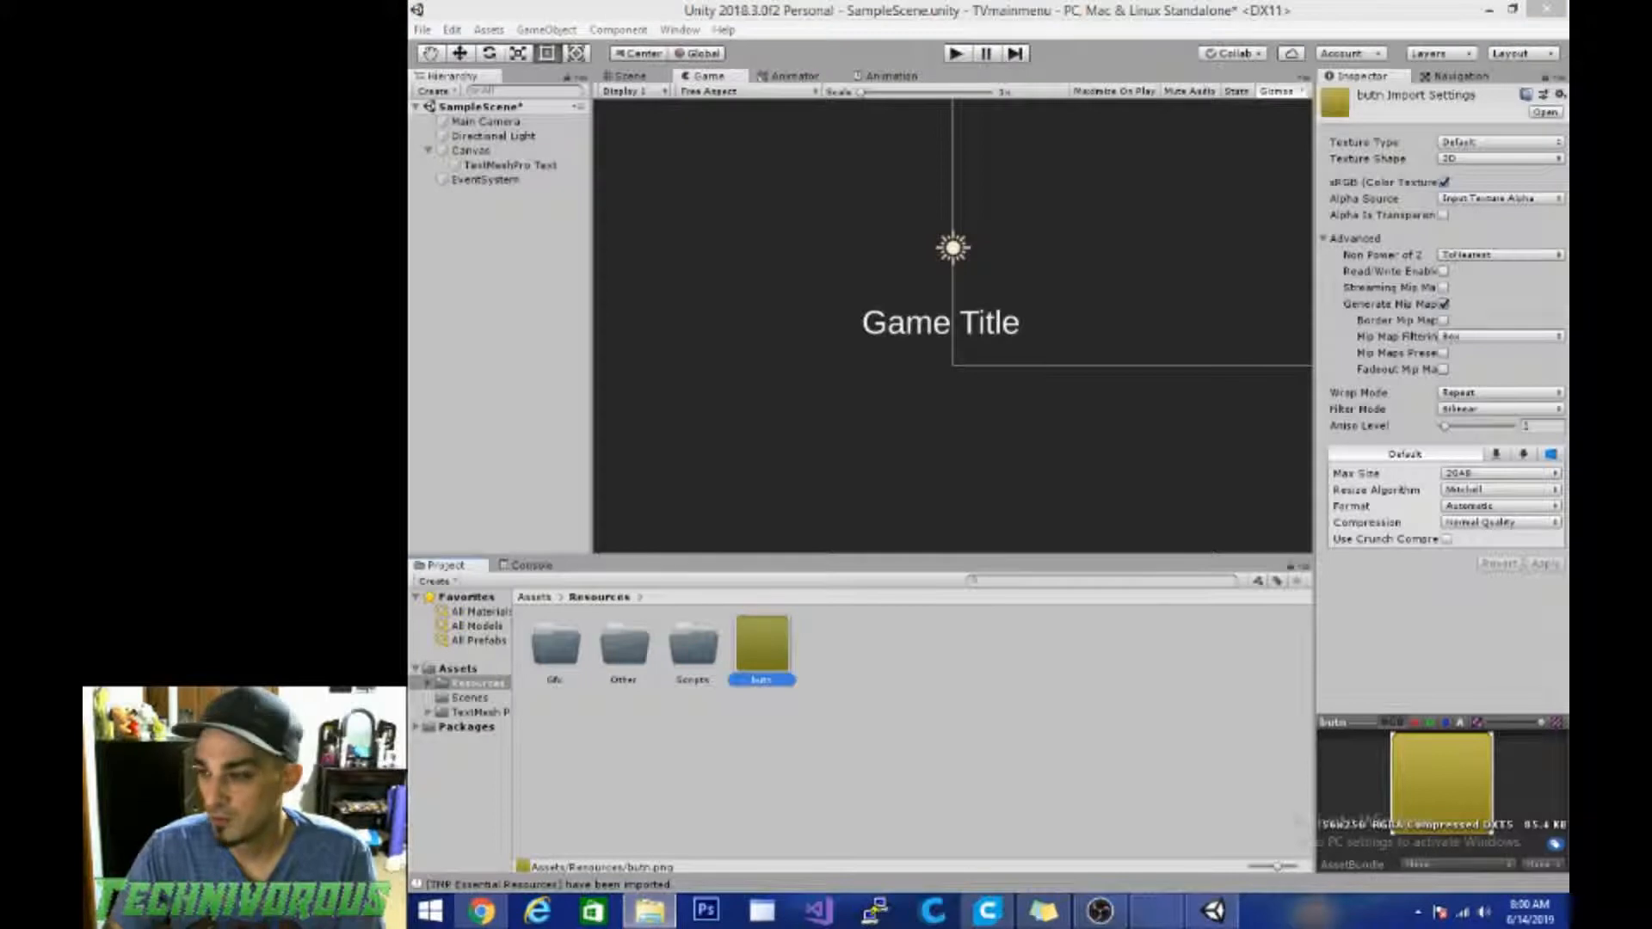
drag(1567, 250, 1076, 167)
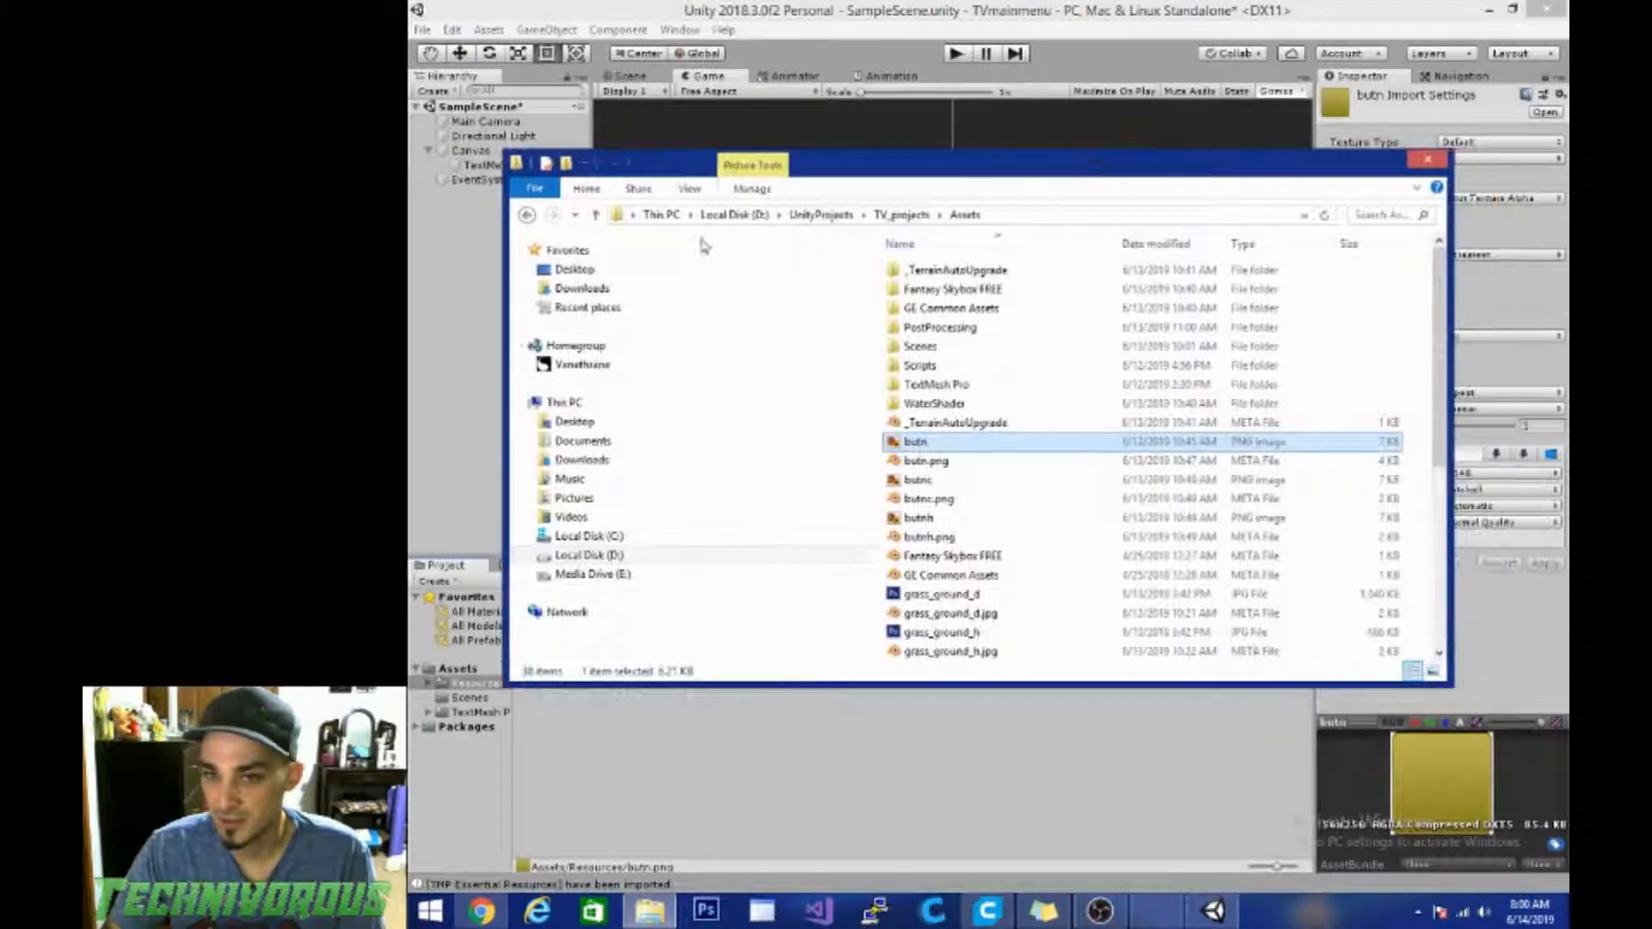
click(728, 220)
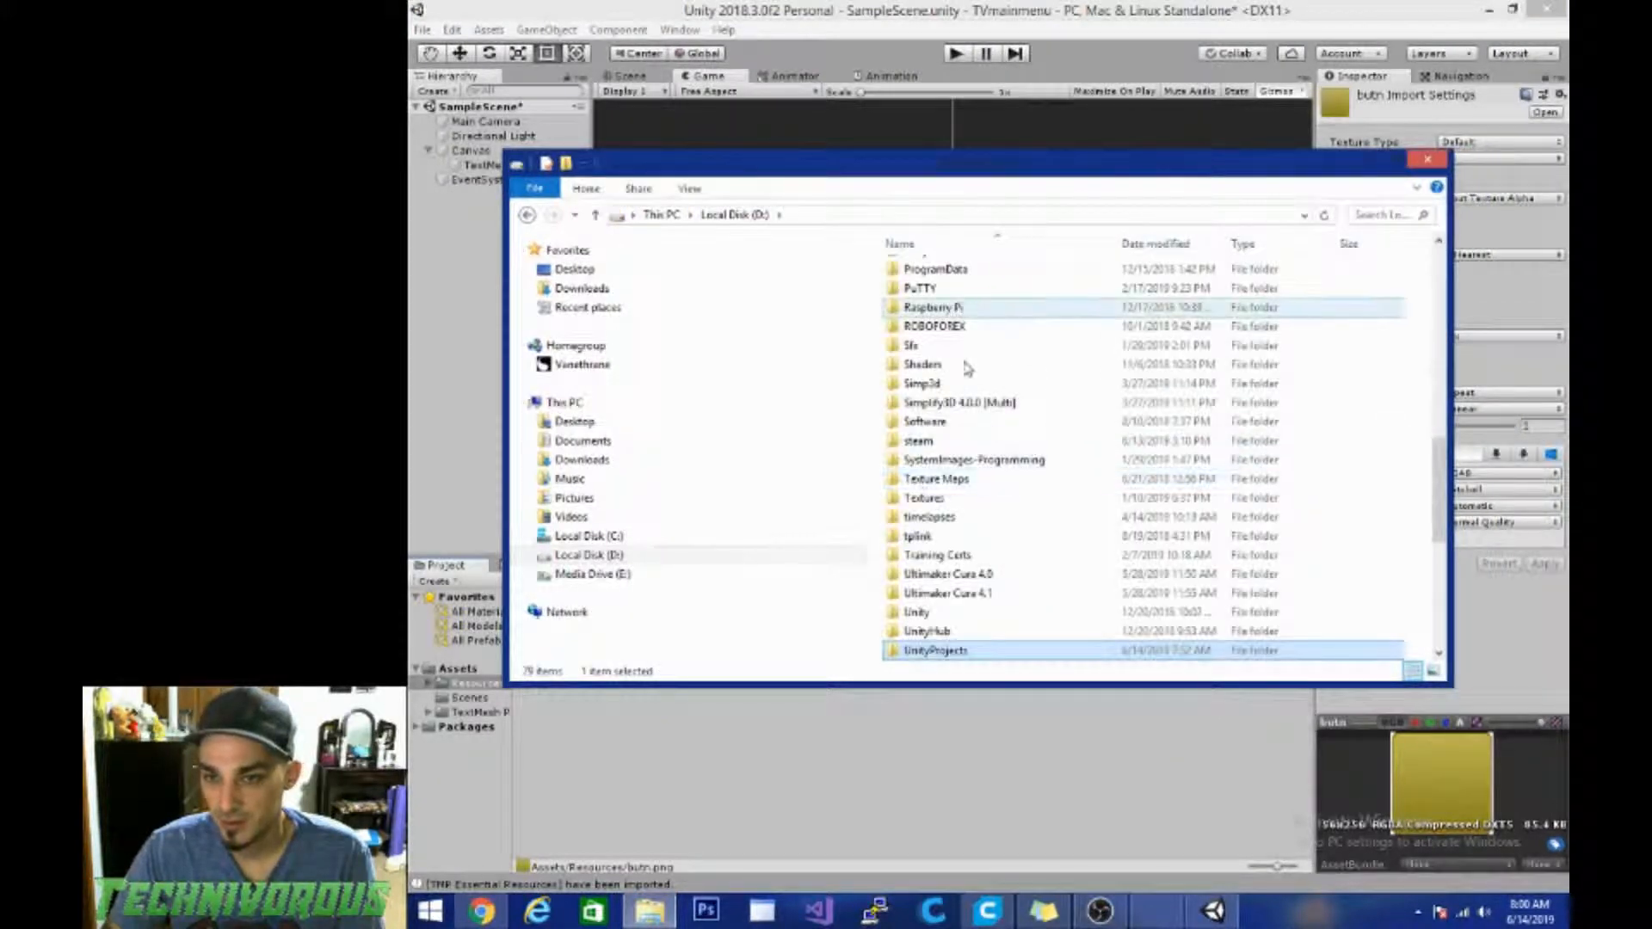
scroll(1014, 555, up, 10)
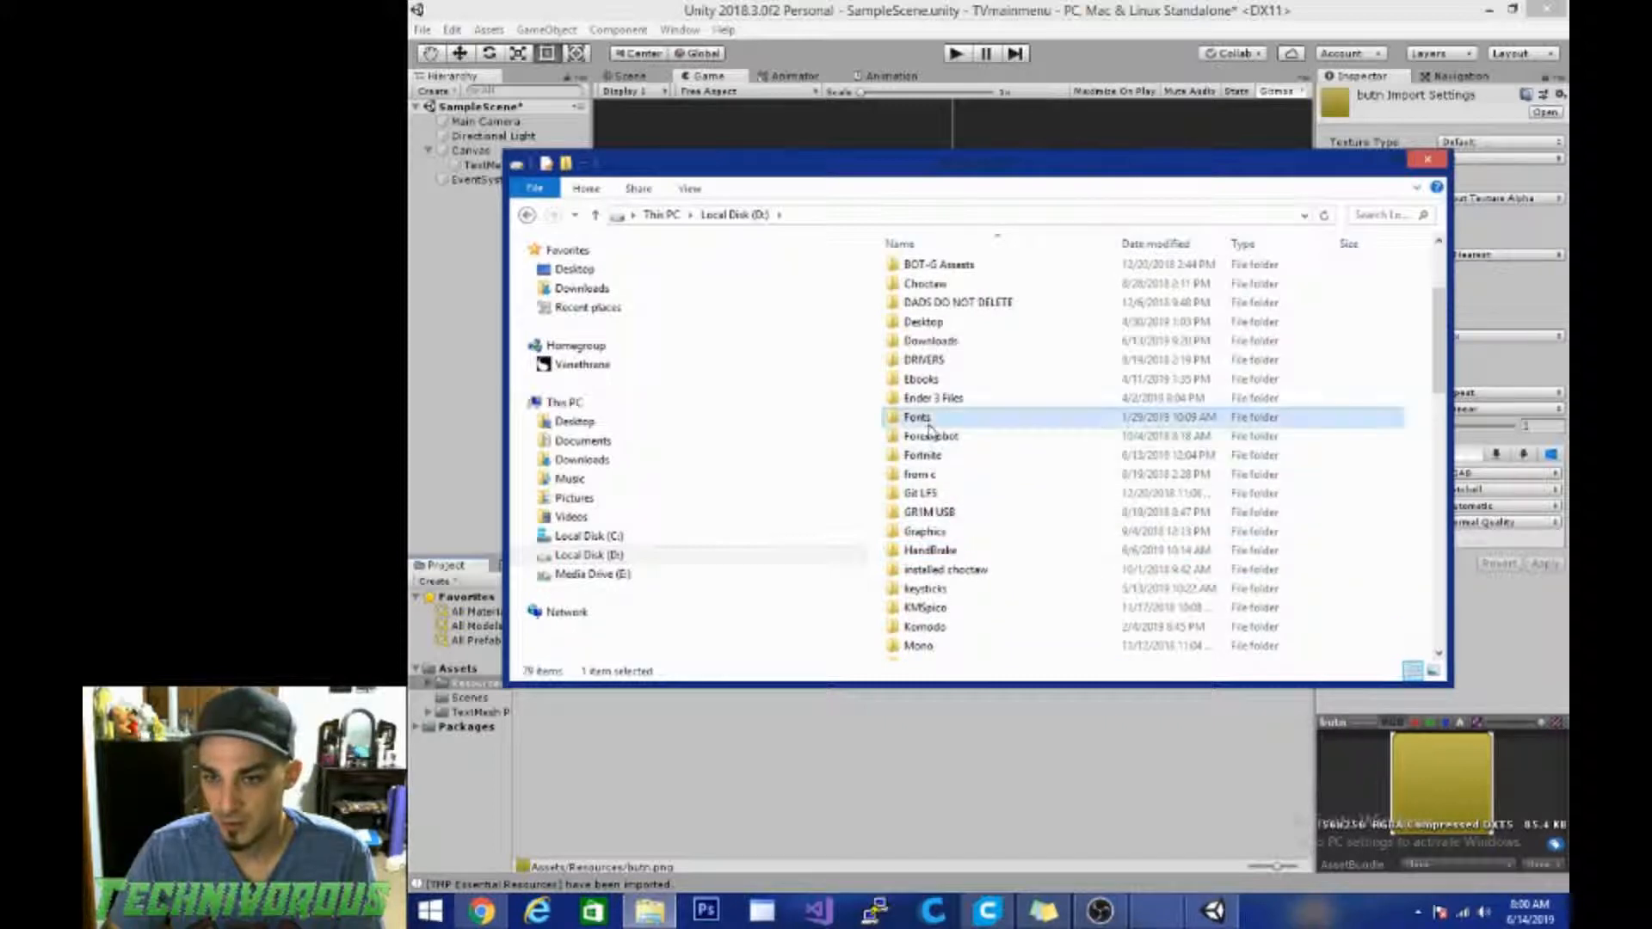
double_click(1144, 417)
scroll(1060, 443, down, 1)
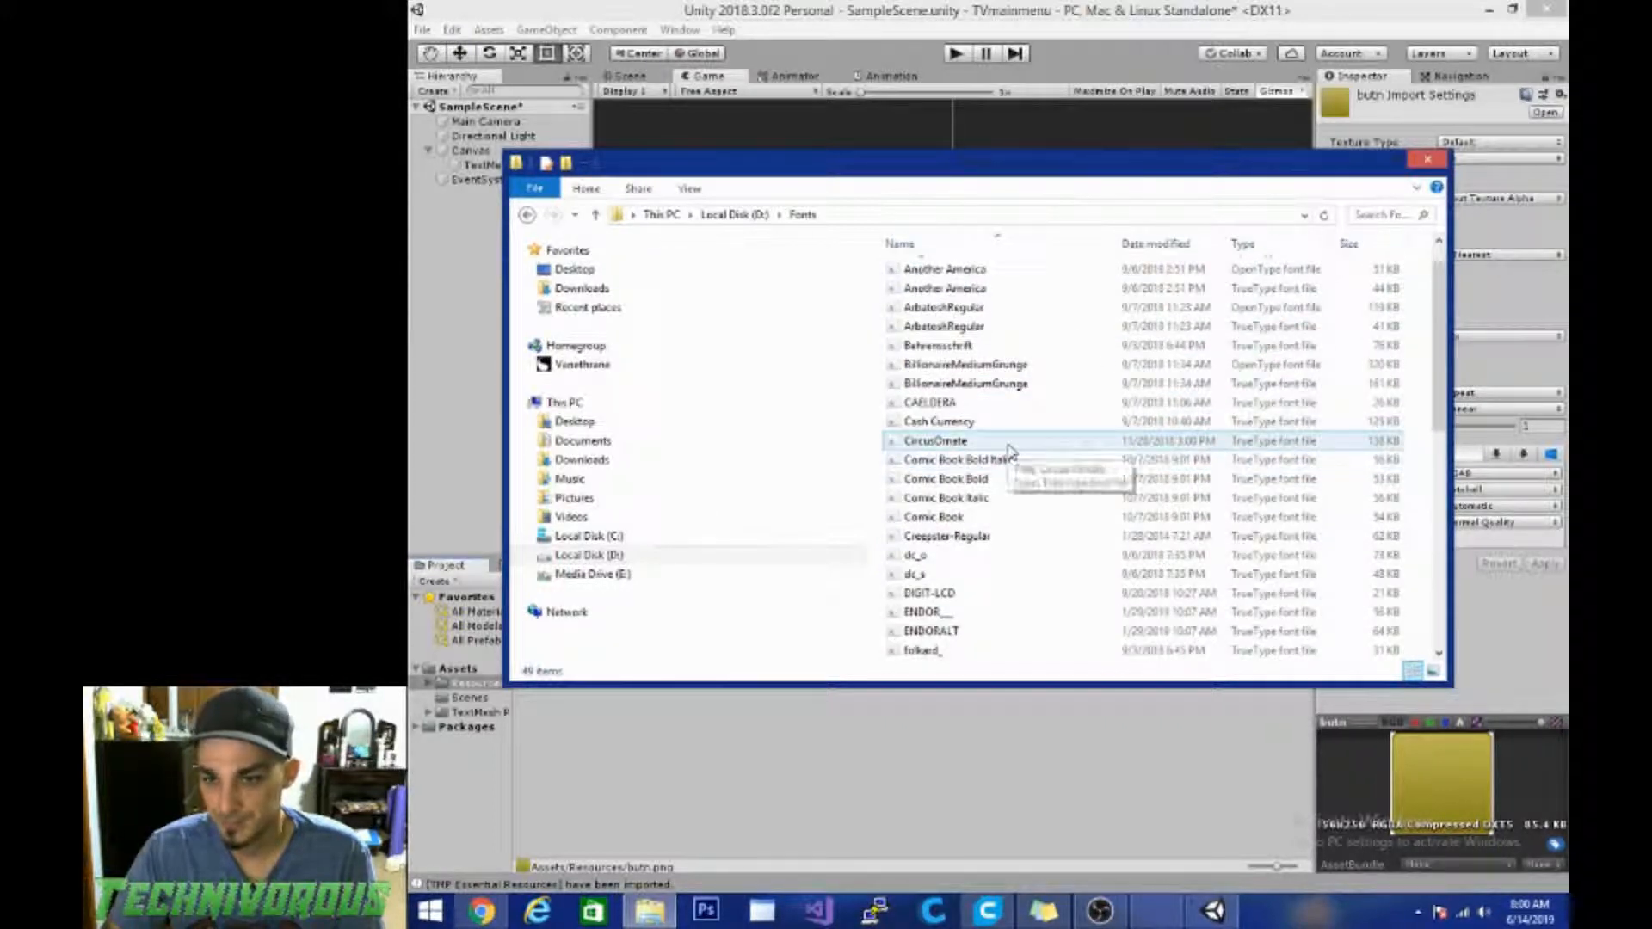
scroll(1008, 453, down, 2)
scroll(1005, 460, down, 1)
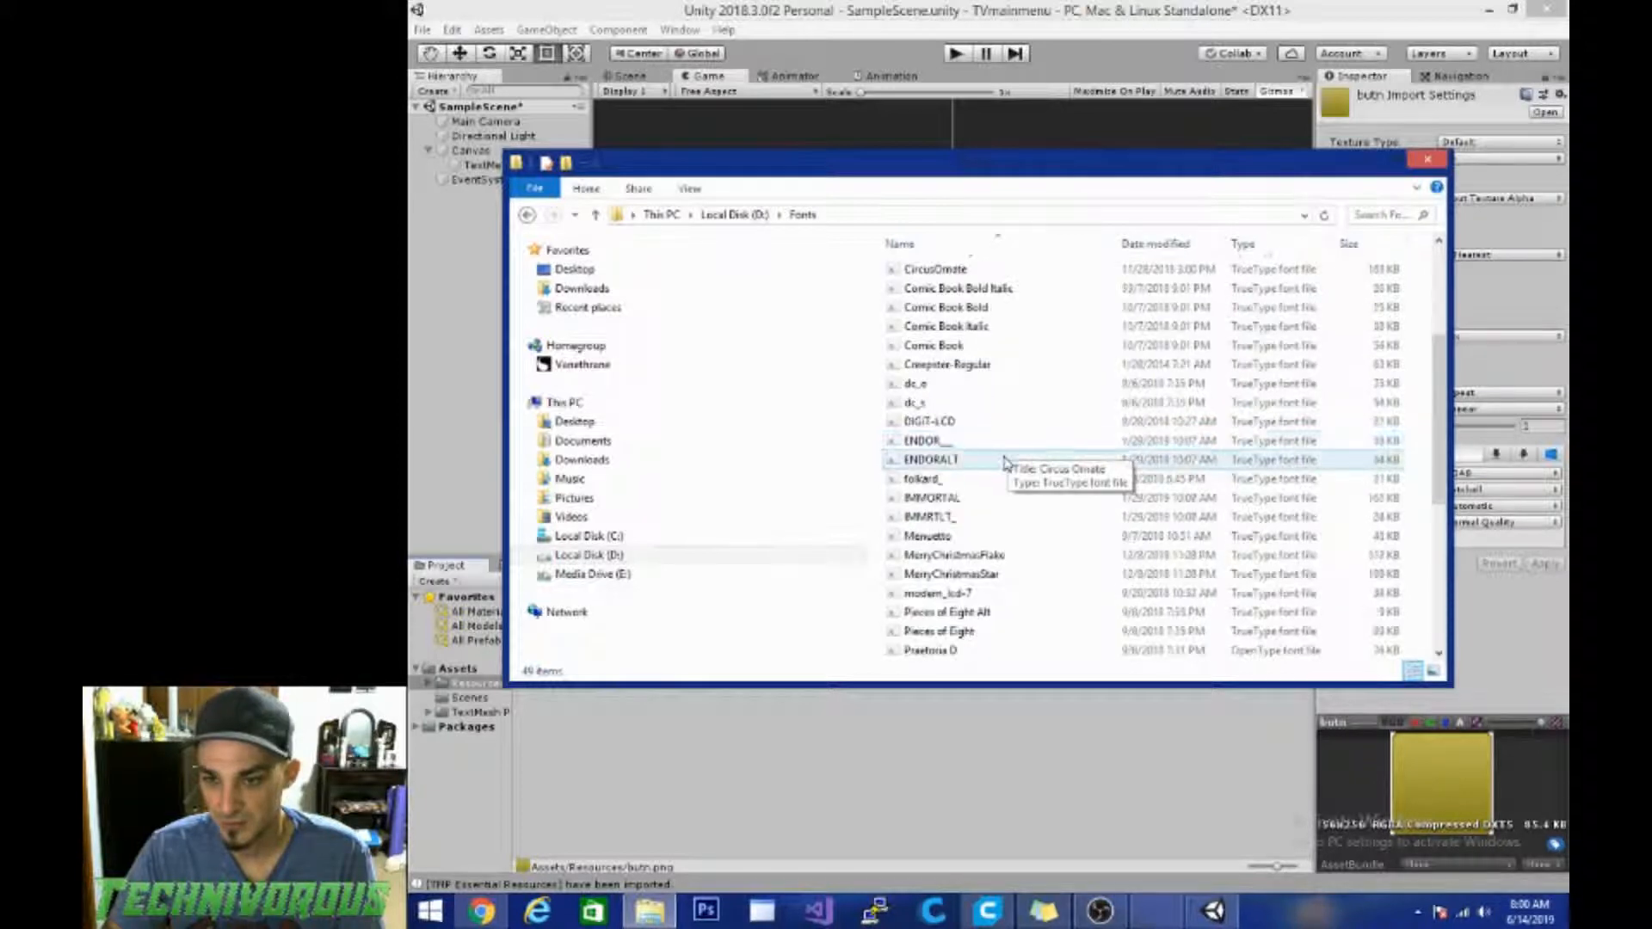
click(955, 478)
drag(1060, 840, 1032, 815)
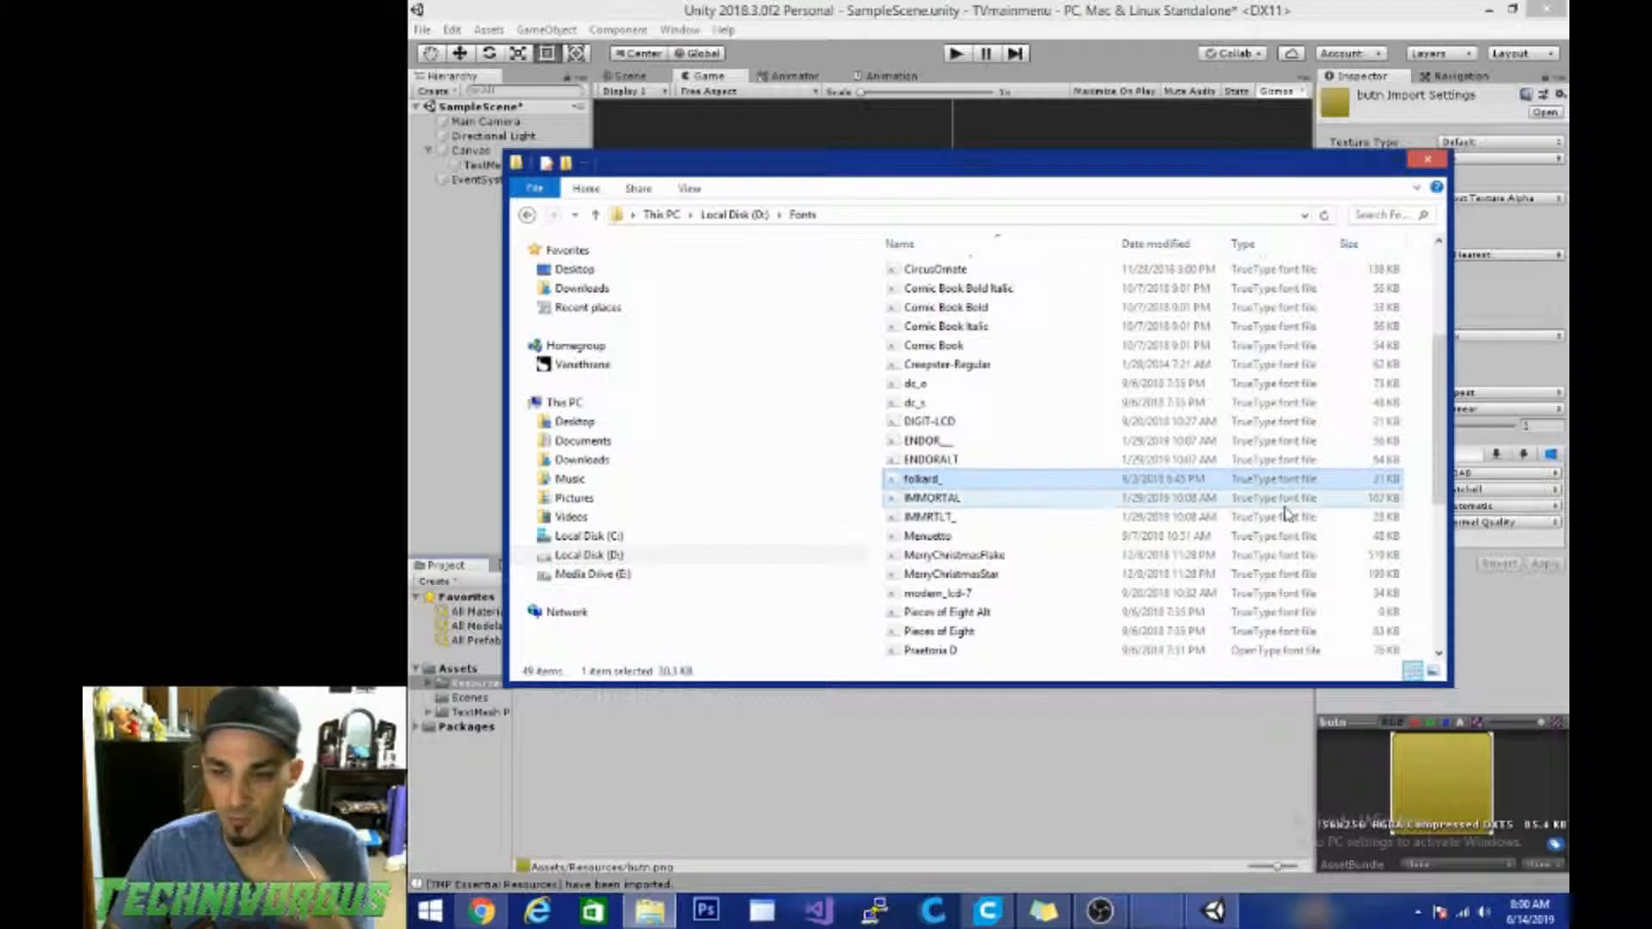
click(1375, 163)
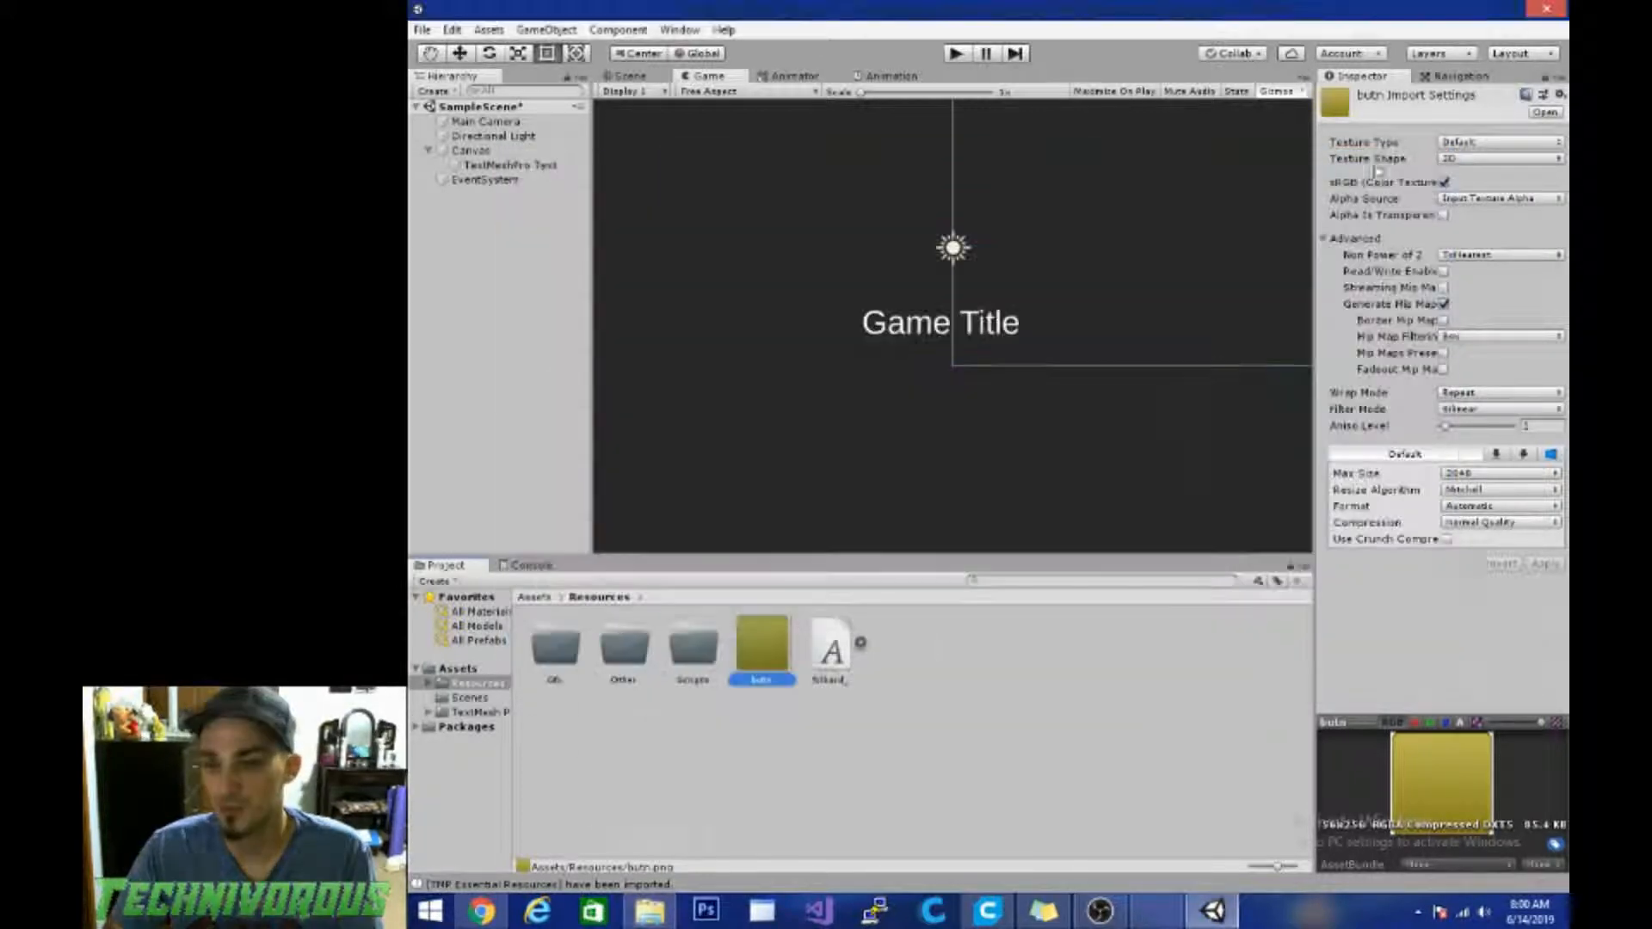
Step: Open TextMeshPro's Font Asset Creator and choose folkard_ as the source font file
click(830, 654)
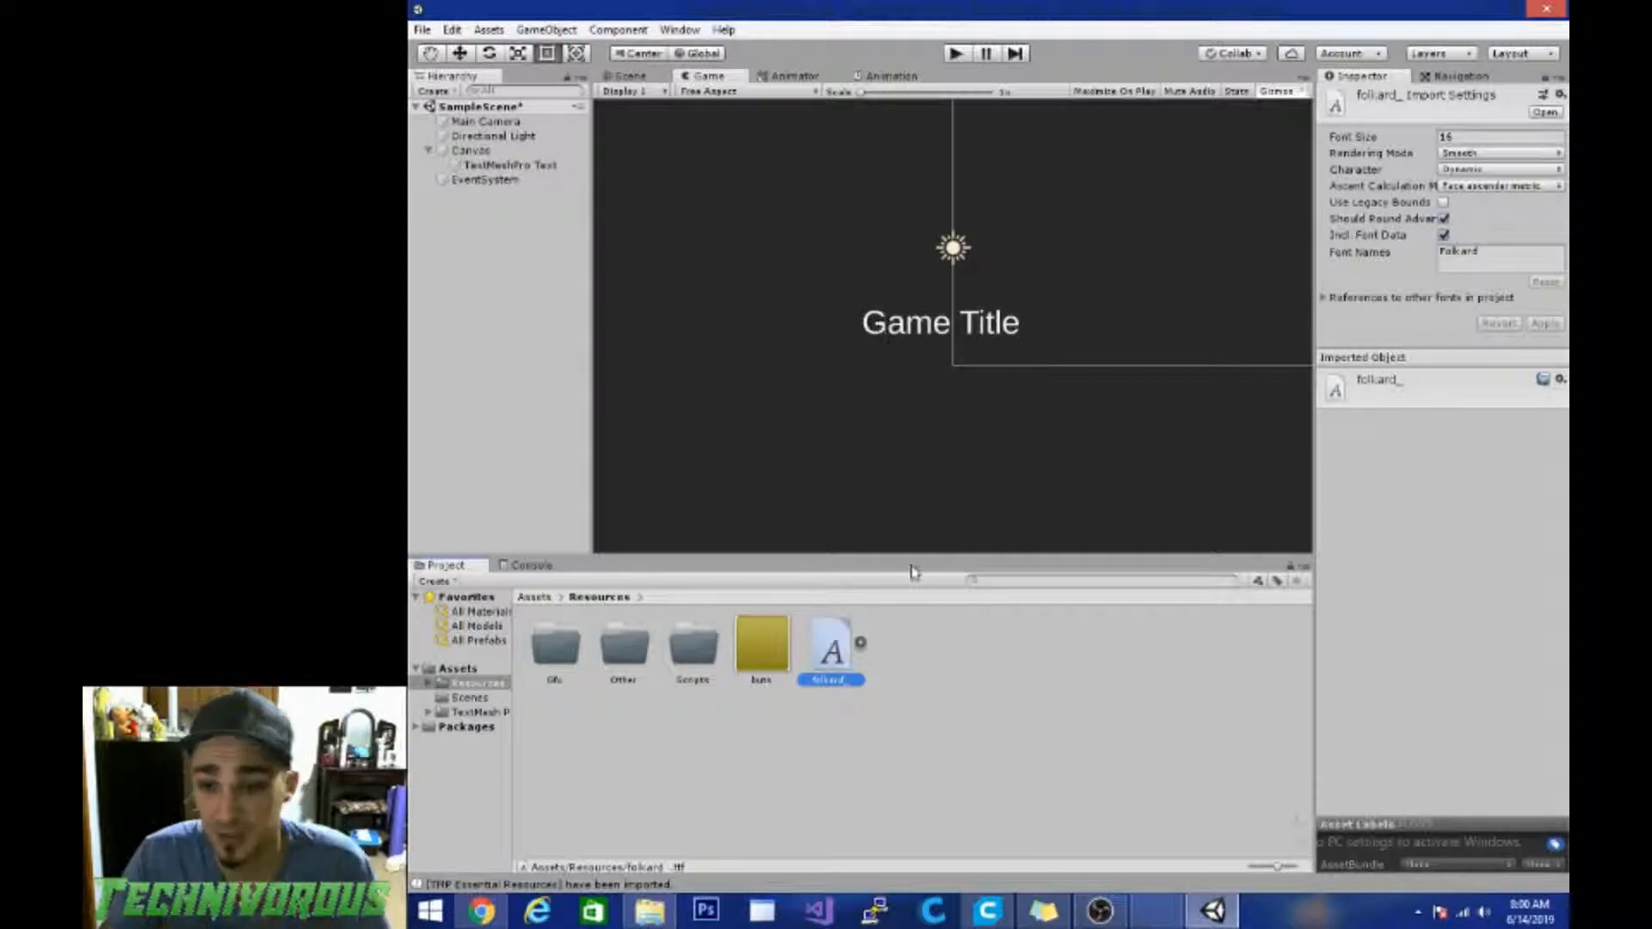
click(679, 30)
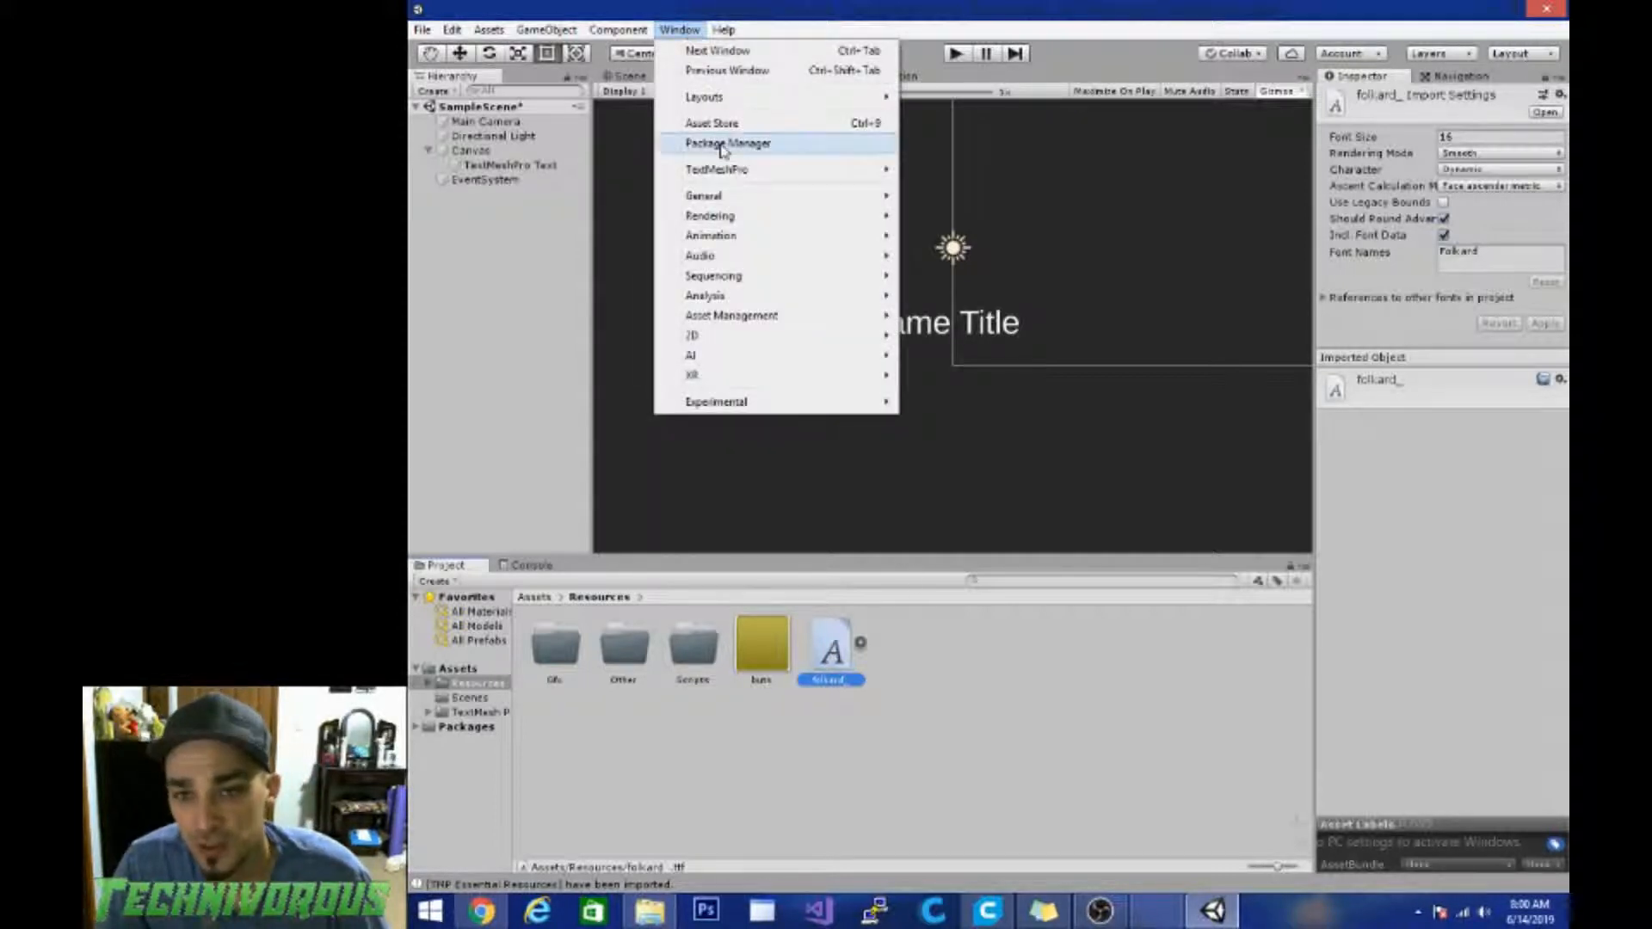
mouse_move(731, 169)
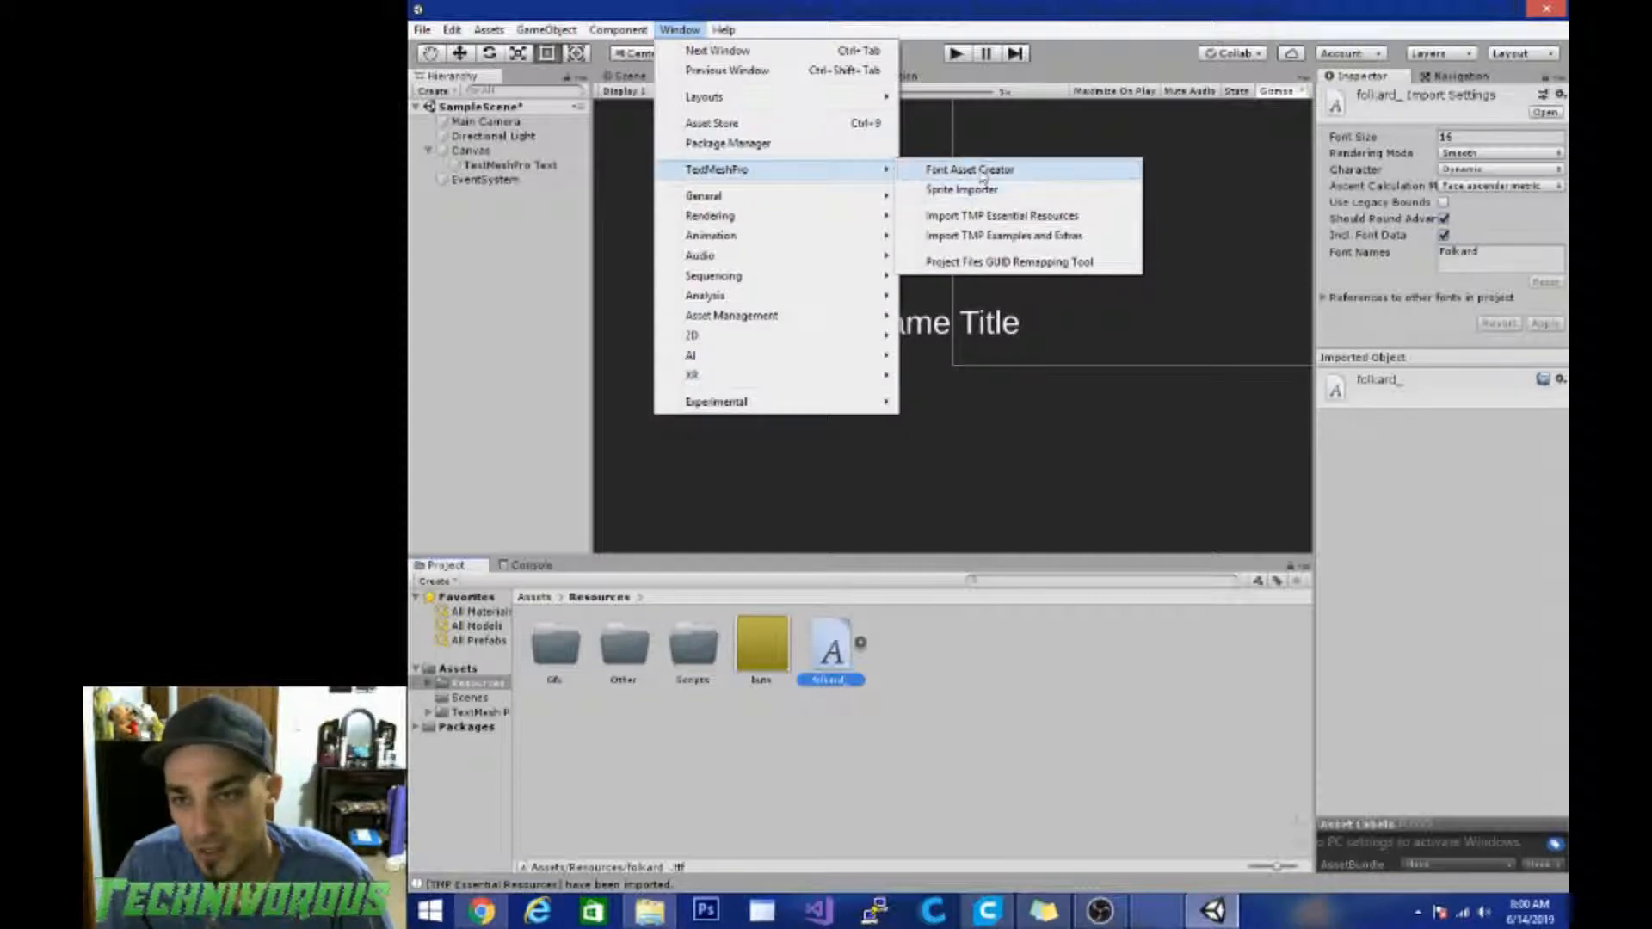
click(972, 169)
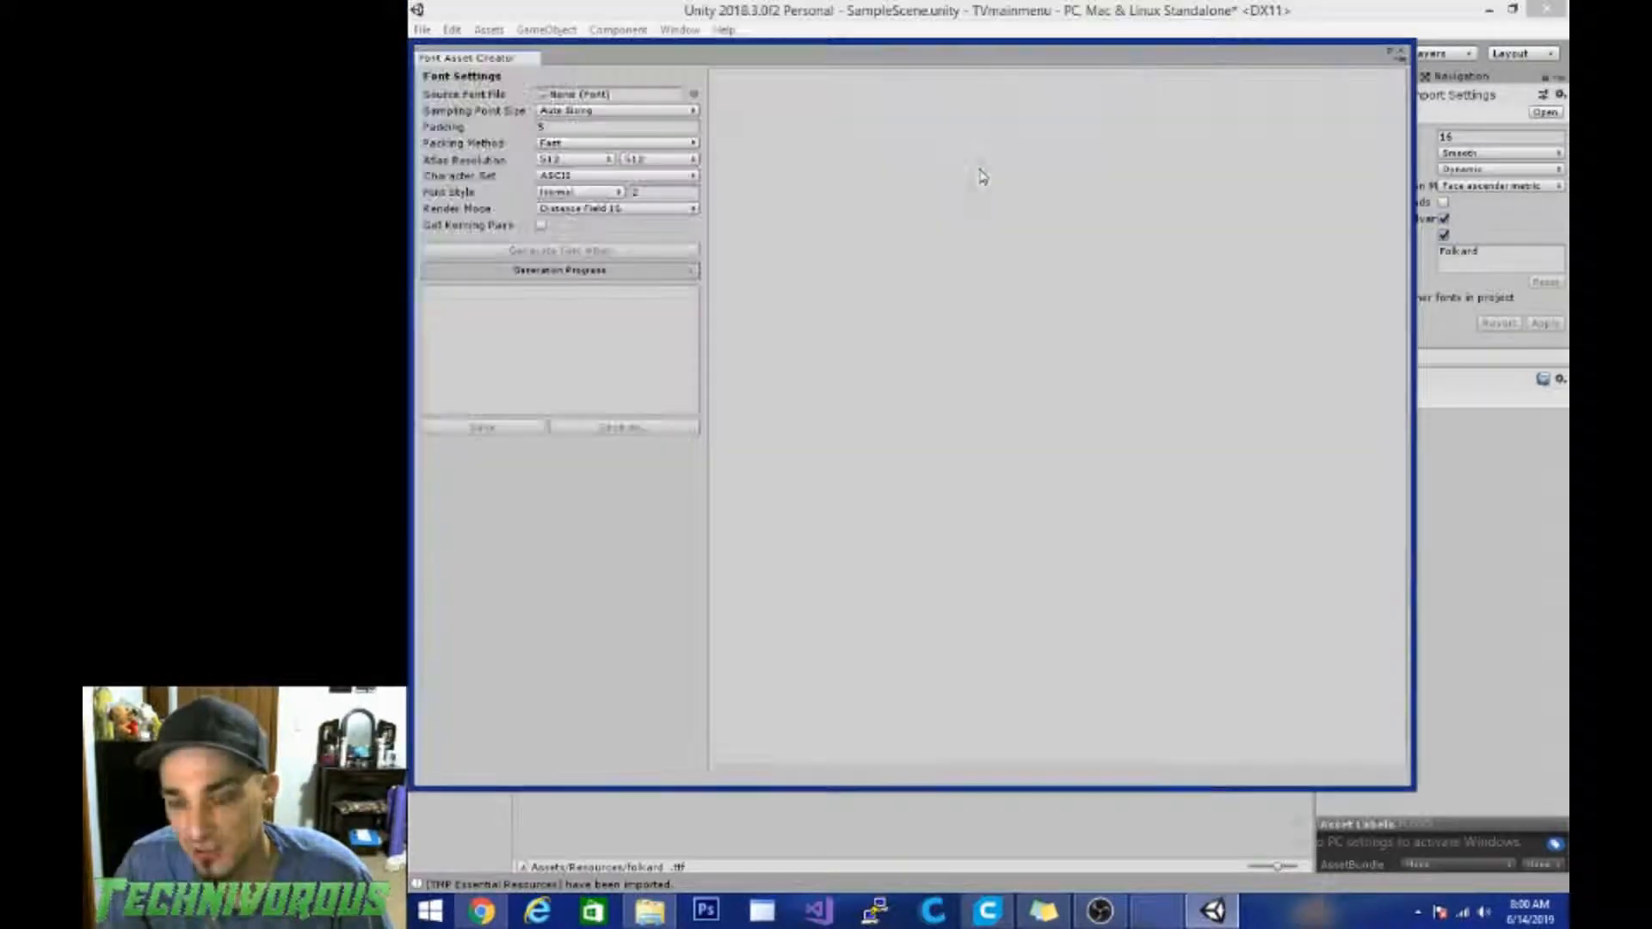
click(693, 94)
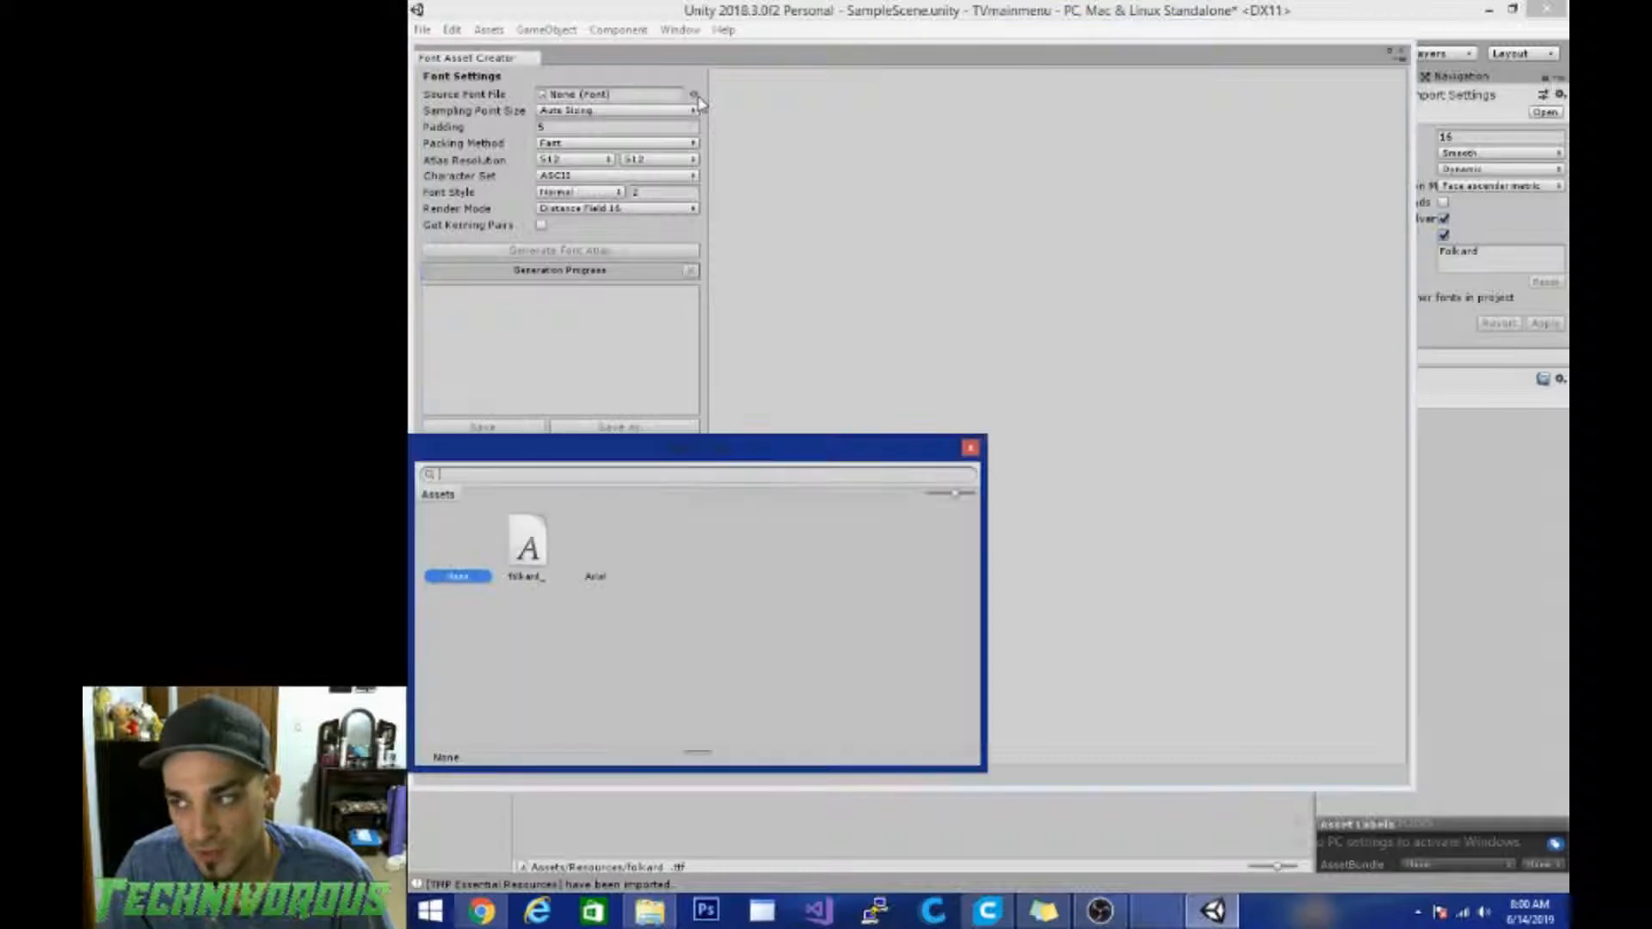
click(527, 542)
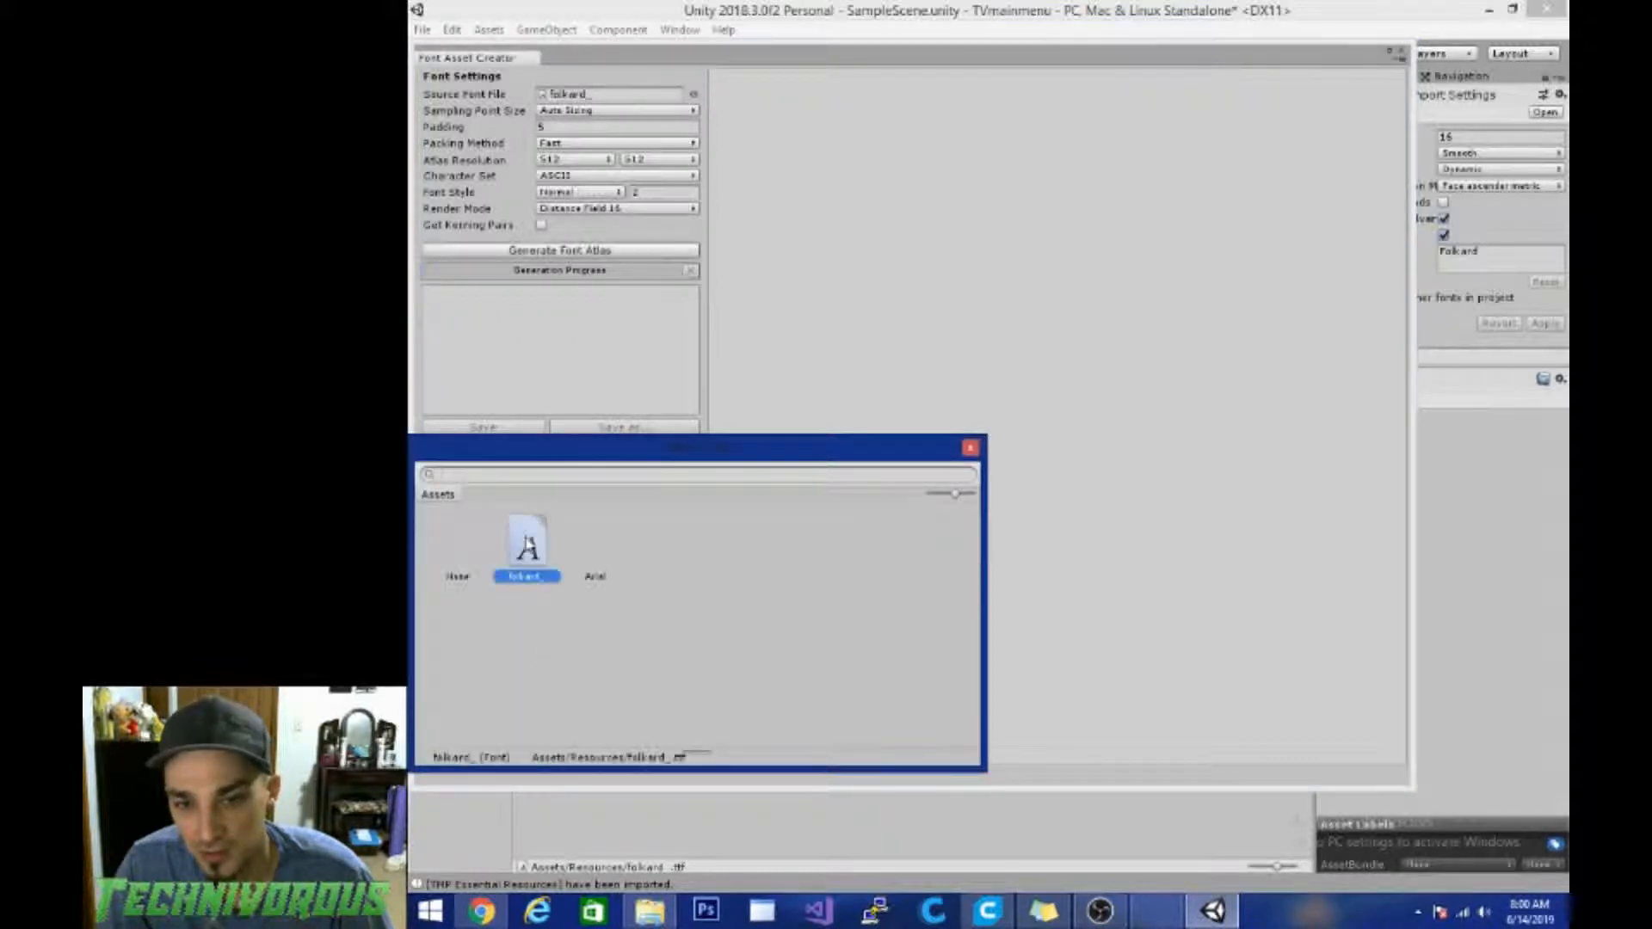
double_click(528, 543)
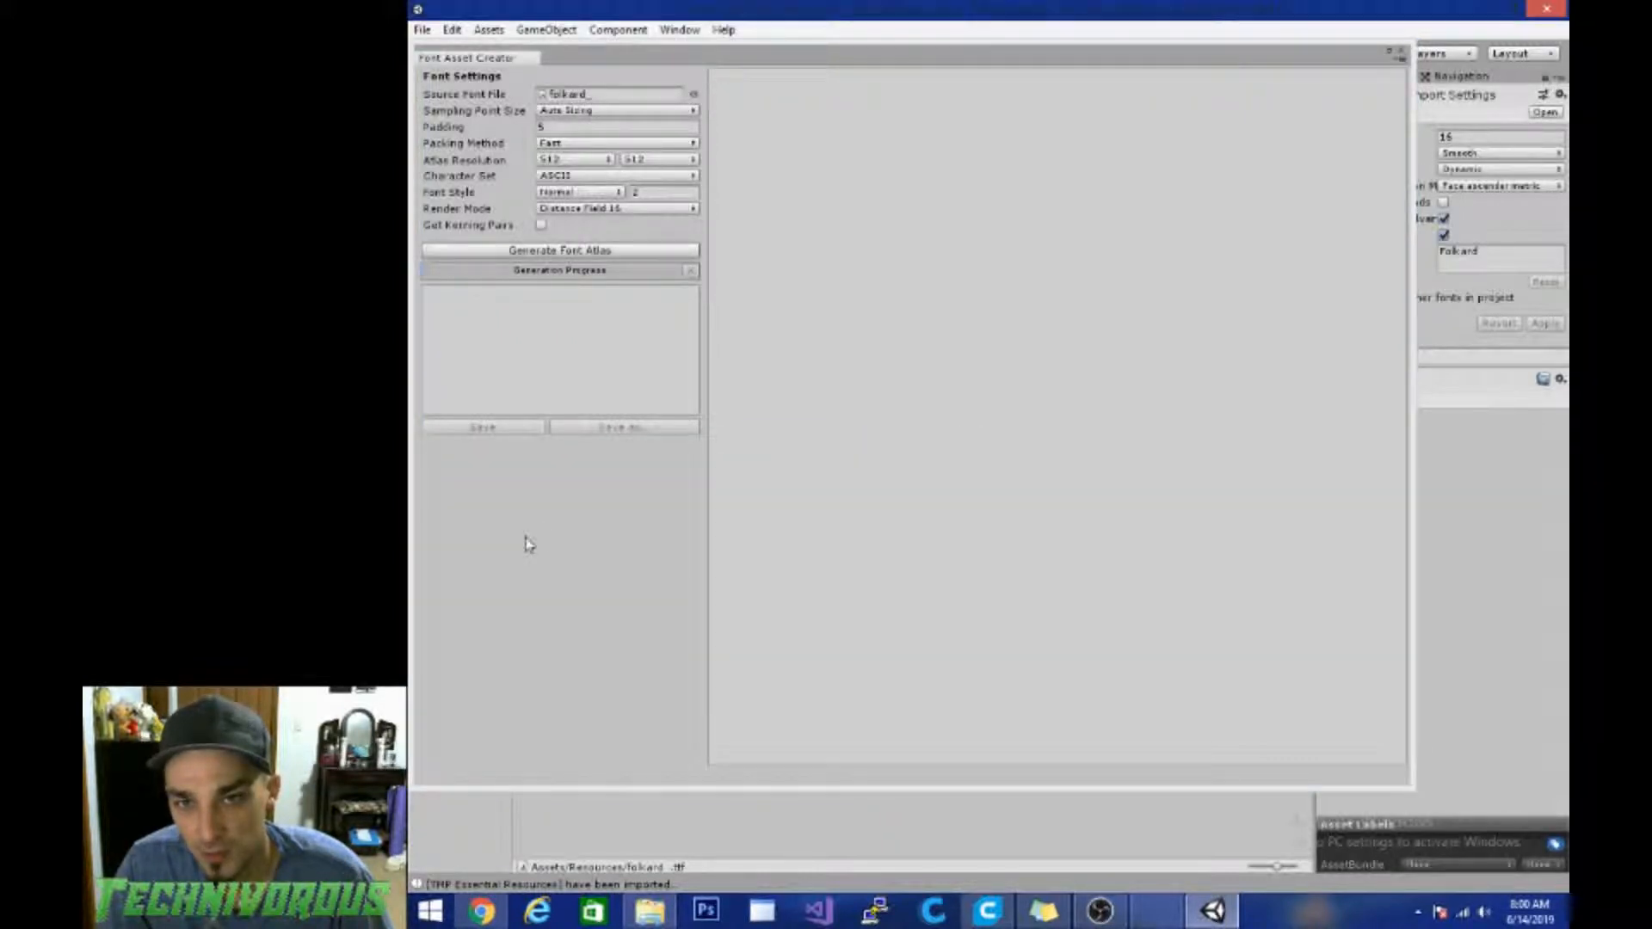
Step: Generate the font atlas and save it as folkard_ SDF in the Resources folder, closing the Font Asset Creator
click(573, 250)
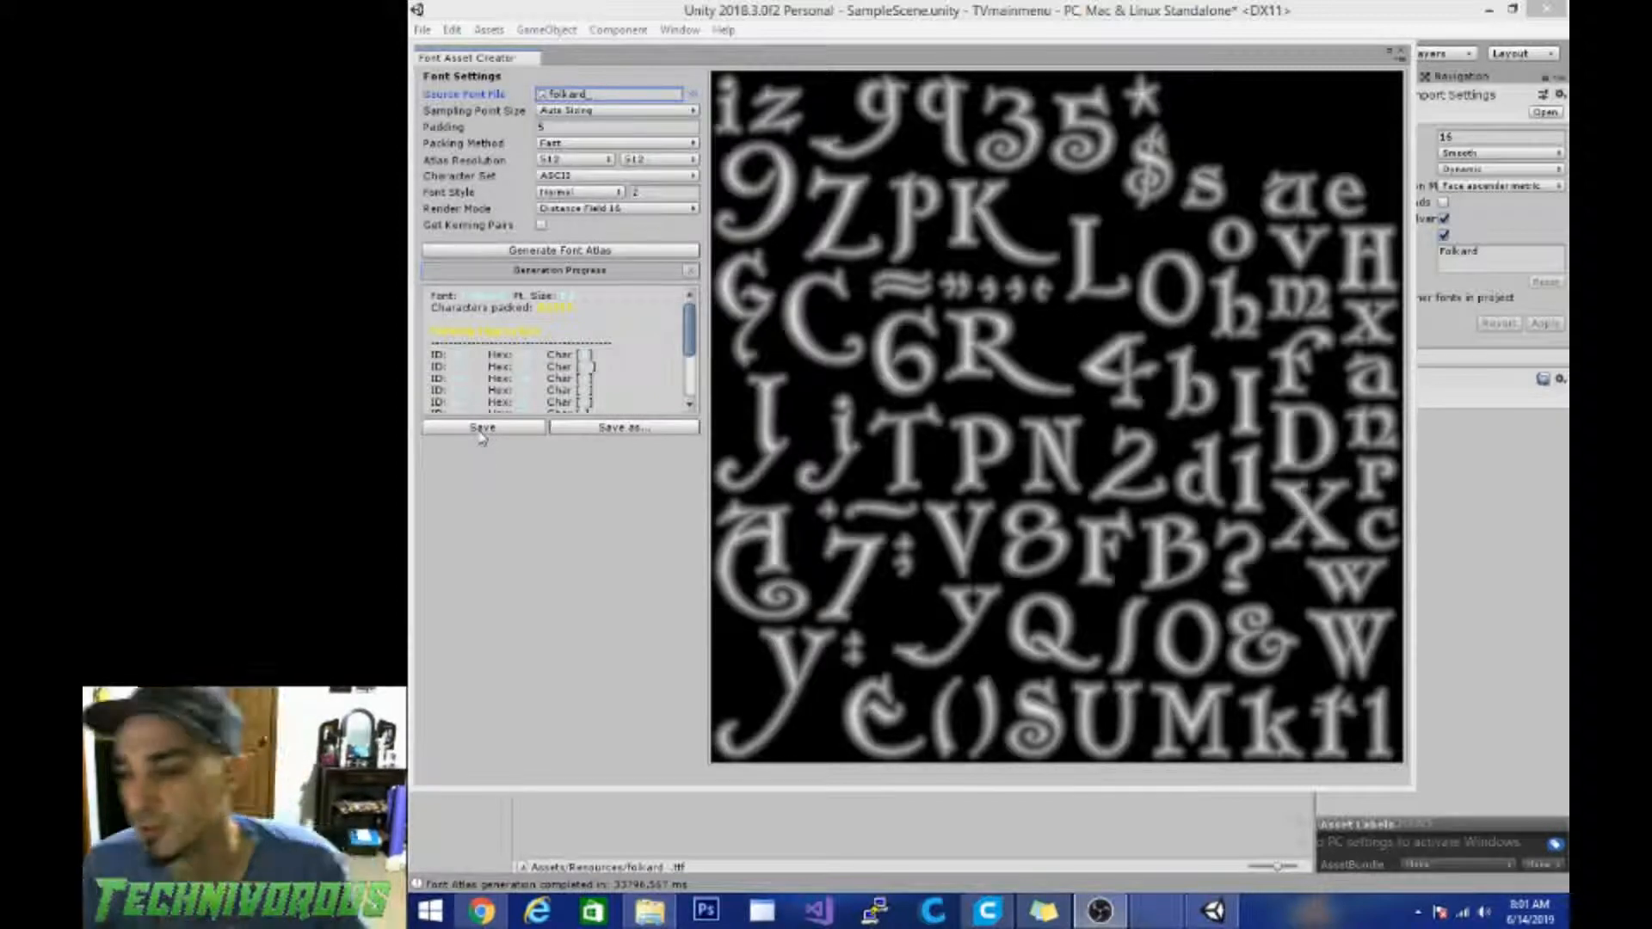
click(480, 430)
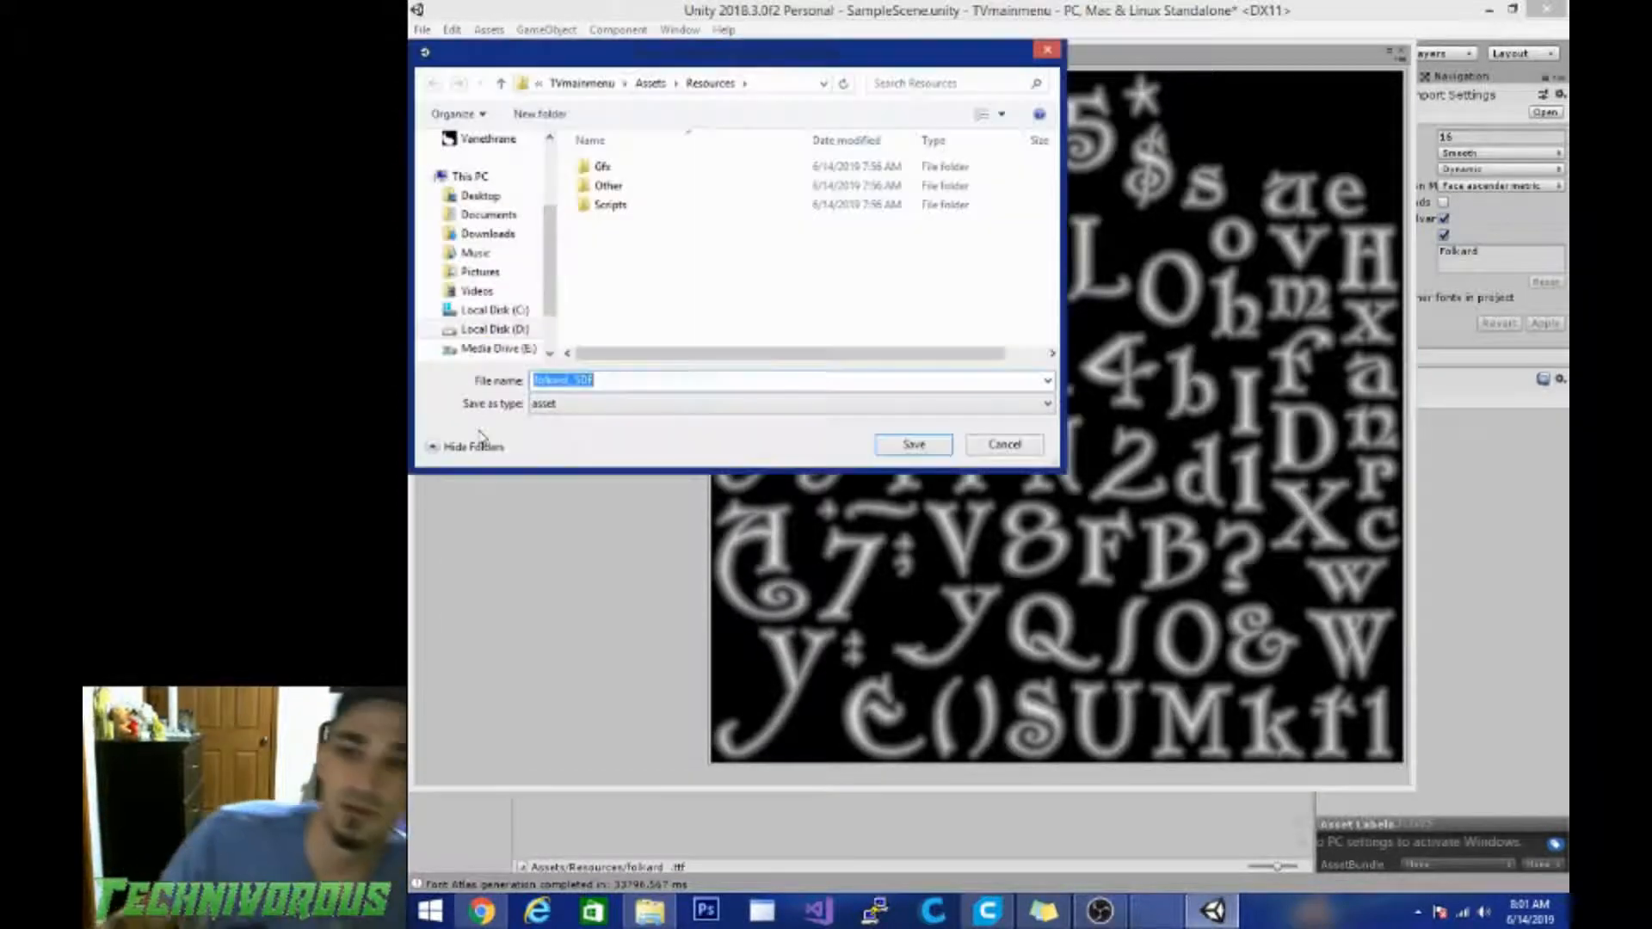
click(916, 444)
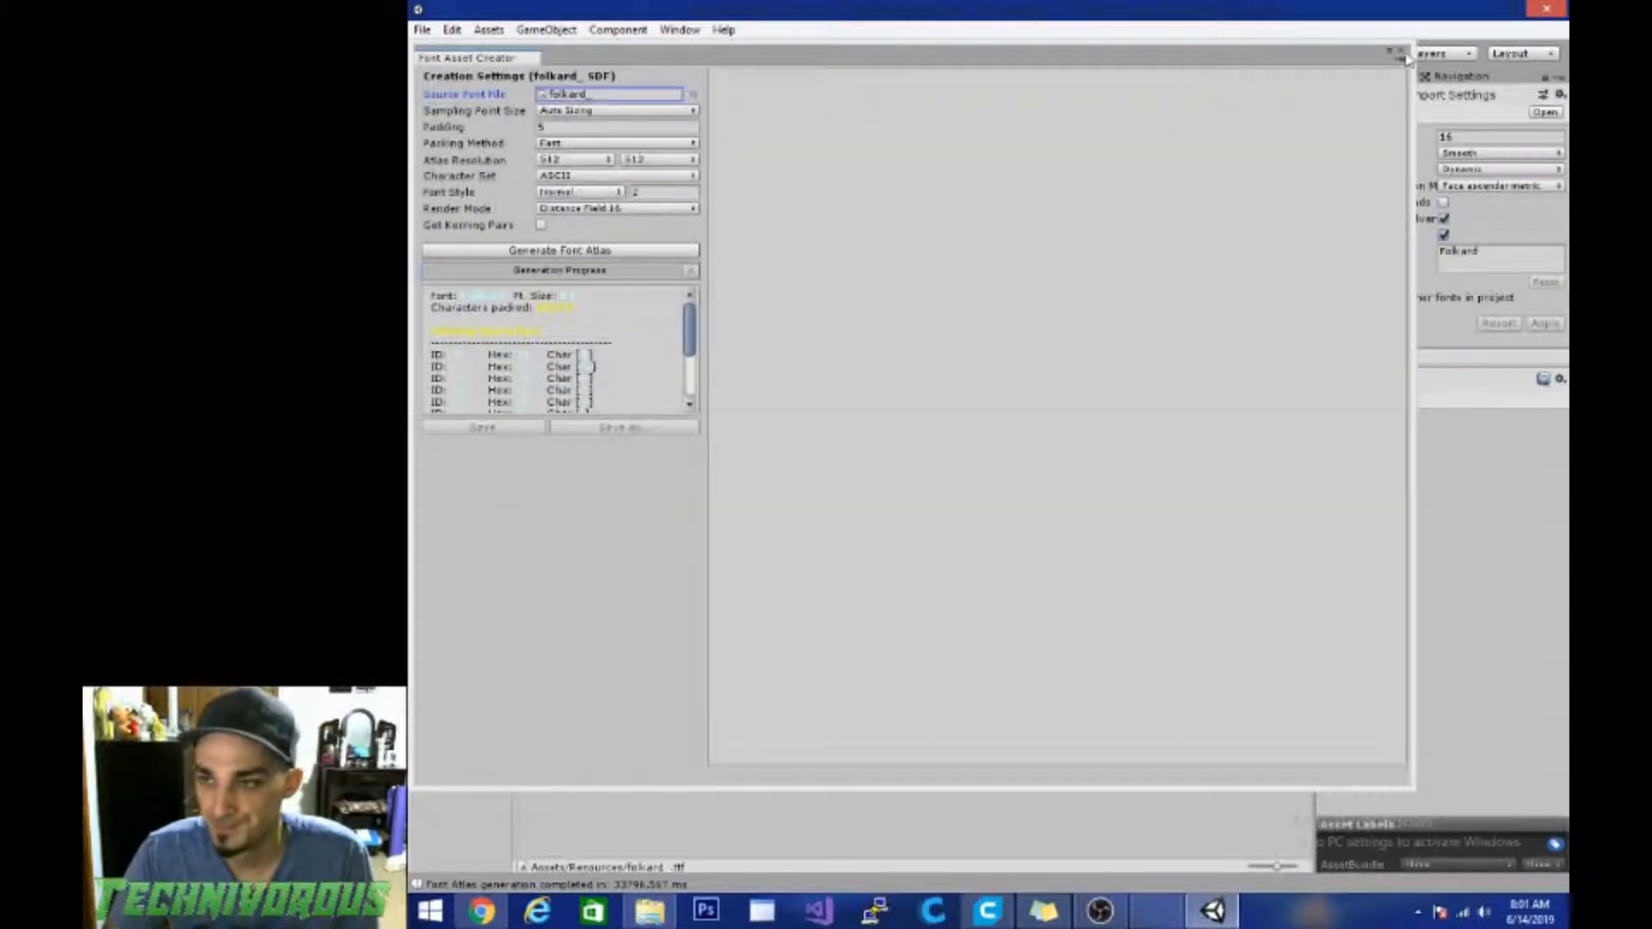
click(1401, 54)
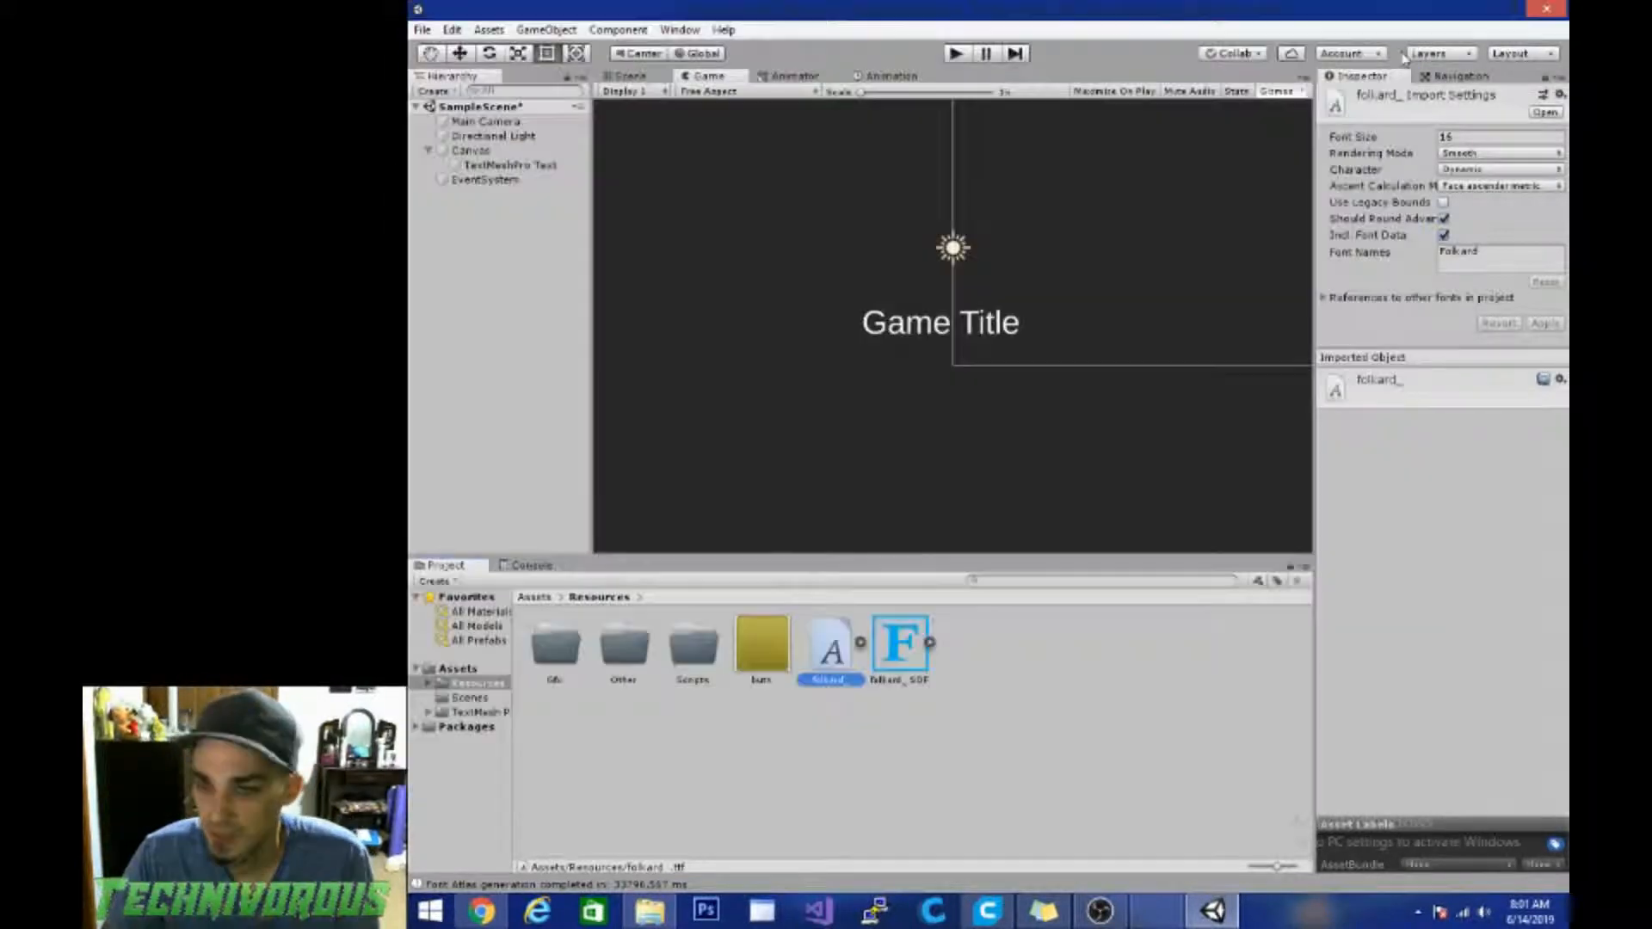
Step: Set the TextMeshPro Text object's font asset to folkard_ SDF
click(513, 165)
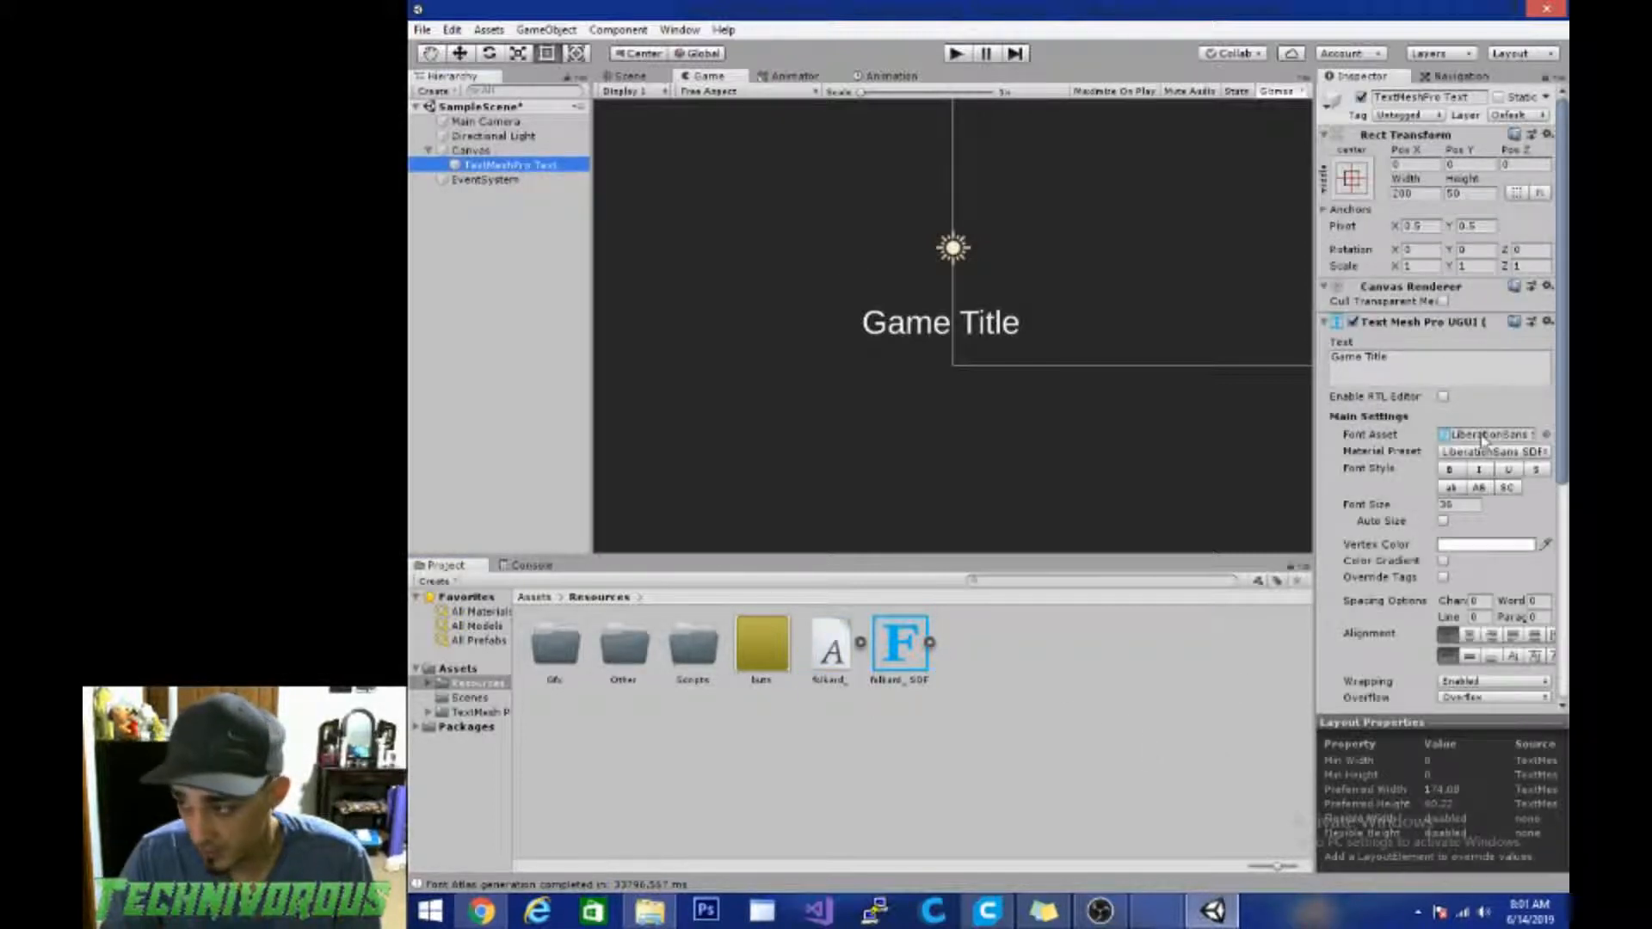
click(1546, 436)
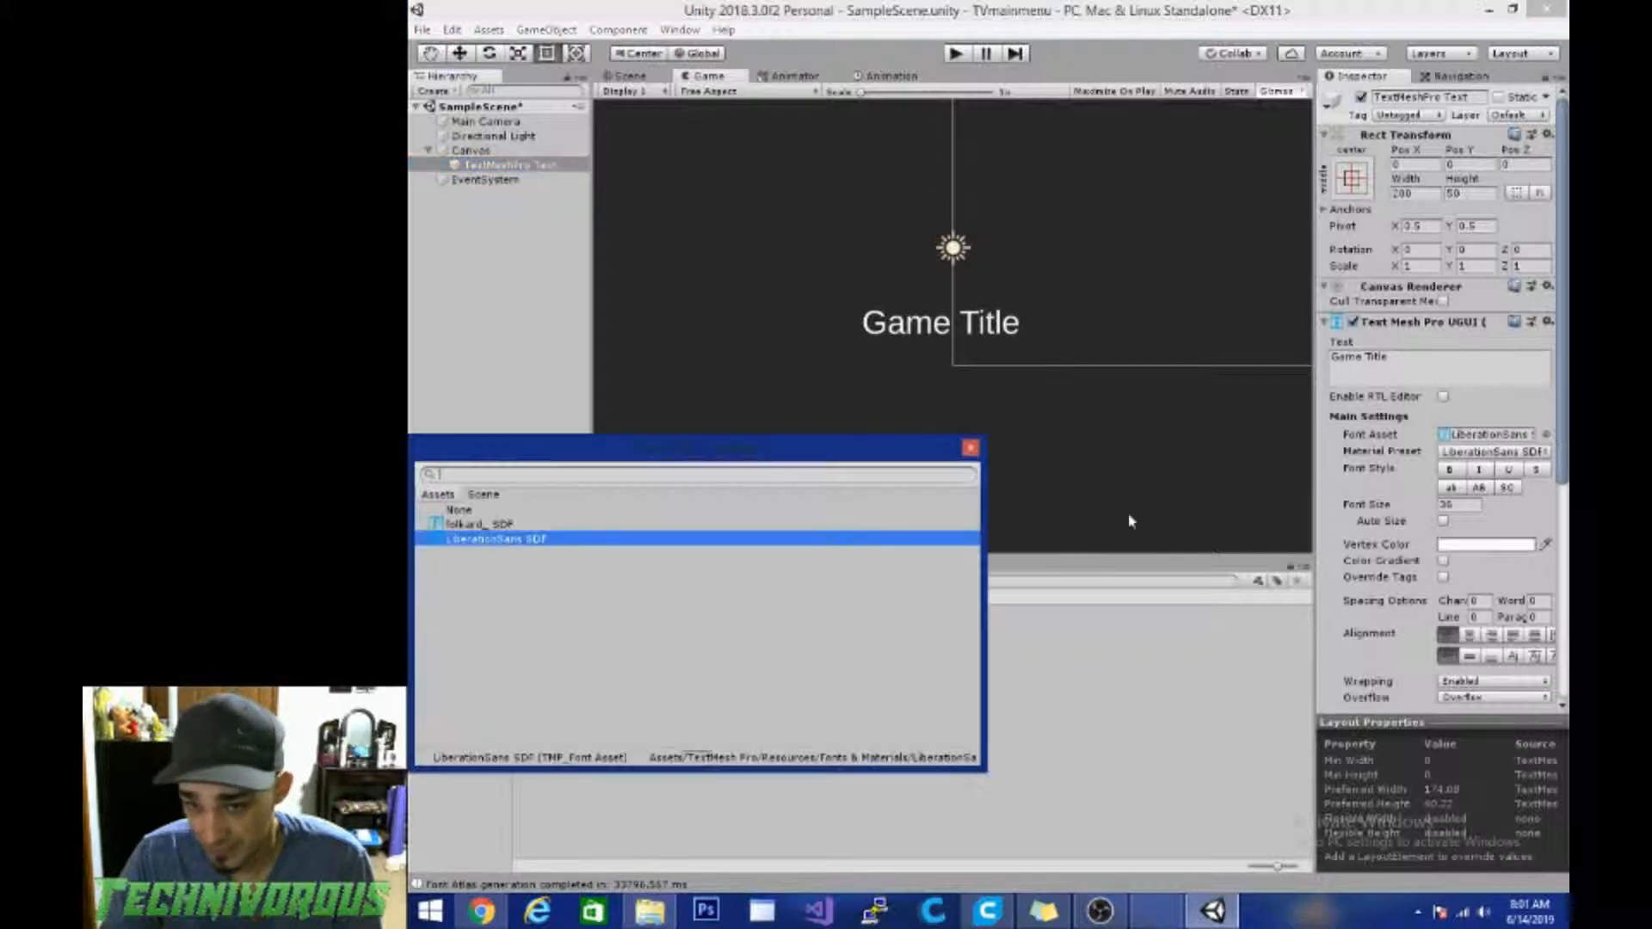
click(469, 525)
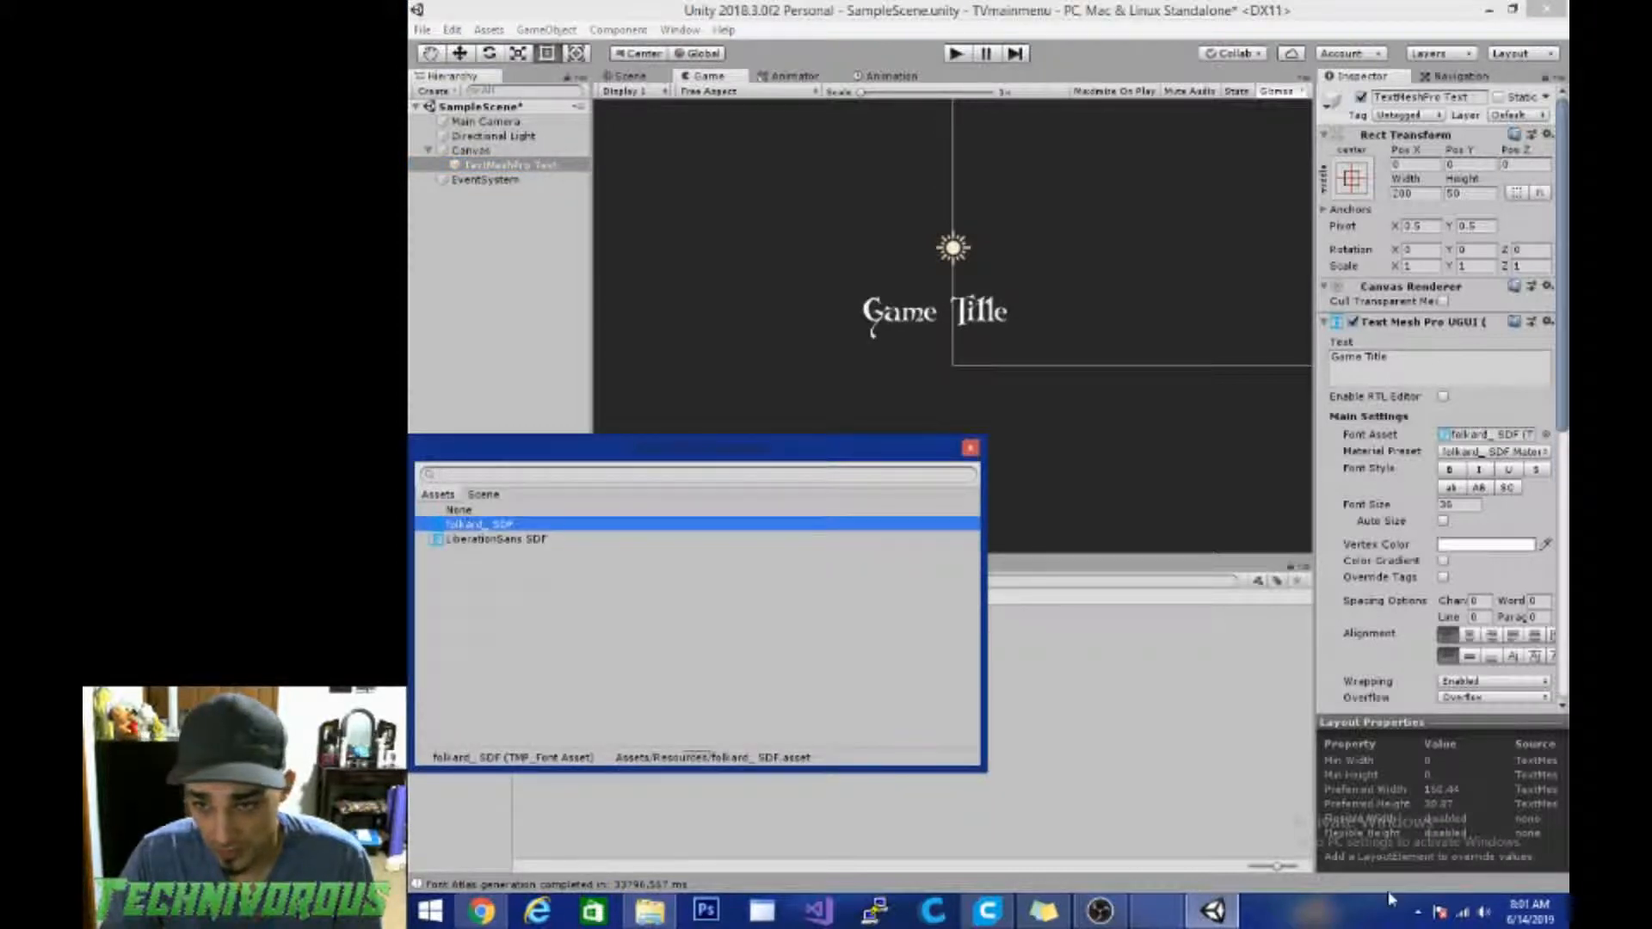
click(1136, 675)
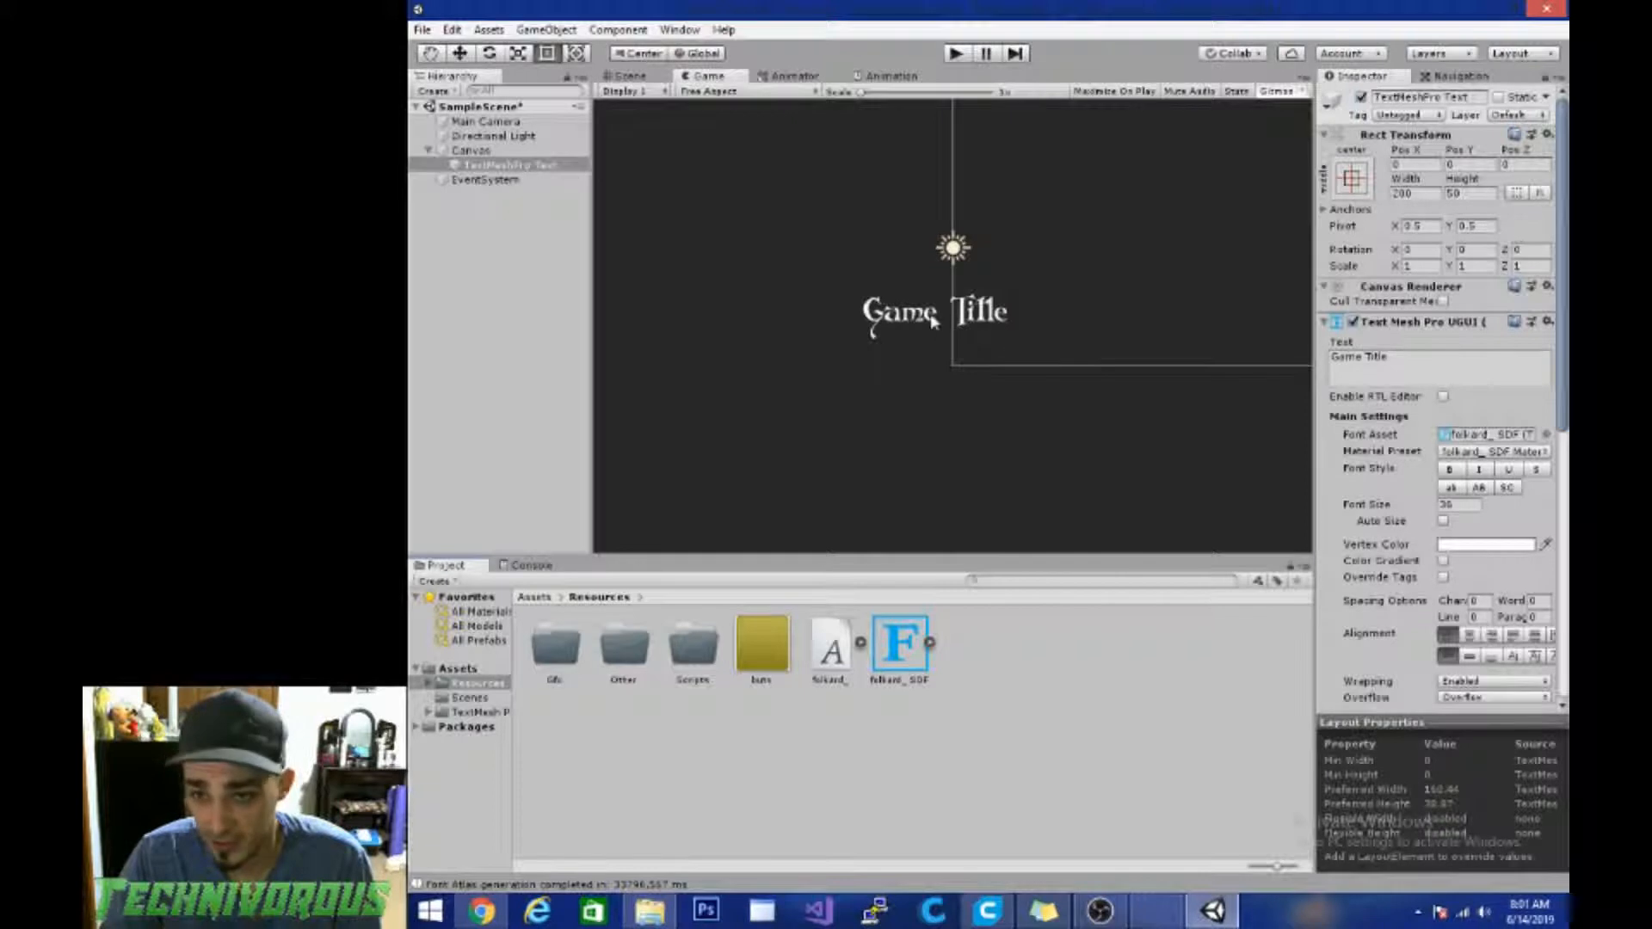
Step: Enable Color Gradient in the title text's main settings
drag(1424, 365, 1276, 368)
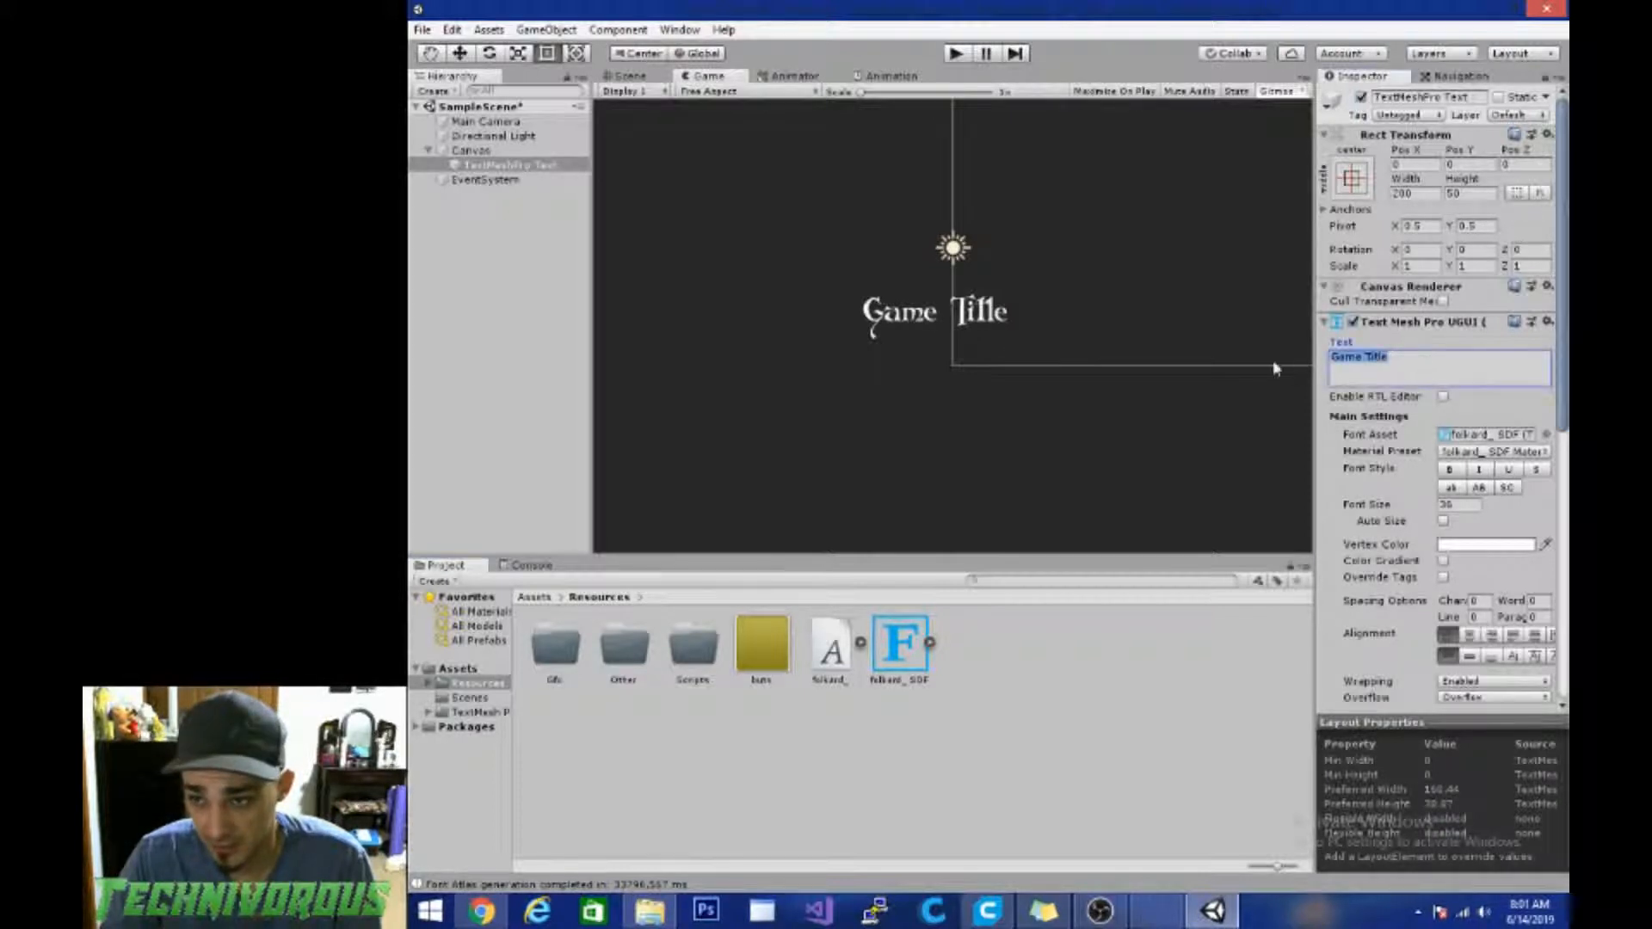
scroll(1428, 516, down, 3)
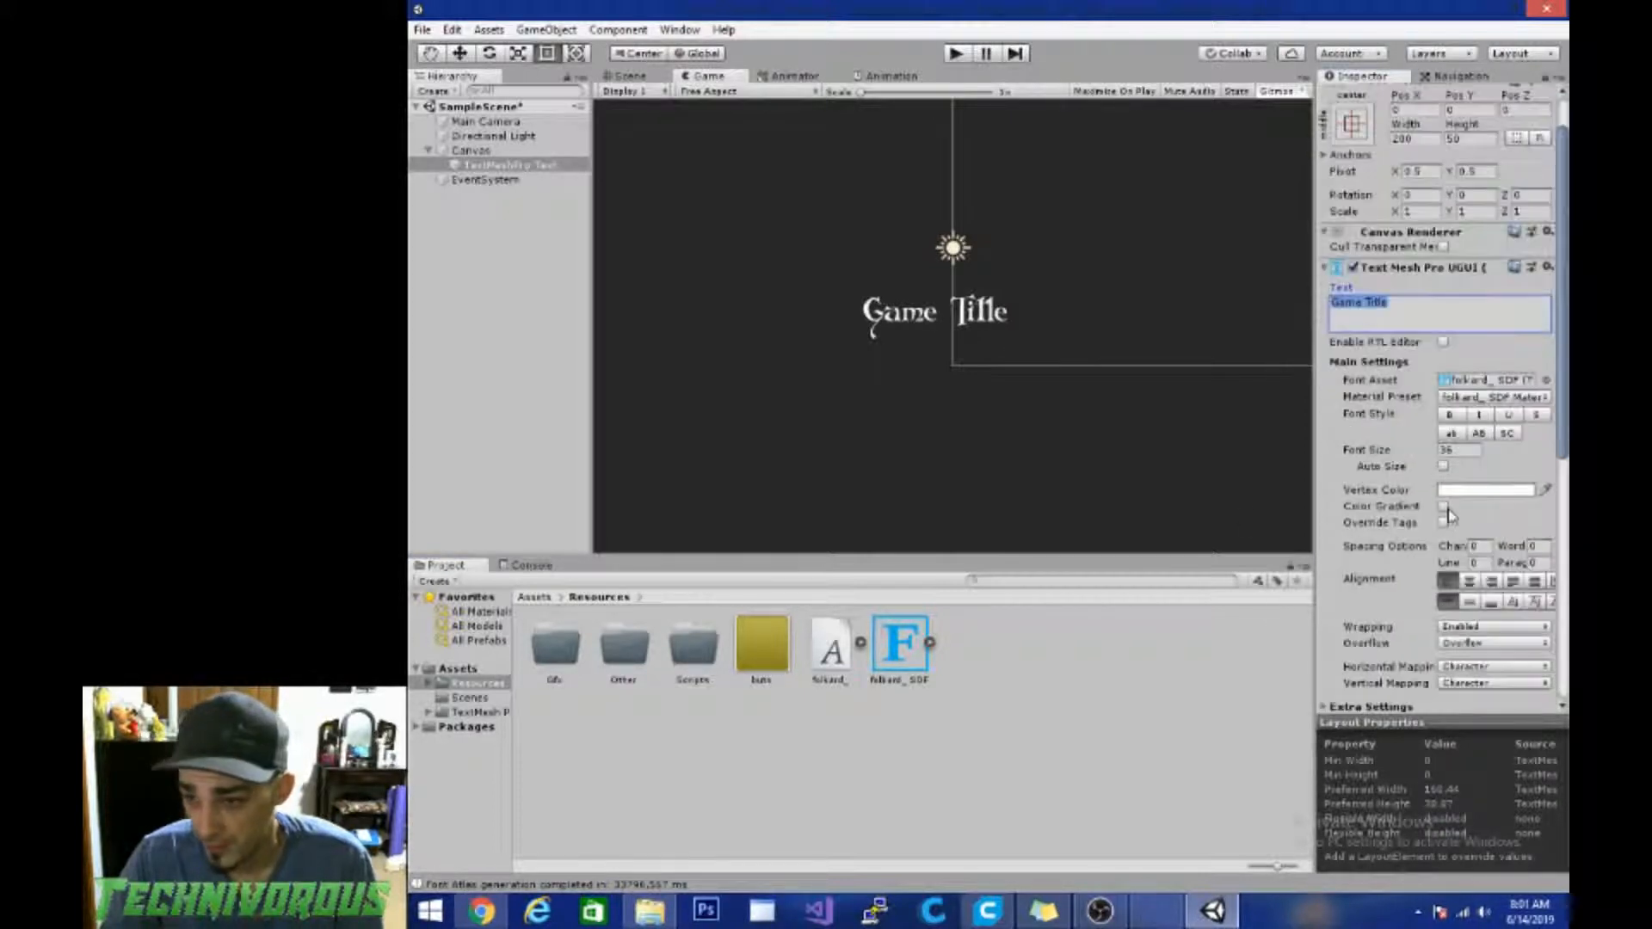
scroll(1407, 499, down, 2)
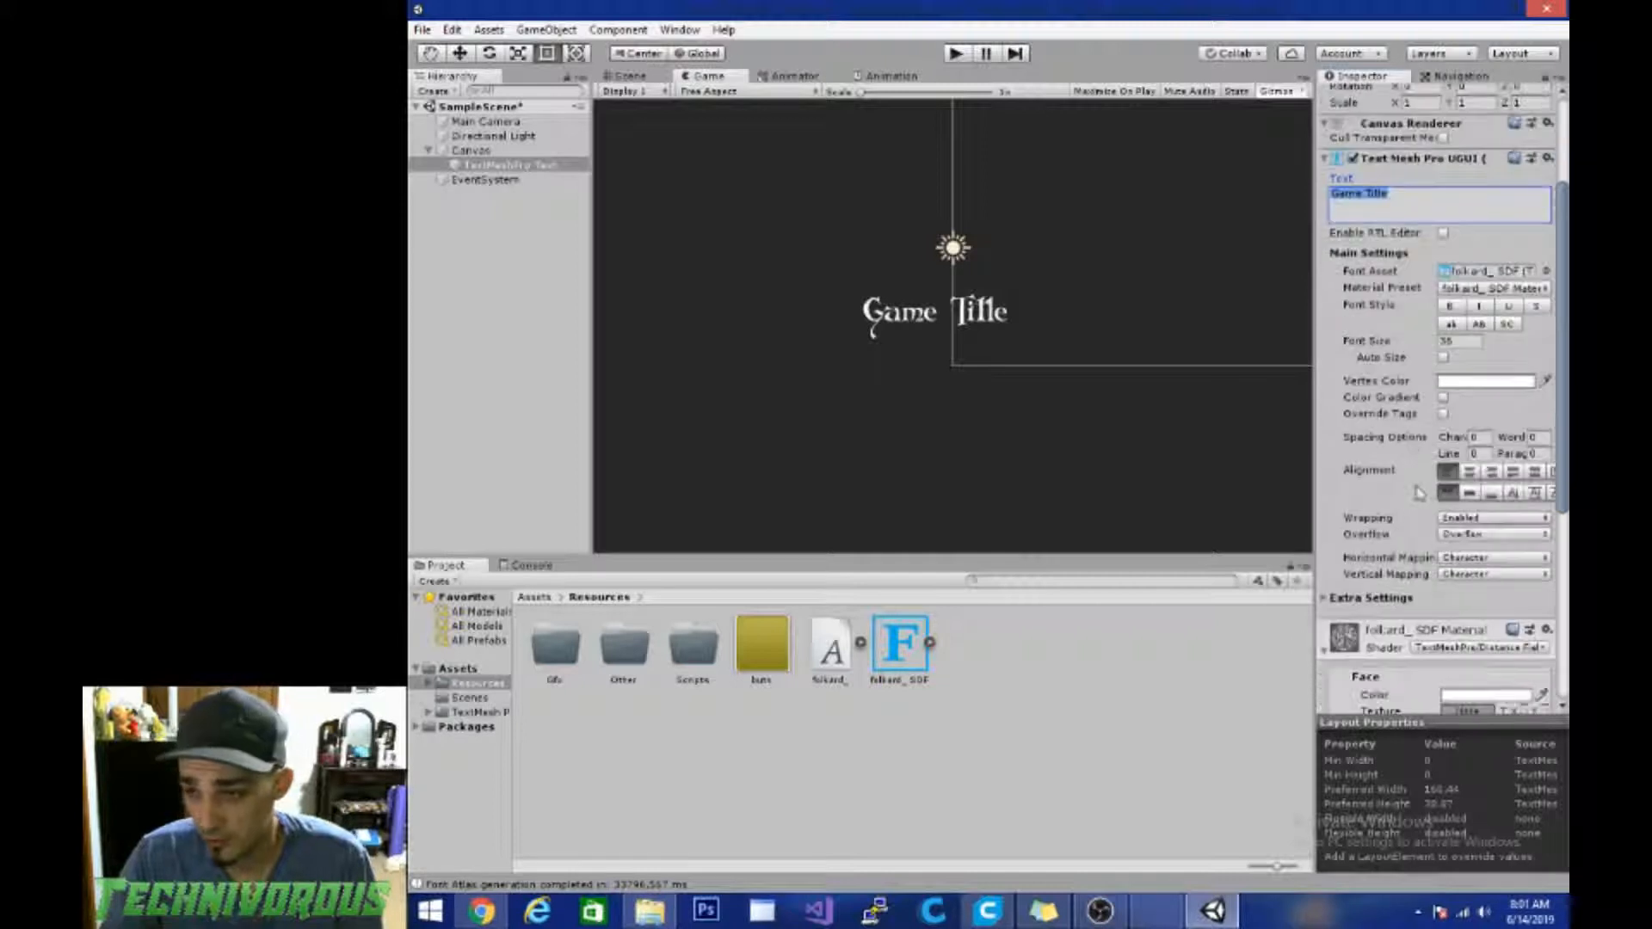
click(1444, 400)
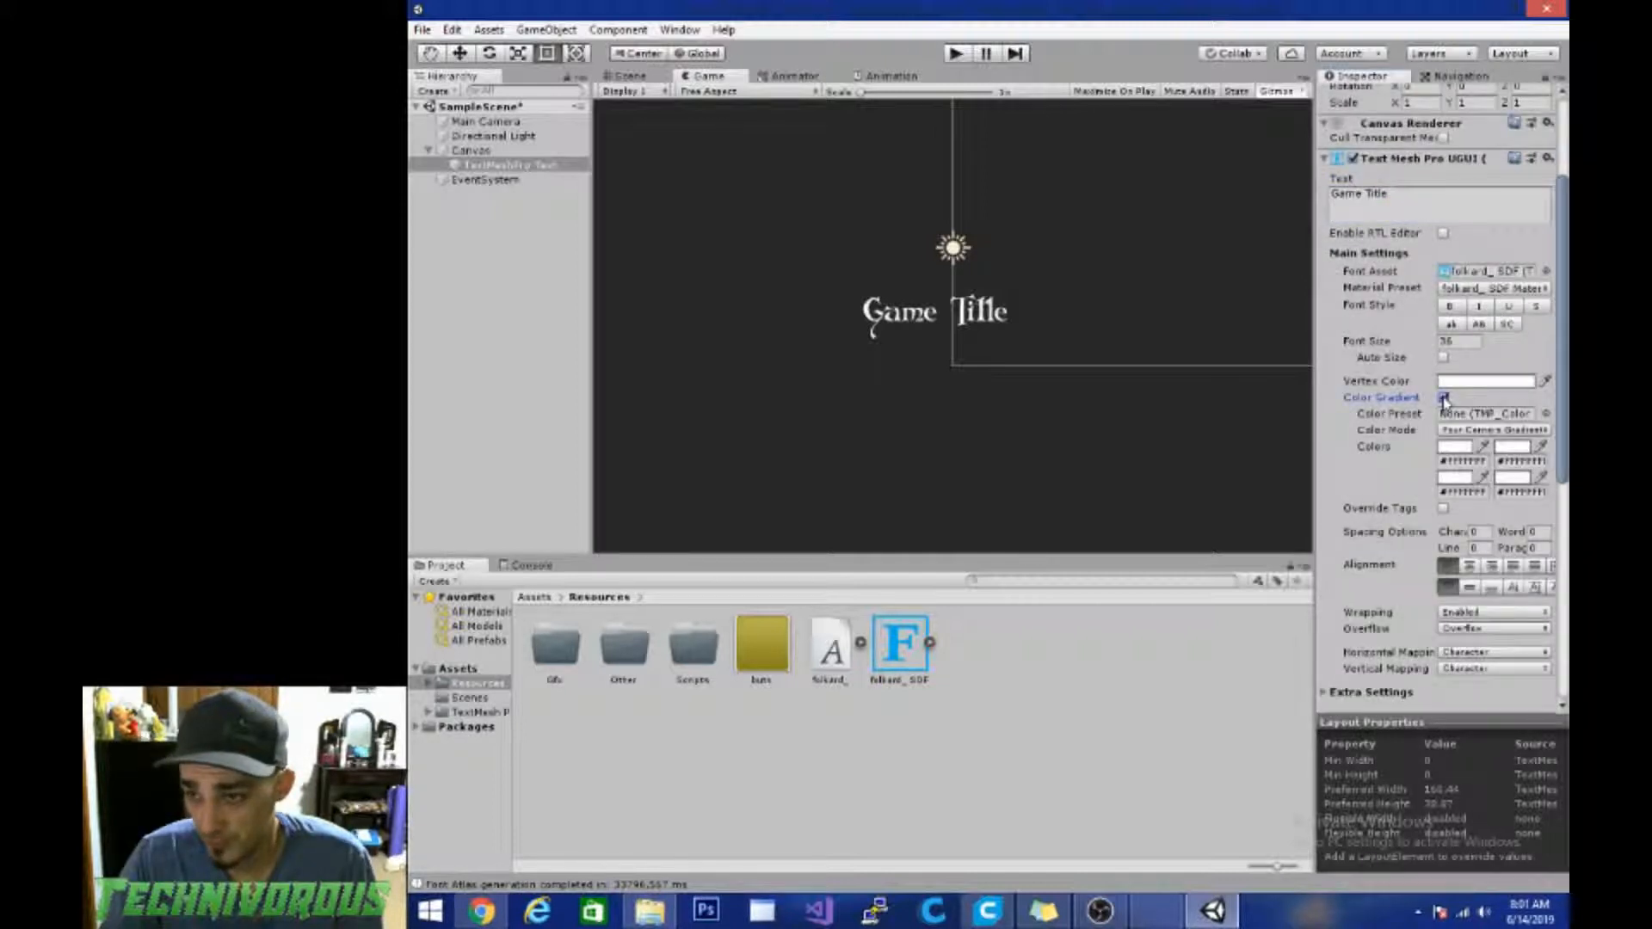
Step: Set the four-corner gradient's top-left colour to light red F16A6A and its bottom-right colour to dark red 661D1D
click(1451, 451)
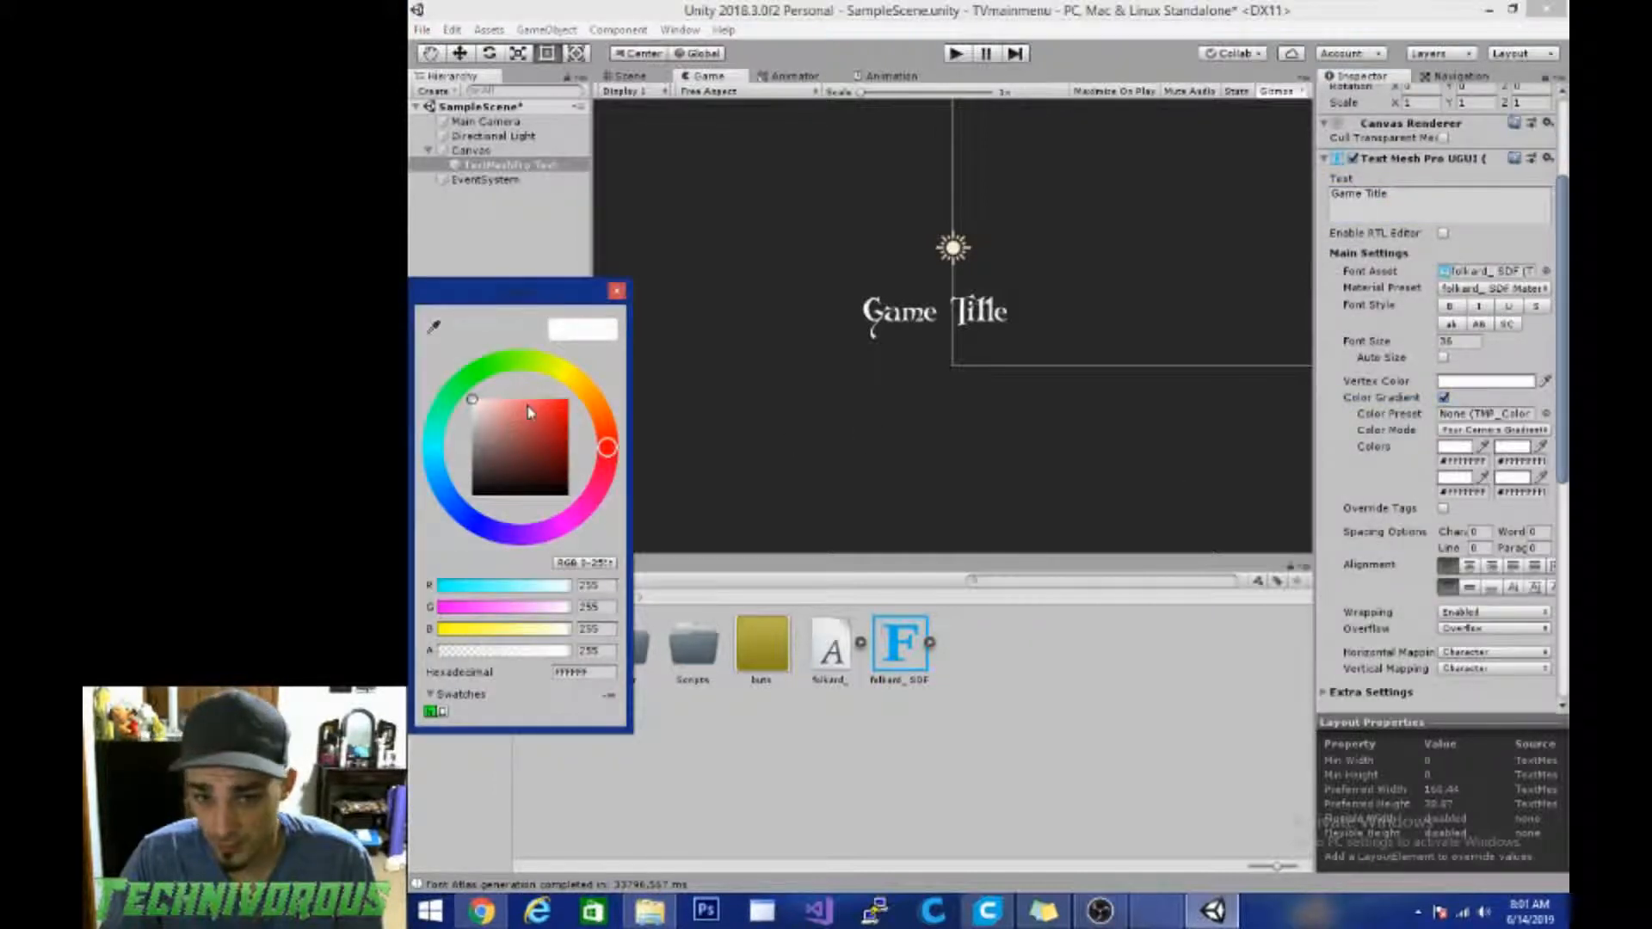
click(527, 406)
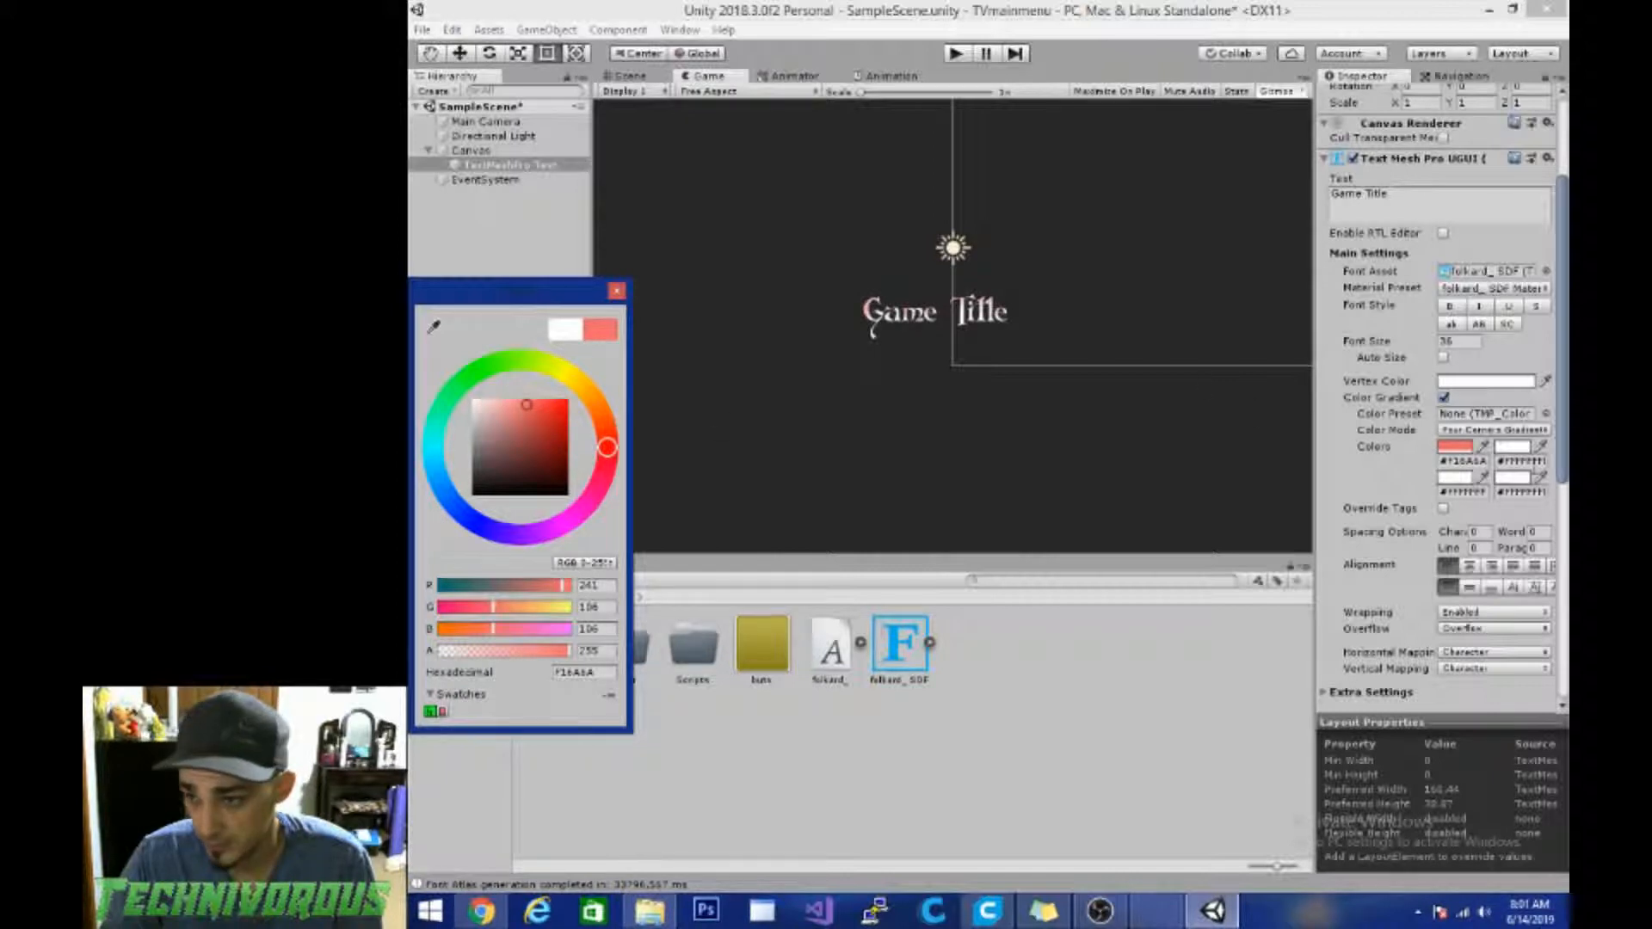
click(1519, 480)
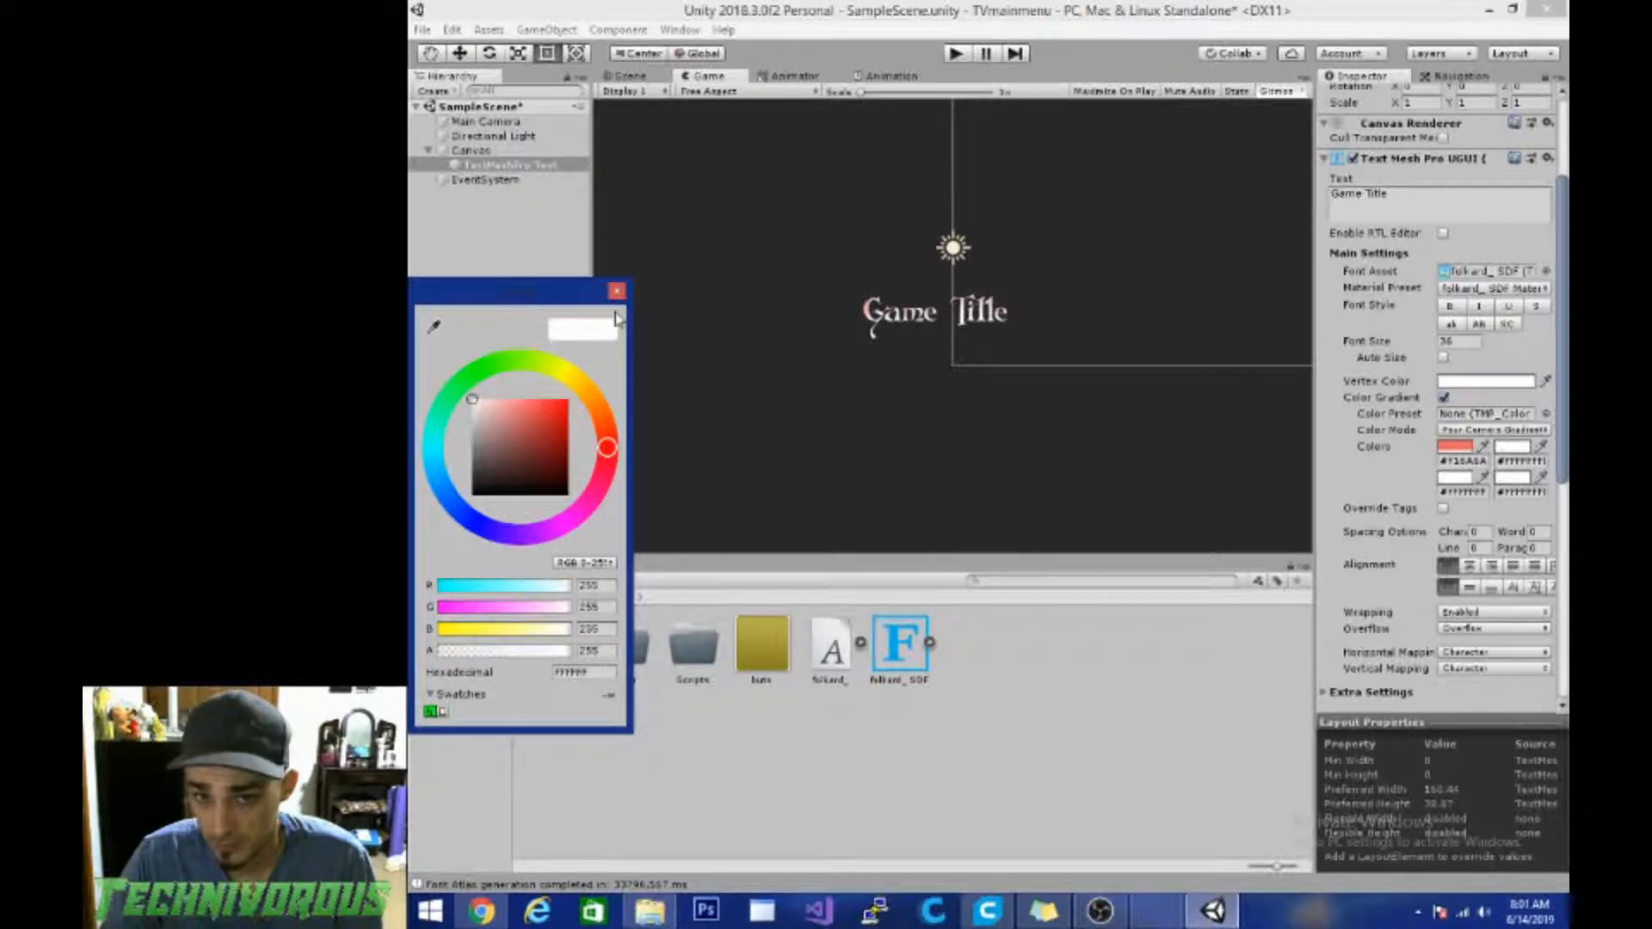
click(541, 458)
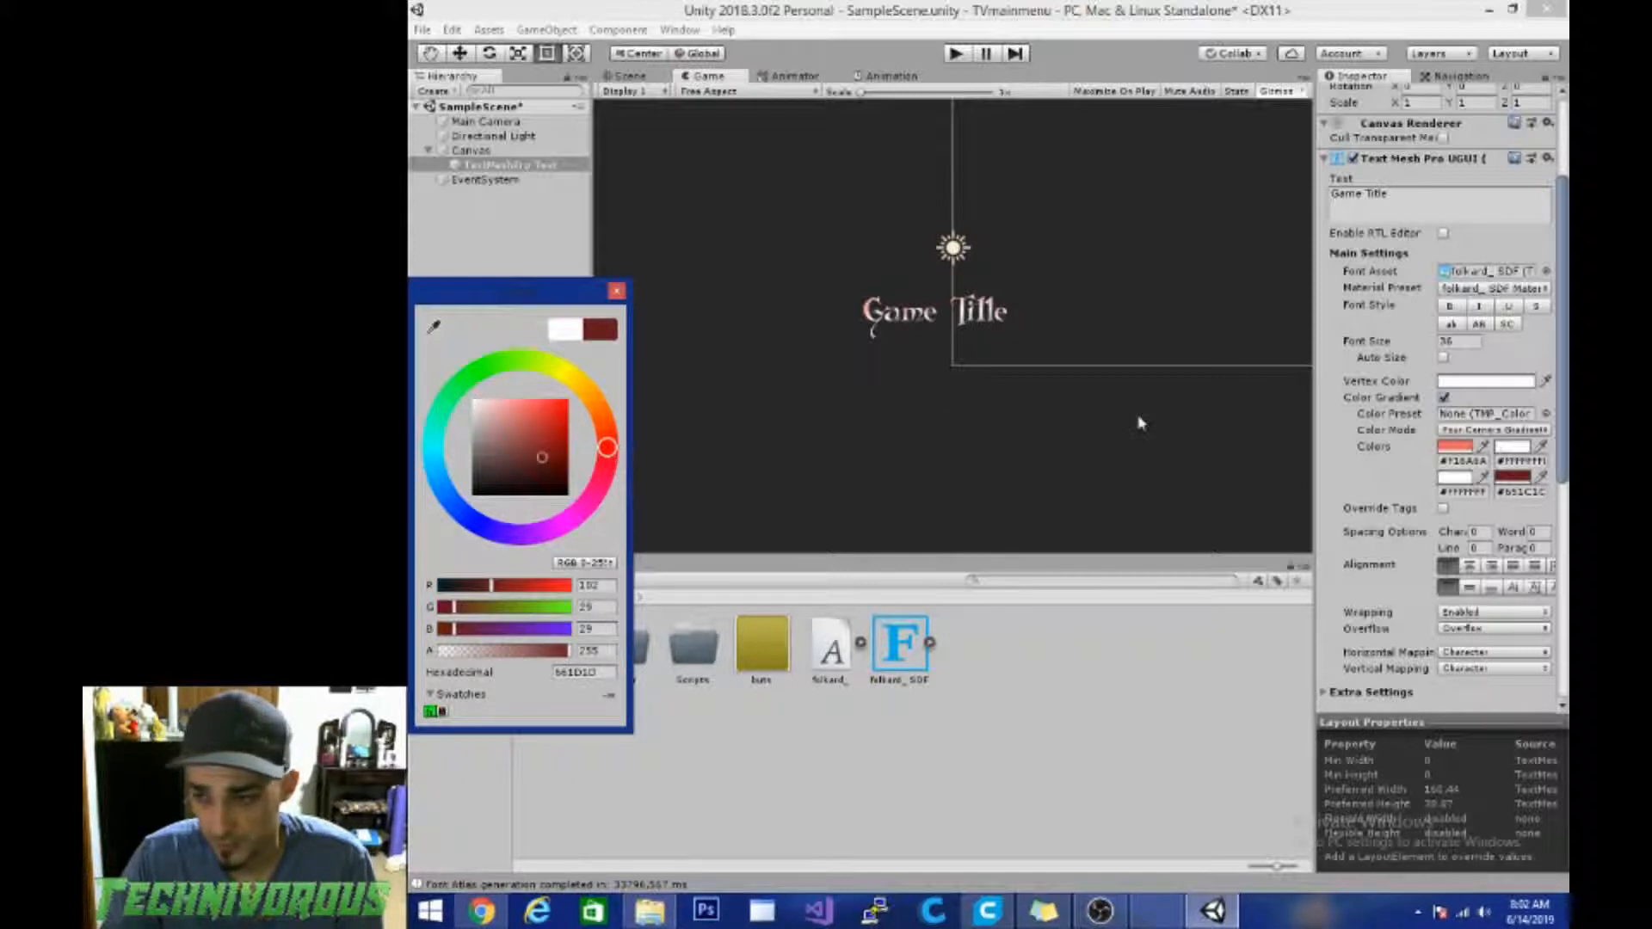
Step: Set the gradient's top-right colour to orange D29F1D and its bottom-left colour to yellow FBE923
click(1515, 447)
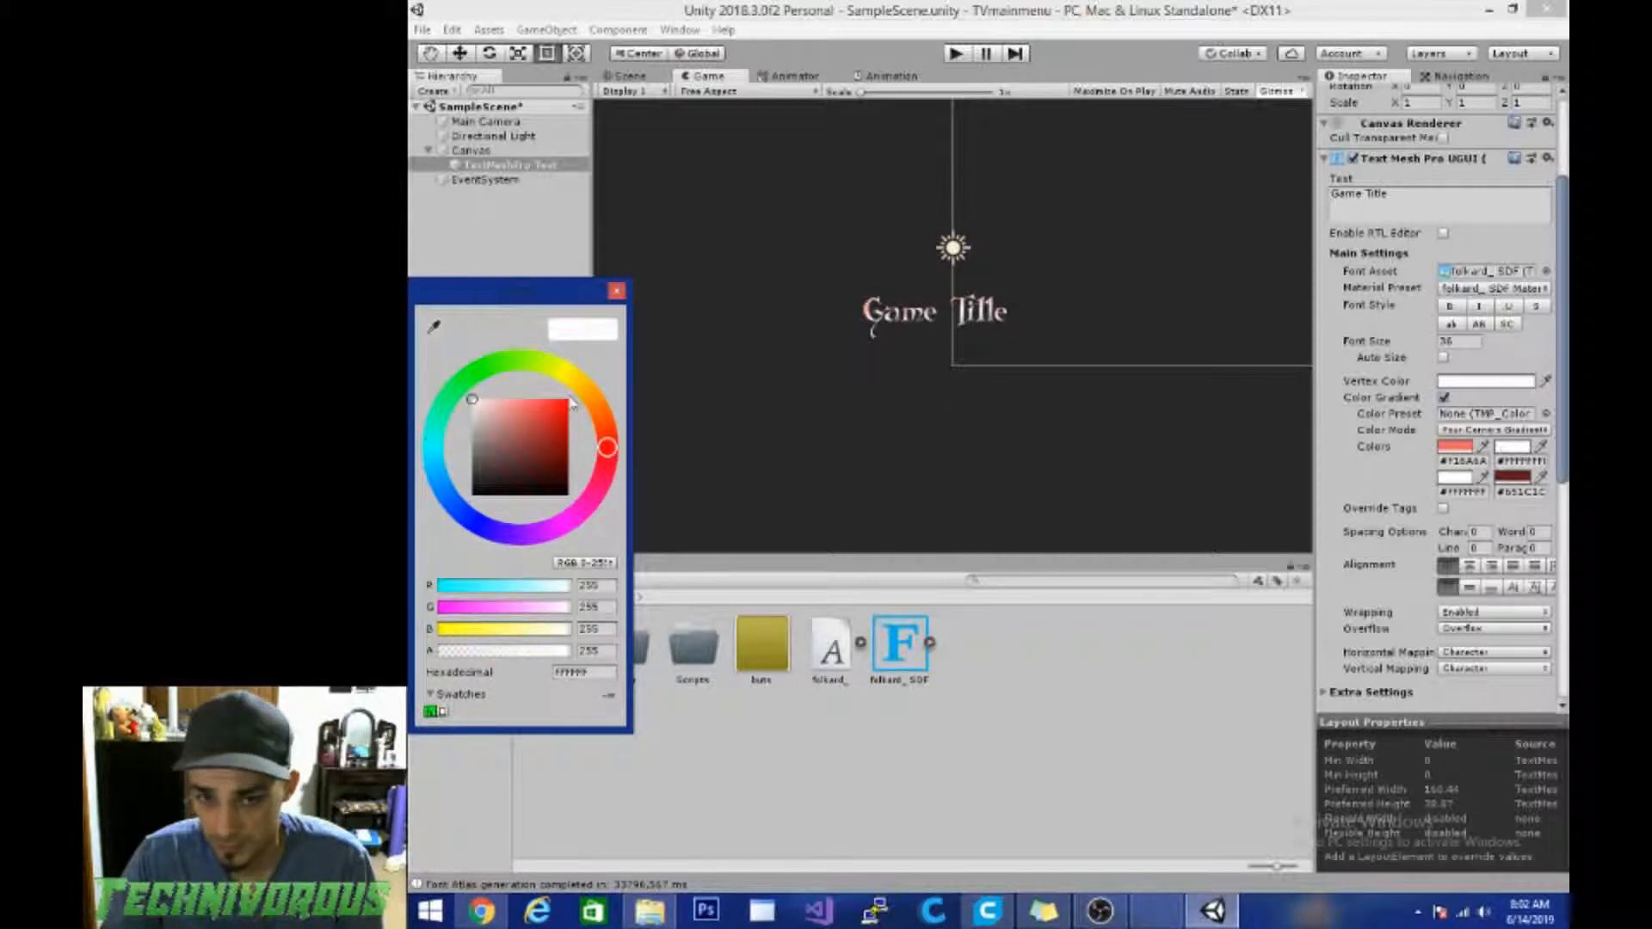
click(585, 389)
click(555, 417)
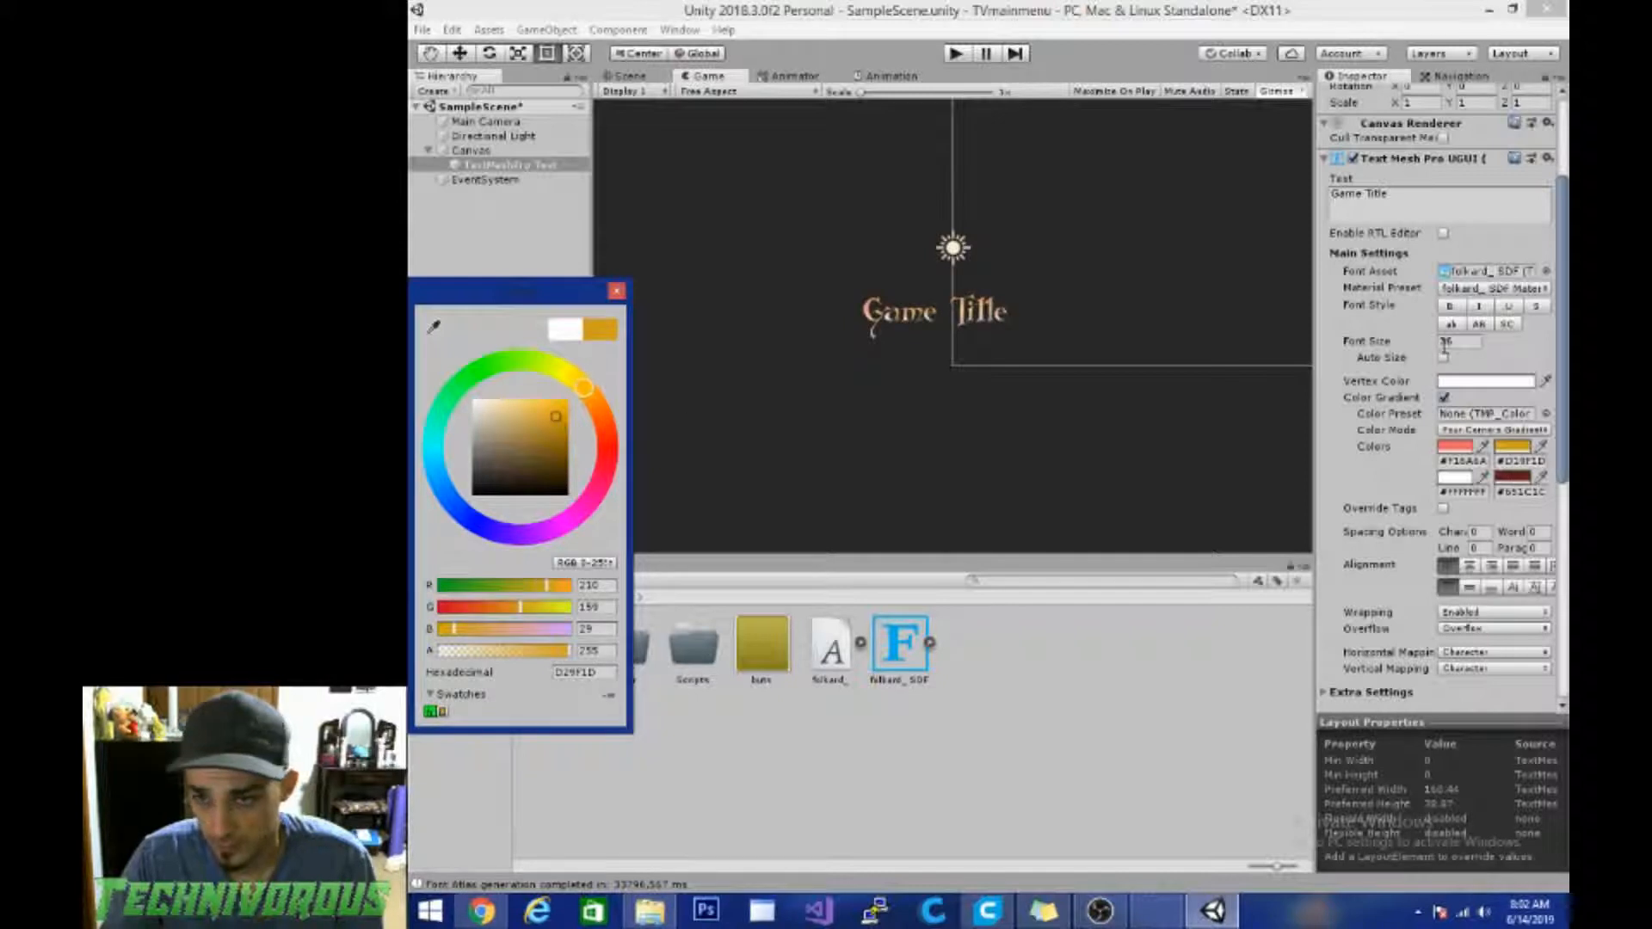
click(1455, 477)
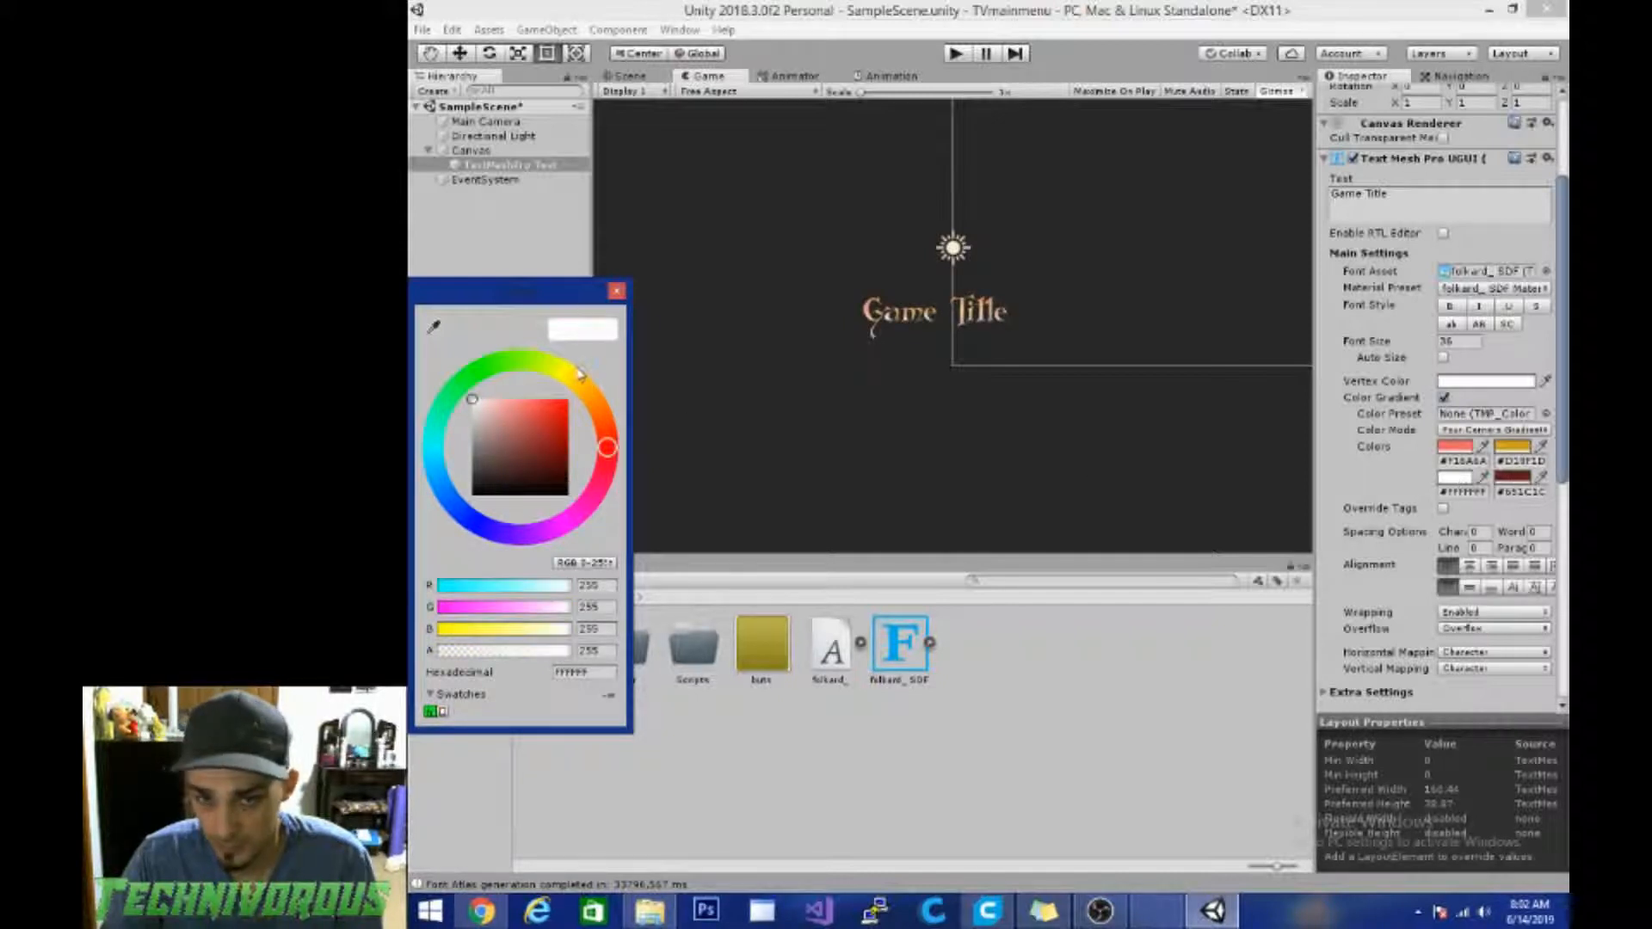
click(578, 373)
click(555, 403)
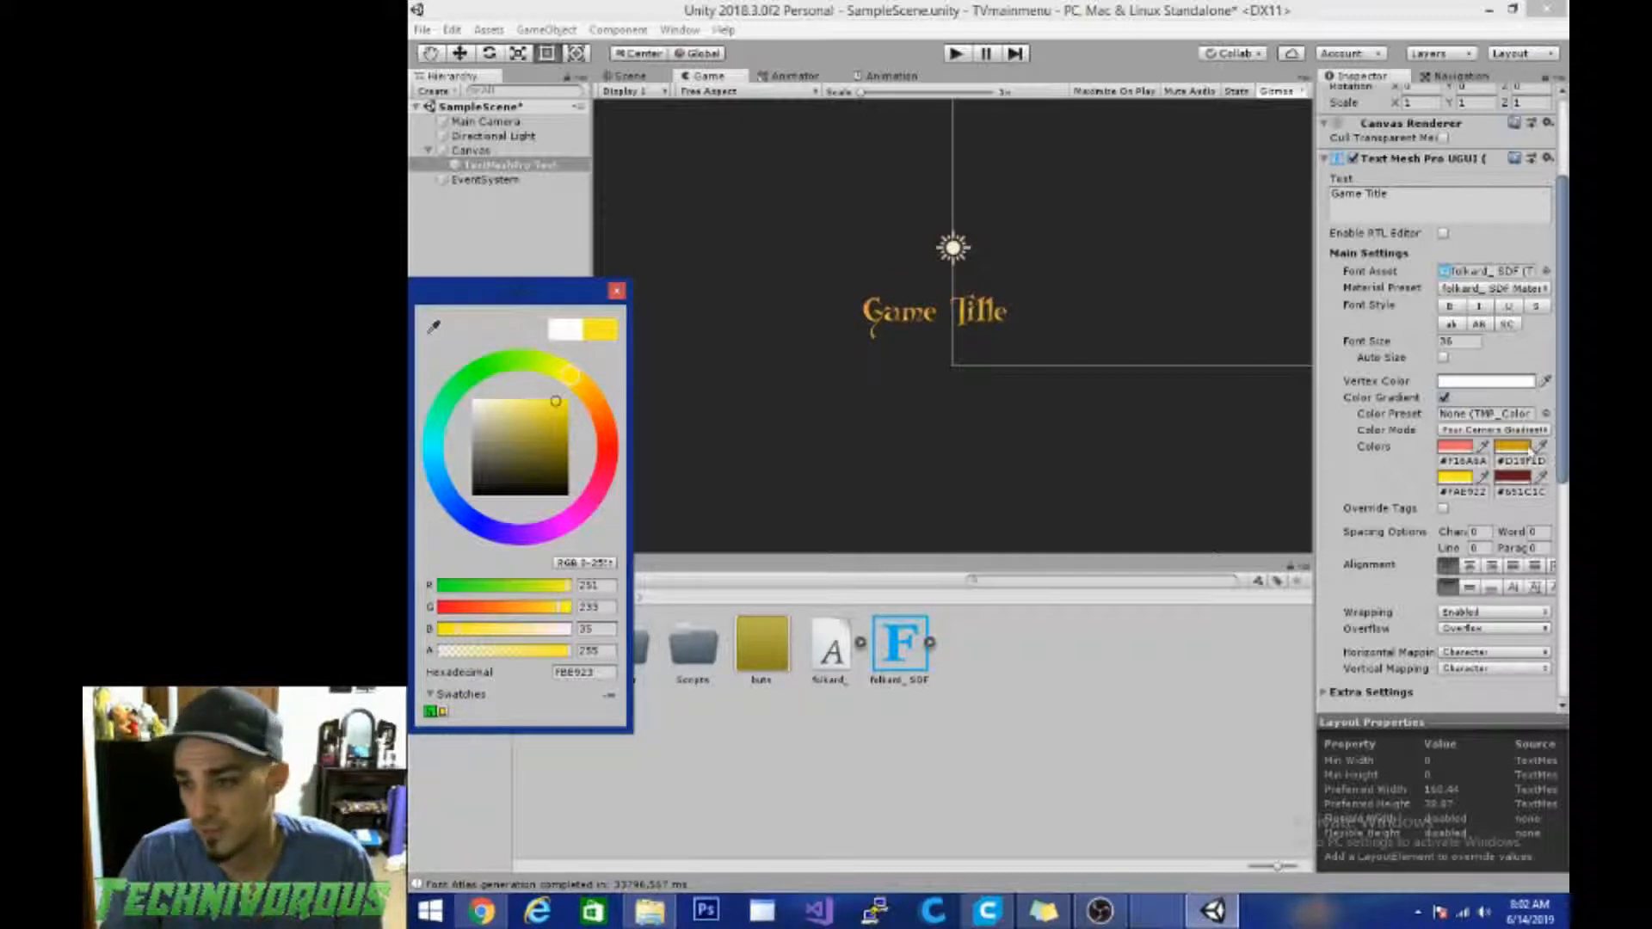
Step: Try the Horizontal Gradient and Vertical Gradient colour modes on the title text
click(1468, 429)
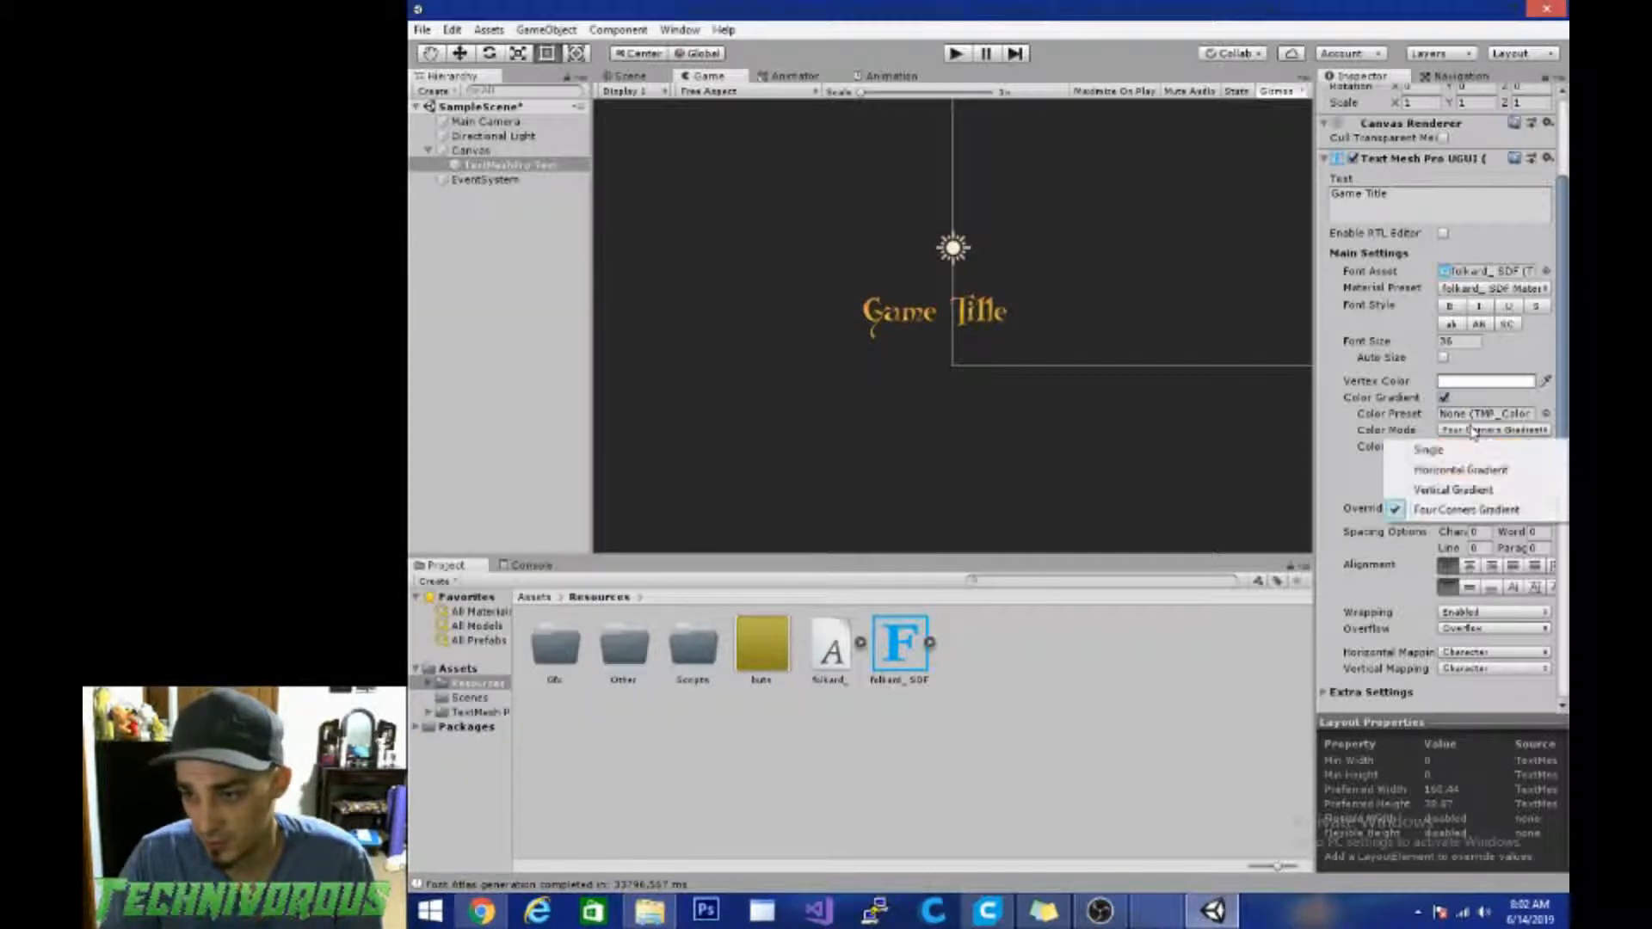
click(1463, 472)
click(1471, 429)
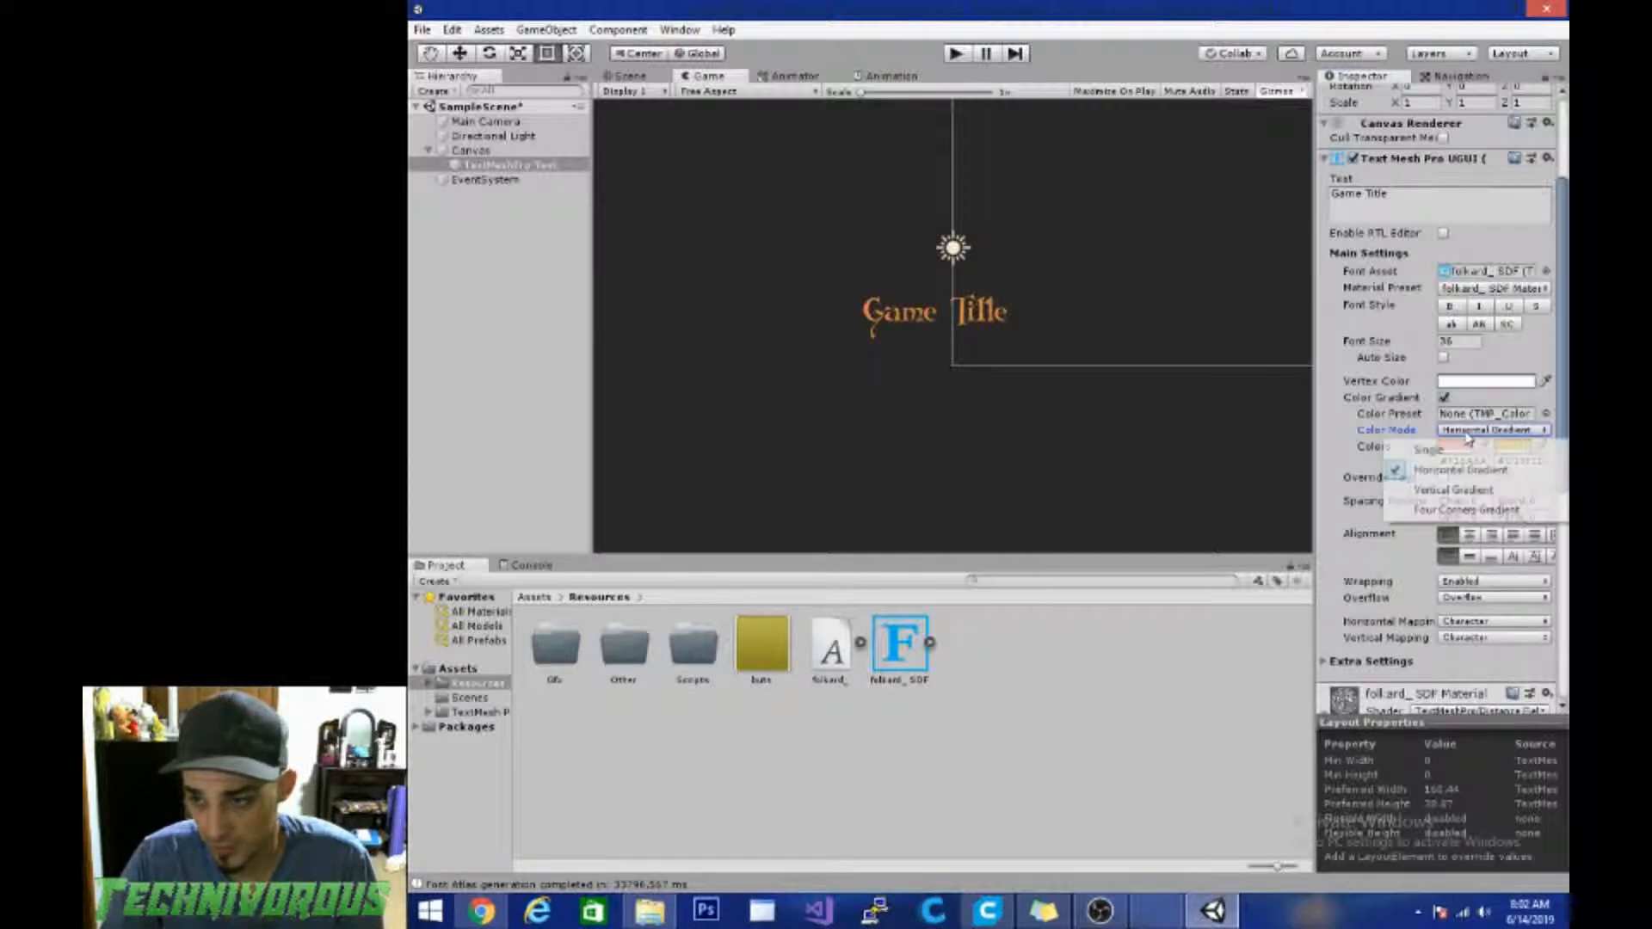
click(1468, 487)
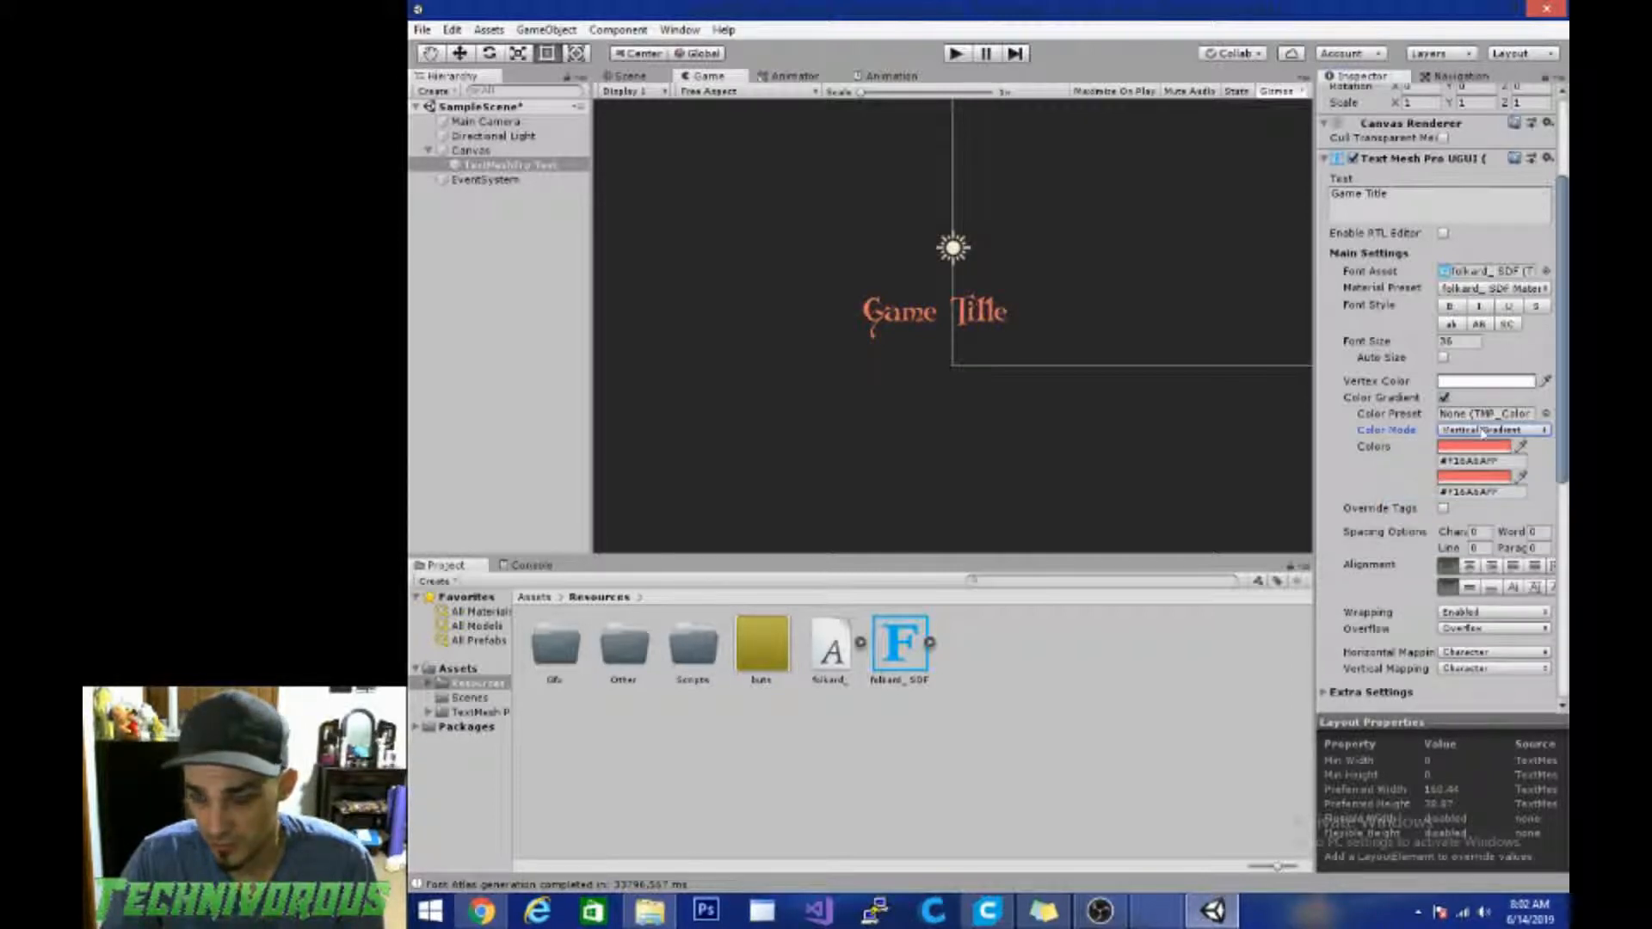
Step: Set the title's gradient colour mode to Single and its colour to blue 106DFF
click(1483, 431)
click(1428, 451)
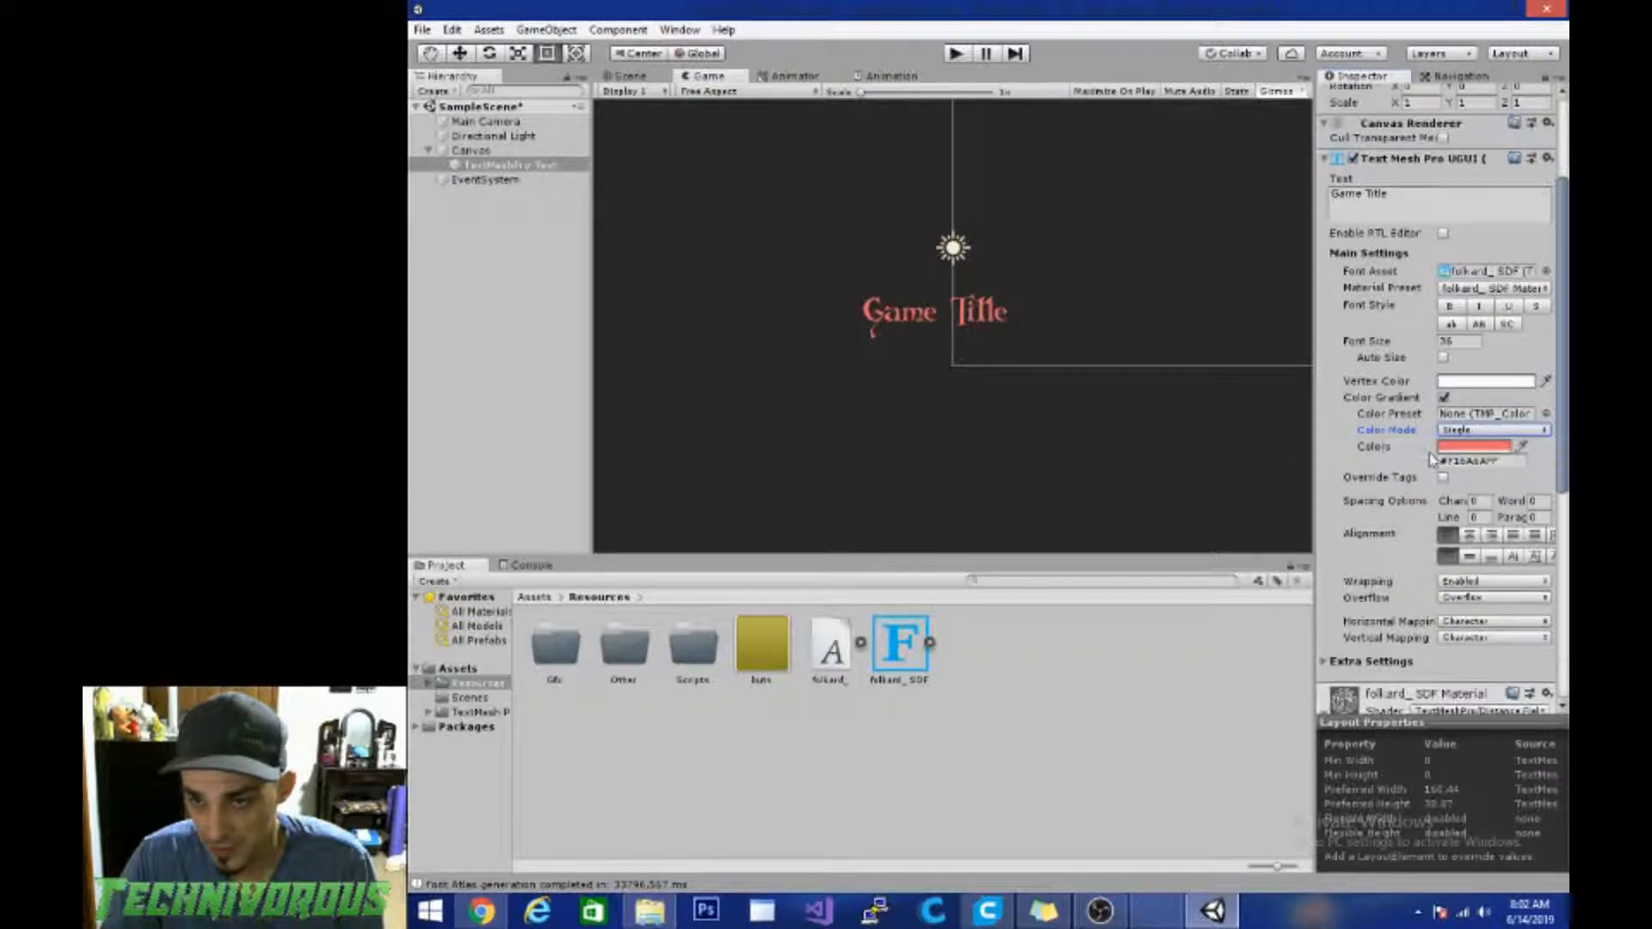
click(1472, 446)
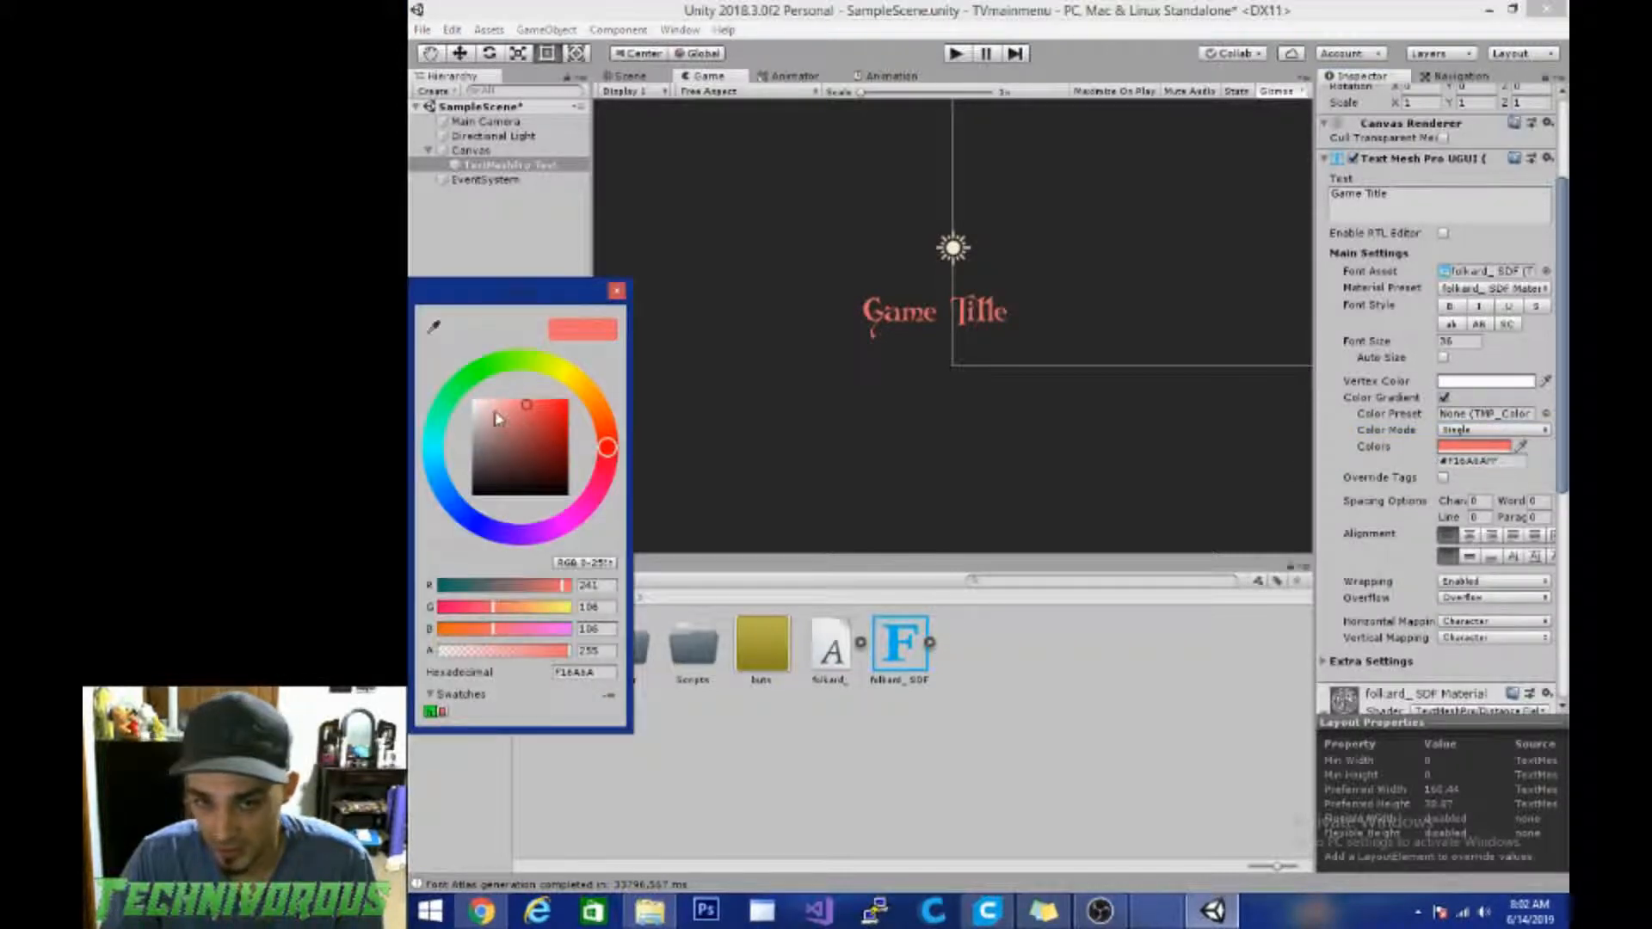
drag(499, 419, 454, 393)
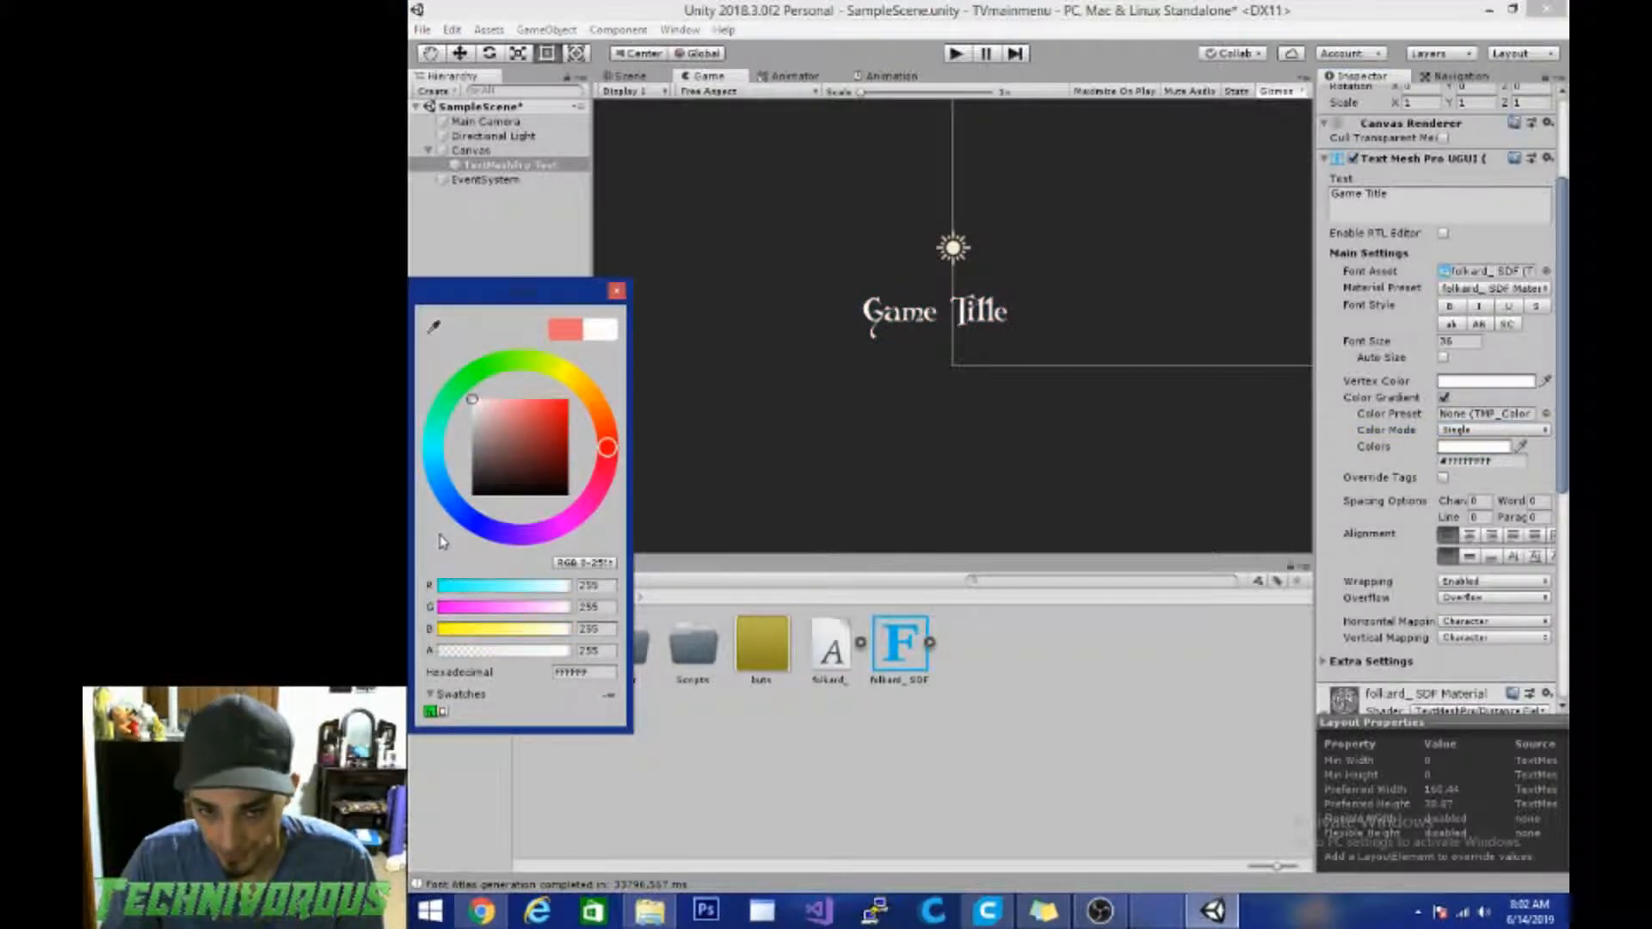
click(450, 502)
drag(528, 410, 565, 398)
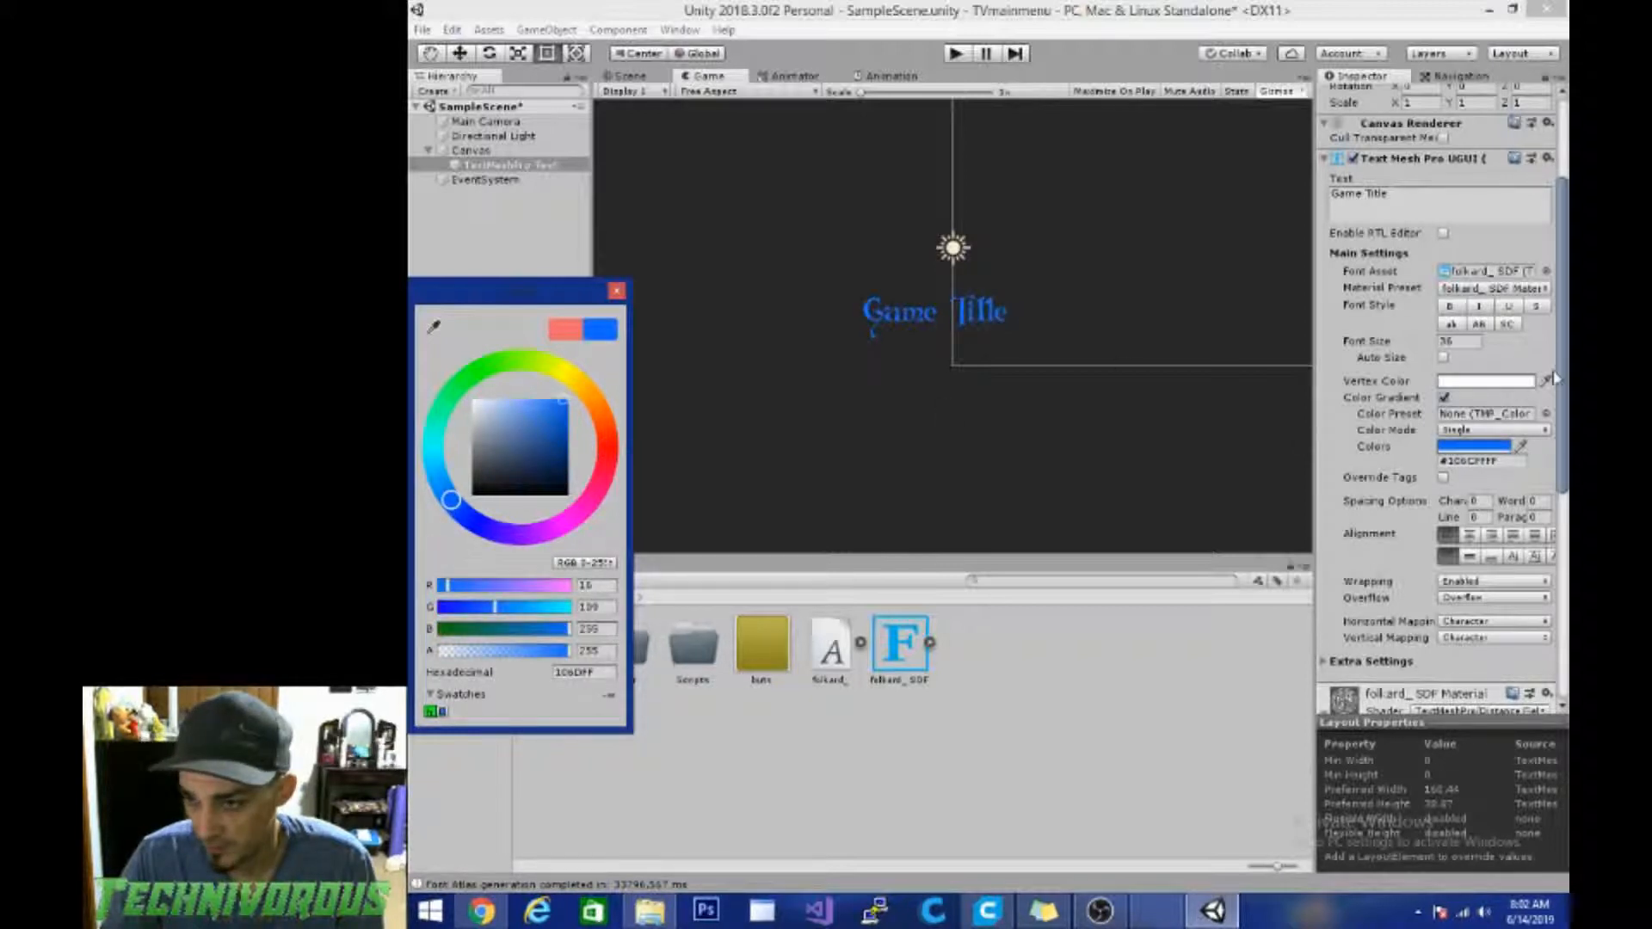
Step: Try yellow FBFF45 as the face colour of the title's font material
drag(1563, 383, 1563, 587)
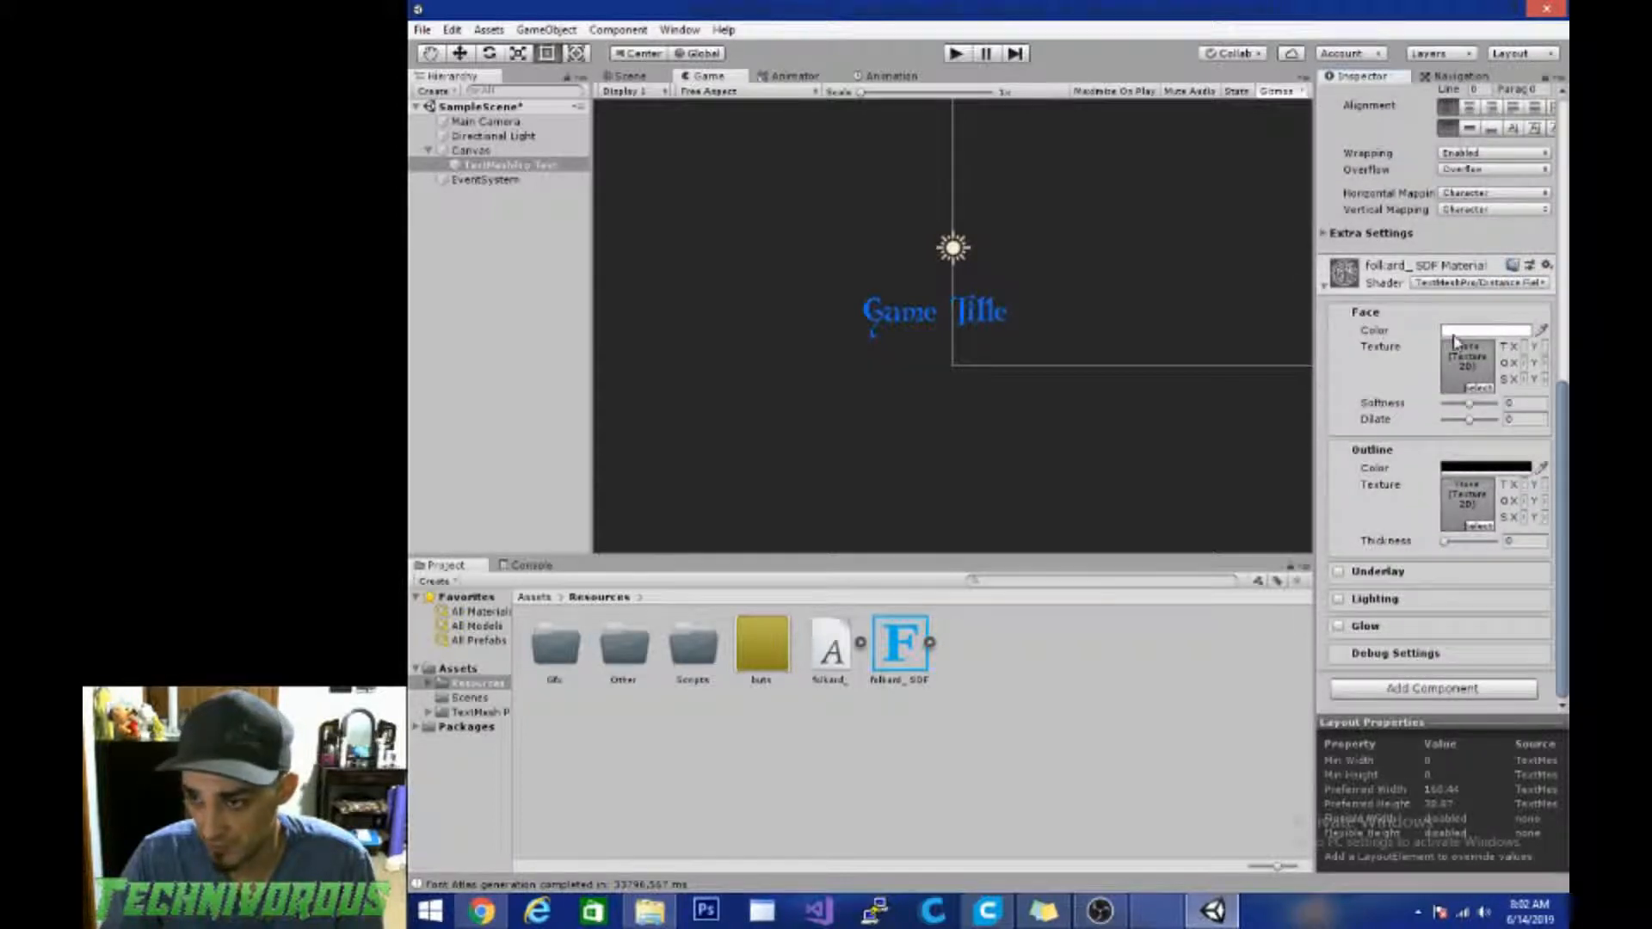
click(1454, 332)
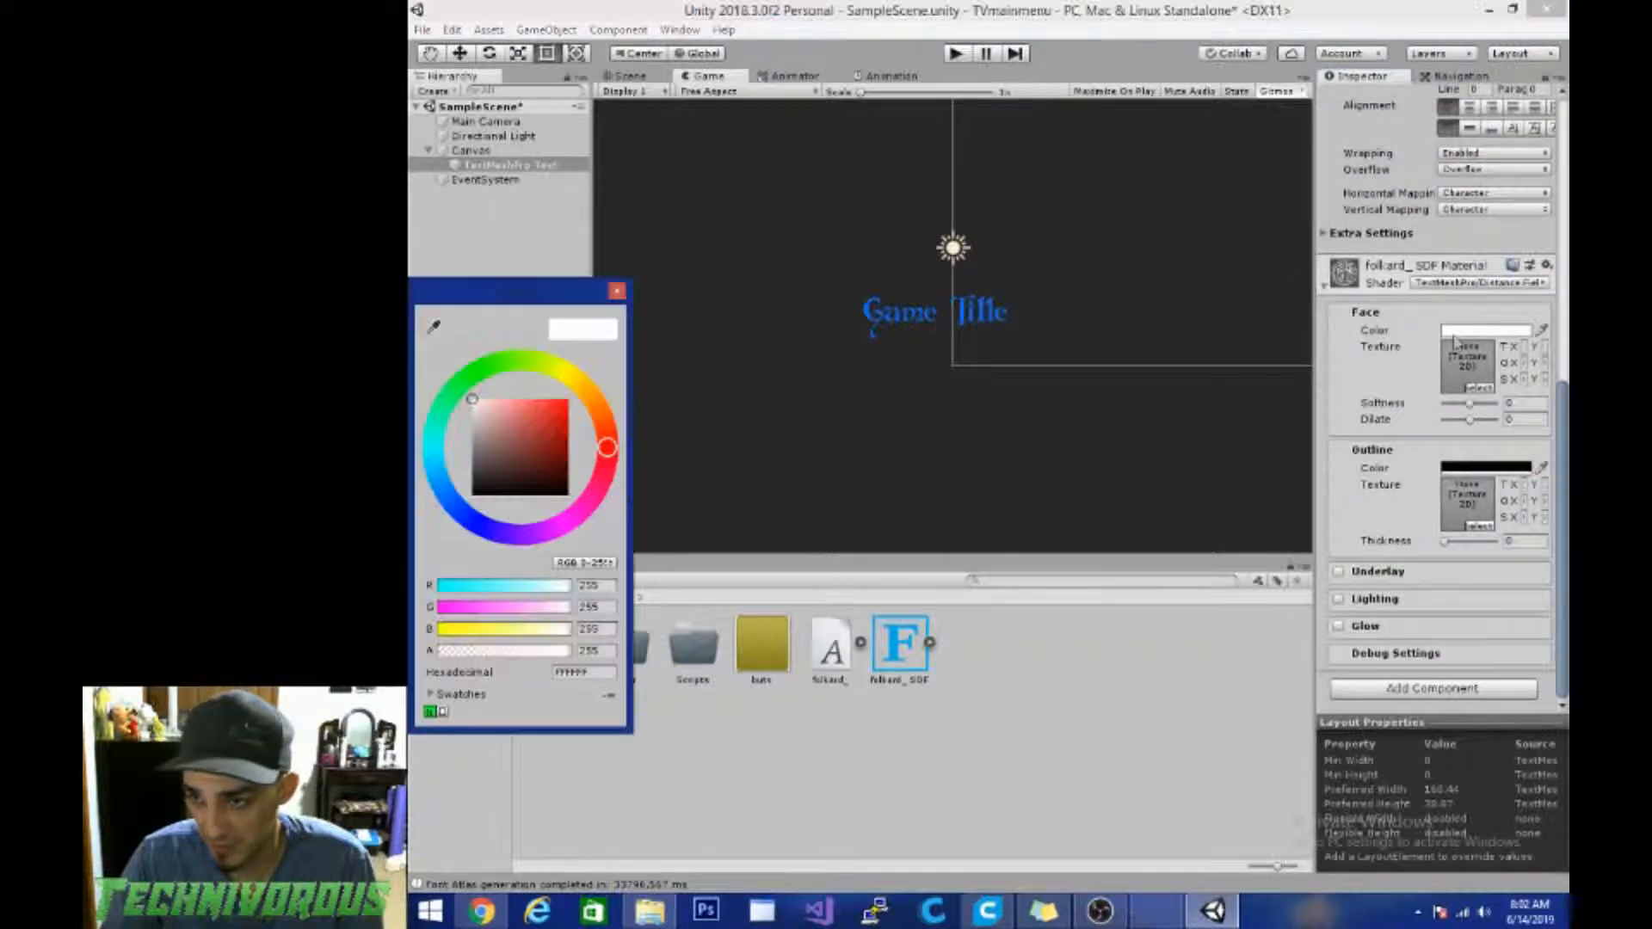
click(568, 376)
mouse_move(546, 402)
mouse_down()
mouse_move(526, 394)
mouse_move(545, 400)
mouse_up()
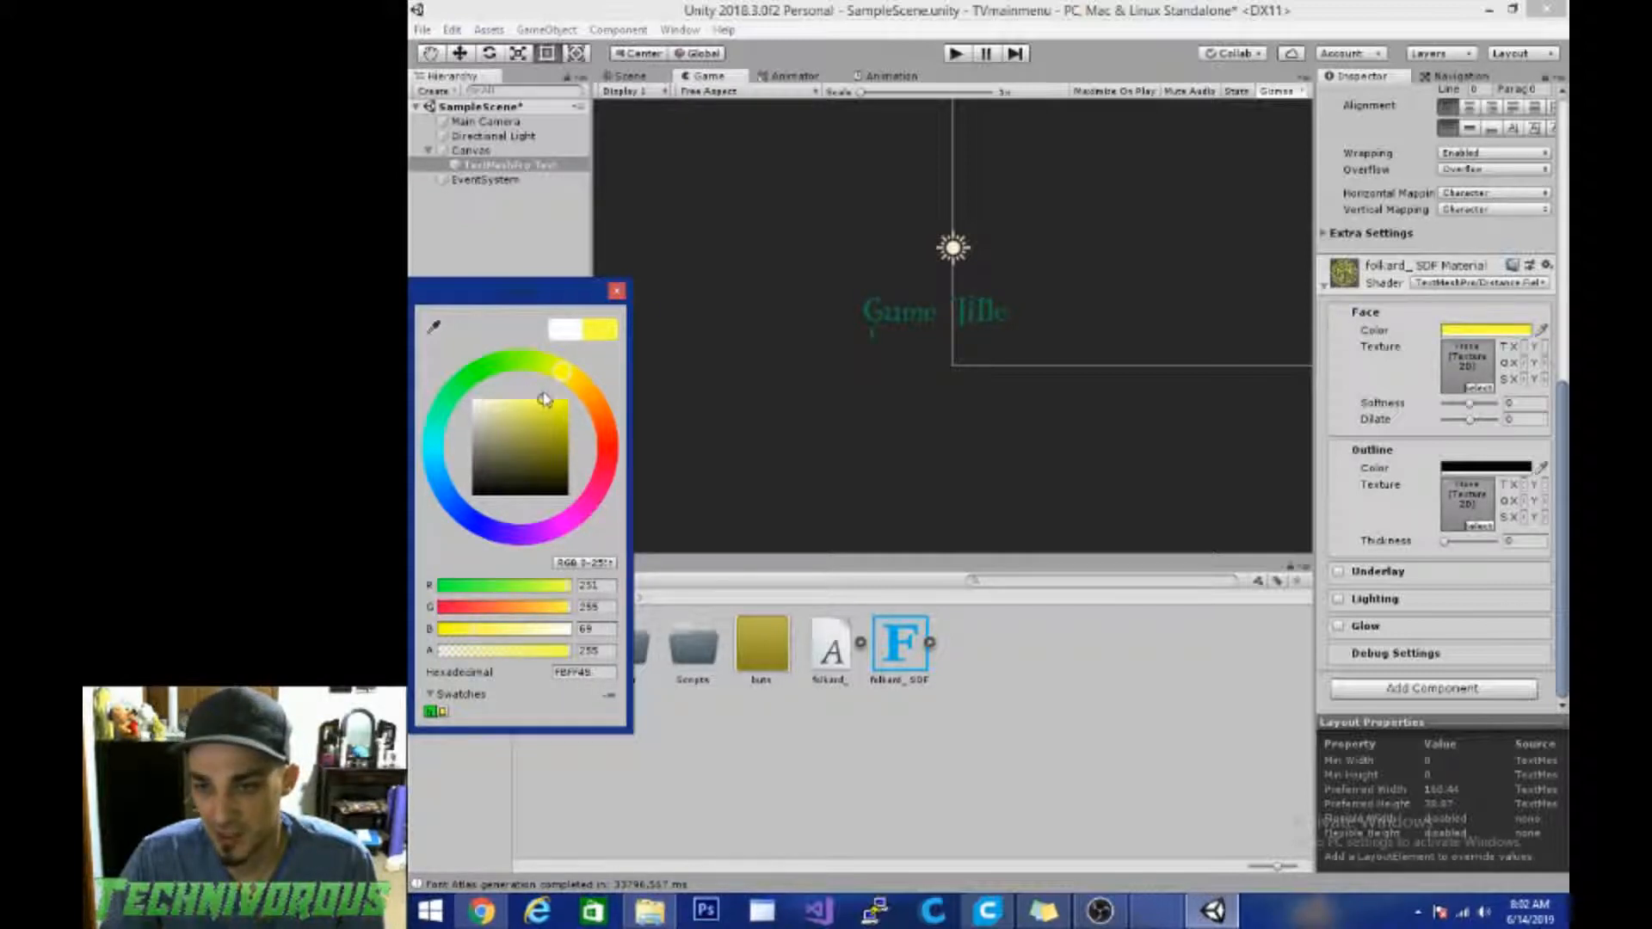
Step: Set the title's single gradient colour to white FFFFFF
scroll(1348, 416, up, 10)
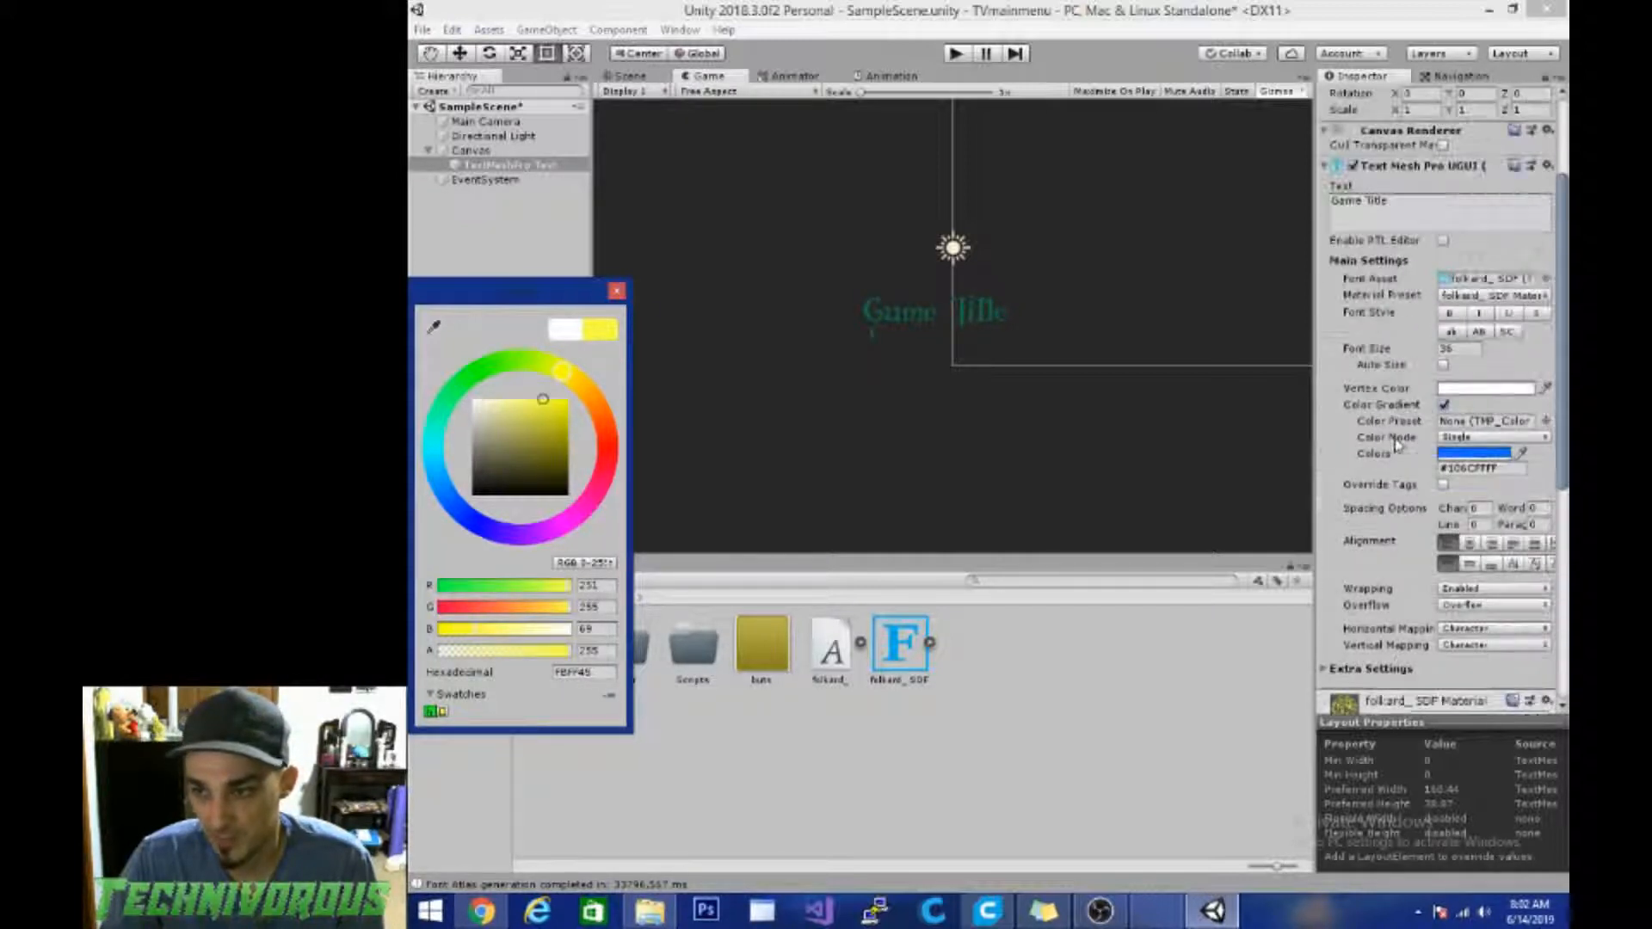
click(1464, 457)
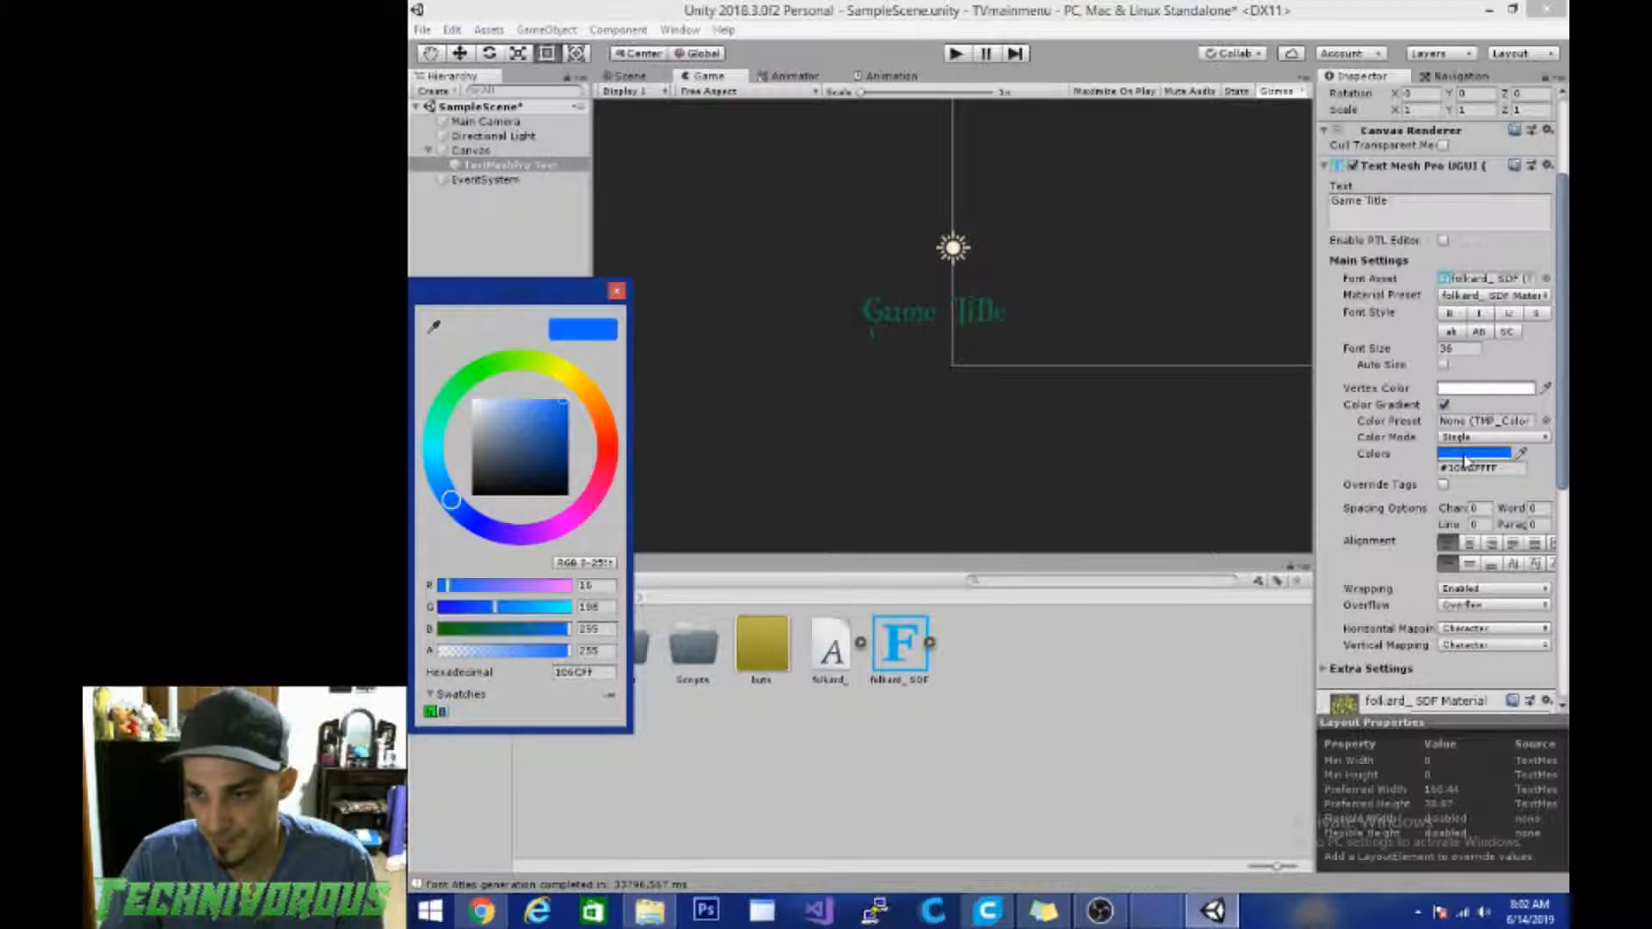
drag(483, 415, 447, 393)
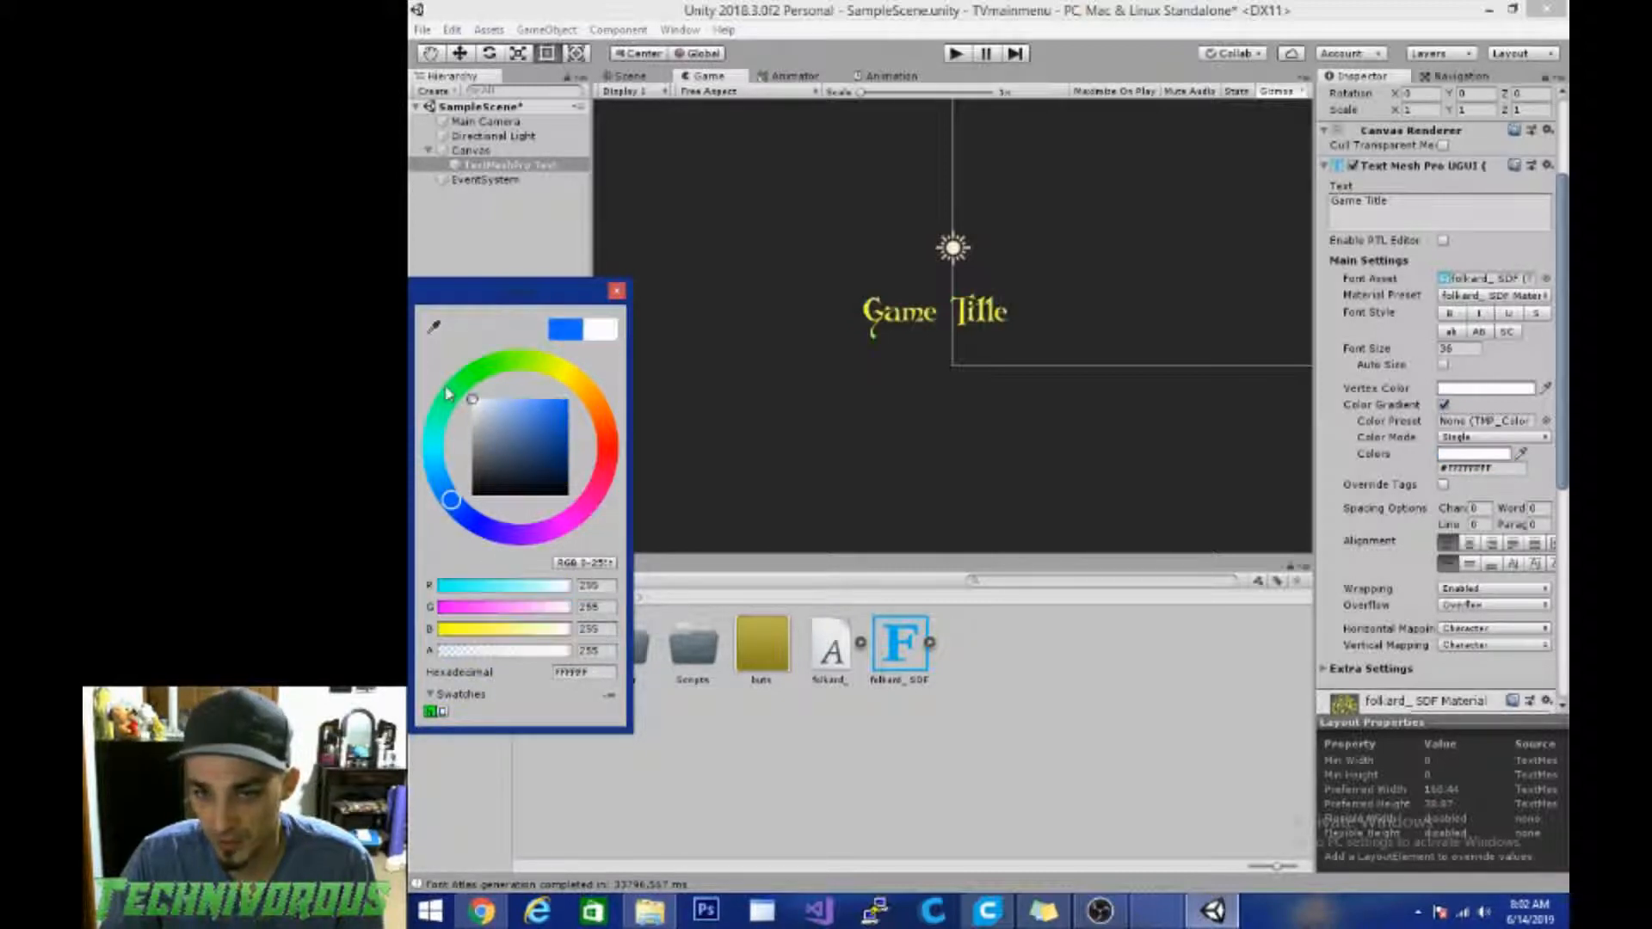
click(993, 444)
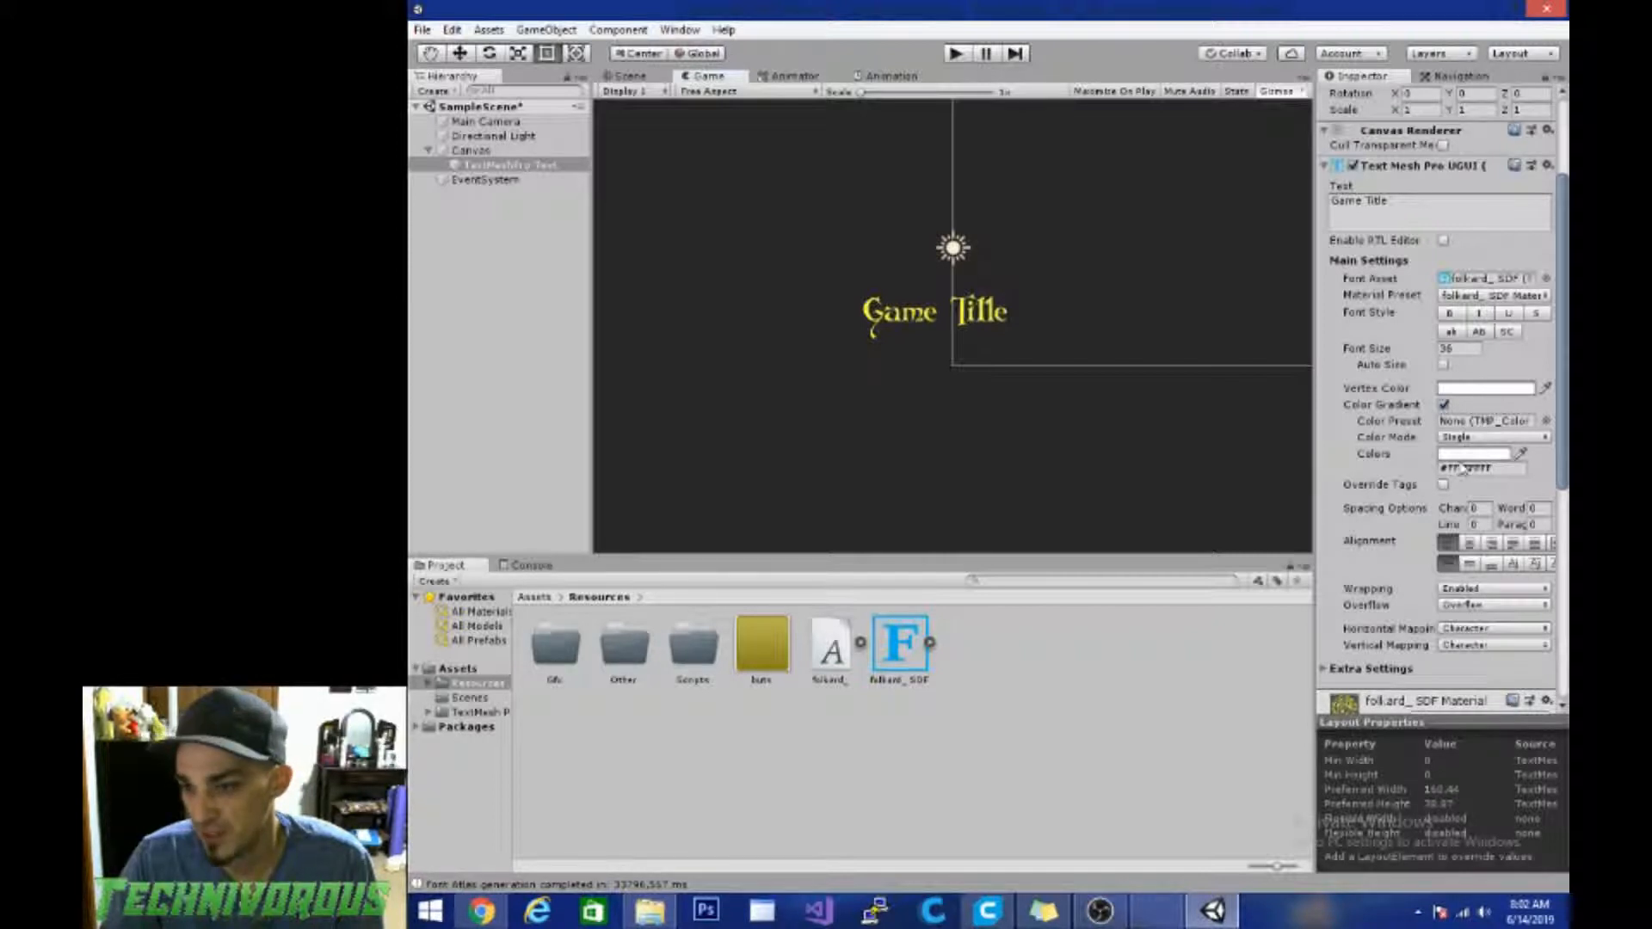
Step: Reset the title material's face colour to white FFFFFF
scroll(1465, 465, down, 4)
click(1454, 549)
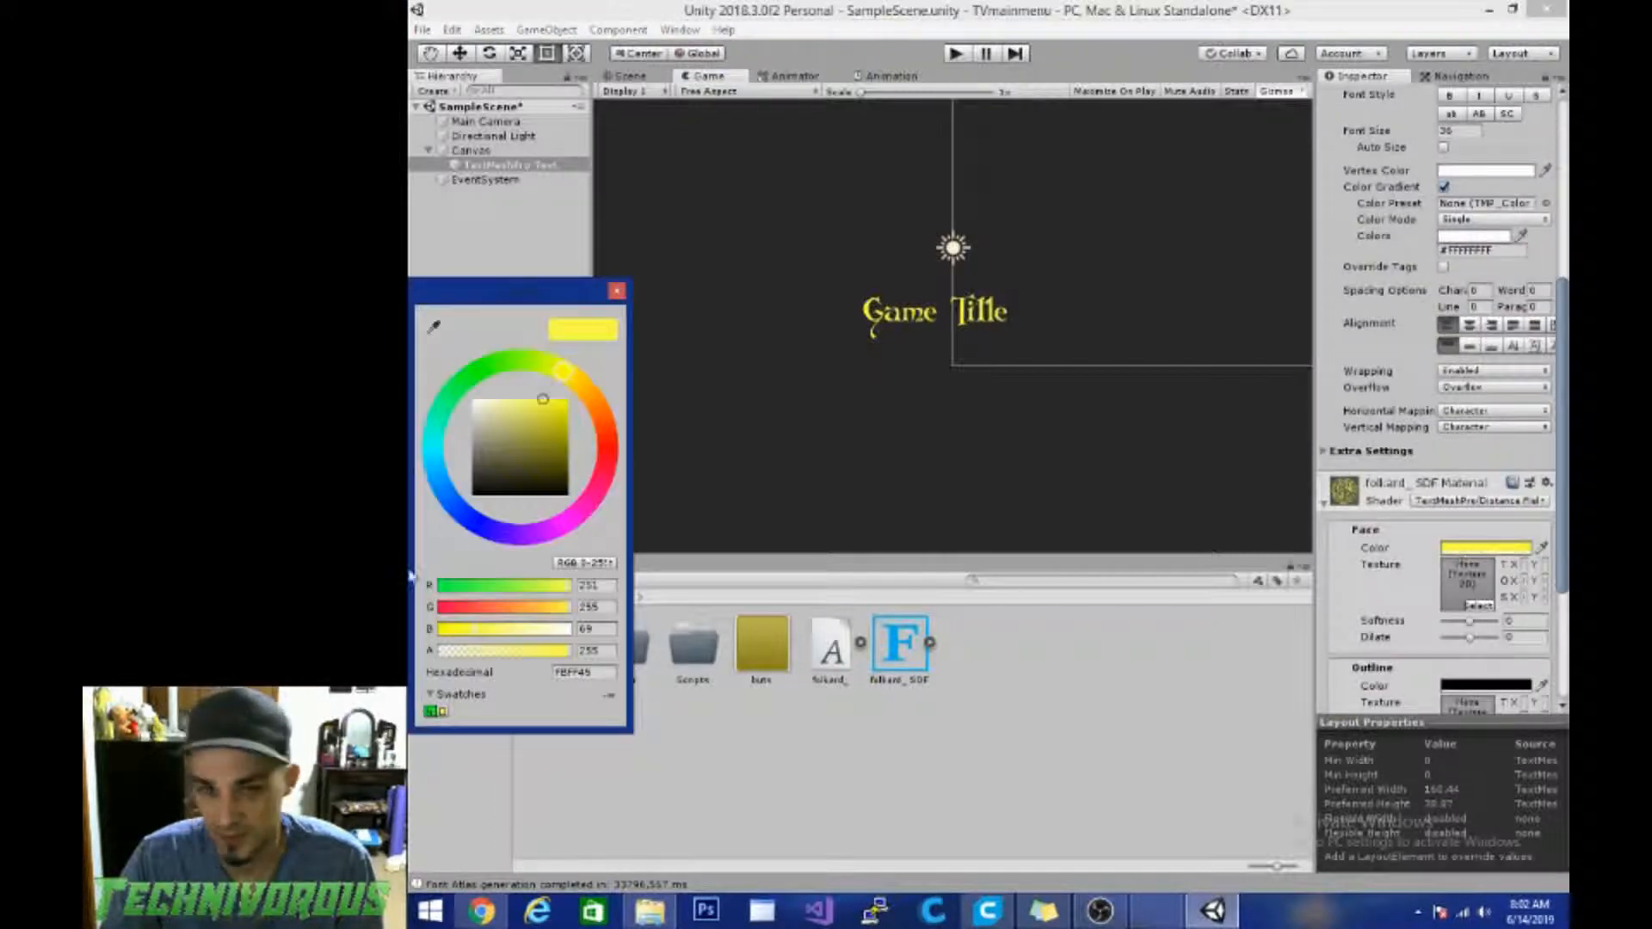
click(472, 399)
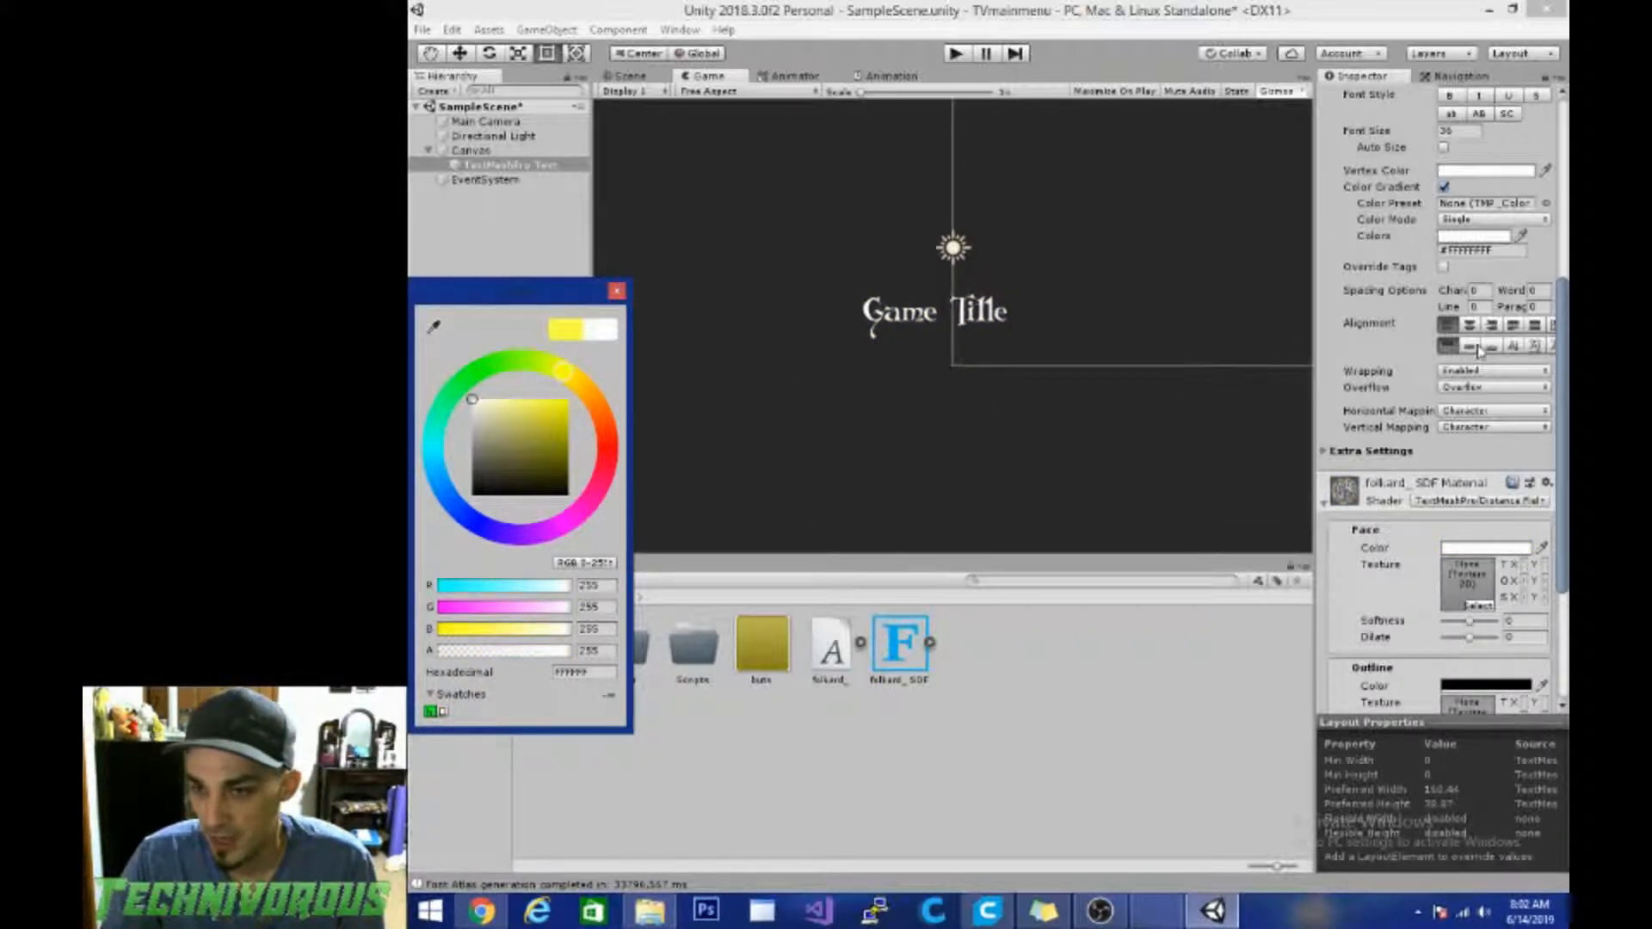
Step: Switch the title's gradient colour mode to Four Corners Gradient
scroll(1428, 387, up, 4)
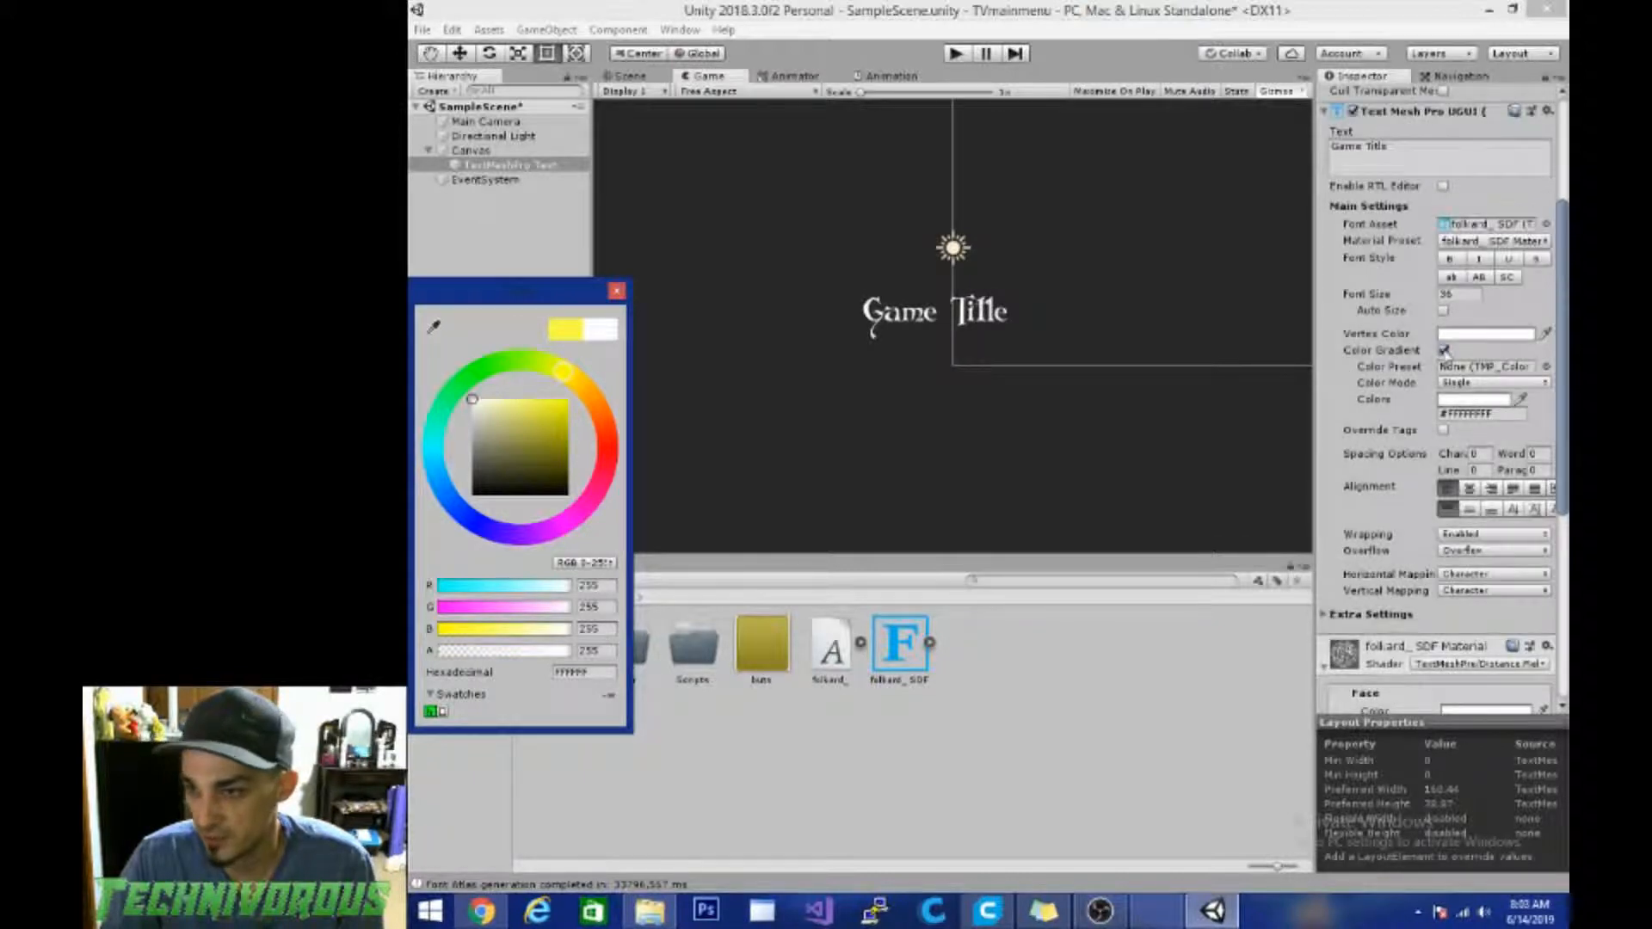
click(1454, 372)
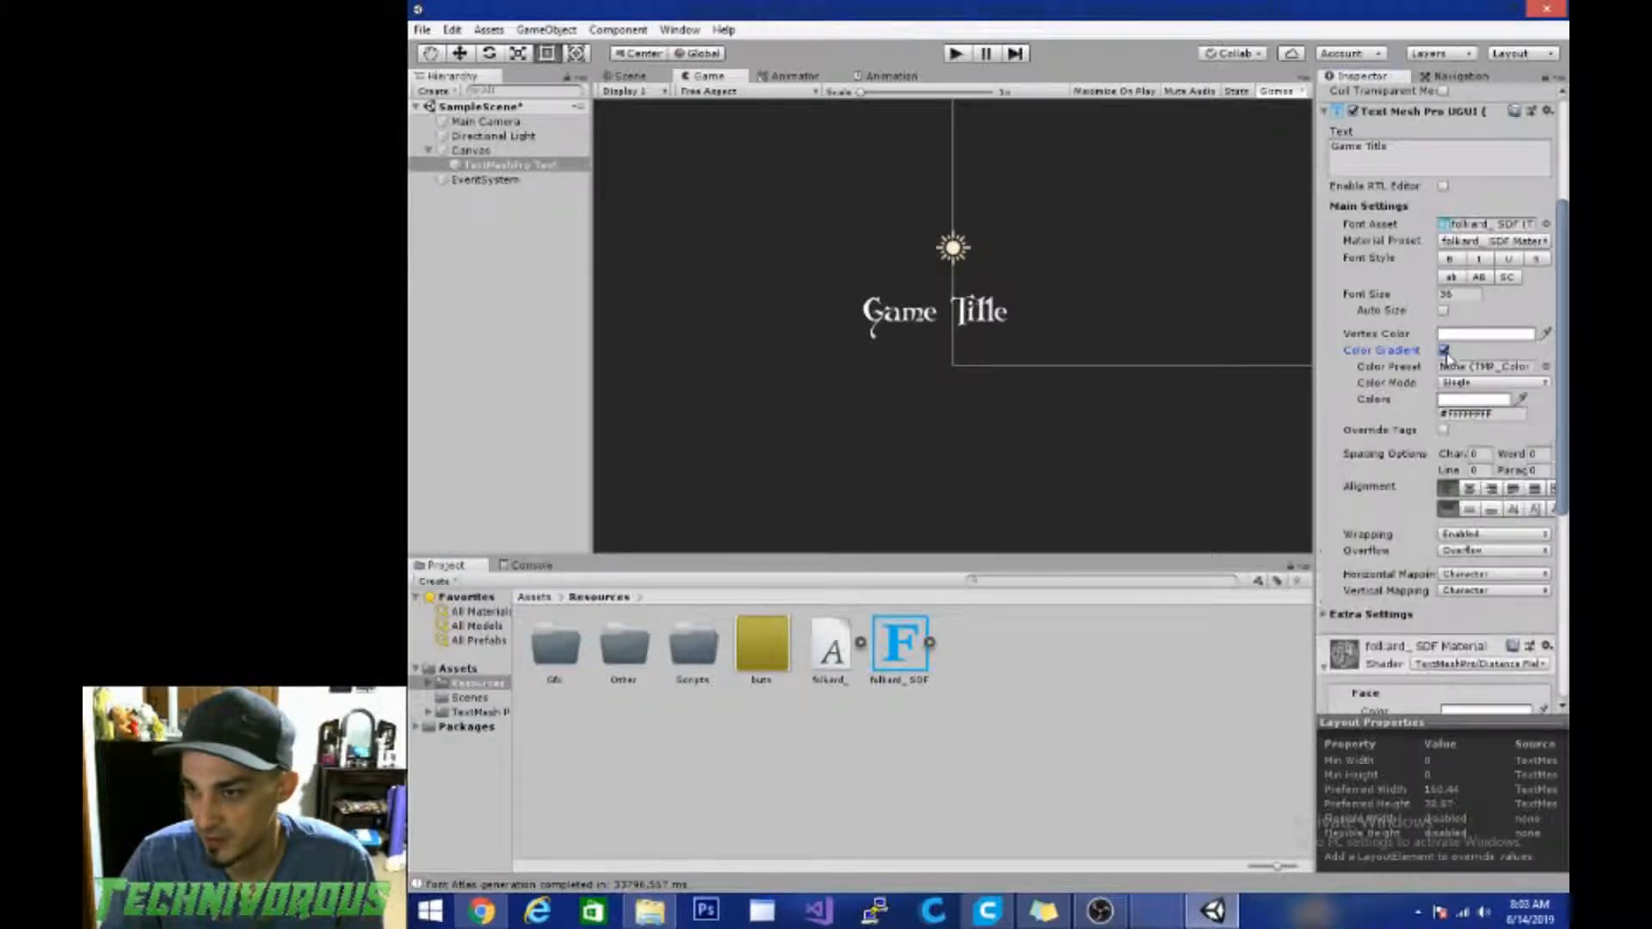
click(1467, 382)
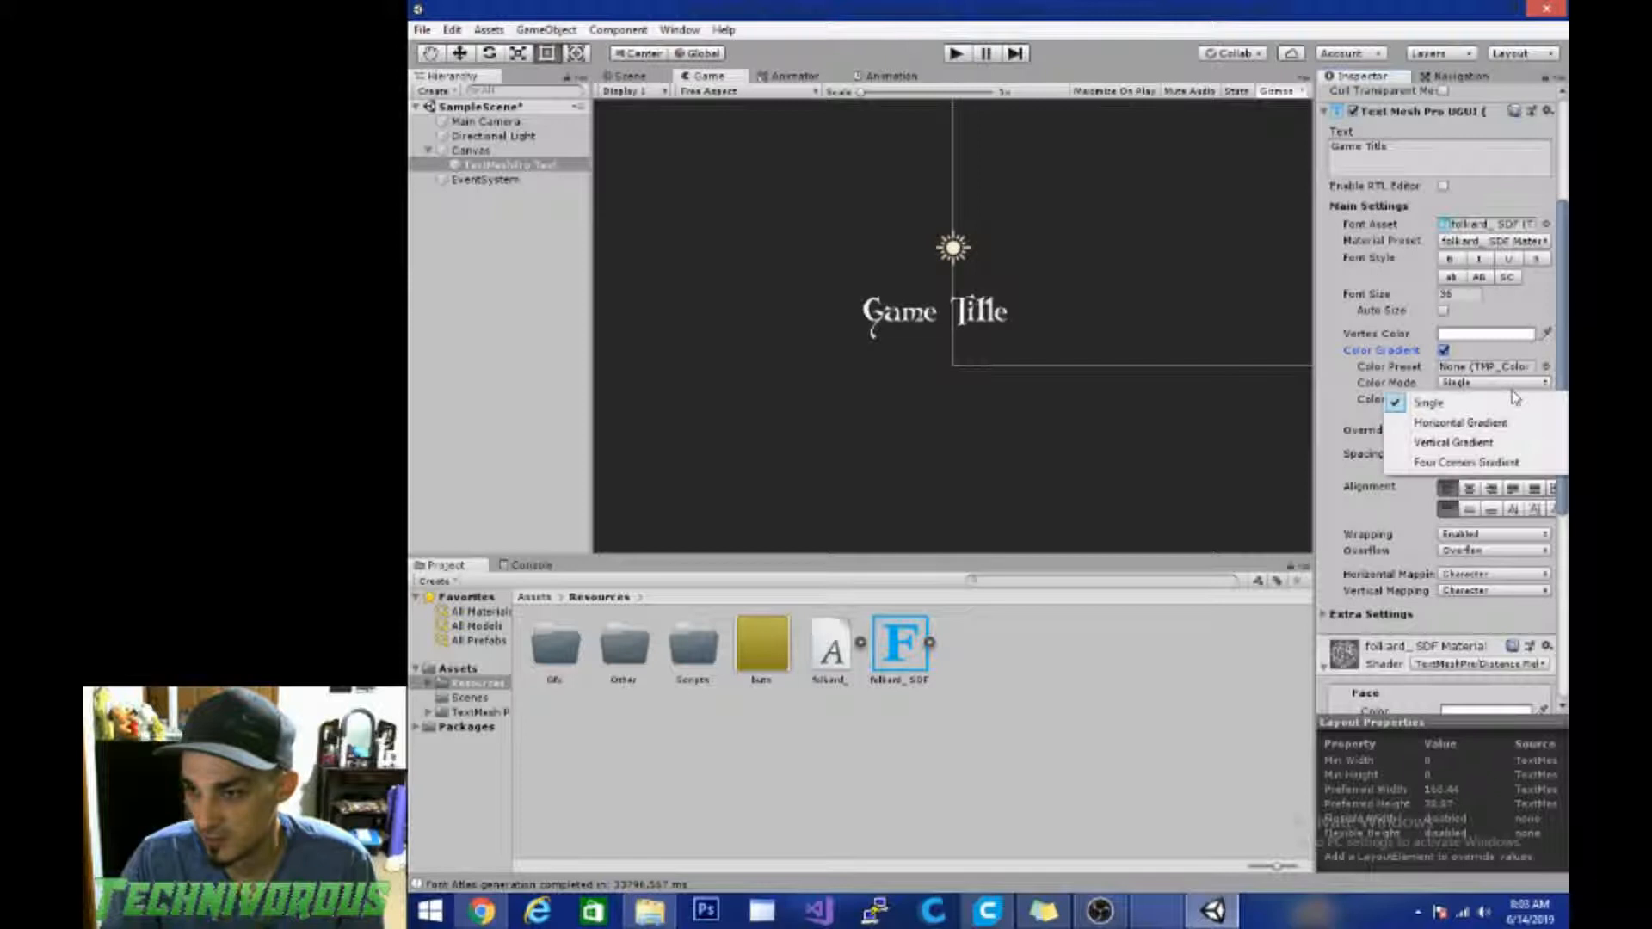
click(1465, 462)
Step: Set the gradient's top-left colour to grey AEADAD and its bottom-right colour to grey B5B1B1
click(1454, 401)
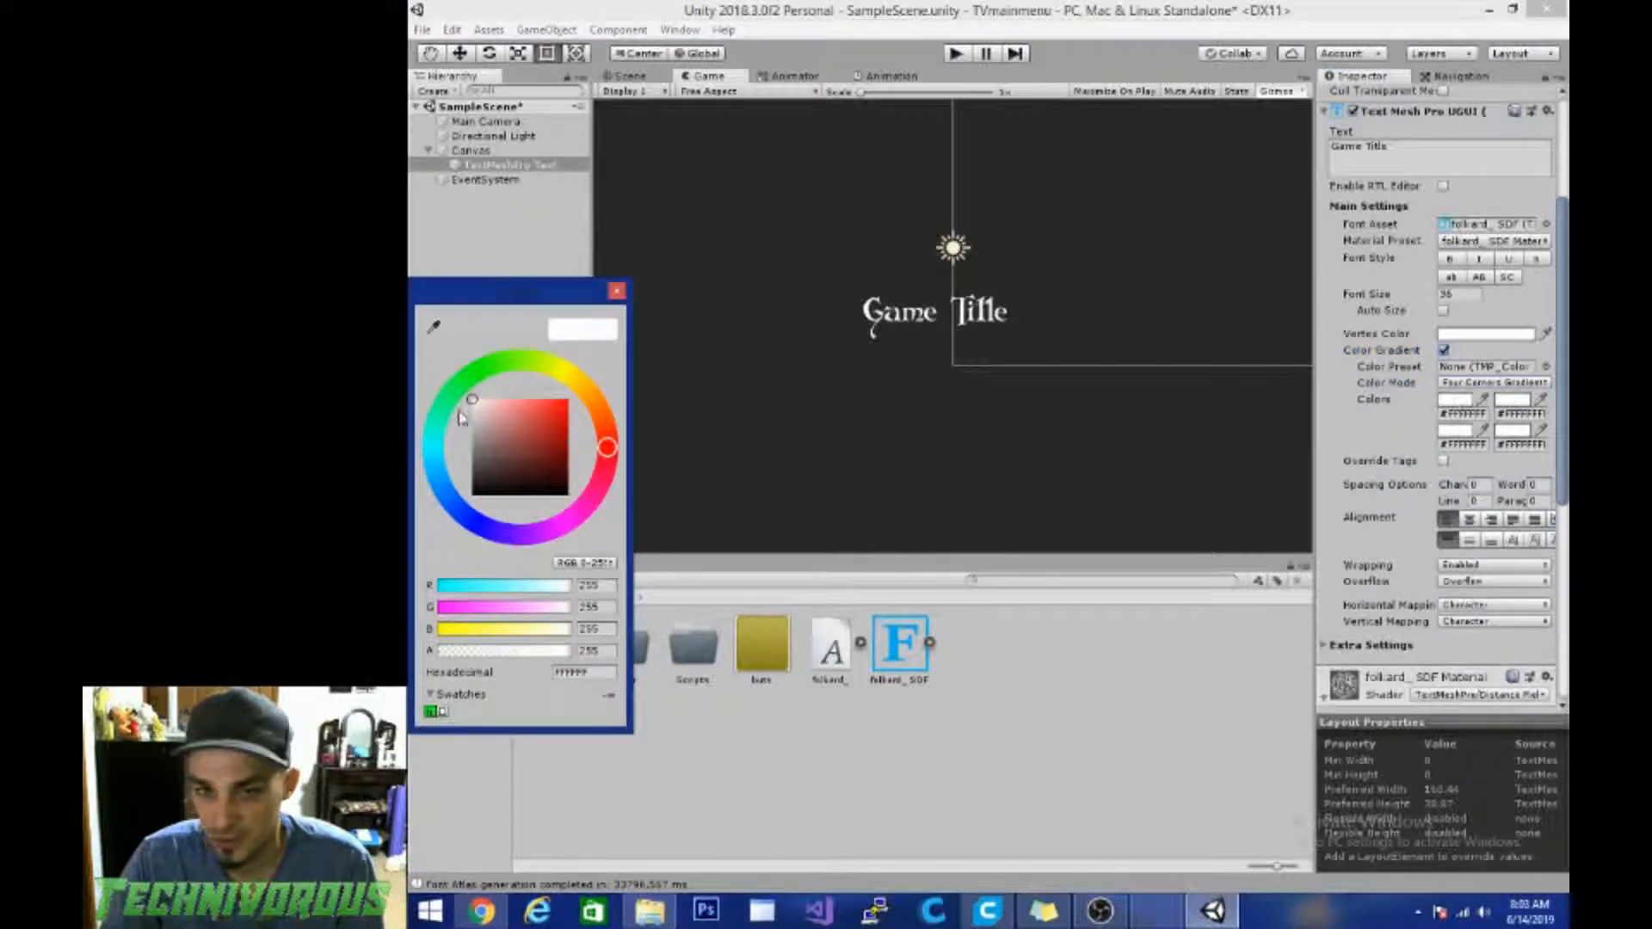
click(474, 432)
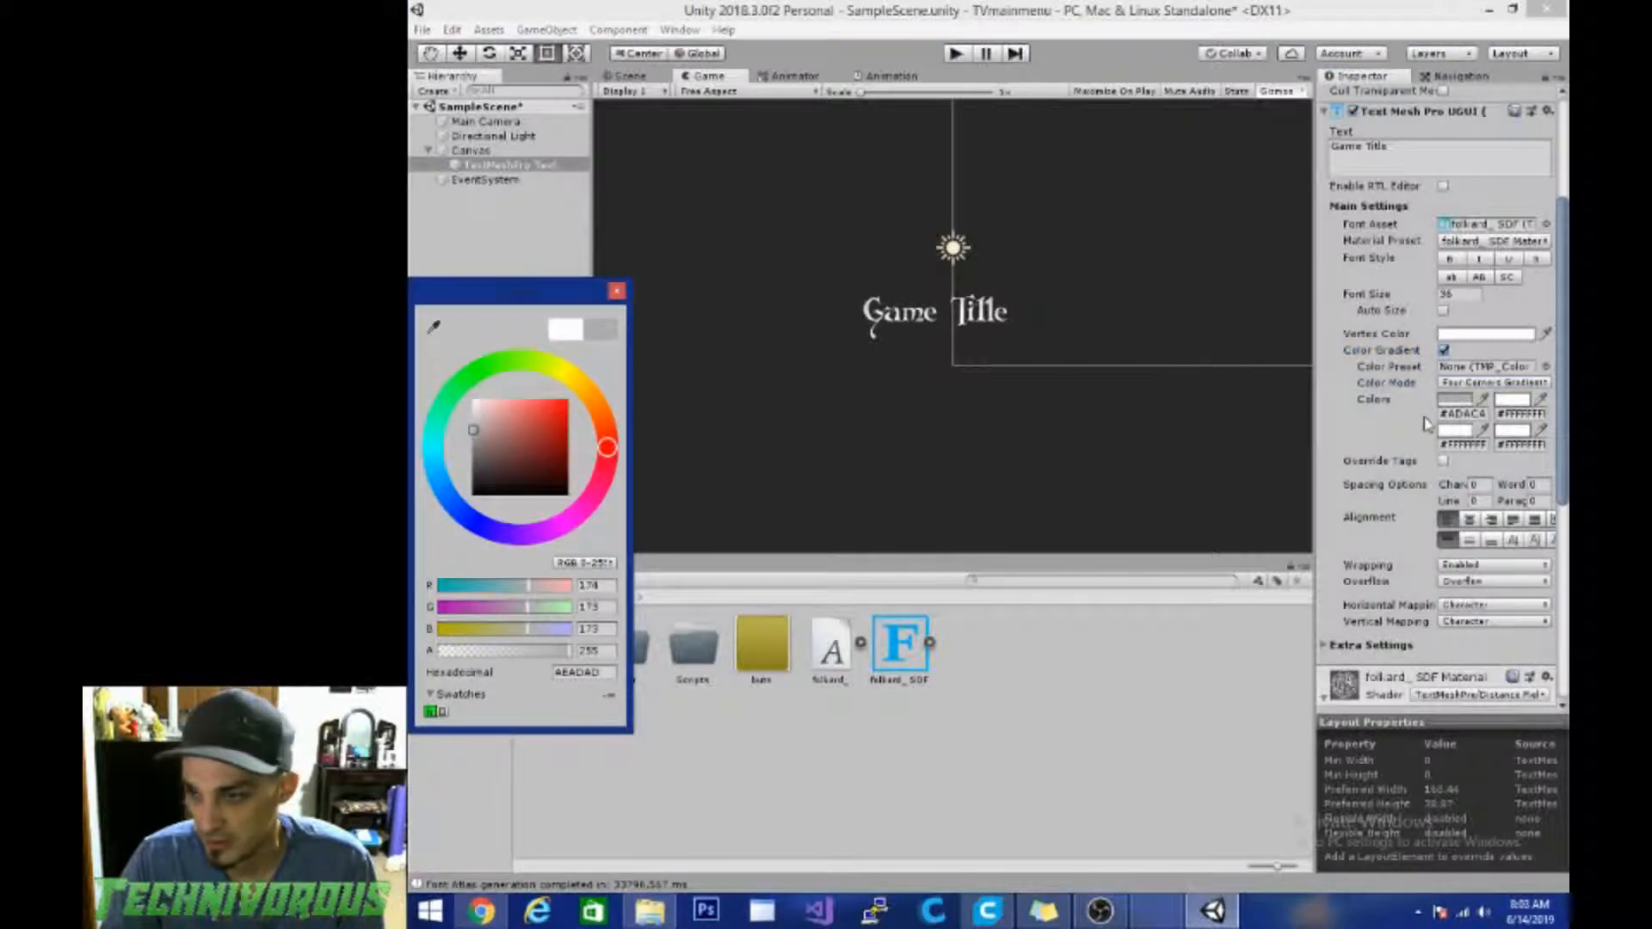
click(1510, 431)
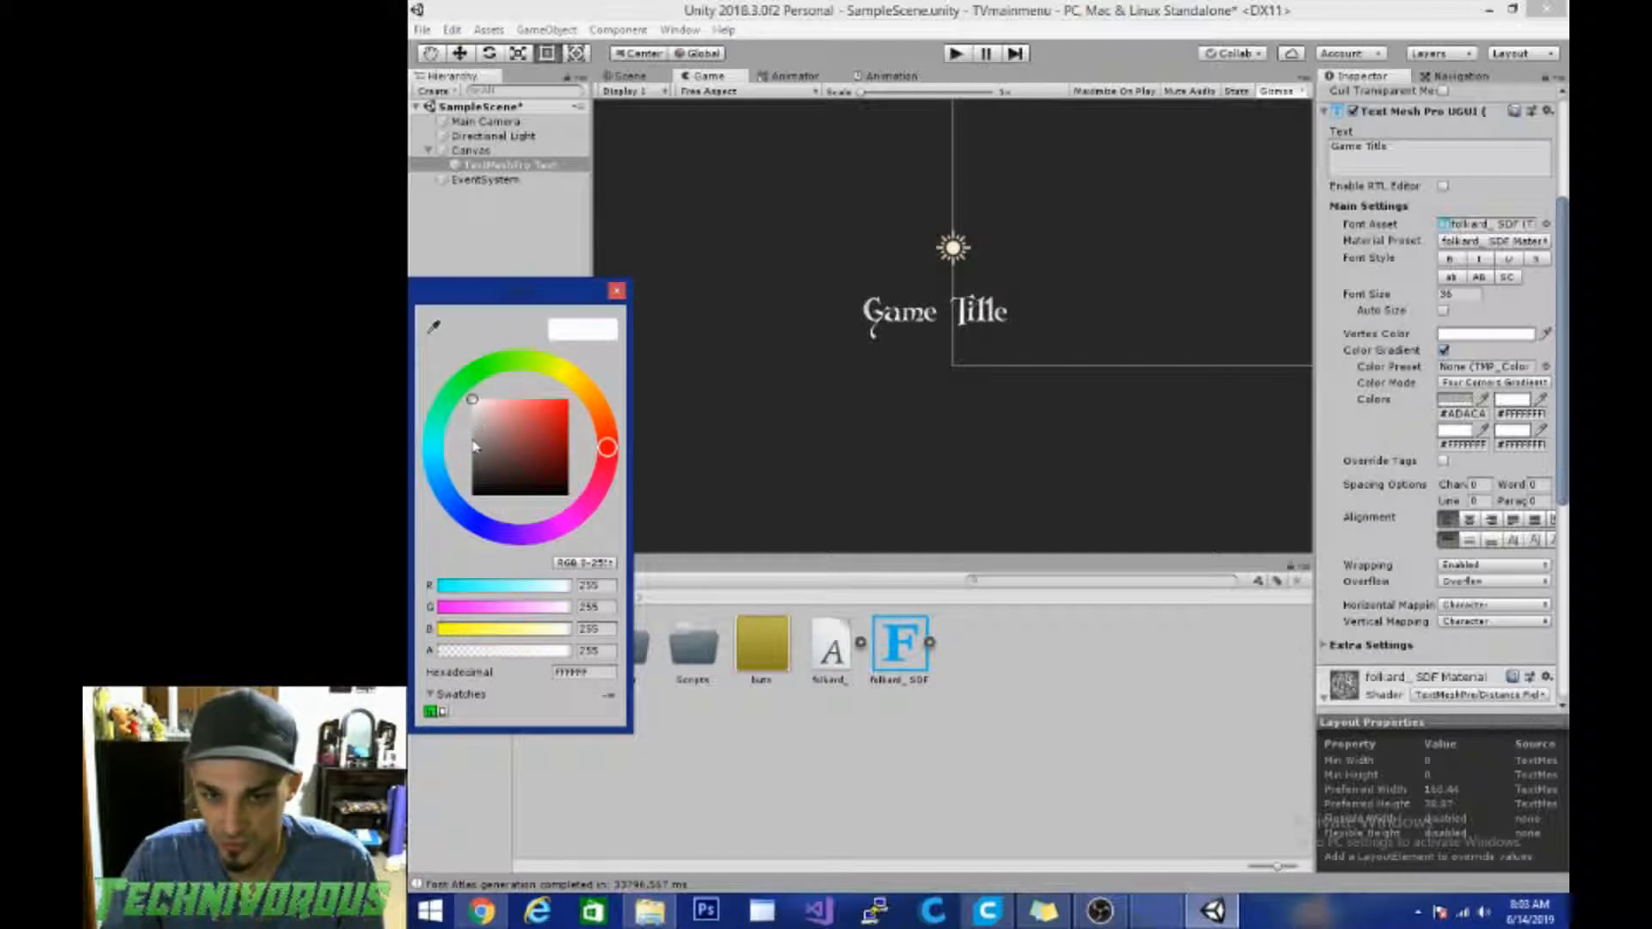
click(476, 430)
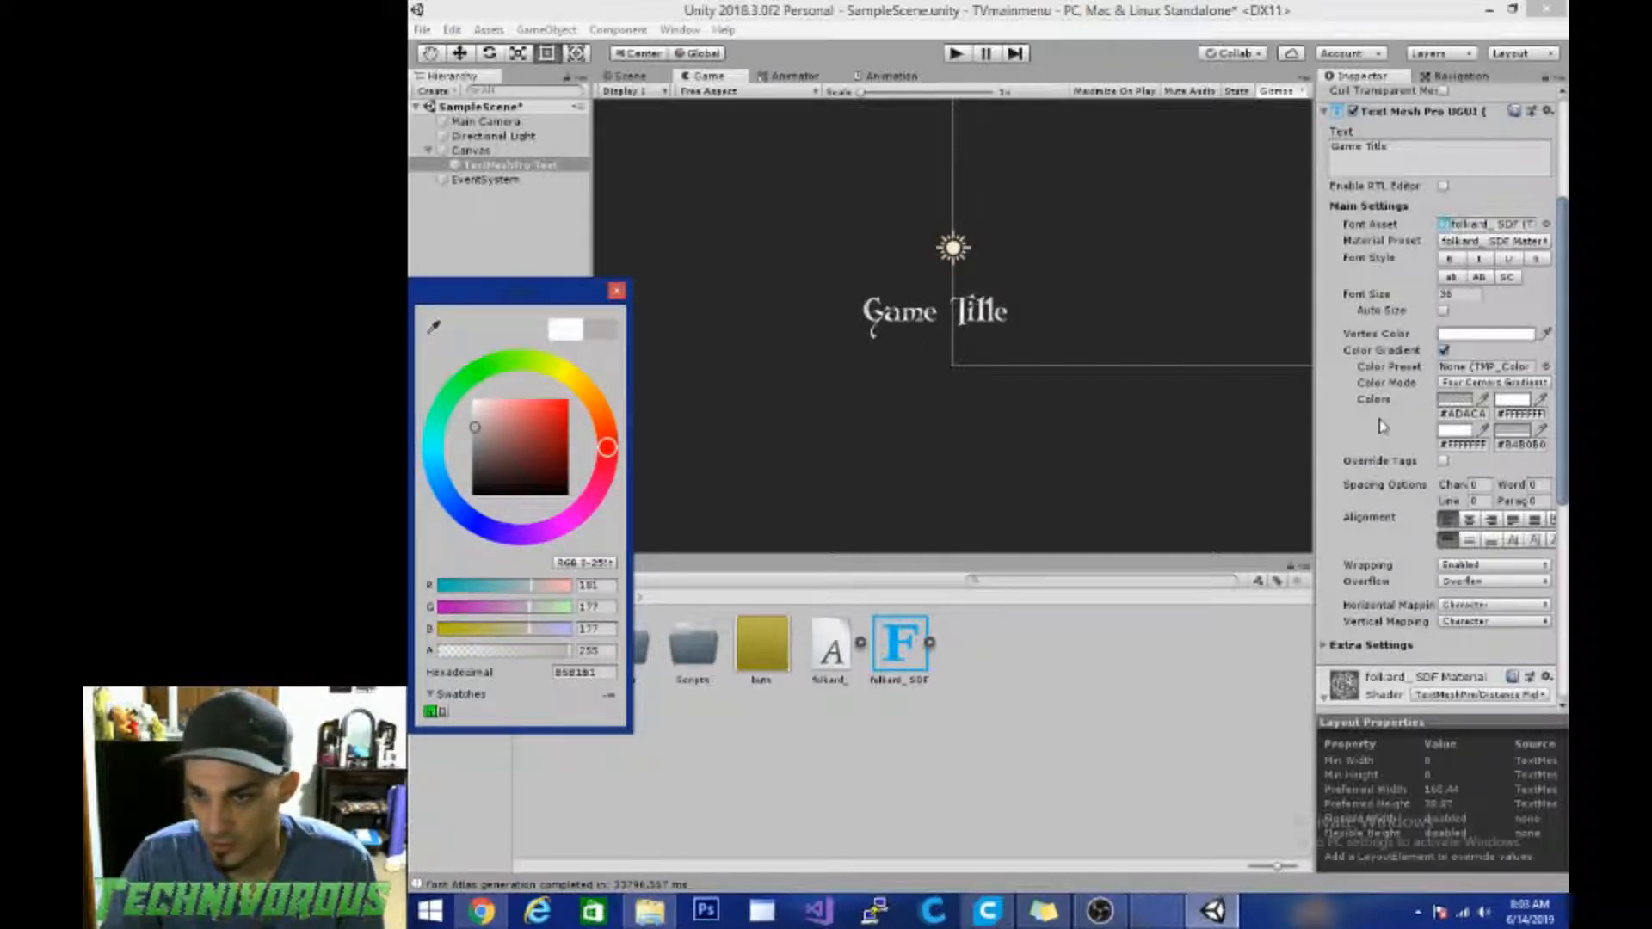
Step: Set the gradient's top-right colour to pale cyan CCFFFC, after trying a light yellow
click(1501, 403)
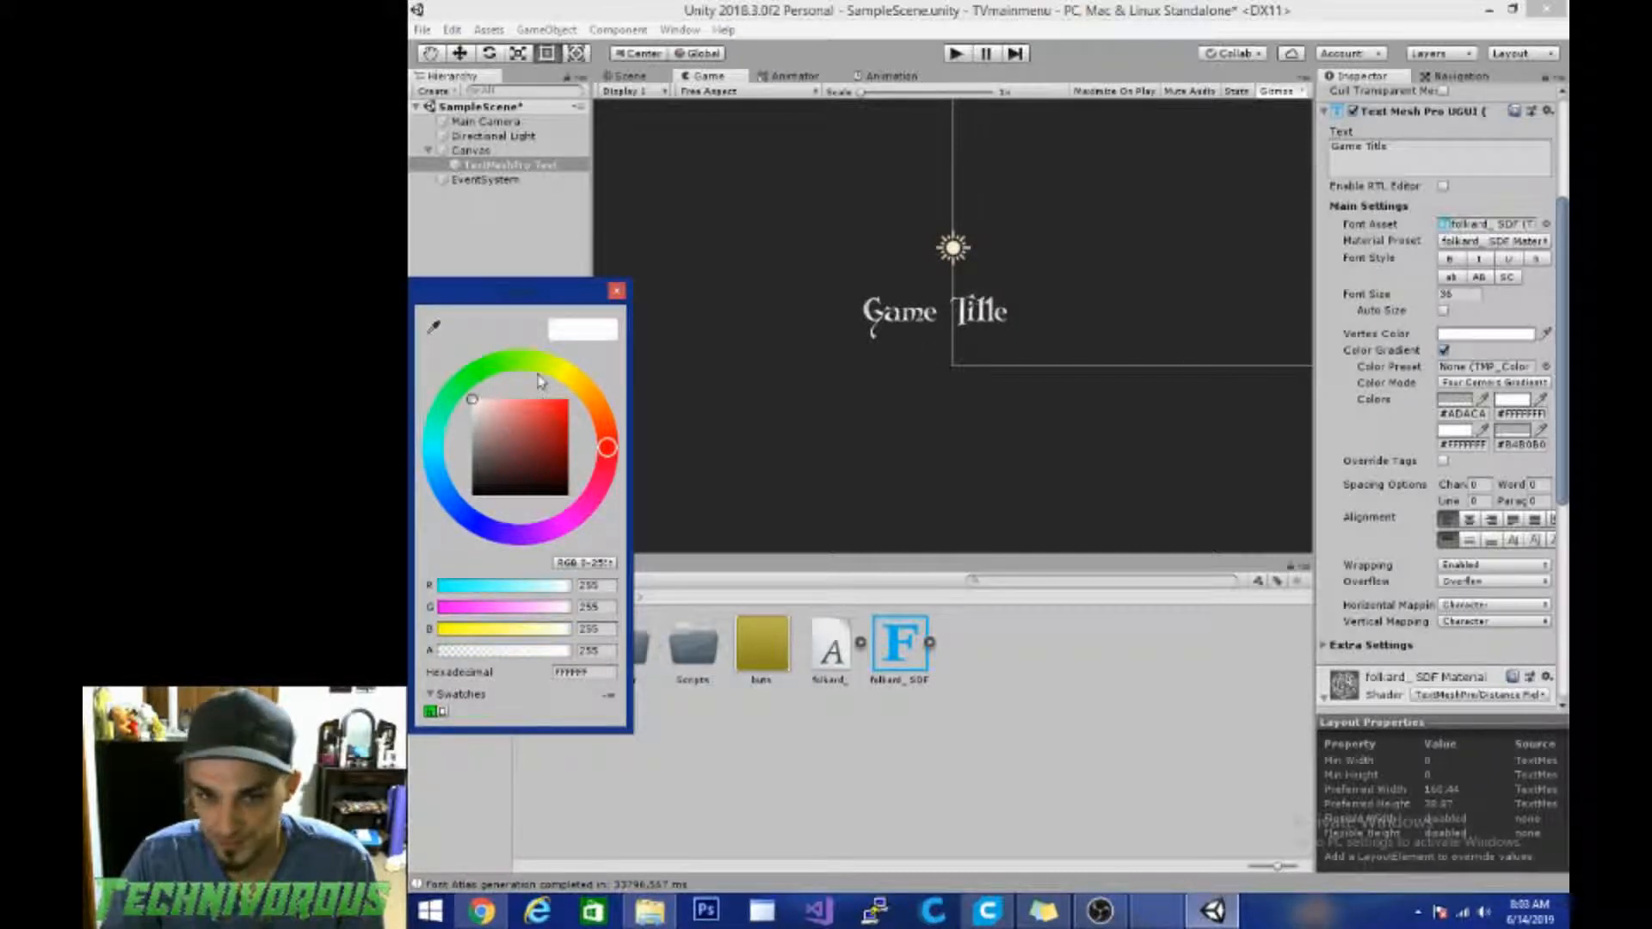
click(564, 370)
drag(533, 424, 517, 404)
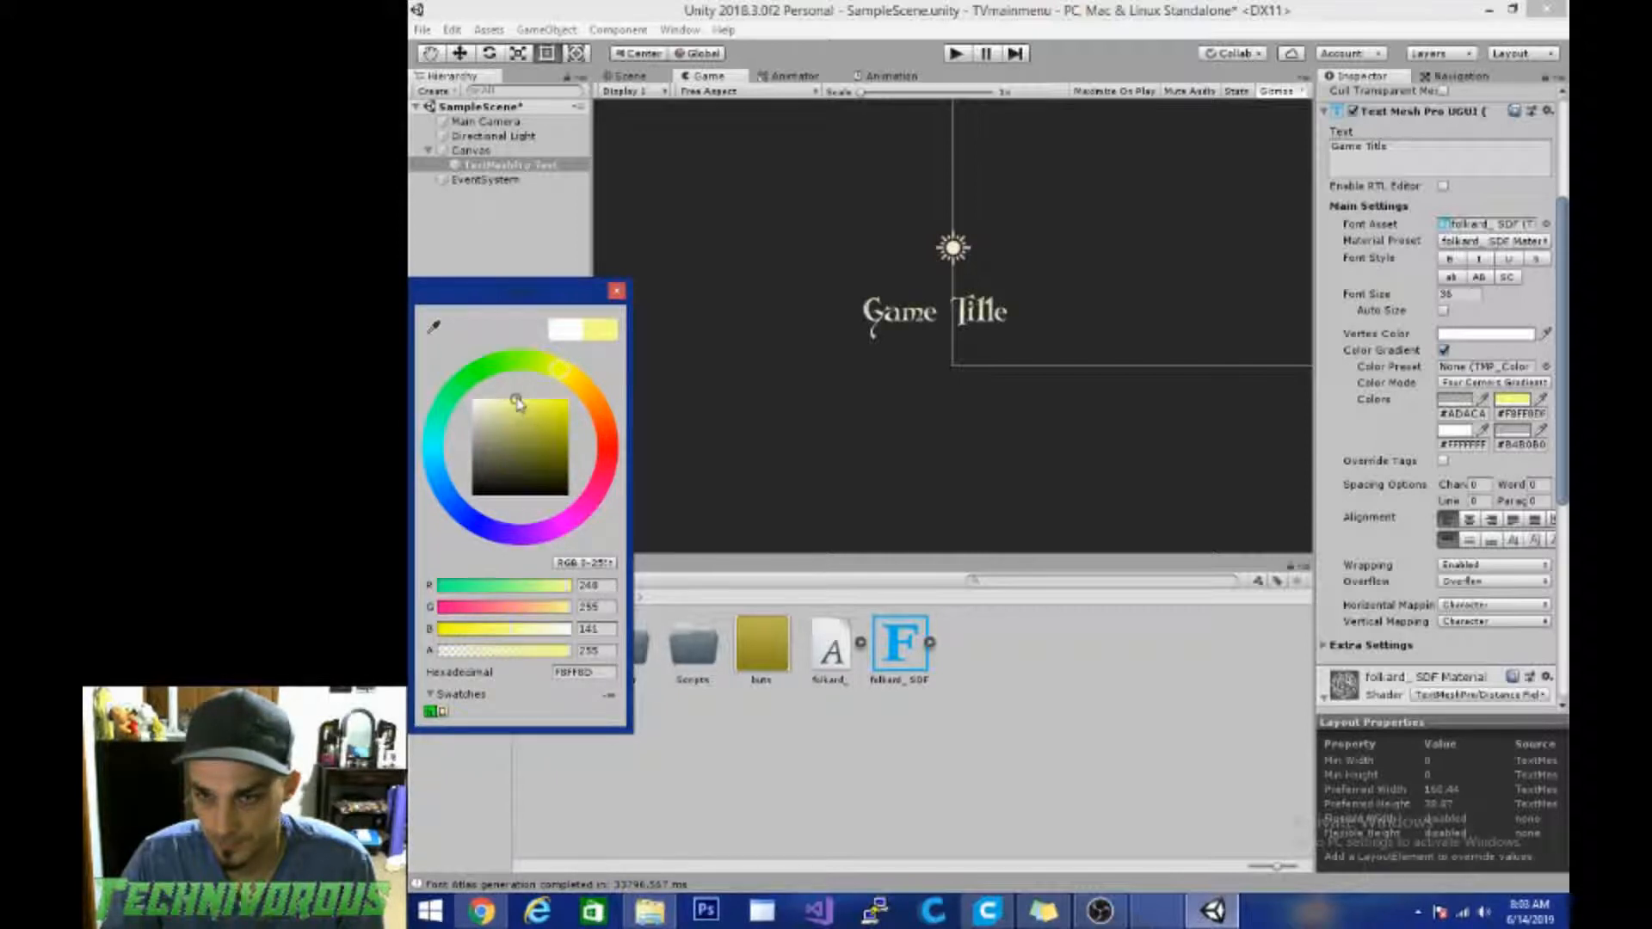
click(435, 443)
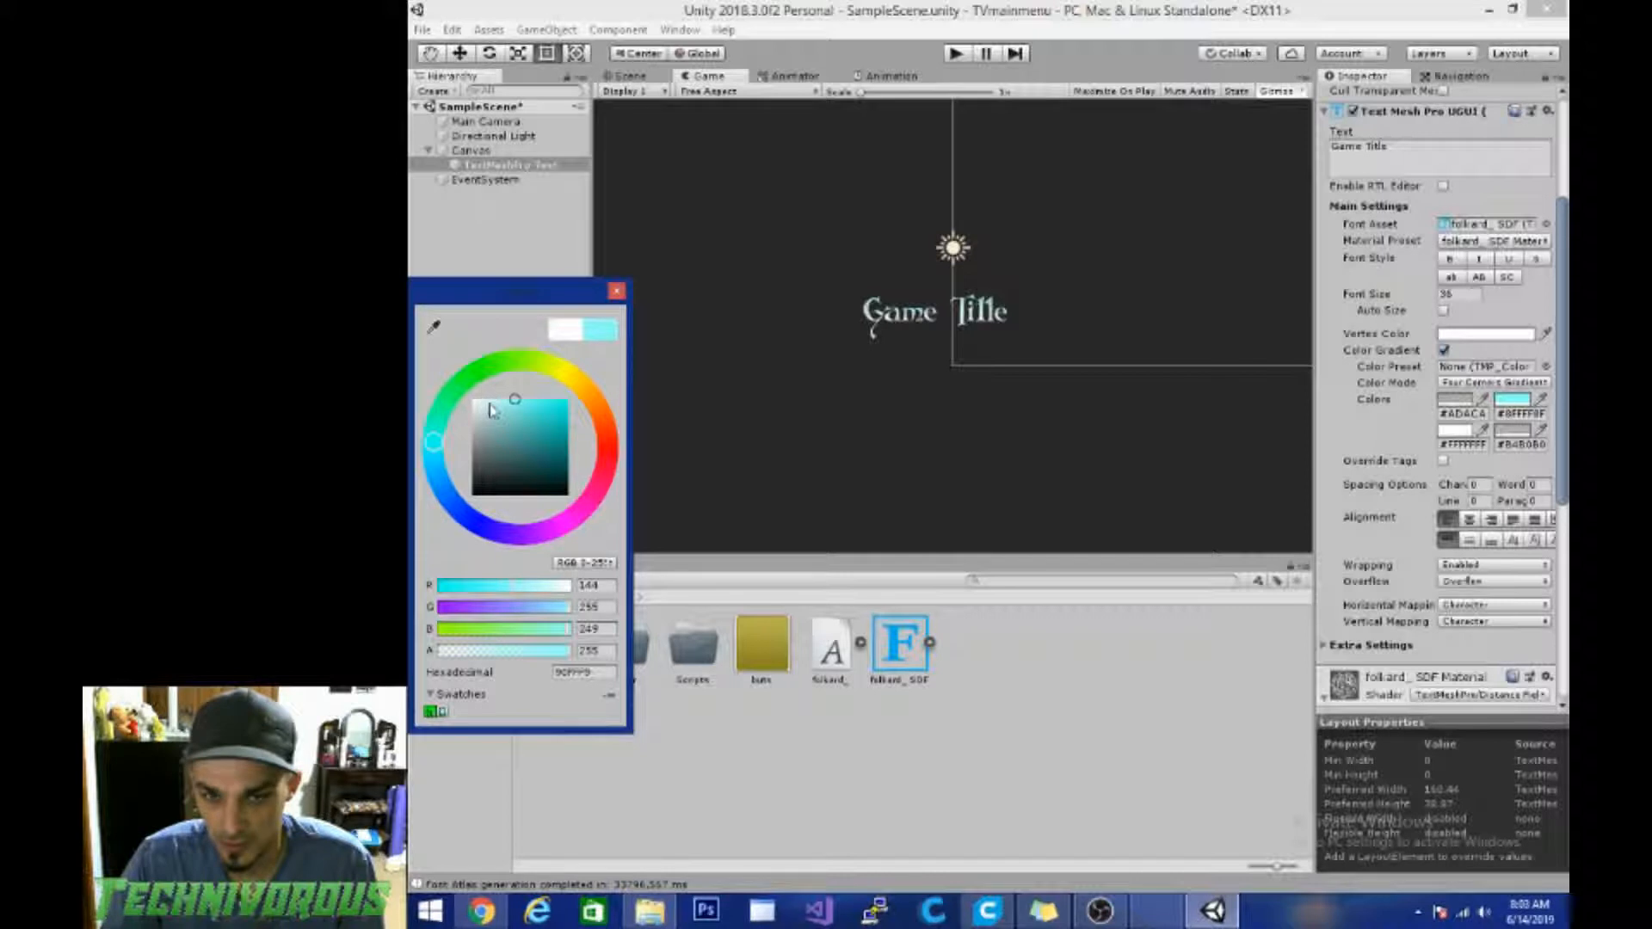
click(493, 401)
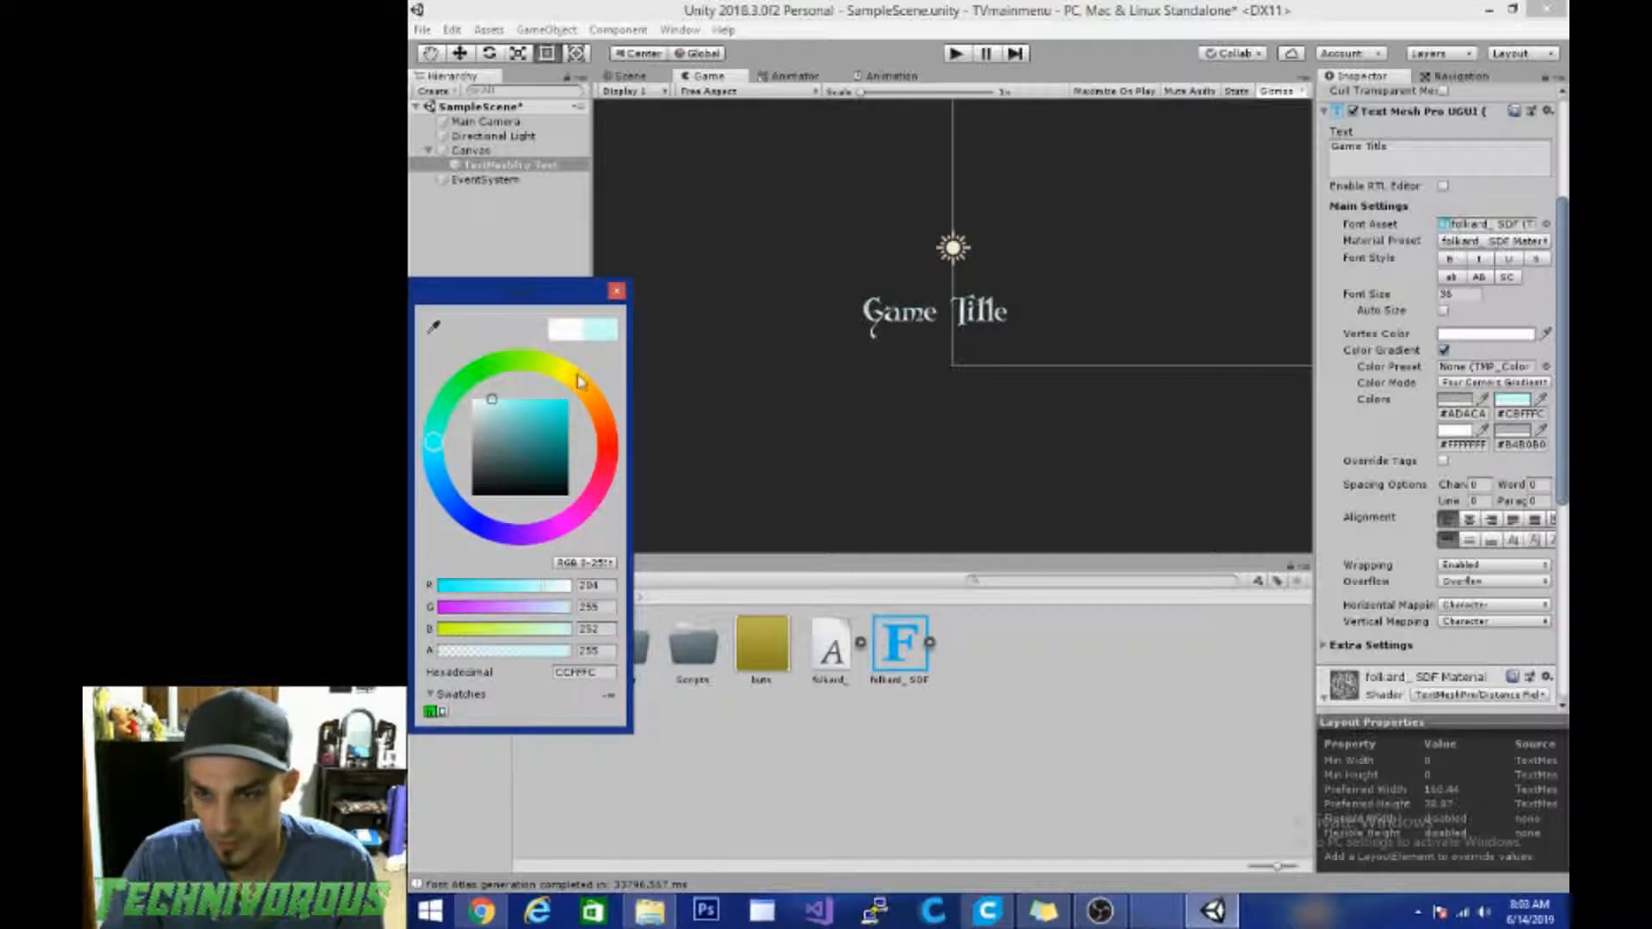
Step: Try a face softness of 0.32 and test the dilate on the title's material, then reset the softness to 0
click(1563, 374)
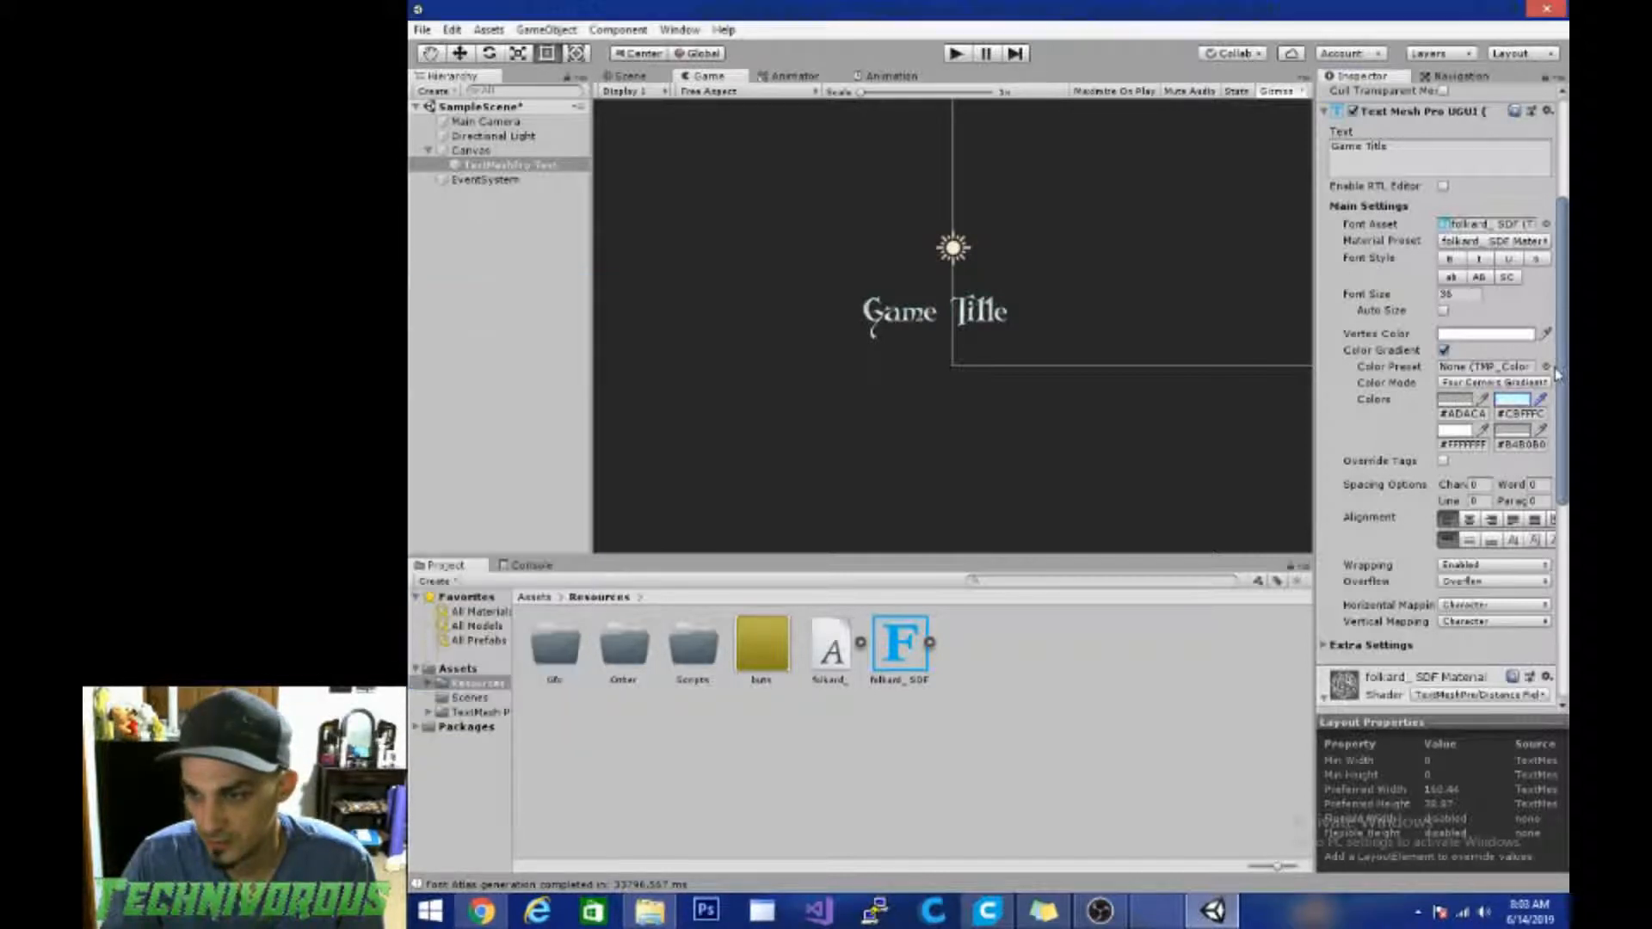
drag(1563, 375, 1563, 489)
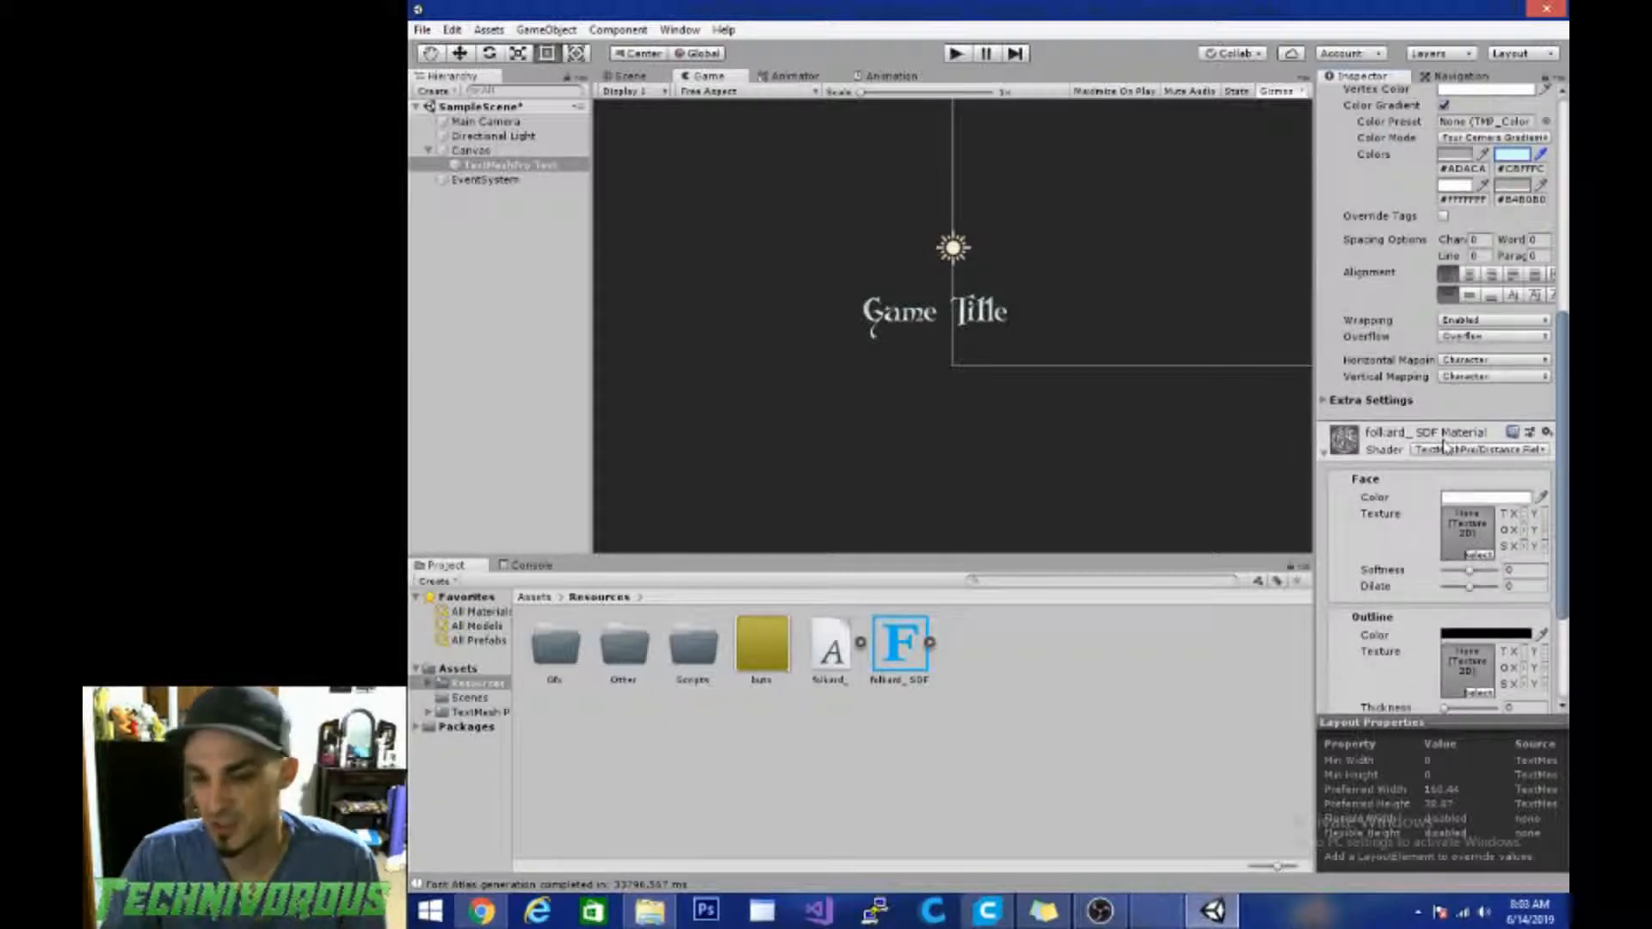
scroll(1442, 454, down, 4)
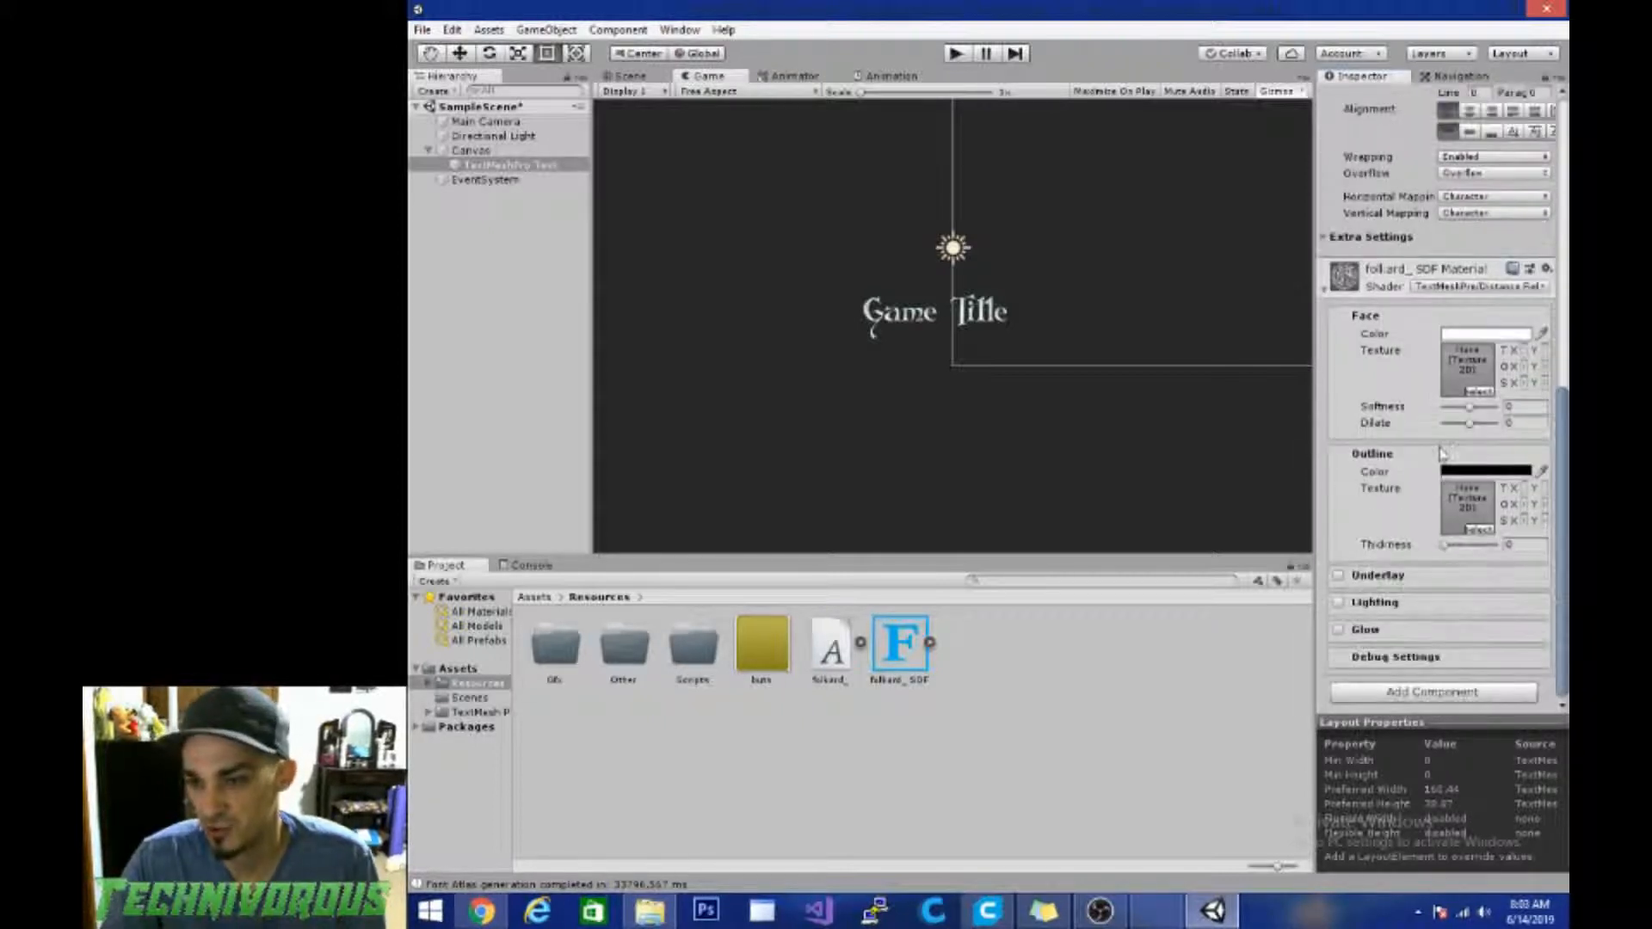
click(1470, 409)
drag(1469, 411, 1489, 412)
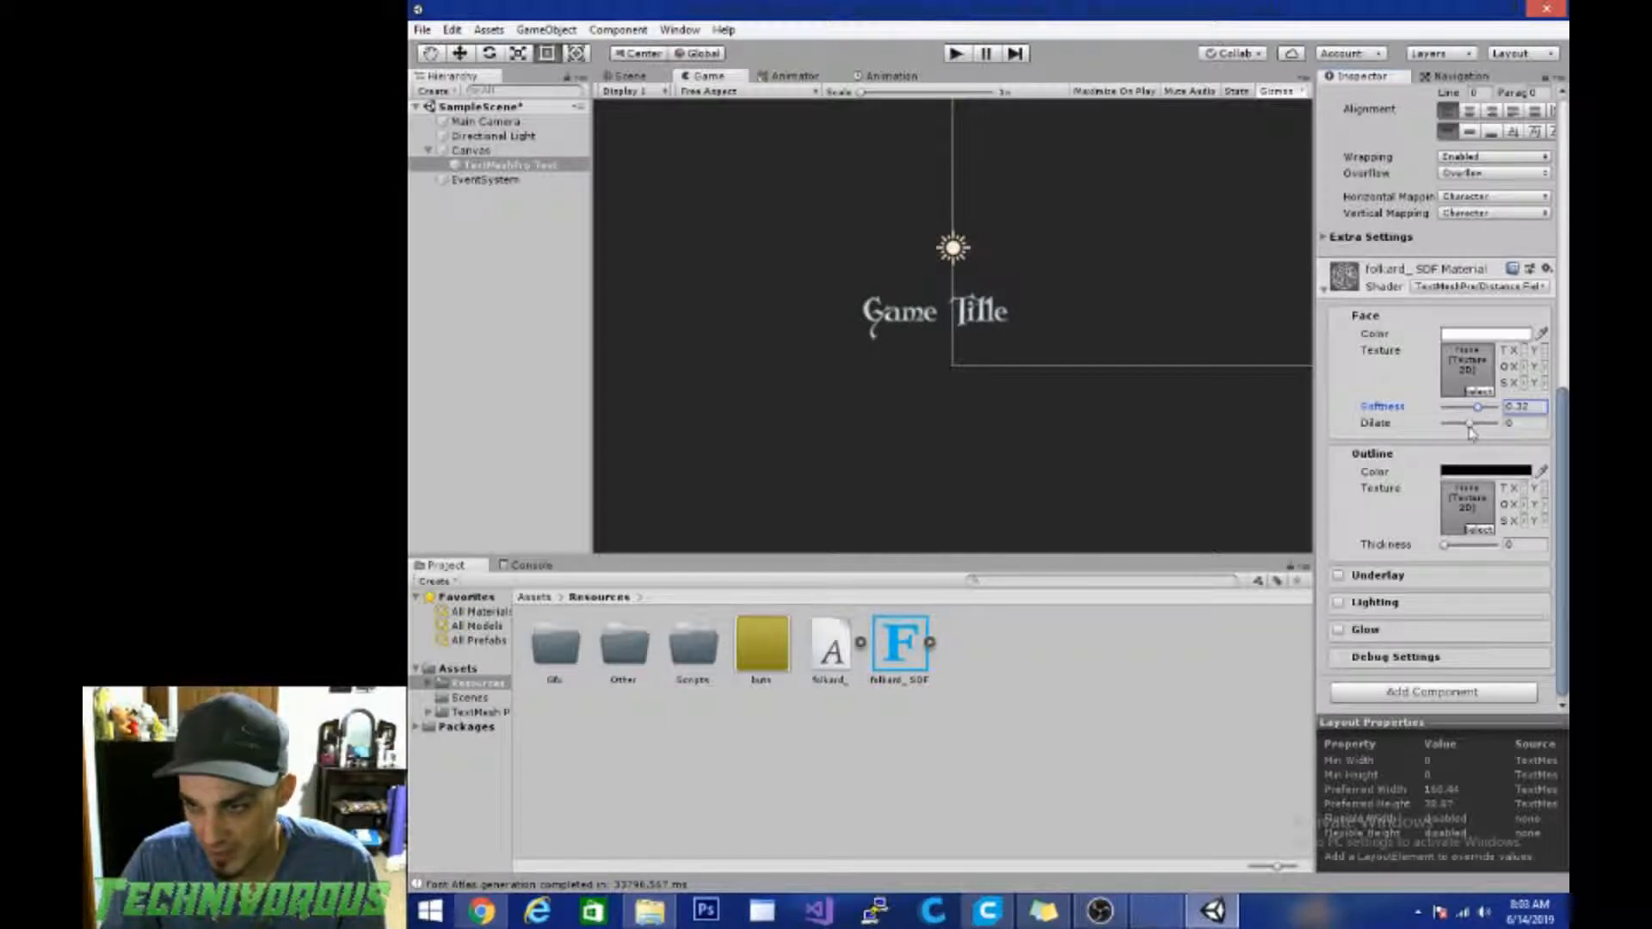
drag(1471, 424, 1470, 427)
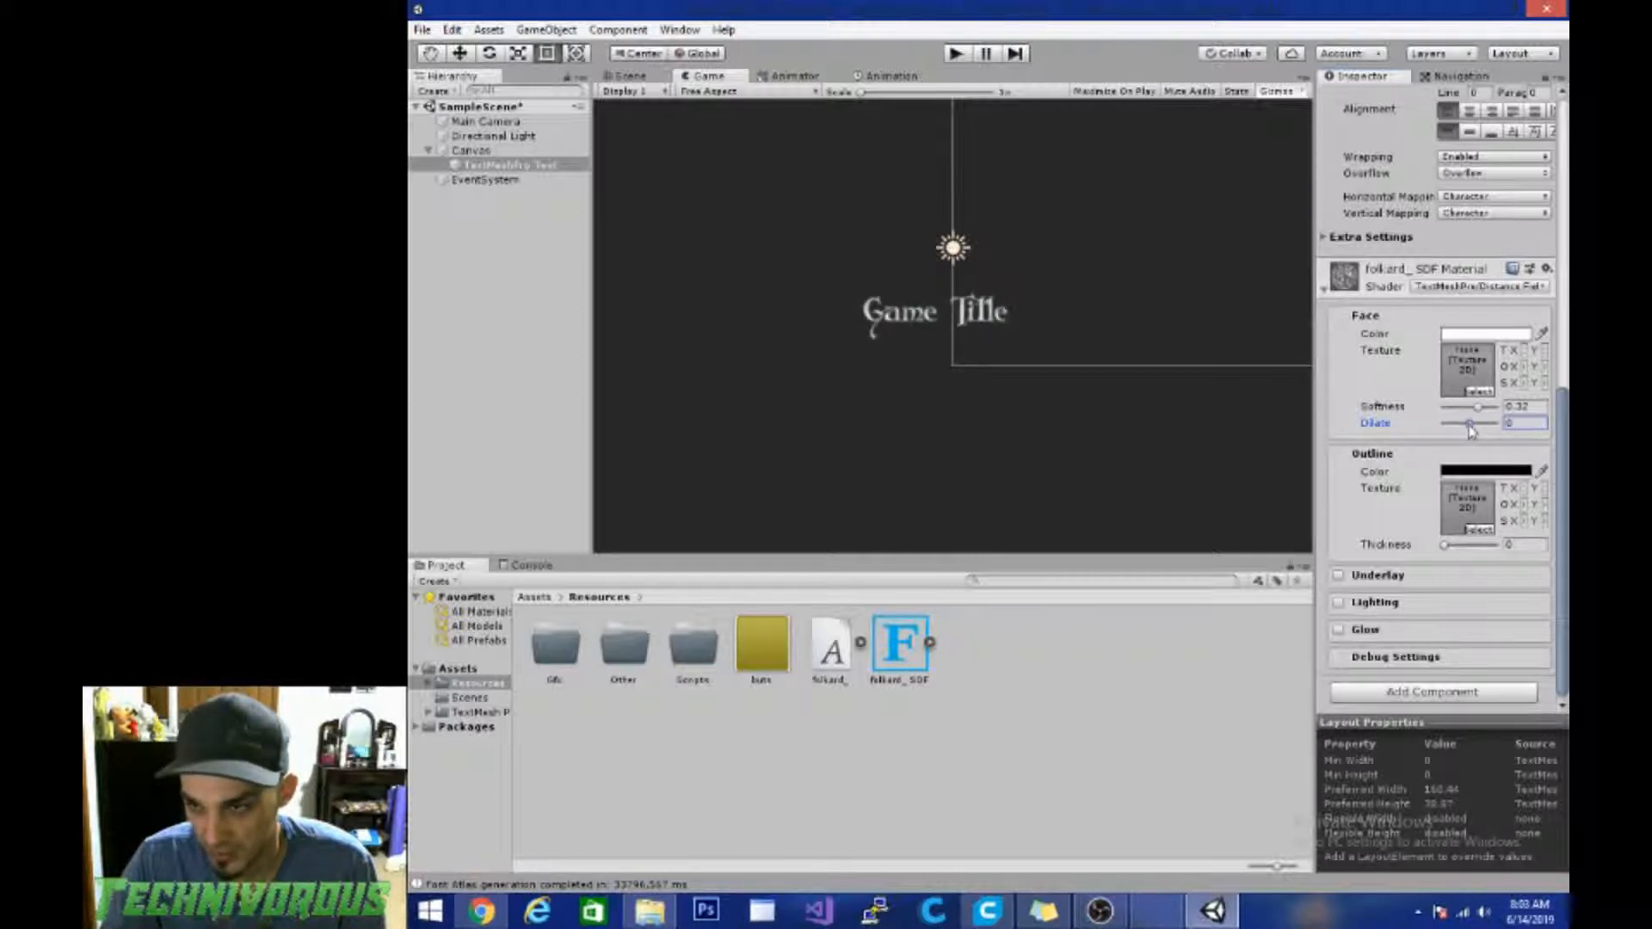
click(1513, 407)
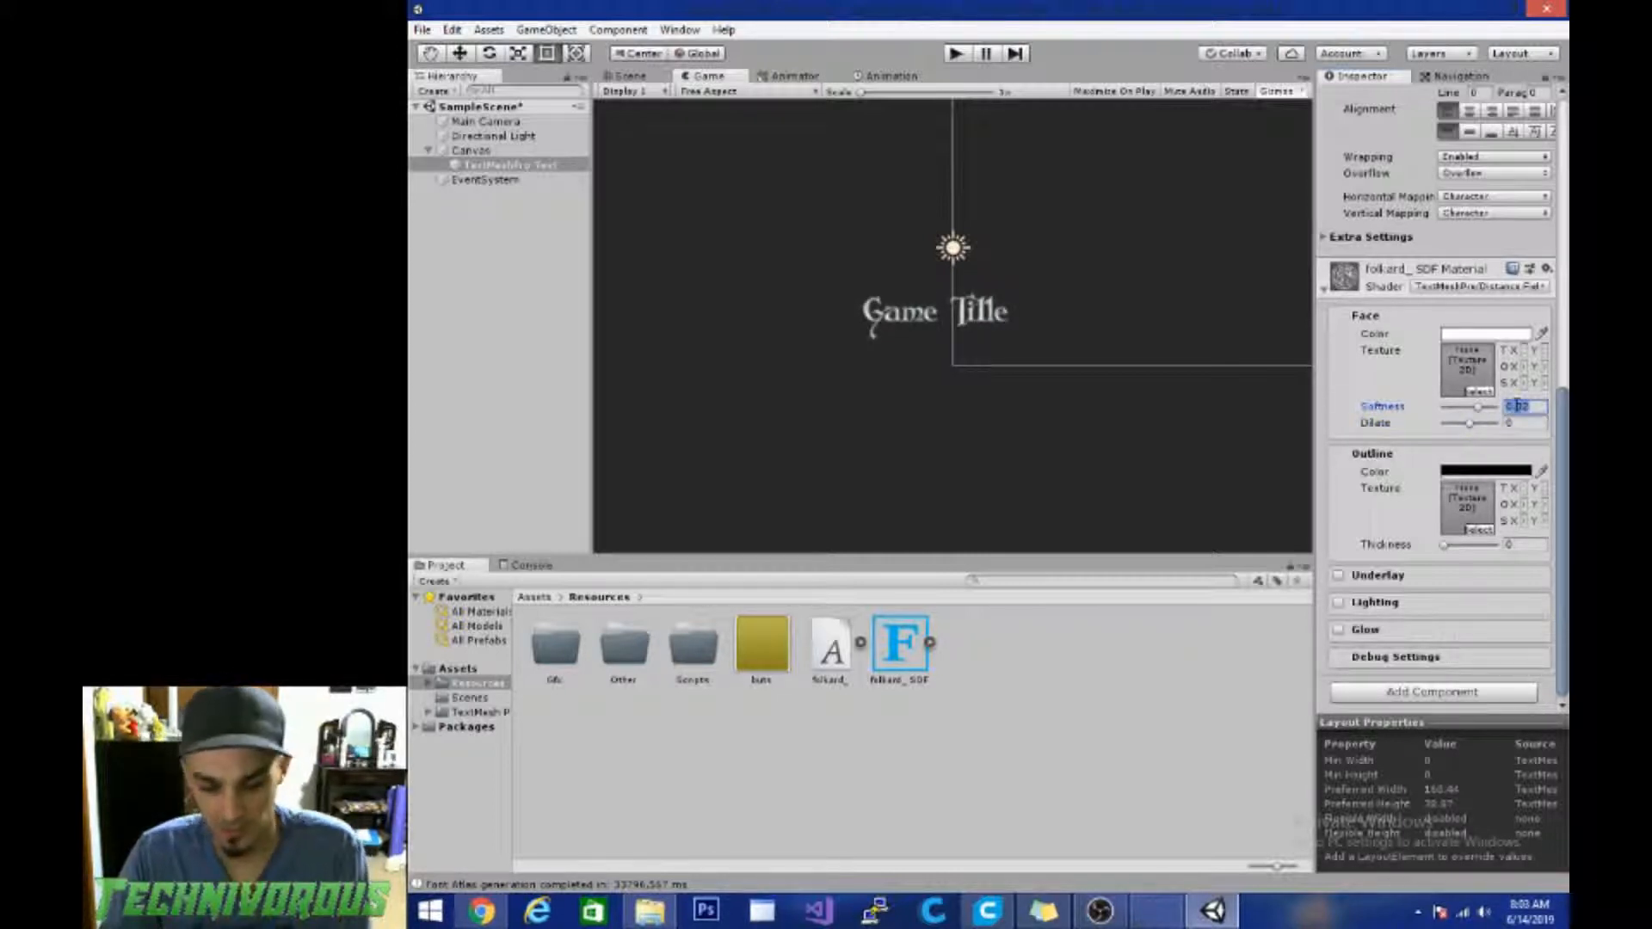
text(0)
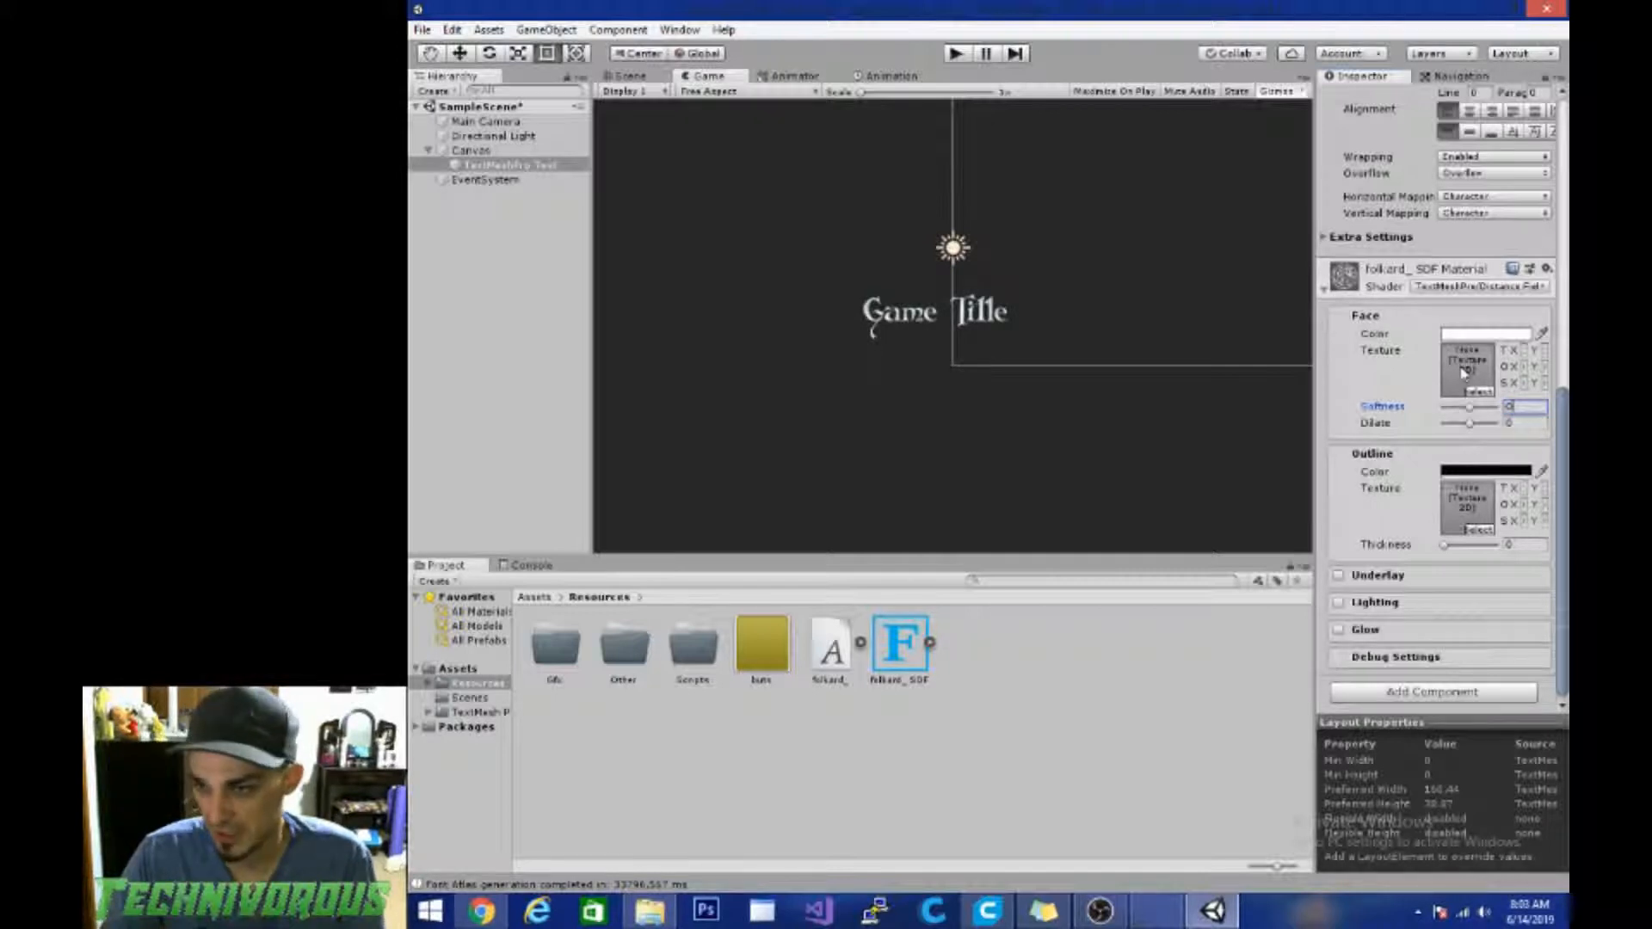
Step: Set the title material's face colour to light grey, after trying a pale teal
click(1453, 338)
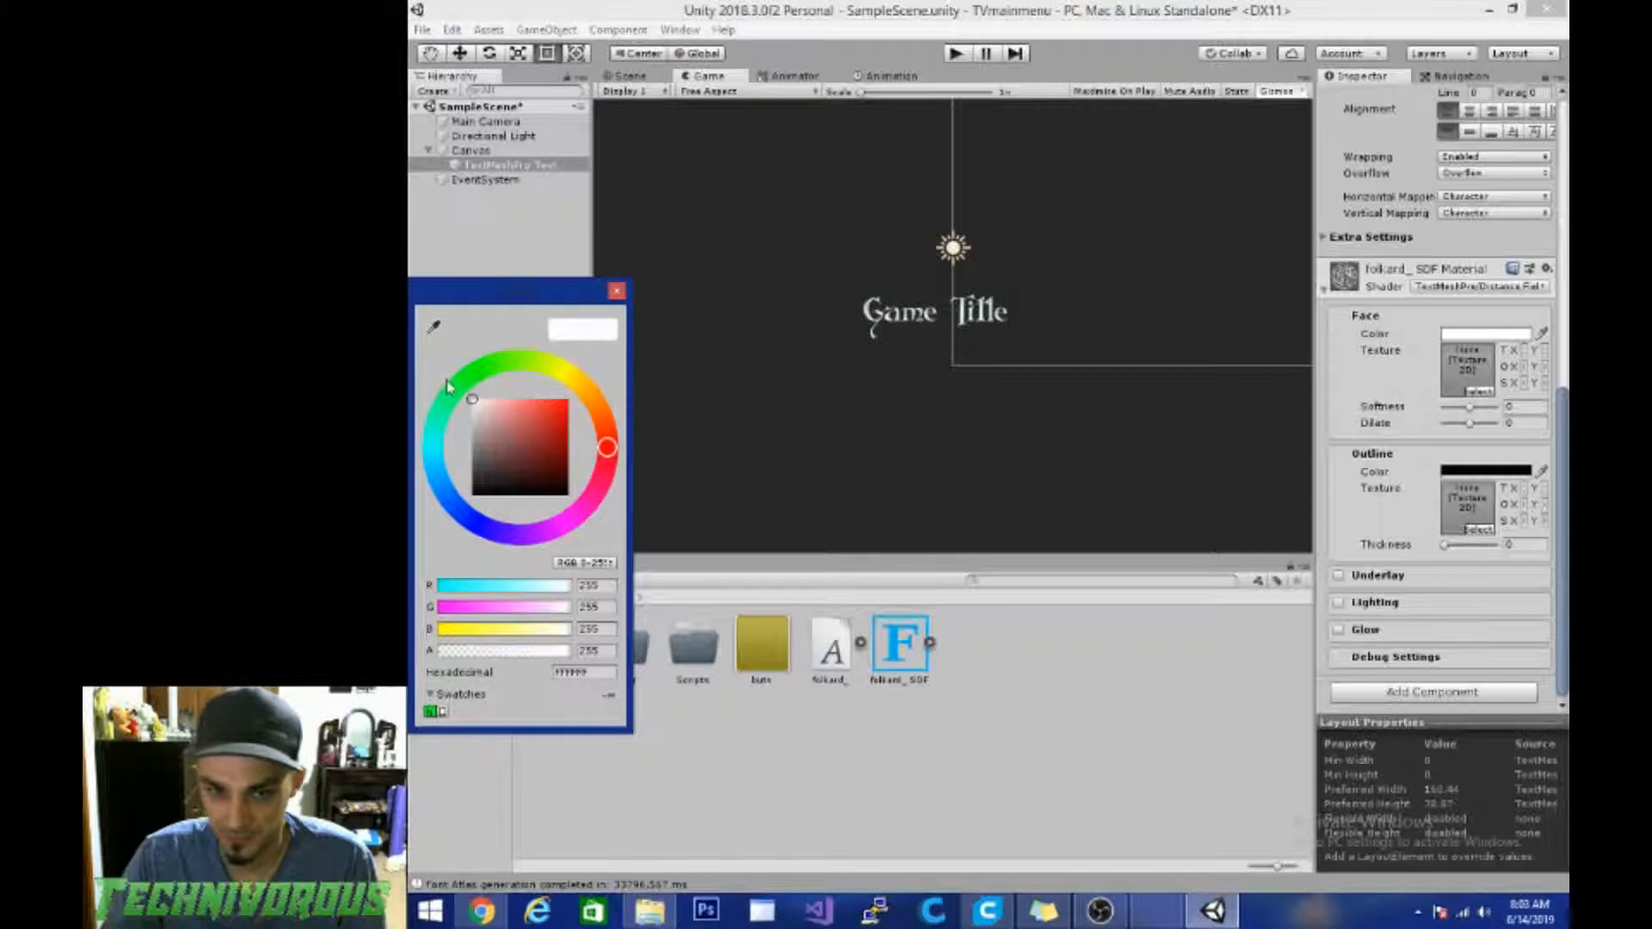
click(435, 434)
click(496, 402)
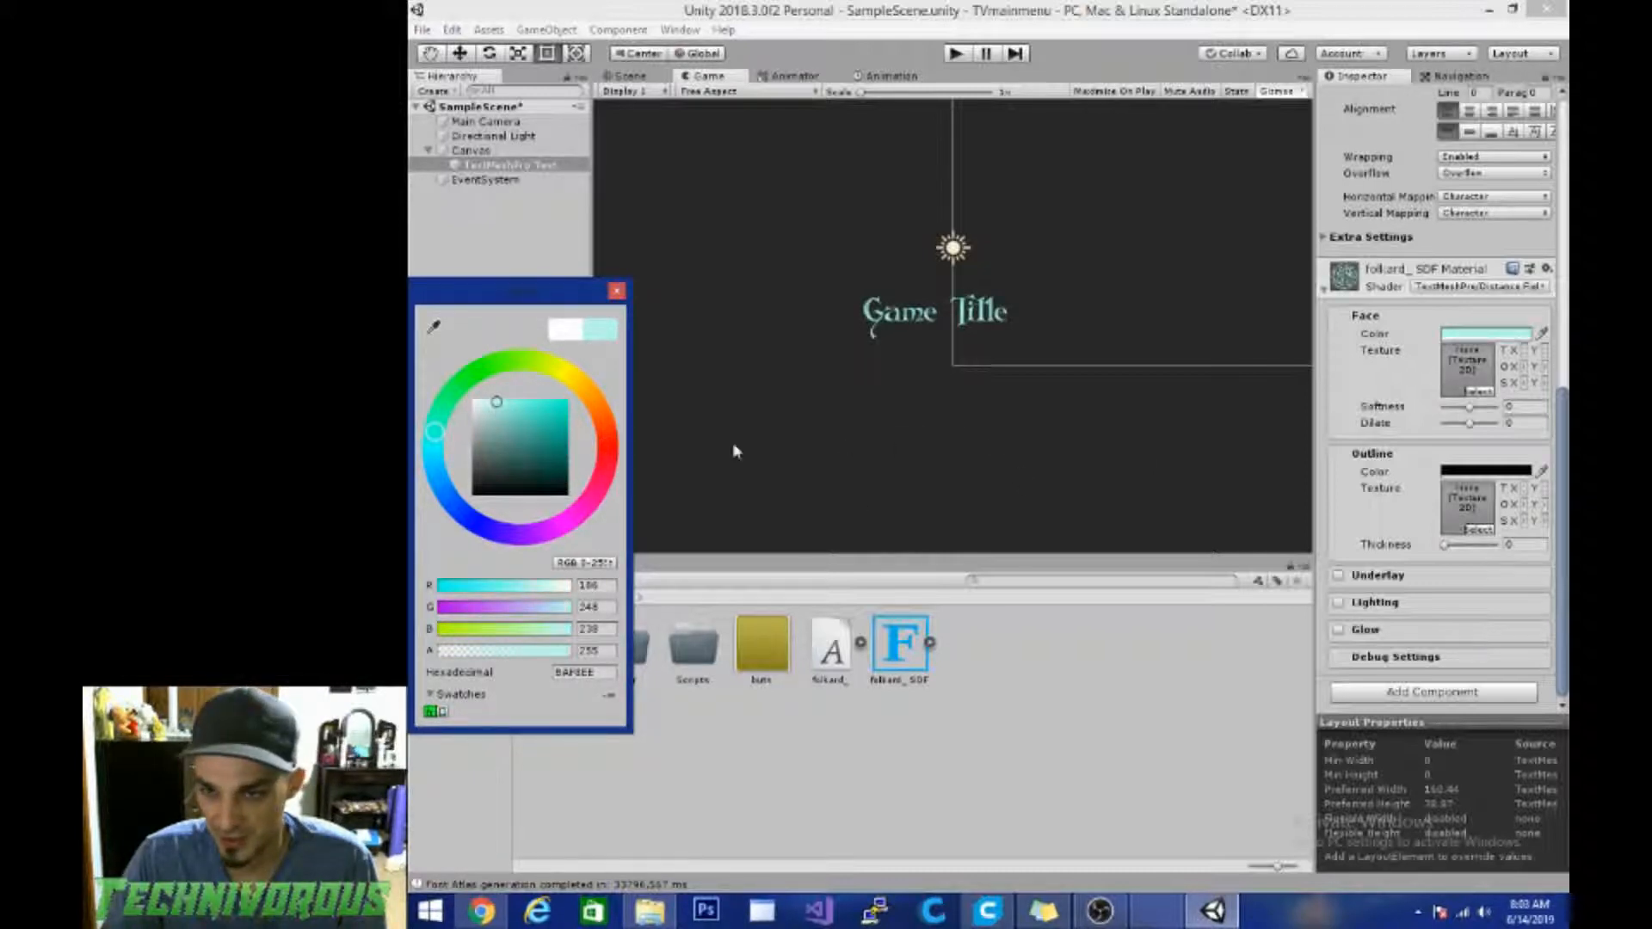
click(479, 418)
drag(479, 418, 458, 416)
click(880, 433)
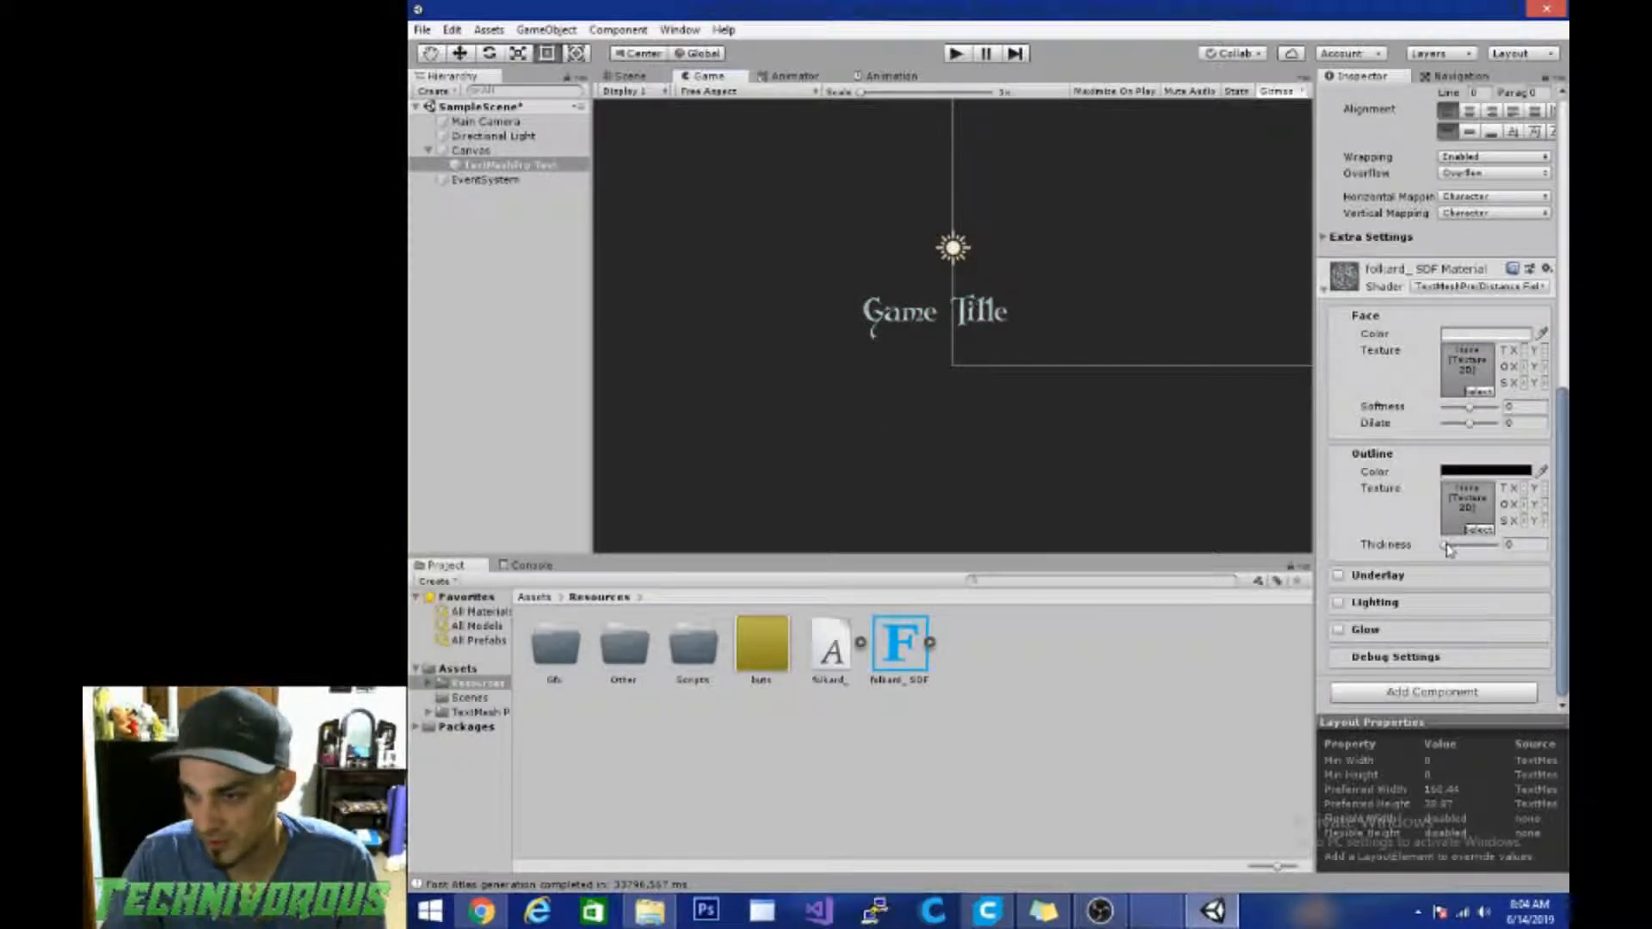
Step: Give the title's outline a thickness of 0.1 and a light blue colour with RGB values 110, 160, 255
click(1508, 544)
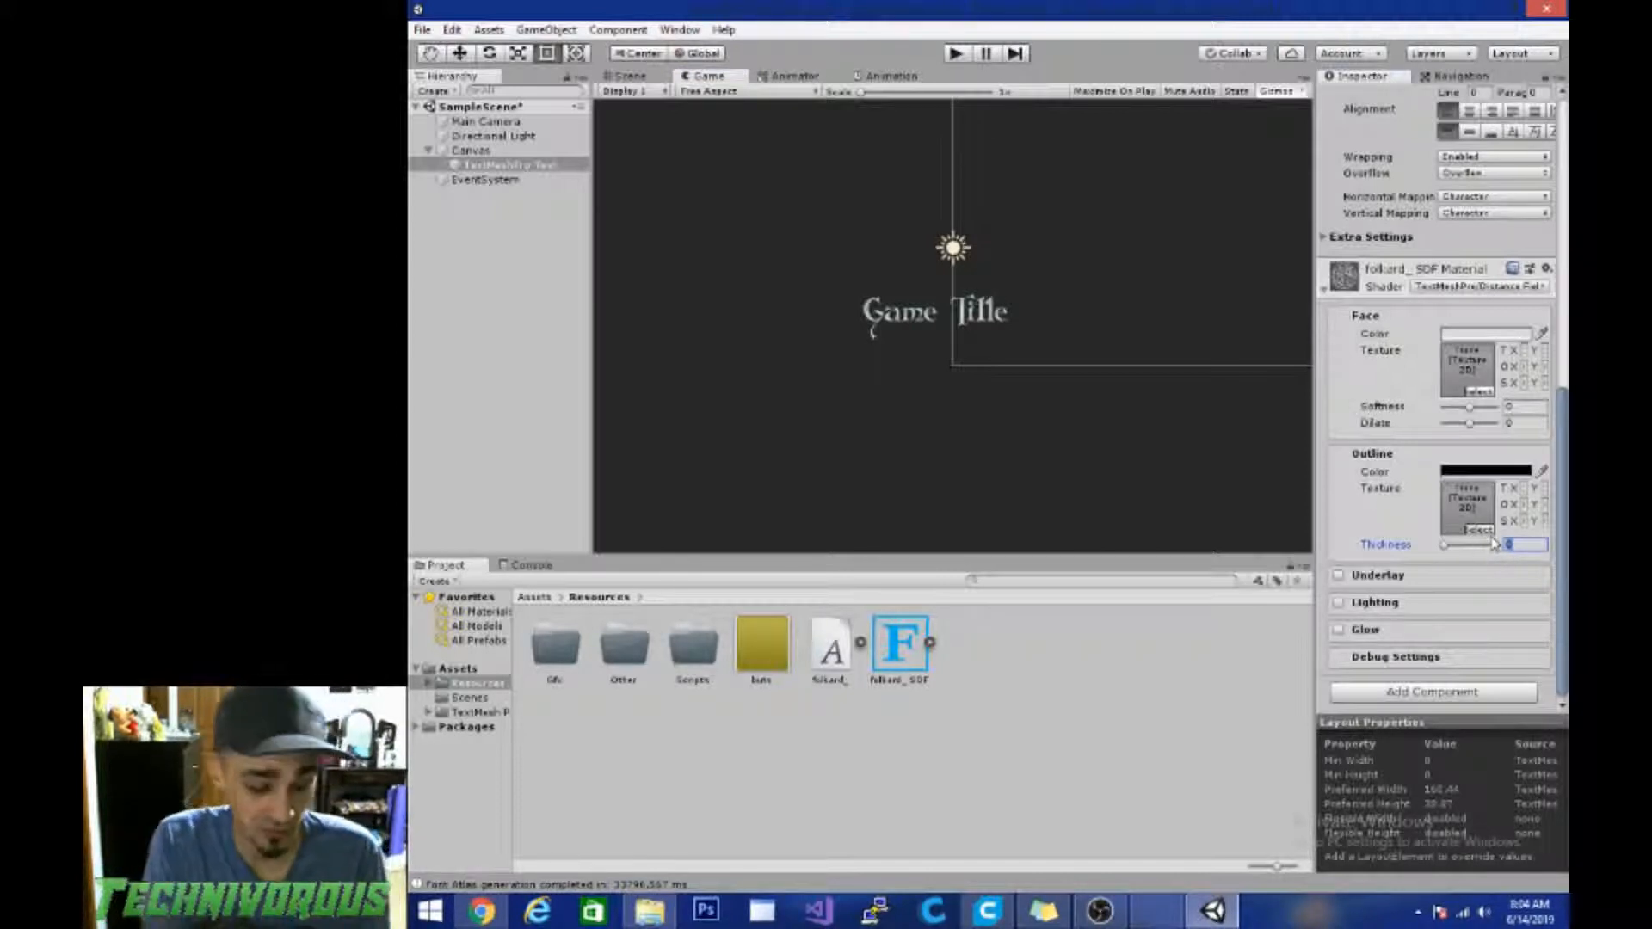
text(.1)
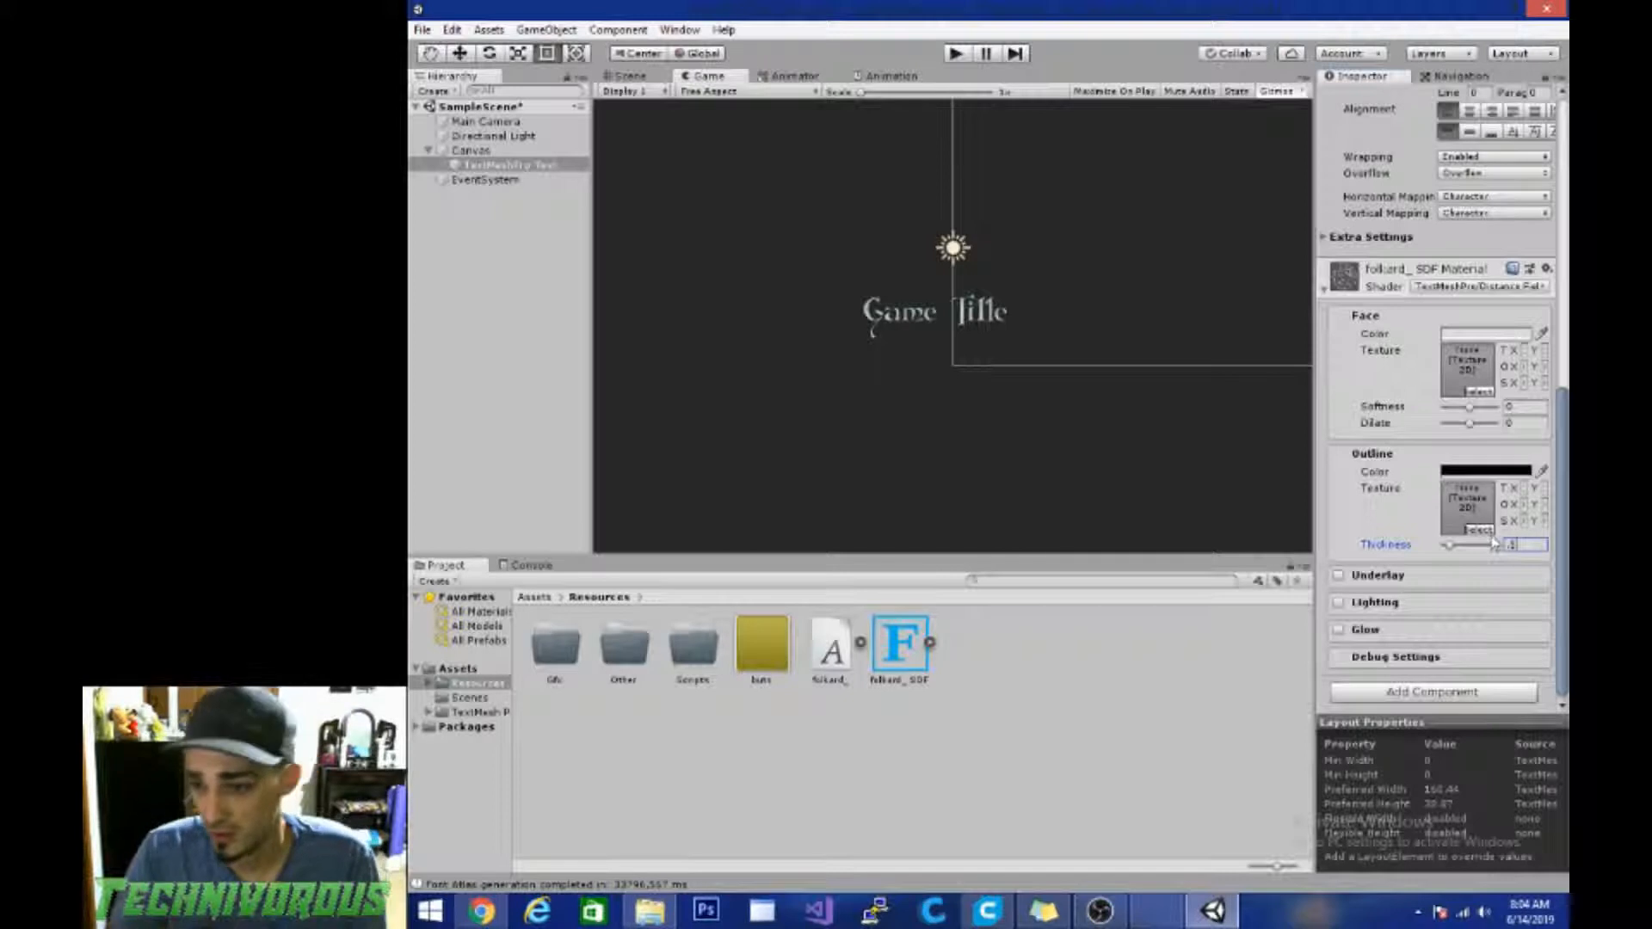
click(1462, 471)
click(450, 508)
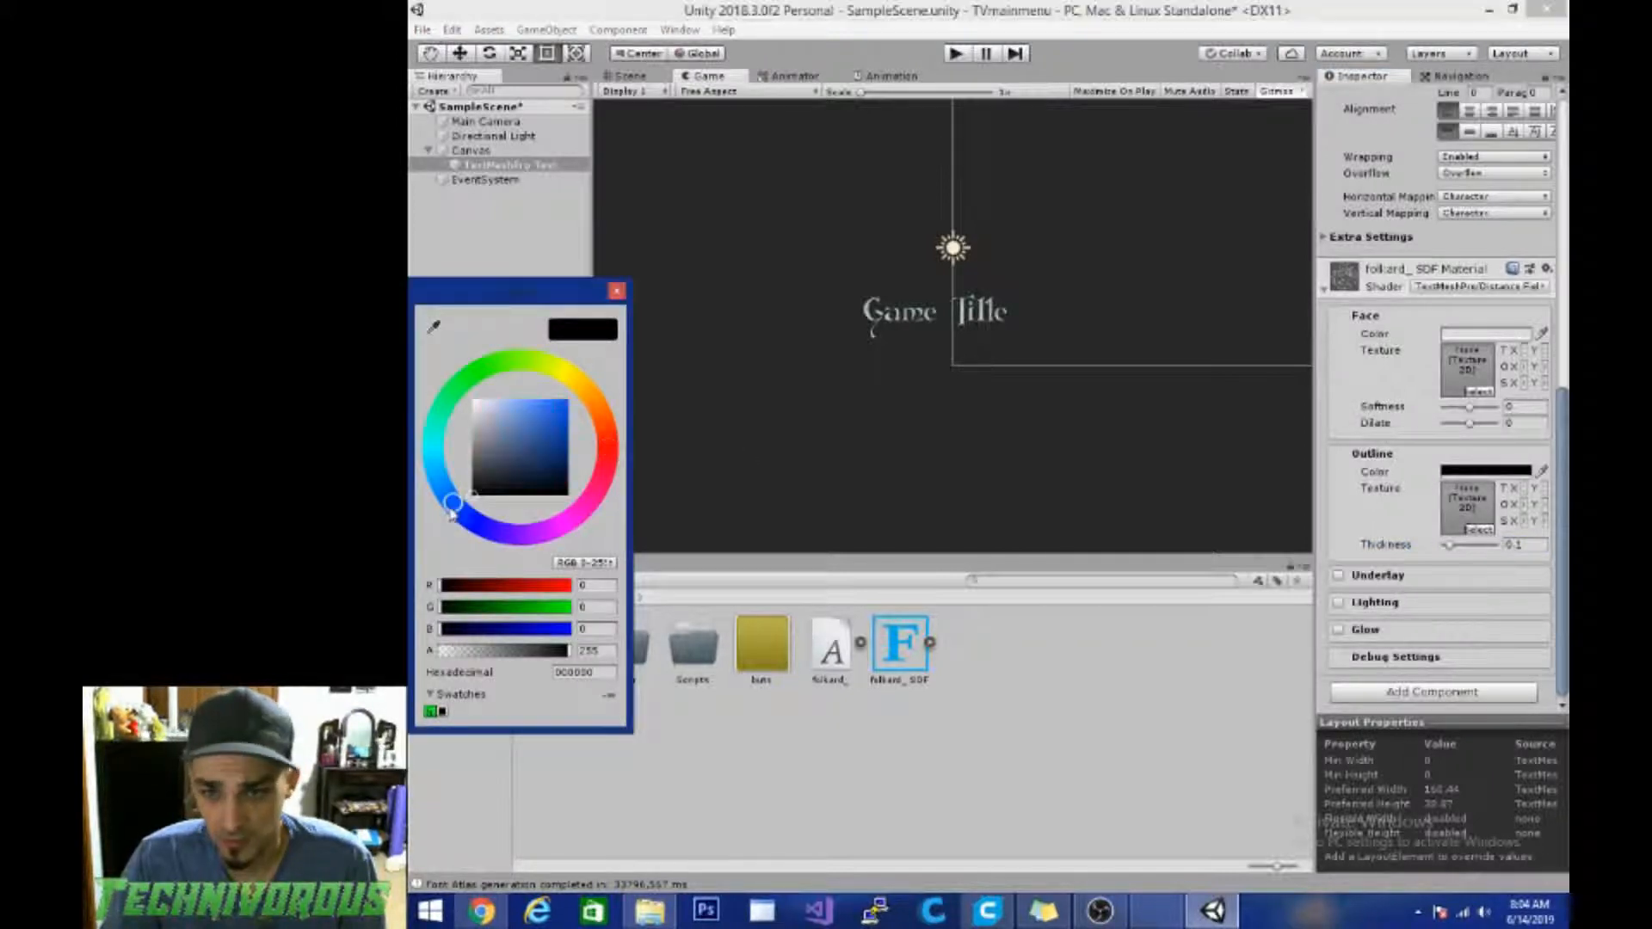
drag(524, 442, 529, 387)
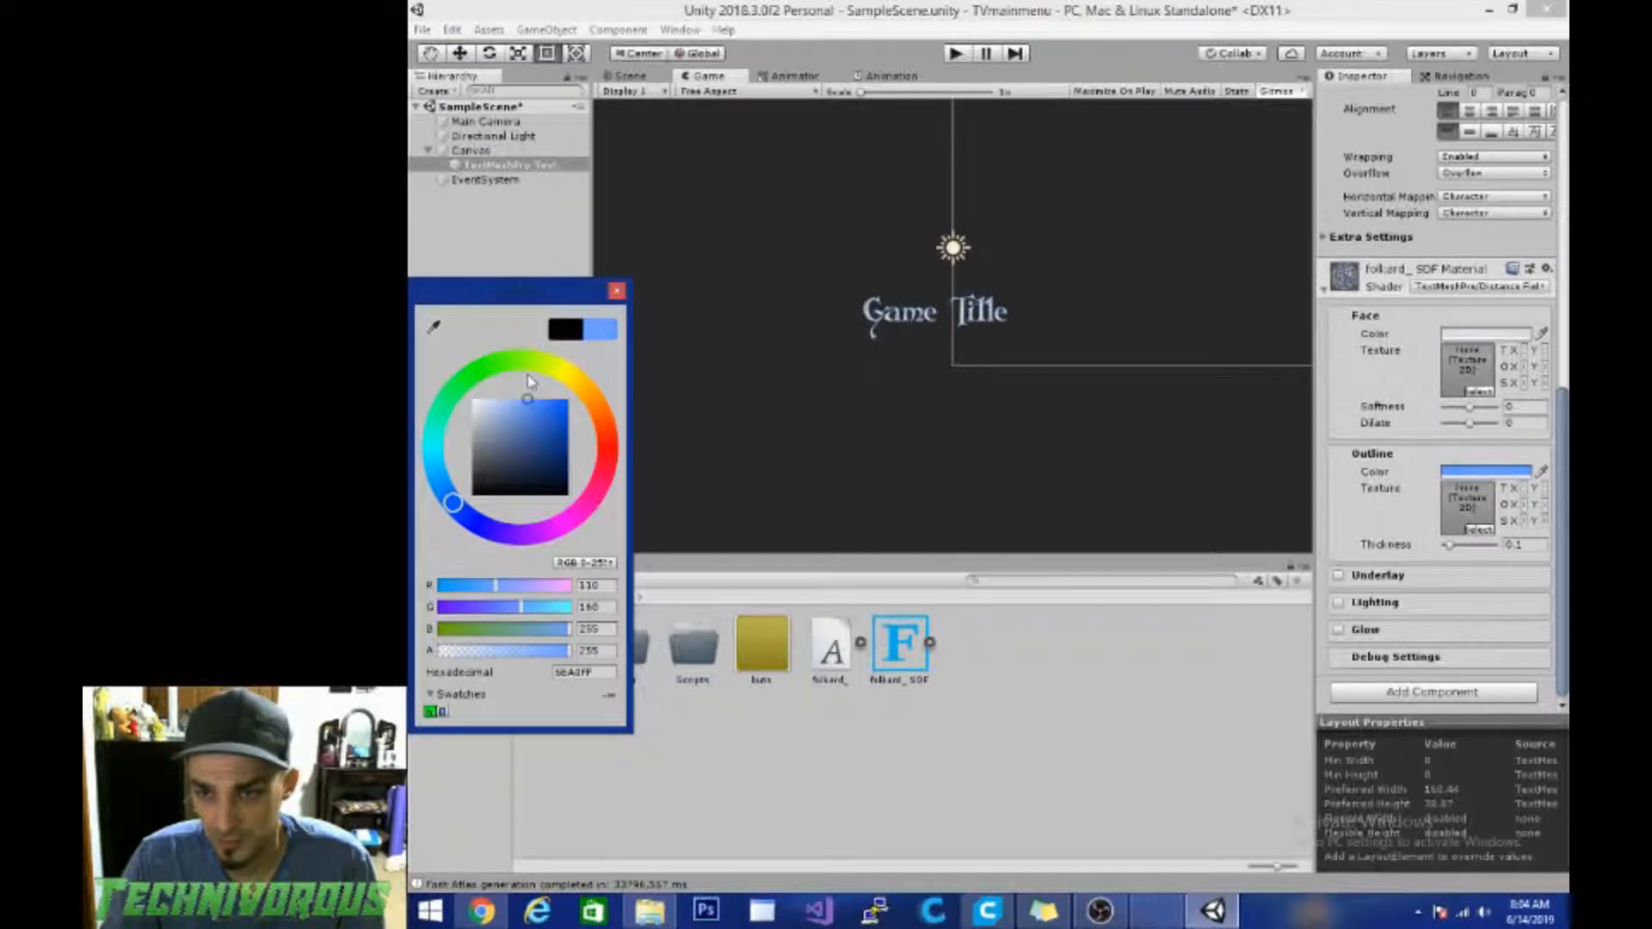
click(933, 486)
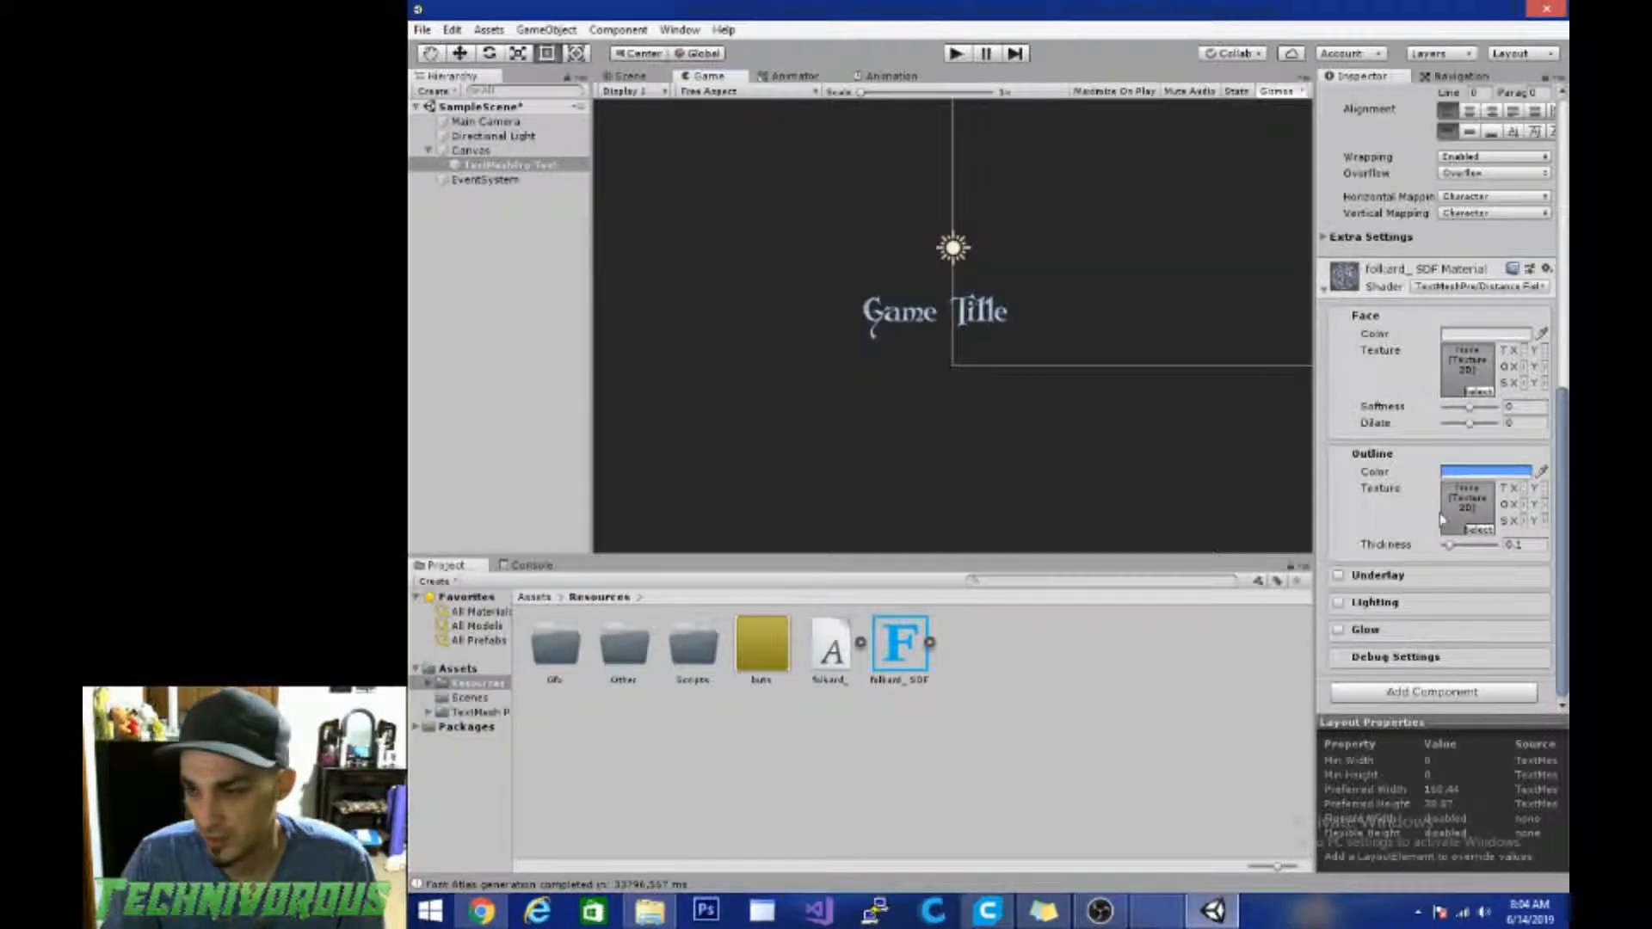
Step: Enable the underlay on the title's material and set its X and Y offsets to -1
click(1338, 575)
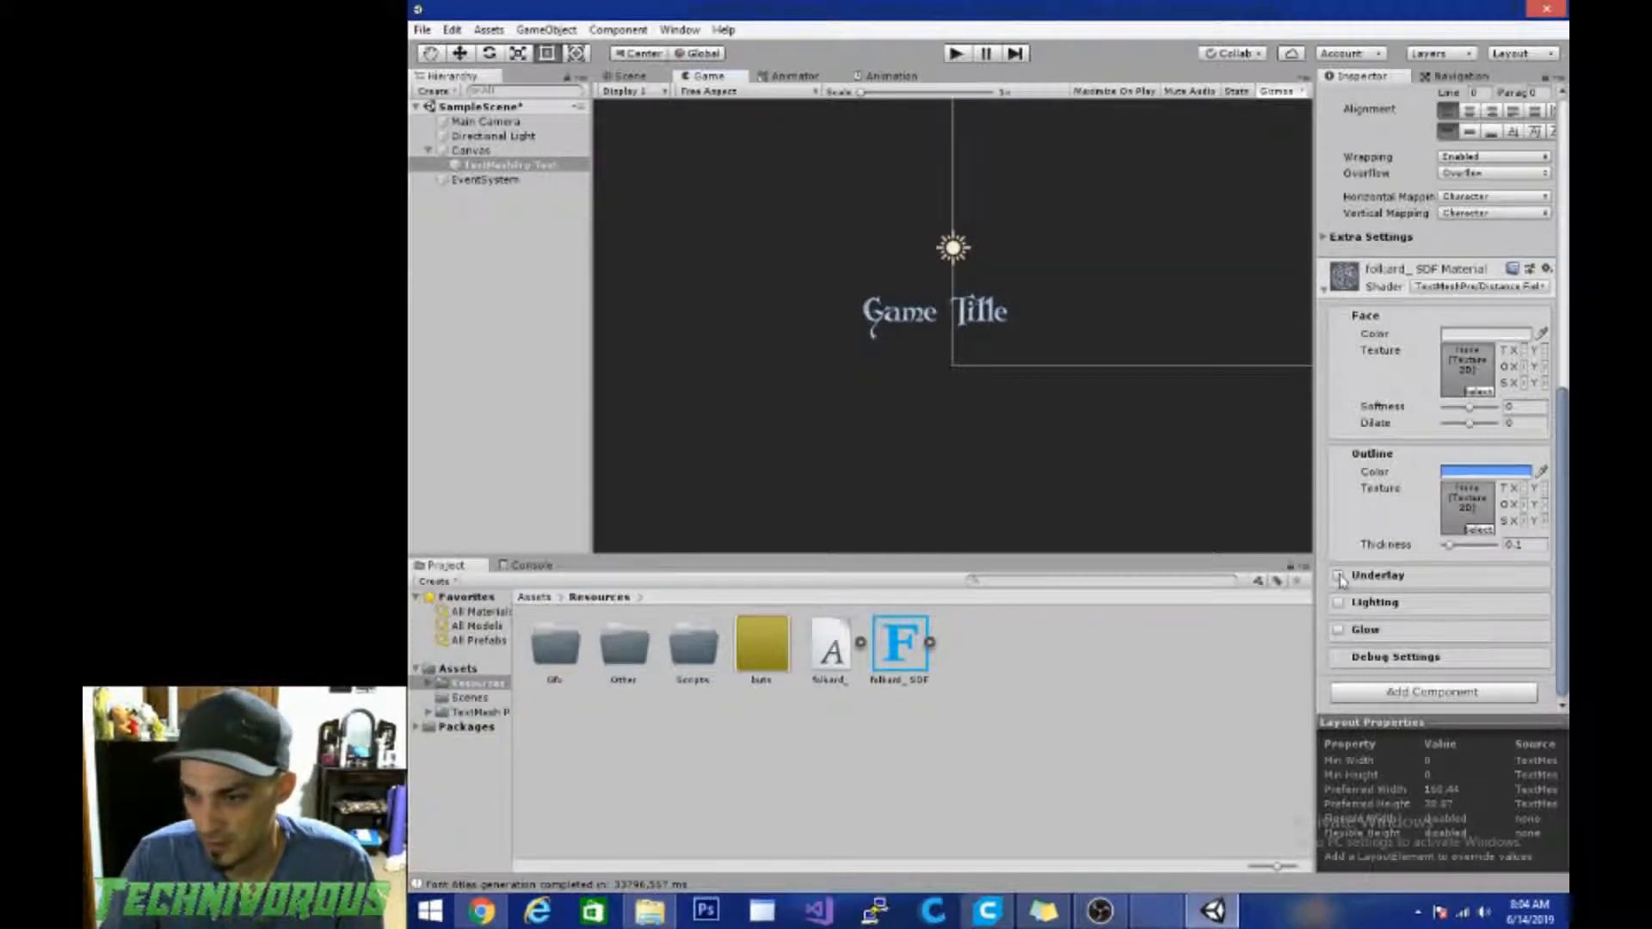
click(1369, 585)
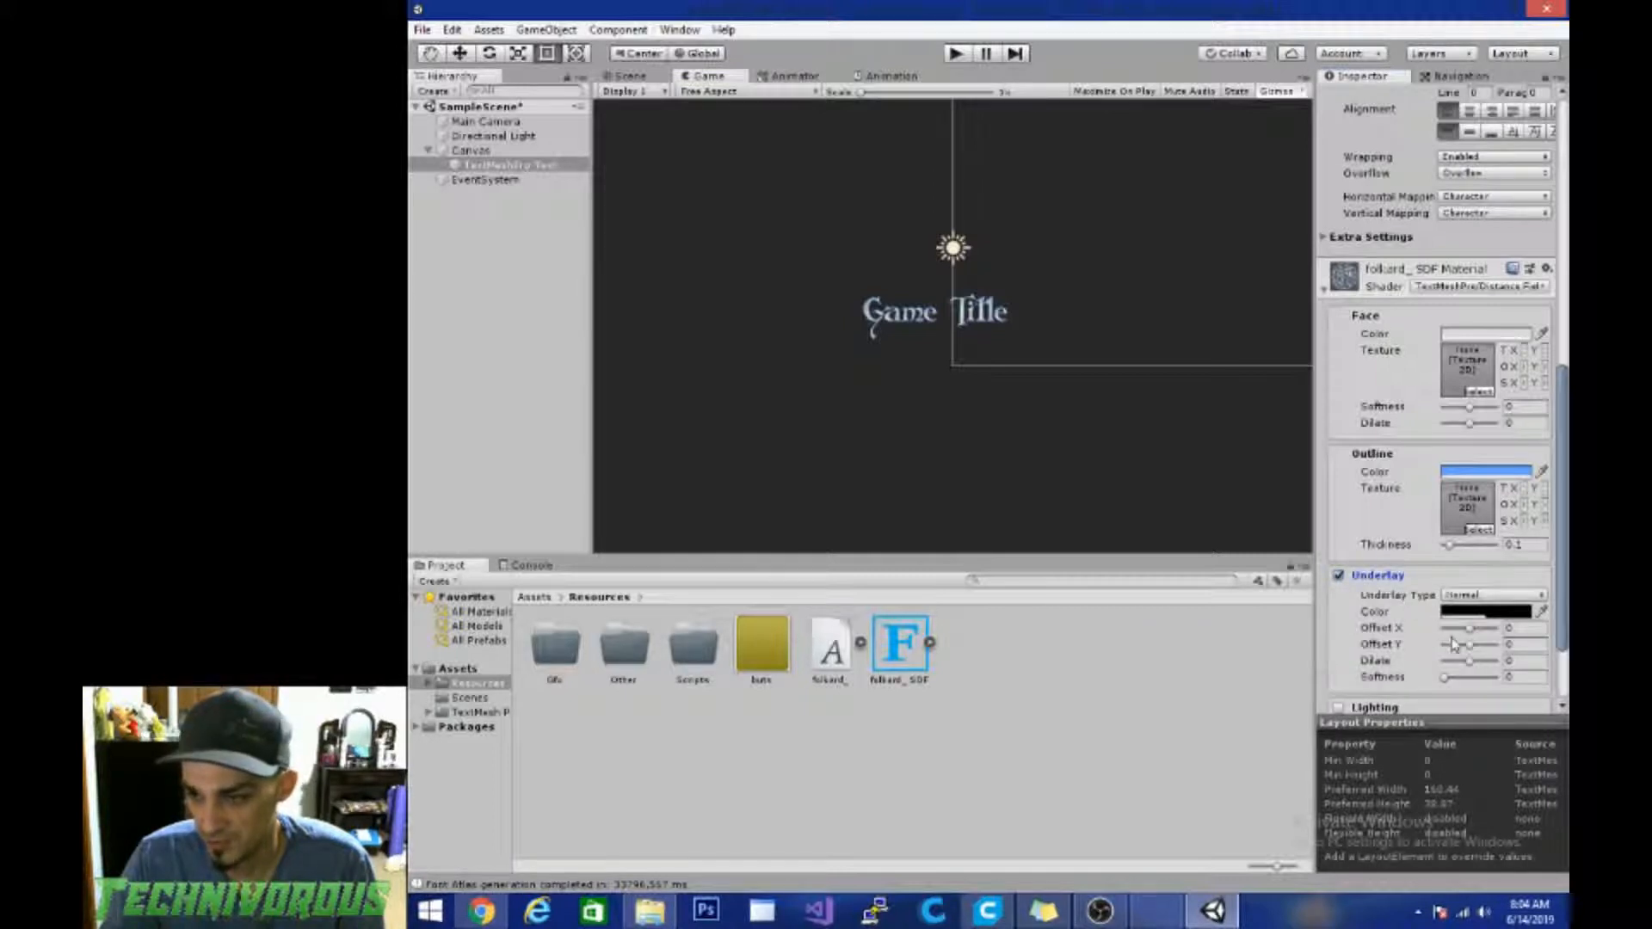
drag(1469, 628, 1406, 649)
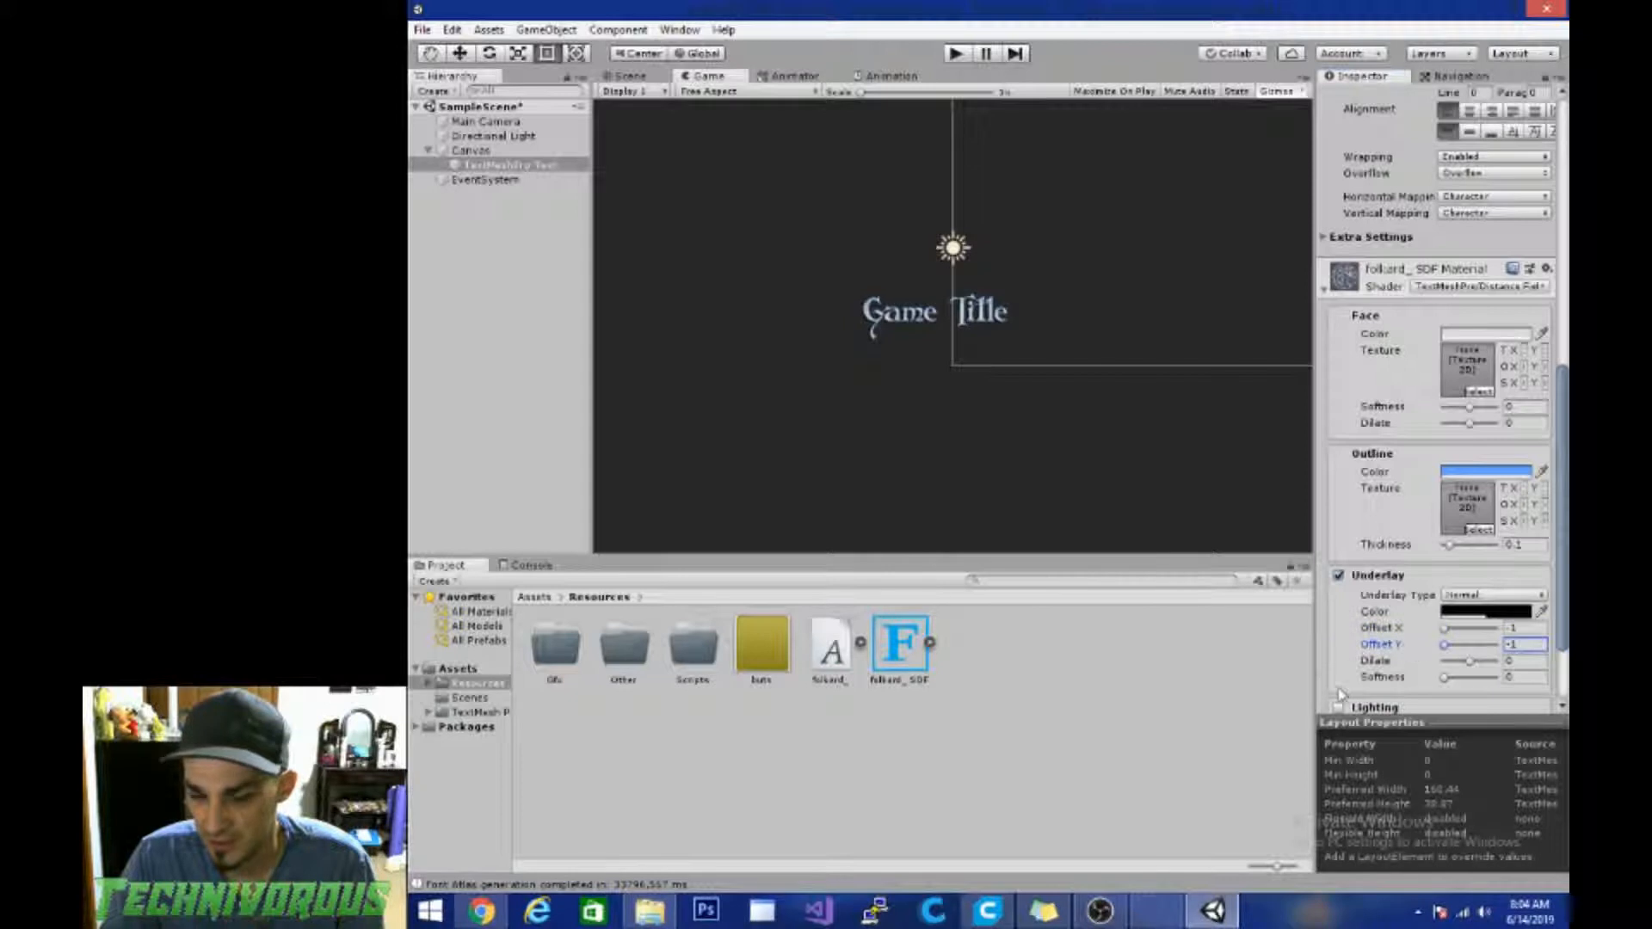
Step: Change the Main Camera's background to dark grey 494747, after trying a mid grey
click(471, 121)
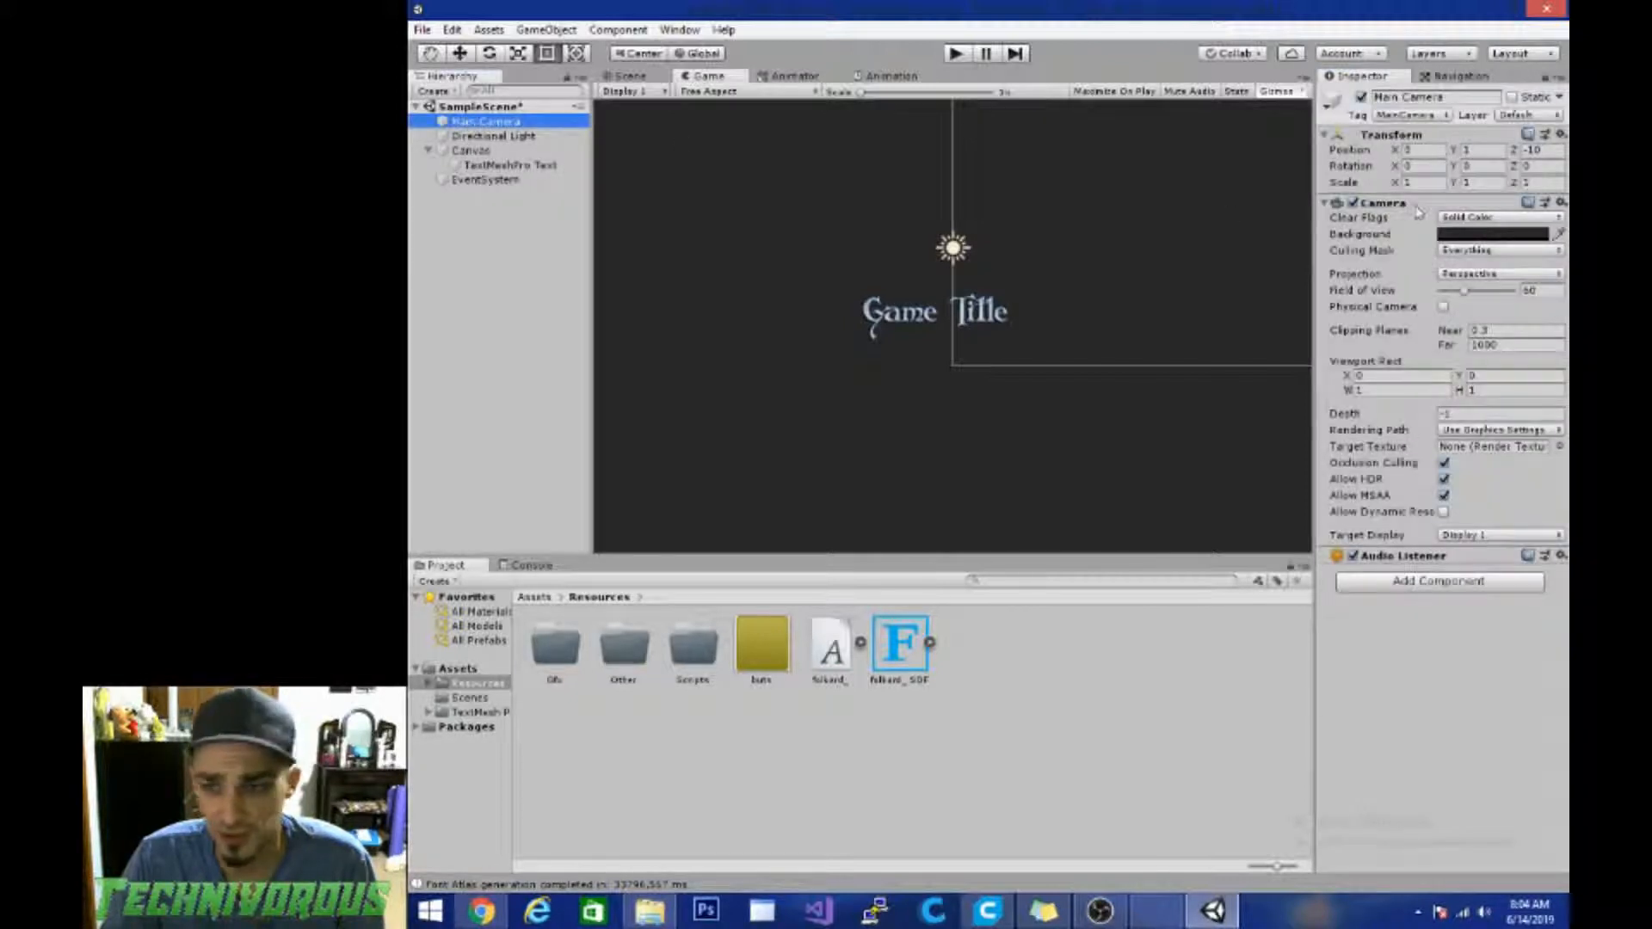
click(1488, 235)
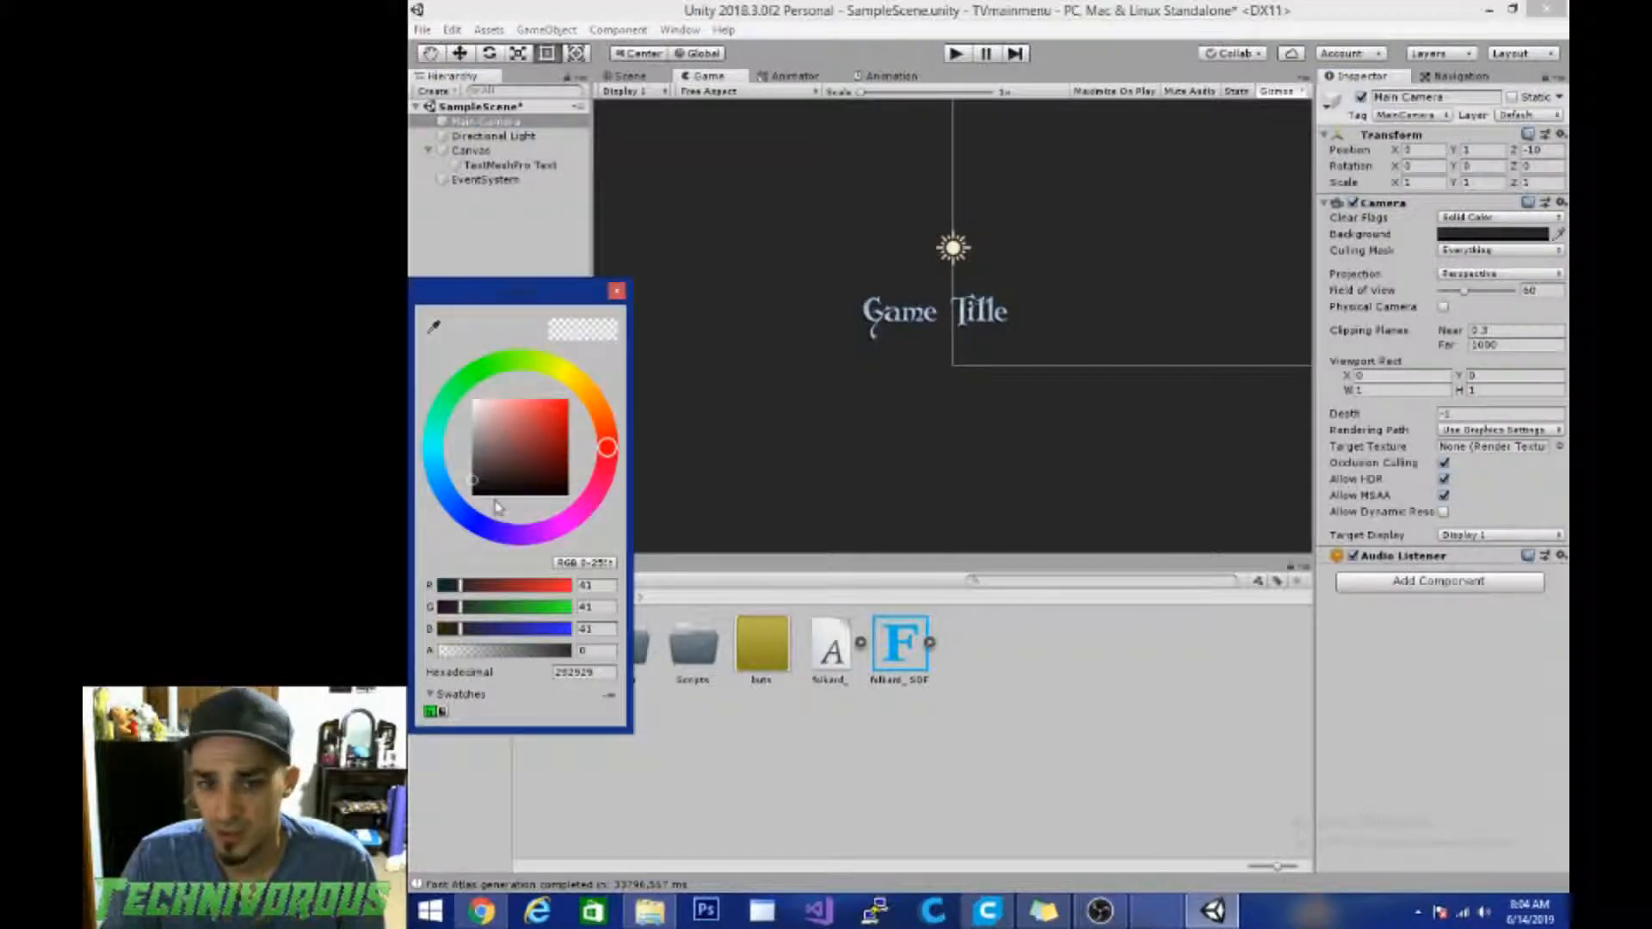
mouse_move(481, 447)
mouse_down()
mouse_move(474, 436)
mouse_move(473, 454)
mouse_up()
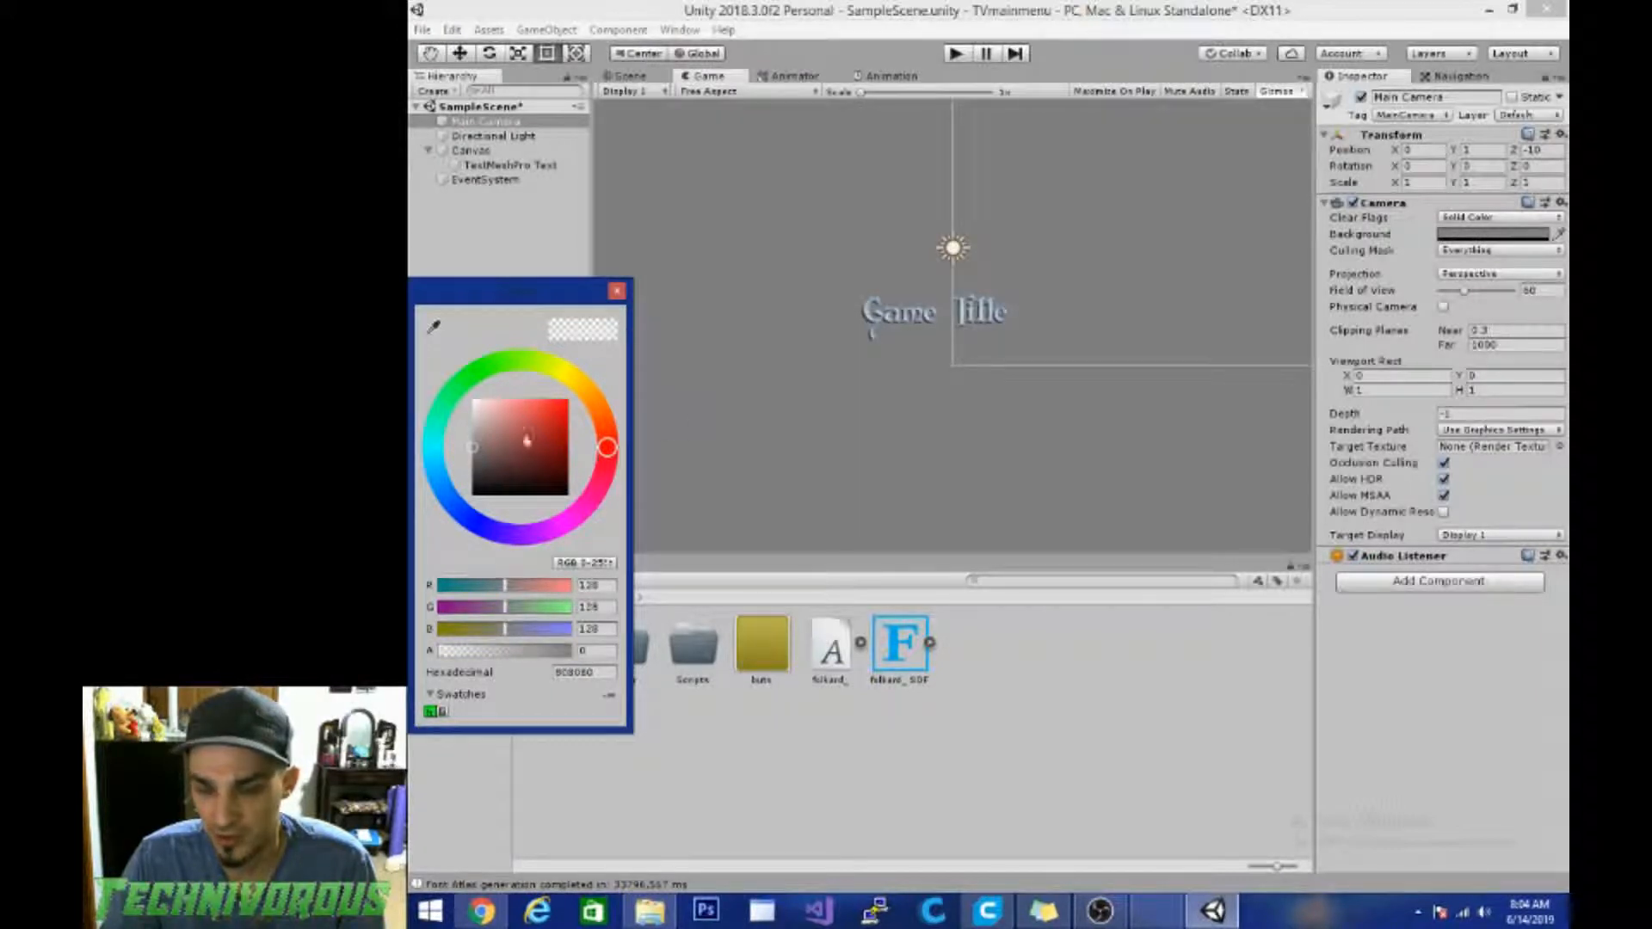
drag(474, 465, 477, 476)
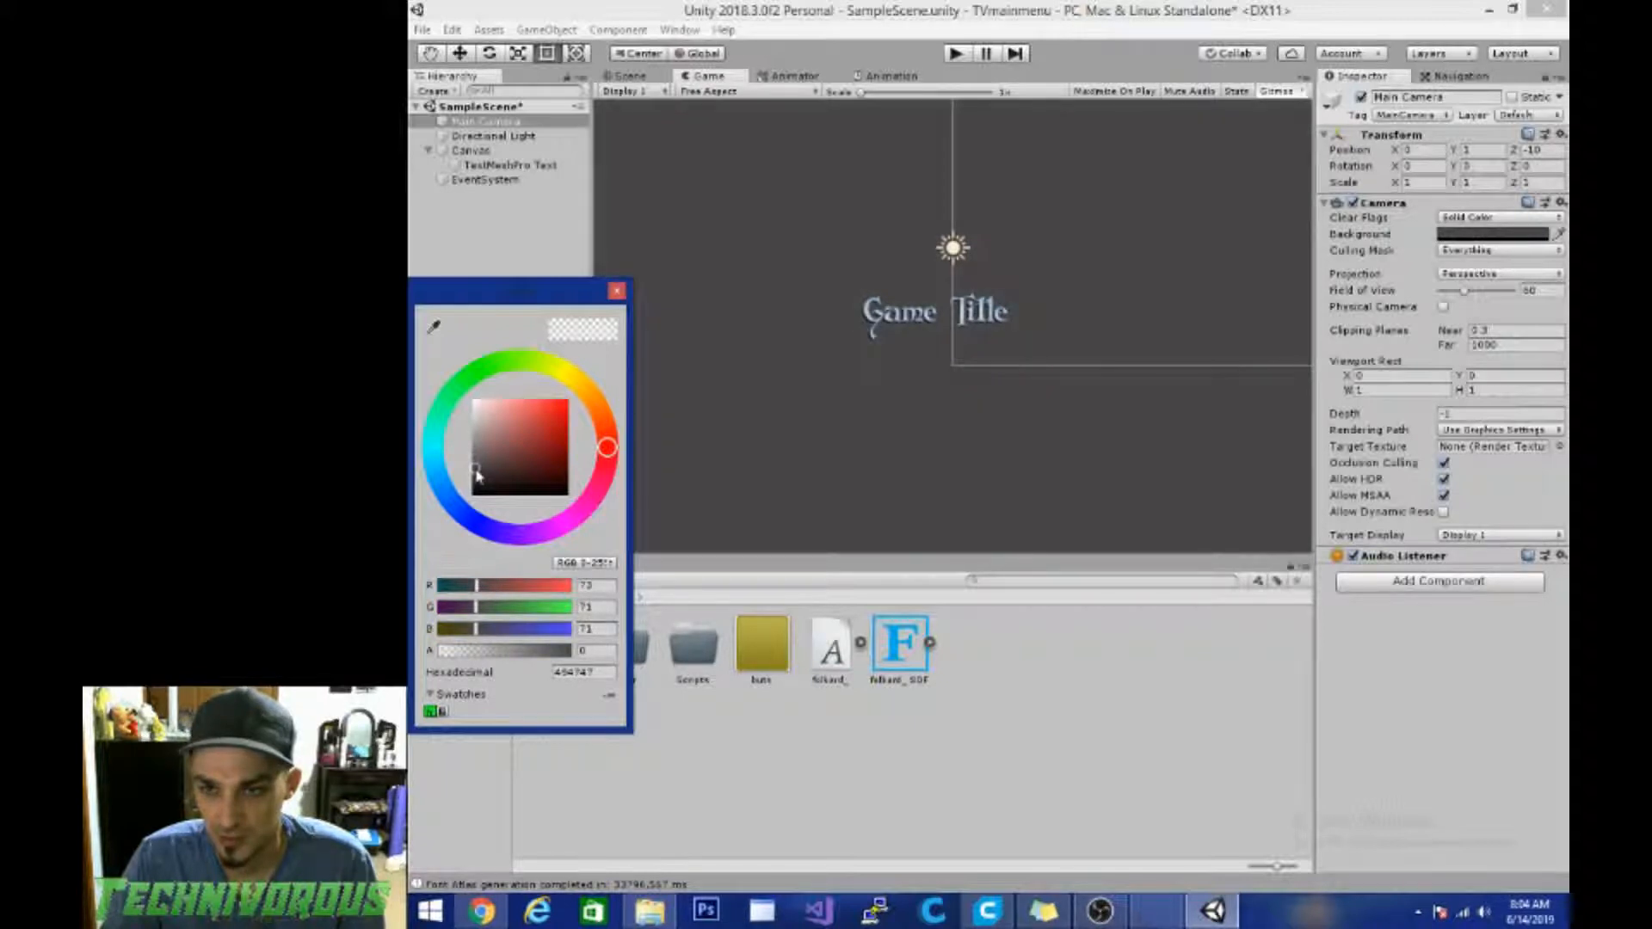
click(879, 418)
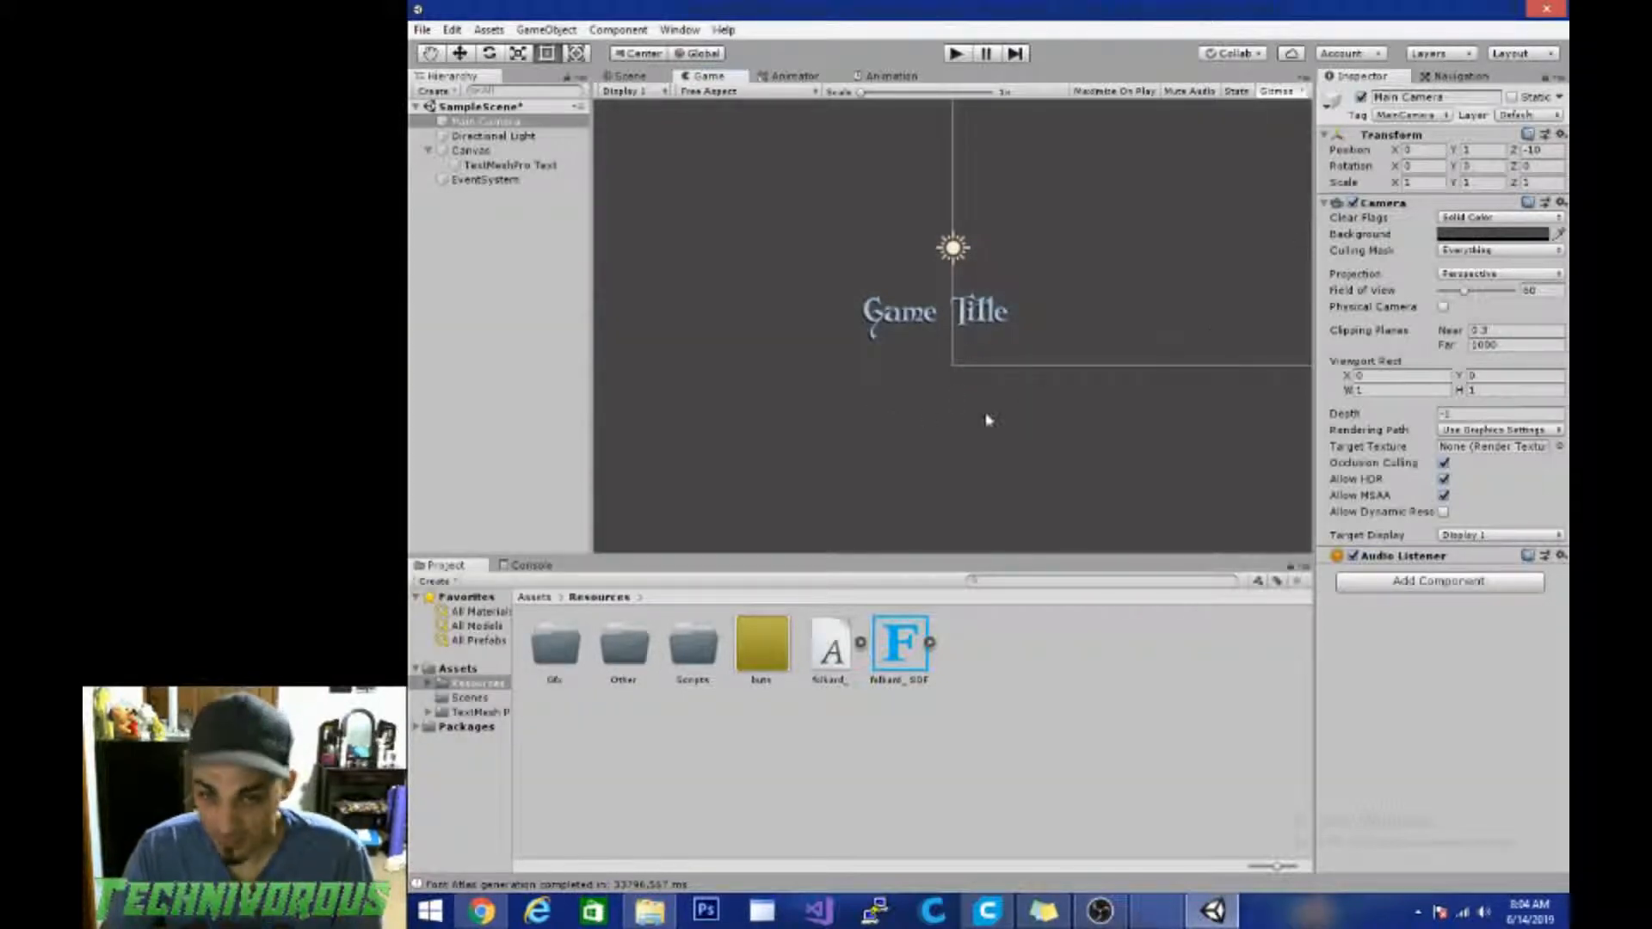
Step: Stretch the title's text box across the full top edge of the canvas, about 793 wide and 164 high
click(625, 77)
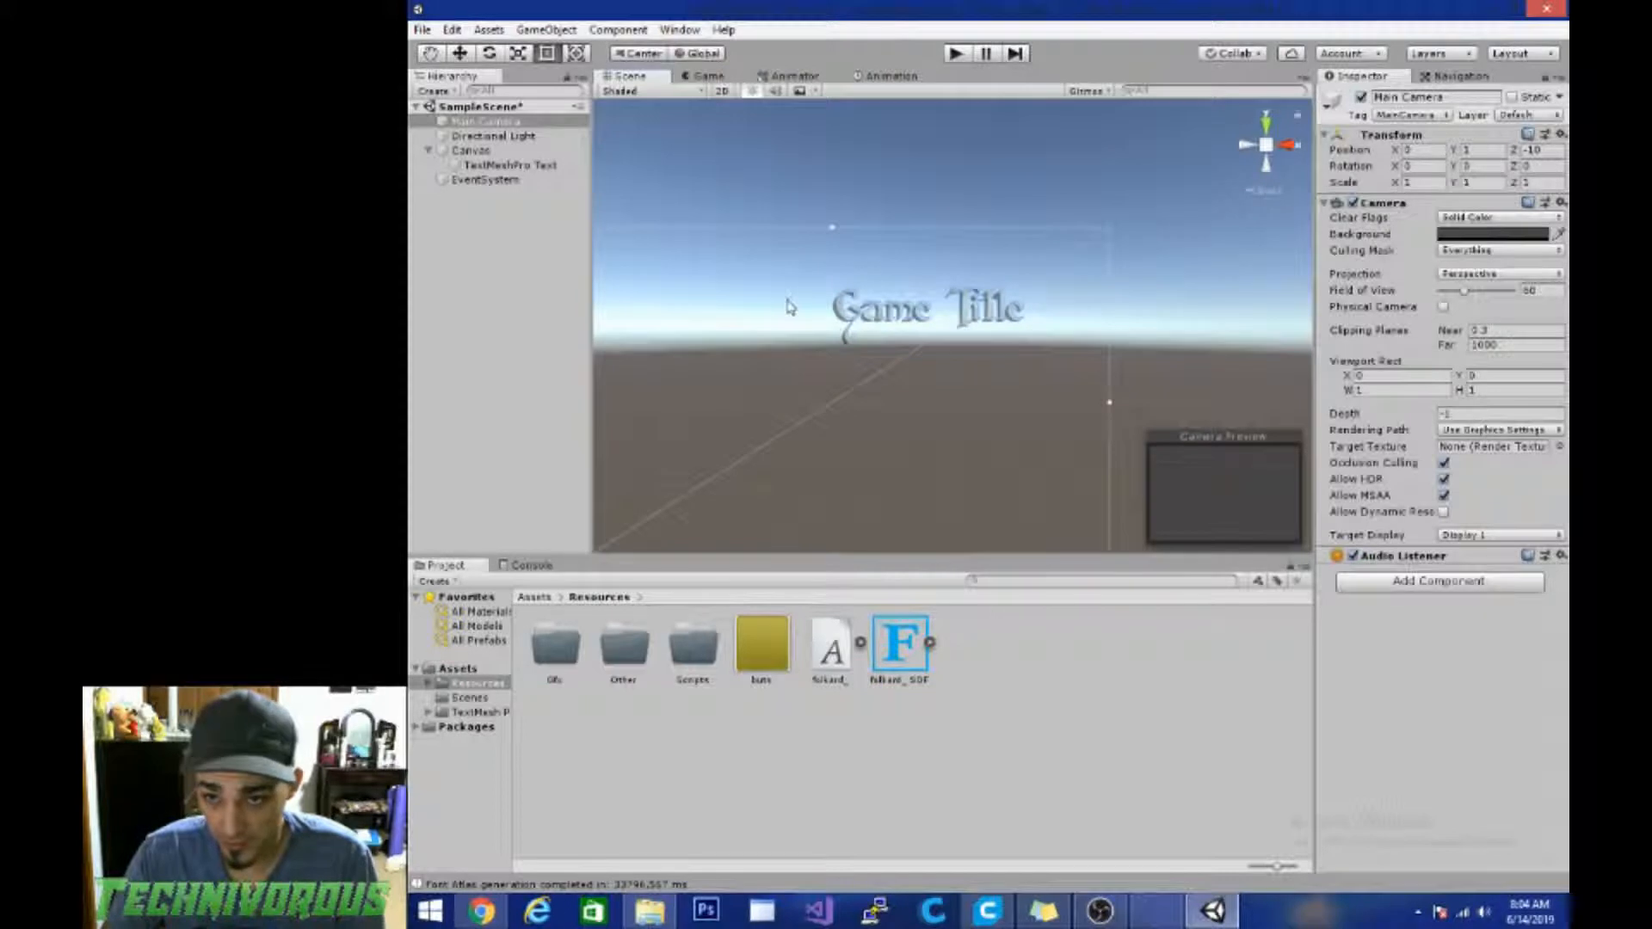
scroll(921, 349, down, 5)
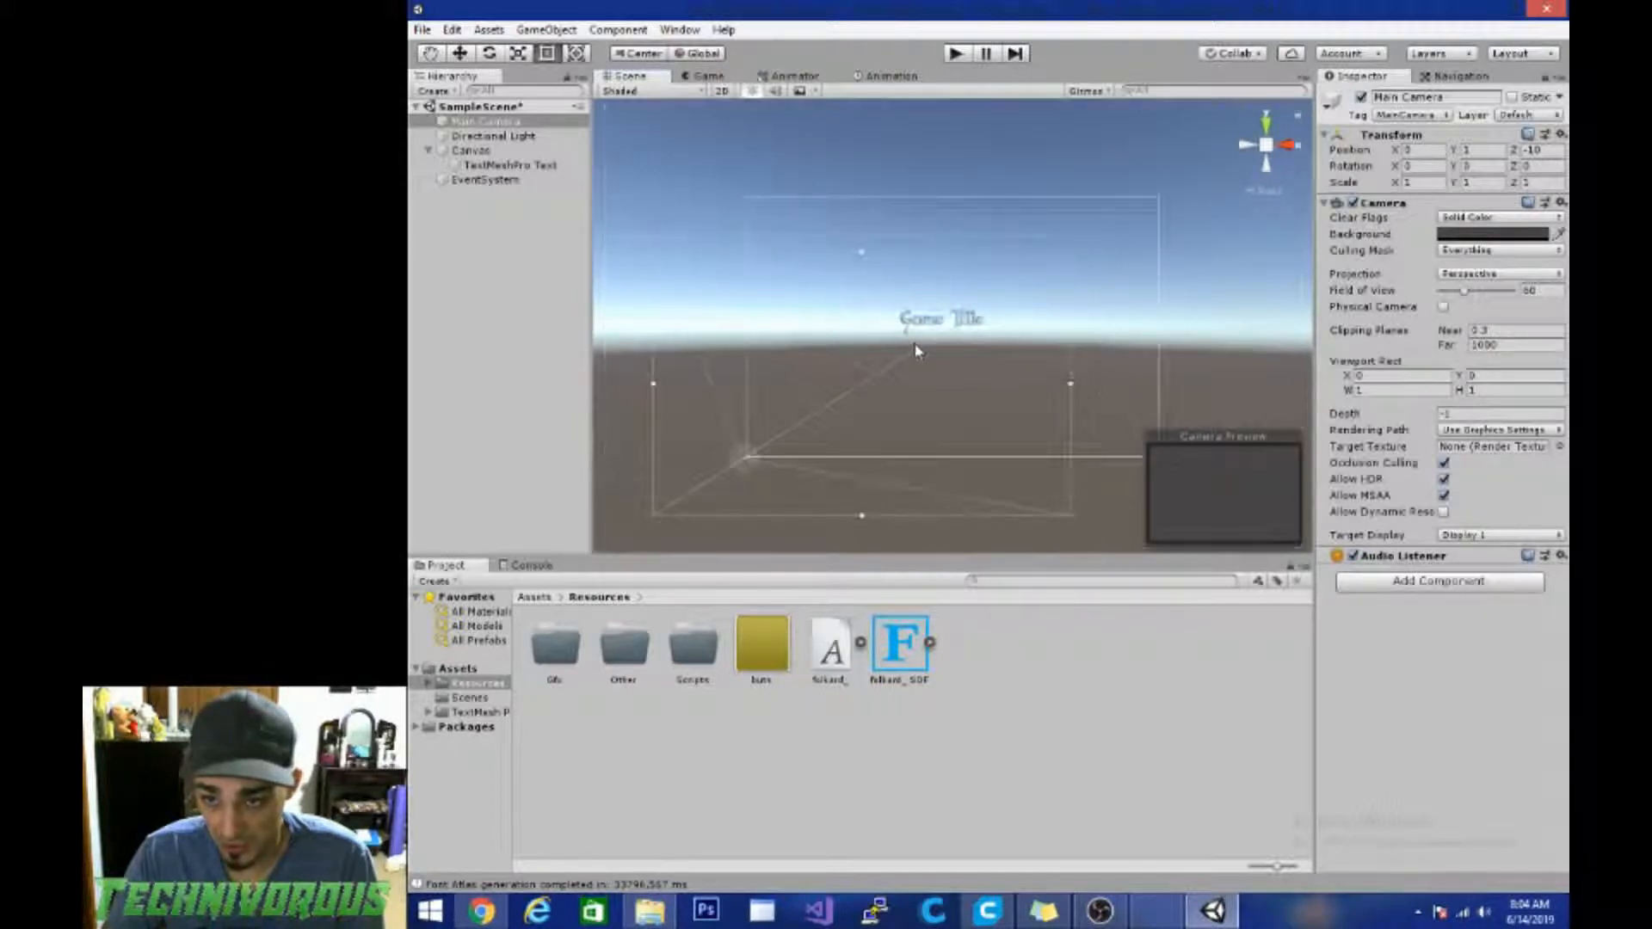
click(484, 165)
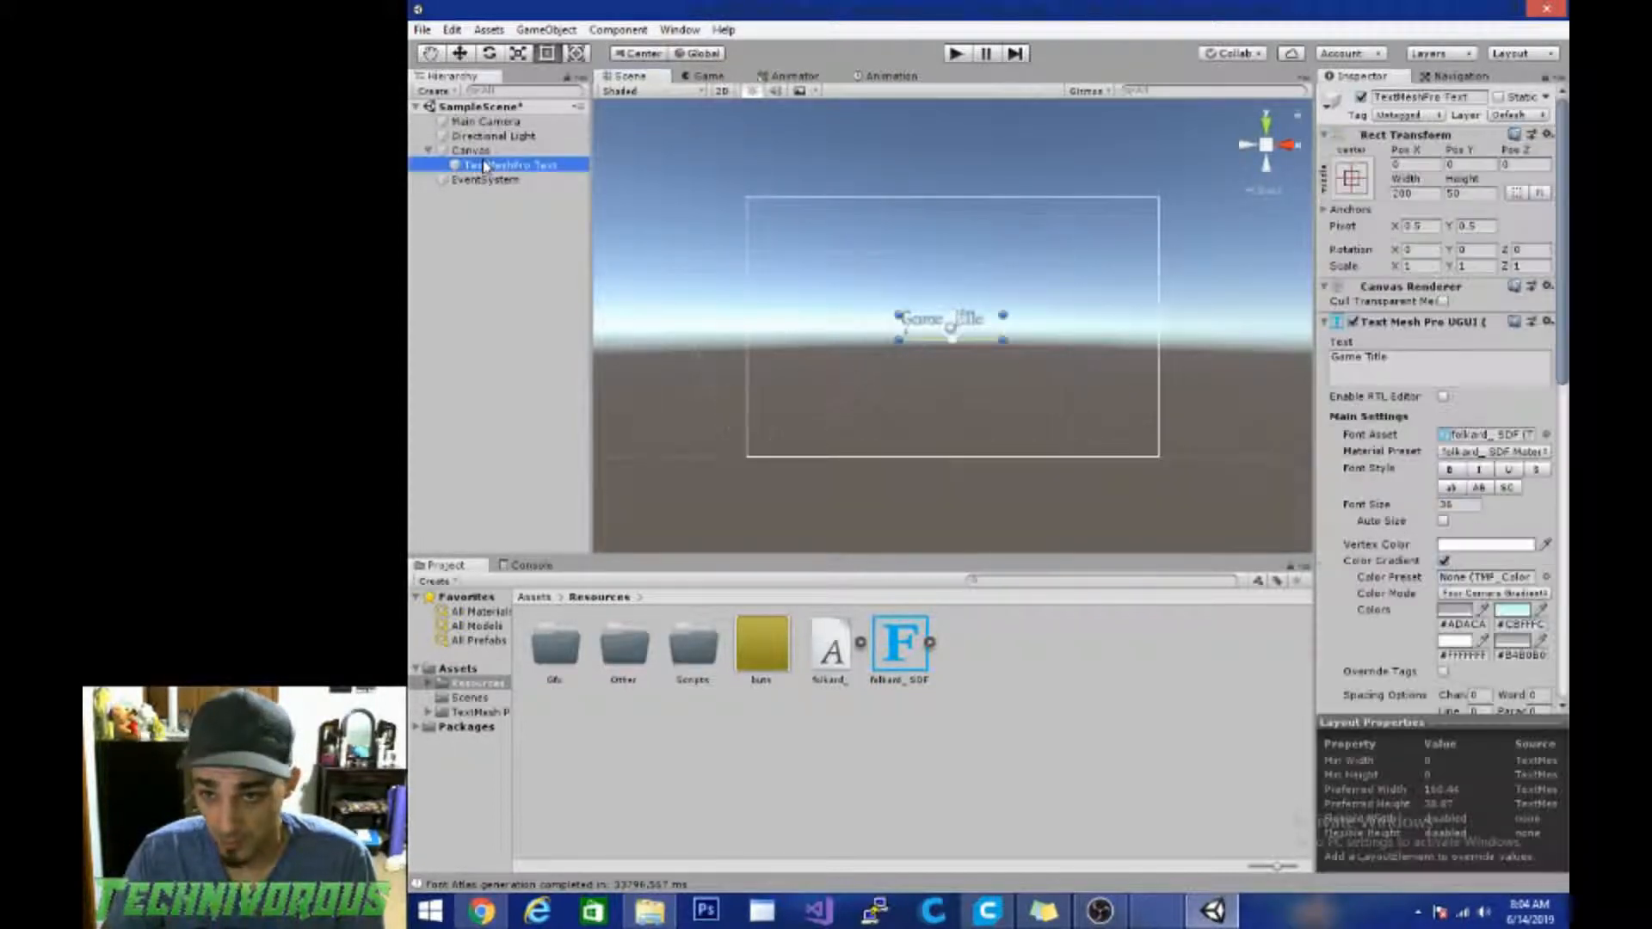
drag(898, 314, 744, 254)
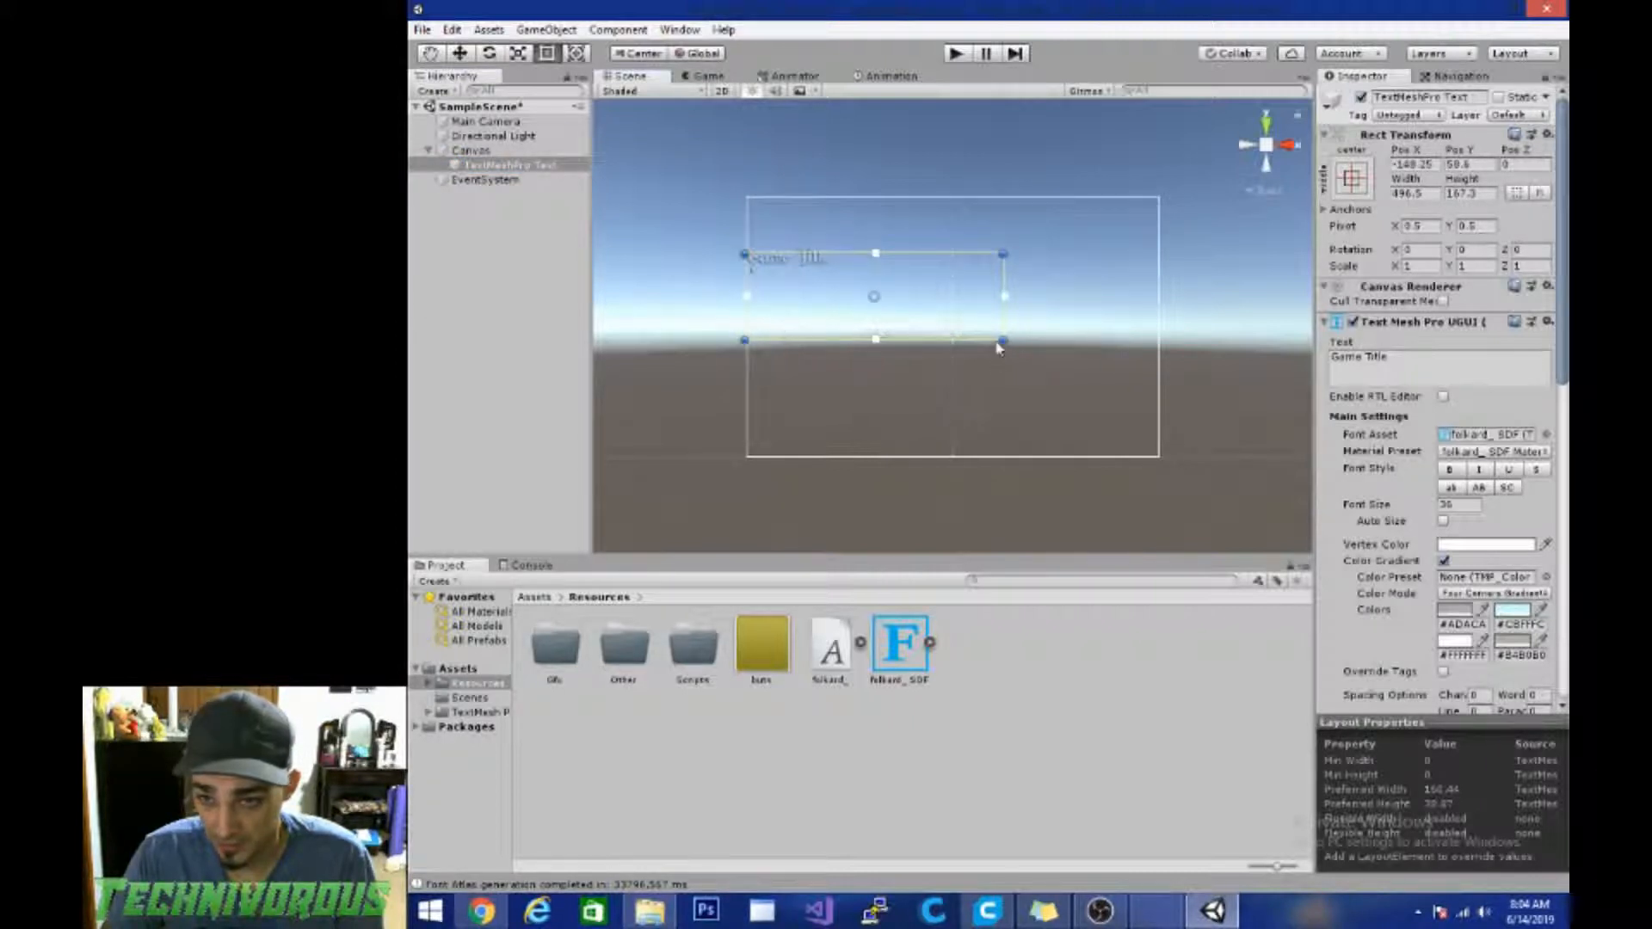
drag(1002, 337, 1161, 187)
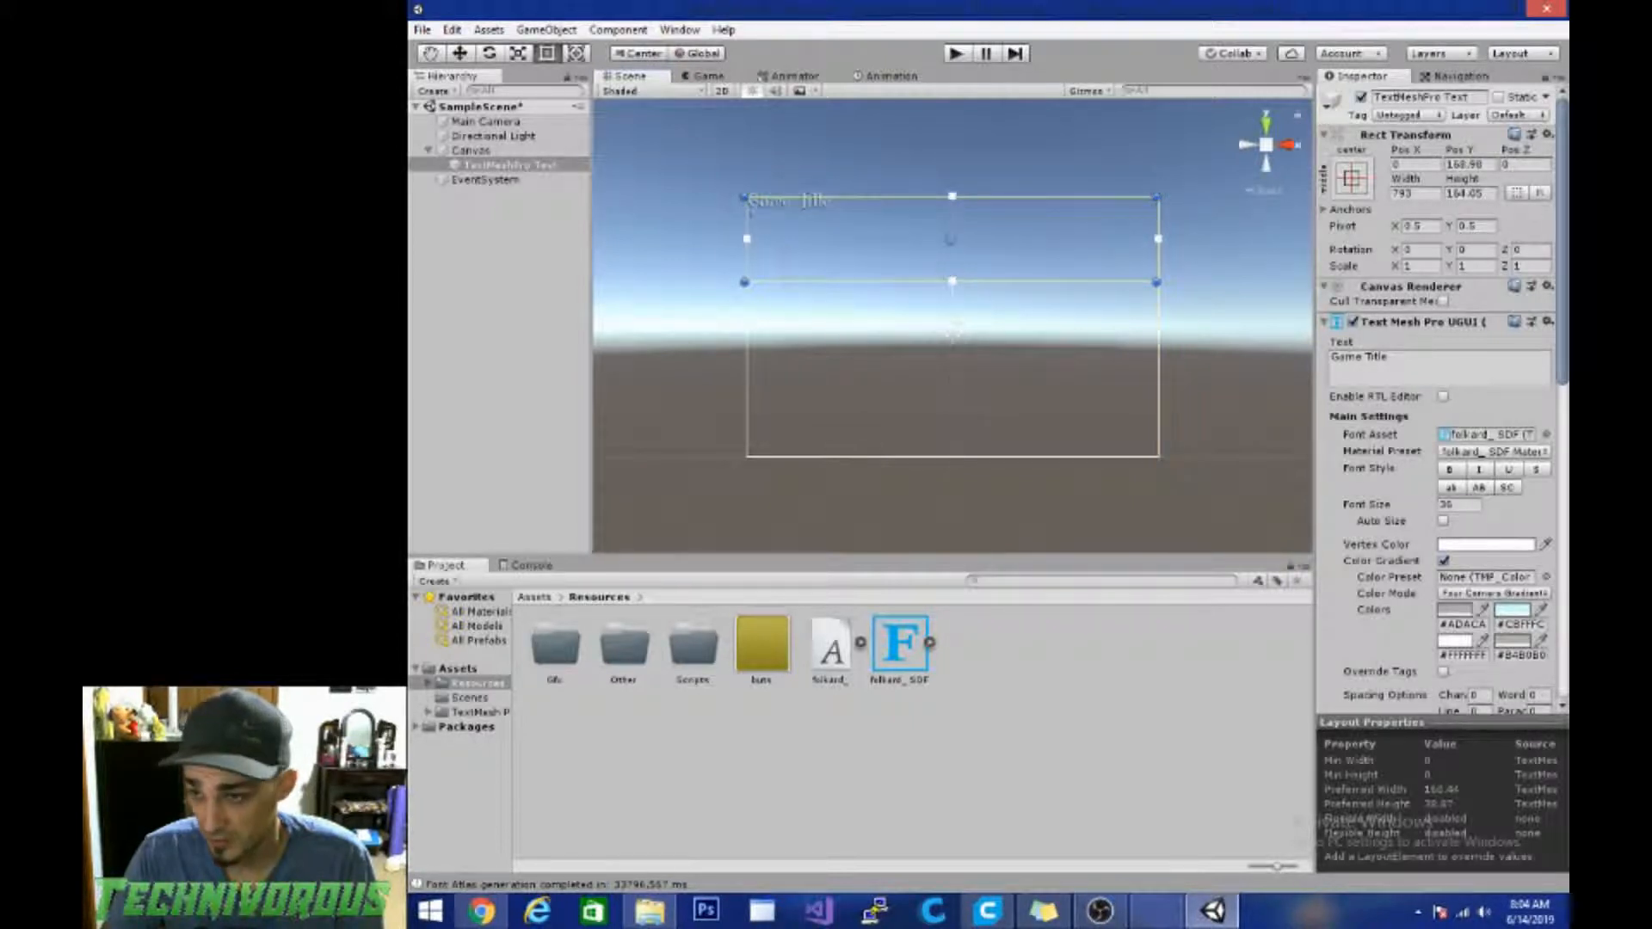
Step: Set the title's font size to 72, centre it horizontally and vertically in its box, and check it in the Game view
double_click(1460, 504)
text(7)
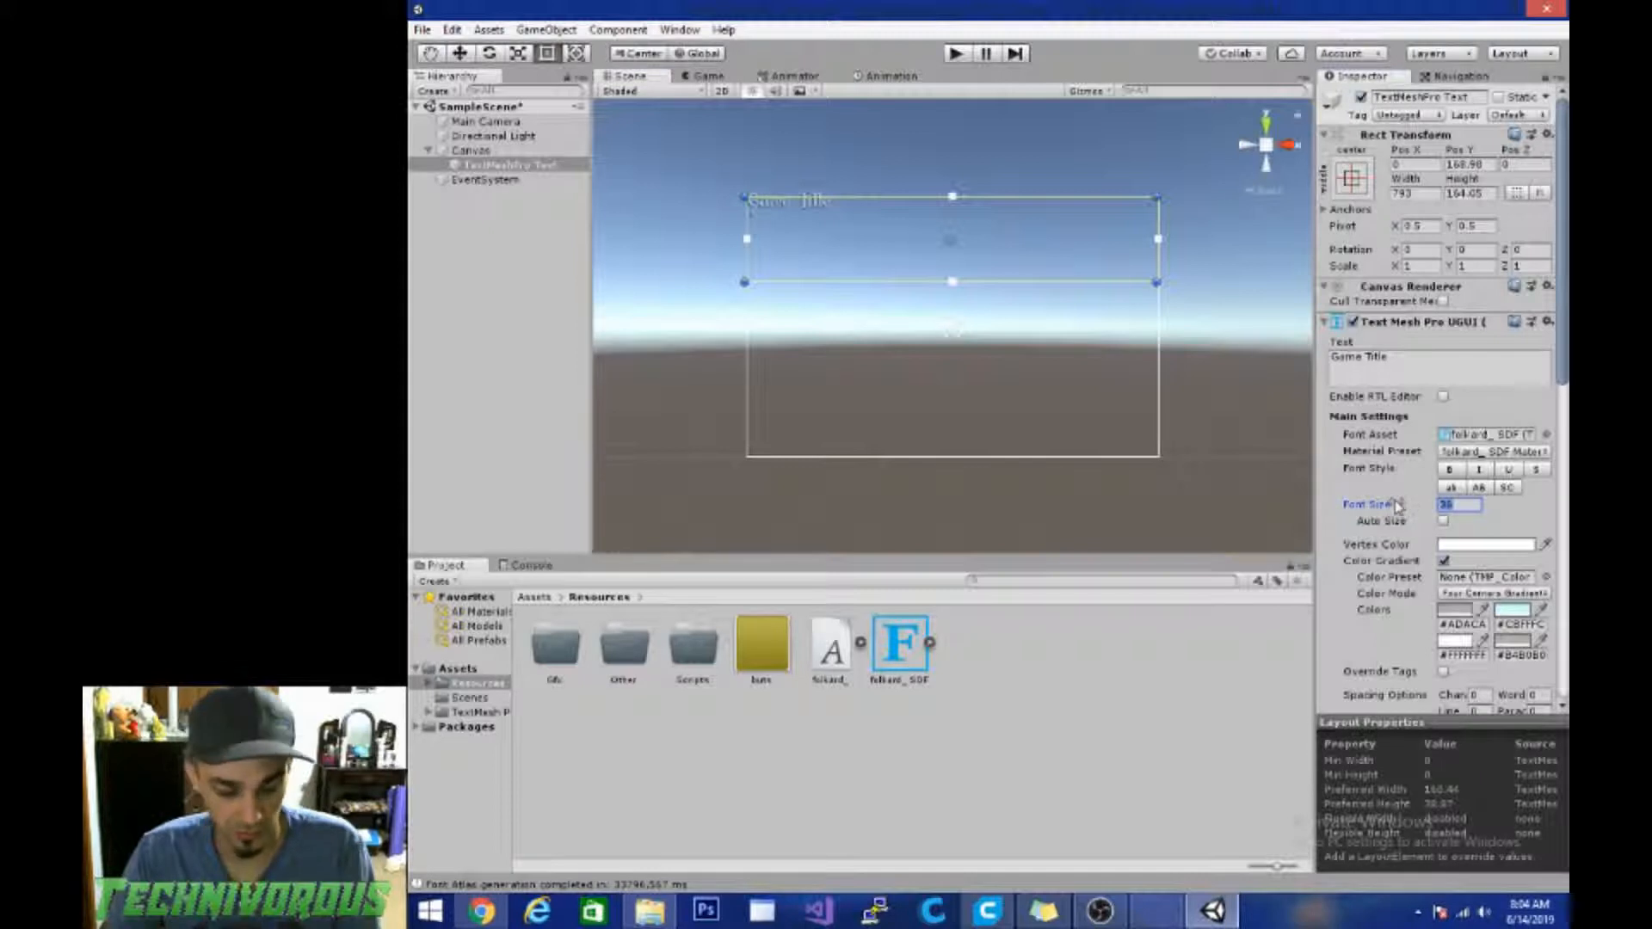
text(2)
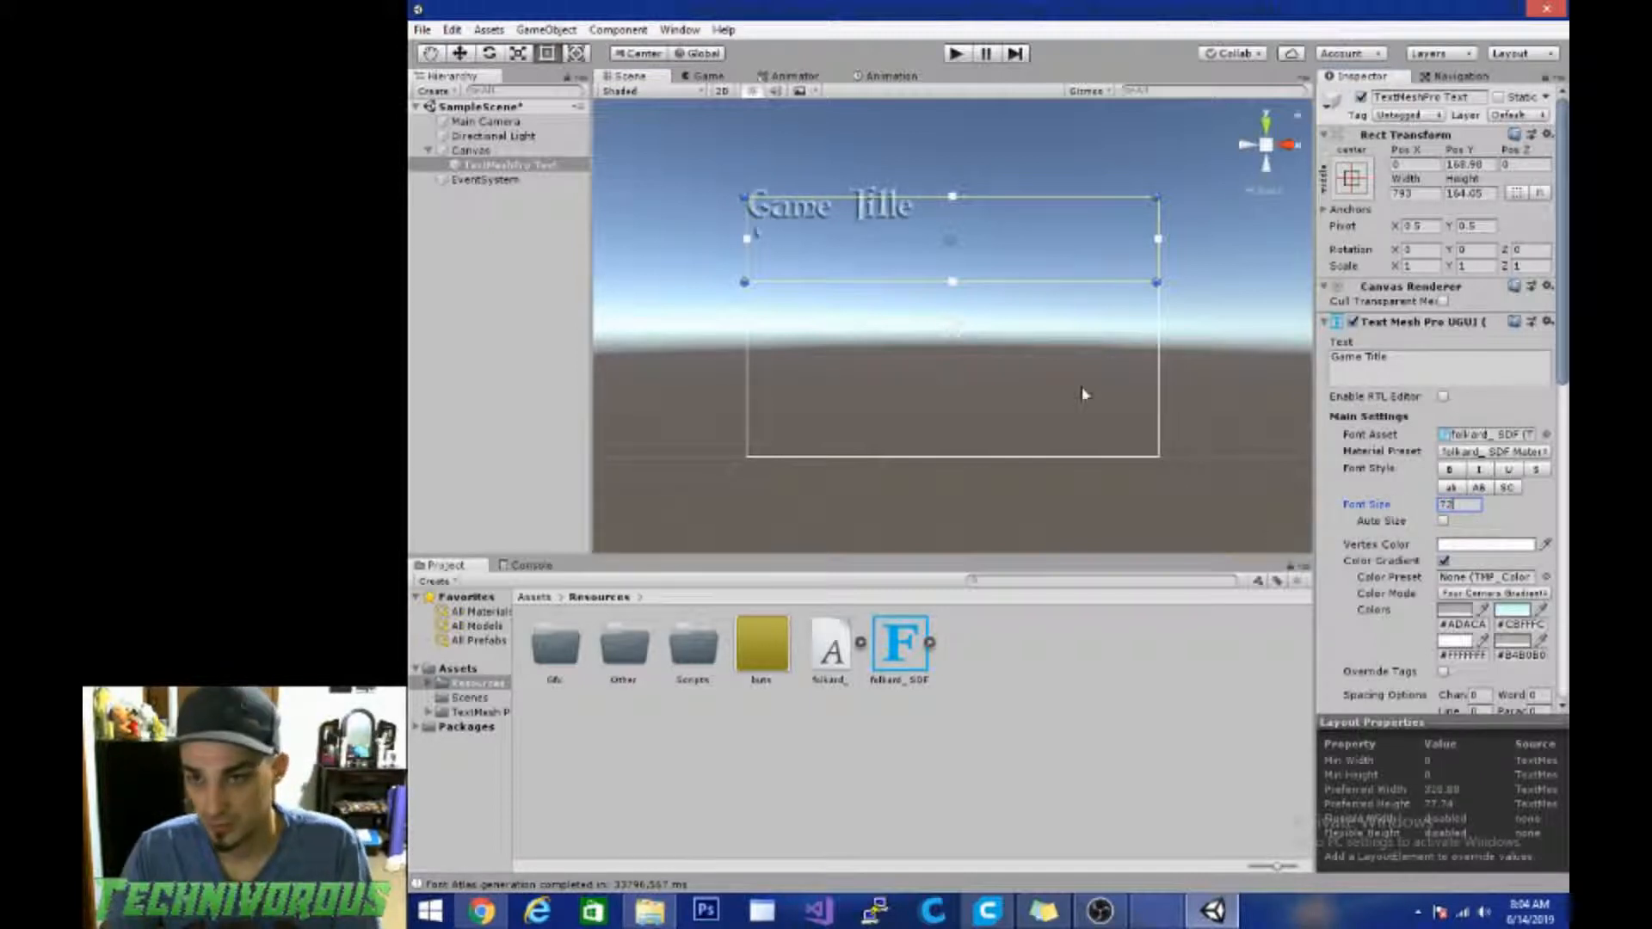
scroll(1480, 516, down, 5)
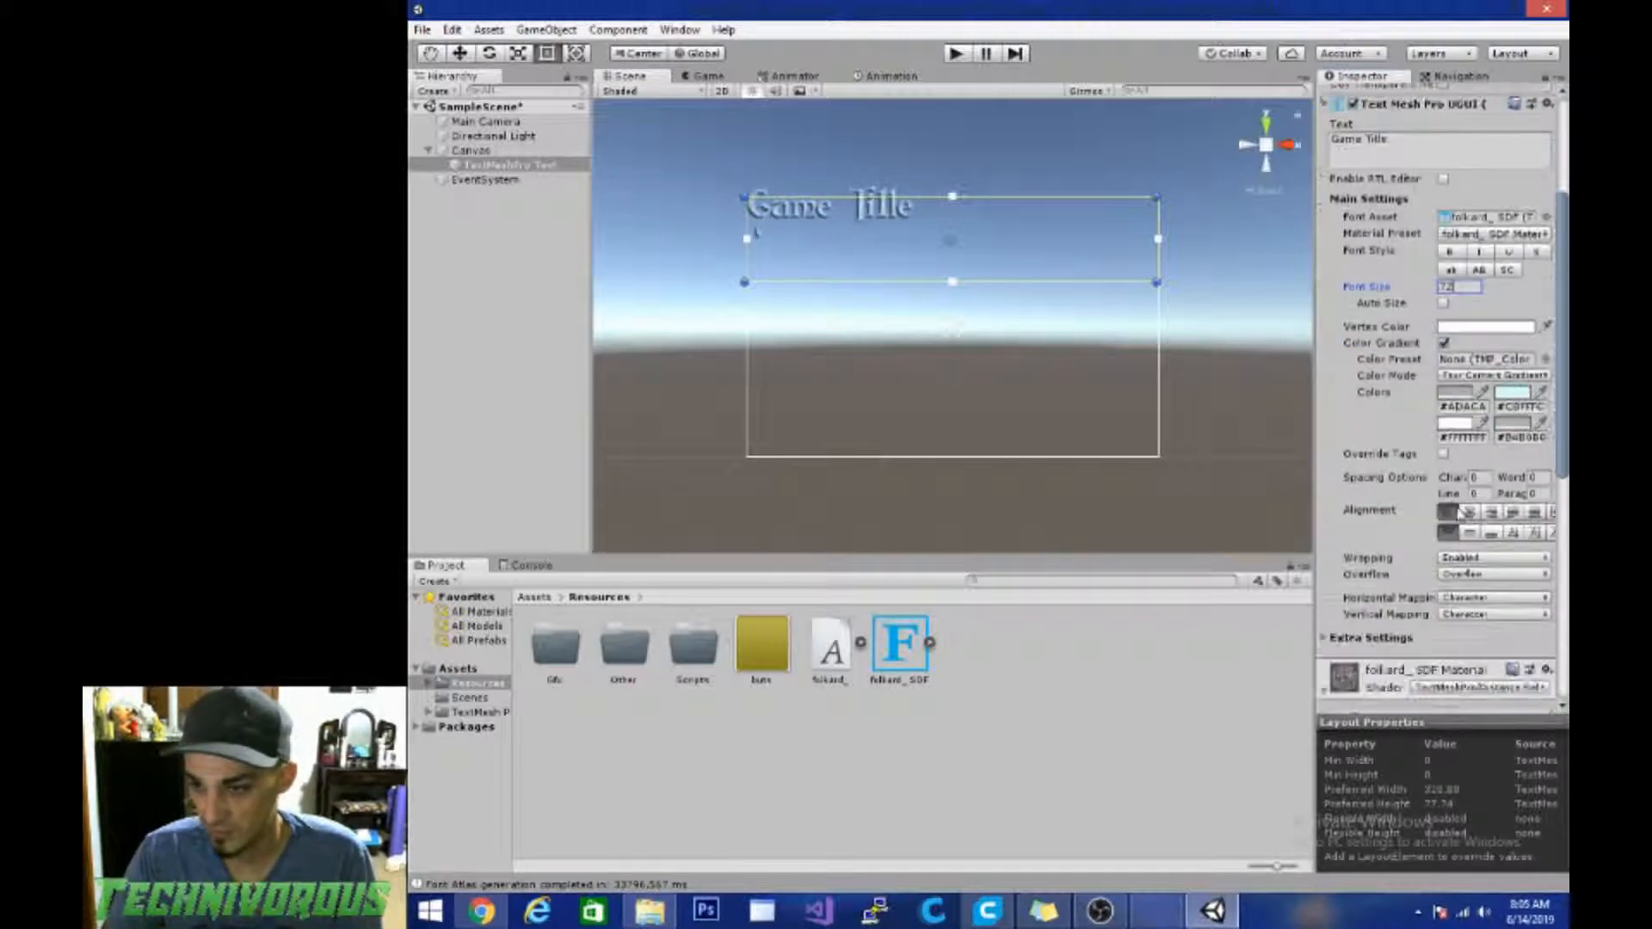
click(1468, 512)
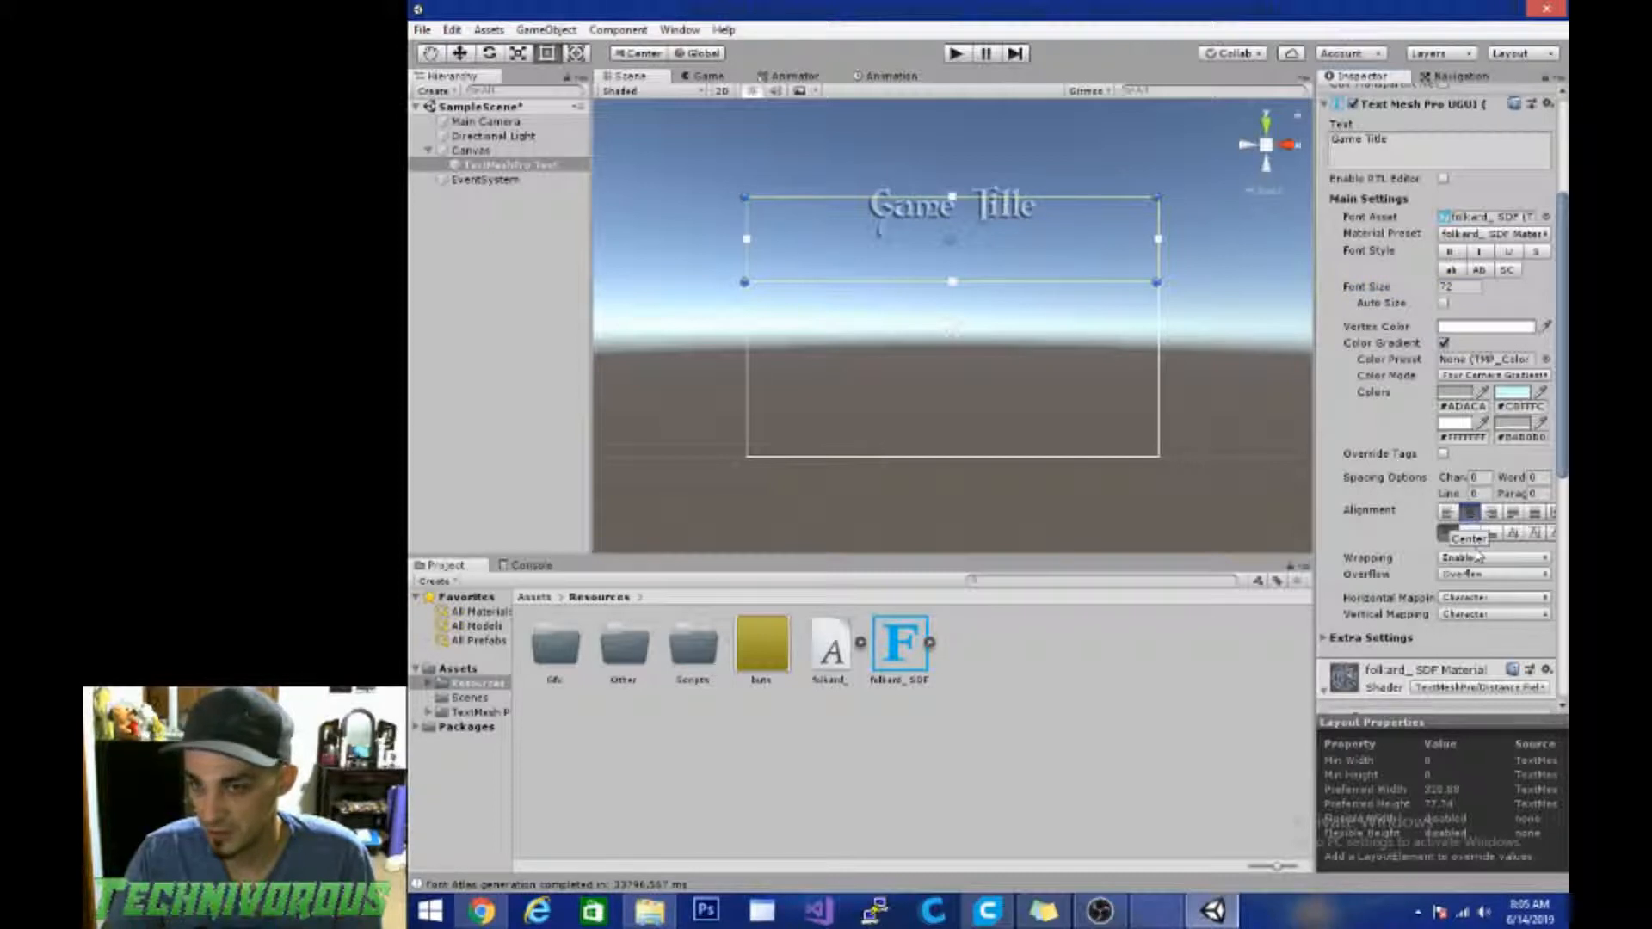
click(1469, 534)
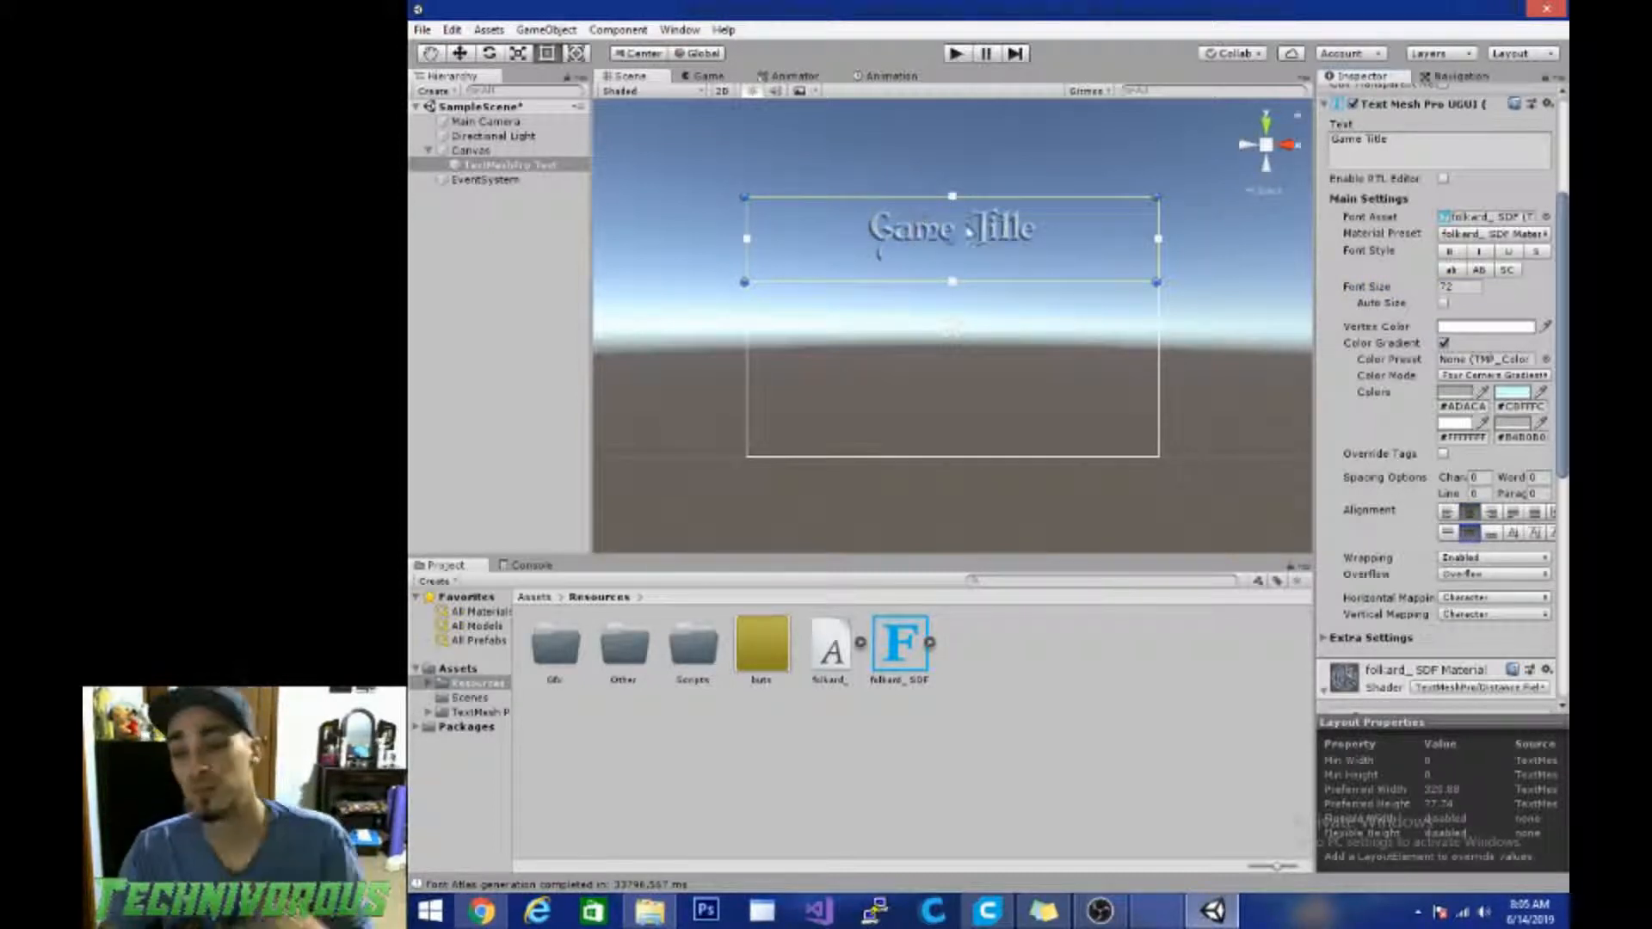
scroll(989, 318, up, 3)
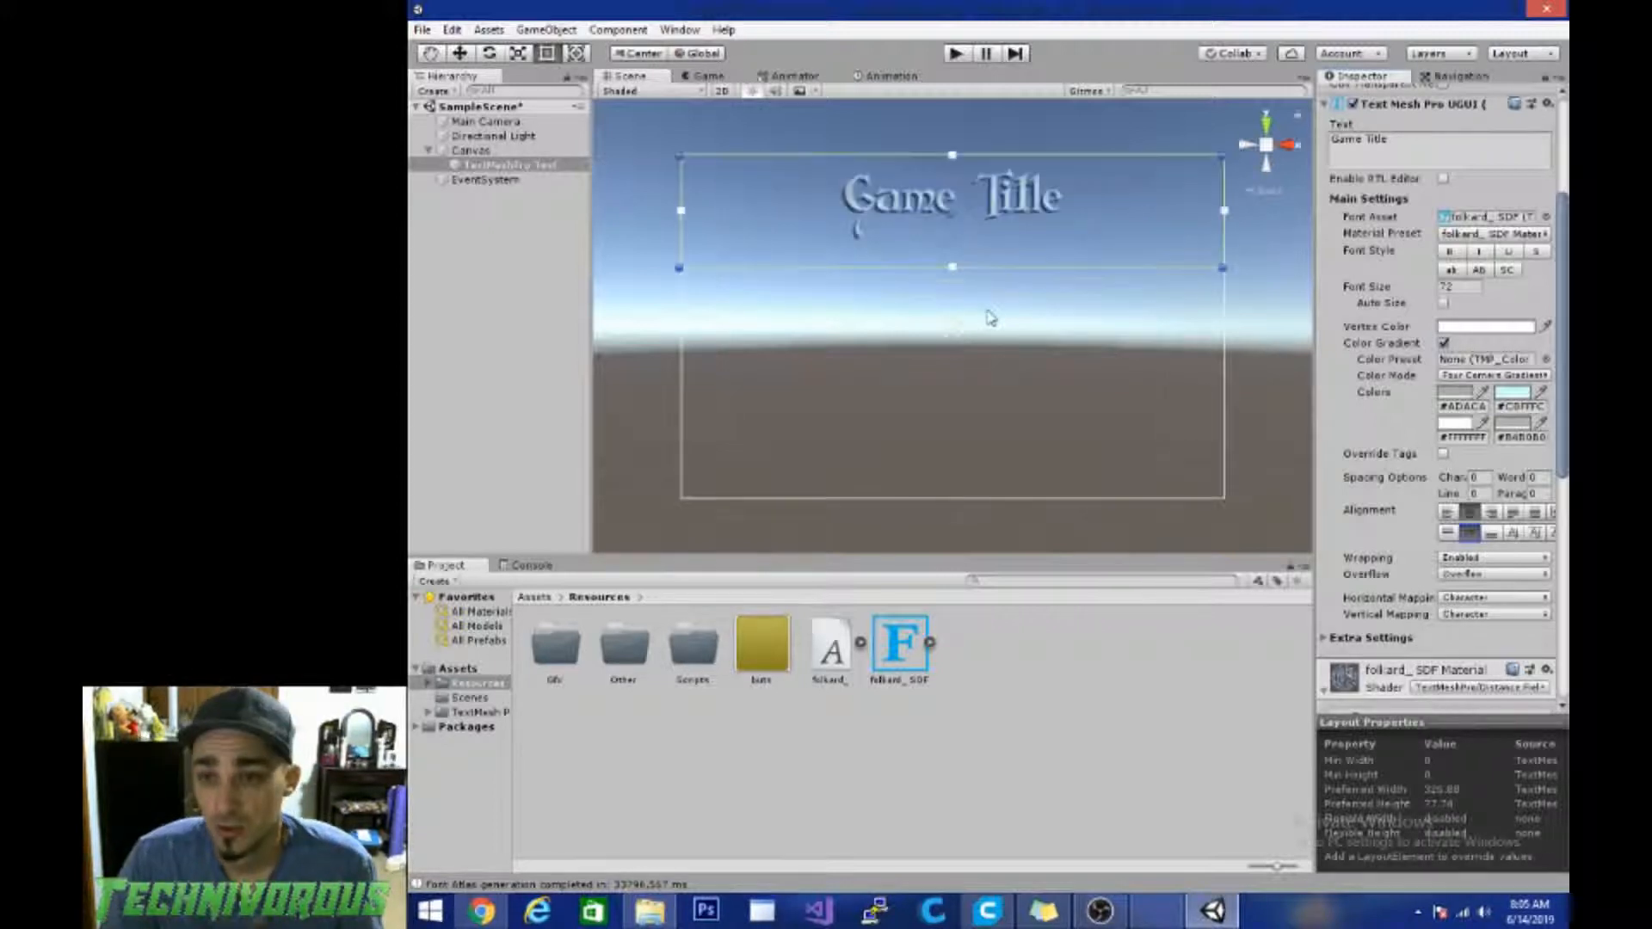
click(708, 77)
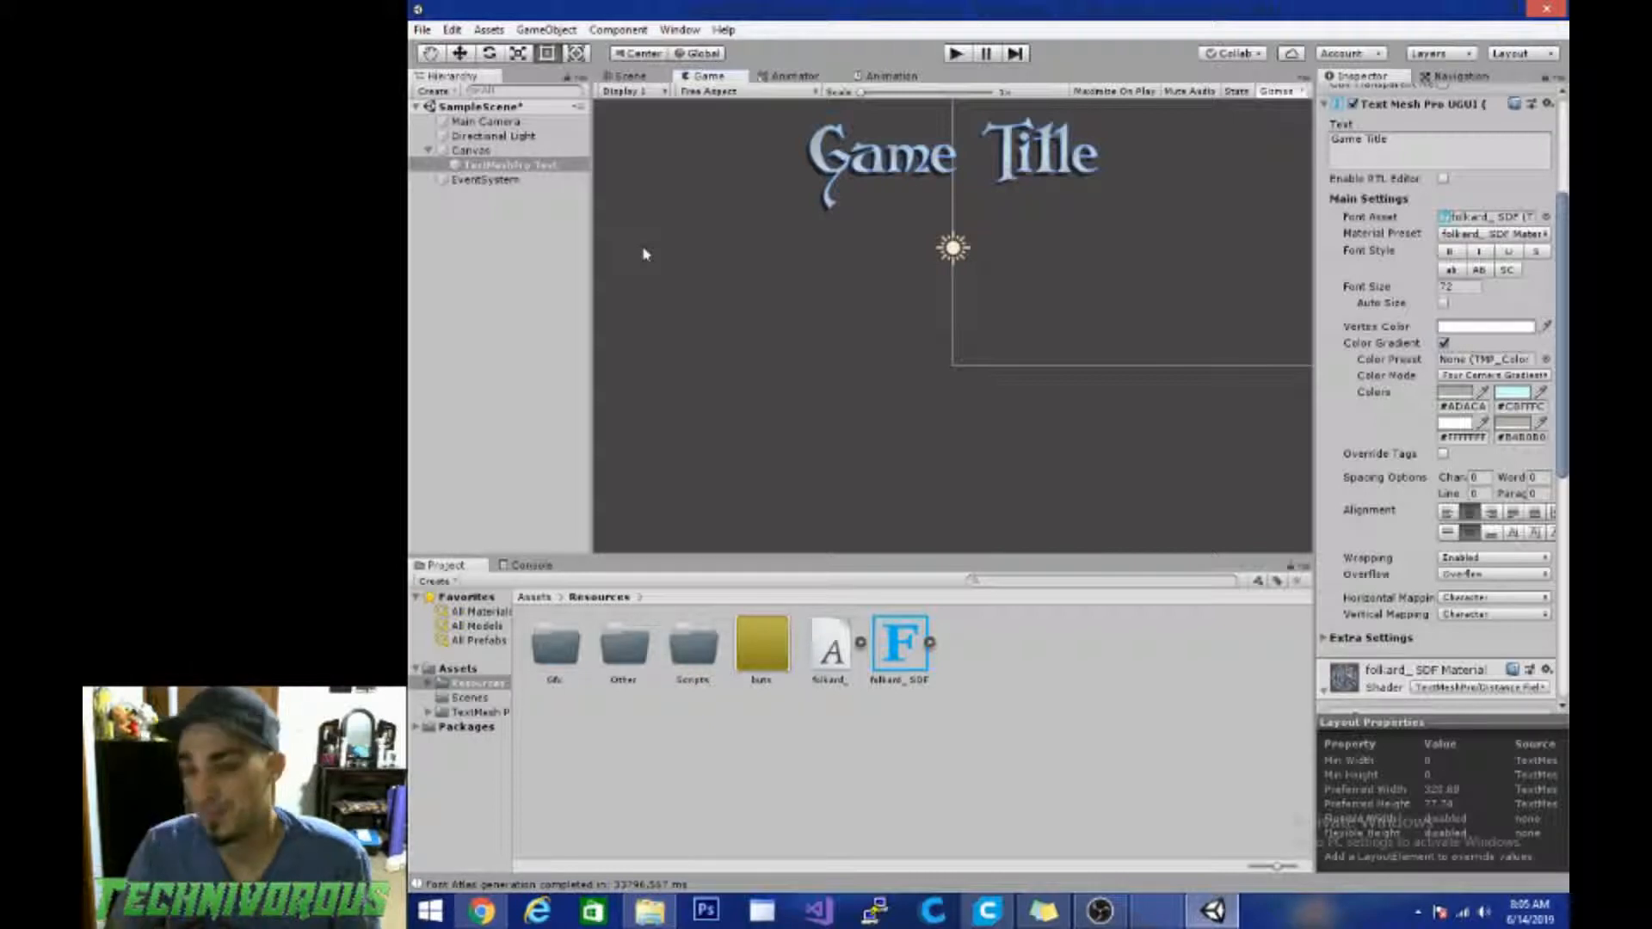
Step: Add a UI button as a child of the title text and move it straight down to just below the title
right_click(482, 166)
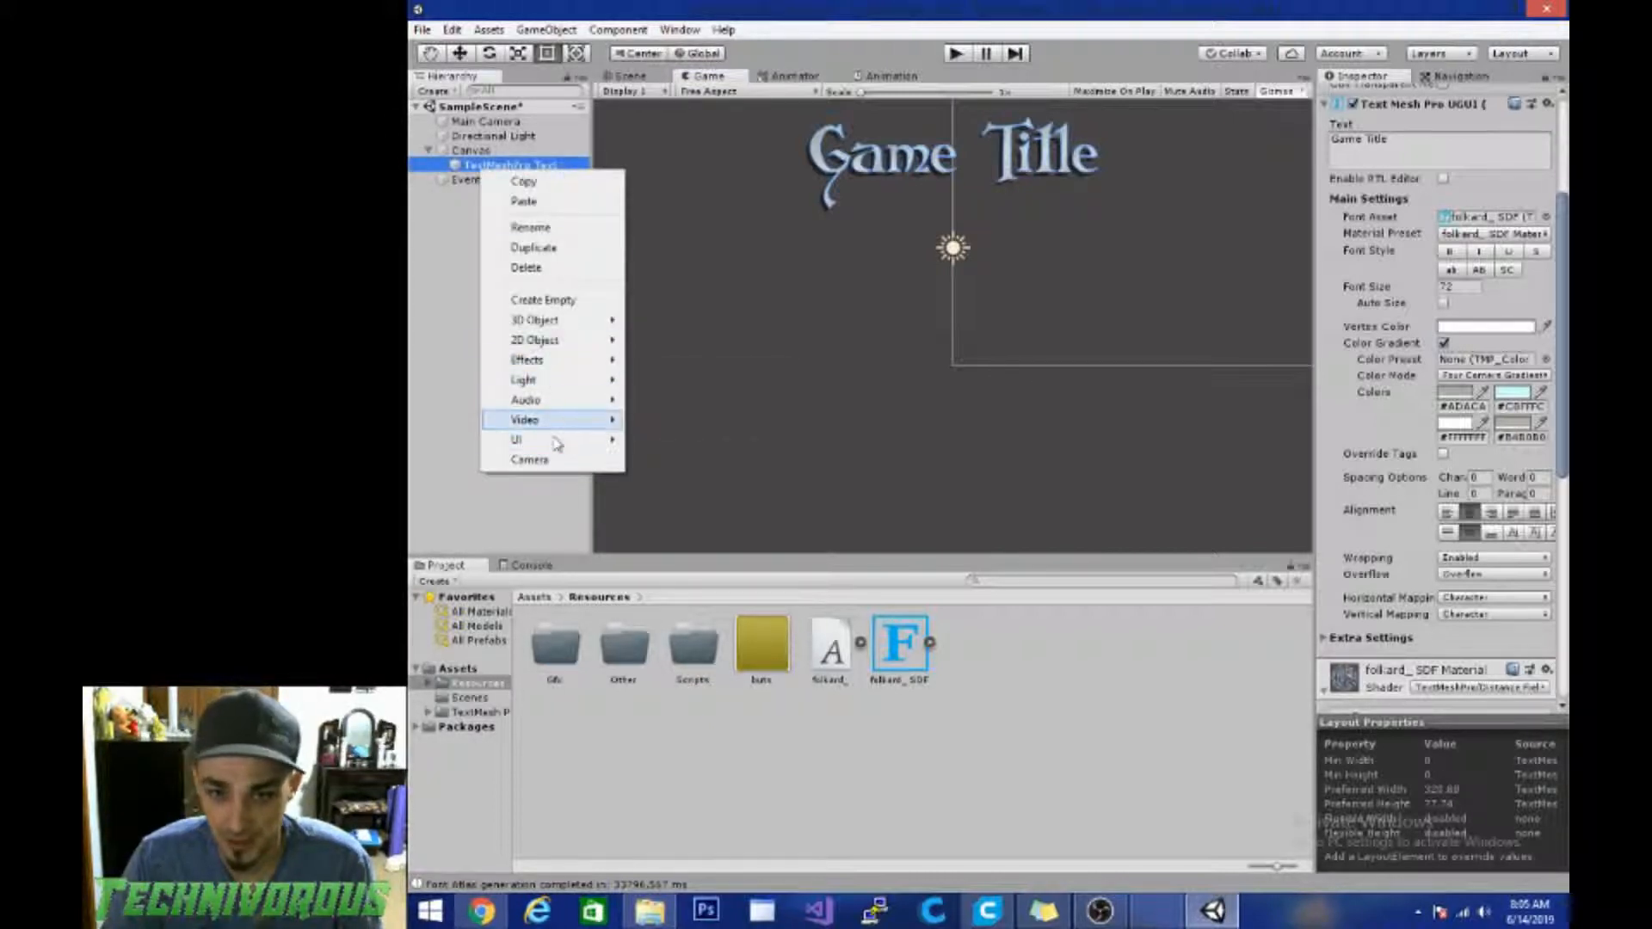
mouse_move(524, 440)
click(685, 520)
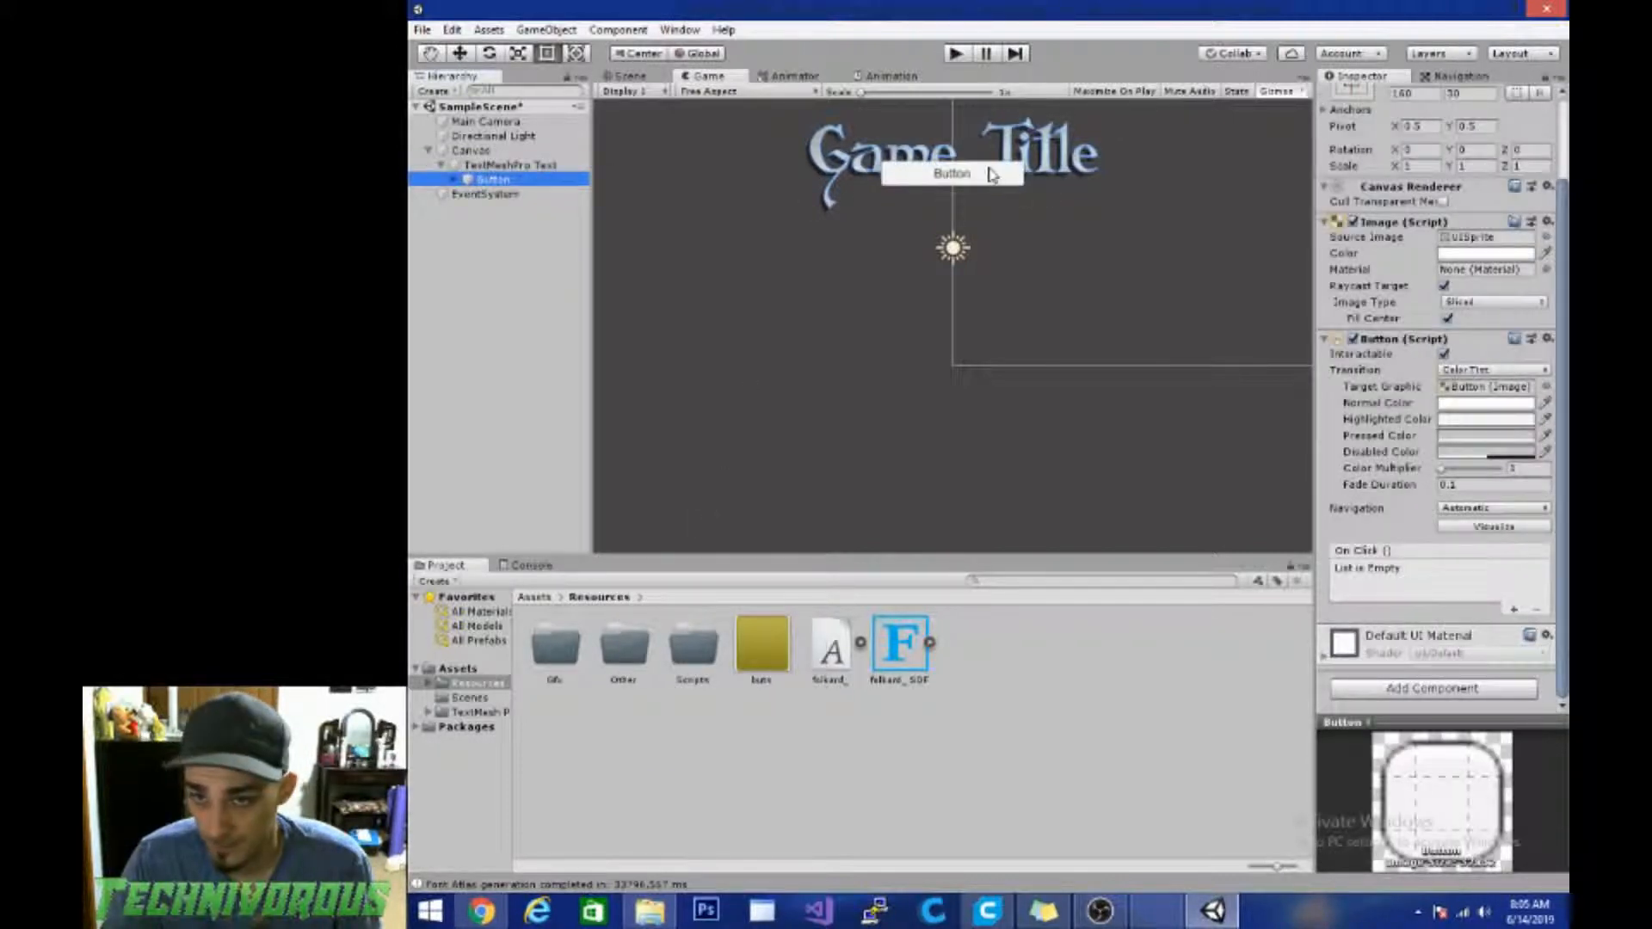
click(629, 76)
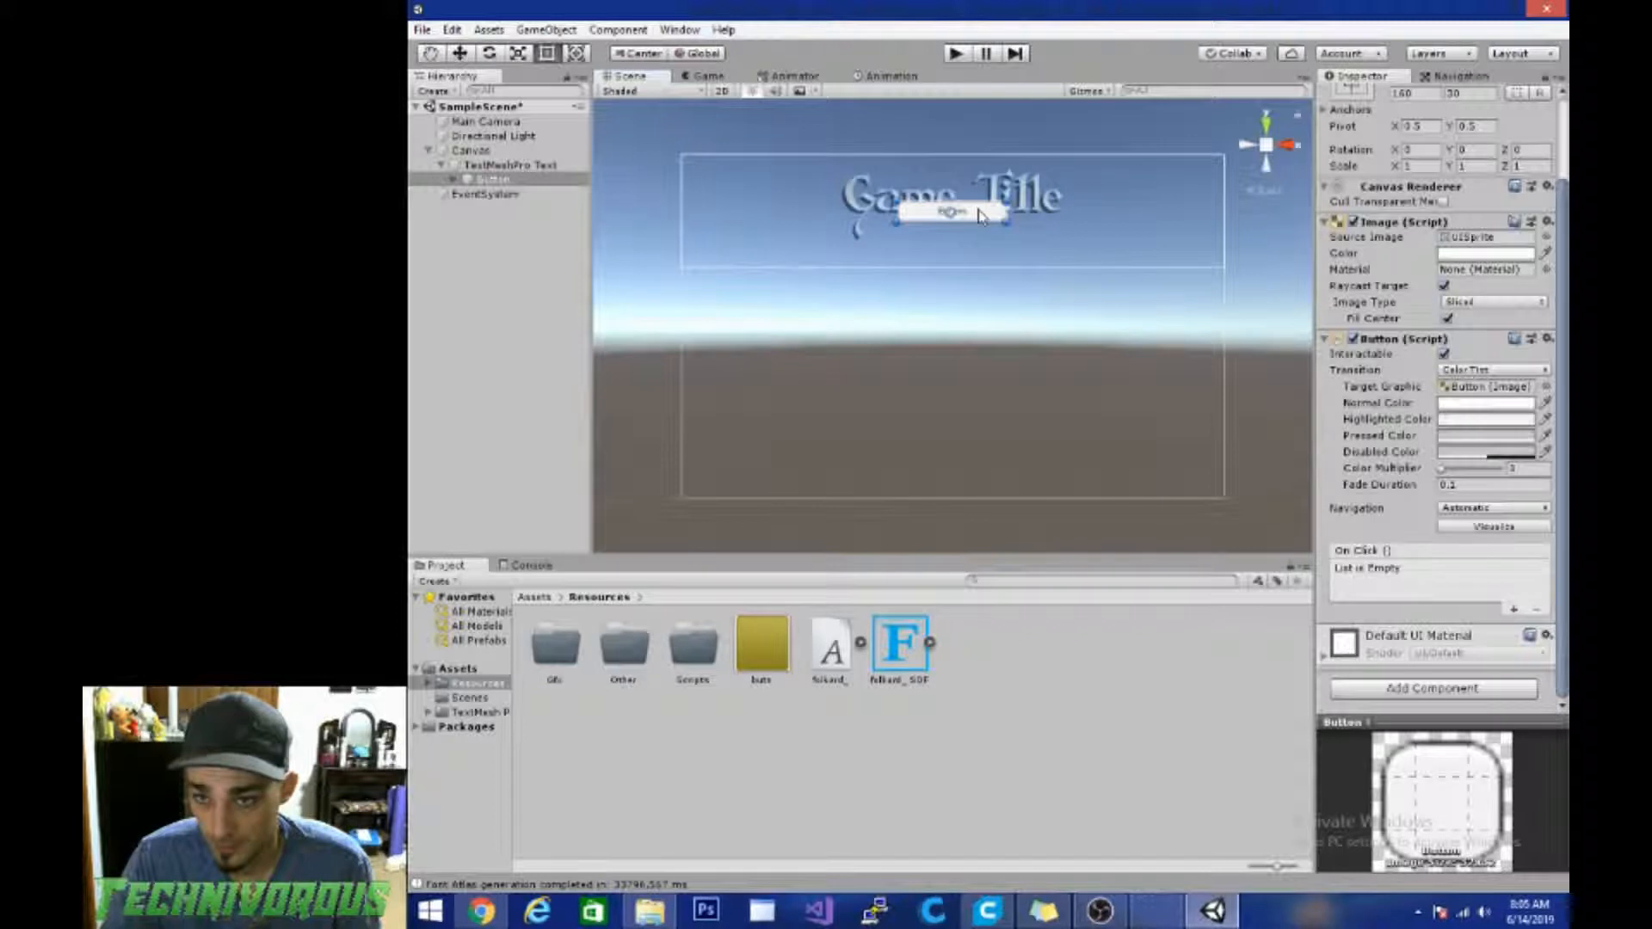
drag(983, 215, 985, 286)
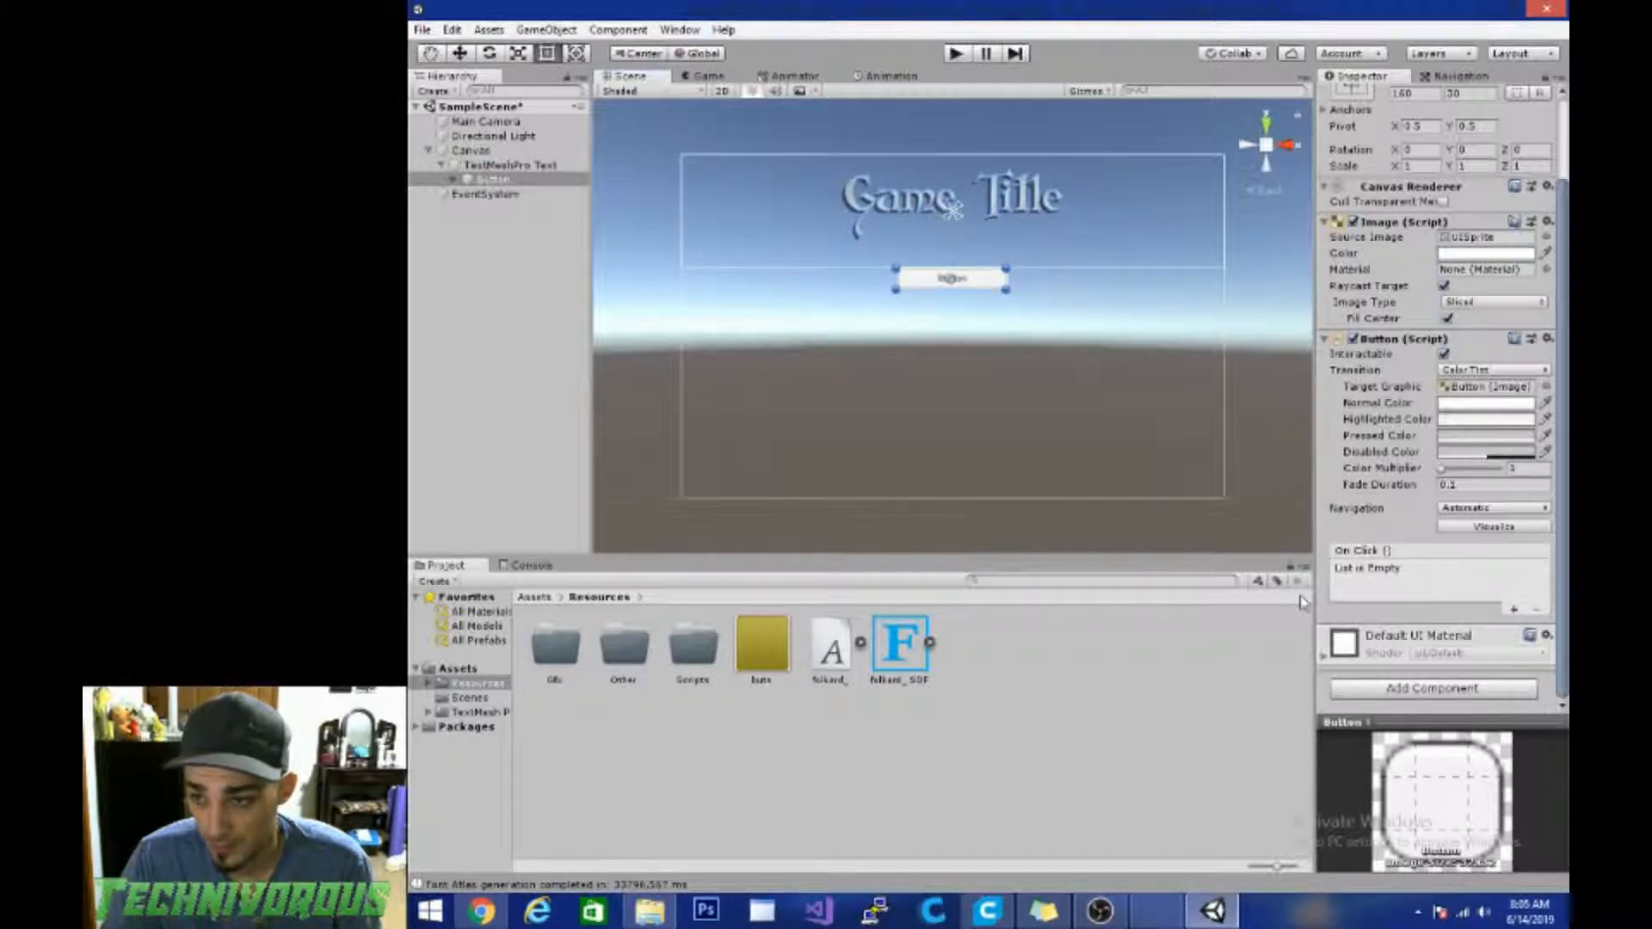
Step: Delete the default text object nested under the new button
double_click(460, 179)
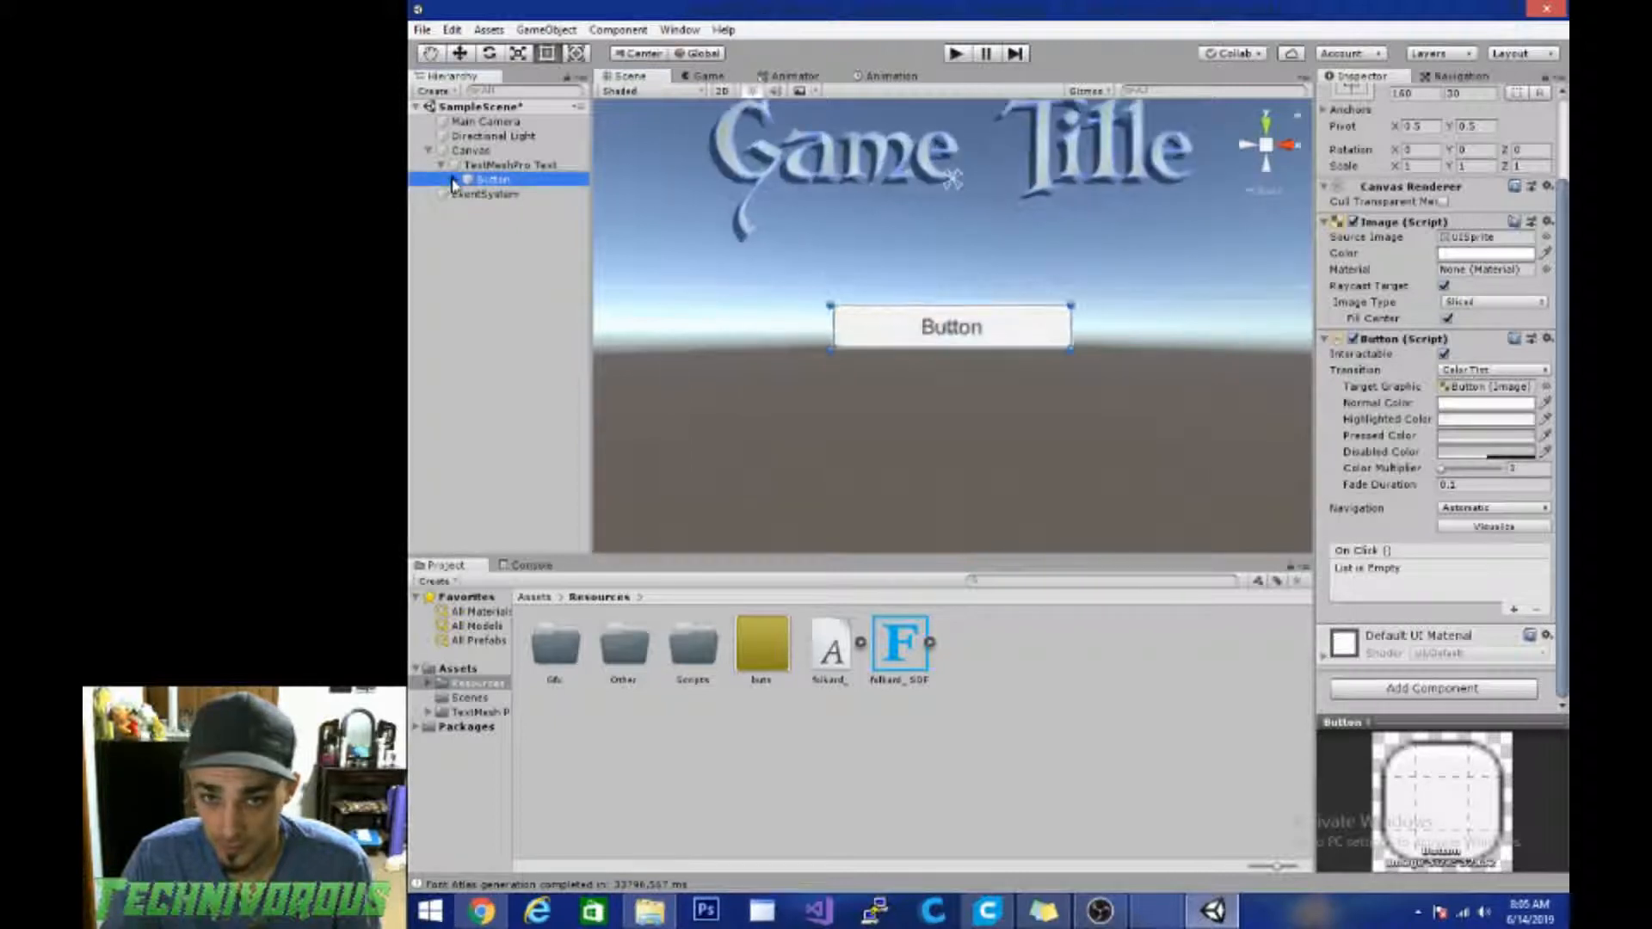
click(454, 179)
click(477, 194)
key(Delete)
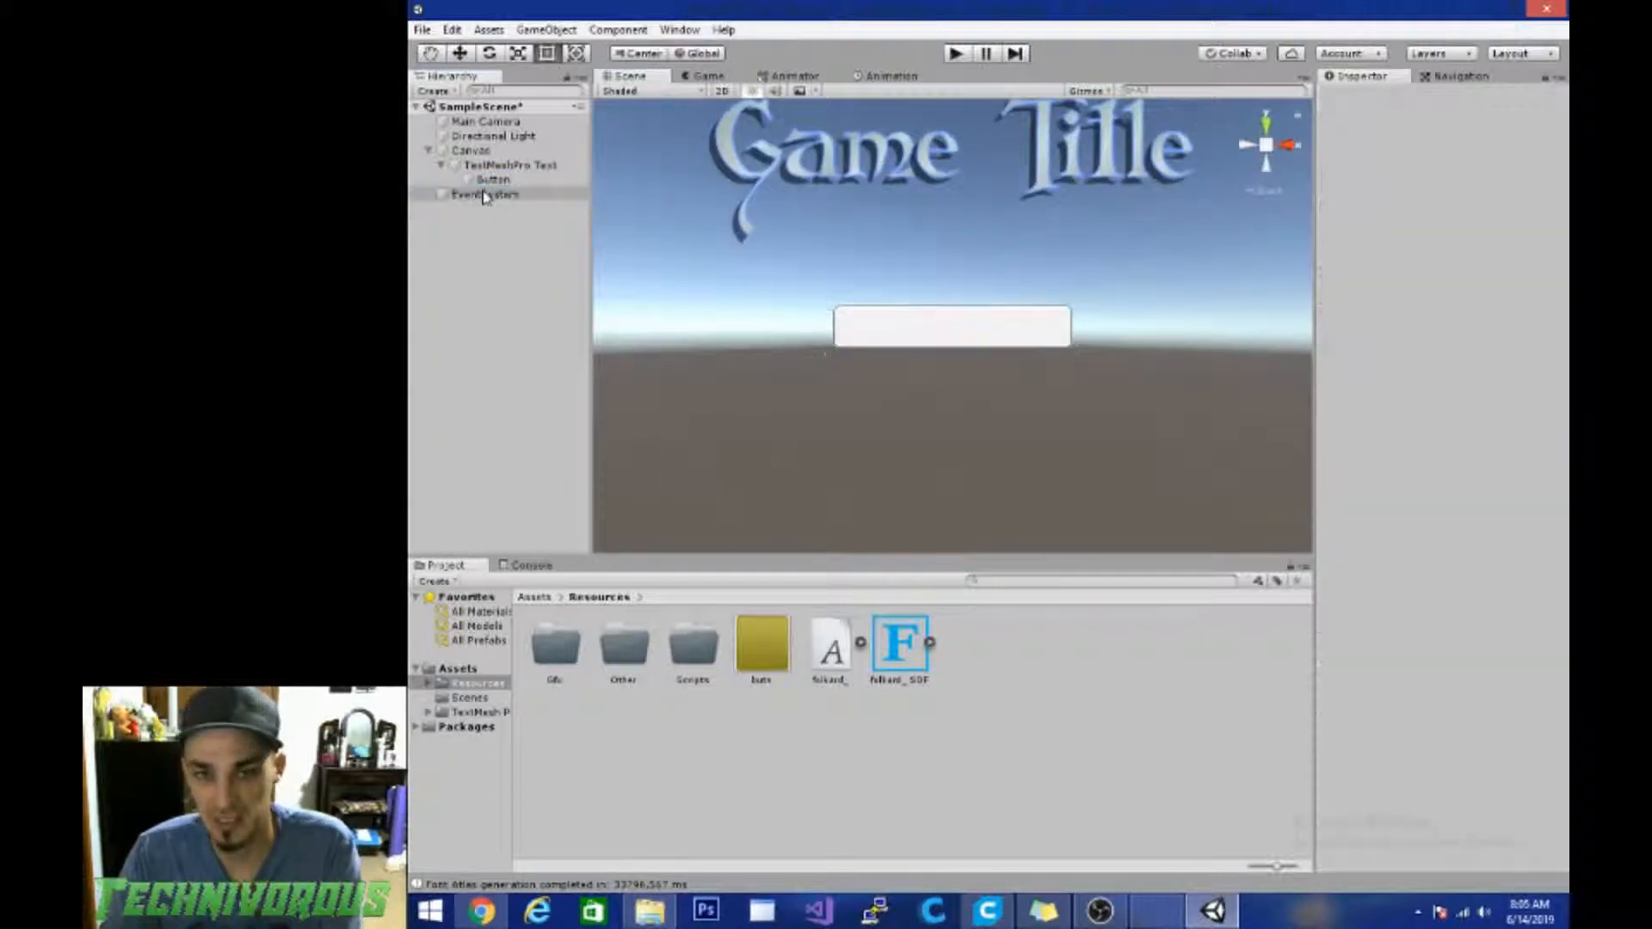
Step: Add a TextMeshPro text object as a child of the button
click(484, 181)
right_click(484, 182)
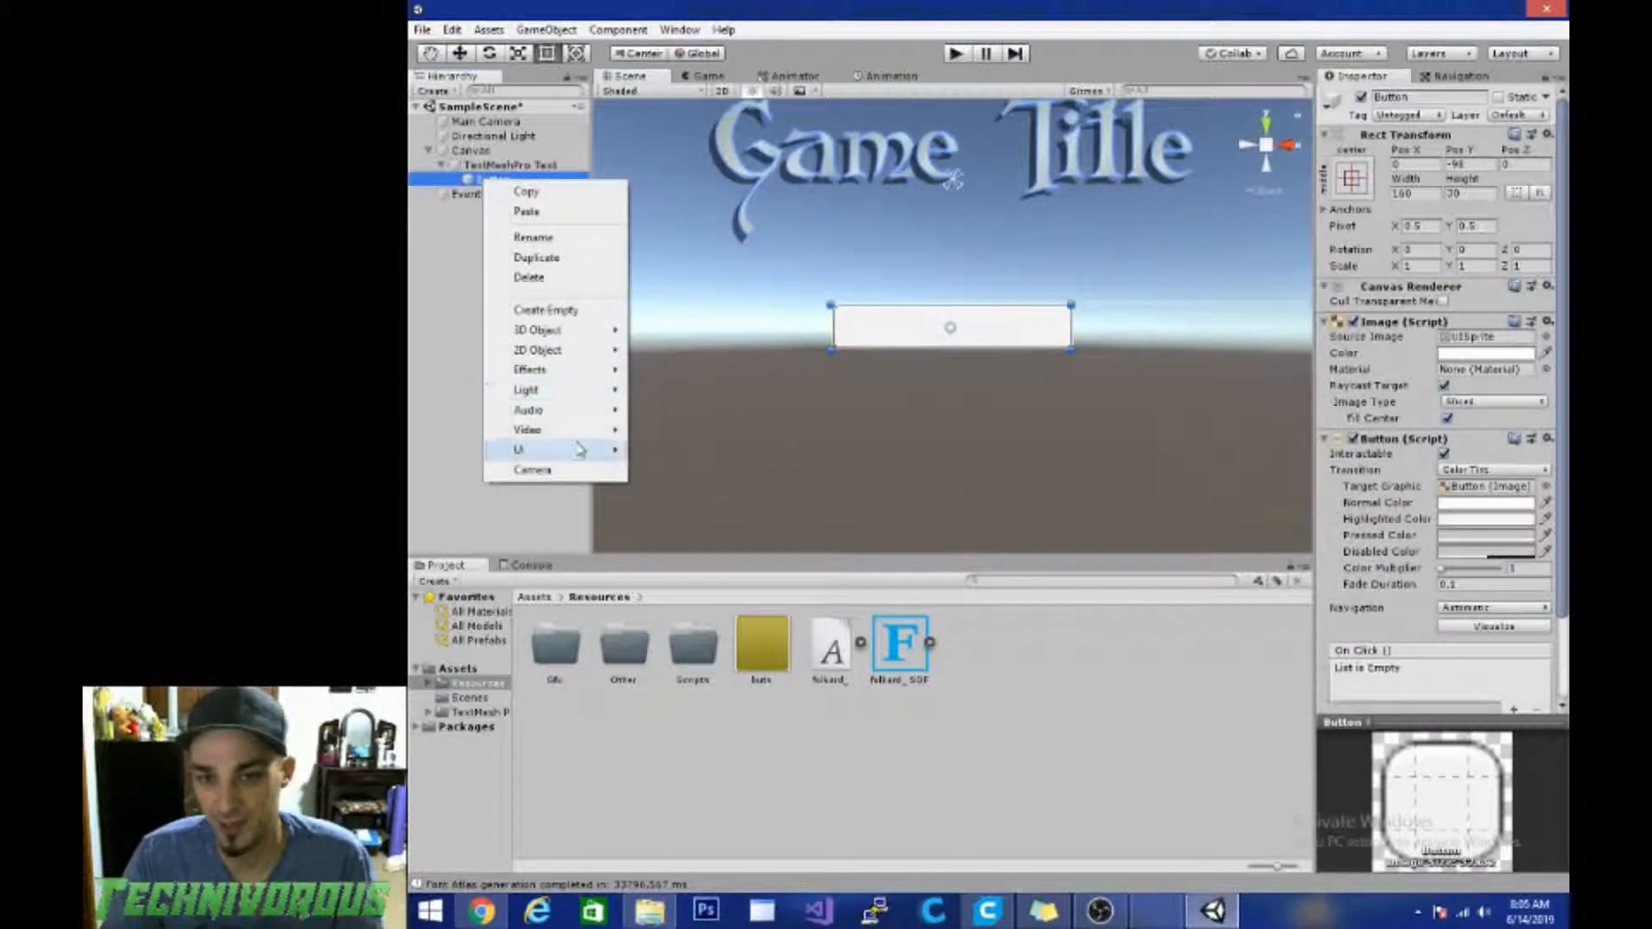
mouse_move(580, 460)
click(727, 470)
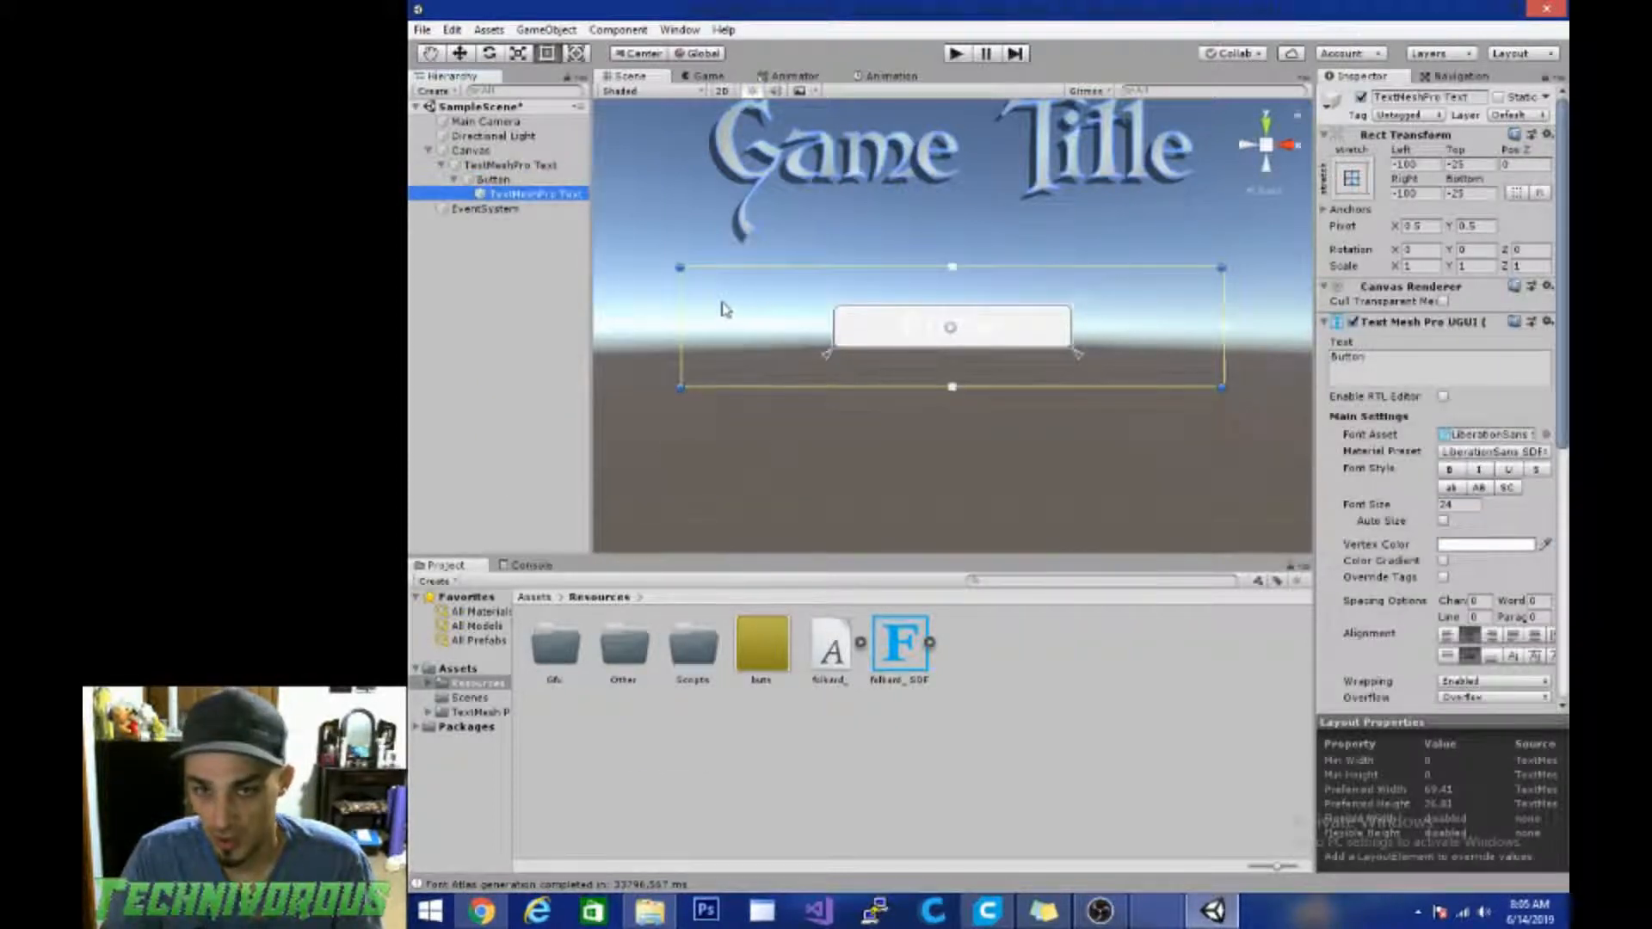
Step: Assign the folkard_ SDF font asset to the button's TextMeshPro text
click(509, 179)
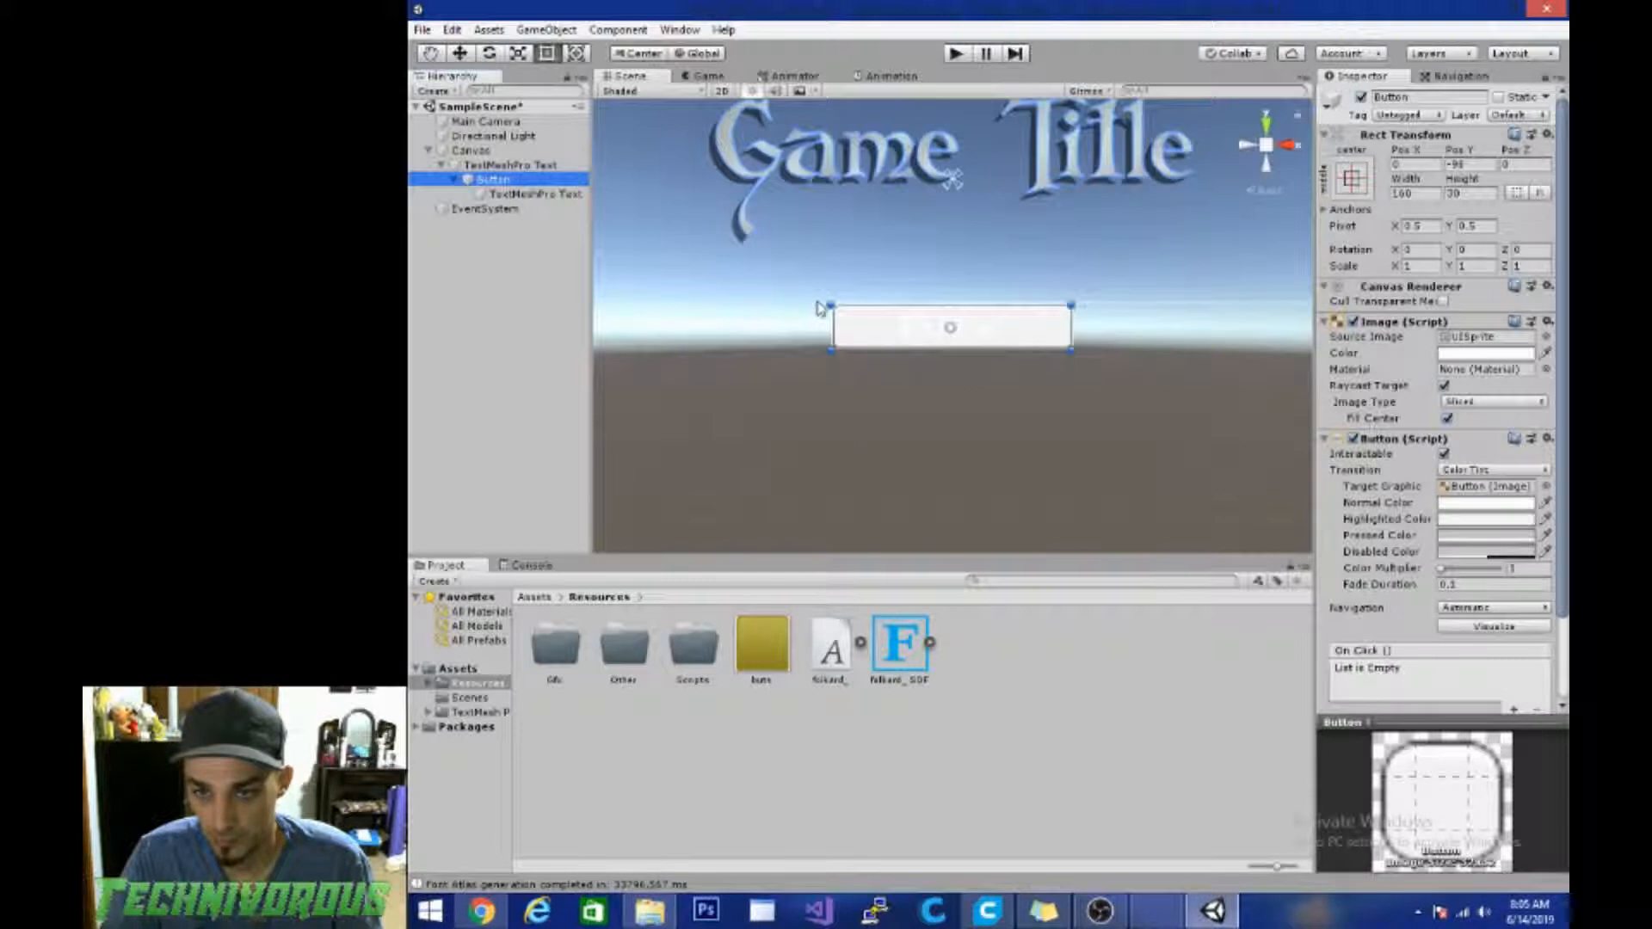
click(517, 194)
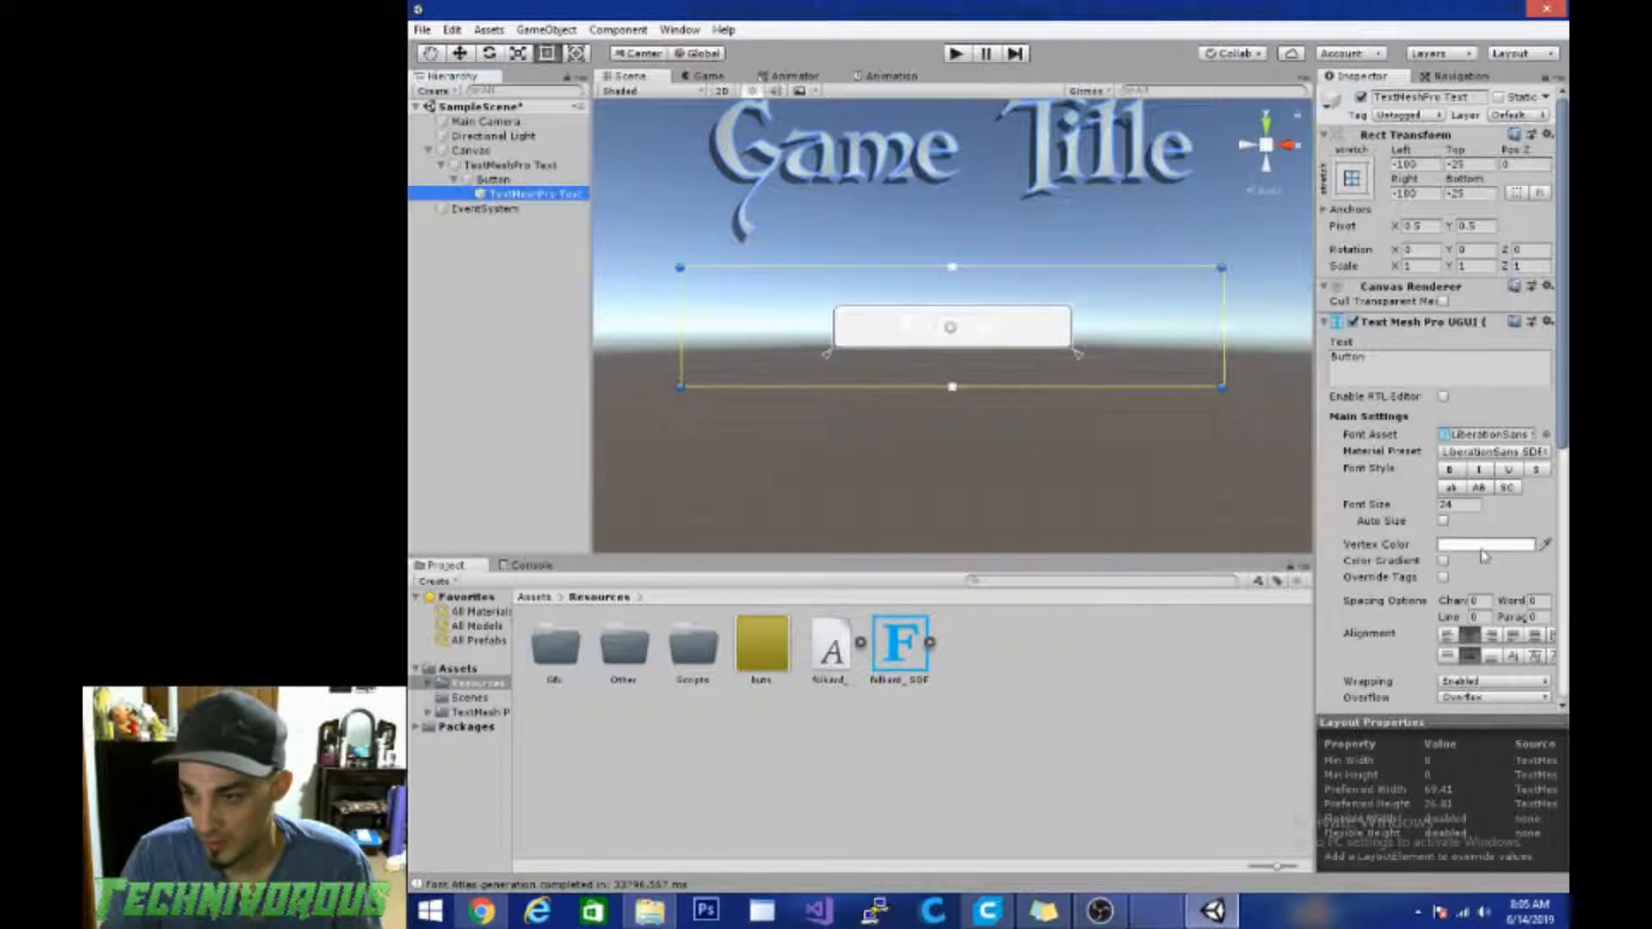
scroll(1442, 559, down, 7)
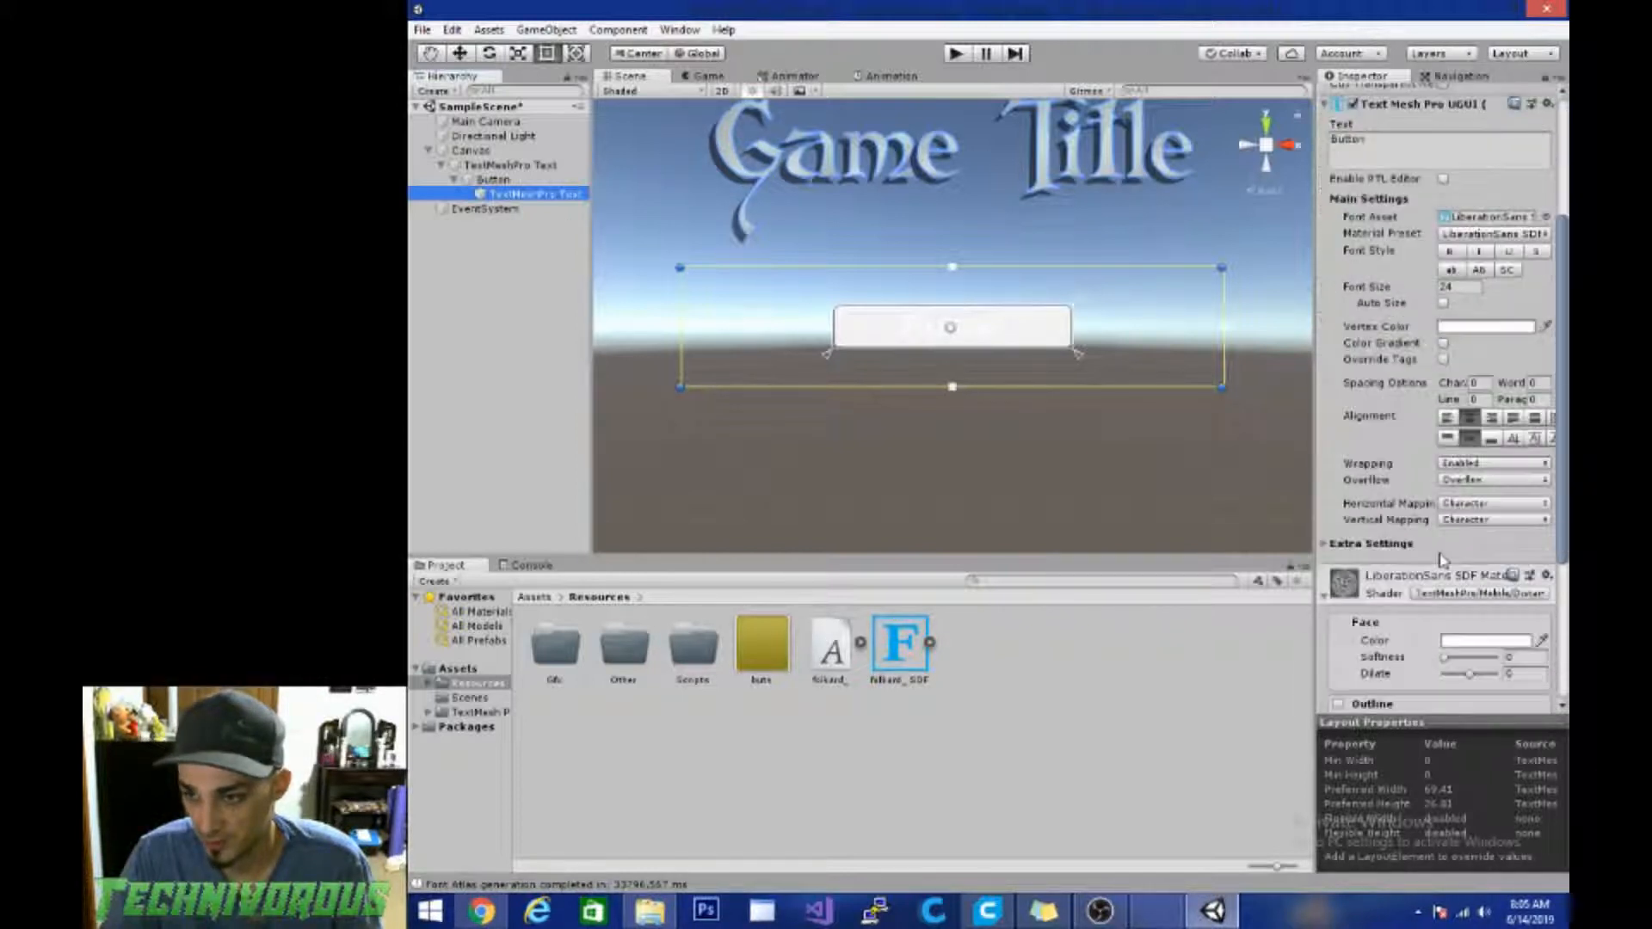
scroll(1442, 560, up, 5)
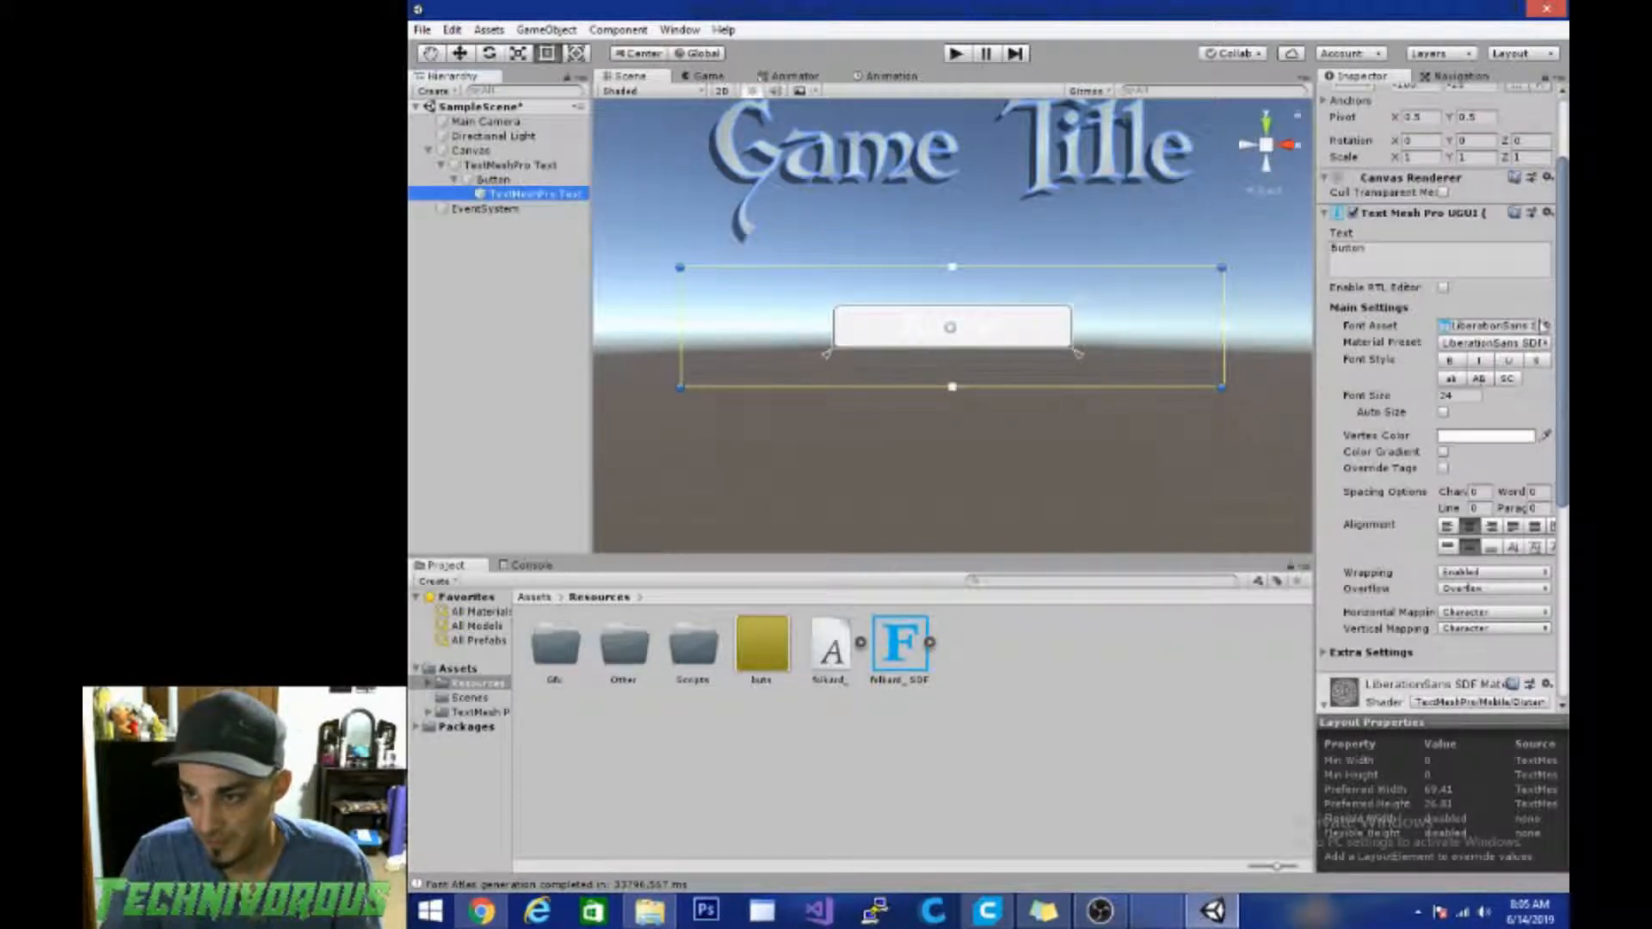
click(1546, 326)
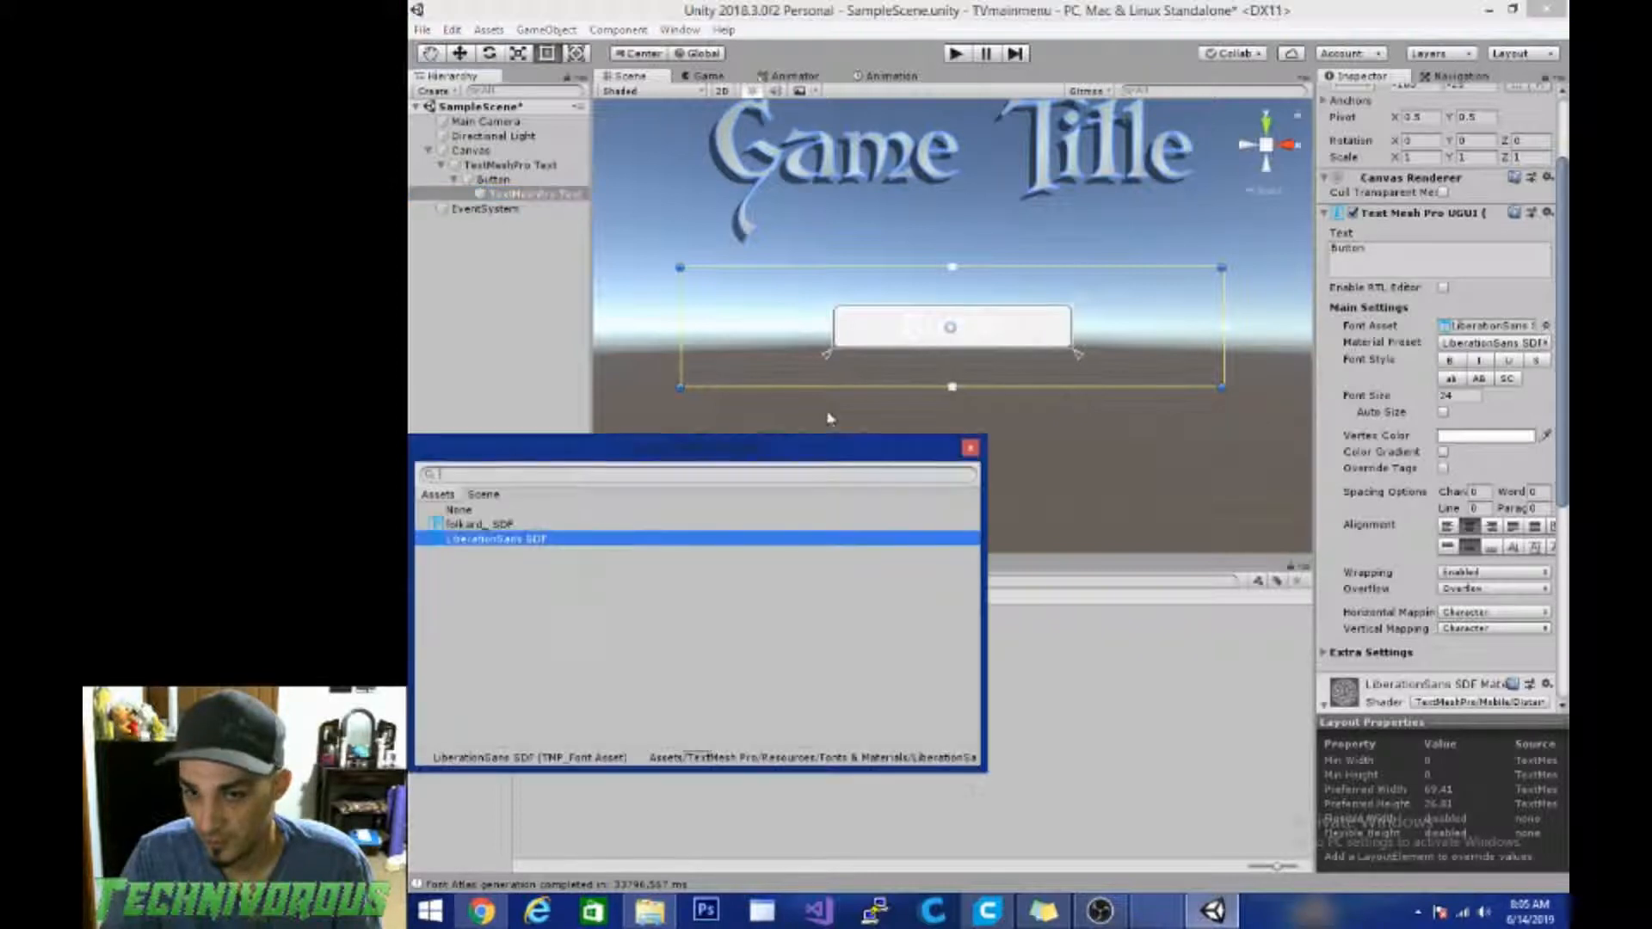
click(504, 526)
double_click(504, 528)
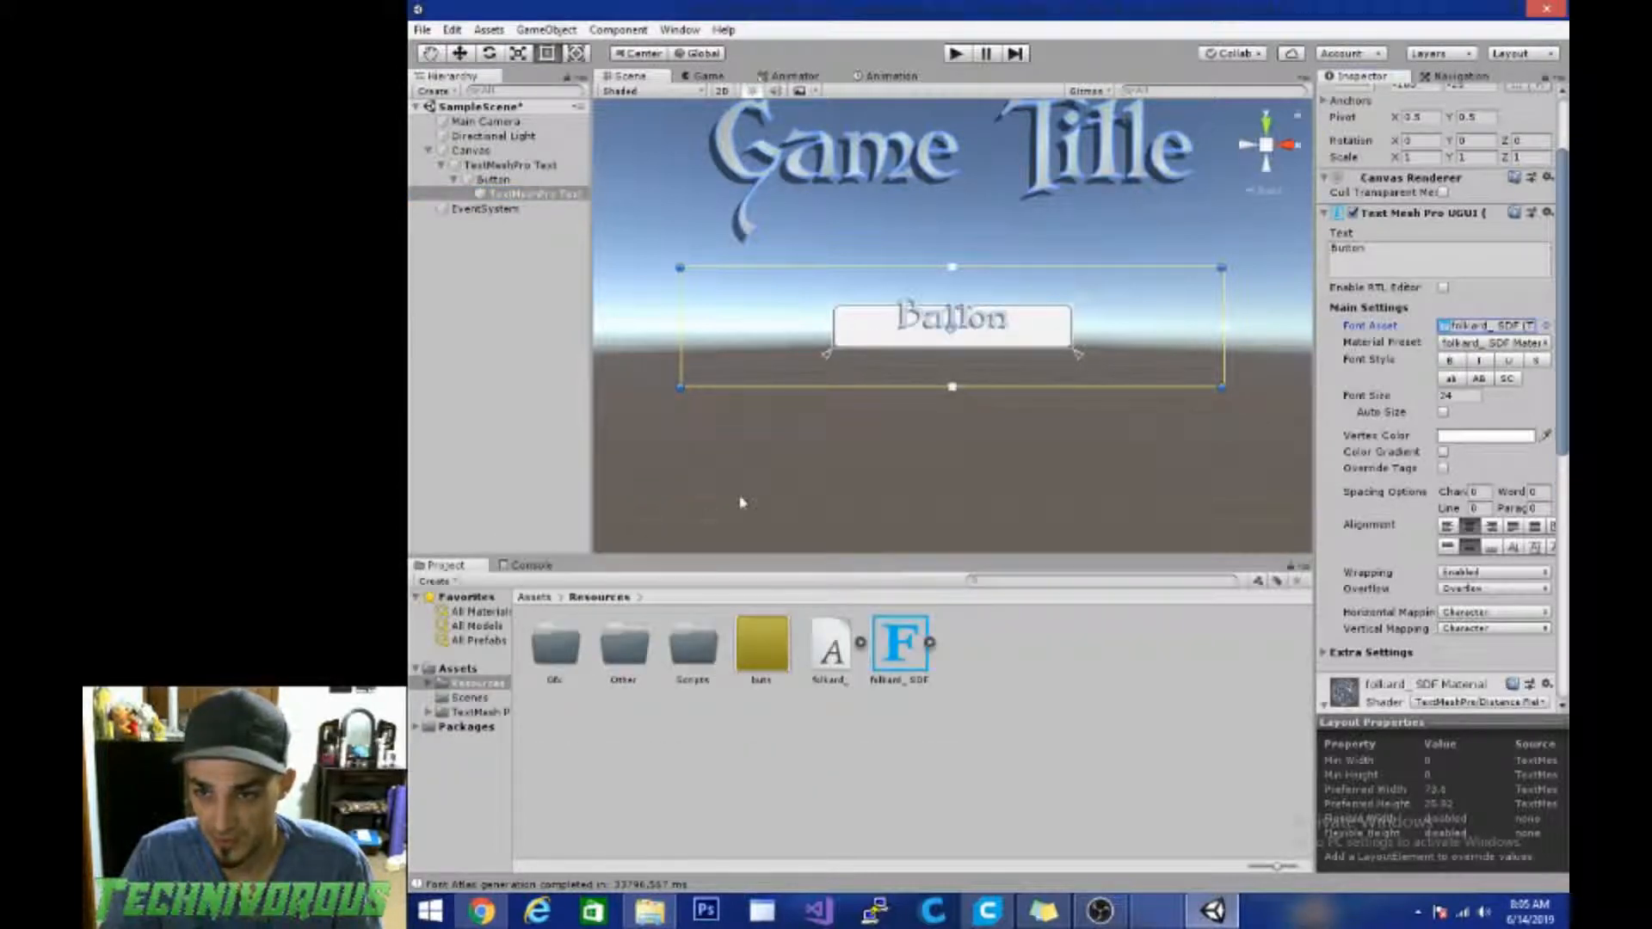
click(516, 193)
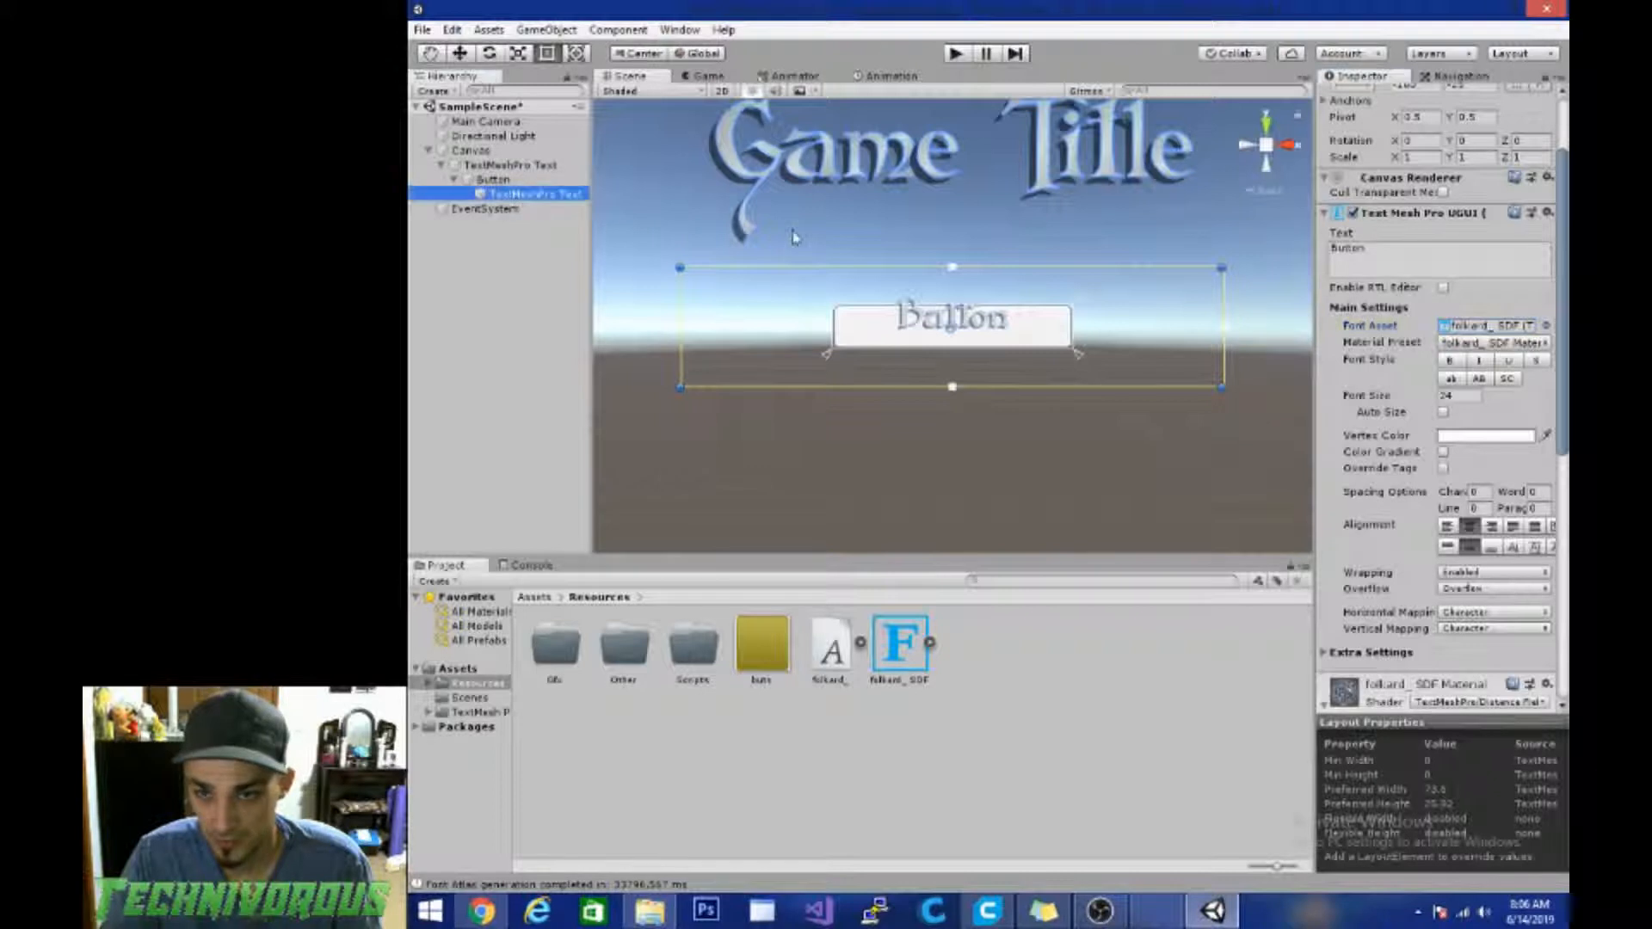
Step: Resize the button's TextMeshPro text box and its margins to match the button's outline
click(957, 270)
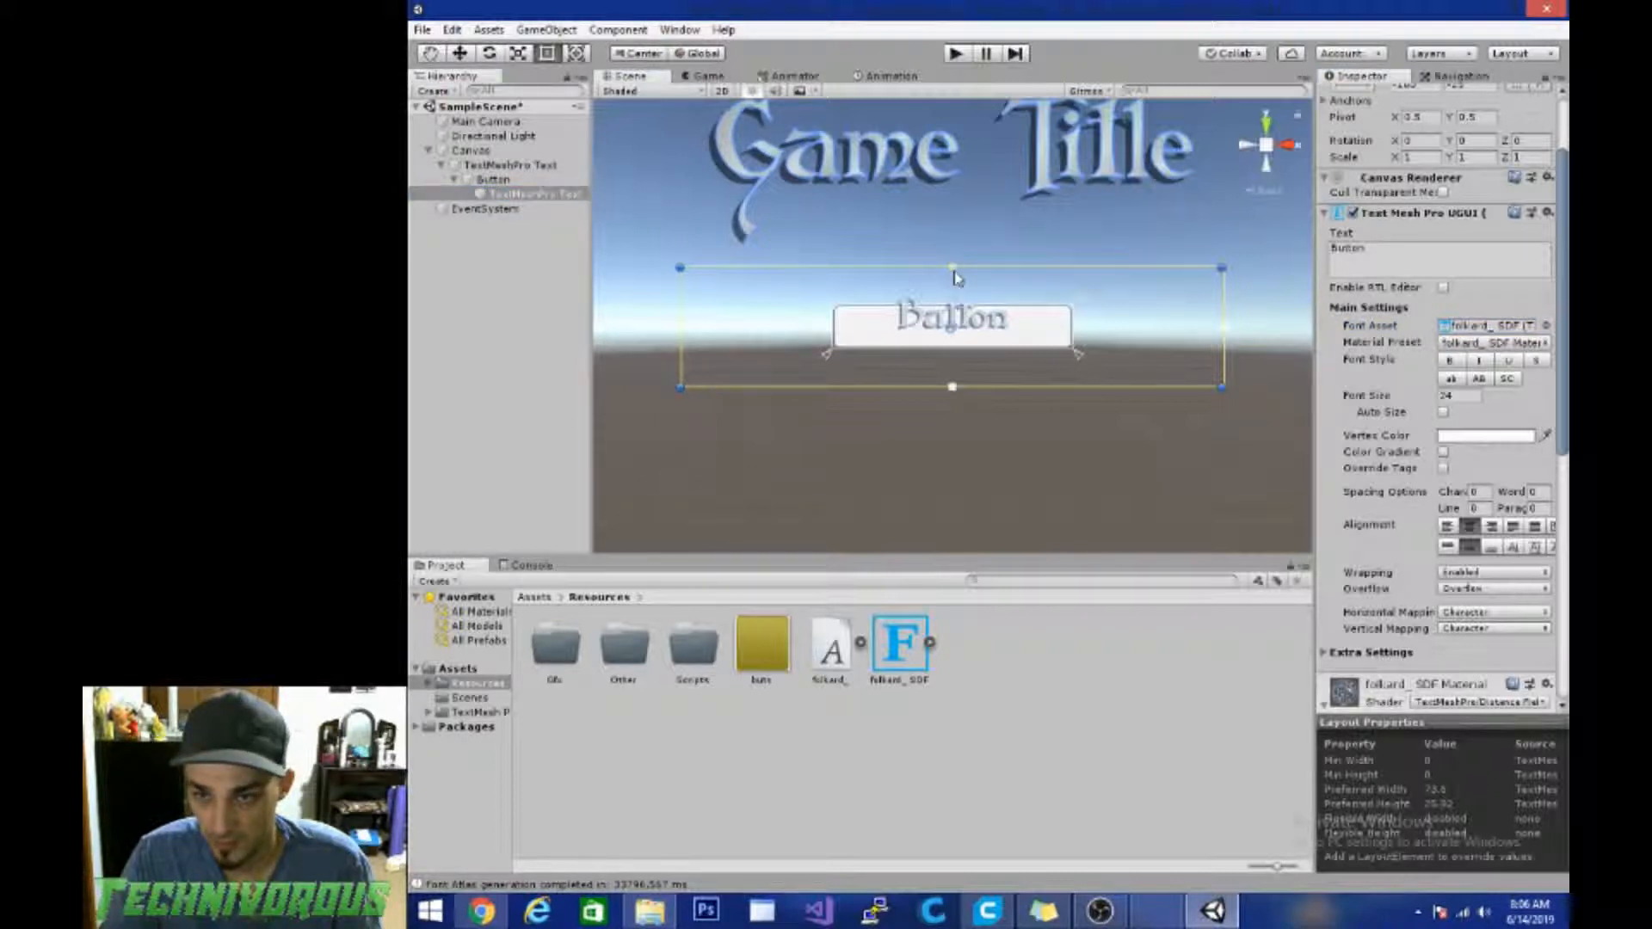
drag(955, 274, 962, 298)
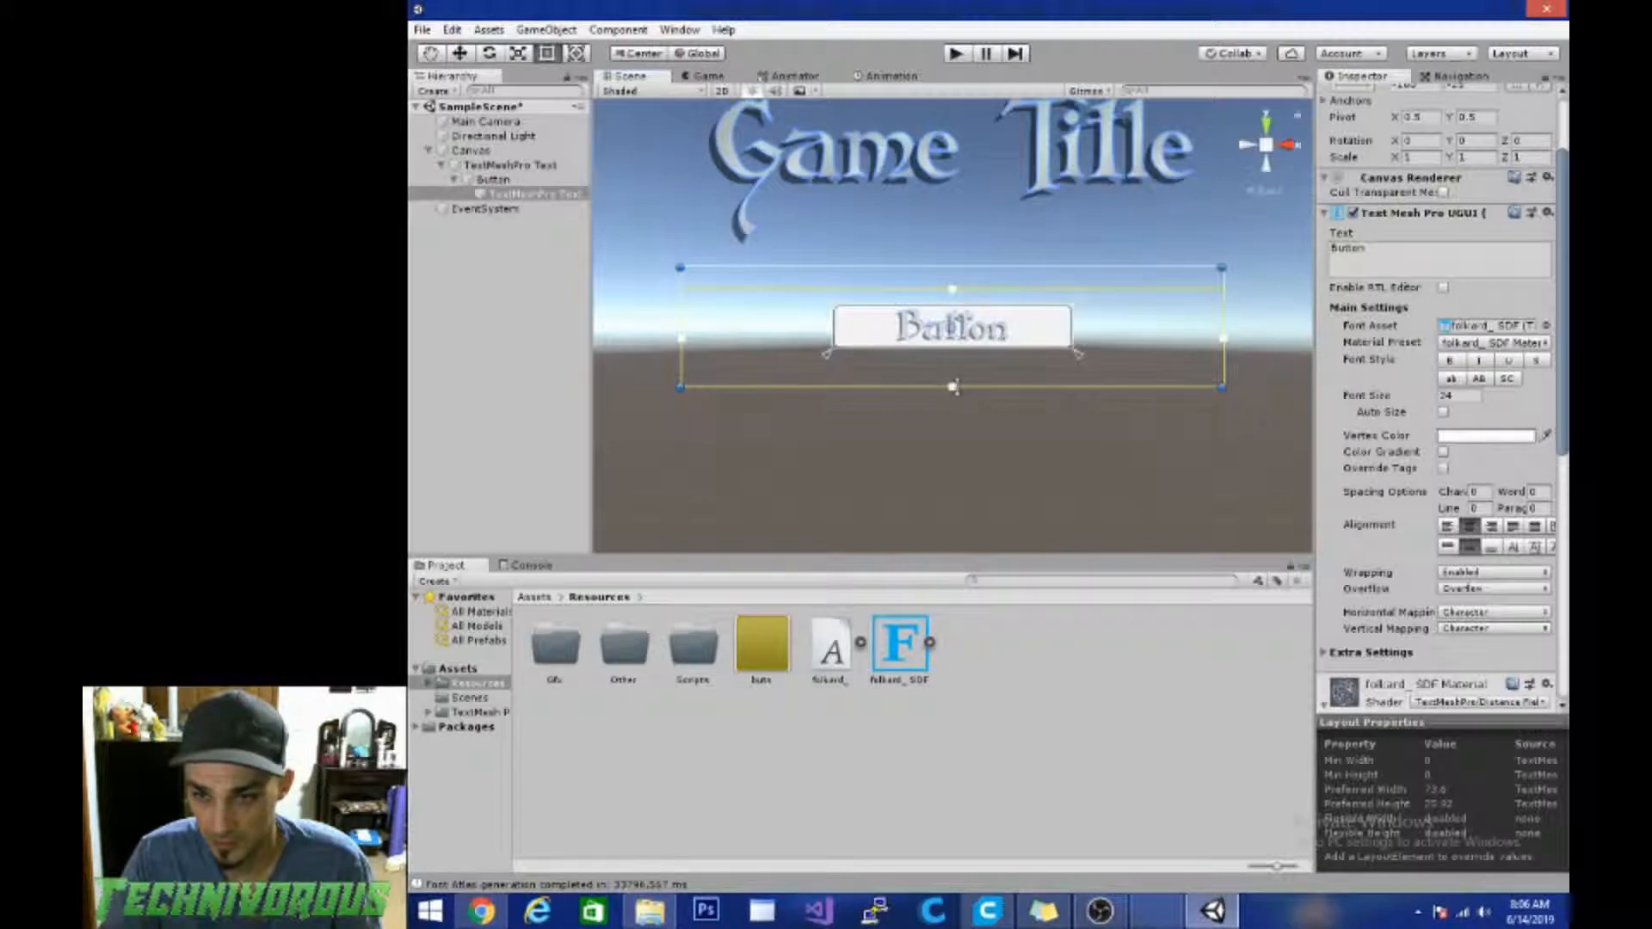
drag(952, 390, 957, 311)
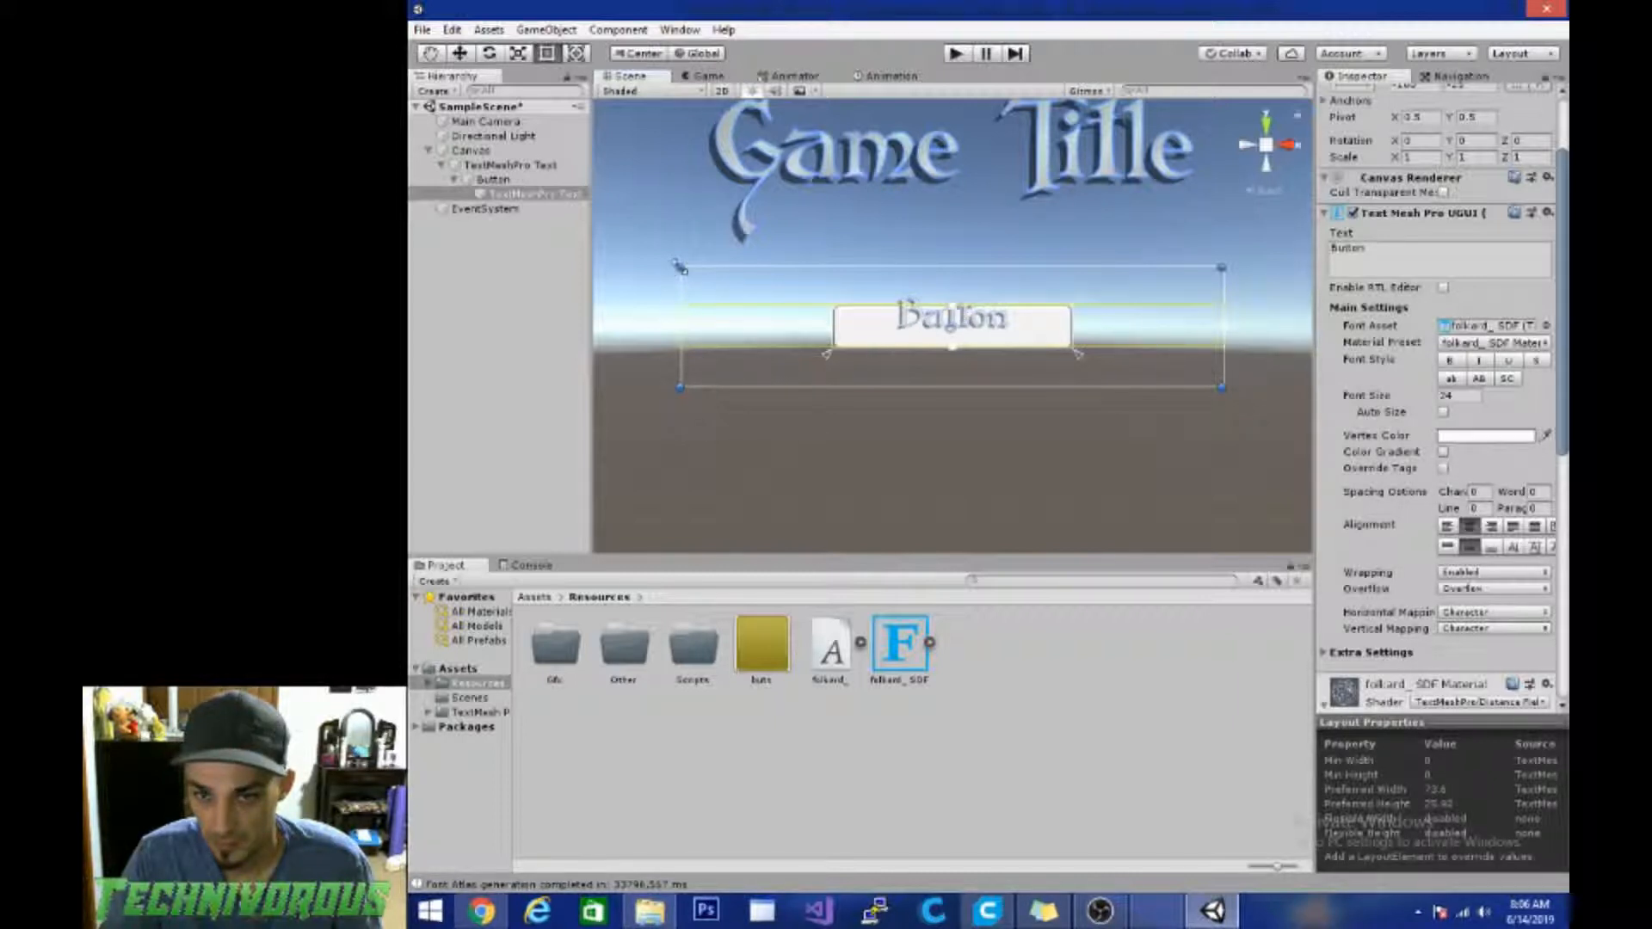
drag(679, 267, 830, 306)
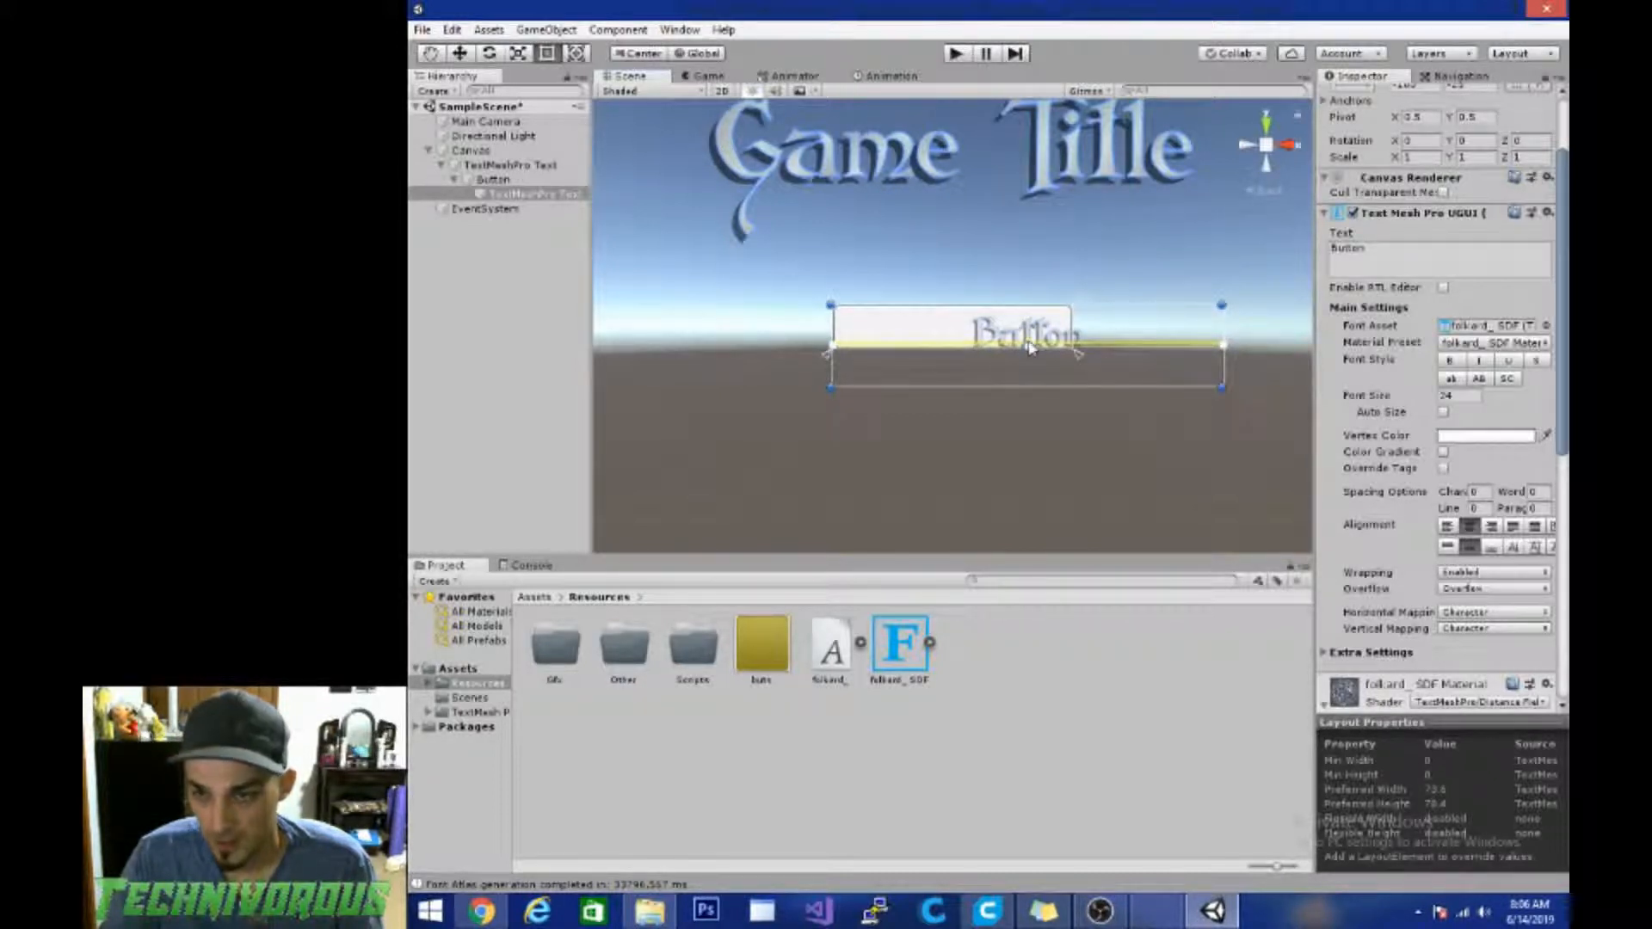
drag(1029, 346, 1023, 305)
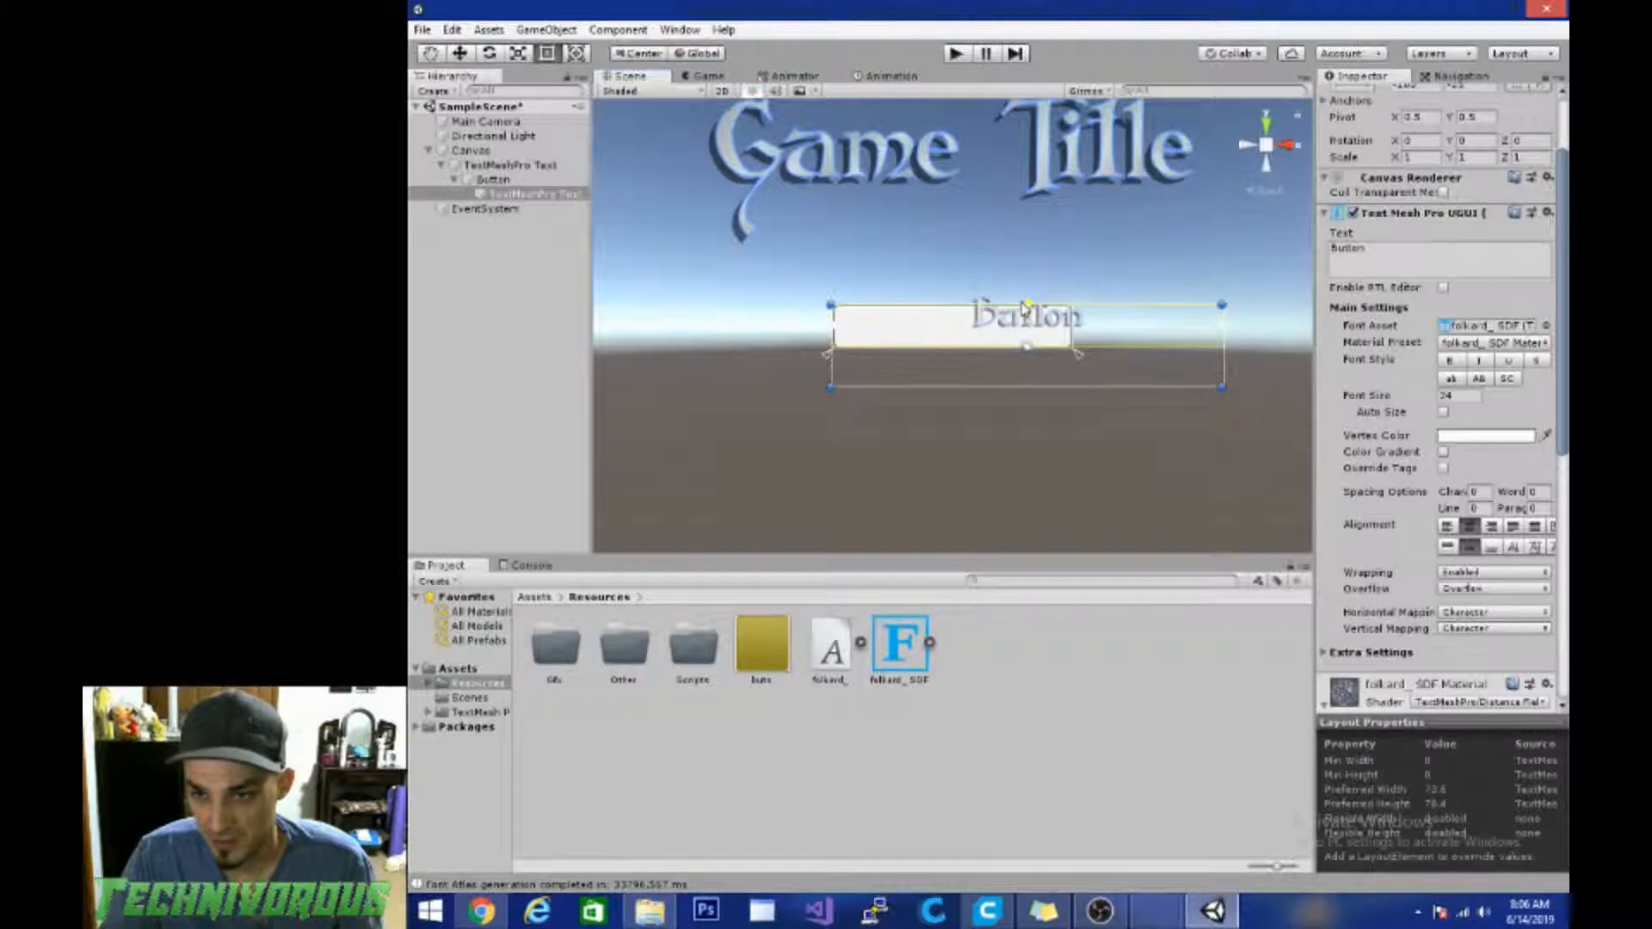
click(1028, 349)
click(526, 193)
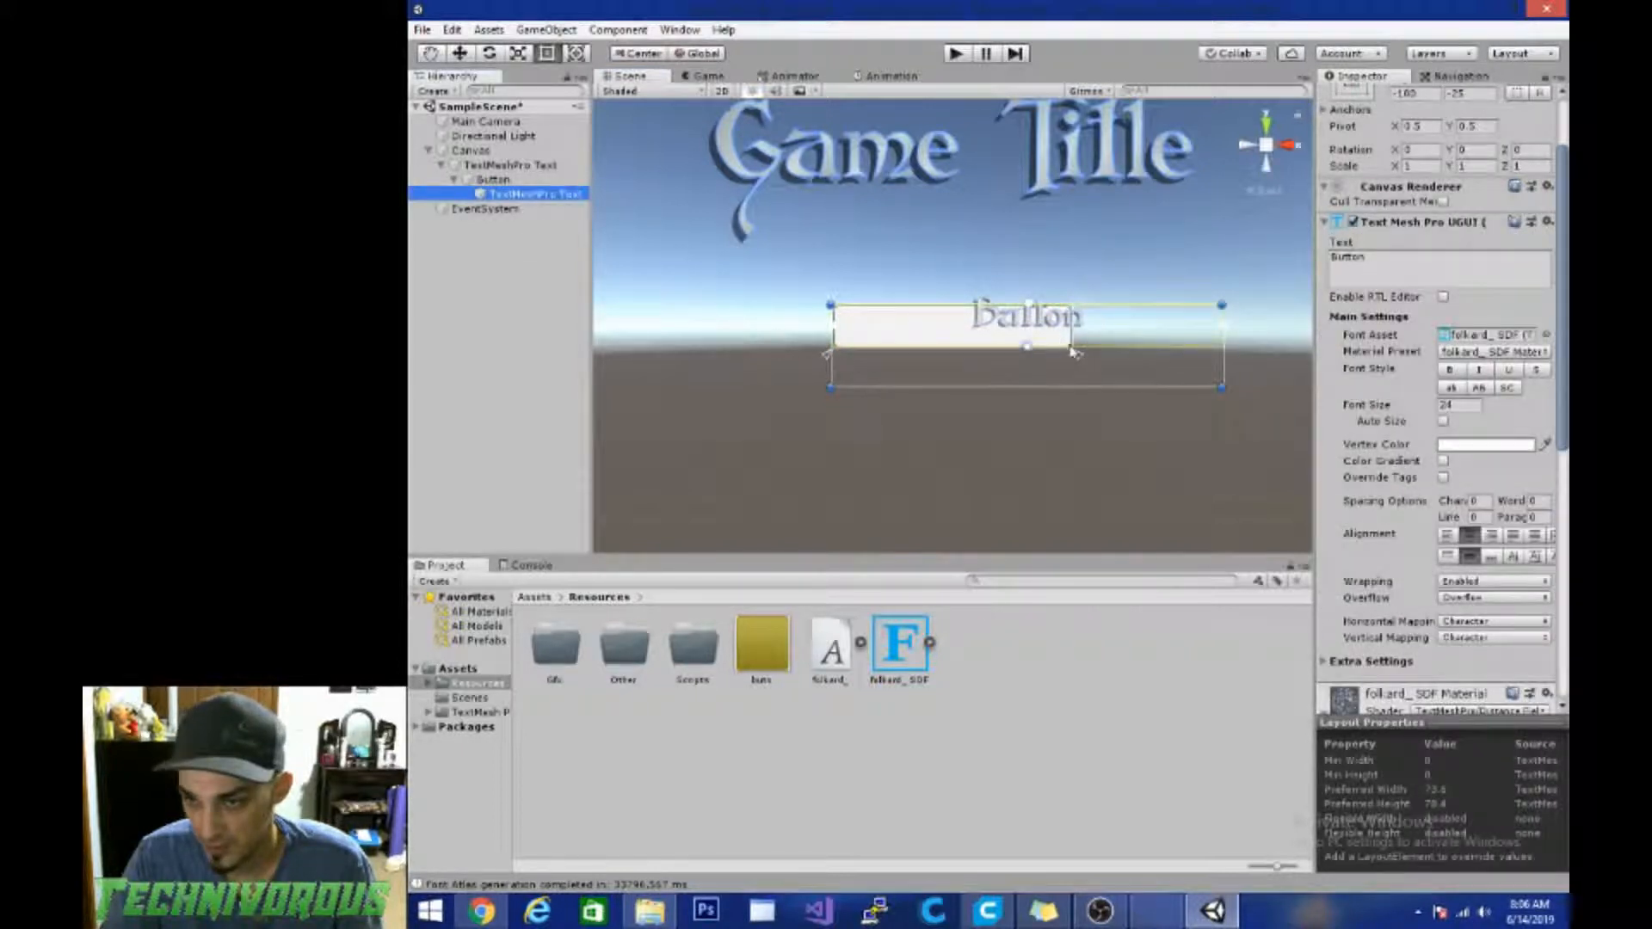
scroll(1035, 351, up, 2)
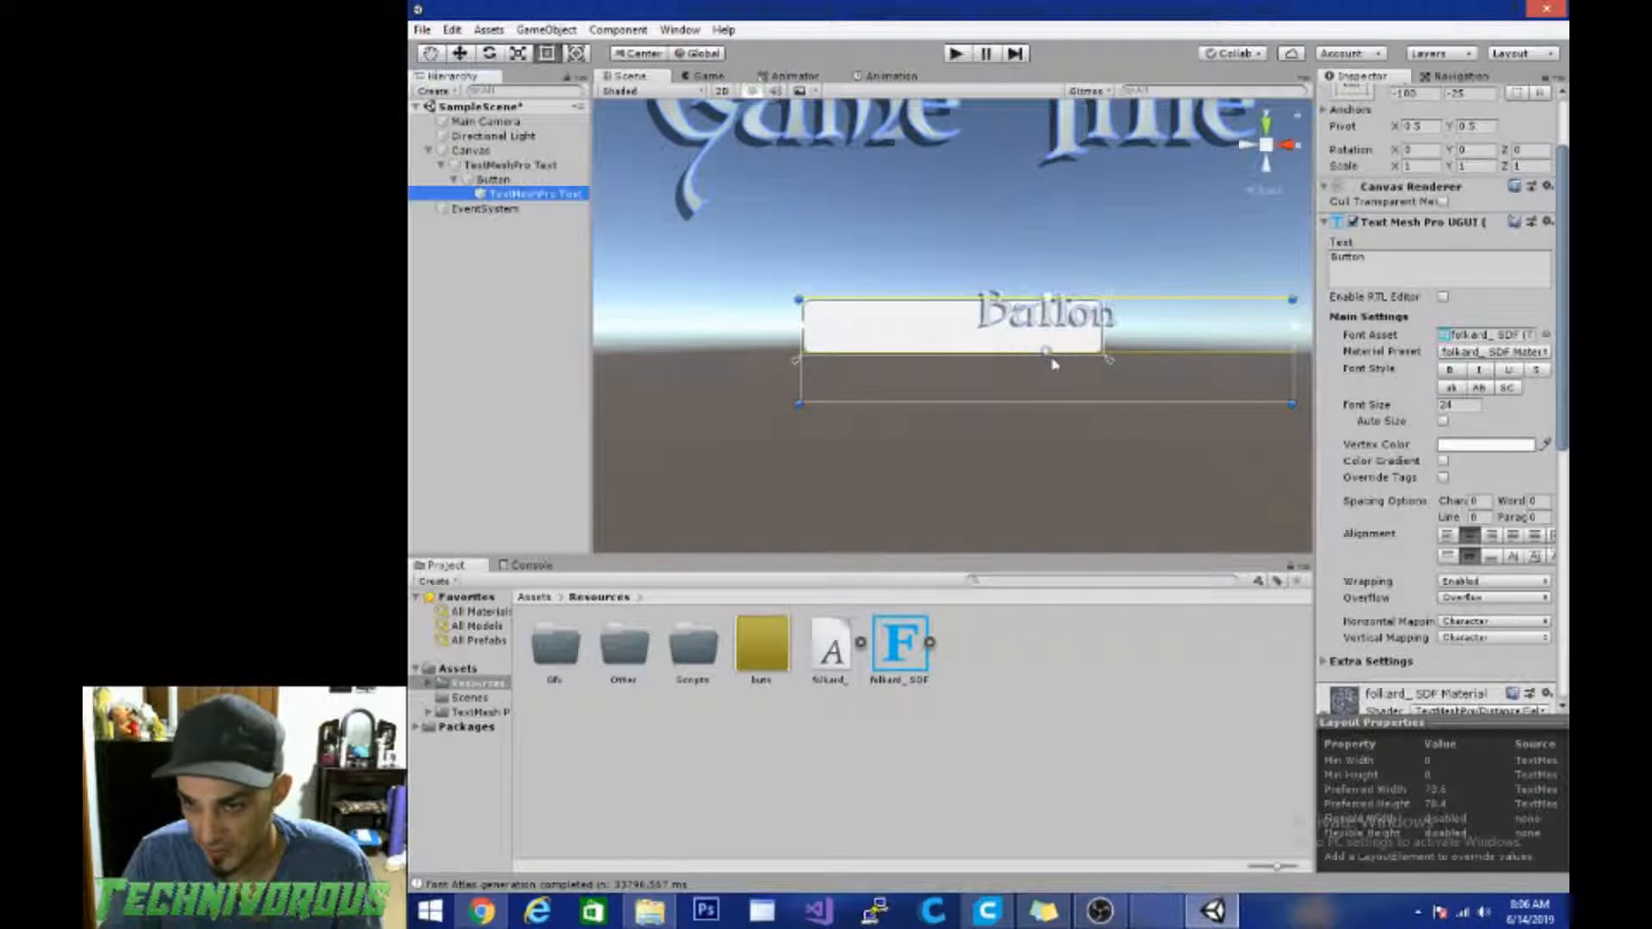
click(1051, 363)
drag(1051, 363, 1067, 415)
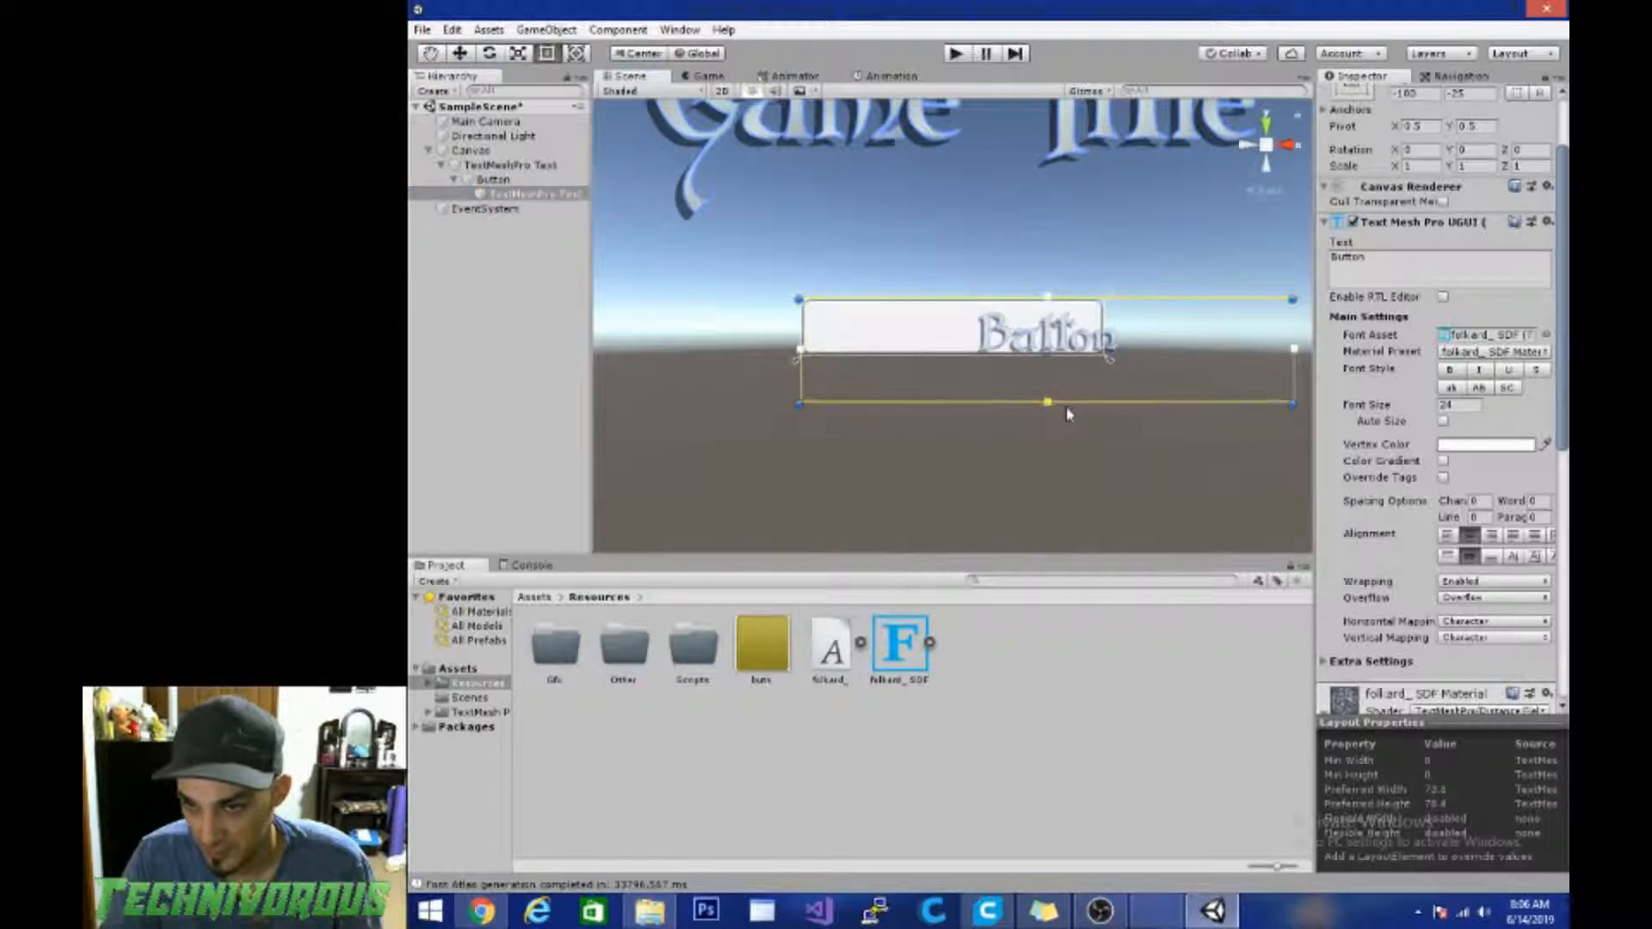
drag(1290, 405, 1097, 353)
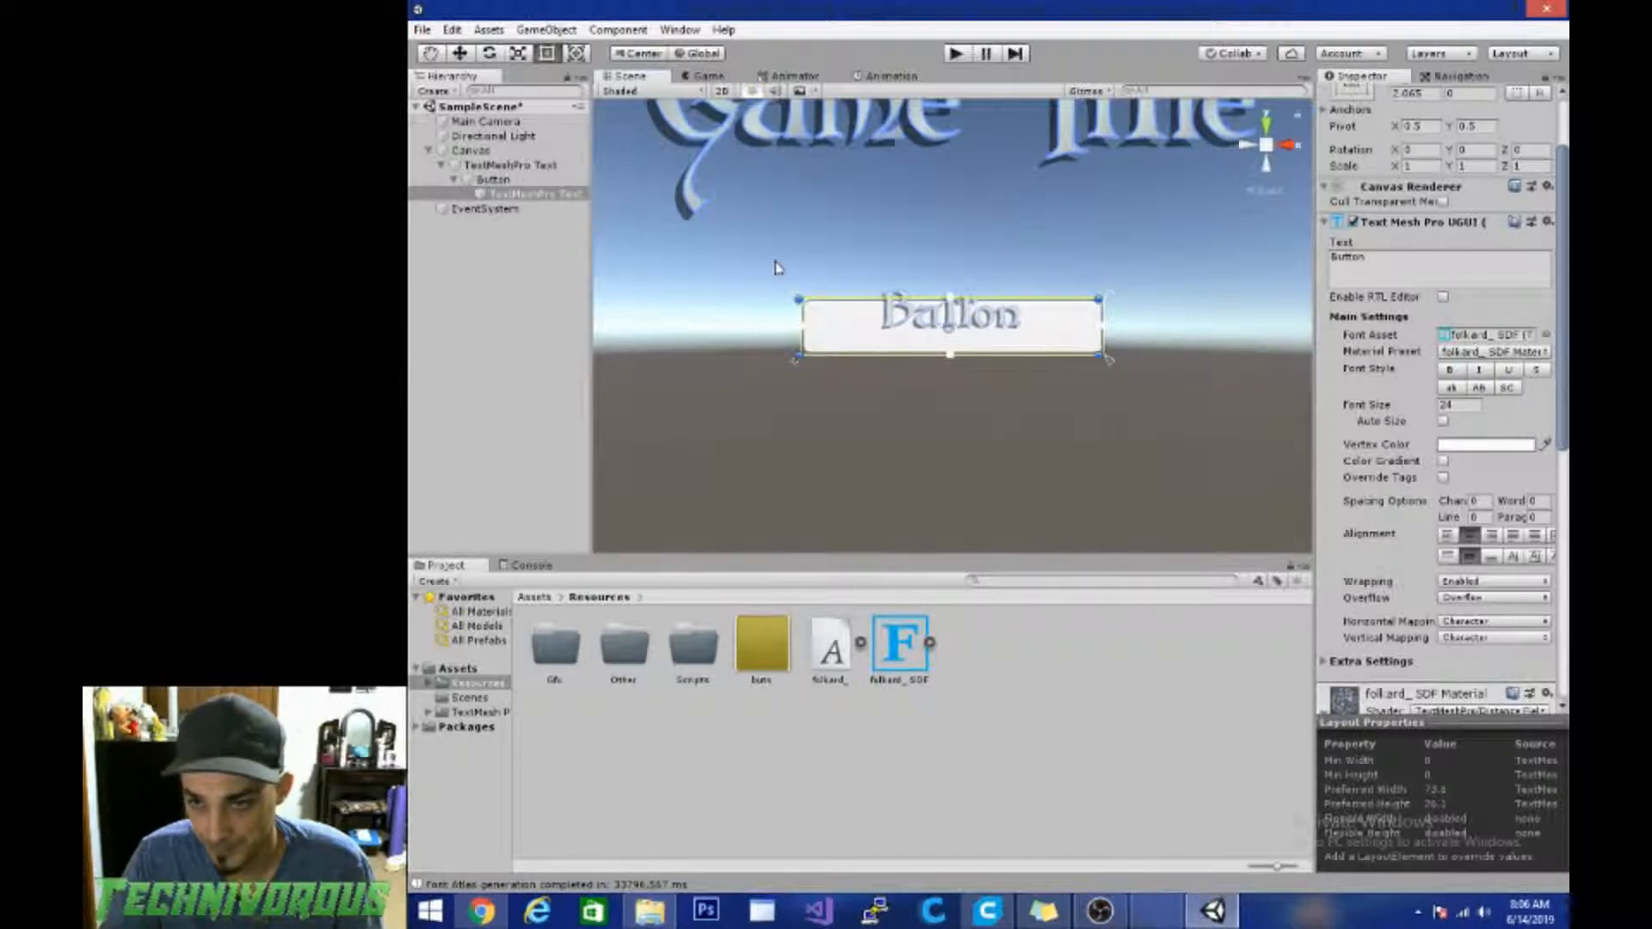
Step: Set the button text's vertical alignment to middle and lower its upper margin so the label sits centred in the button
click(1447, 557)
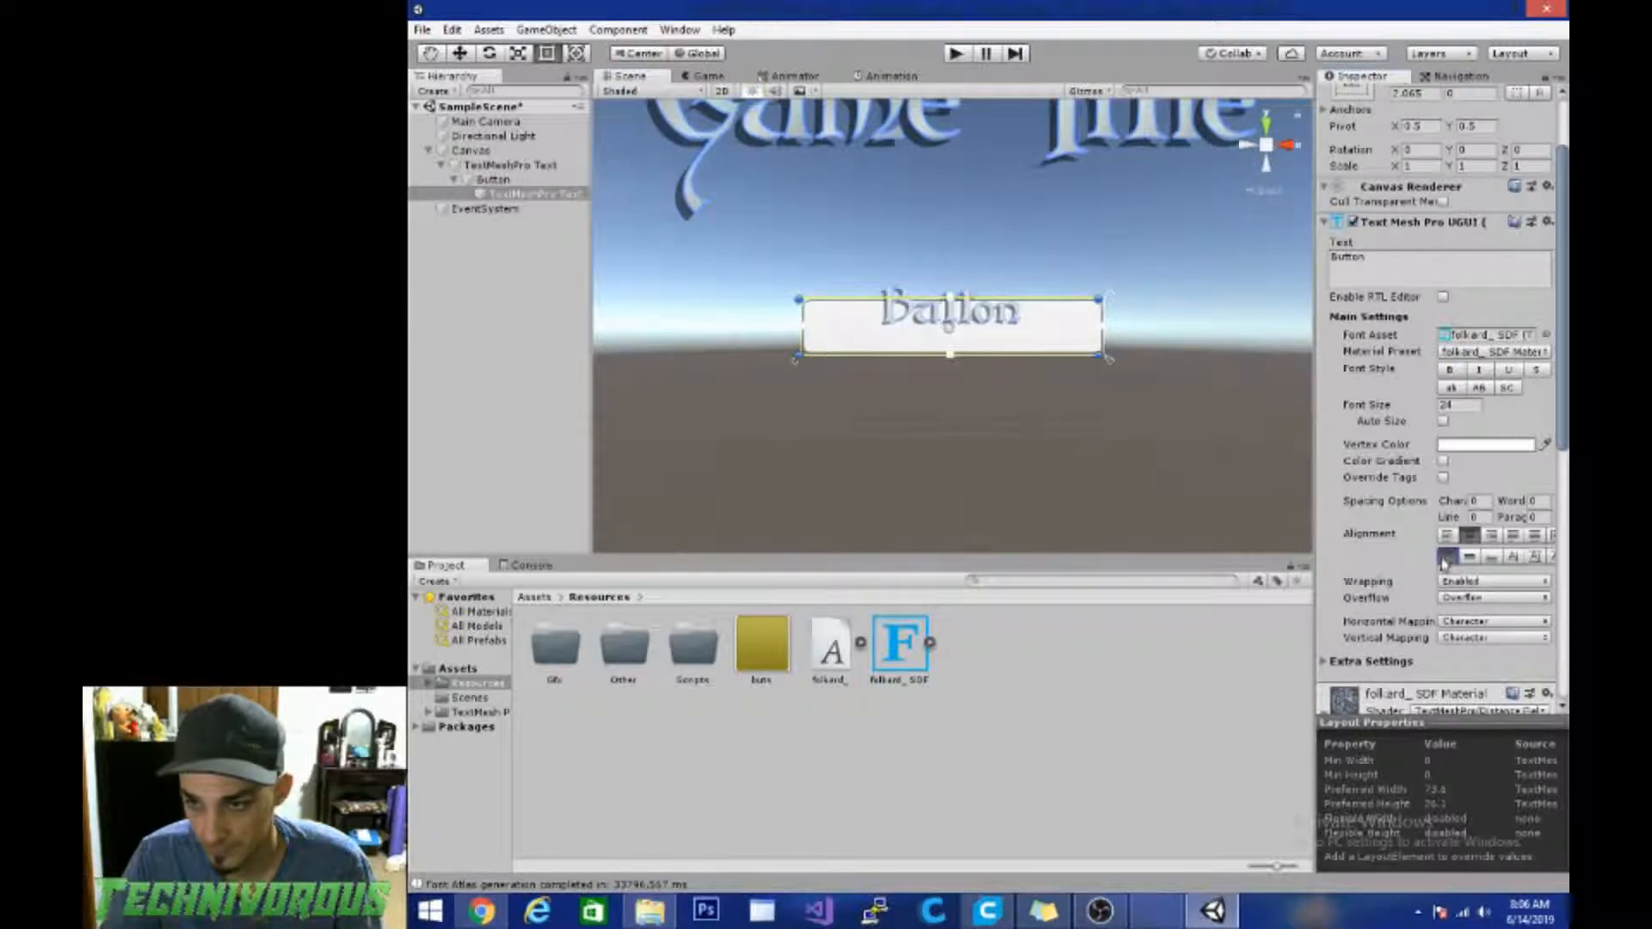
click(1490, 558)
click(1469, 557)
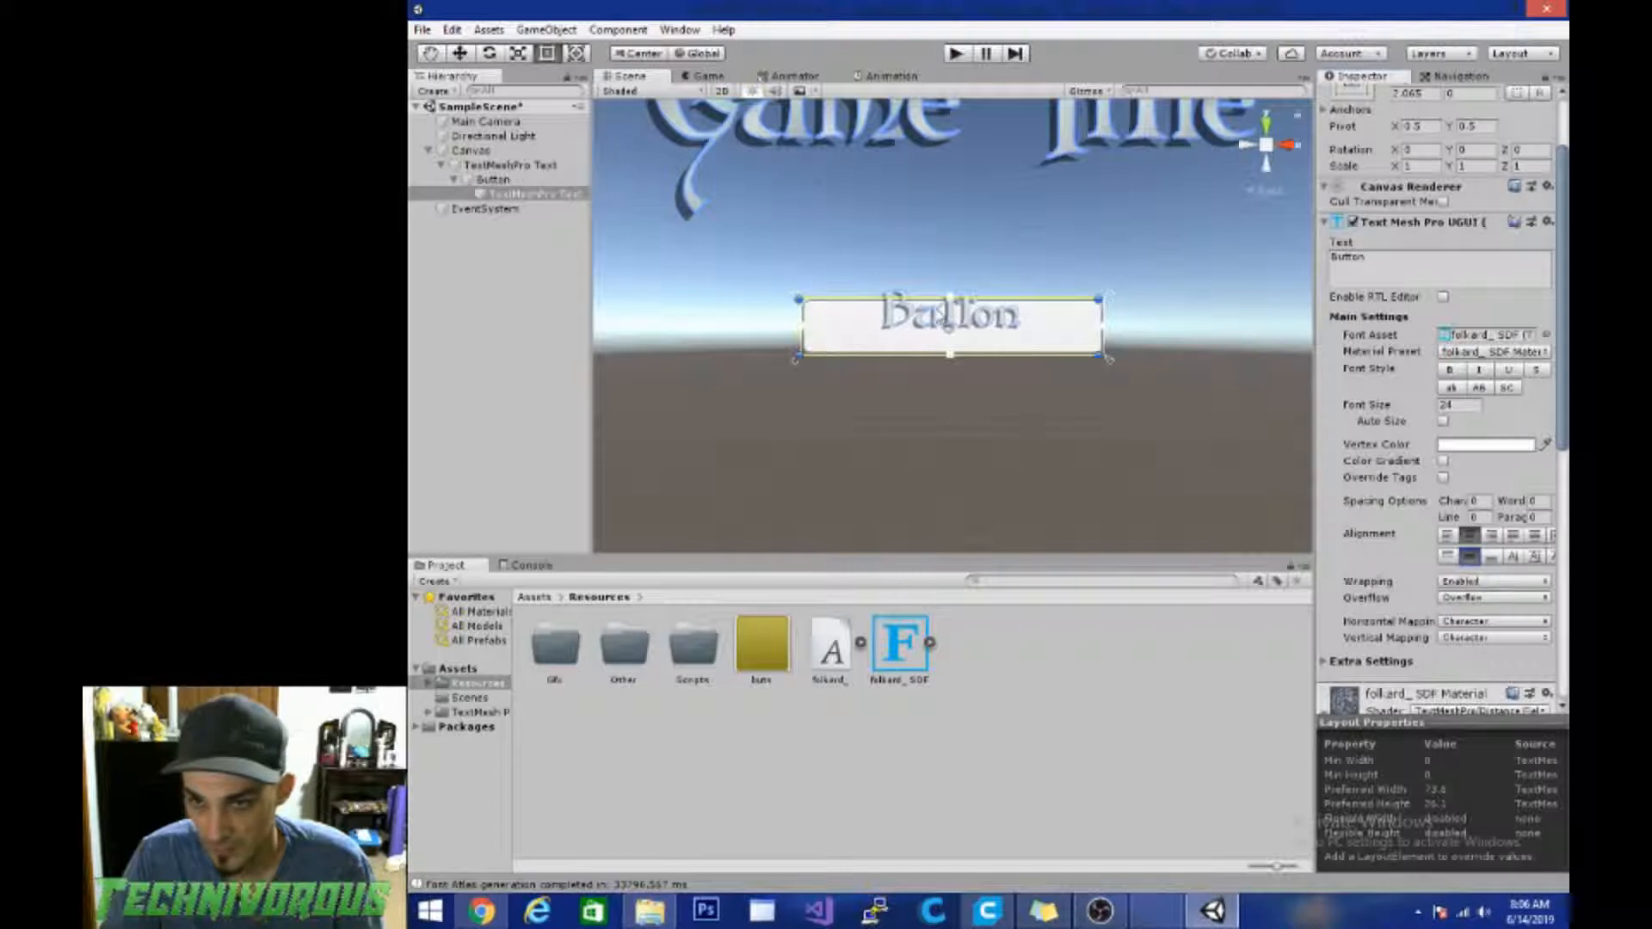
drag(953, 310, 958, 341)
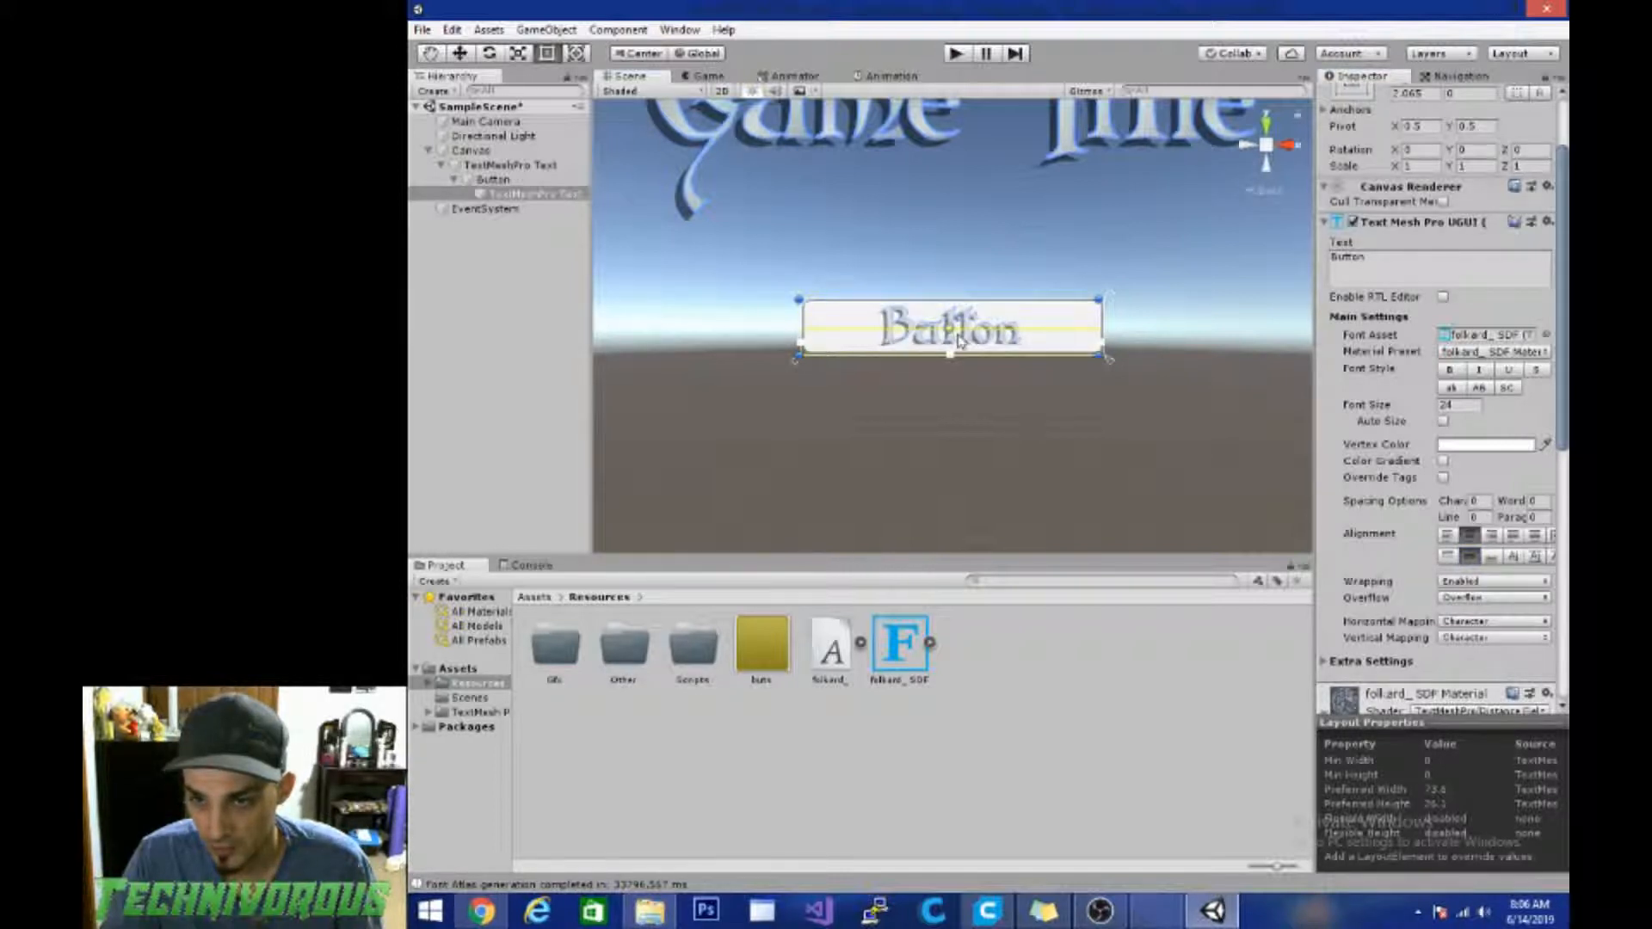
click(892, 438)
Step: Change the button's TextMeshPro text to "New Game"
click(528, 194)
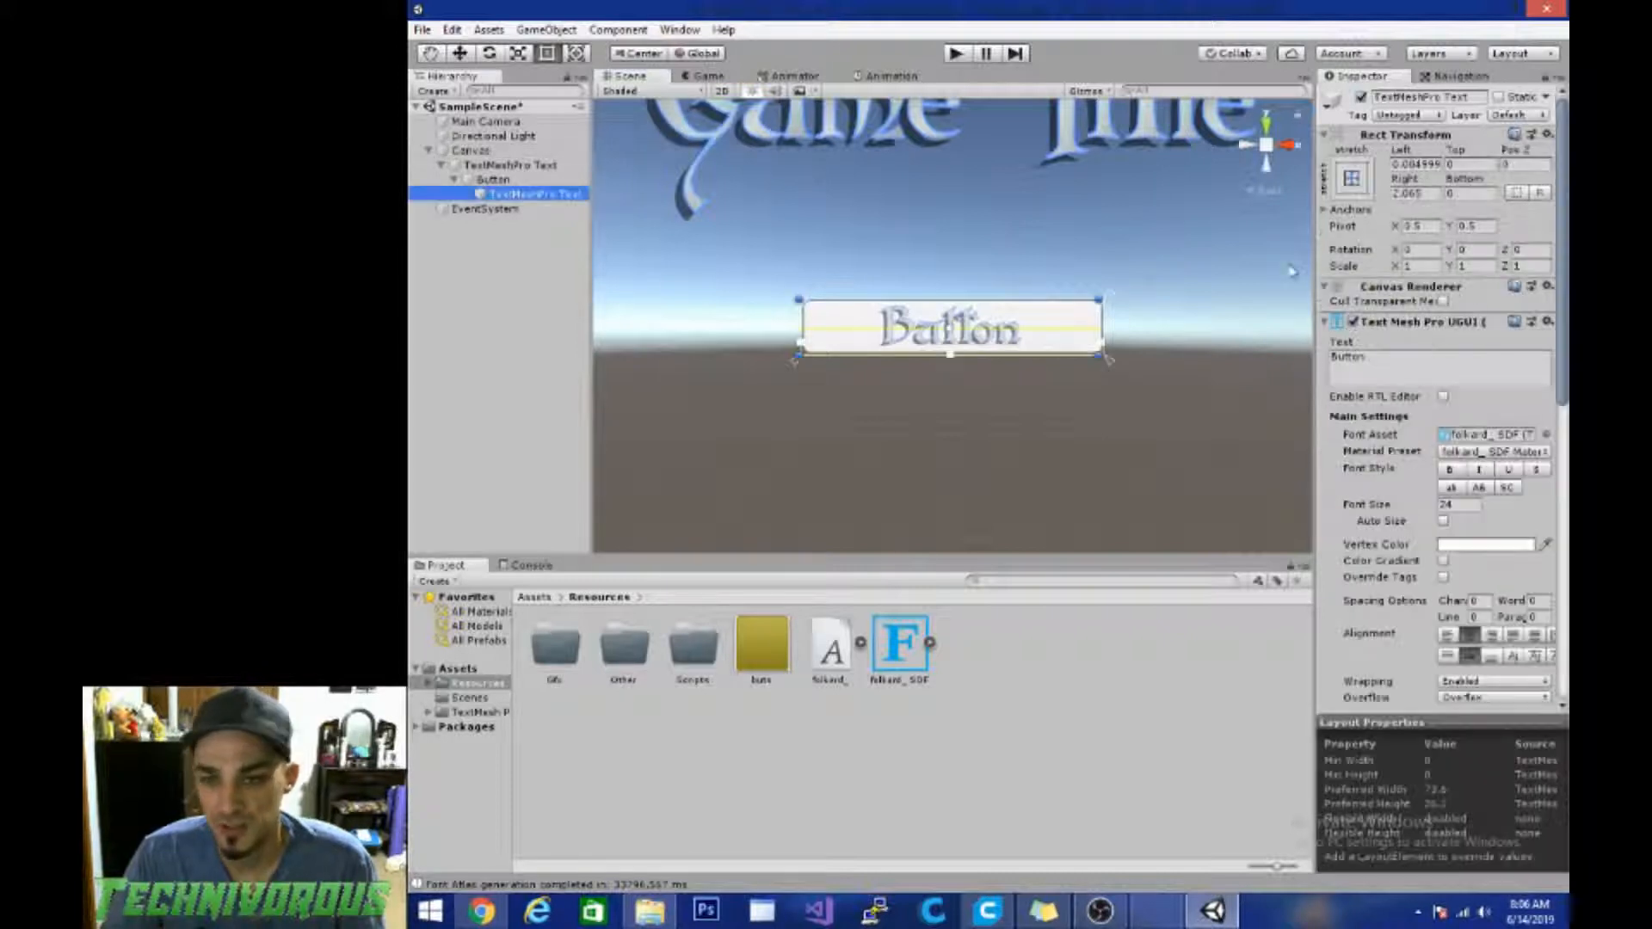
click(1360, 365)
drag(1333, 365, 1378, 365)
text(New )
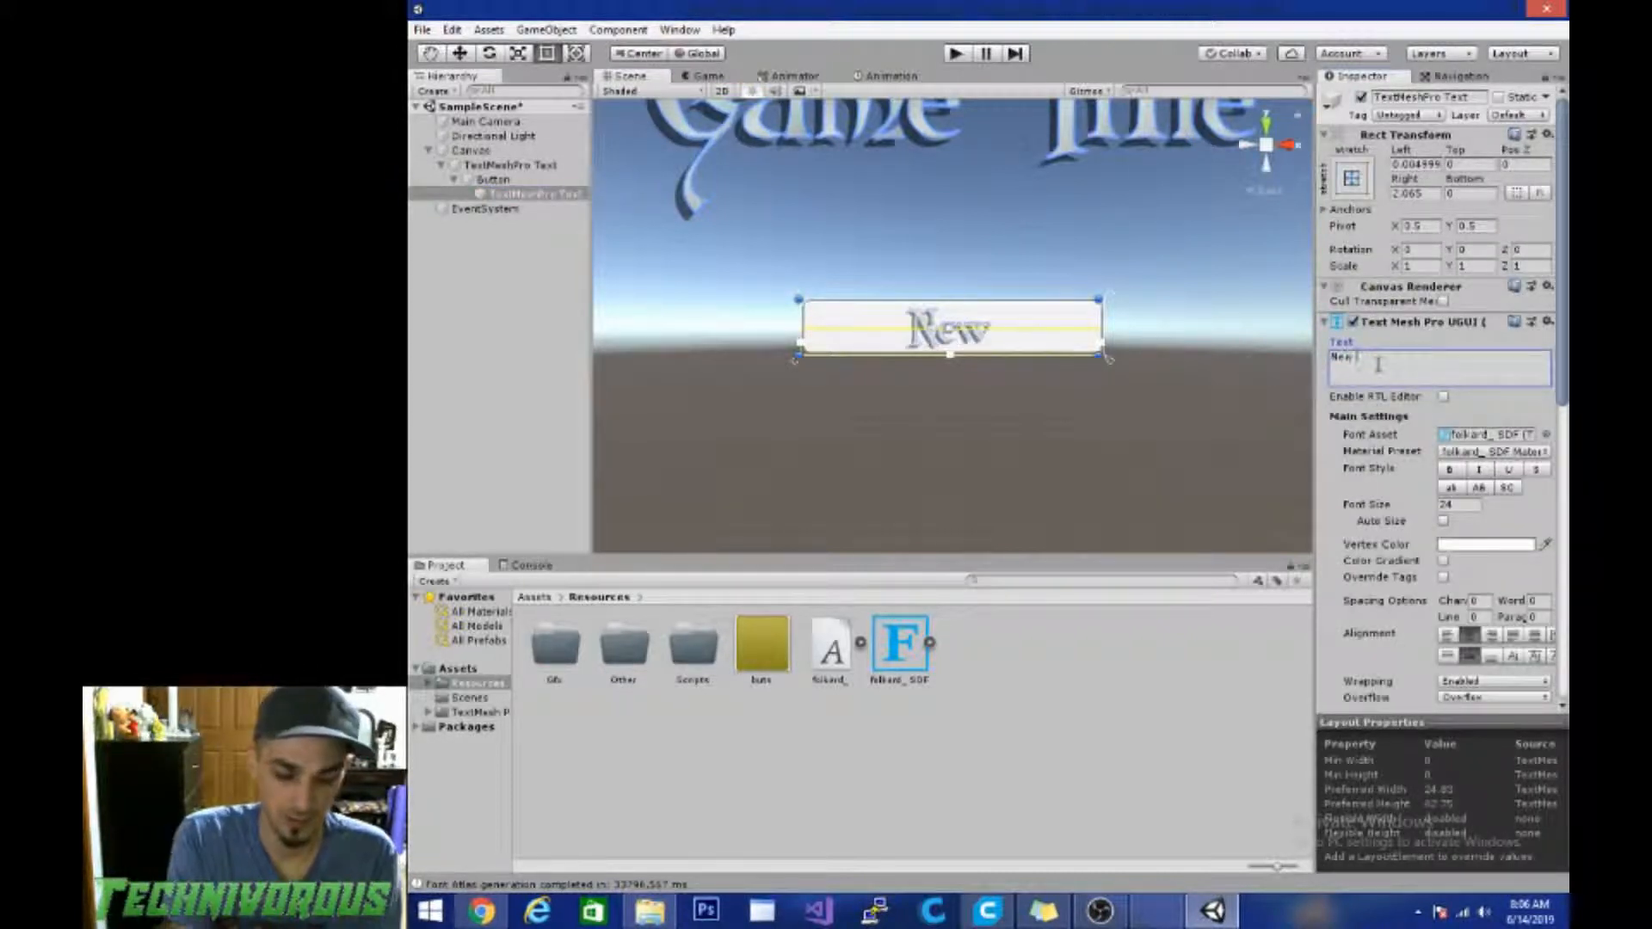
text(Game)
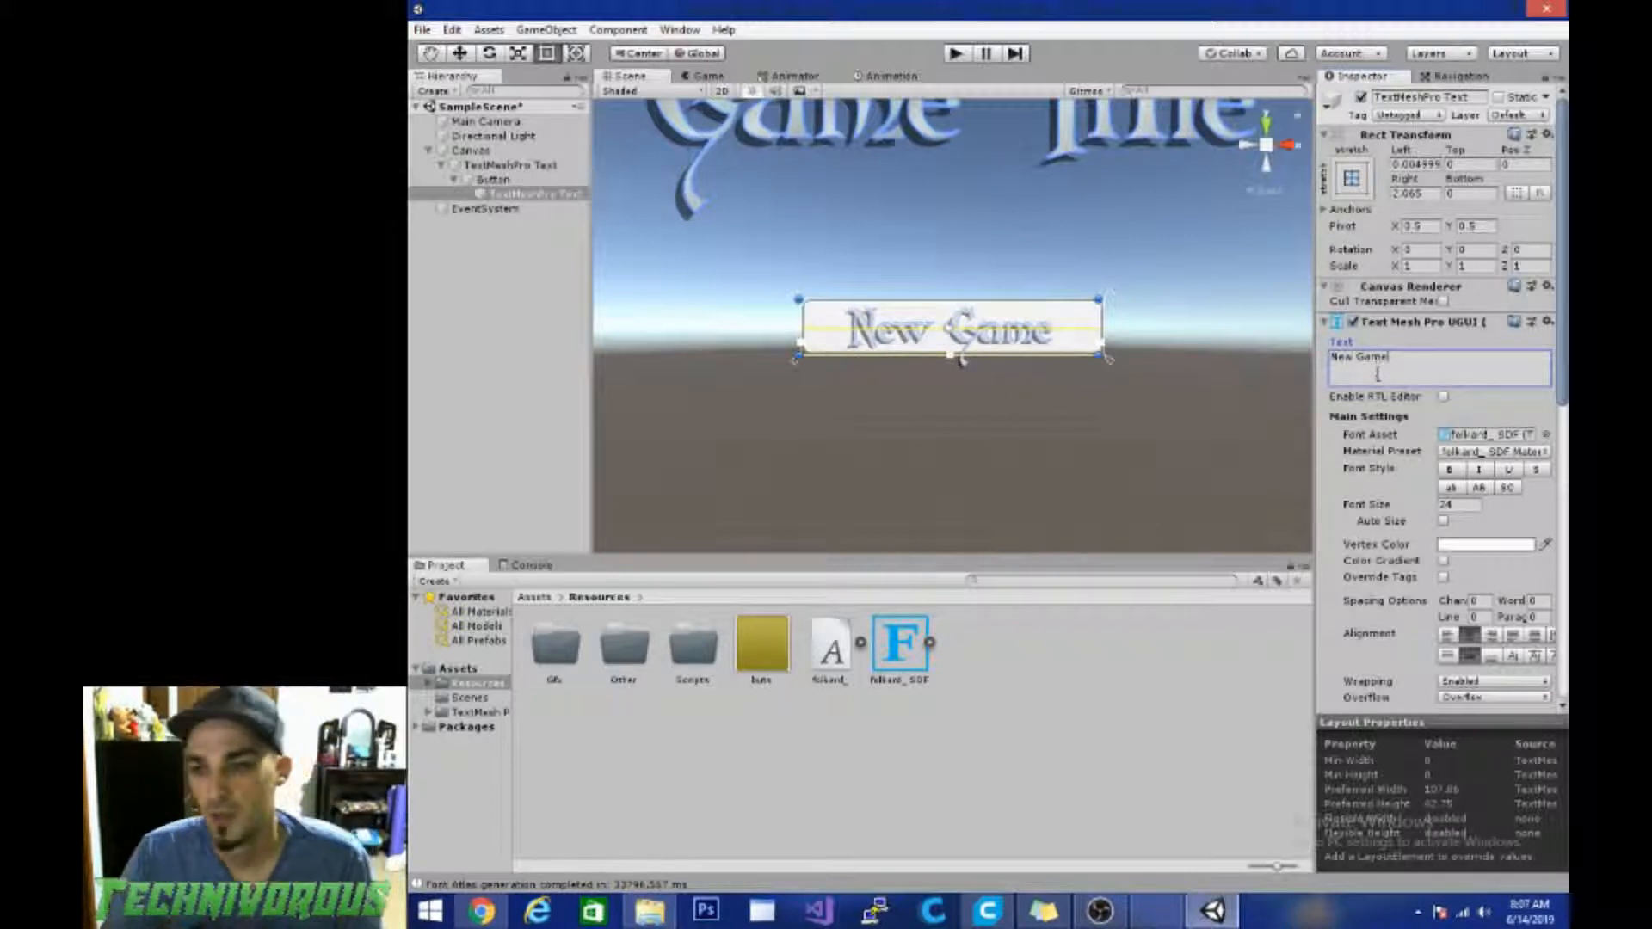
Step: Set the butn image's texture type to Sprite (2D and UI) and apply the import settings
scroll(1400, 582, down, 3)
click(493, 179)
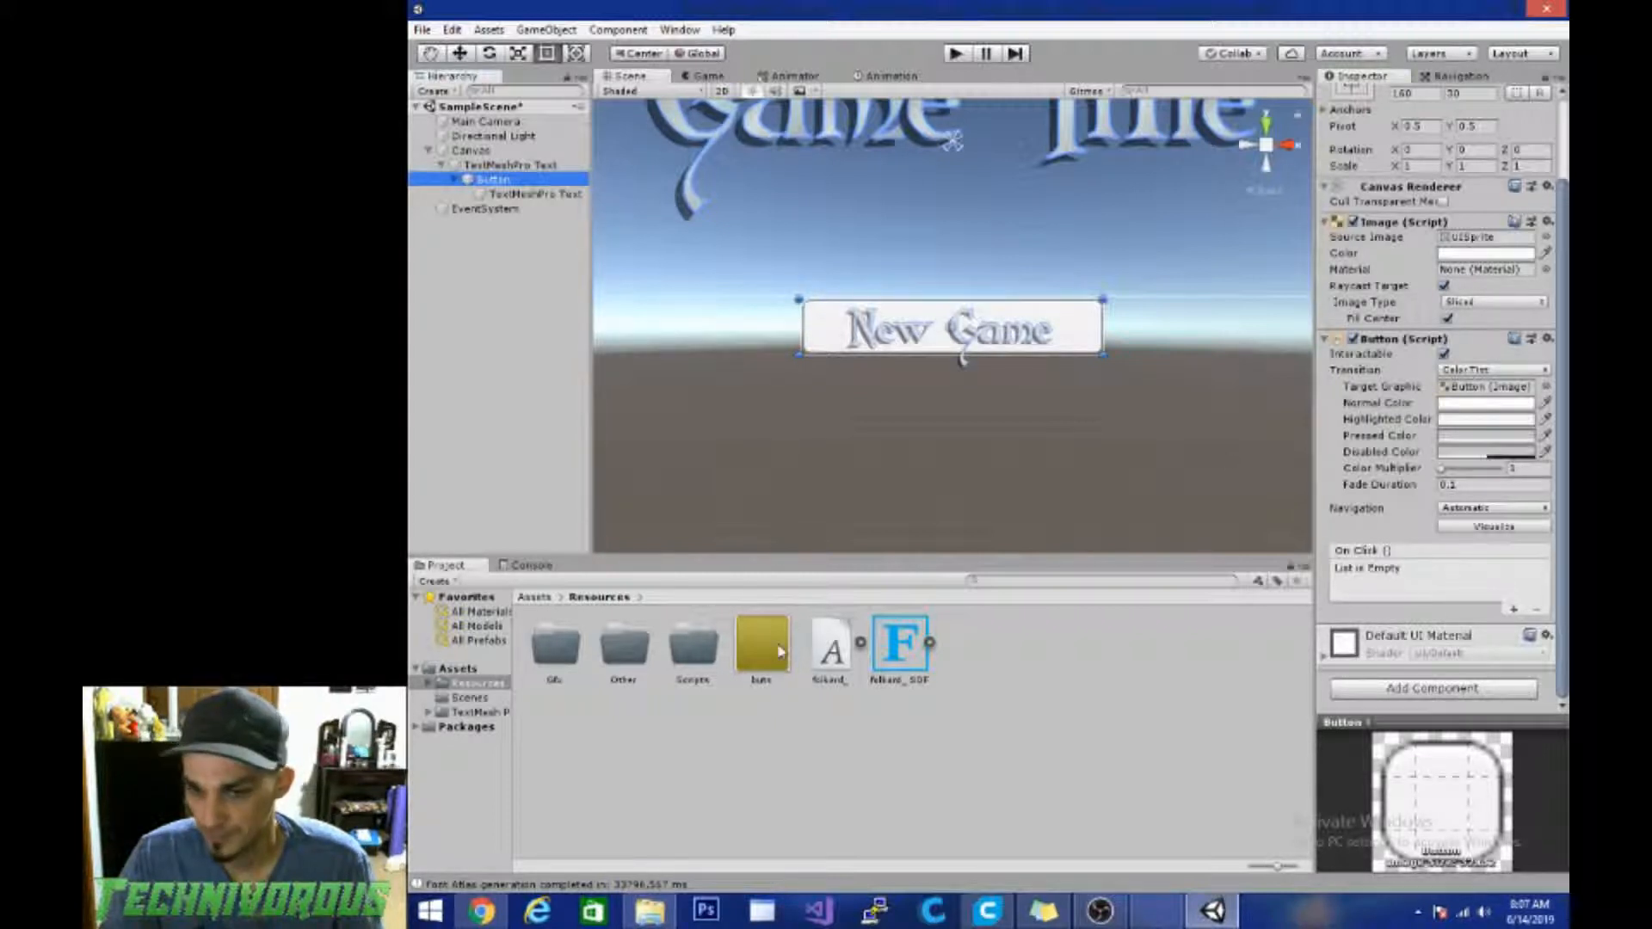
mouse_move(780, 651)
mouse_down()
mouse_move(1204, 516)
mouse_move(1467, 379)
mouse_move(1473, 238)
mouse_move(1394, 365)
mouse_move(759, 655)
mouse_up()
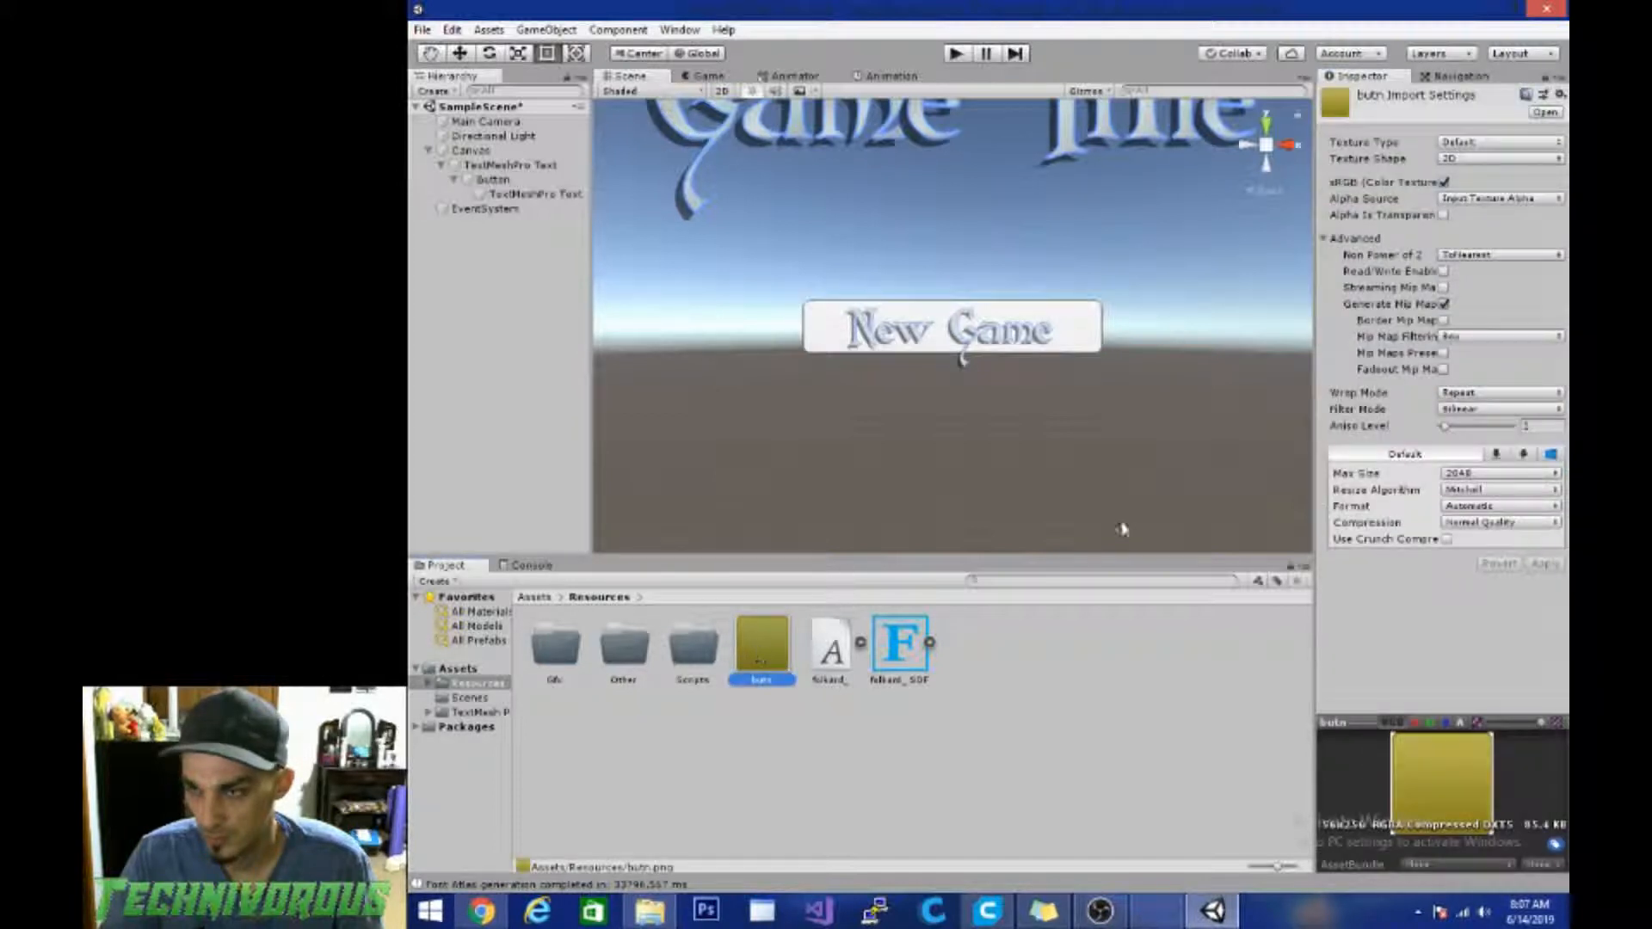
click(1472, 142)
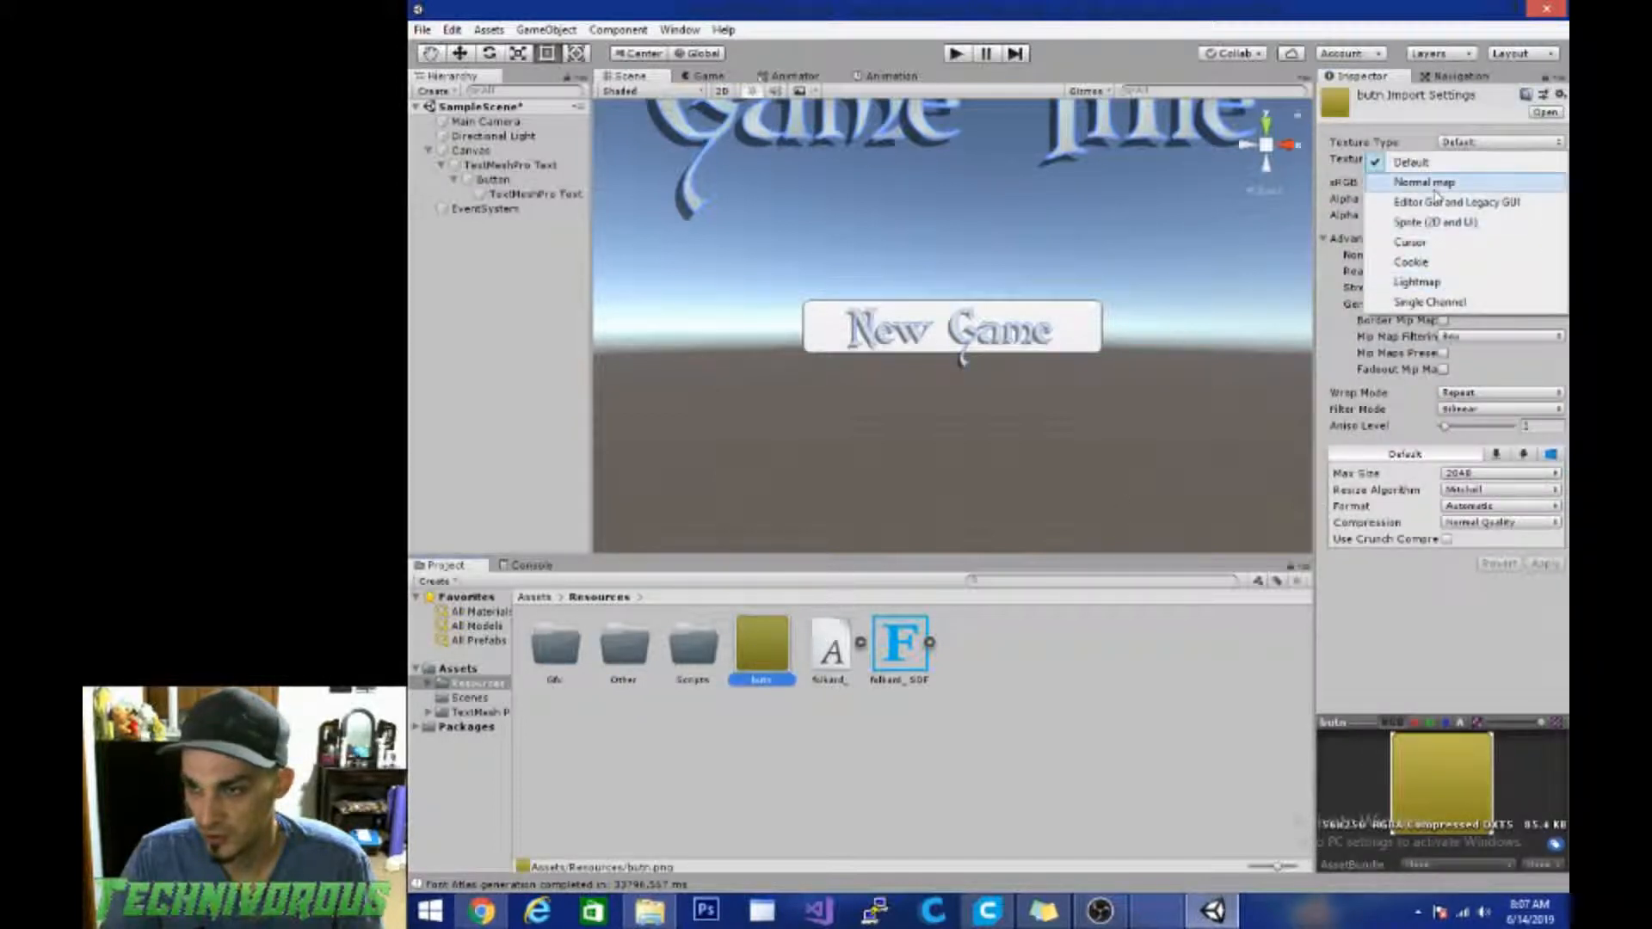
click(1442, 223)
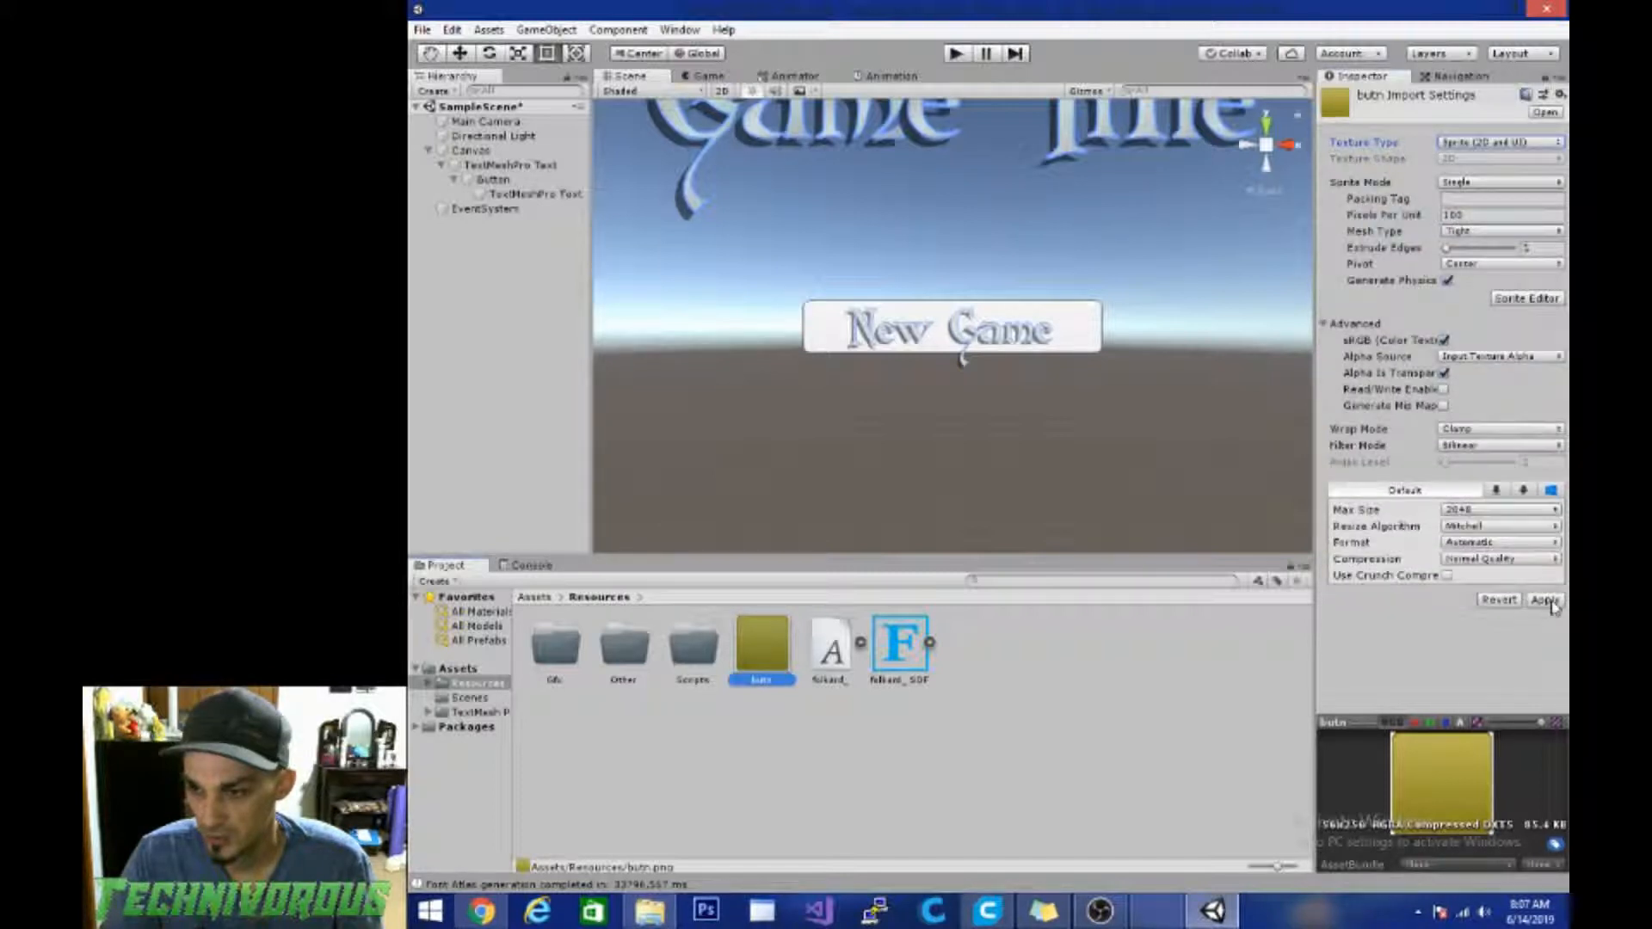
Step: Assign the butn sprite as the button's source image and check the menu in the Game view
click(489, 179)
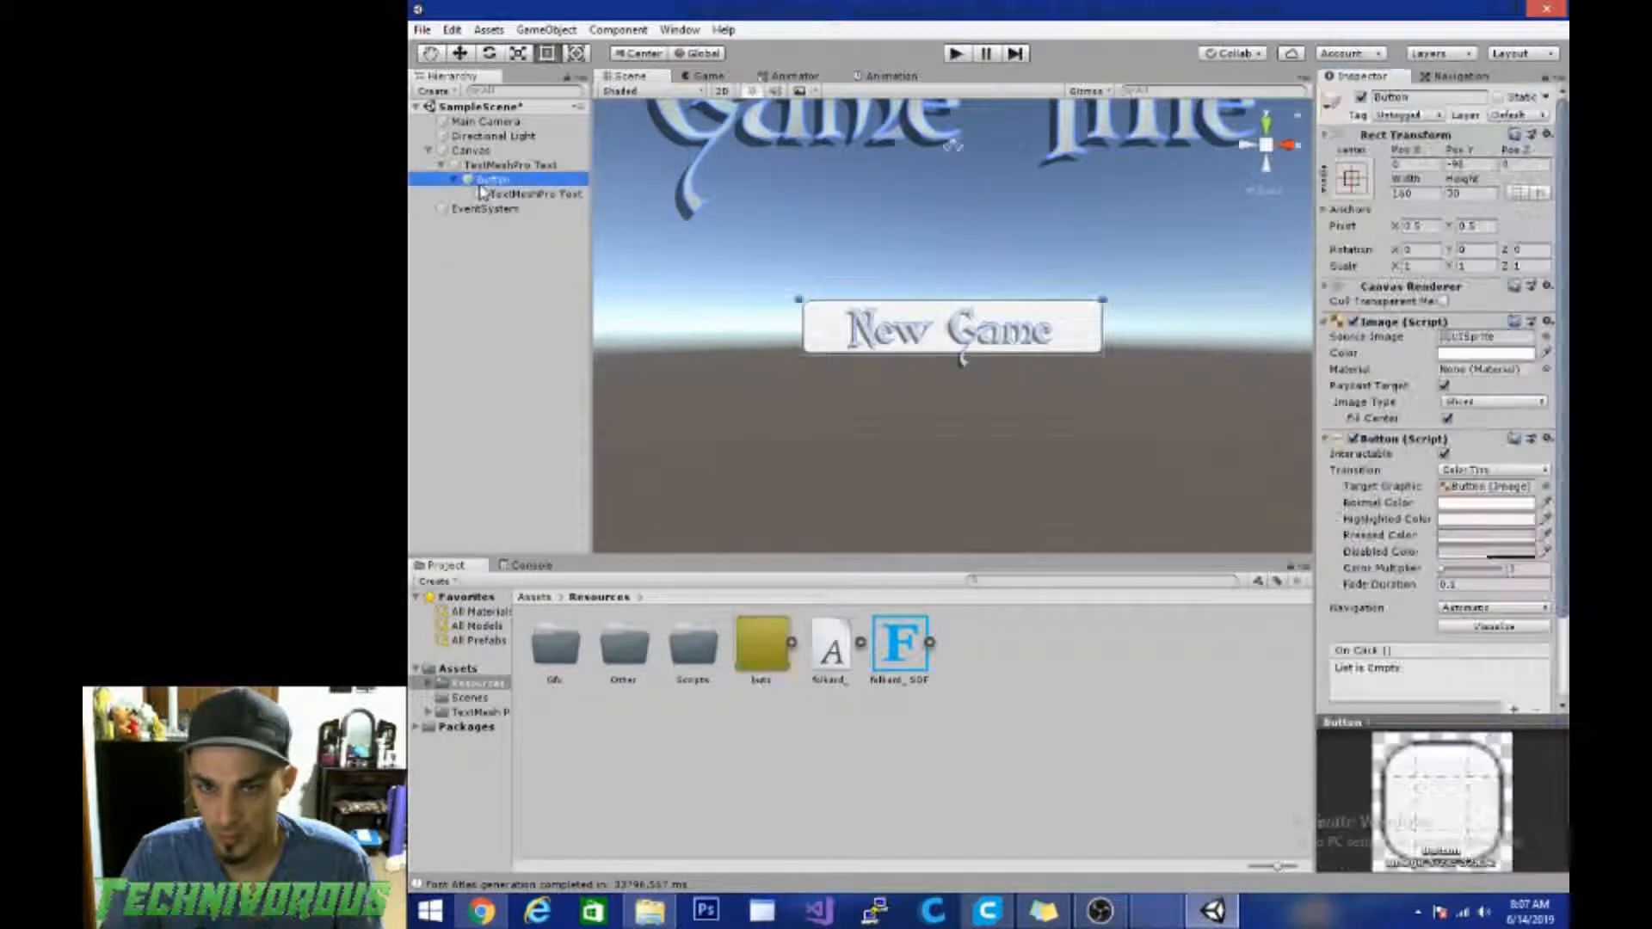
drag(748, 653, 1495, 343)
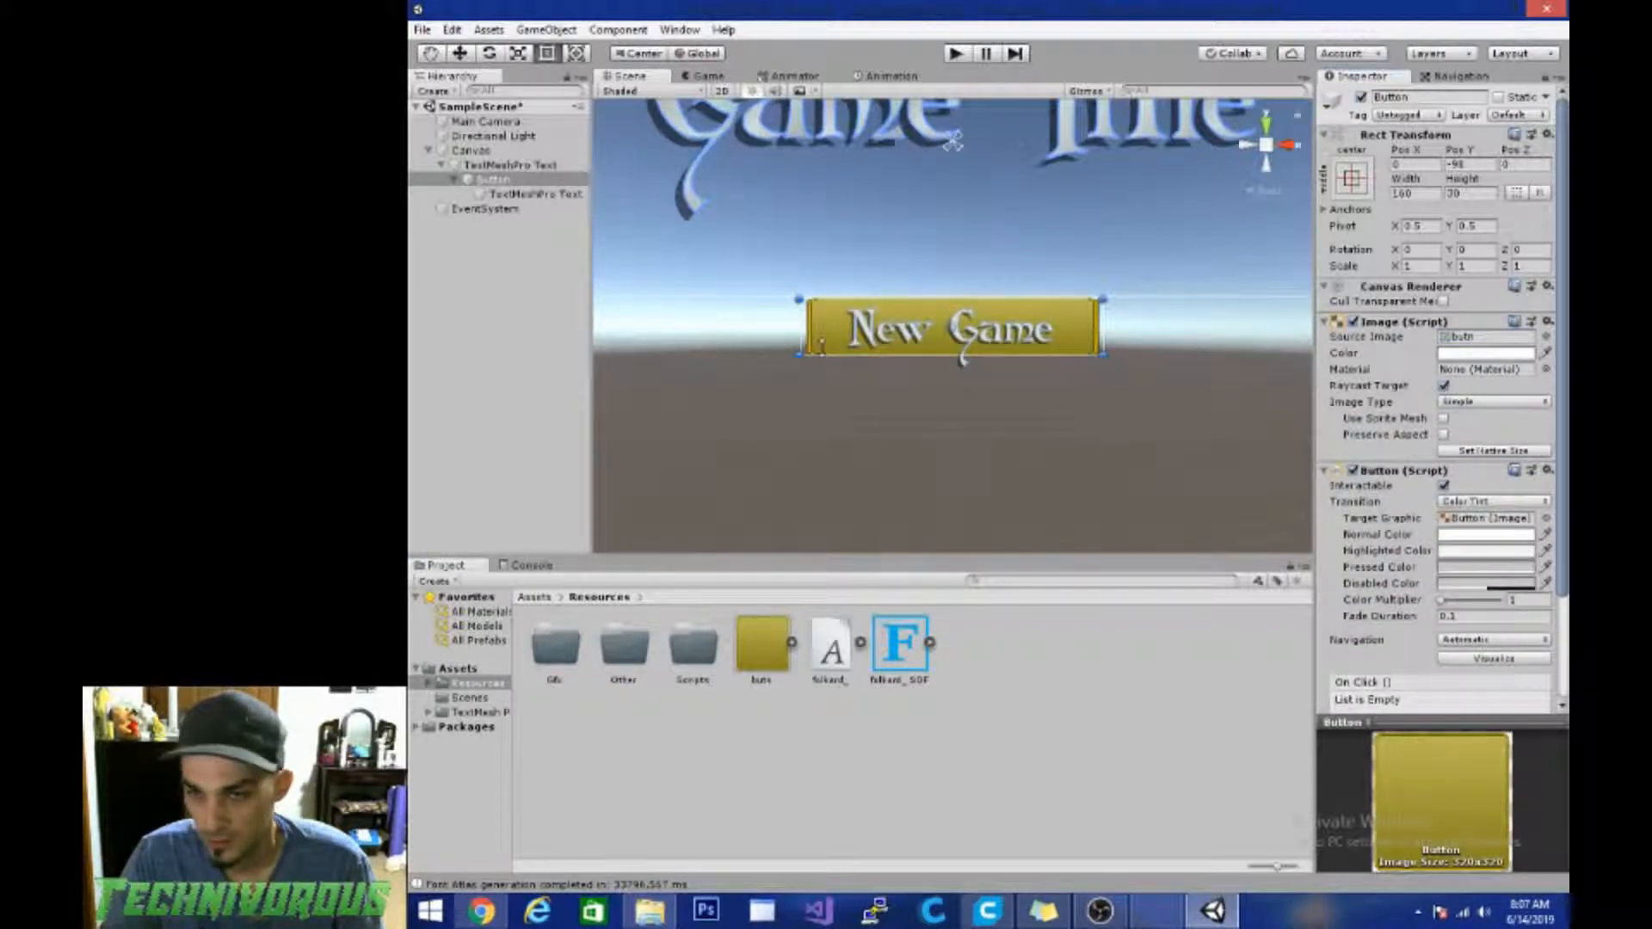
scroll(929, 249, down, 4)
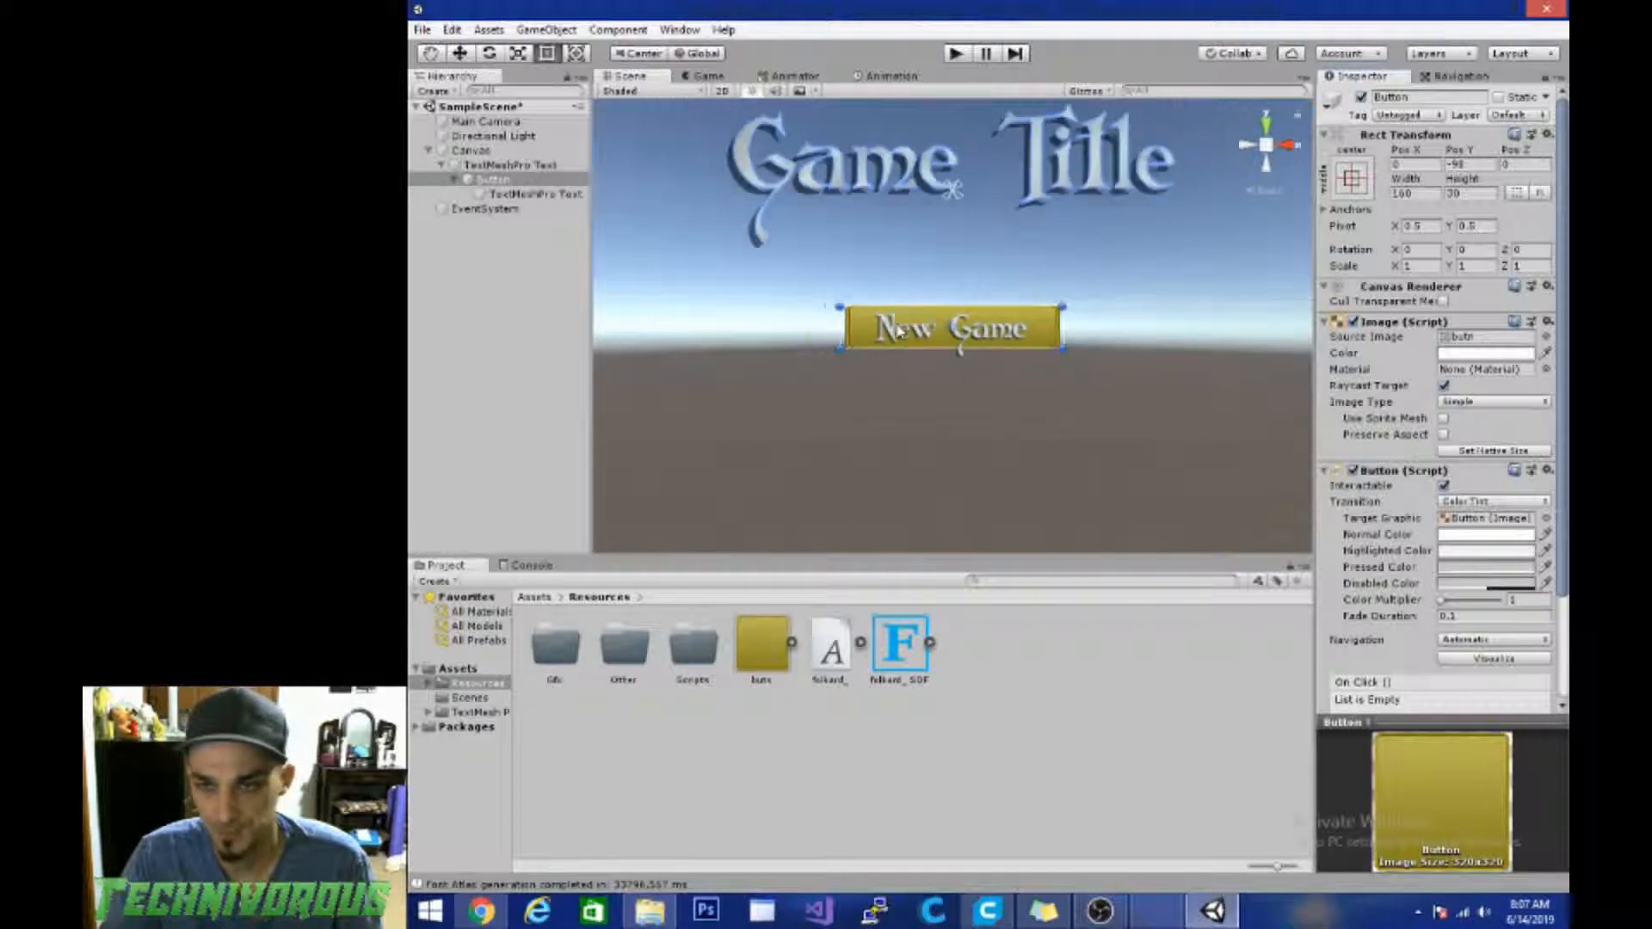
click(705, 76)
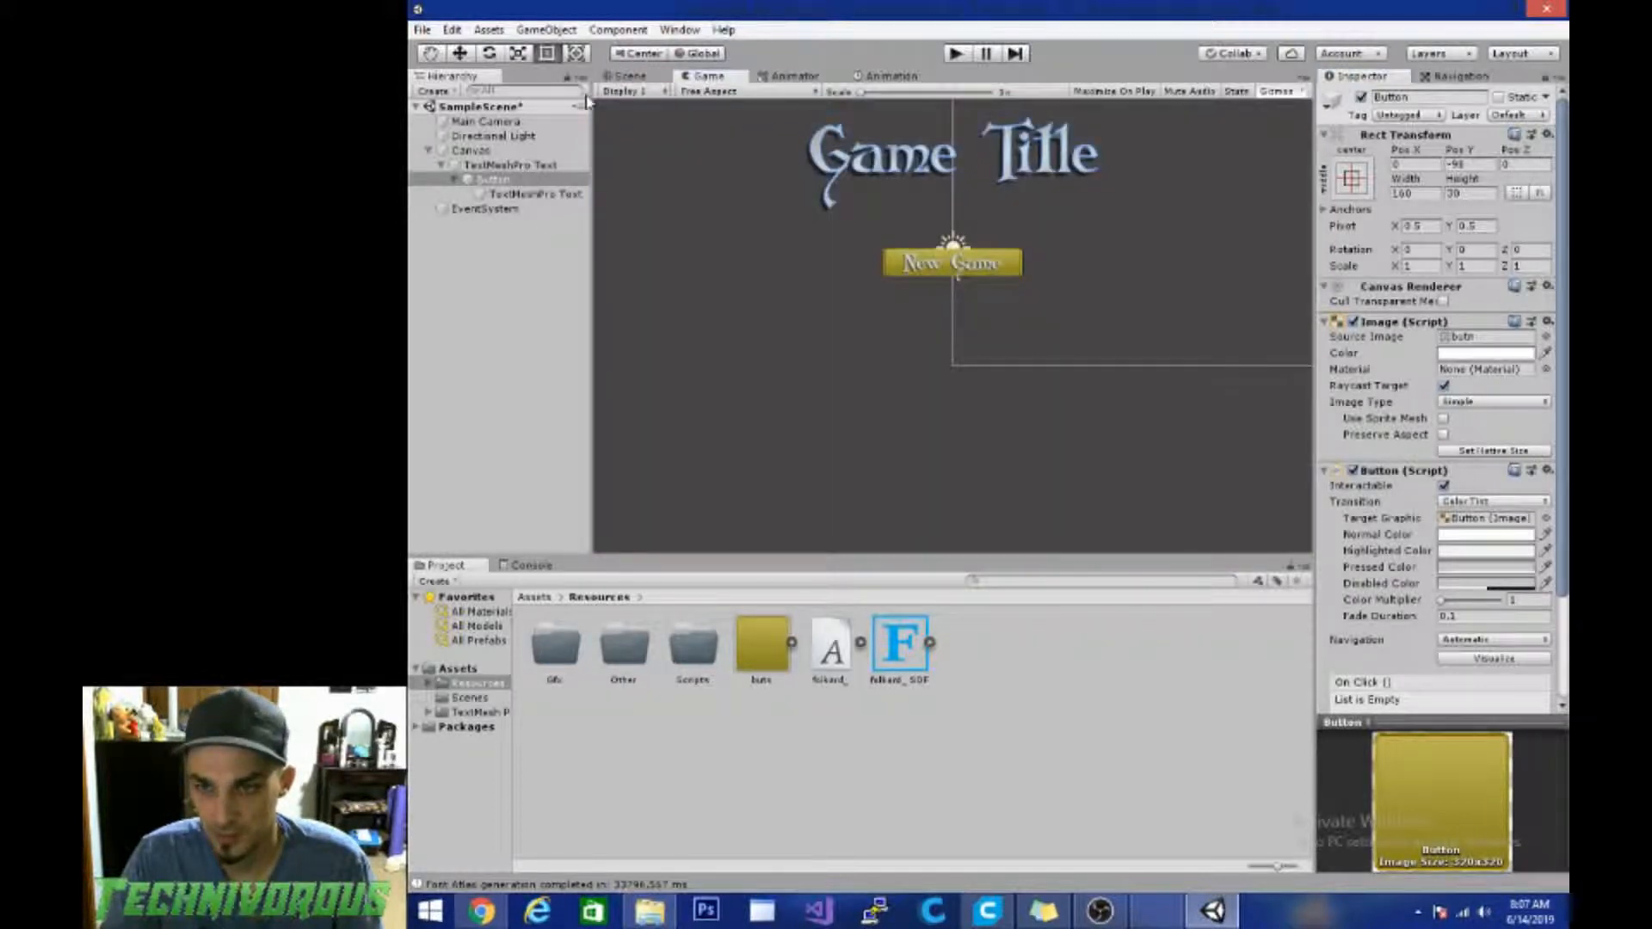
click(626, 76)
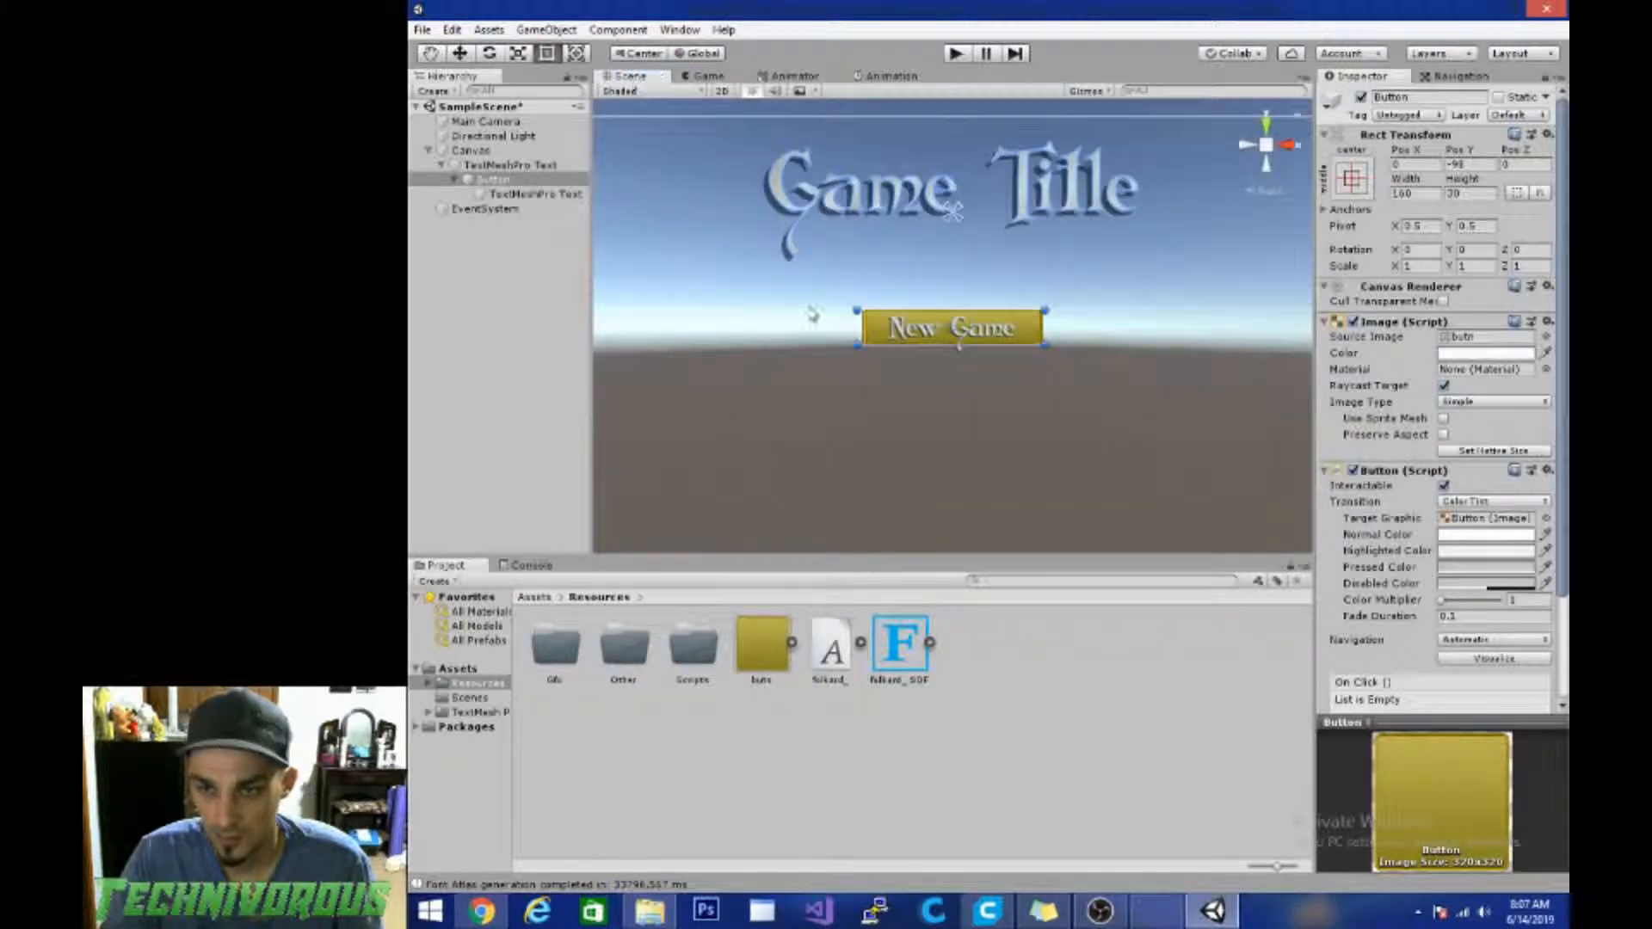
Step: Duplicate the New Game button twice and stack the copies in an evenly spaced column below it
click(494, 180)
key(ctrl+d)
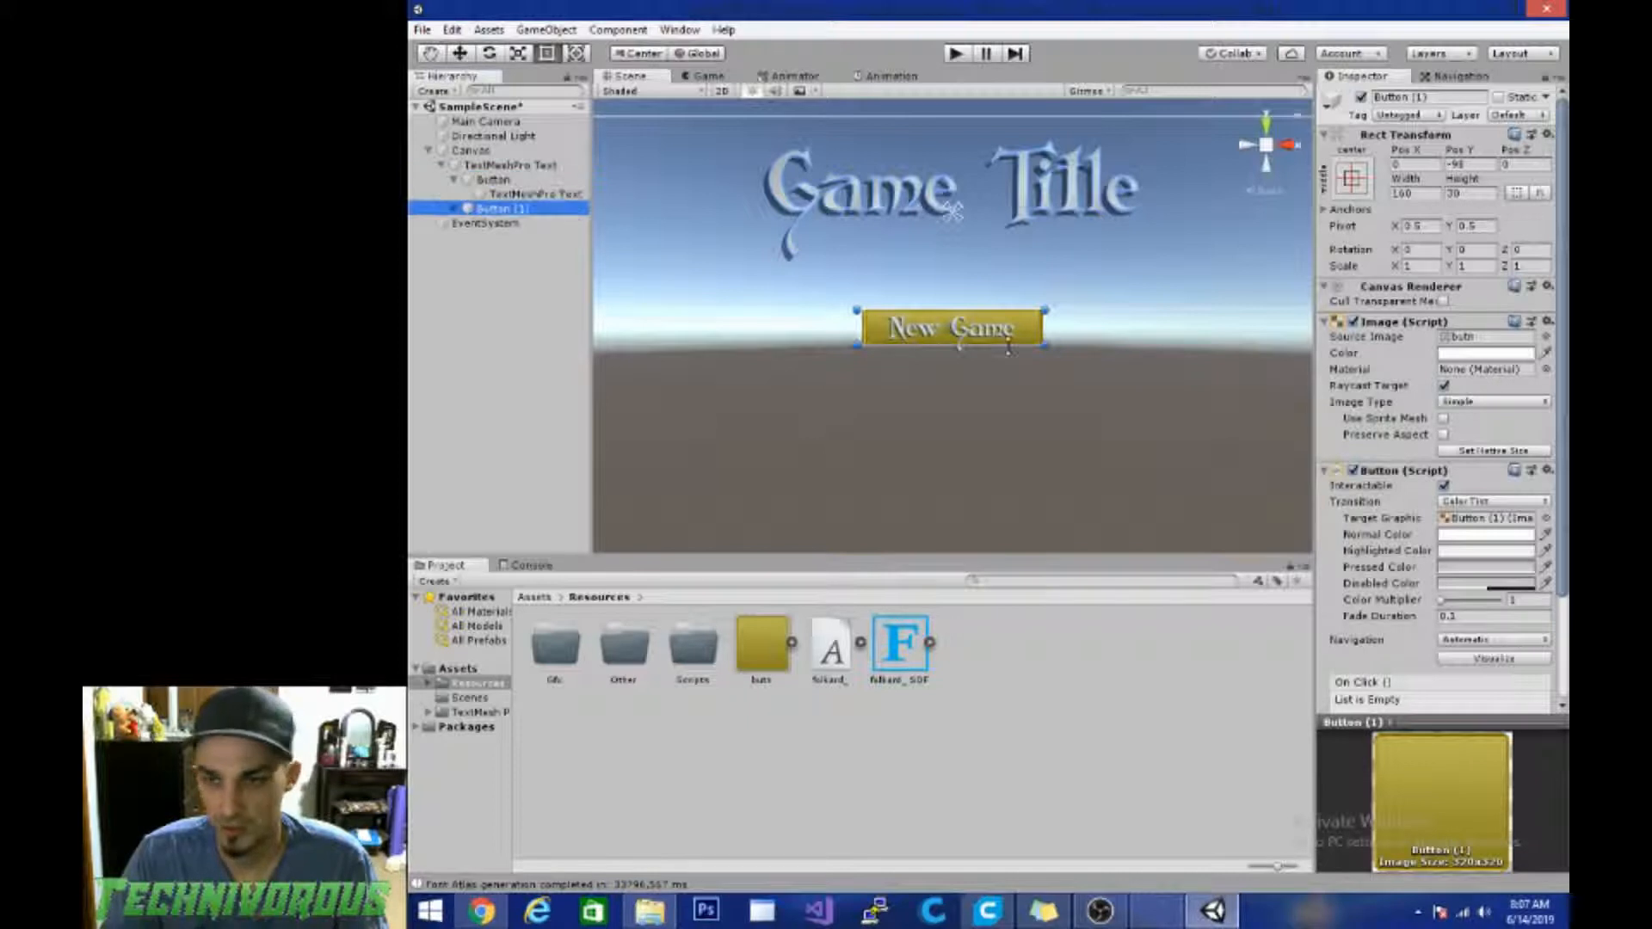
drag(991, 334, 995, 443)
key(ctrl+d)
click(976, 389)
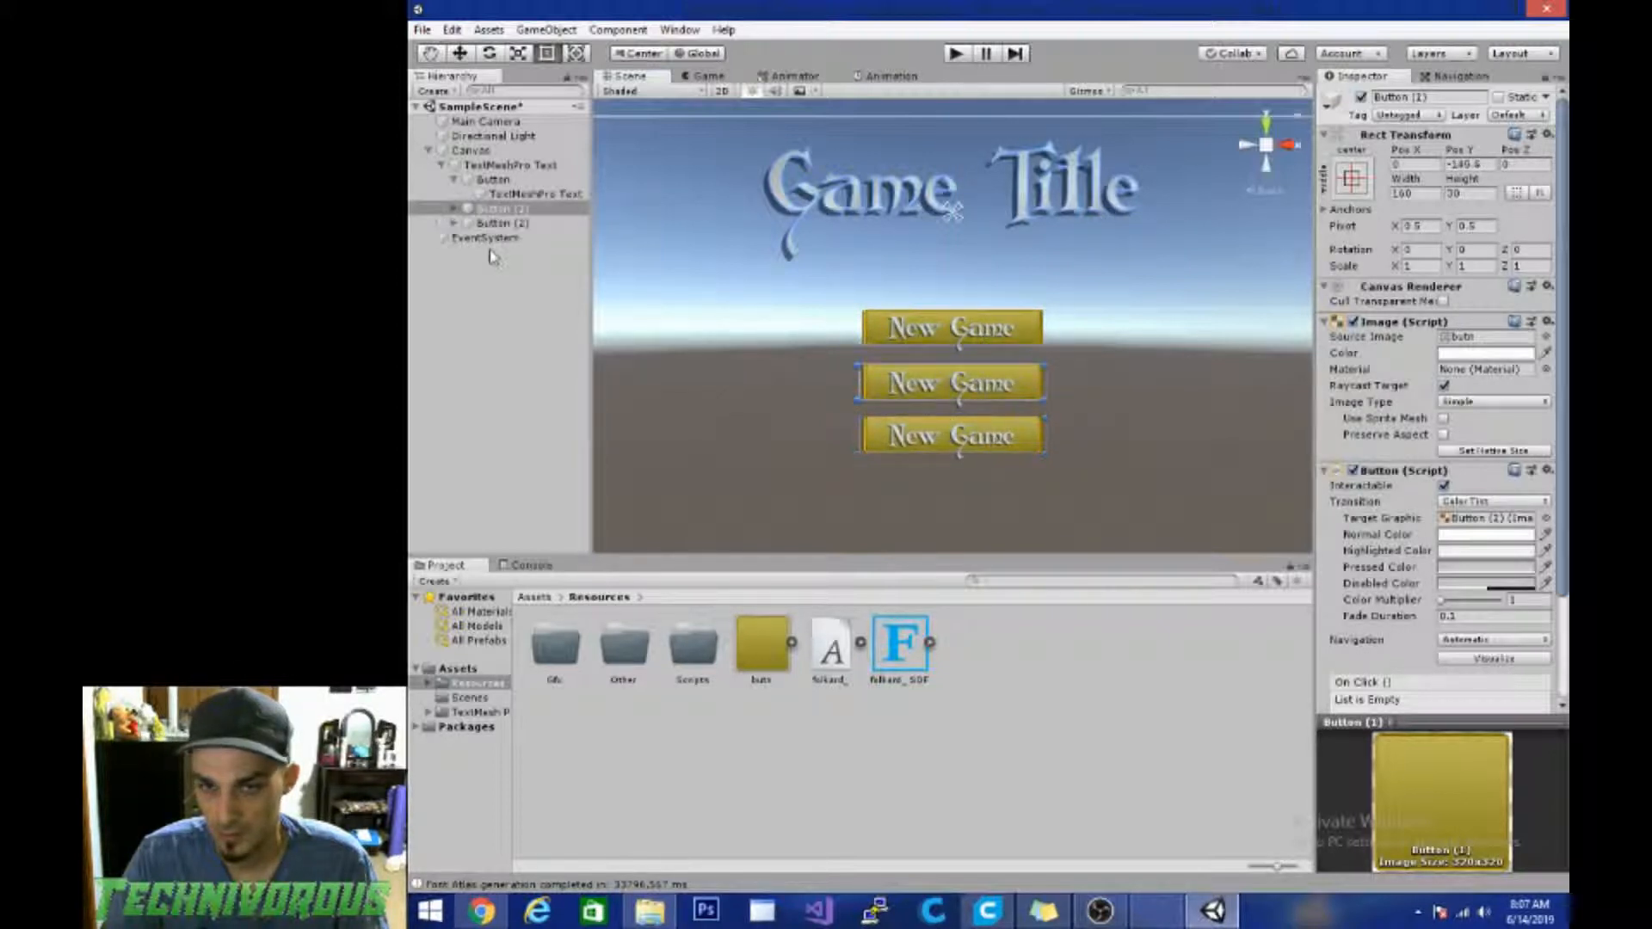
Step: Change the middle button's TextMeshPro text to "Load Game"
click(453, 209)
click(521, 223)
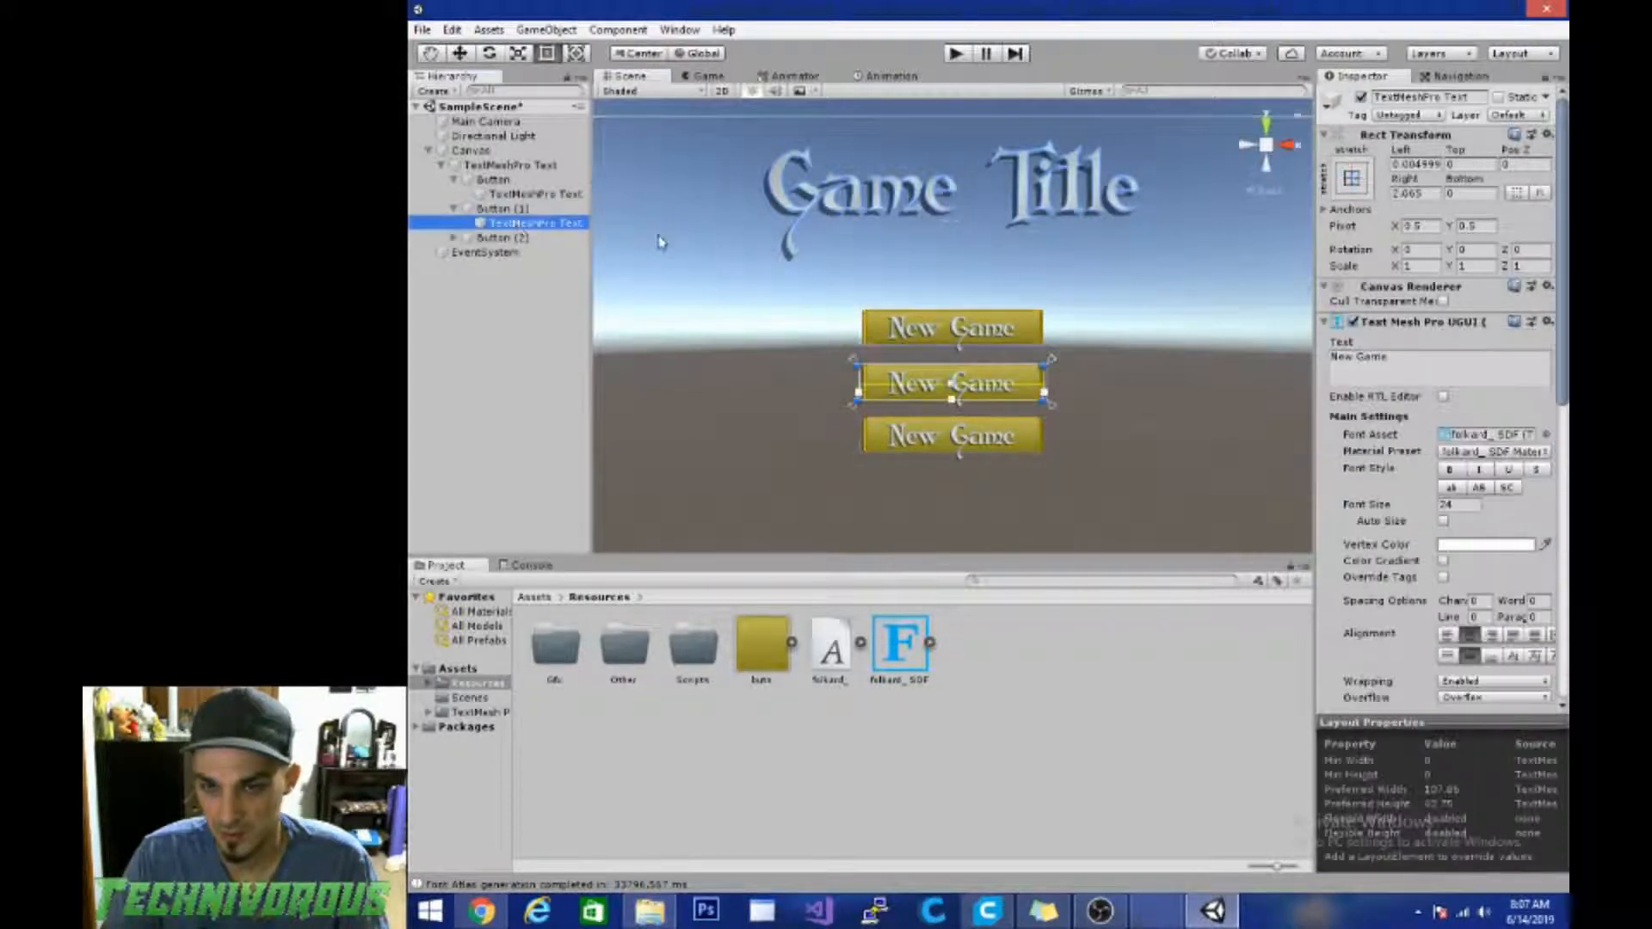
click(1411, 359)
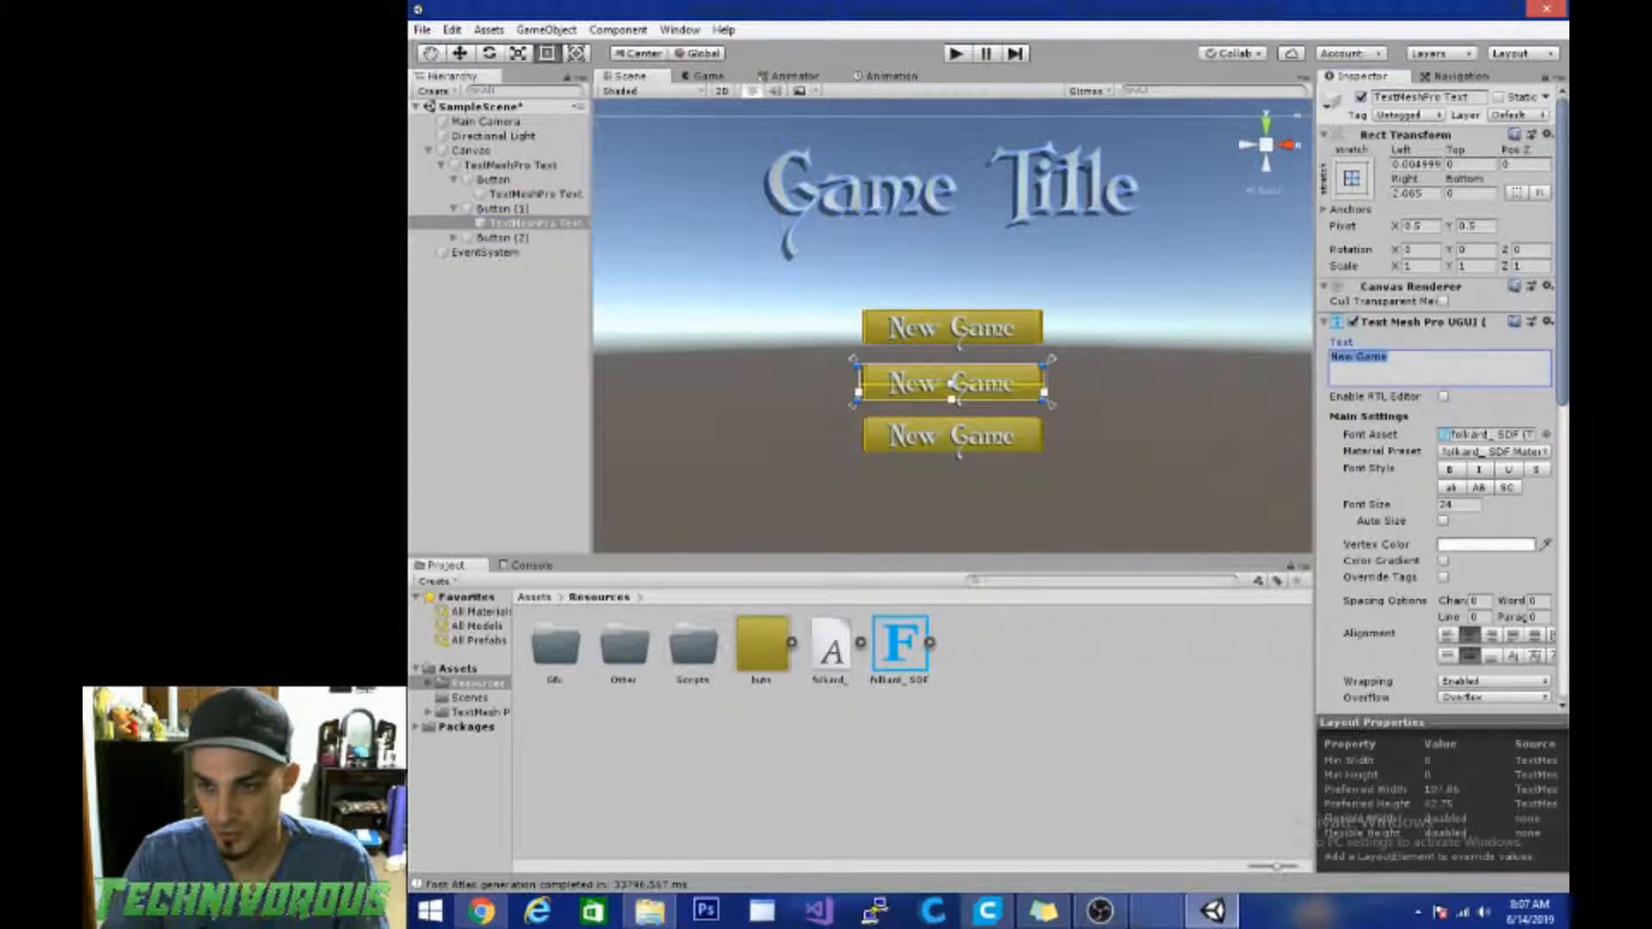
text(Load)
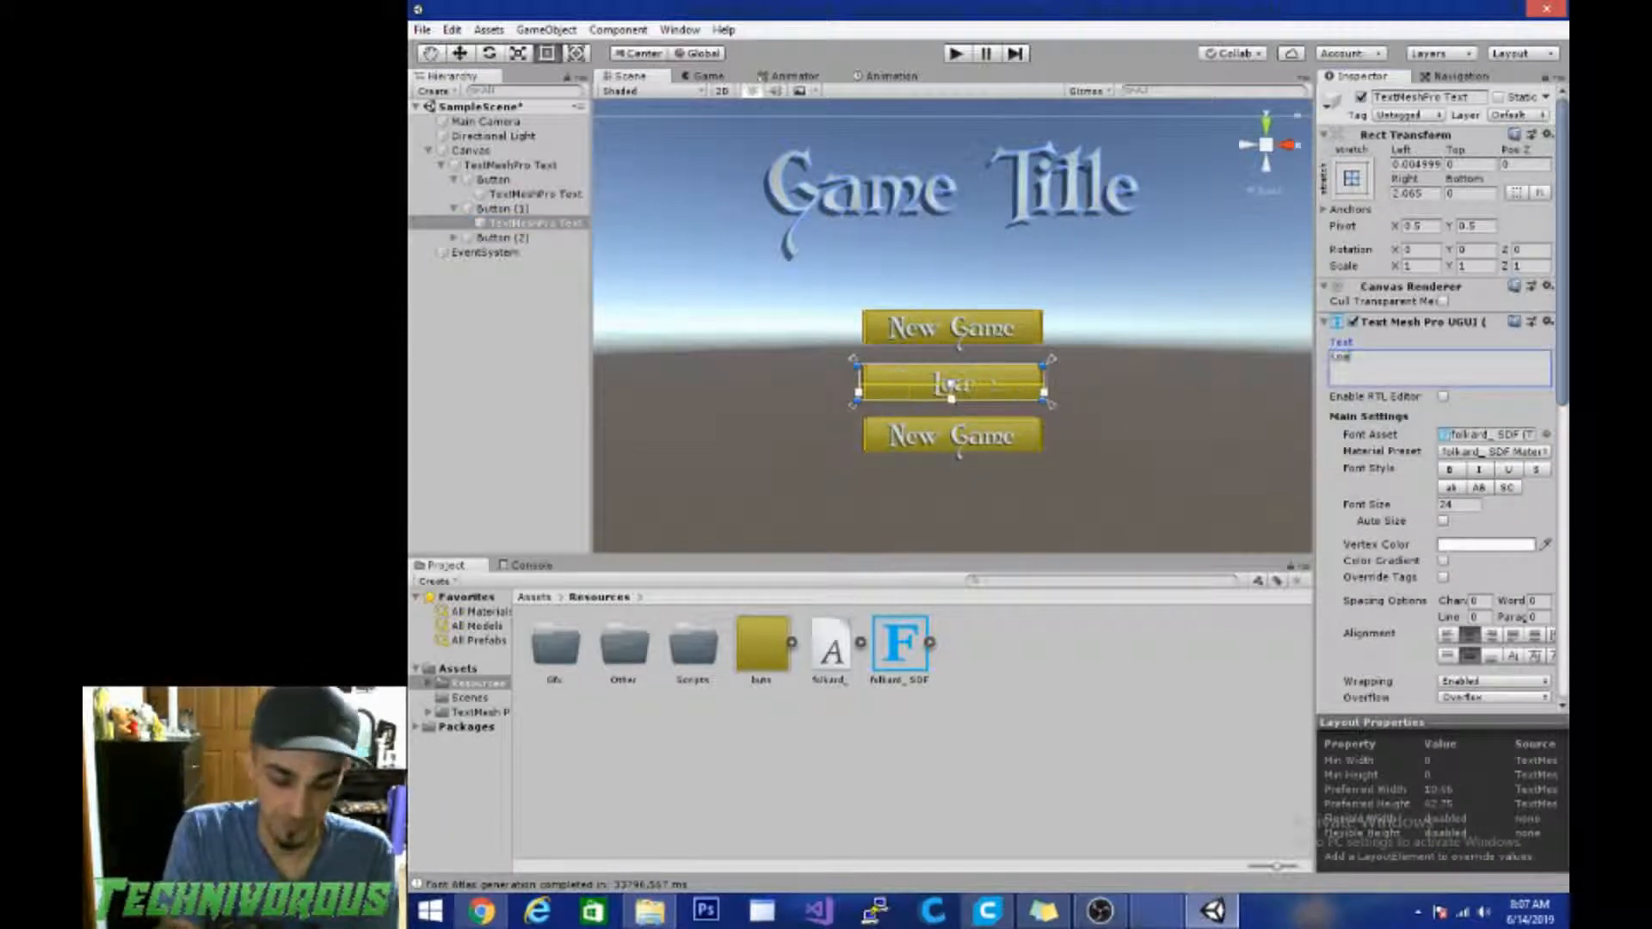
text( Game)
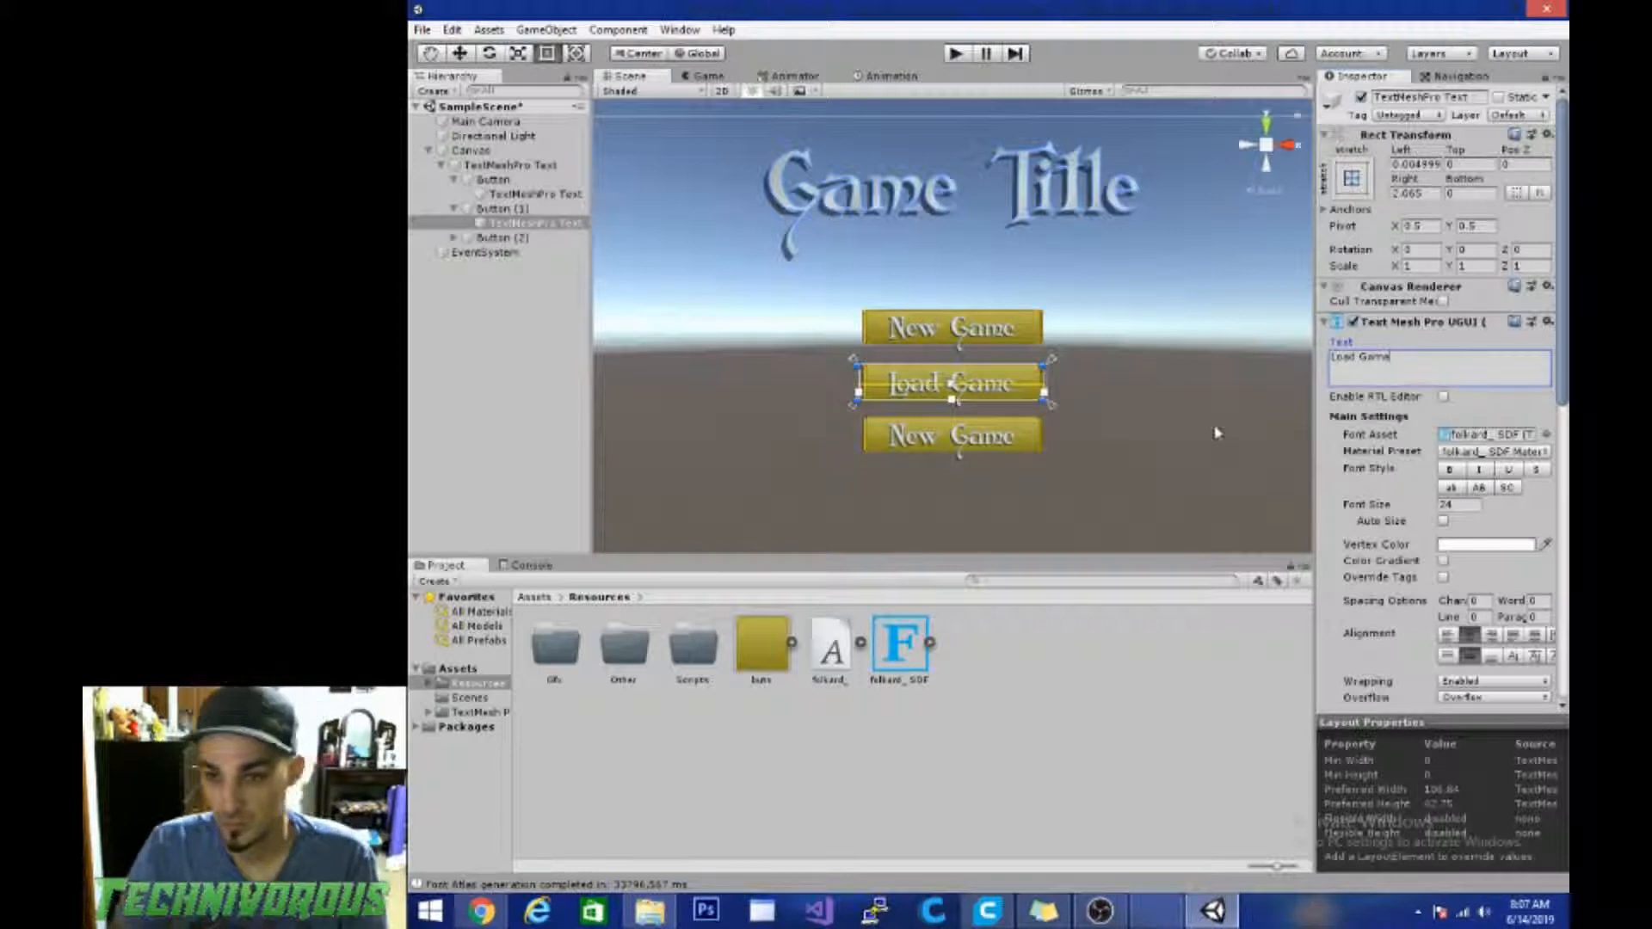
click(1109, 449)
Step: Change the lowest button's TextMeshPro text to "Options"
click(1015, 458)
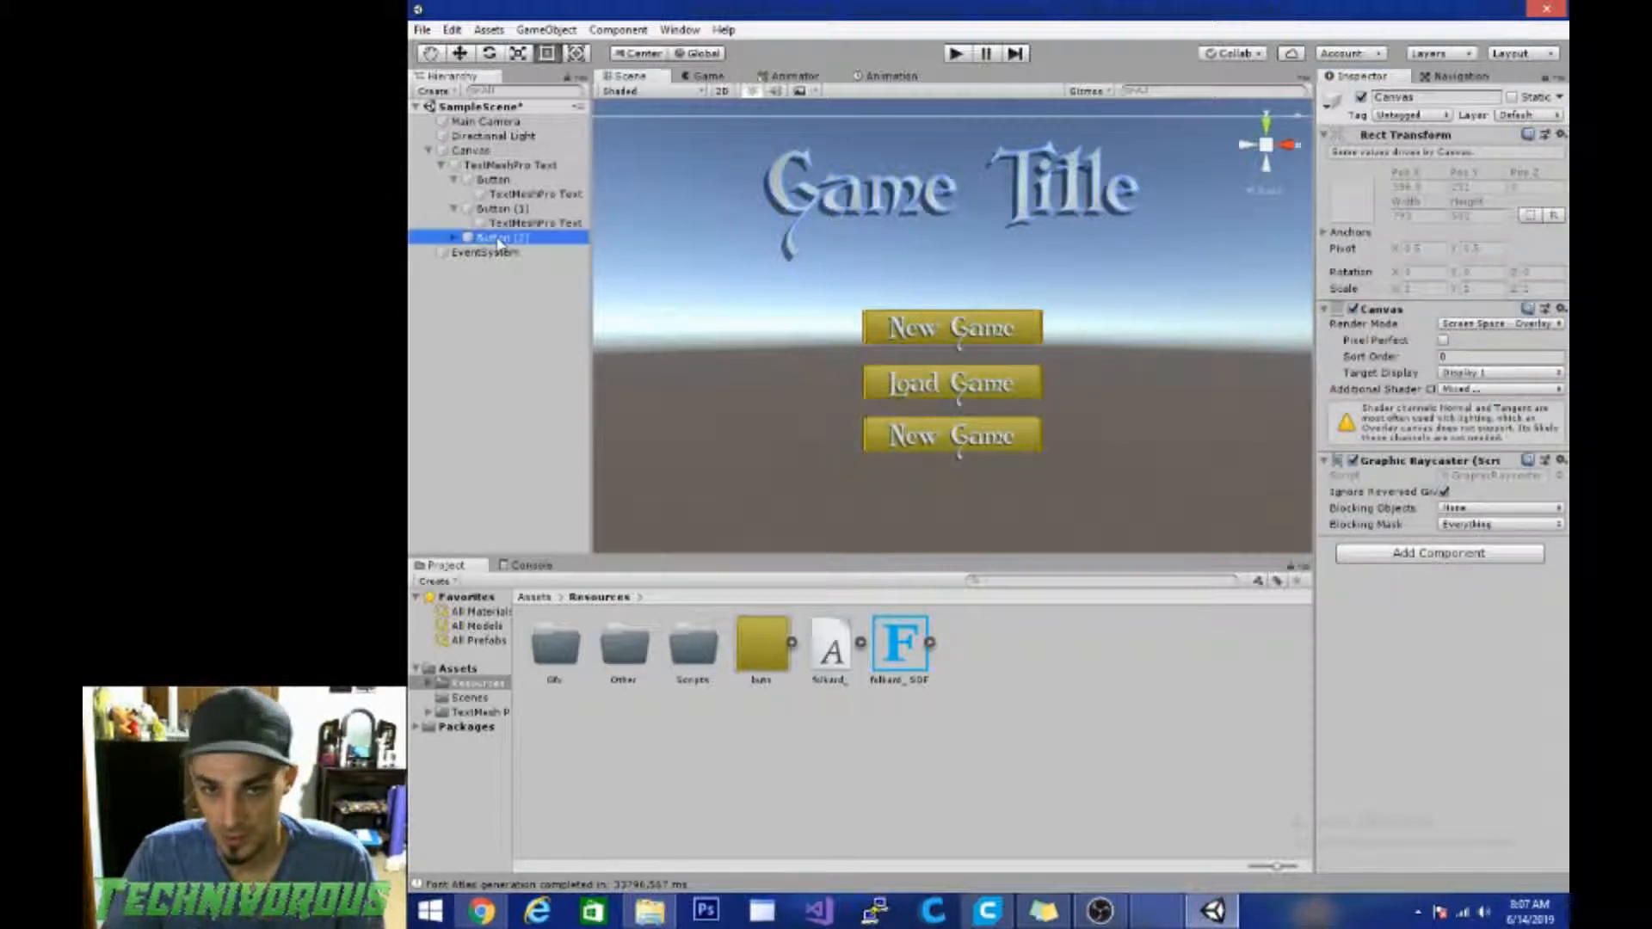
click(454, 238)
click(516, 252)
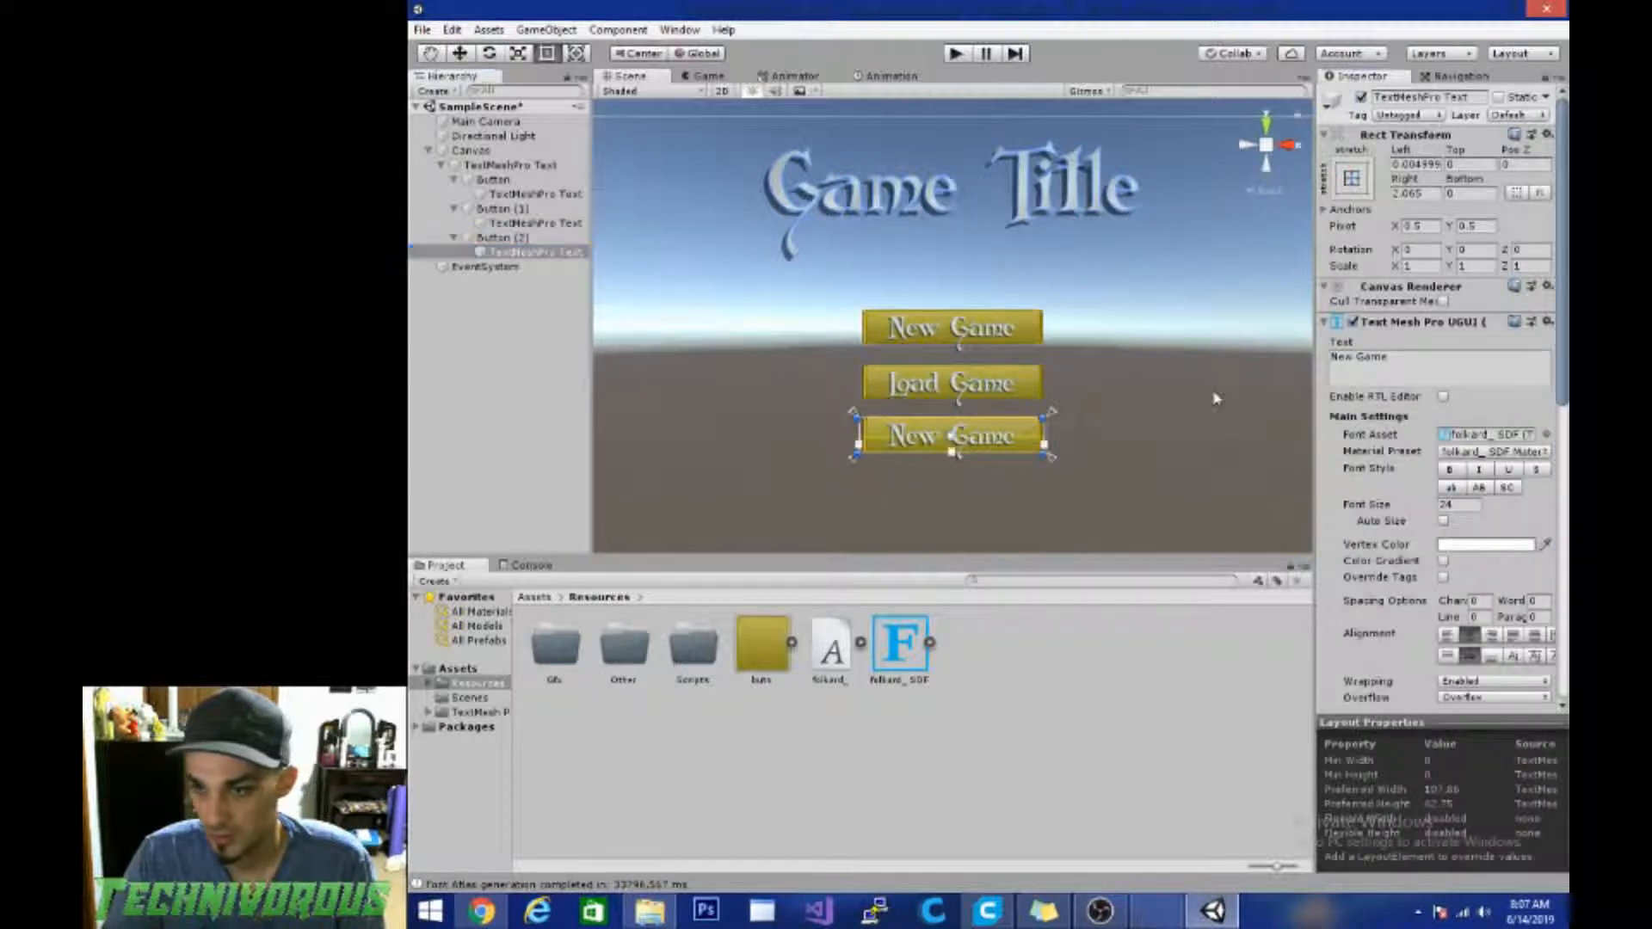
click(1371, 366)
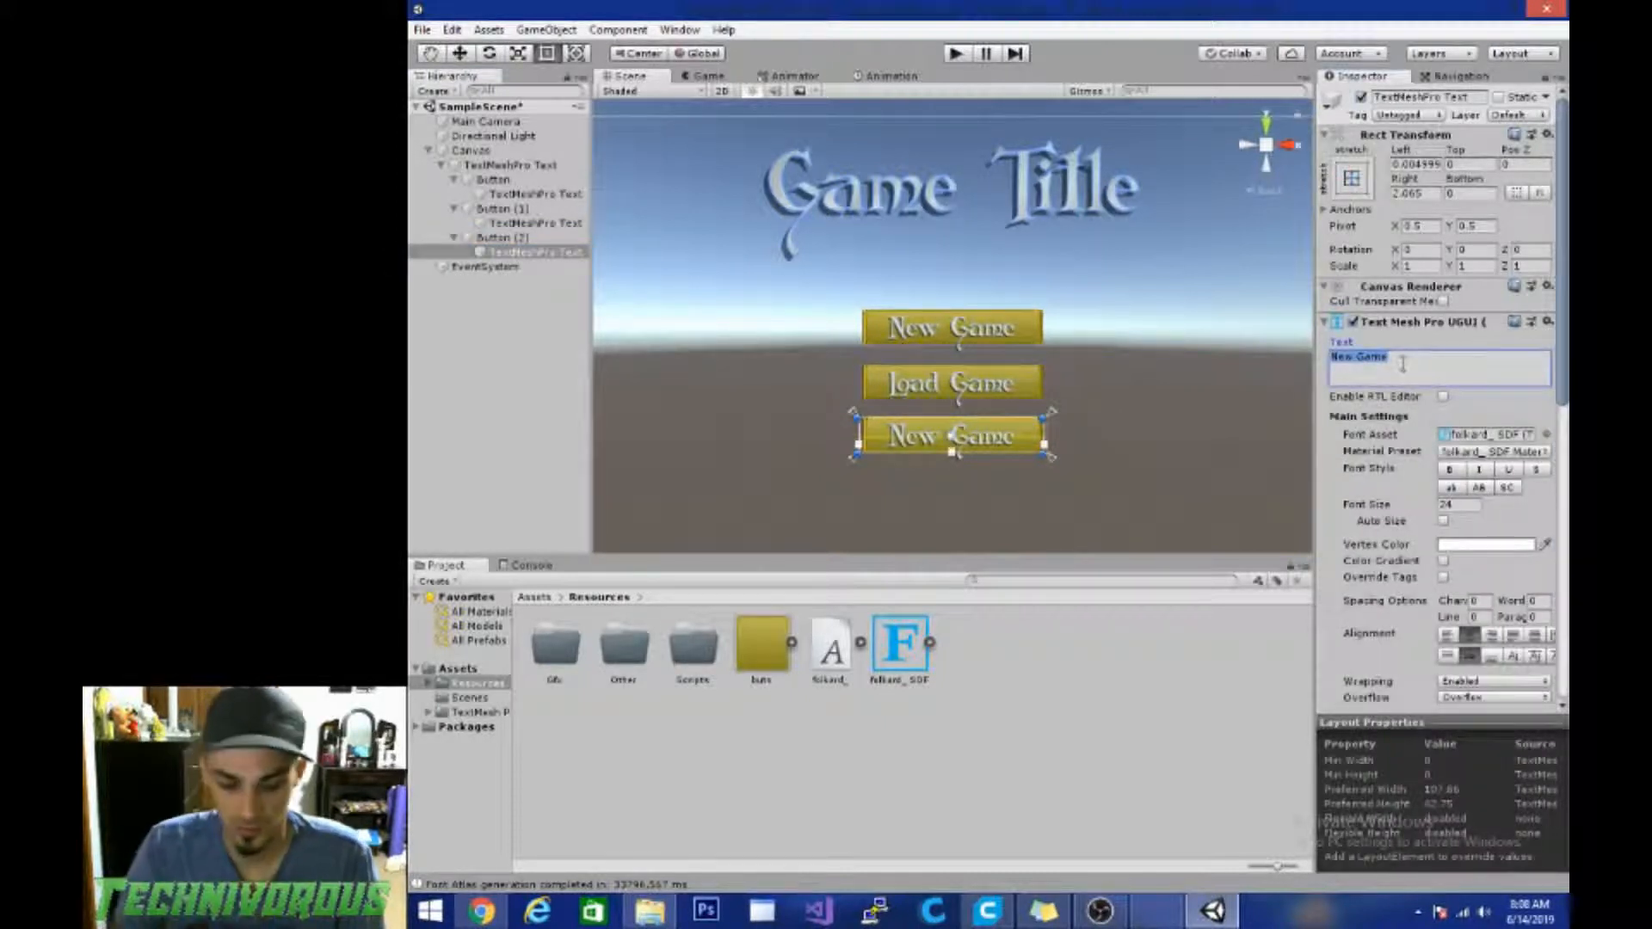
text(Options)
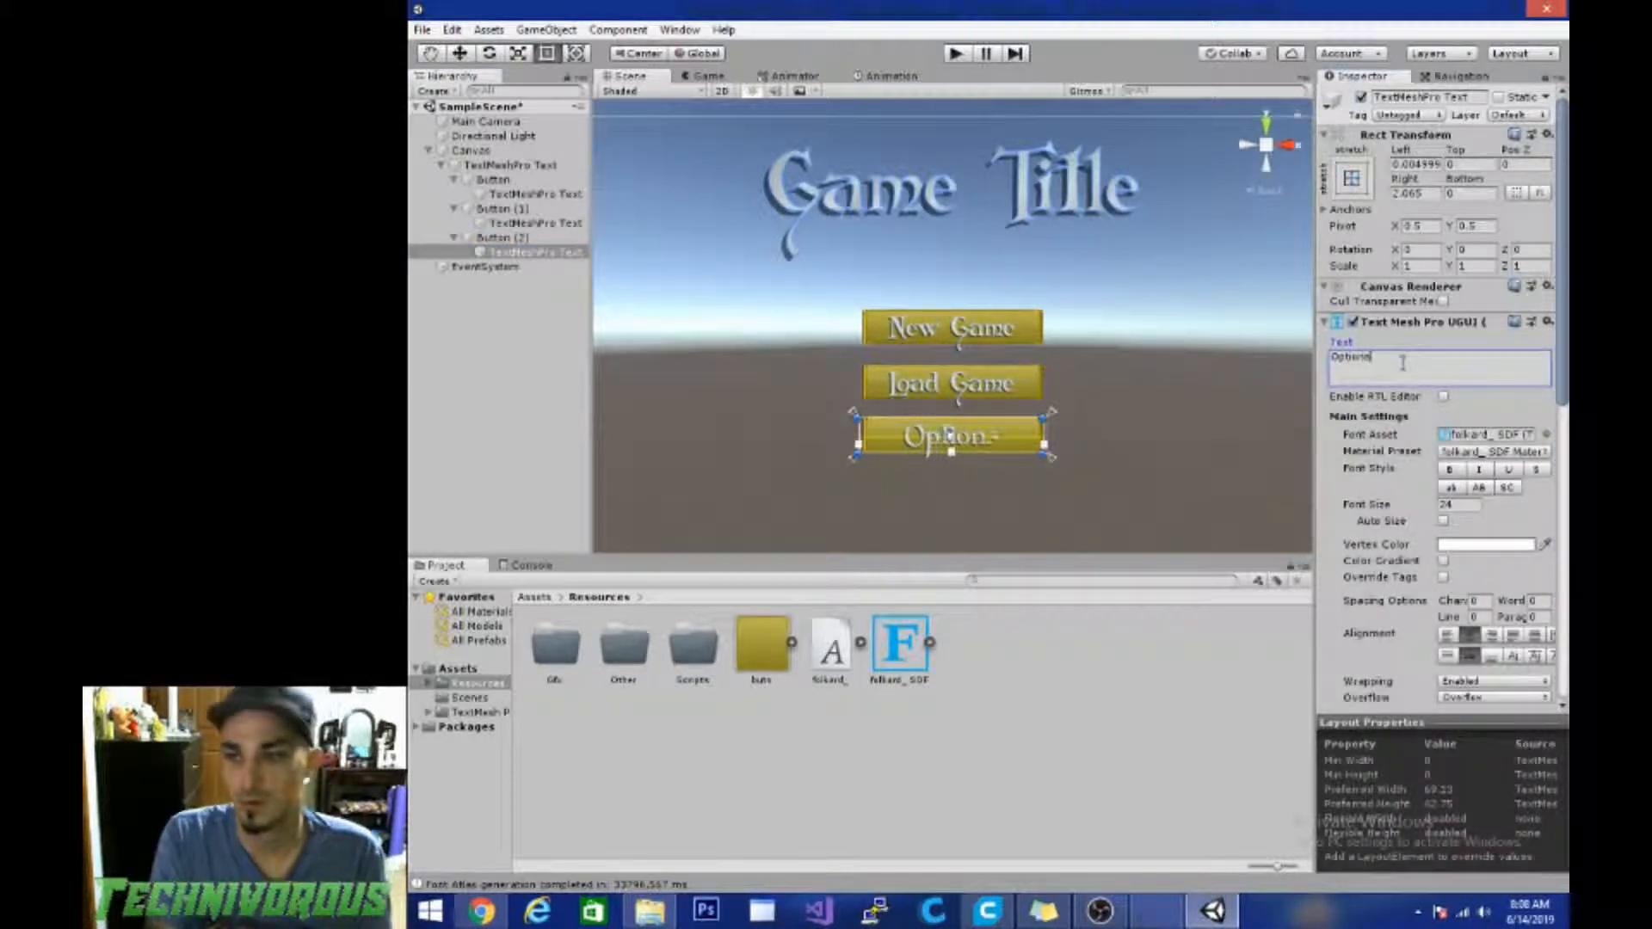
click(1163, 325)
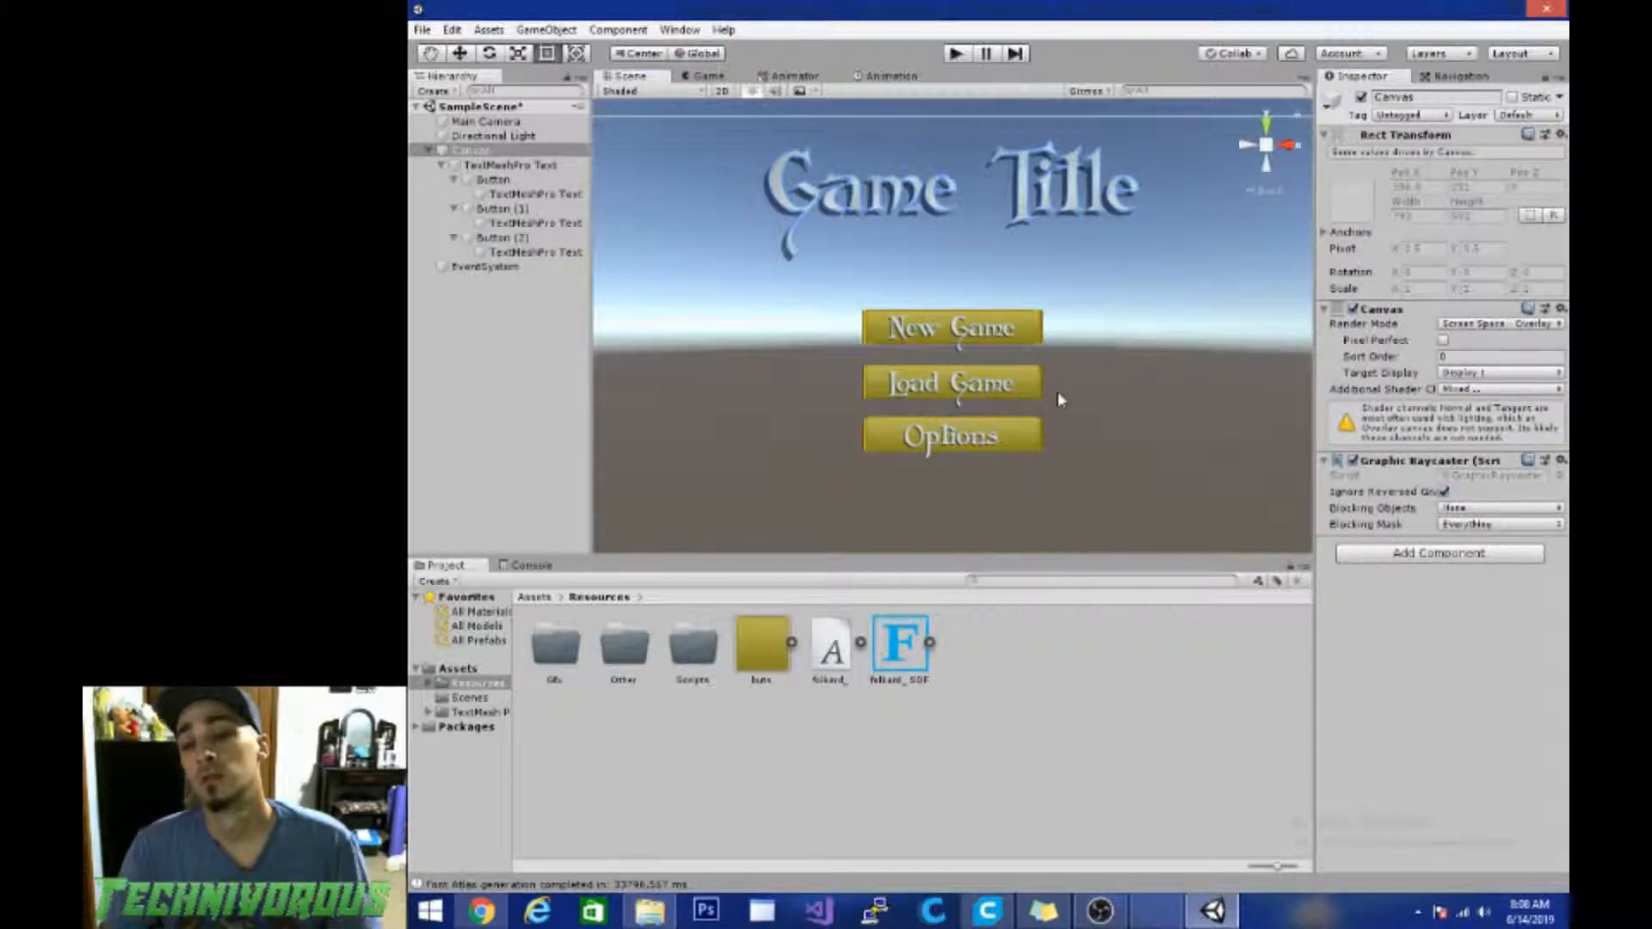
Step: Switch to the Game view and set the New Game button's highlighted color to blue 0069FF
scroll(1059, 400, down, 2)
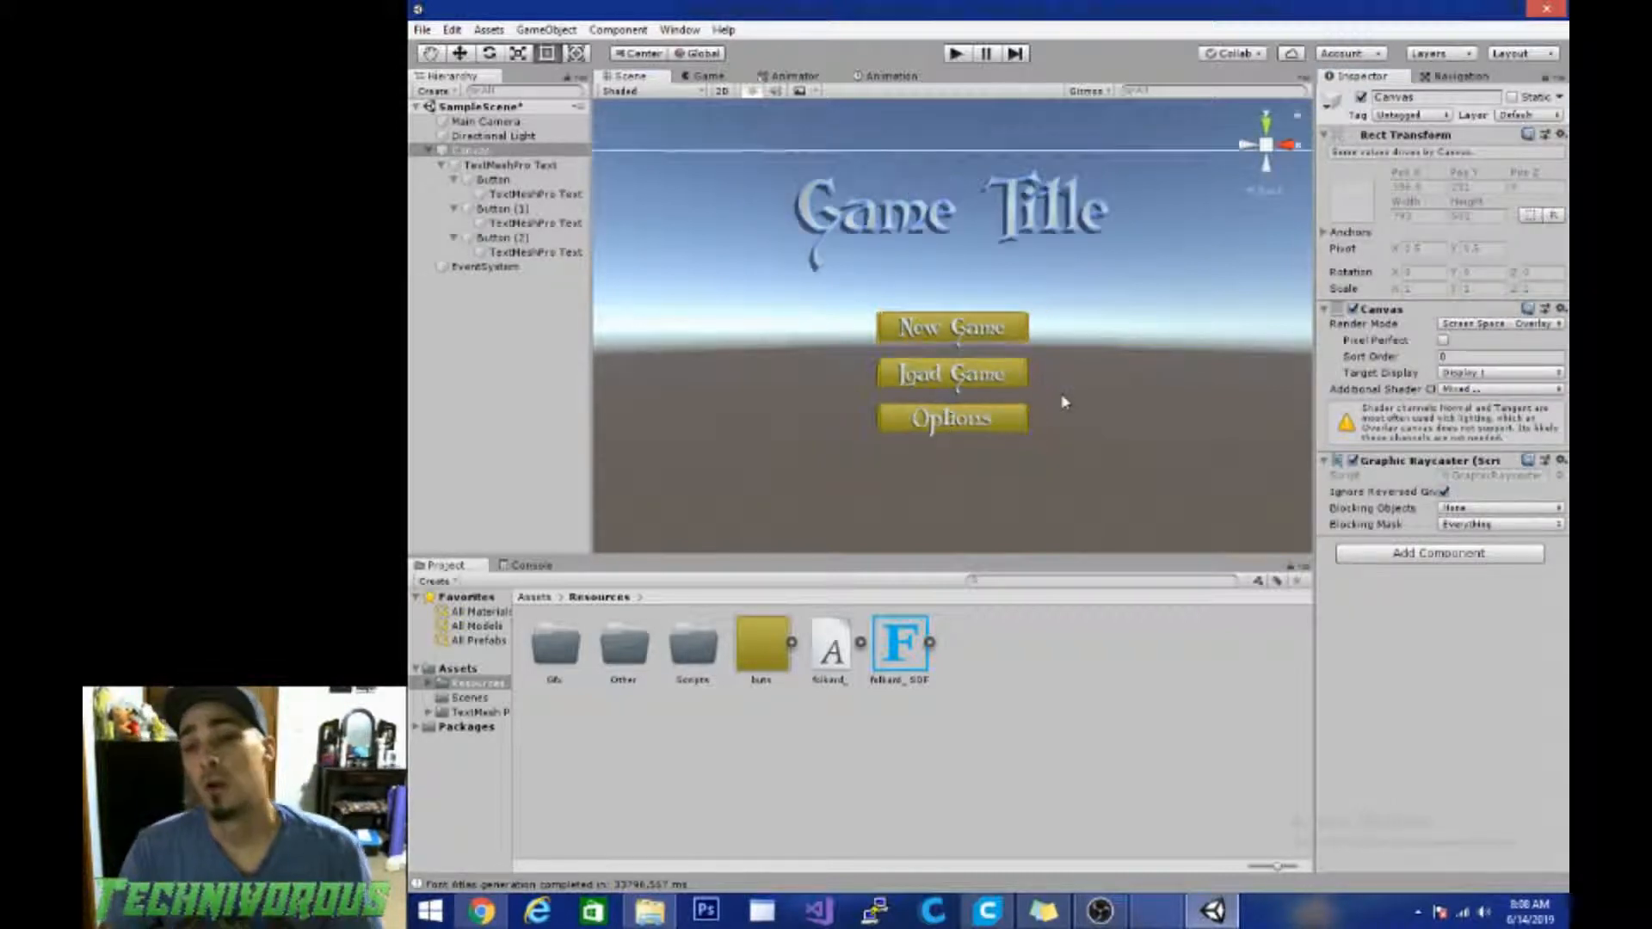
click(702, 78)
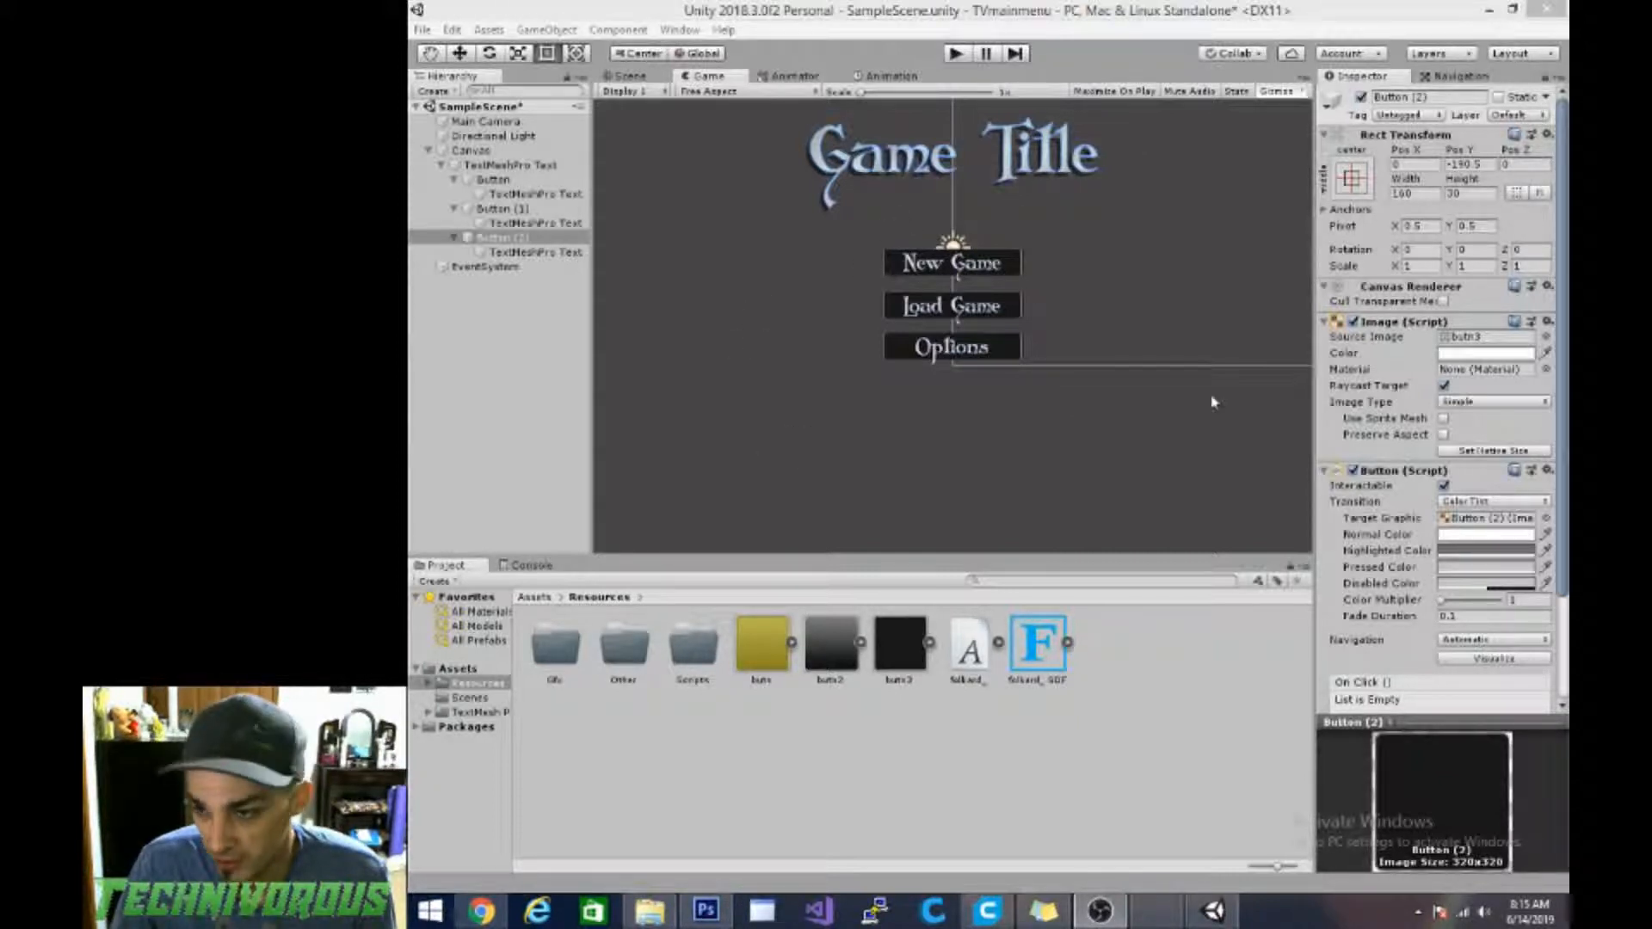
click(506, 210)
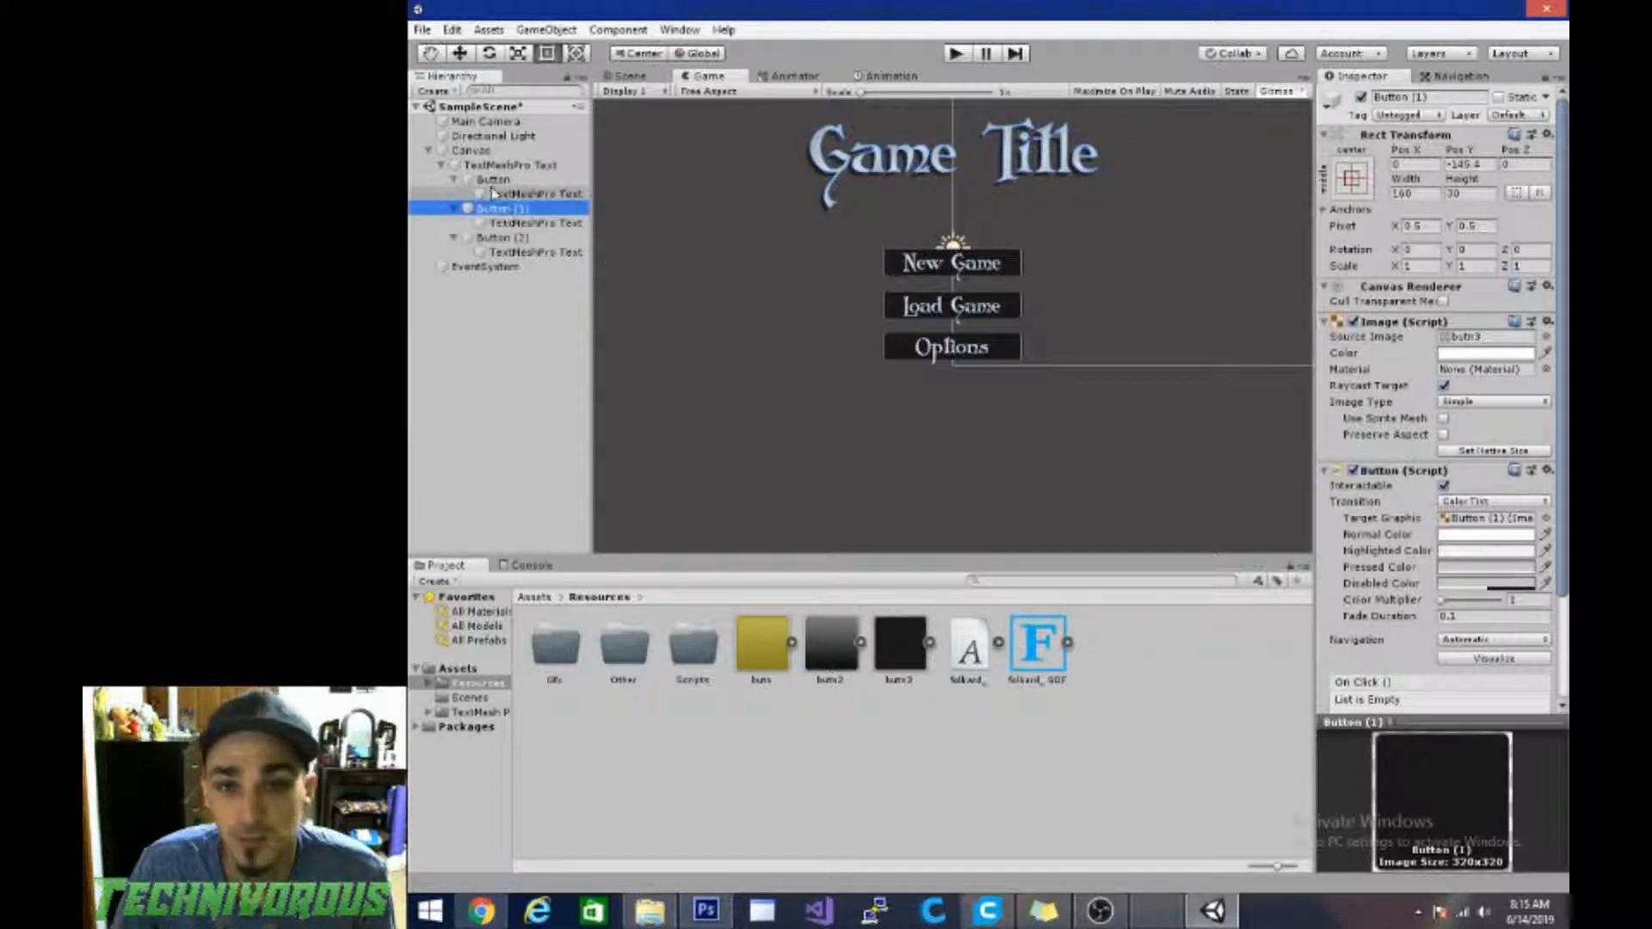
click(493, 179)
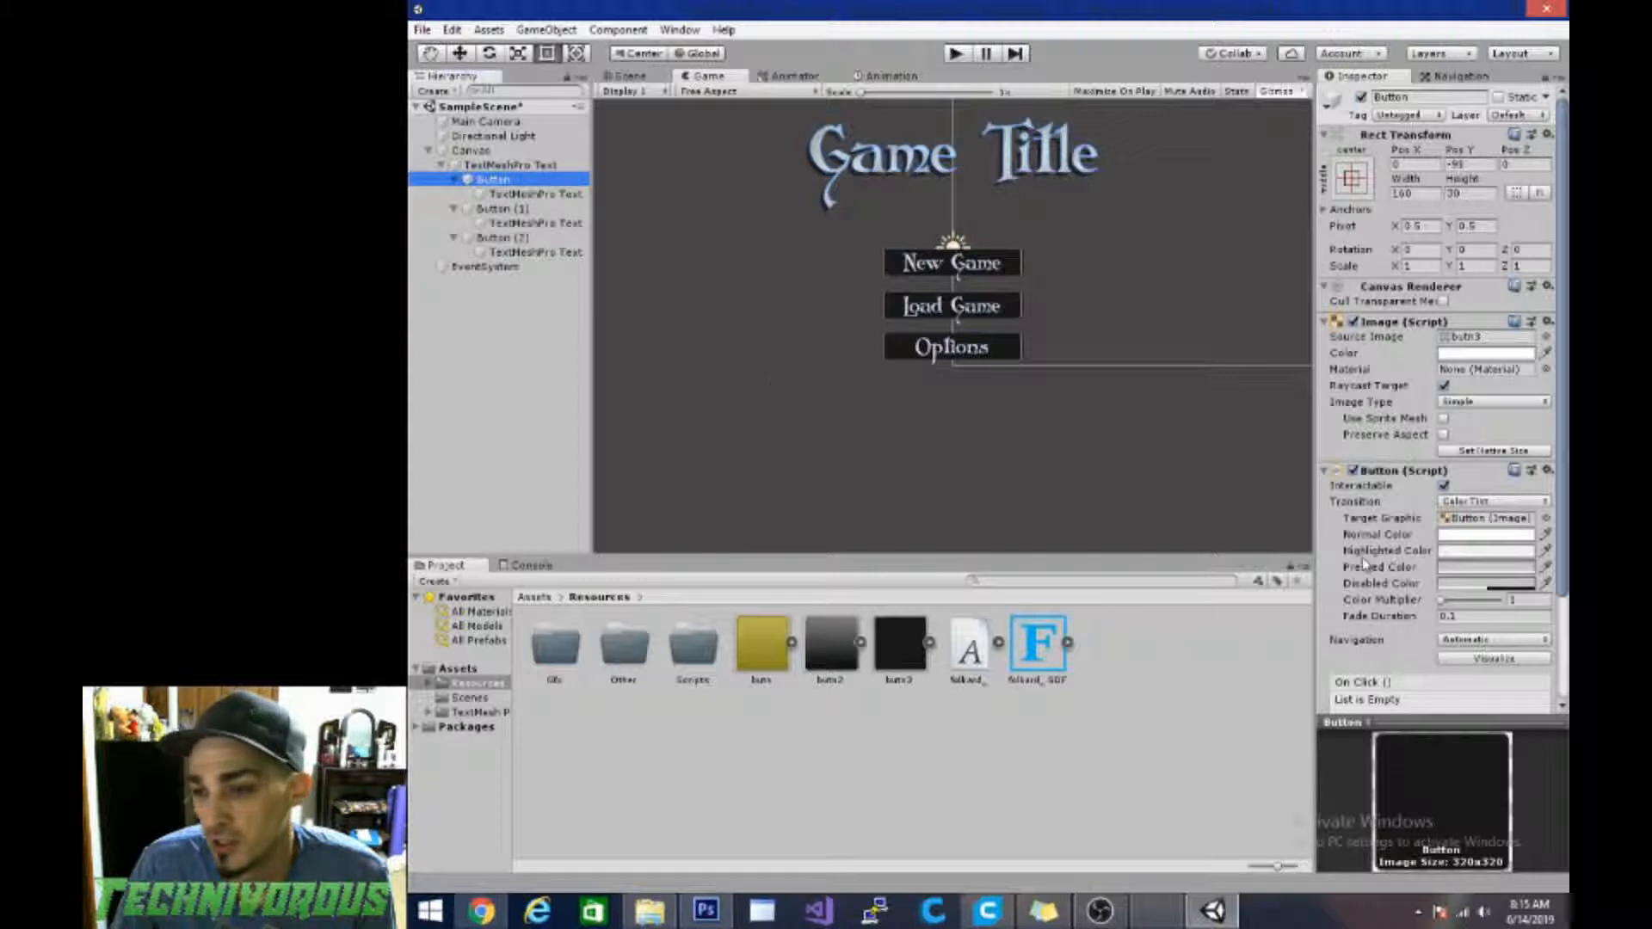
click(1449, 552)
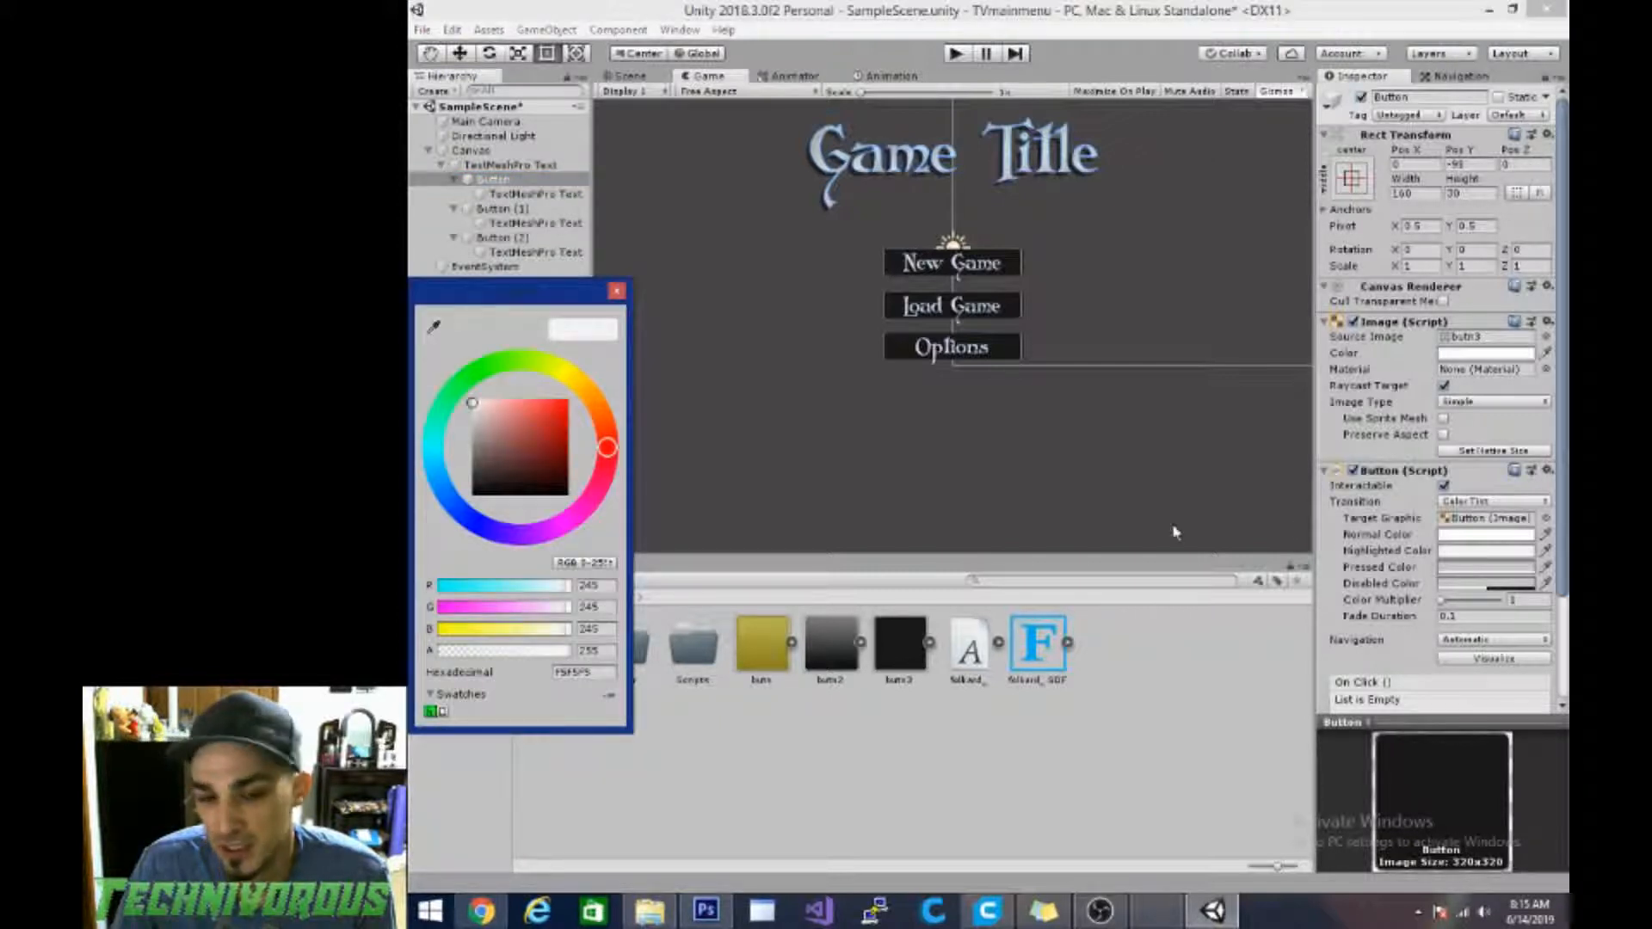
click(444, 509)
mouse_move(481, 447)
mouse_down()
mouse_move(535, 393)
mouse_move(593, 379)
mouse_up()
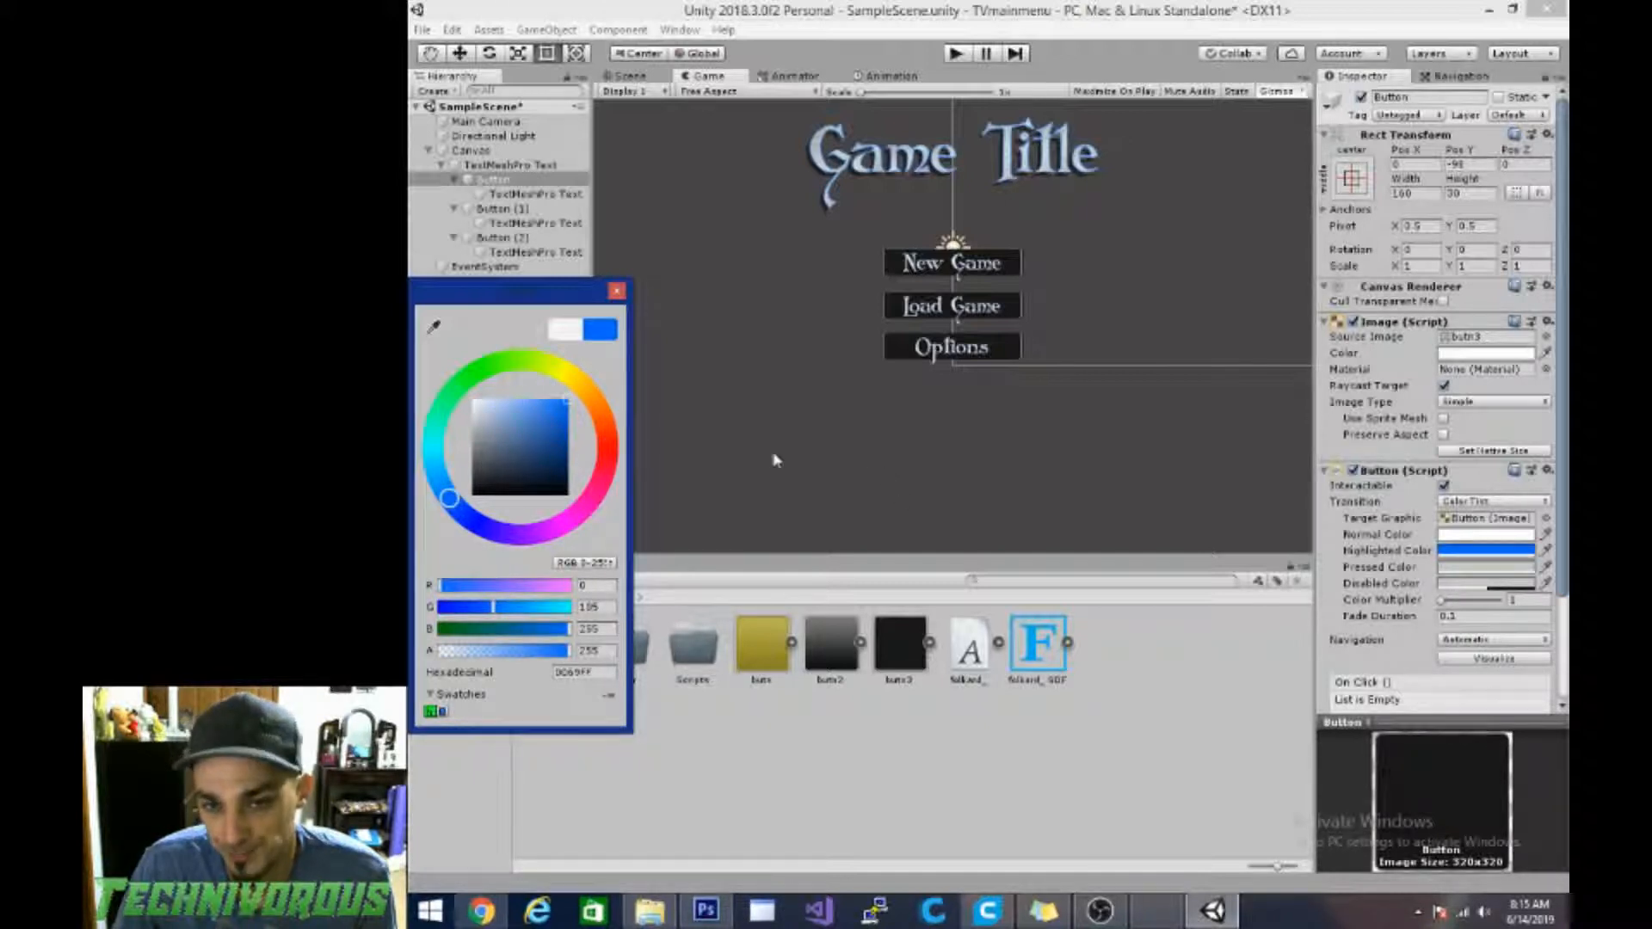
click(764, 387)
Step: Copy the hexadecimal value of the New Game button's highlighted color
click(499, 209)
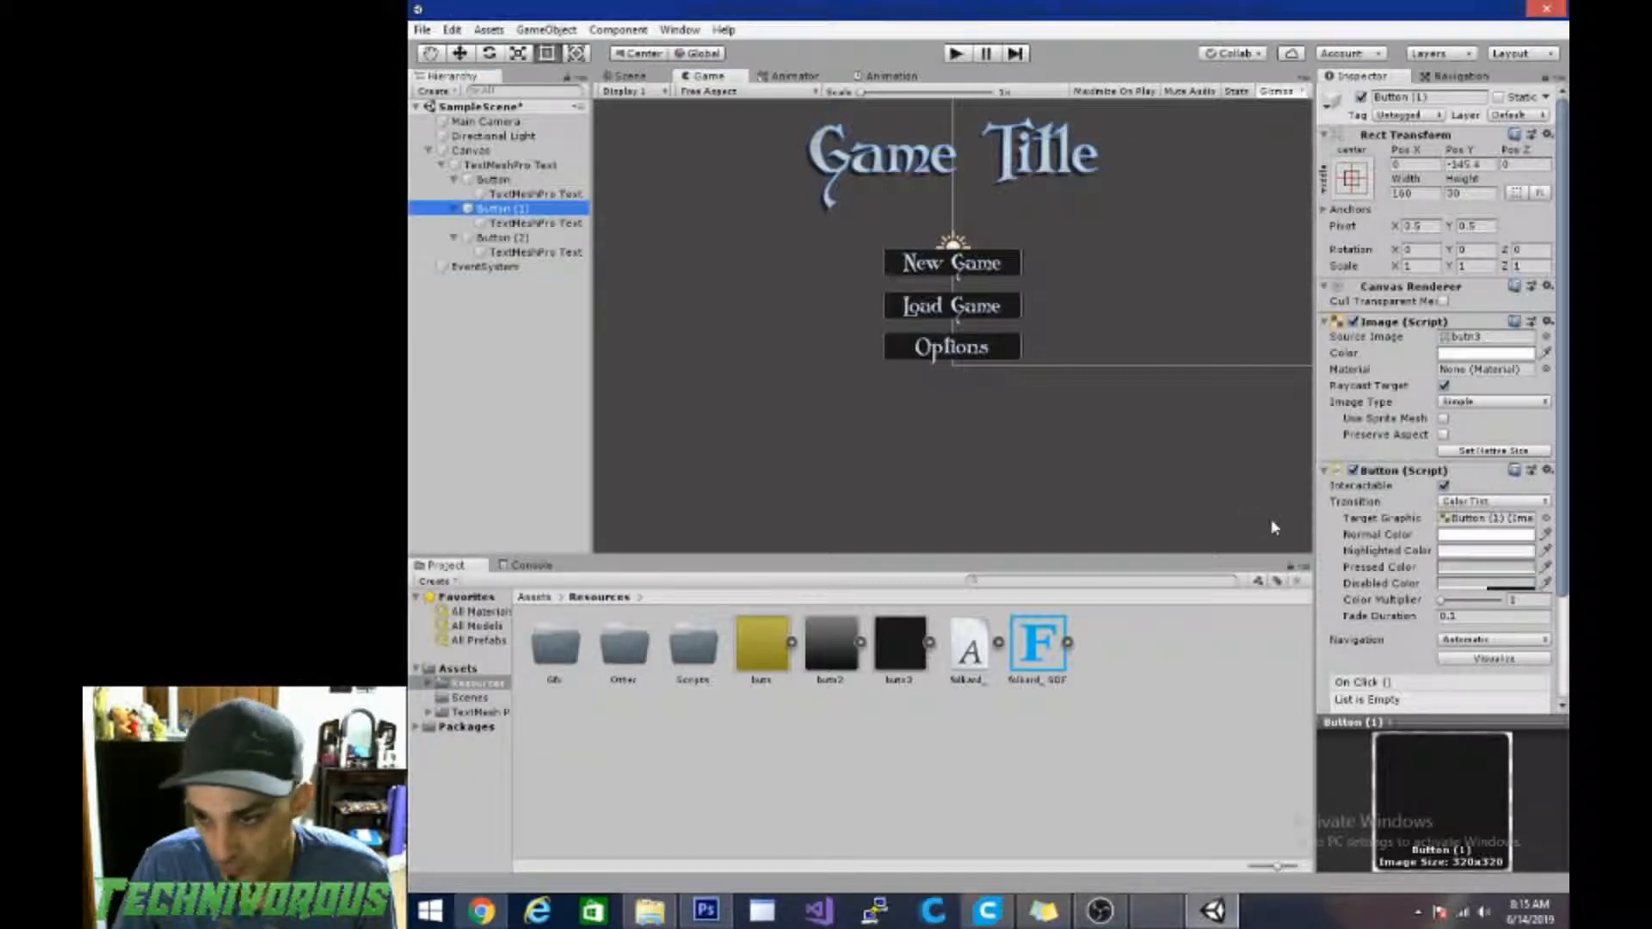
click(514, 180)
click(1466, 550)
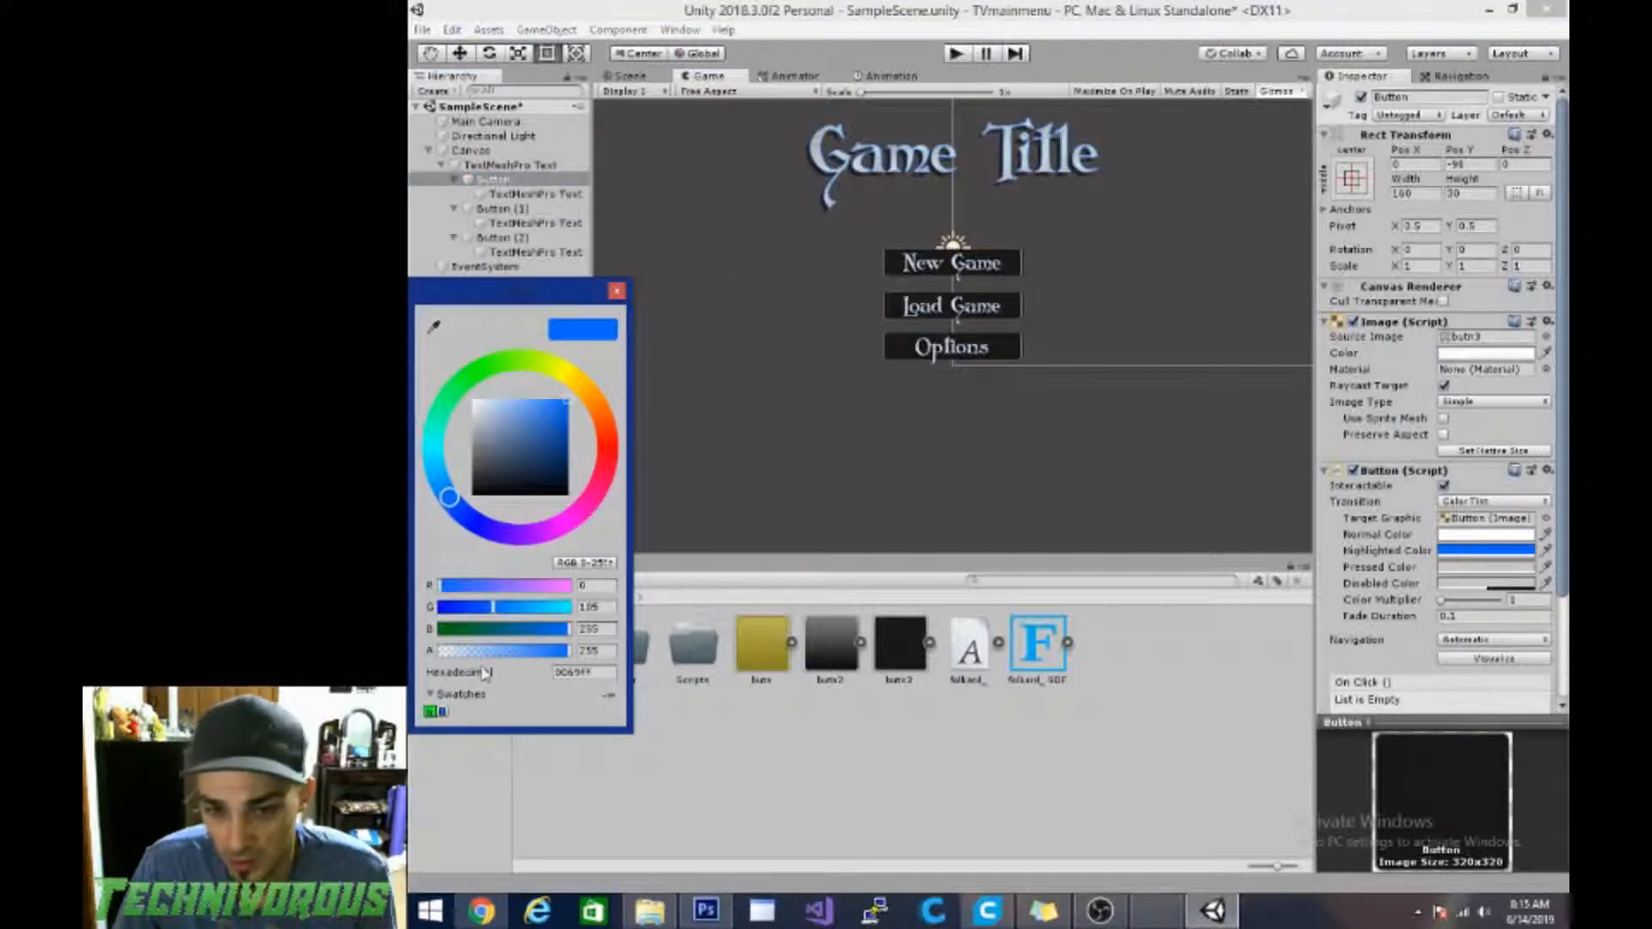
click(596, 672)
key(ctrl+c)
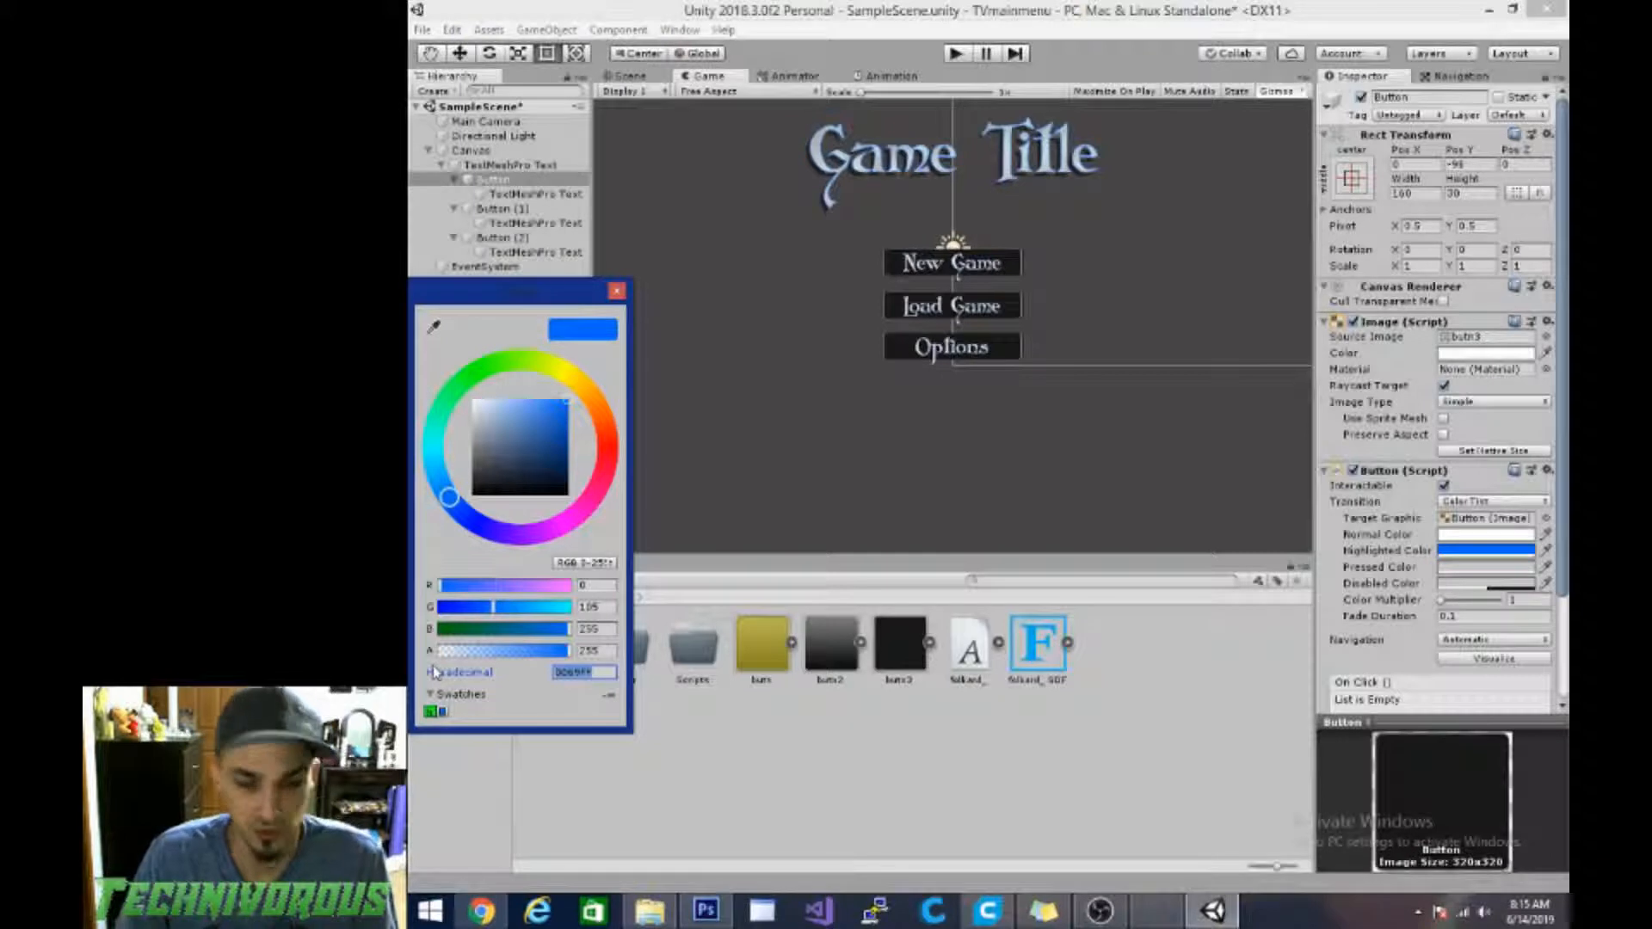
Step: Try to apply the copied blue as the Load Game button's highlighted color
click(504, 212)
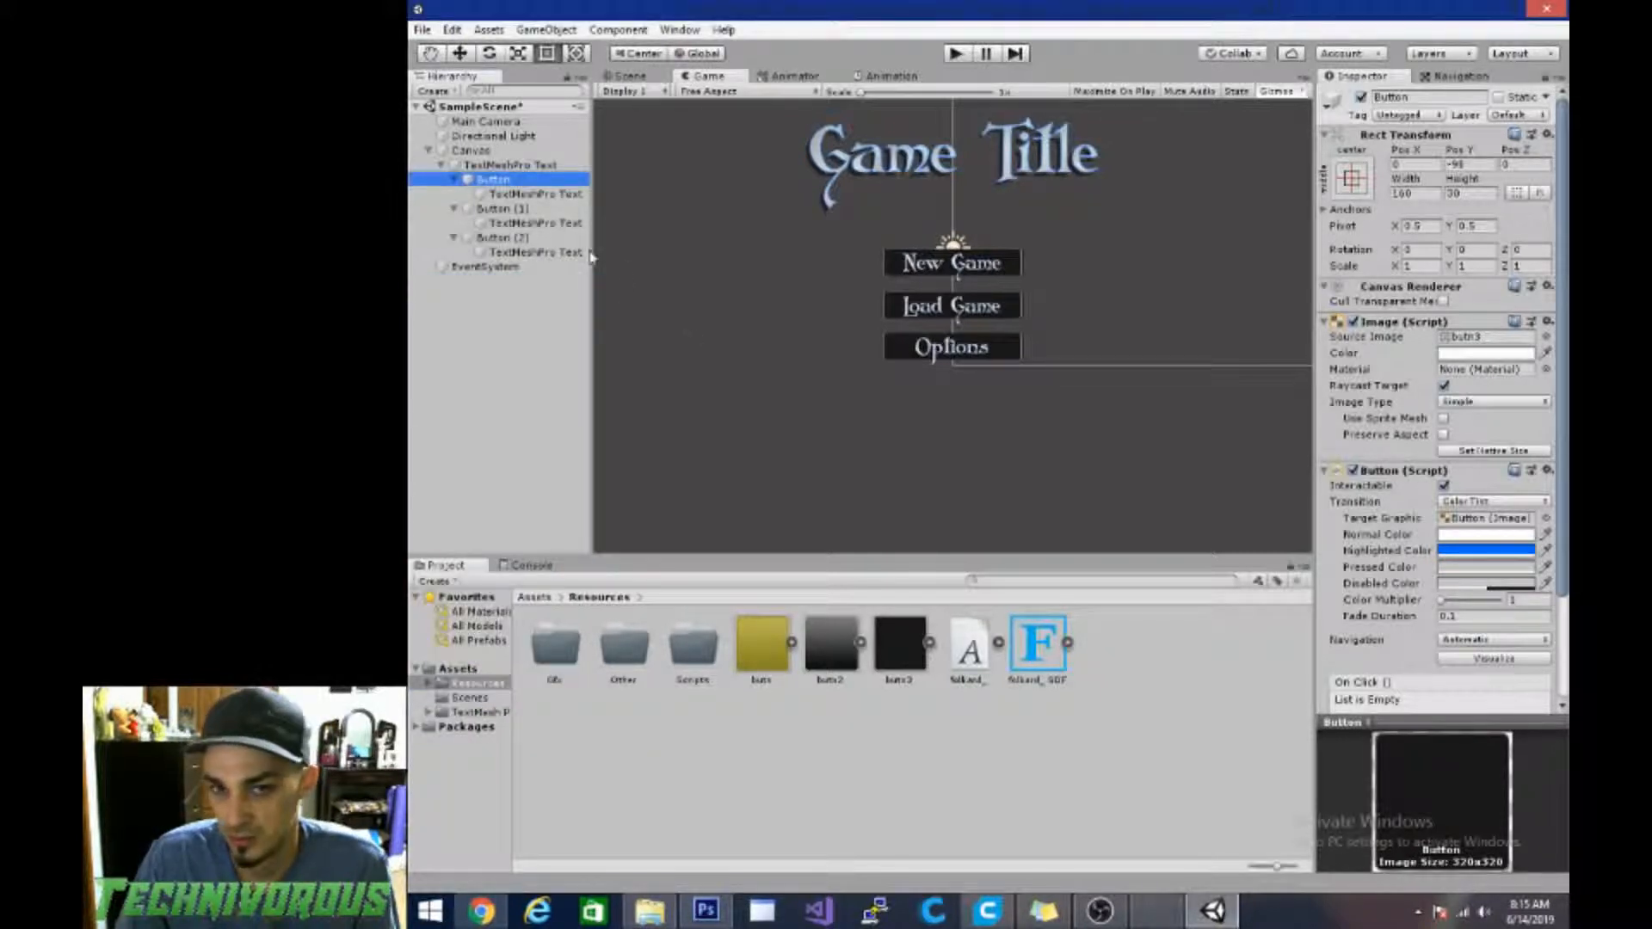
click(502, 209)
click(1450, 552)
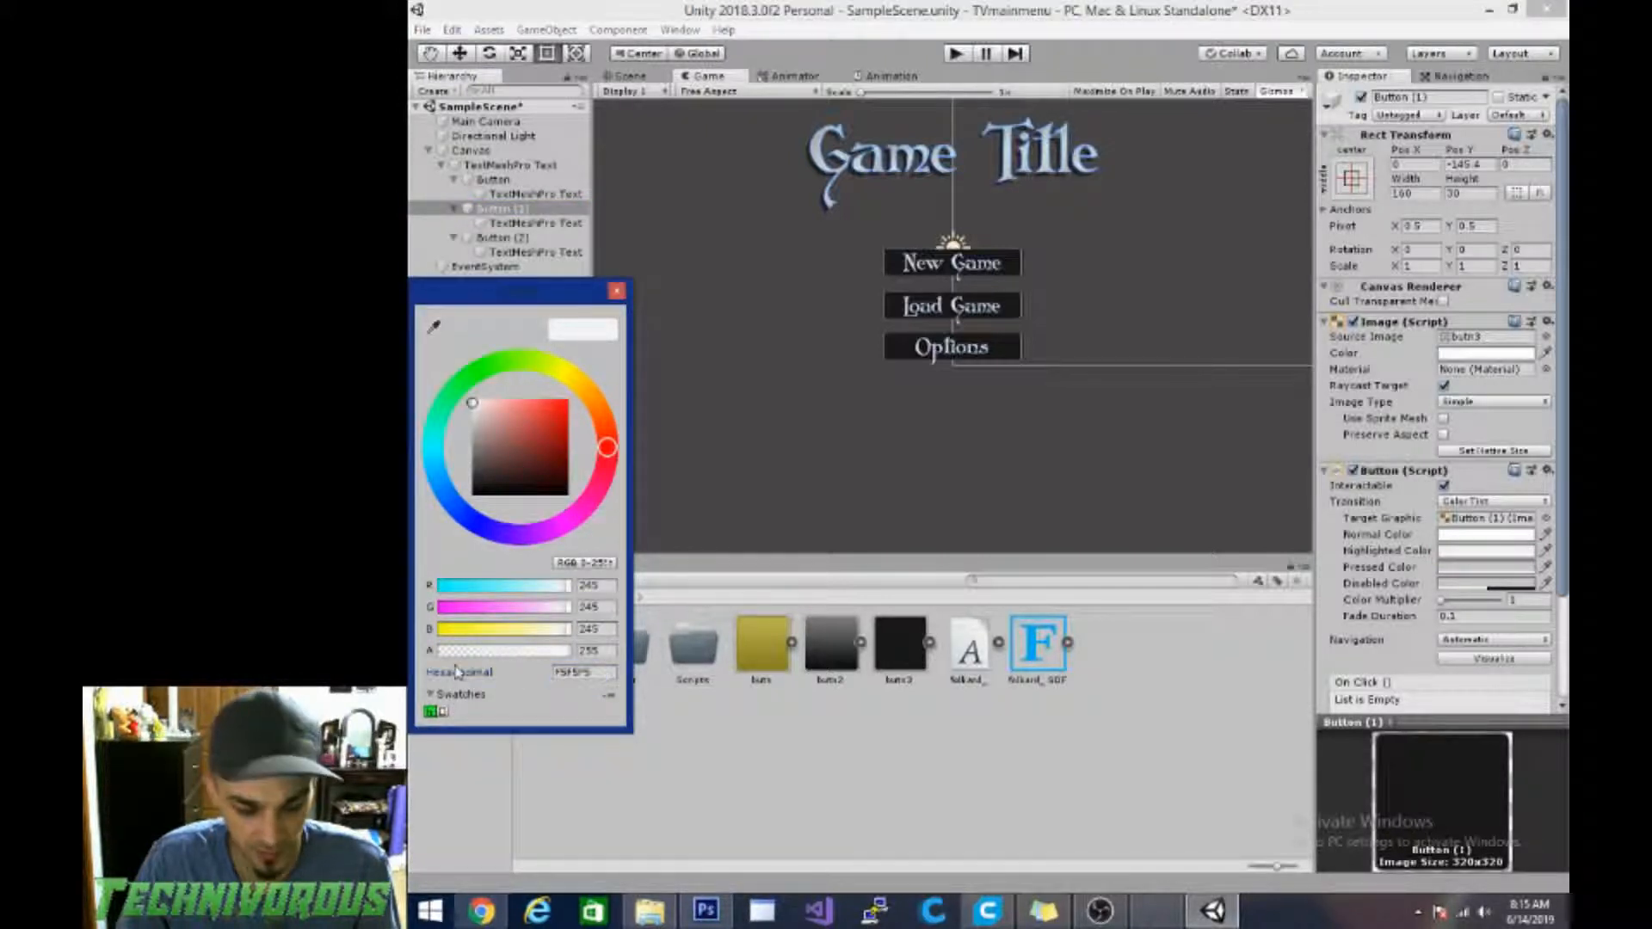
click(651, 302)
Step: Set the Options button's highlighted color to the copied 0069FF and test the menu in Play mode
click(499, 237)
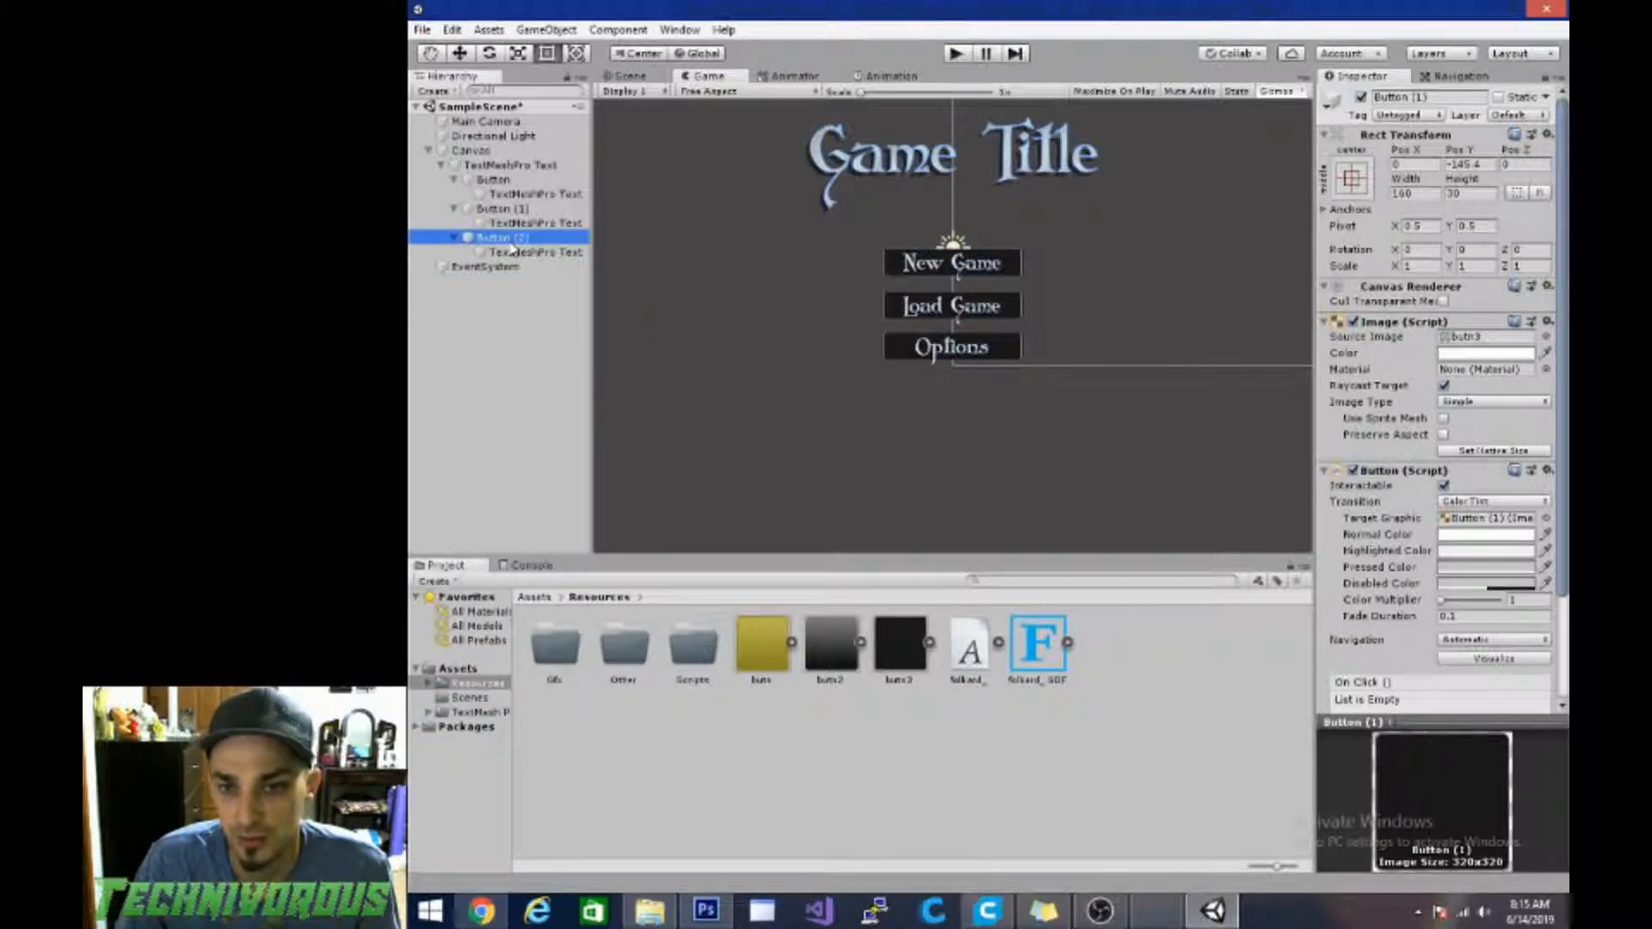
click(1510, 553)
drag(607, 675, 479, 682)
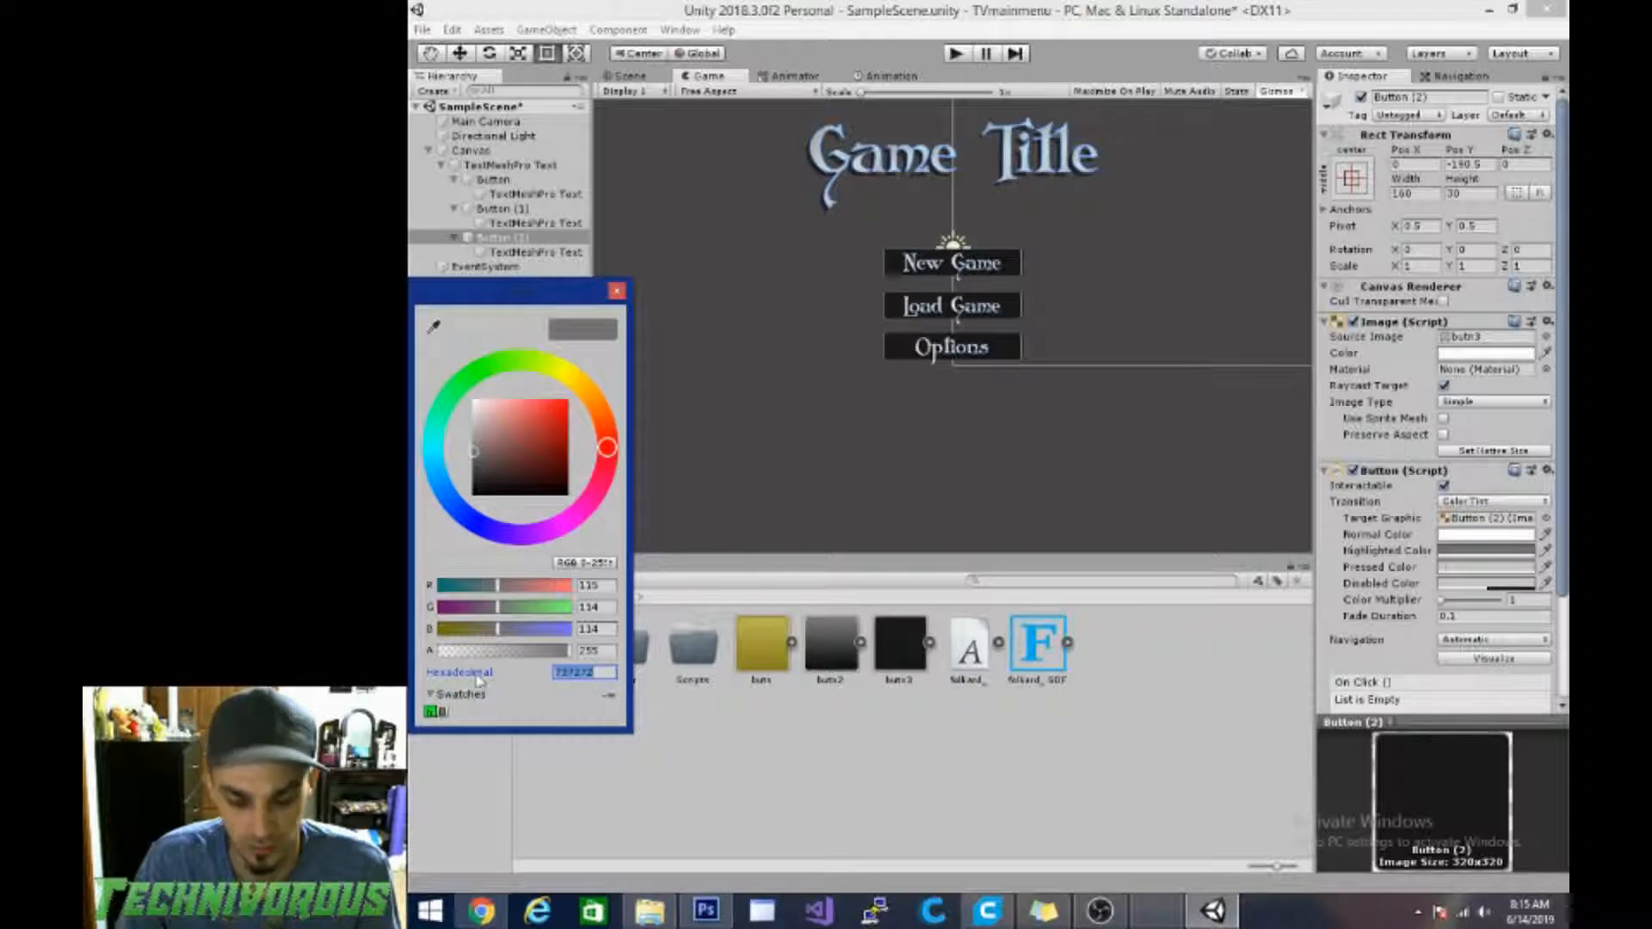
key(ctrl+v)
click(777, 468)
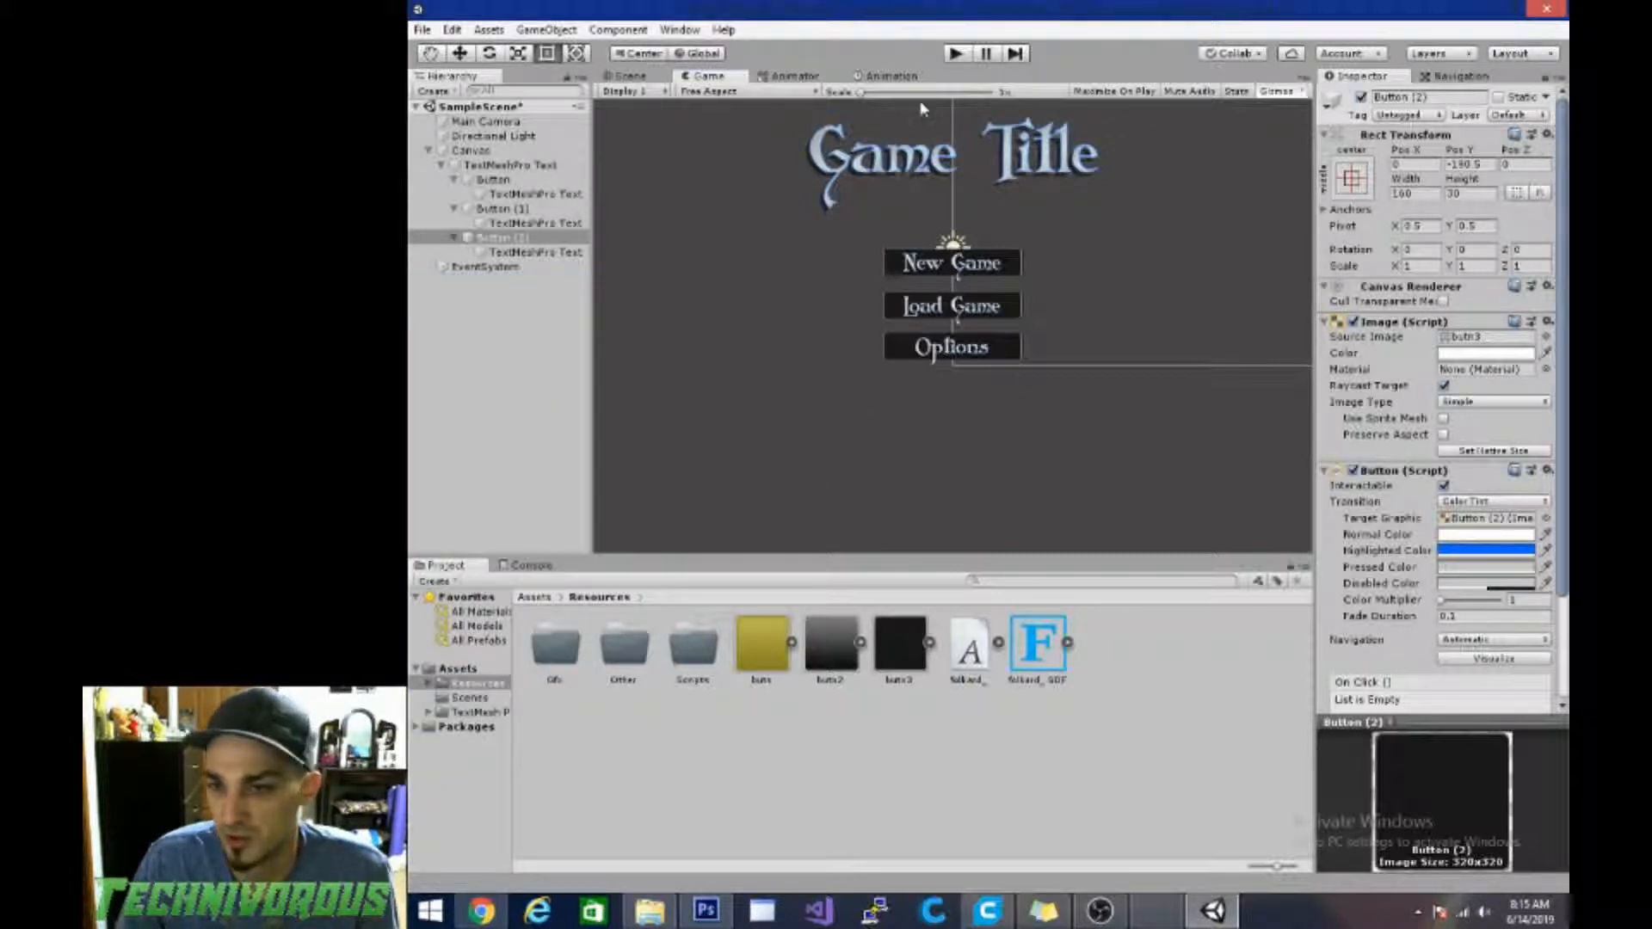
click(955, 54)
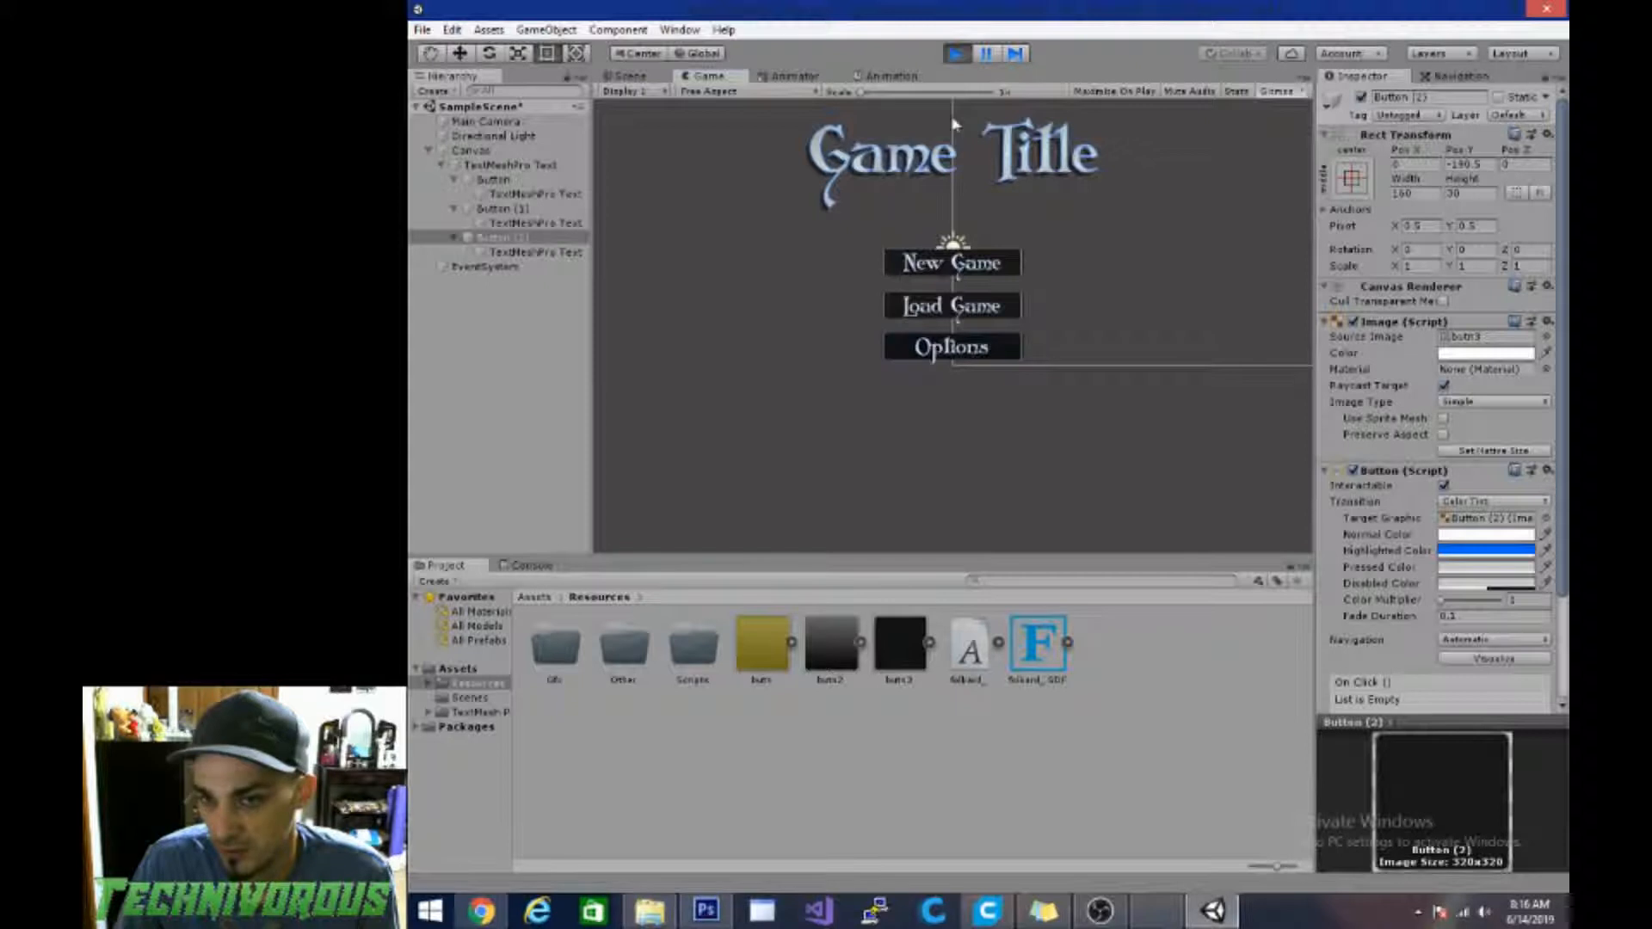
click(955, 53)
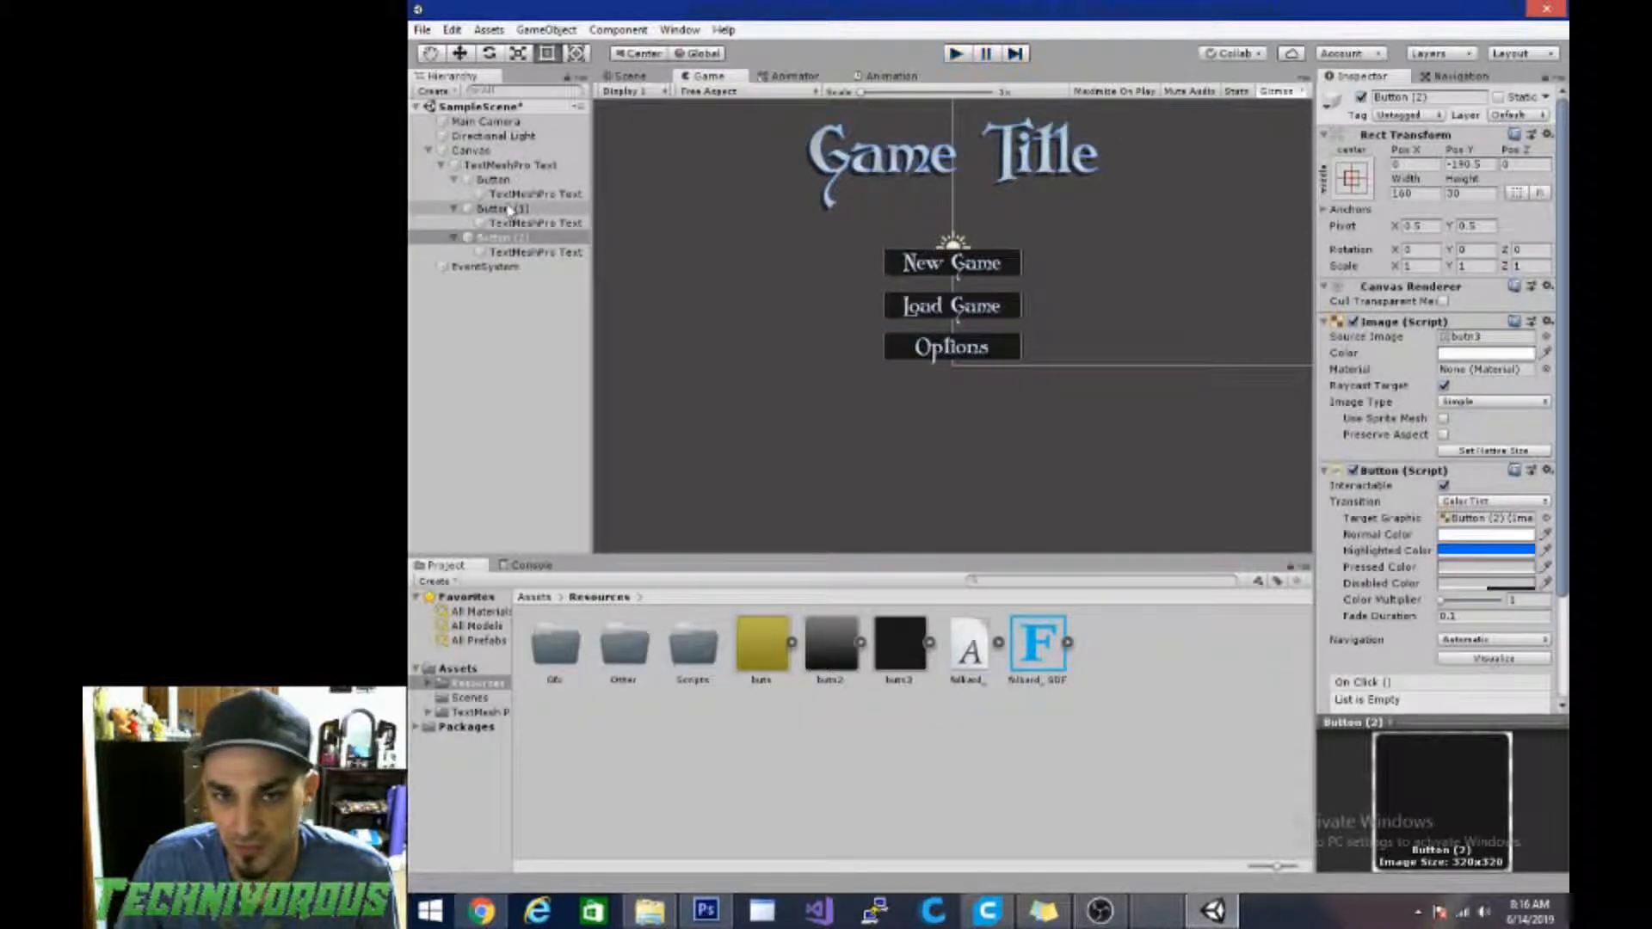
Step: Set the Load Game button's highlighted color to the copied blue 0069FF
click(509, 209)
click(1469, 551)
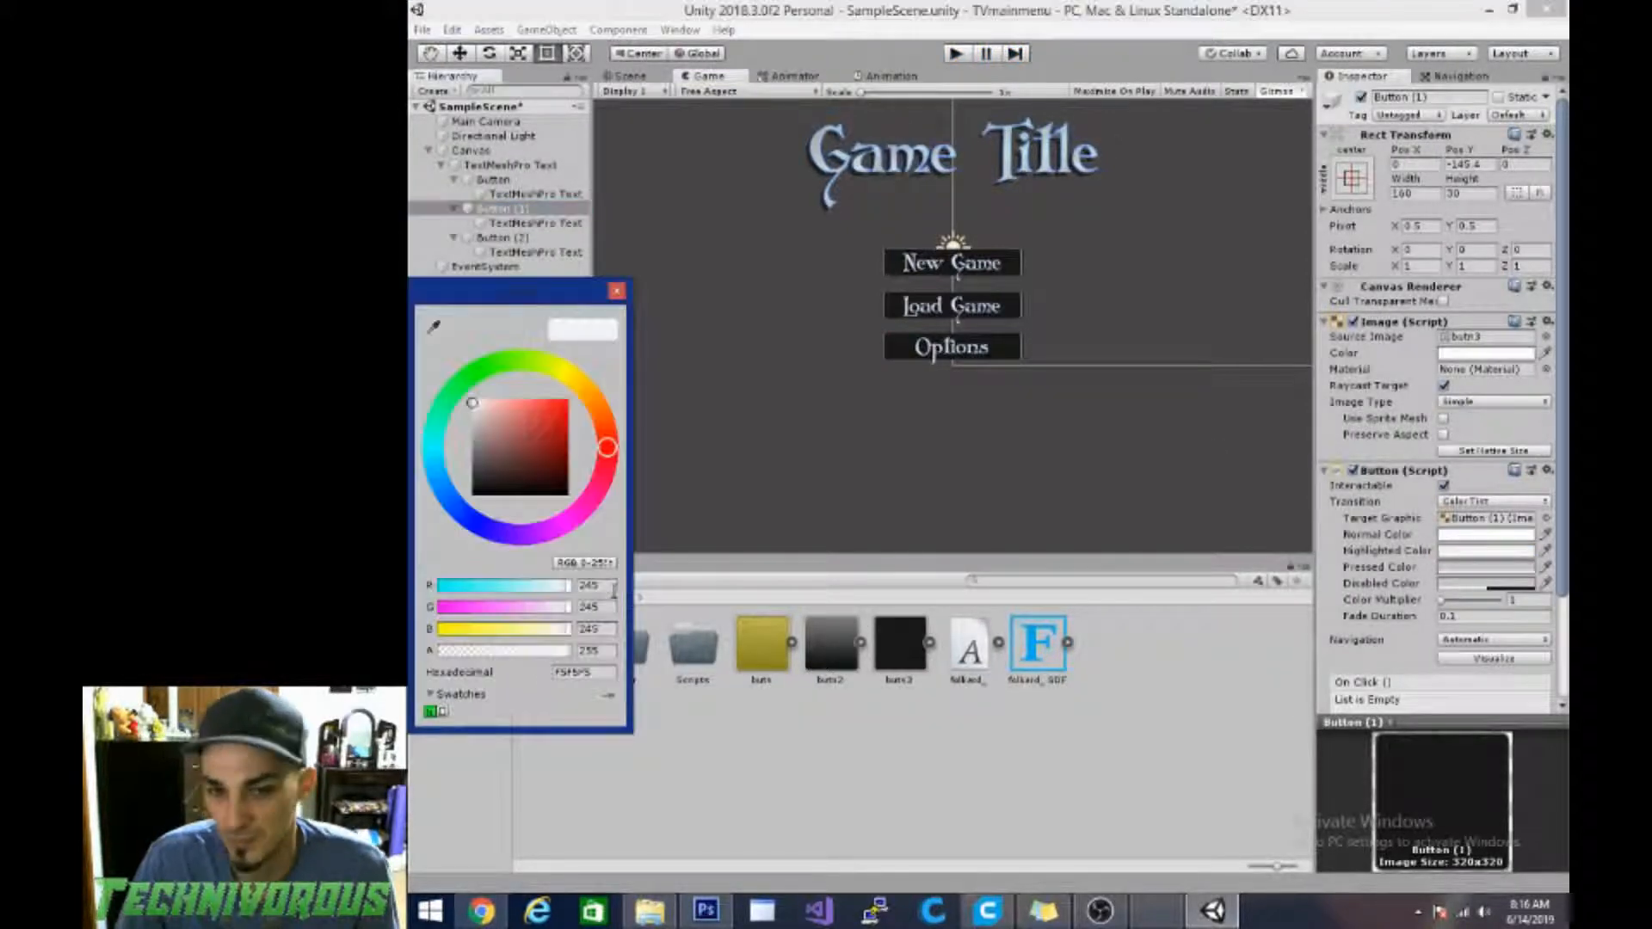
click(592, 673)
text(0087FF)
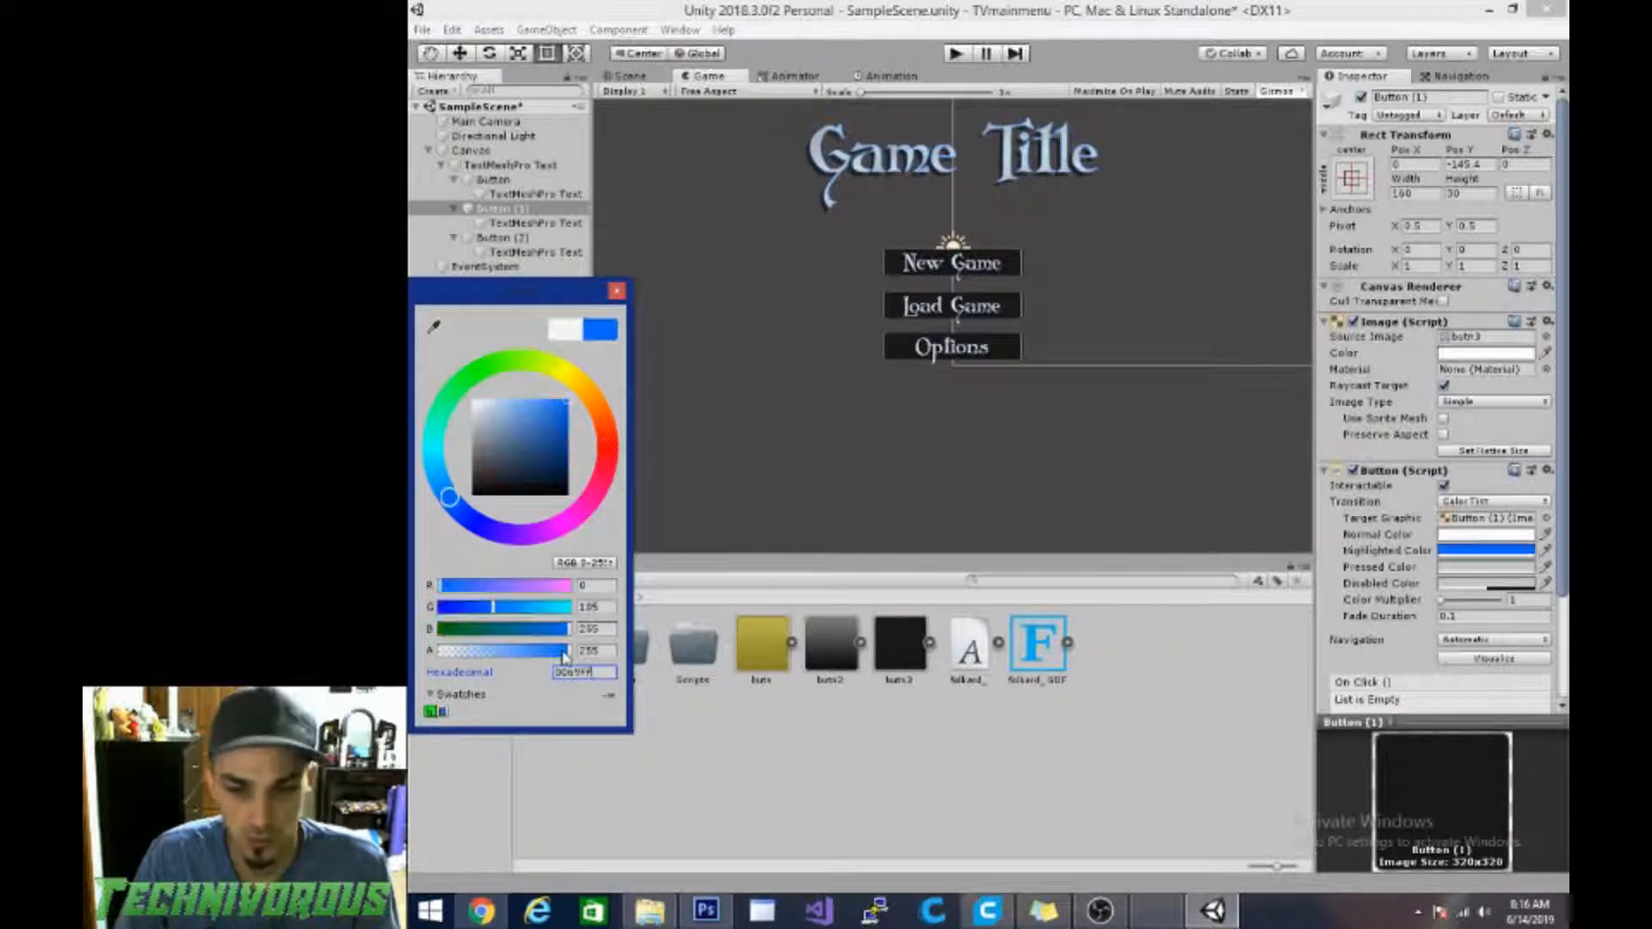
click(774, 439)
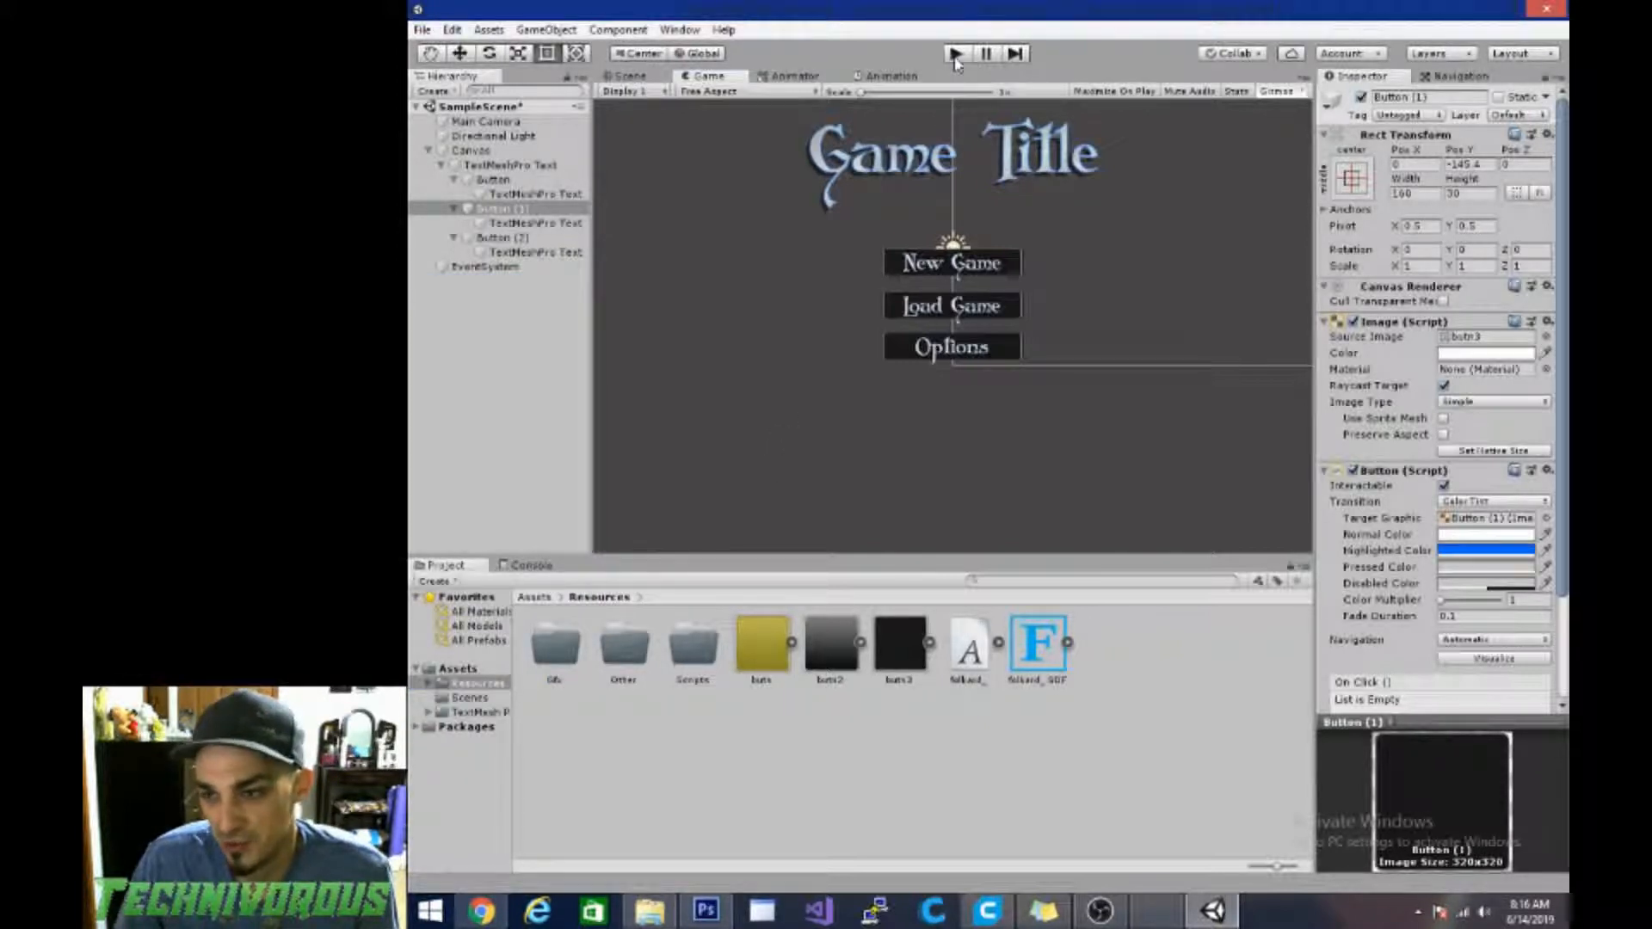
Step: In a Play mode test, try yellow D7DB12 as the Load Game button's normal color and undo it
key(ctrl+p)
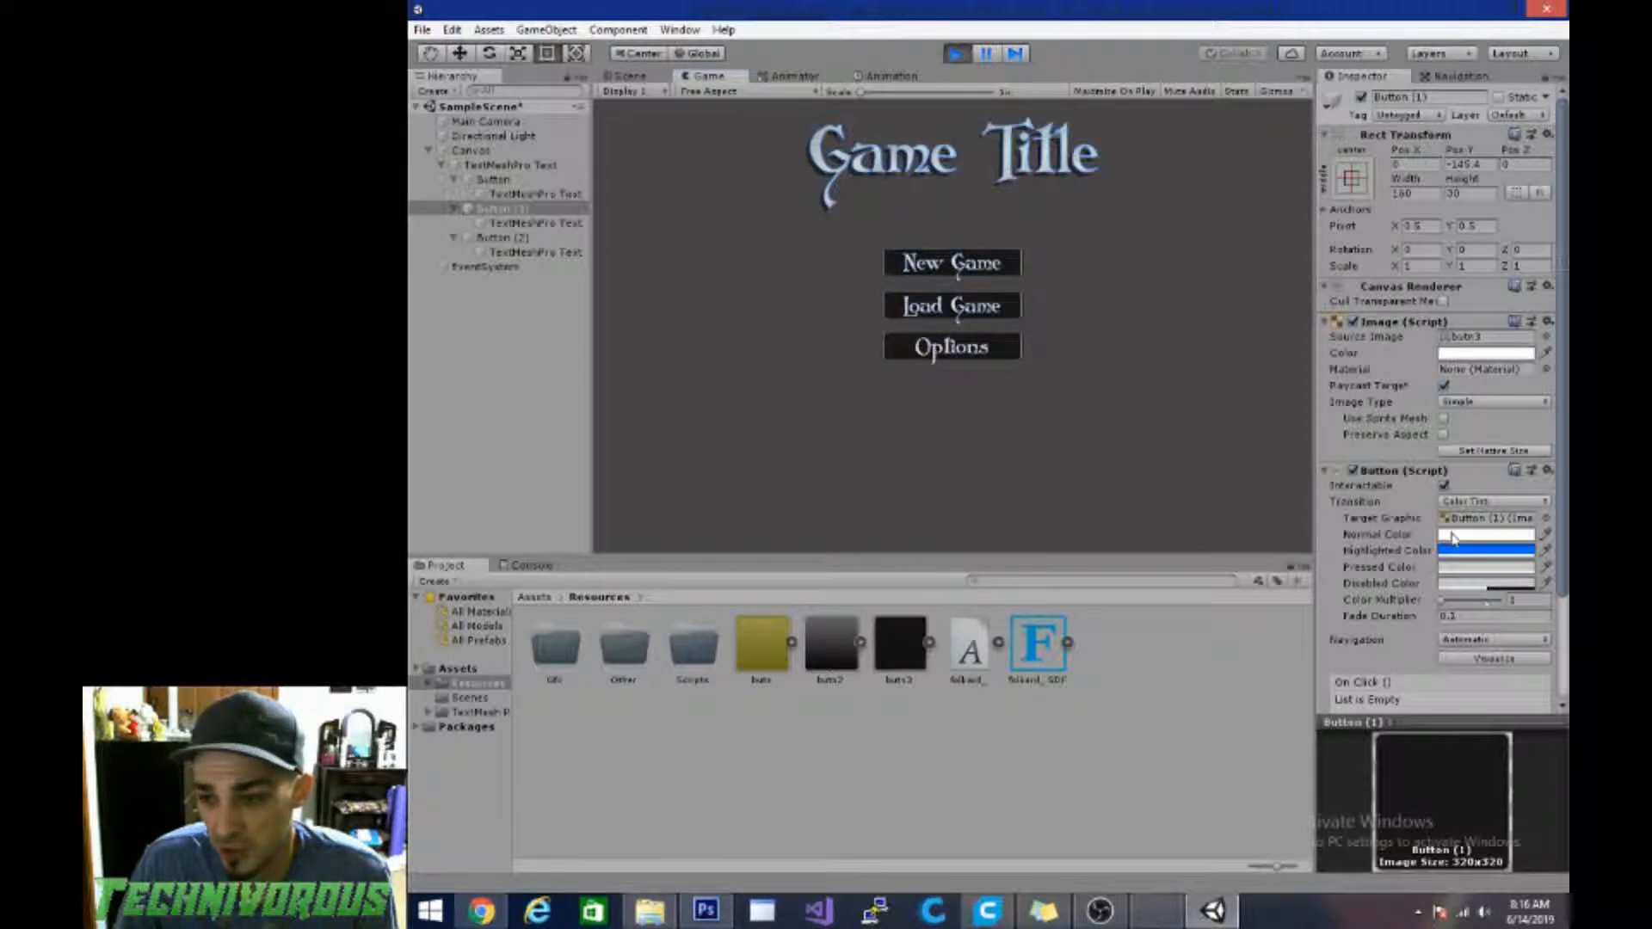
click(1450, 535)
click(568, 372)
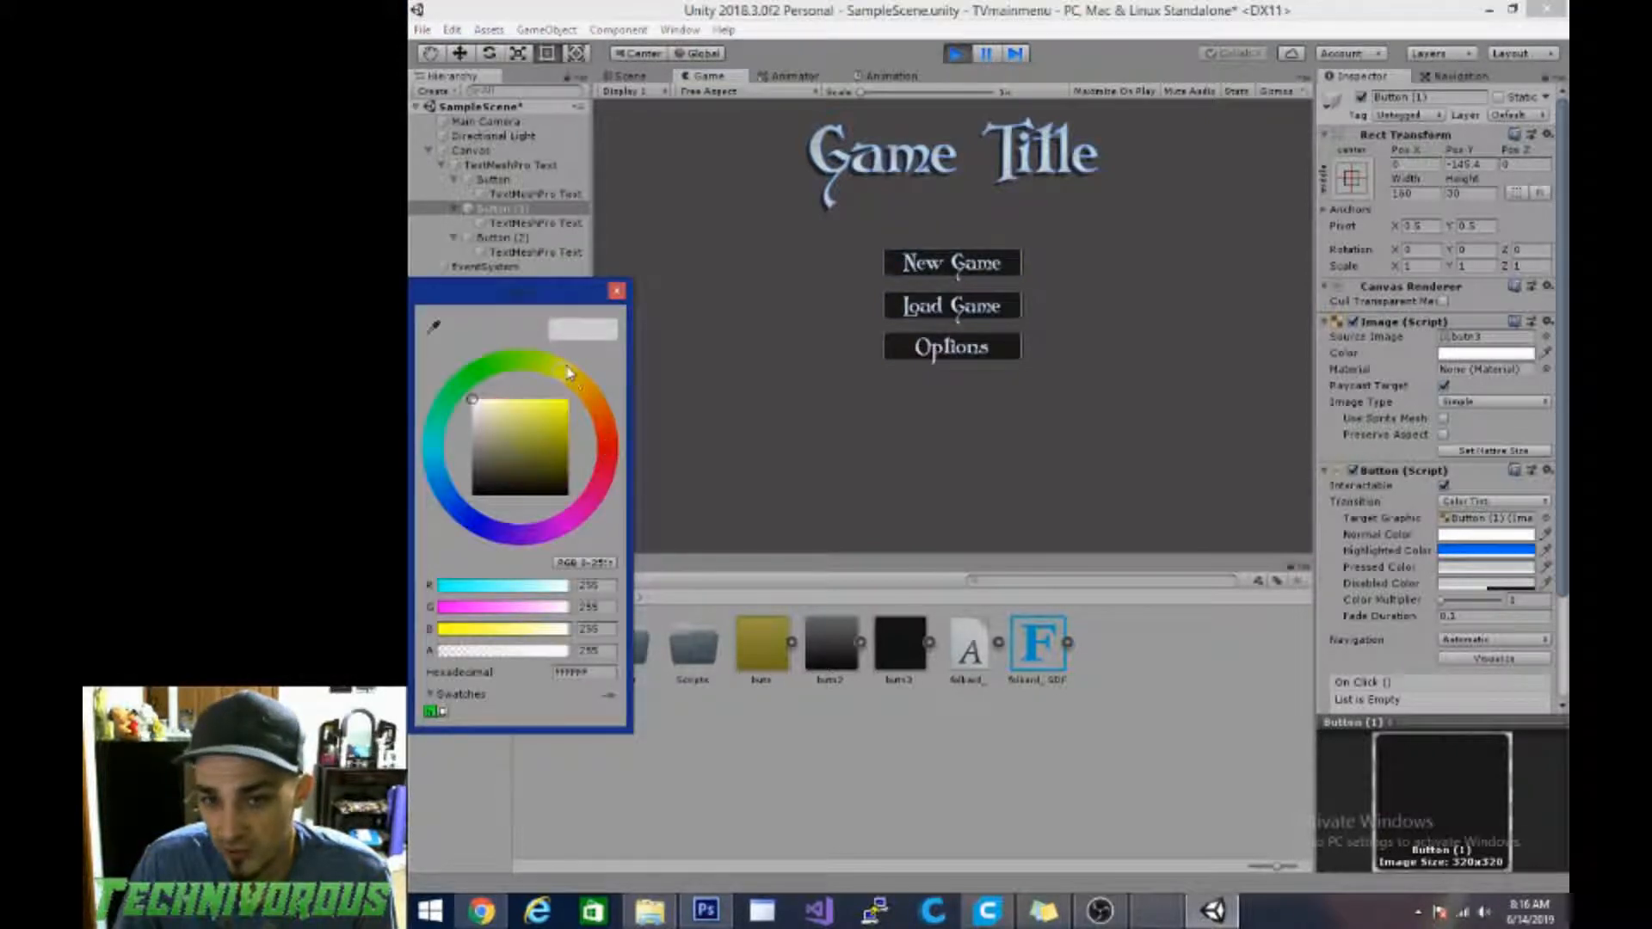
click(561, 414)
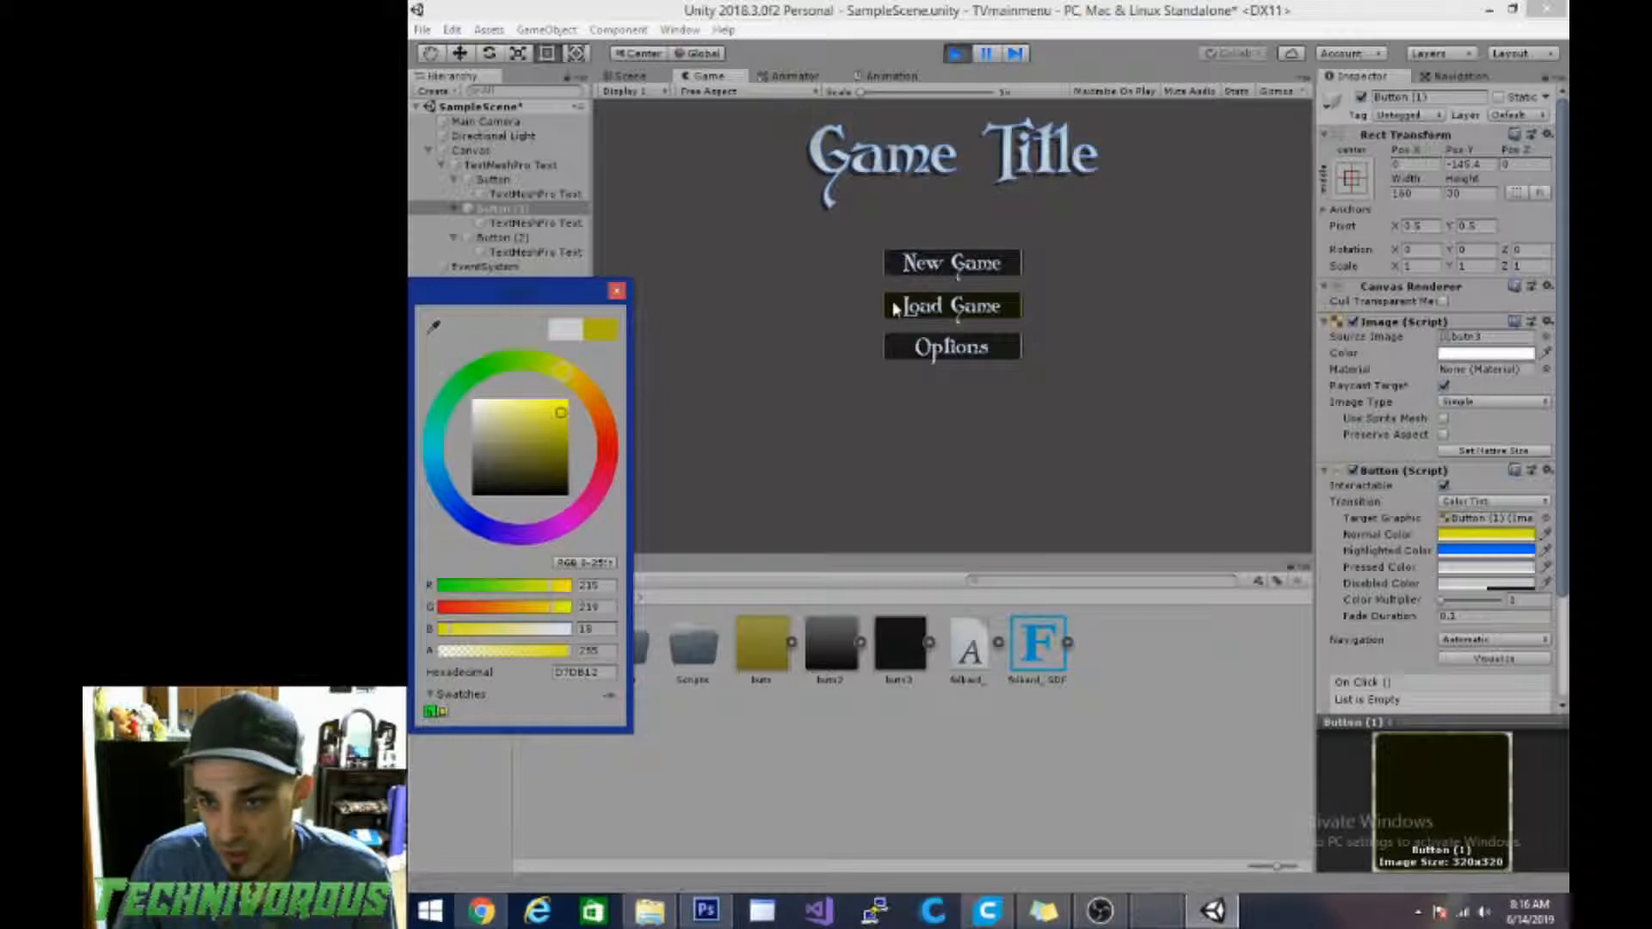
click(683, 328)
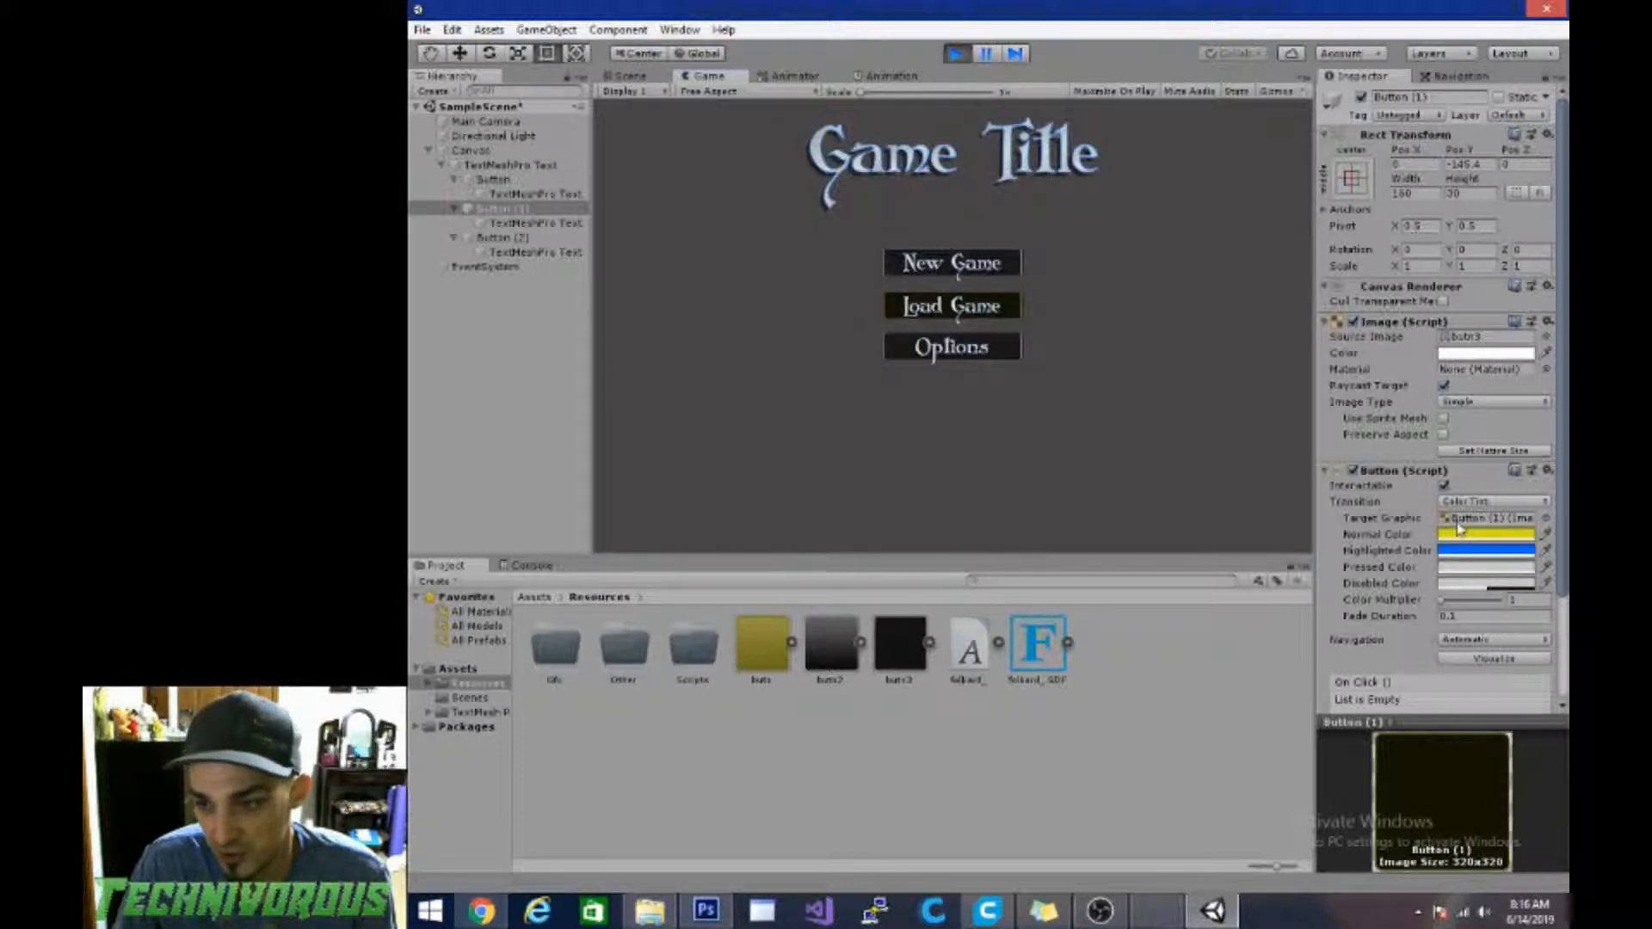
key(ctrl+z)
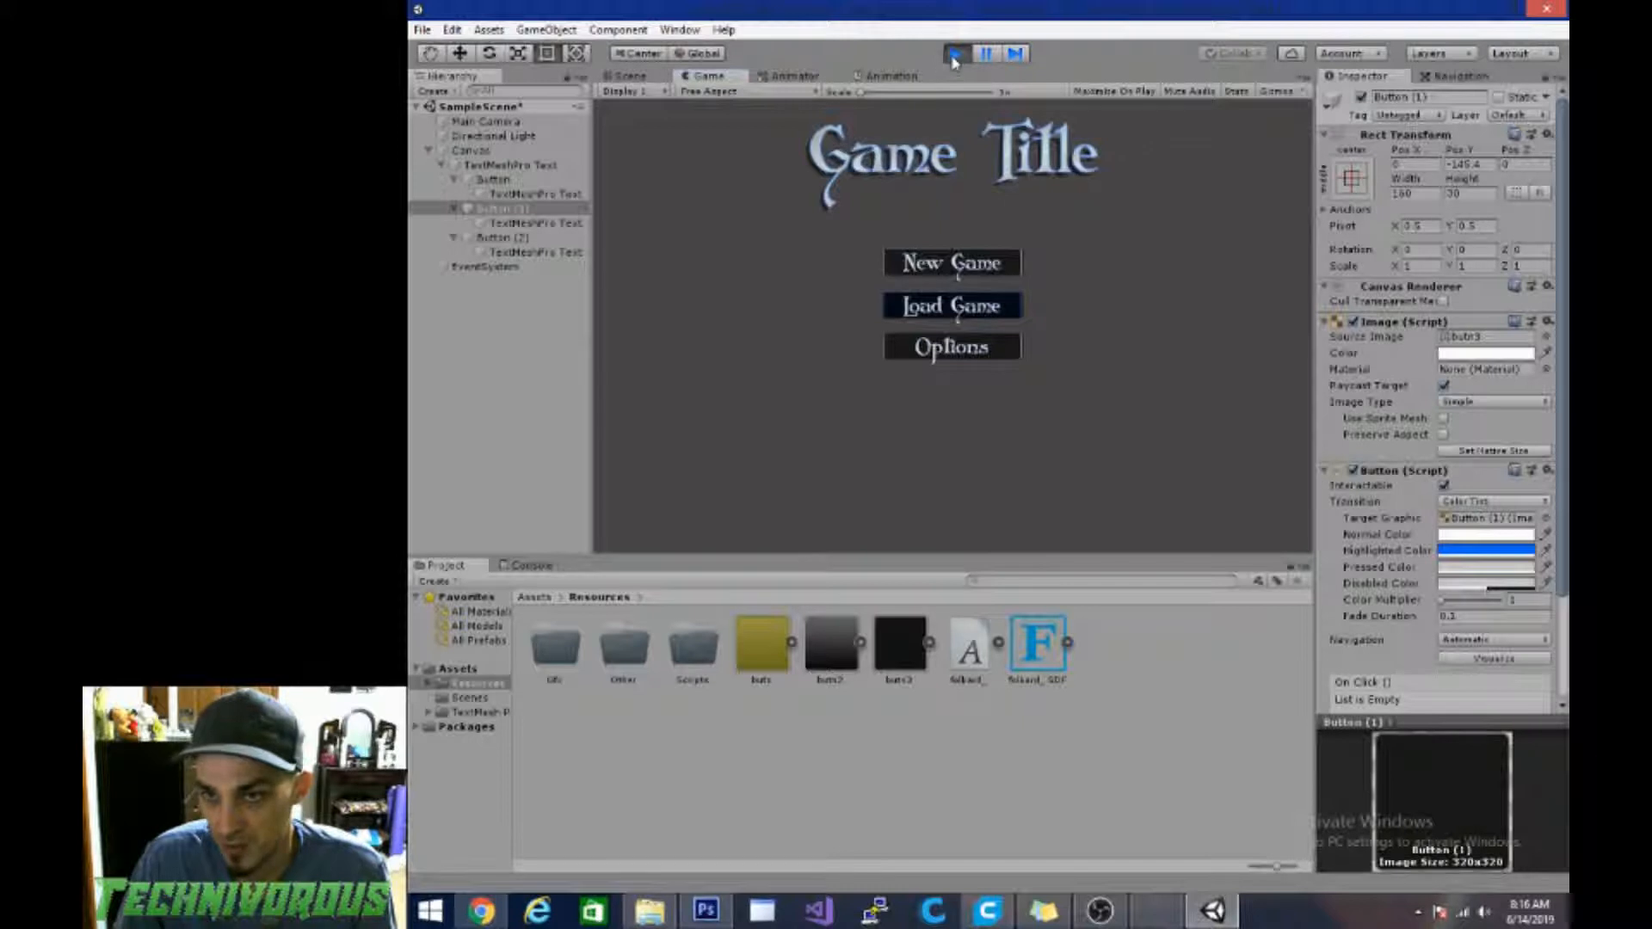
key(ctrl+p)
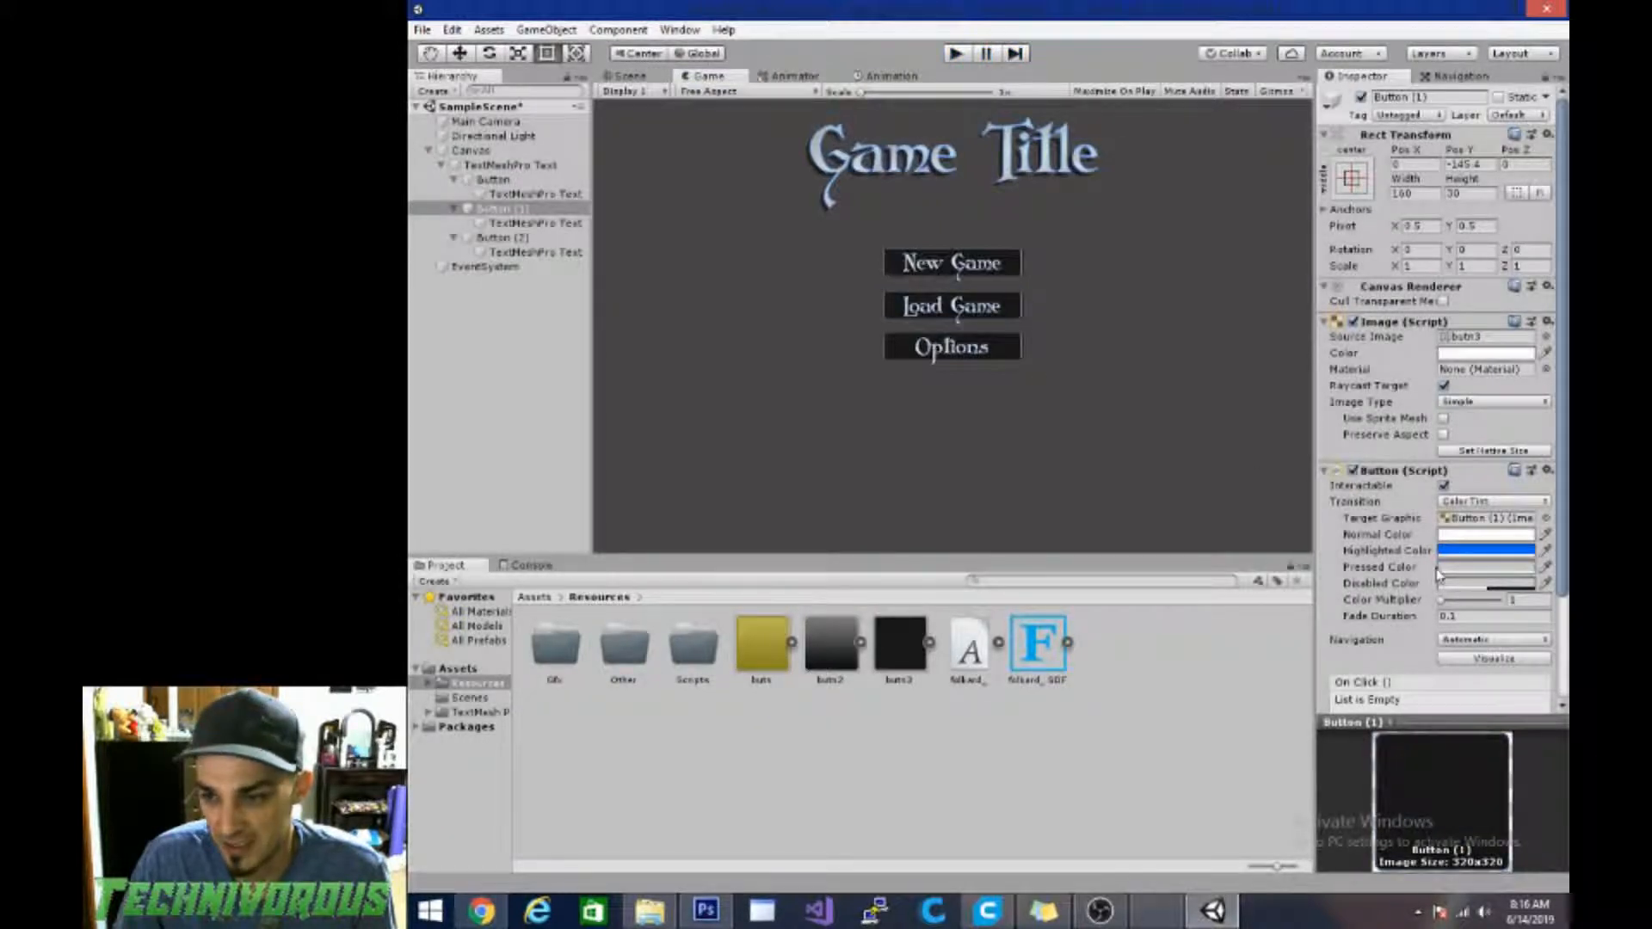
Step: Set the New Game button's pressed color to bright green 14FD17
click(495, 180)
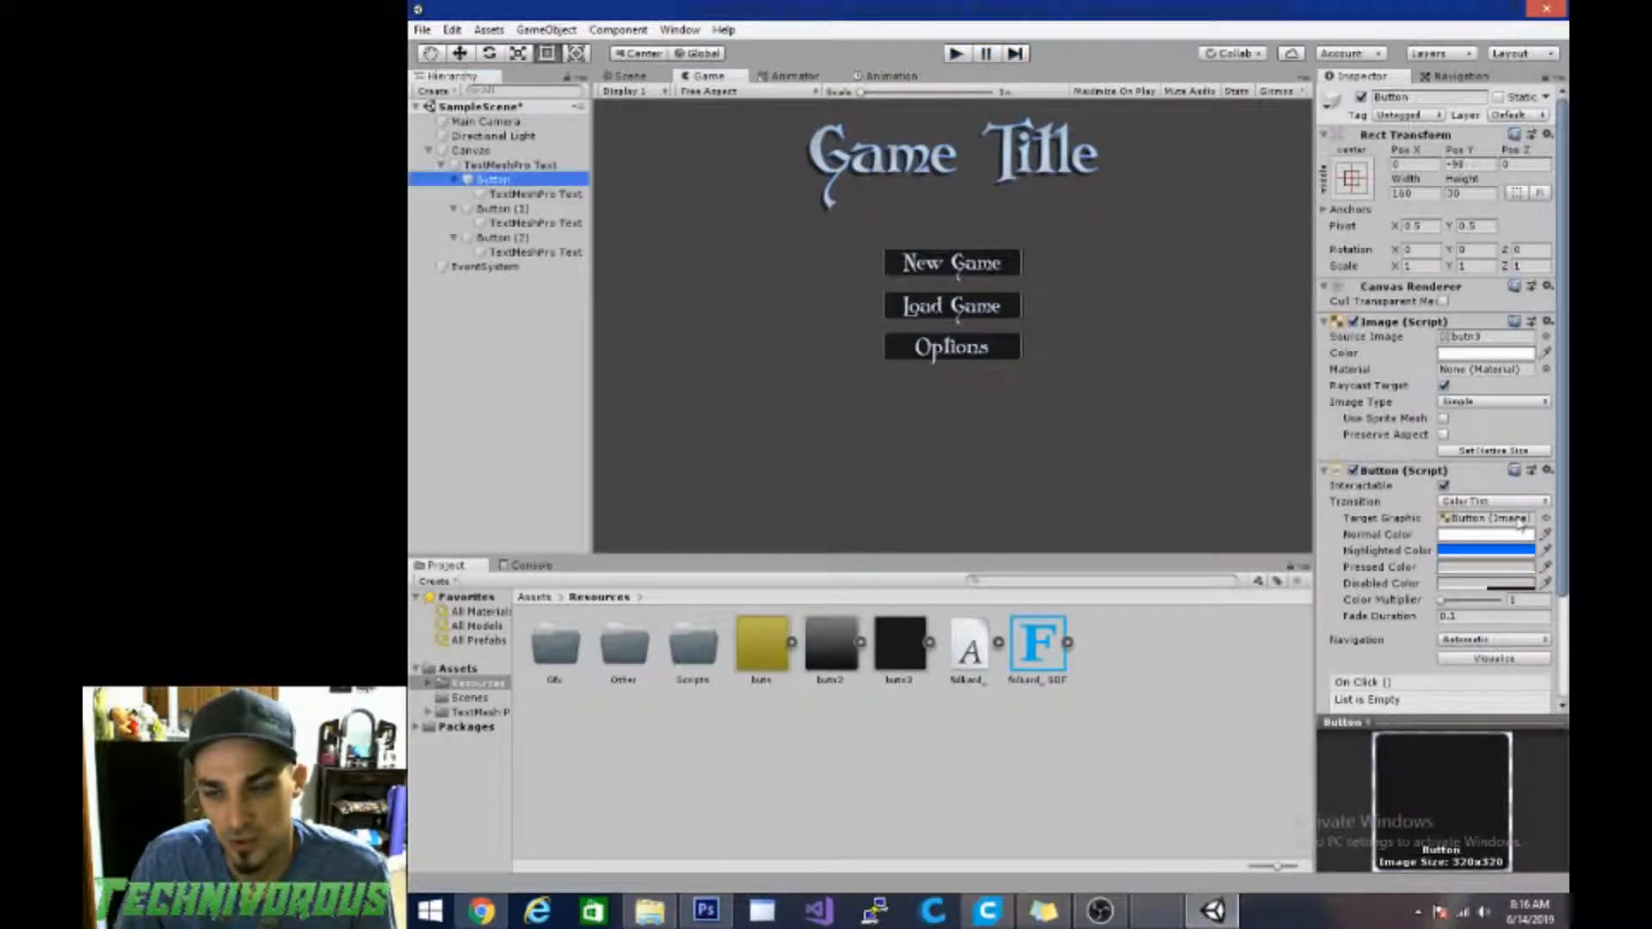
click(1462, 568)
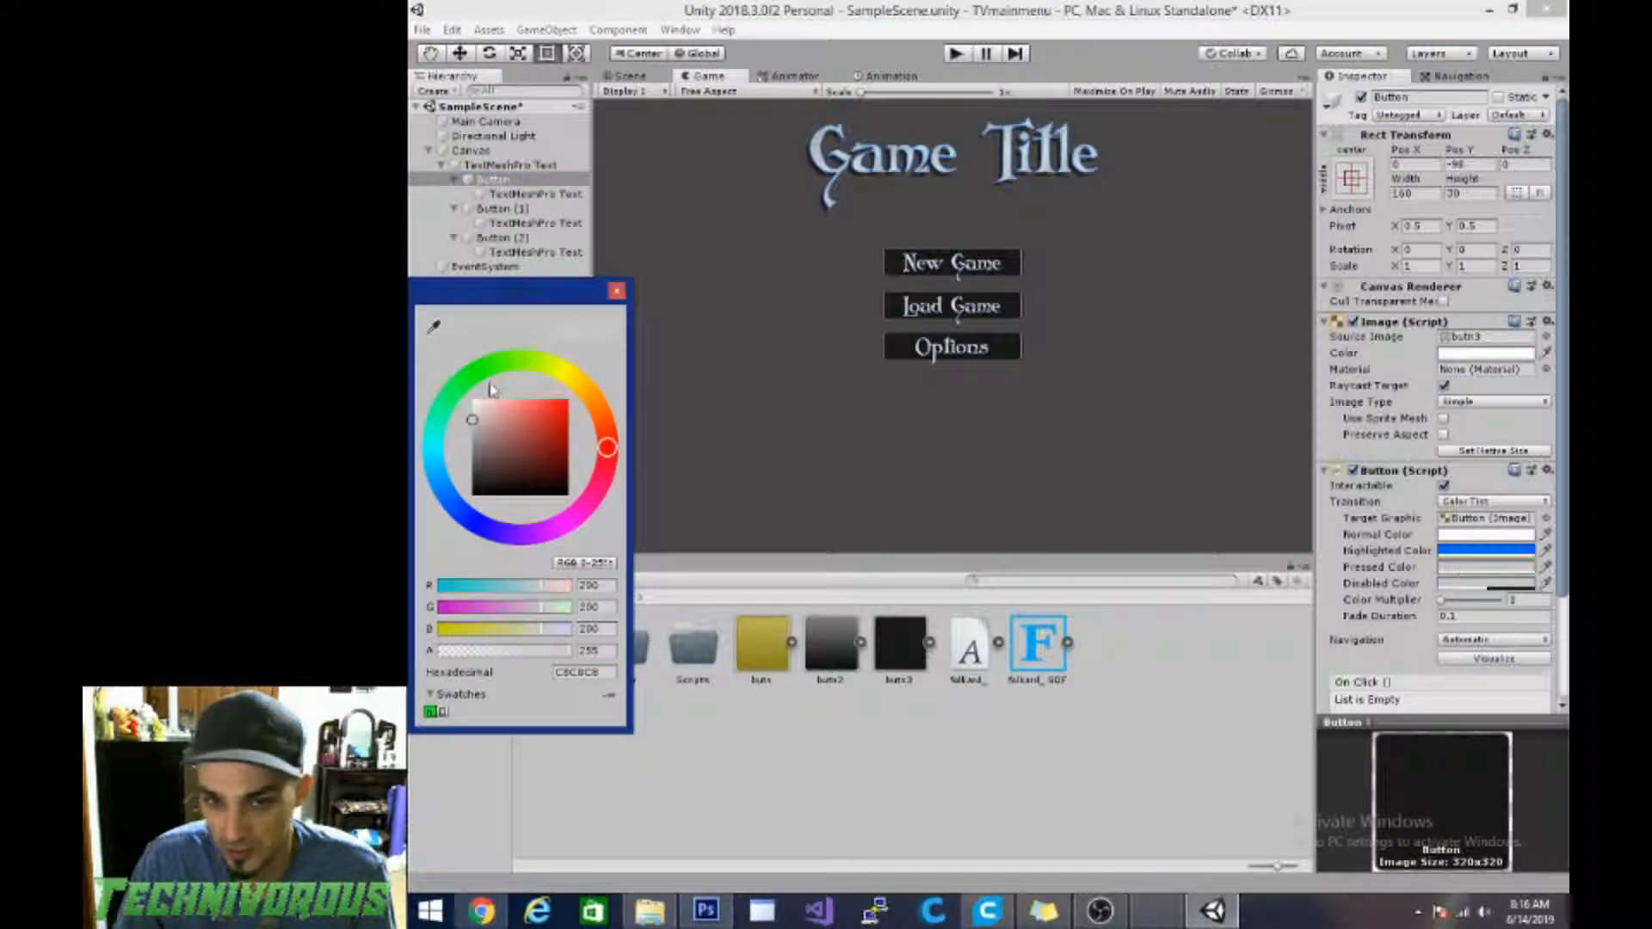
click(475, 372)
drag(551, 422, 561, 403)
click(725, 400)
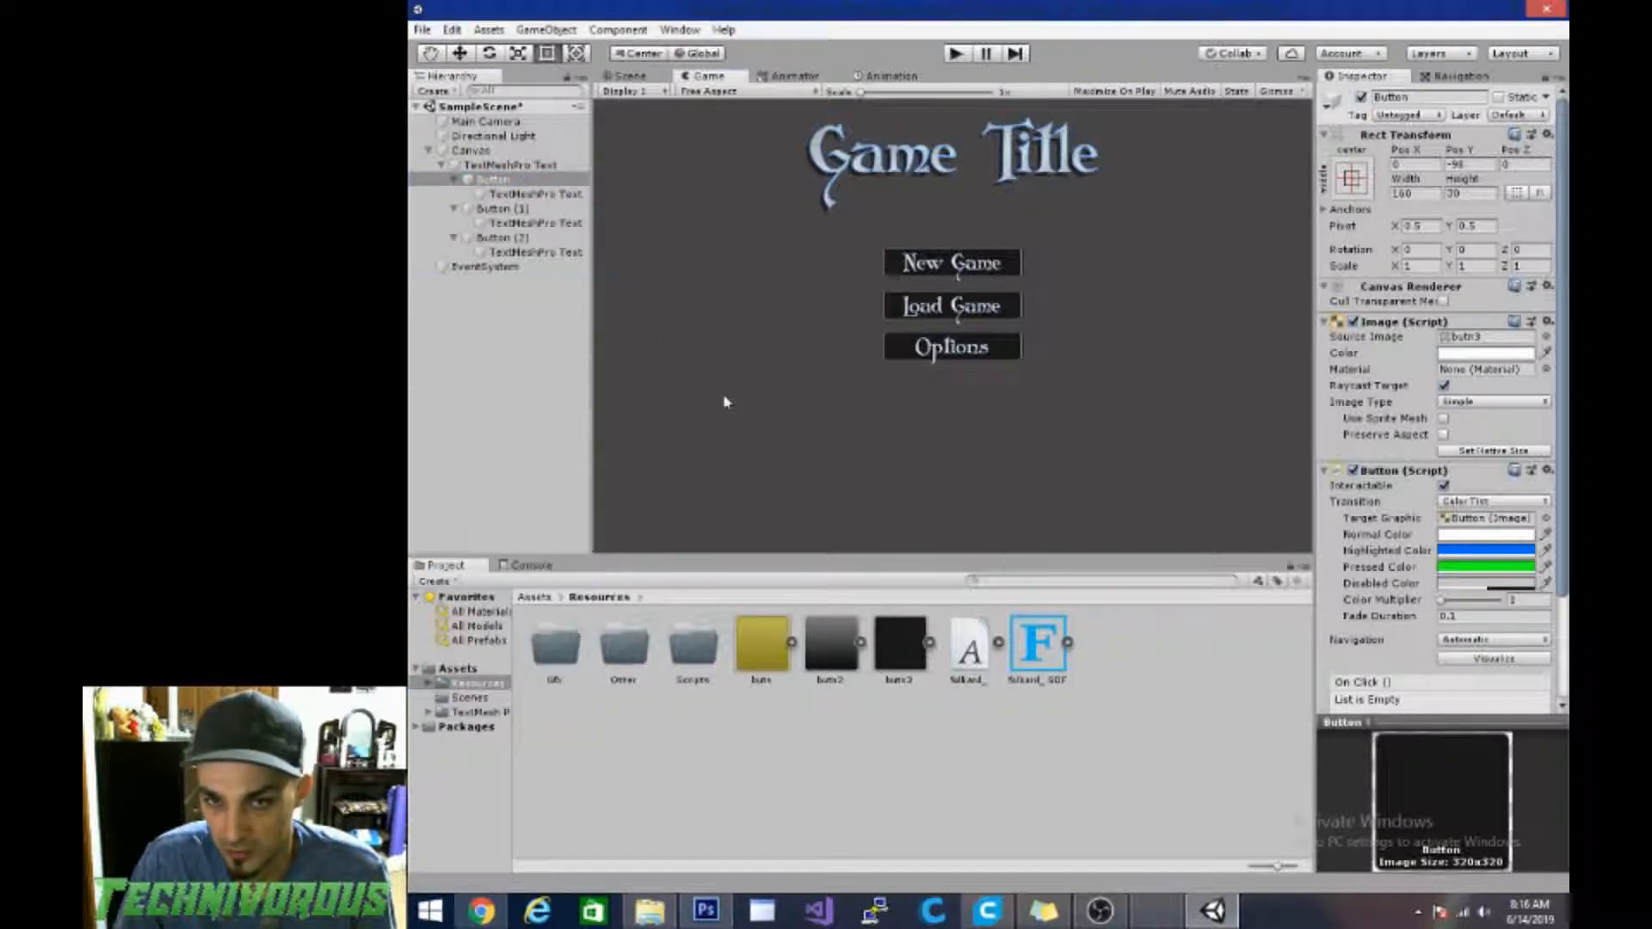
Step: Copy the hexadecimal value of the New Game button's pressed color
click(1450, 569)
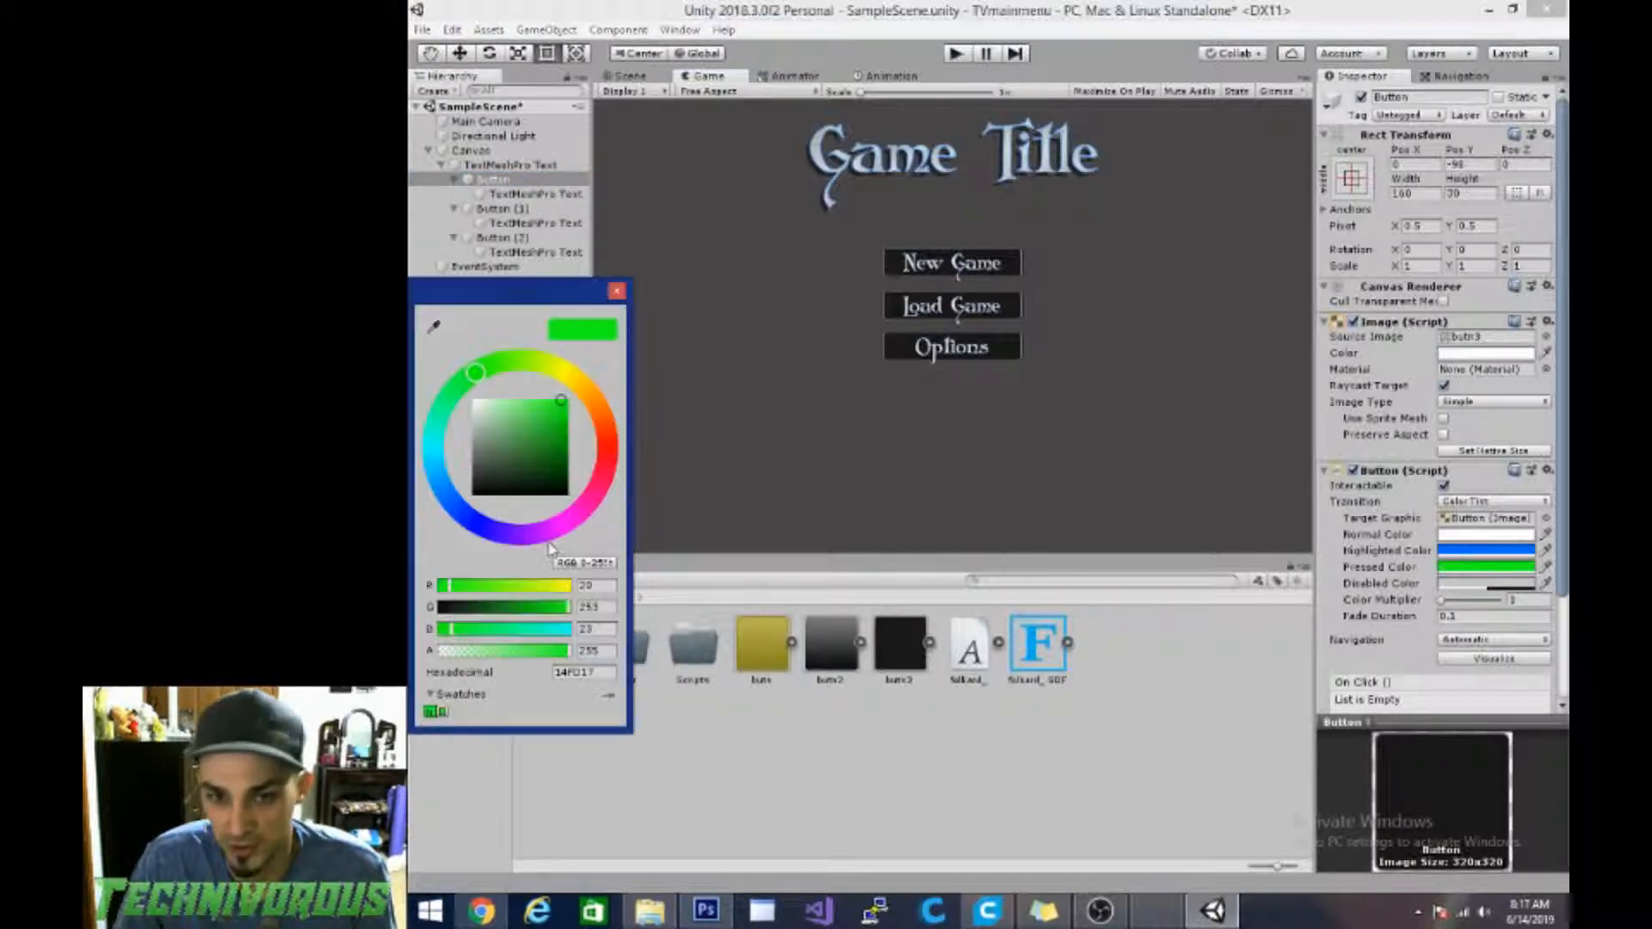
click(611, 671)
key(ctrl+c)
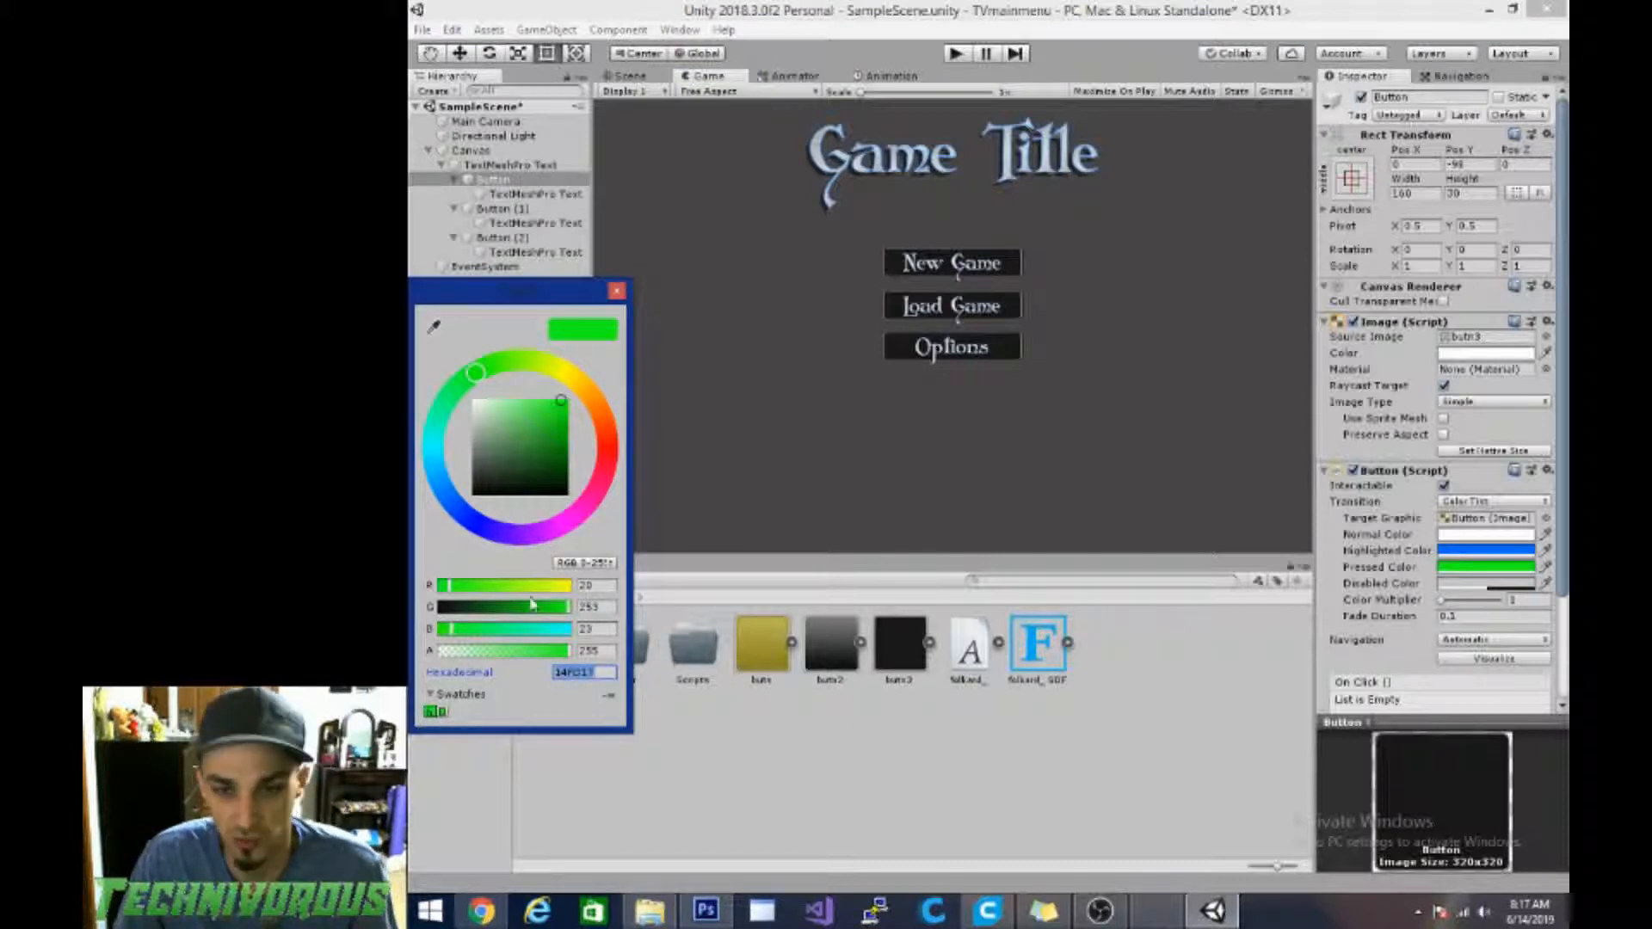
click(737, 409)
Step: Set the Load Game button's pressed color to the copied green 14FD17
click(550, 209)
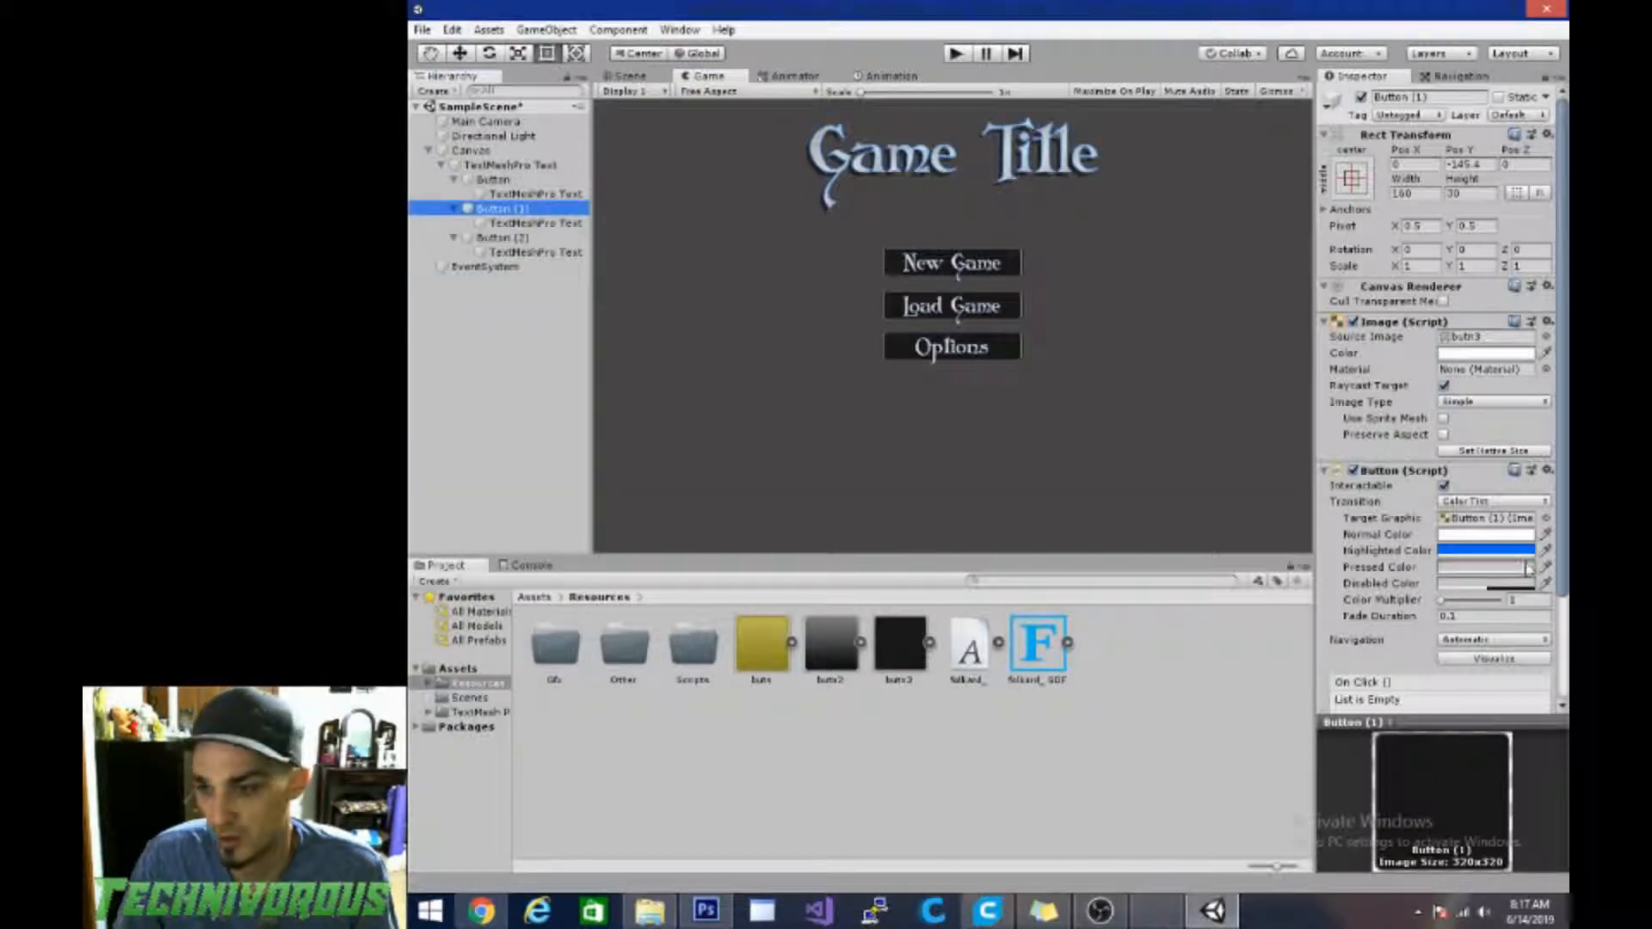
click(1528, 567)
click(595, 672)
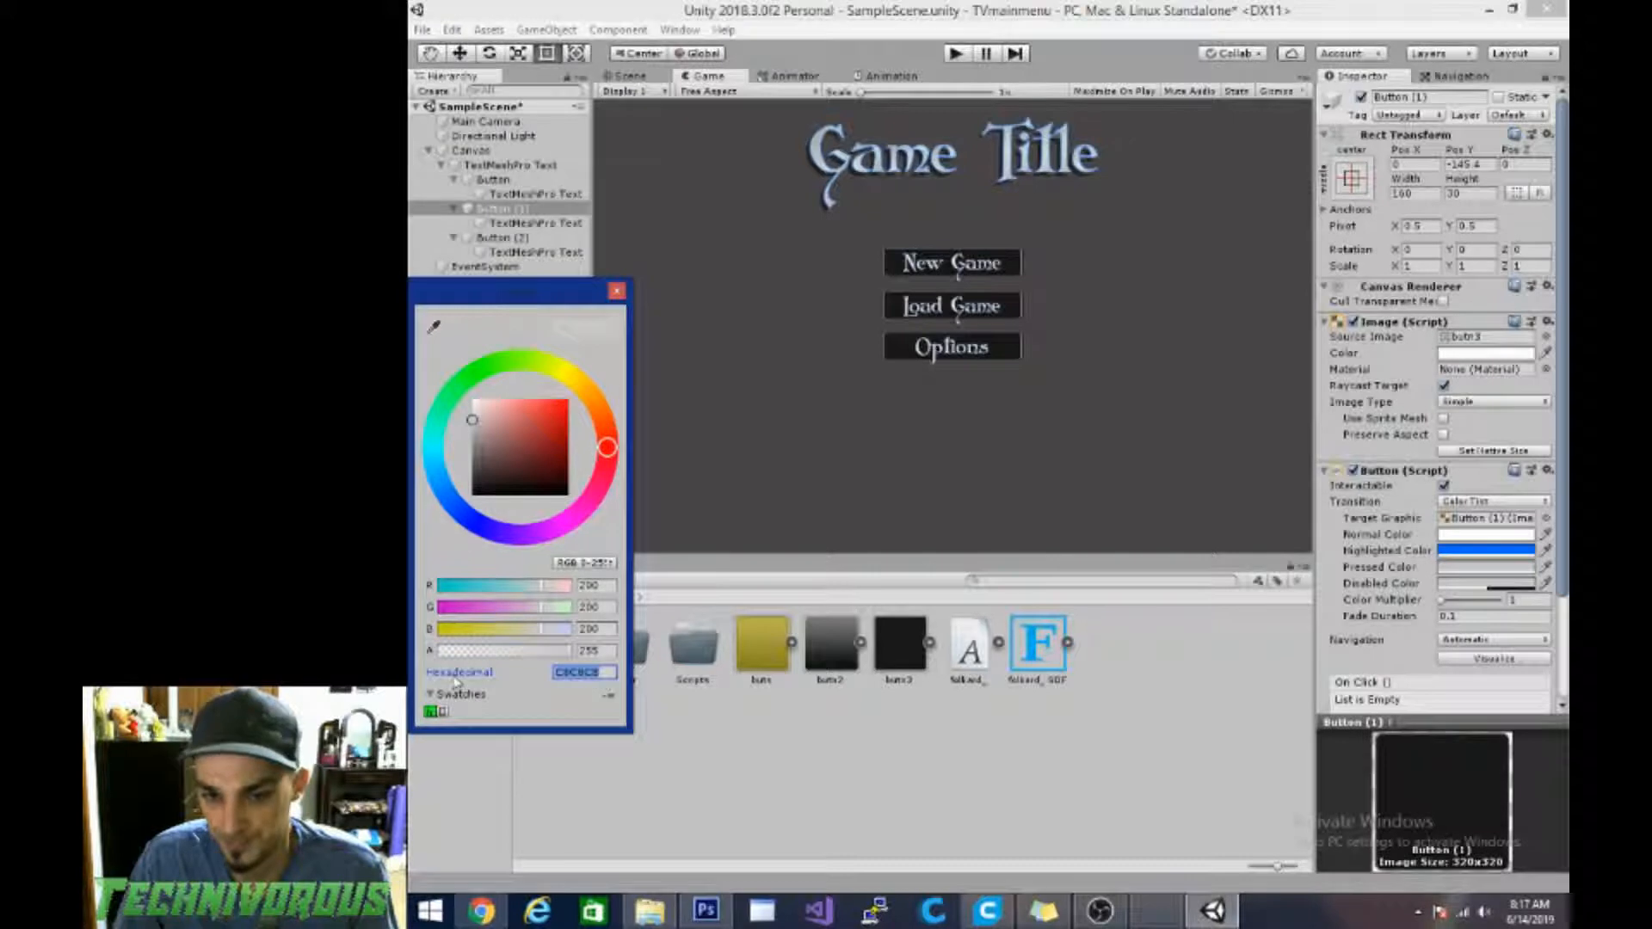
key(ctrl+v)
click(841, 483)
Step: Set the Options button's pressed color to the copied green and test the menu button colors in Play mode
click(499, 240)
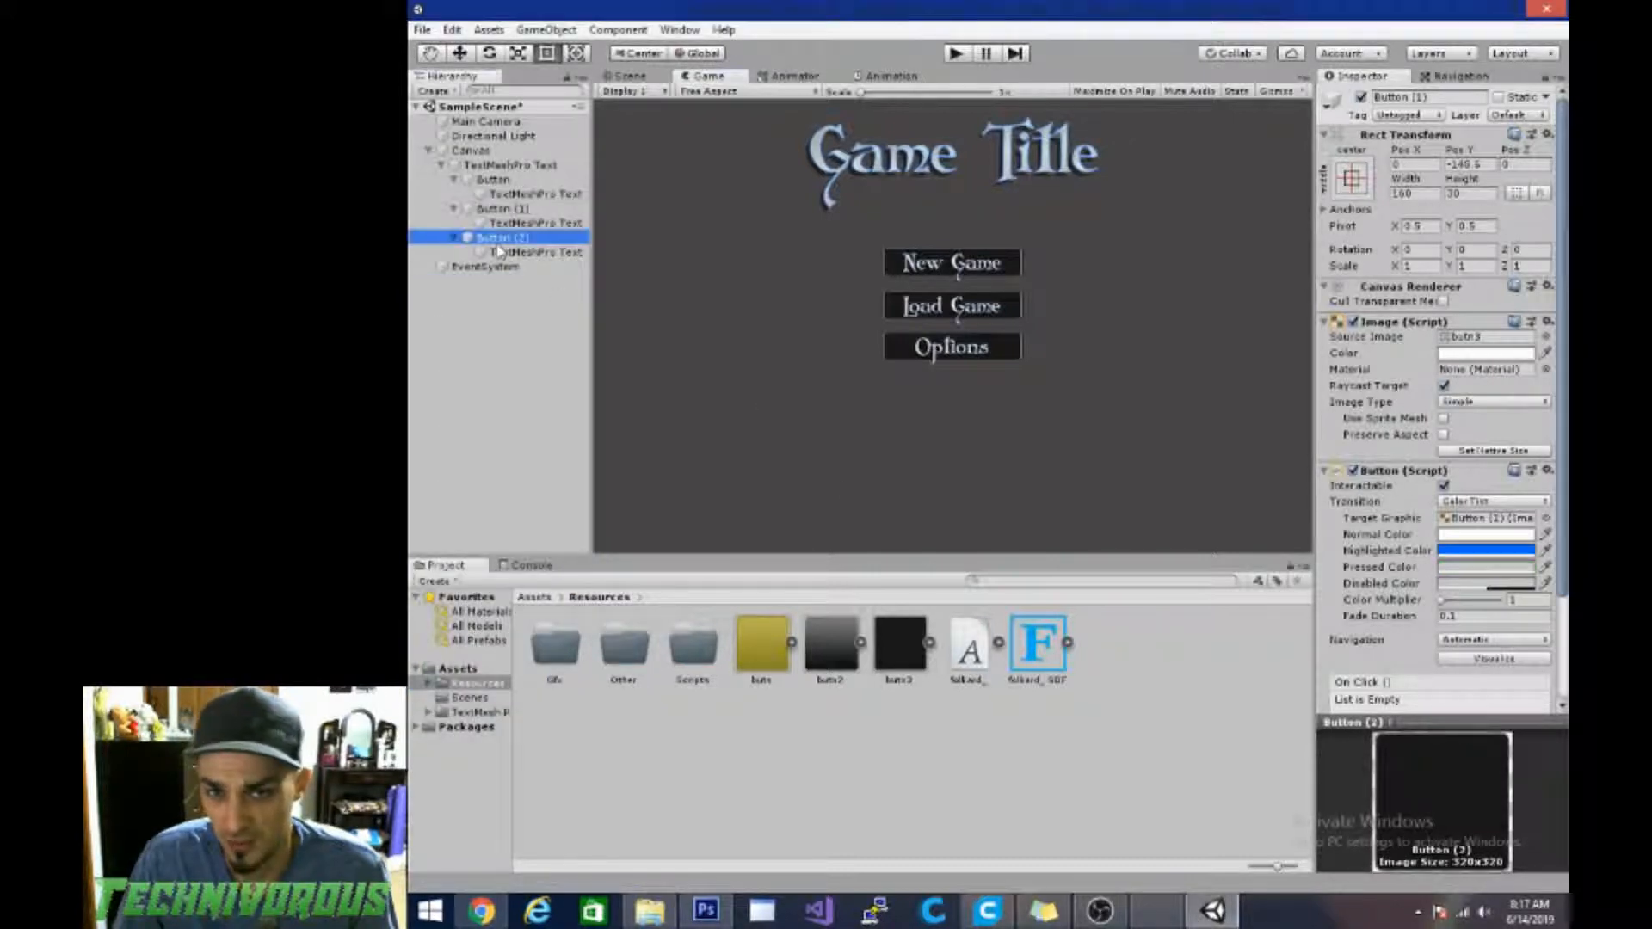
click(1442, 568)
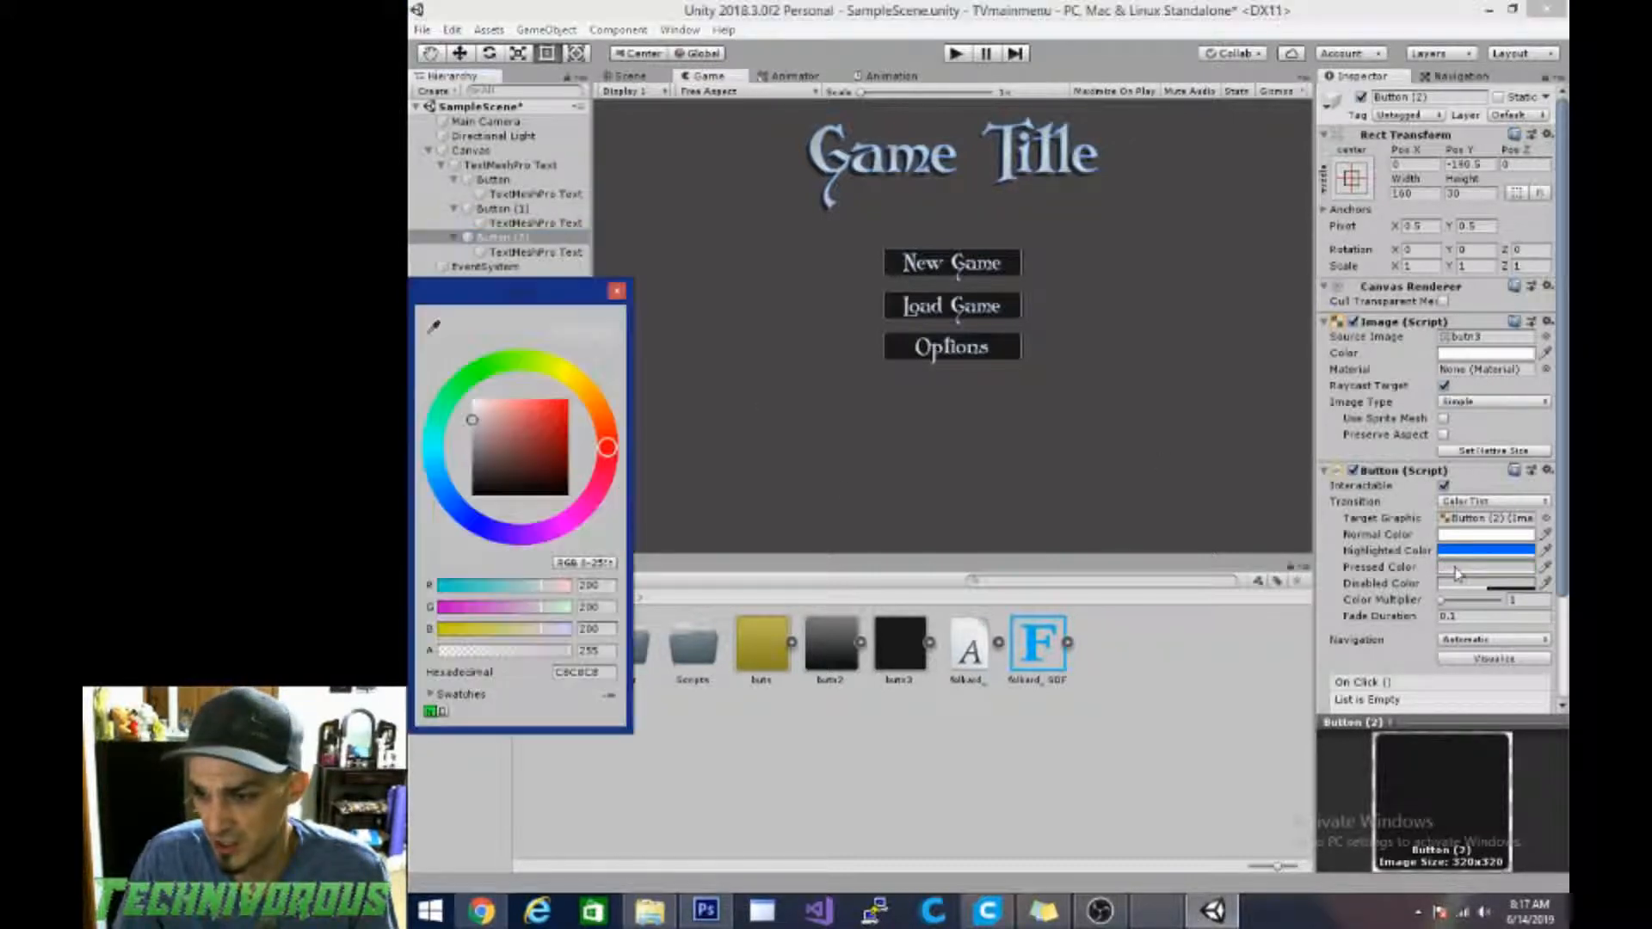
click(598, 672)
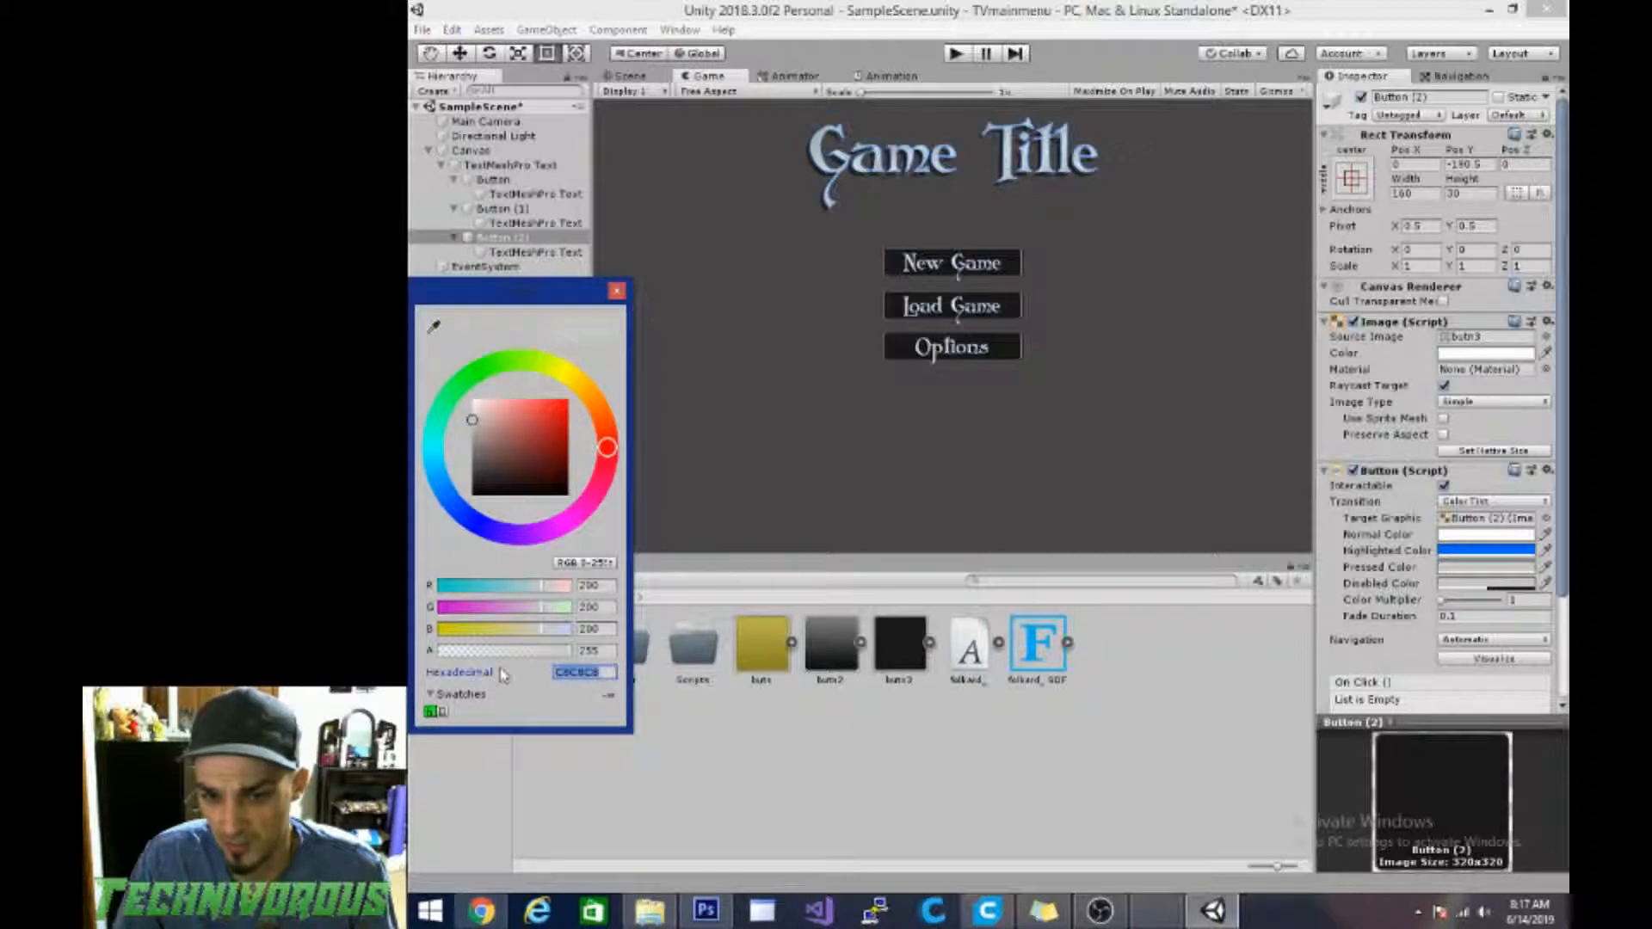
key(ctrl+v)
click(786, 477)
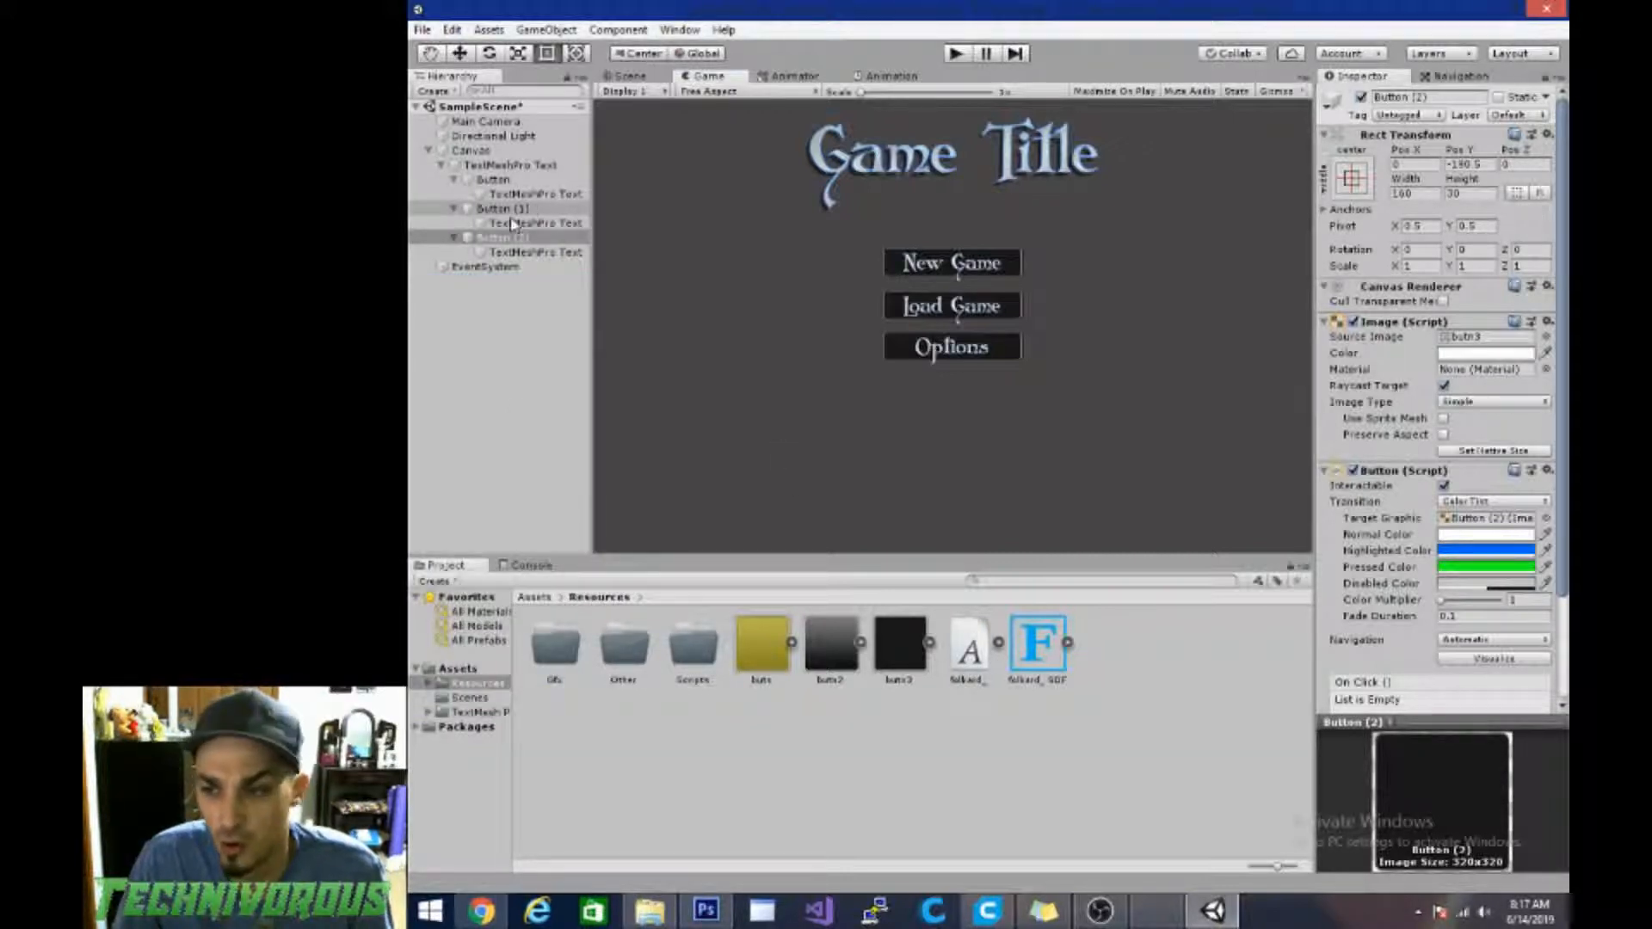
click(957, 55)
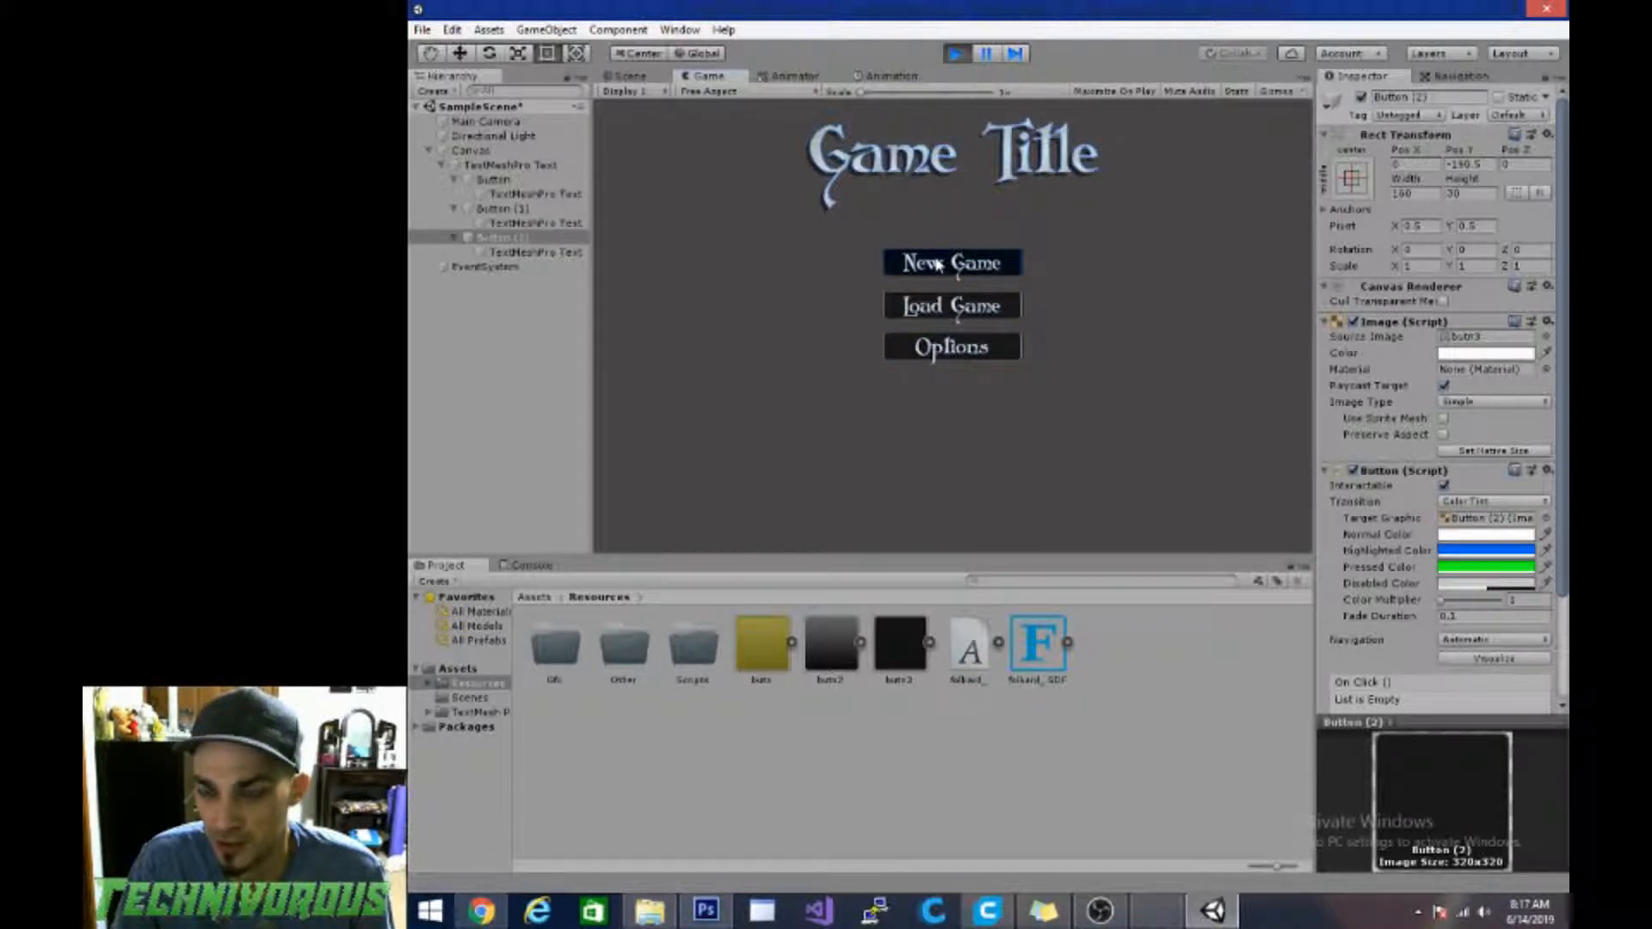
click(957, 55)
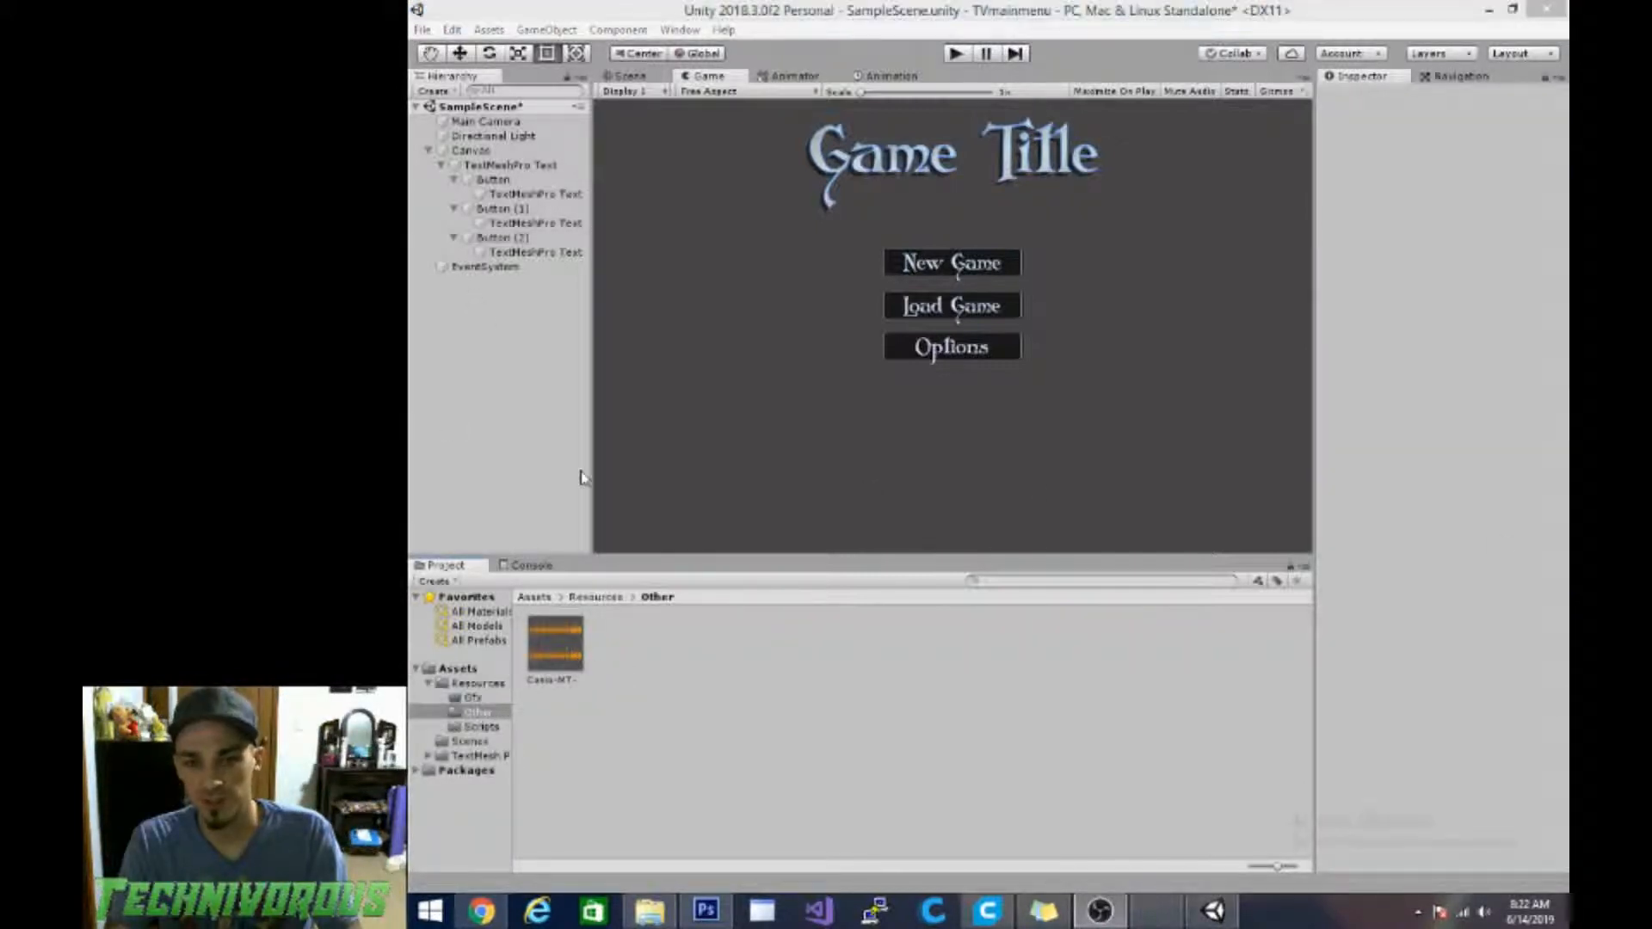
Step: Add an Audio Source to the scene, assign the Casio-MT-45 clip from the Other folder and set its volume to 0.35
right_click(531, 295)
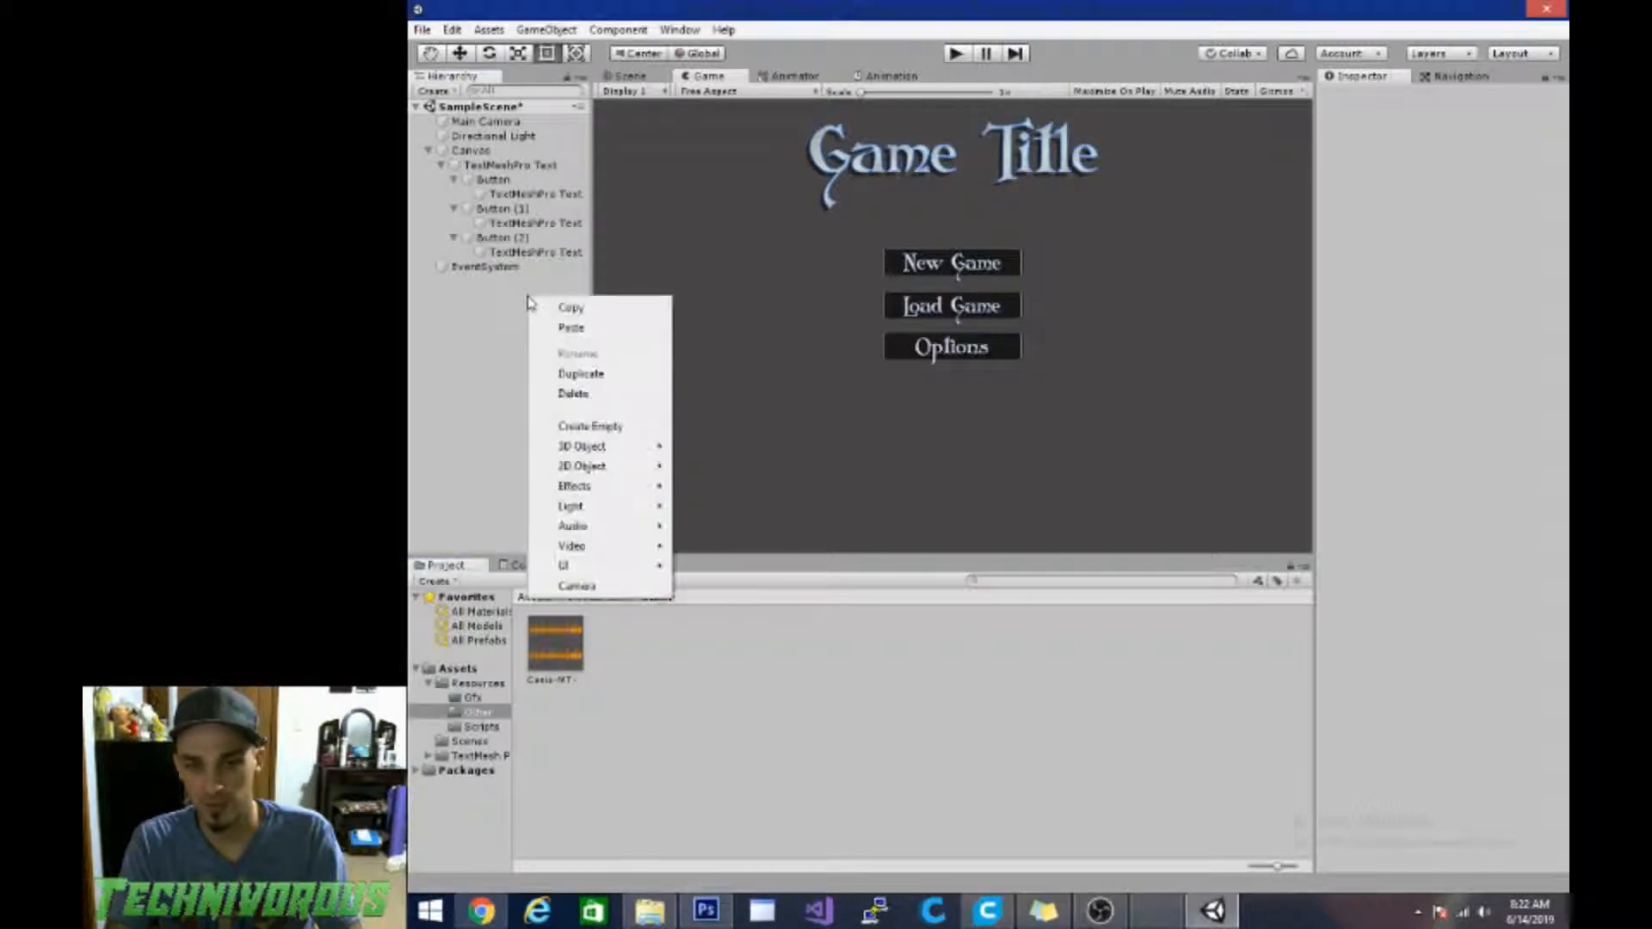
mouse_move(608, 526)
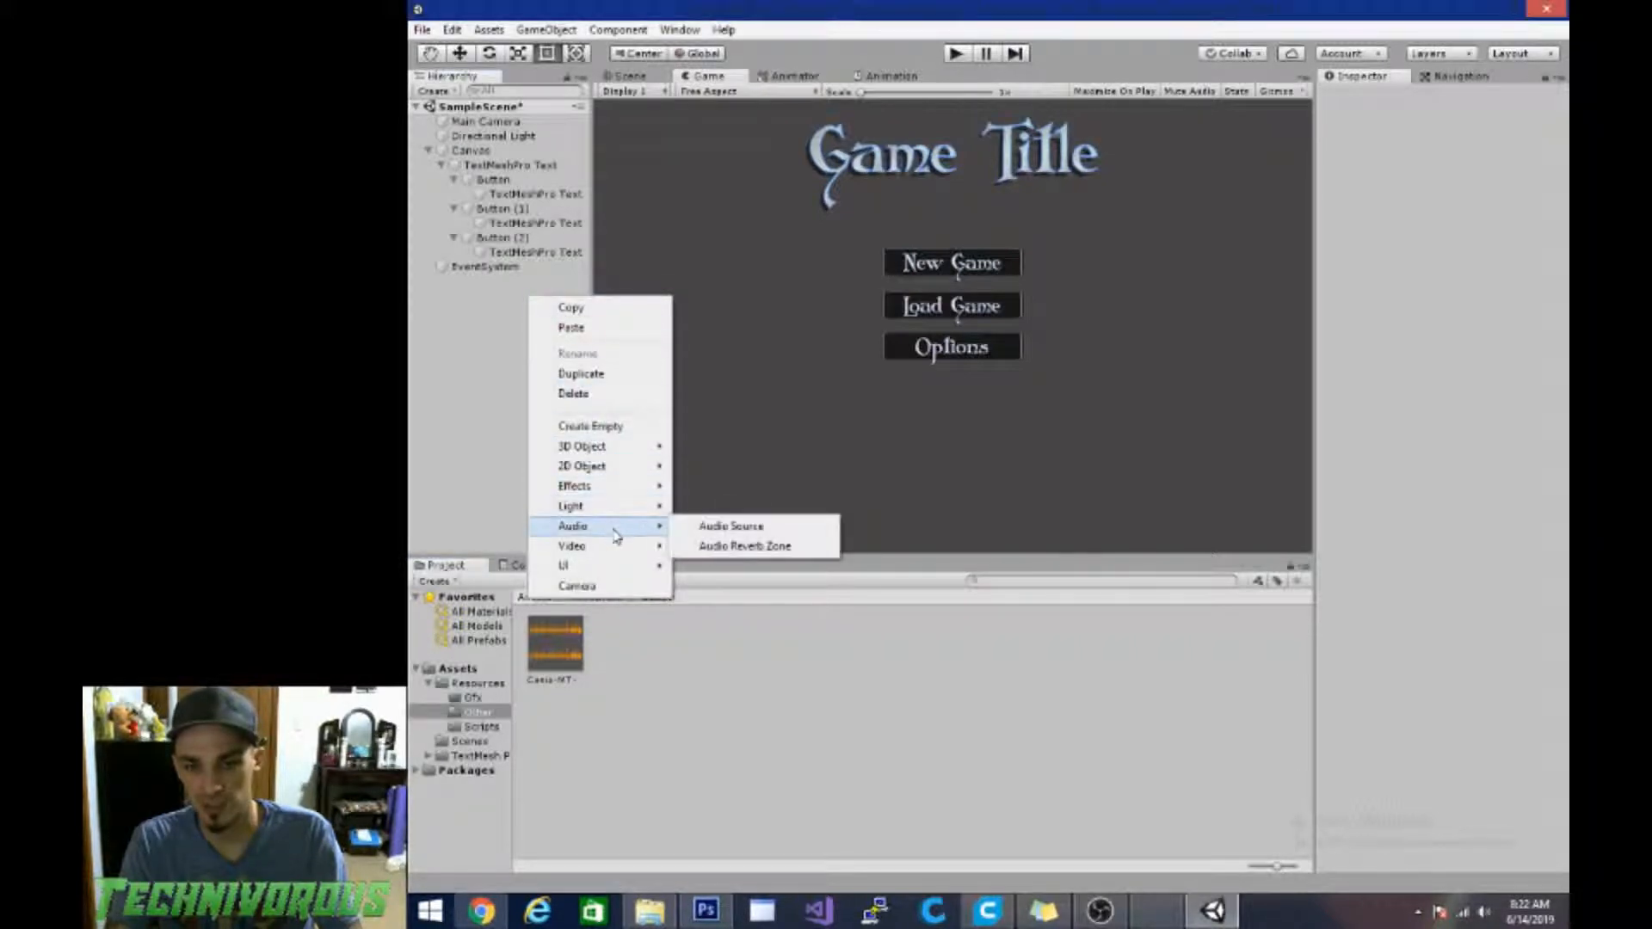
click(738, 526)
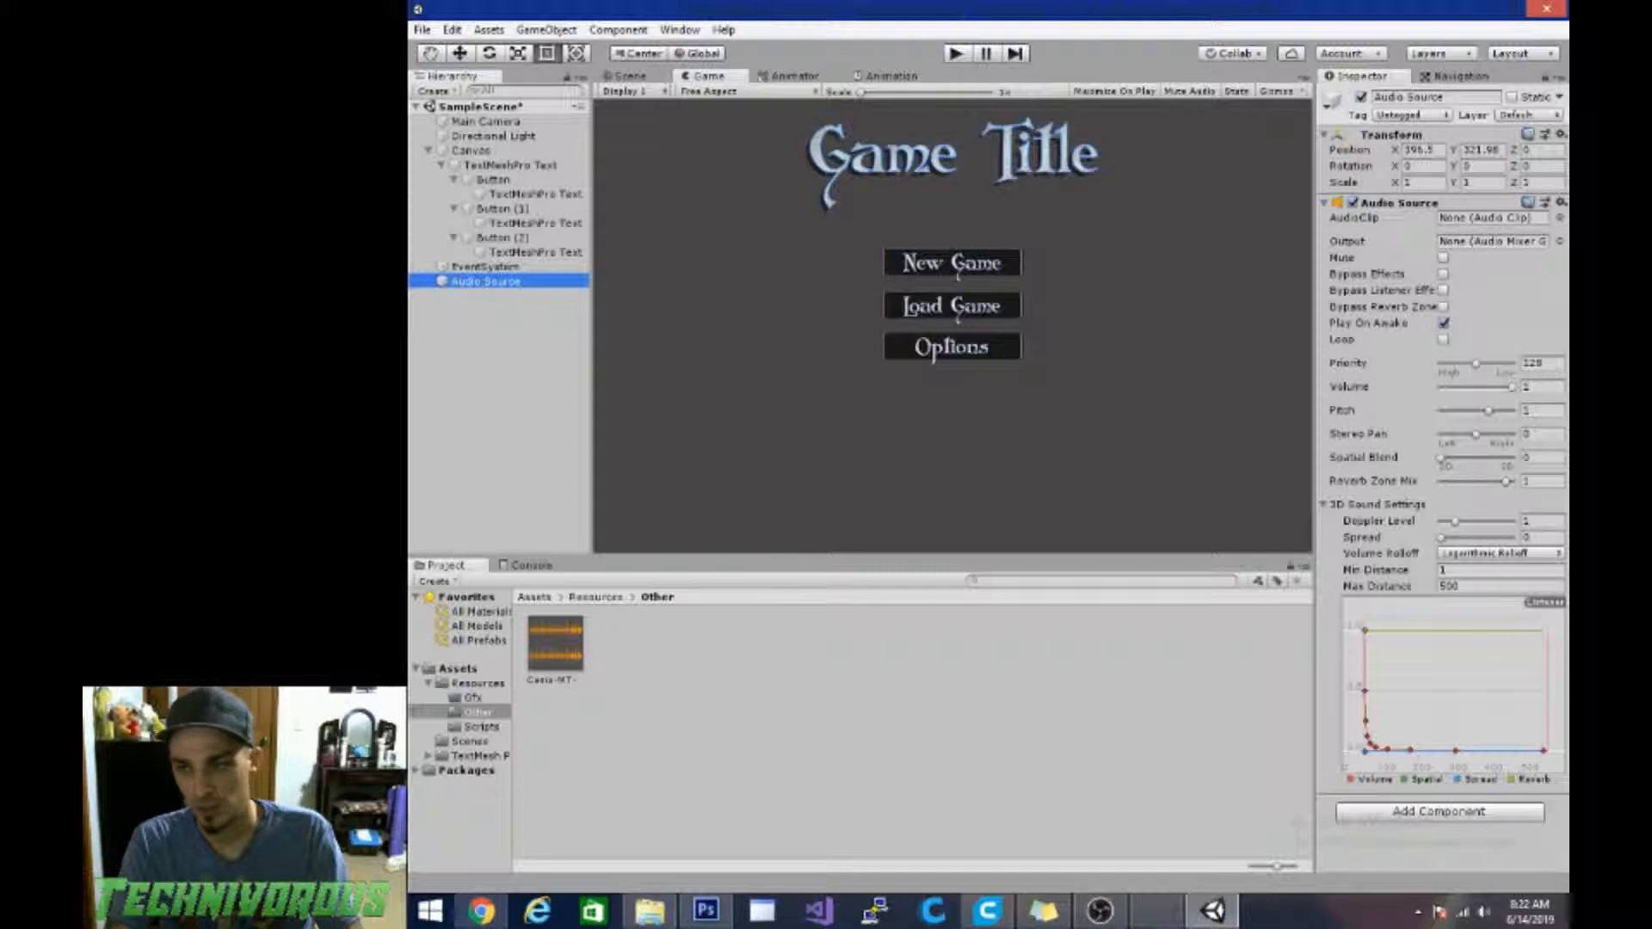
drag(555, 645, 1478, 226)
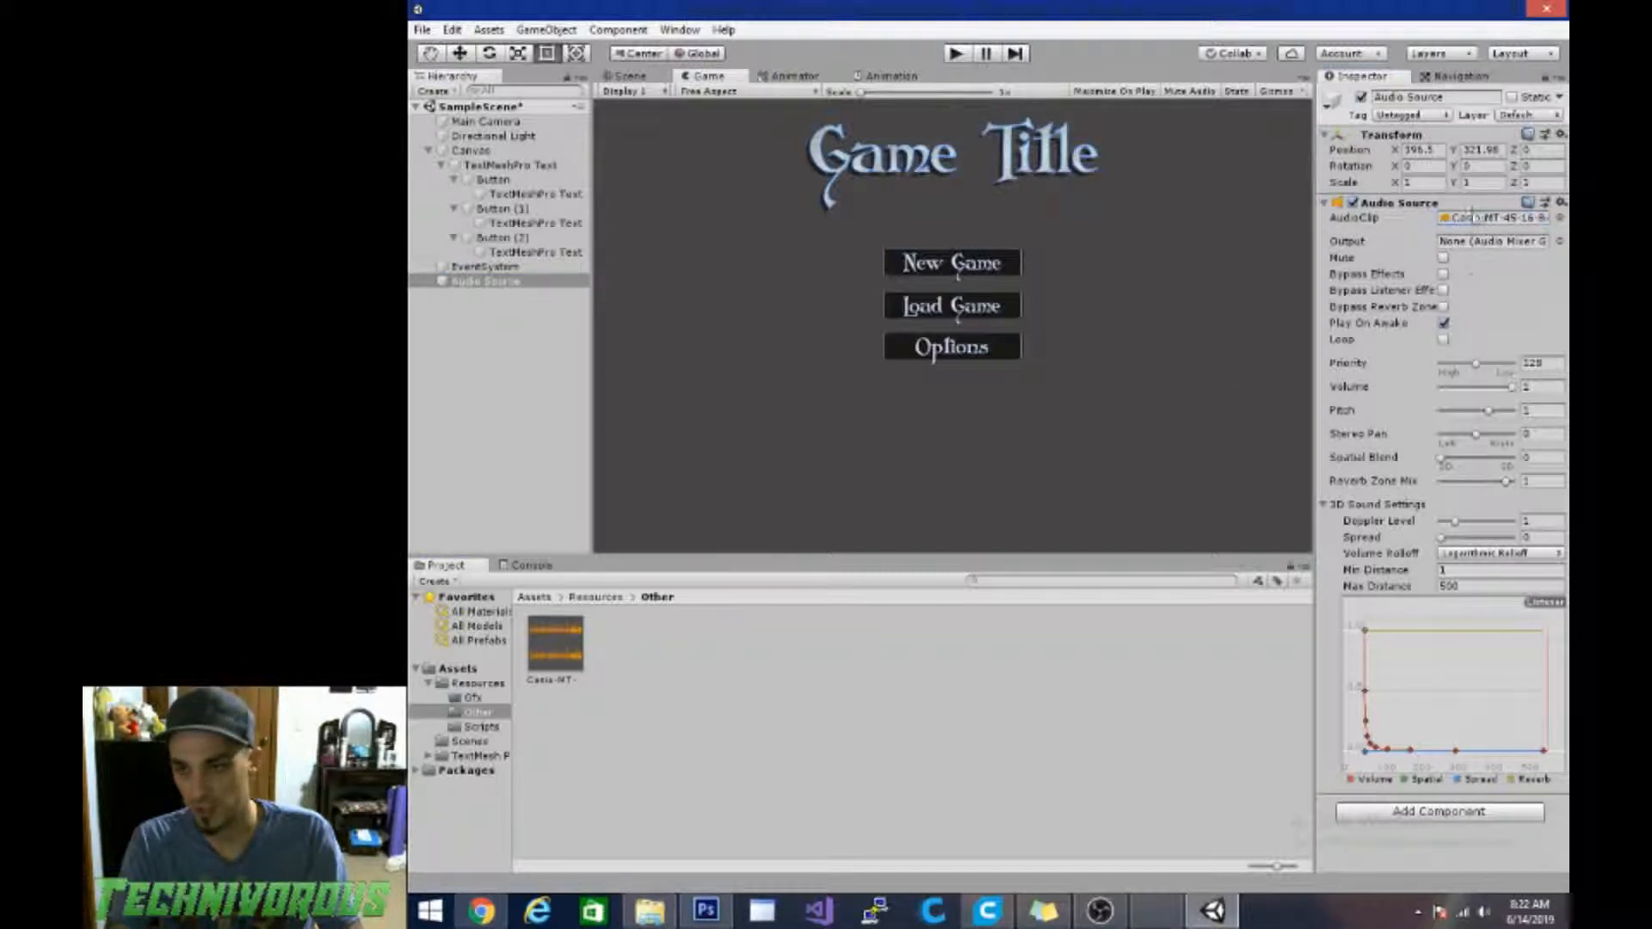
click(1466, 388)
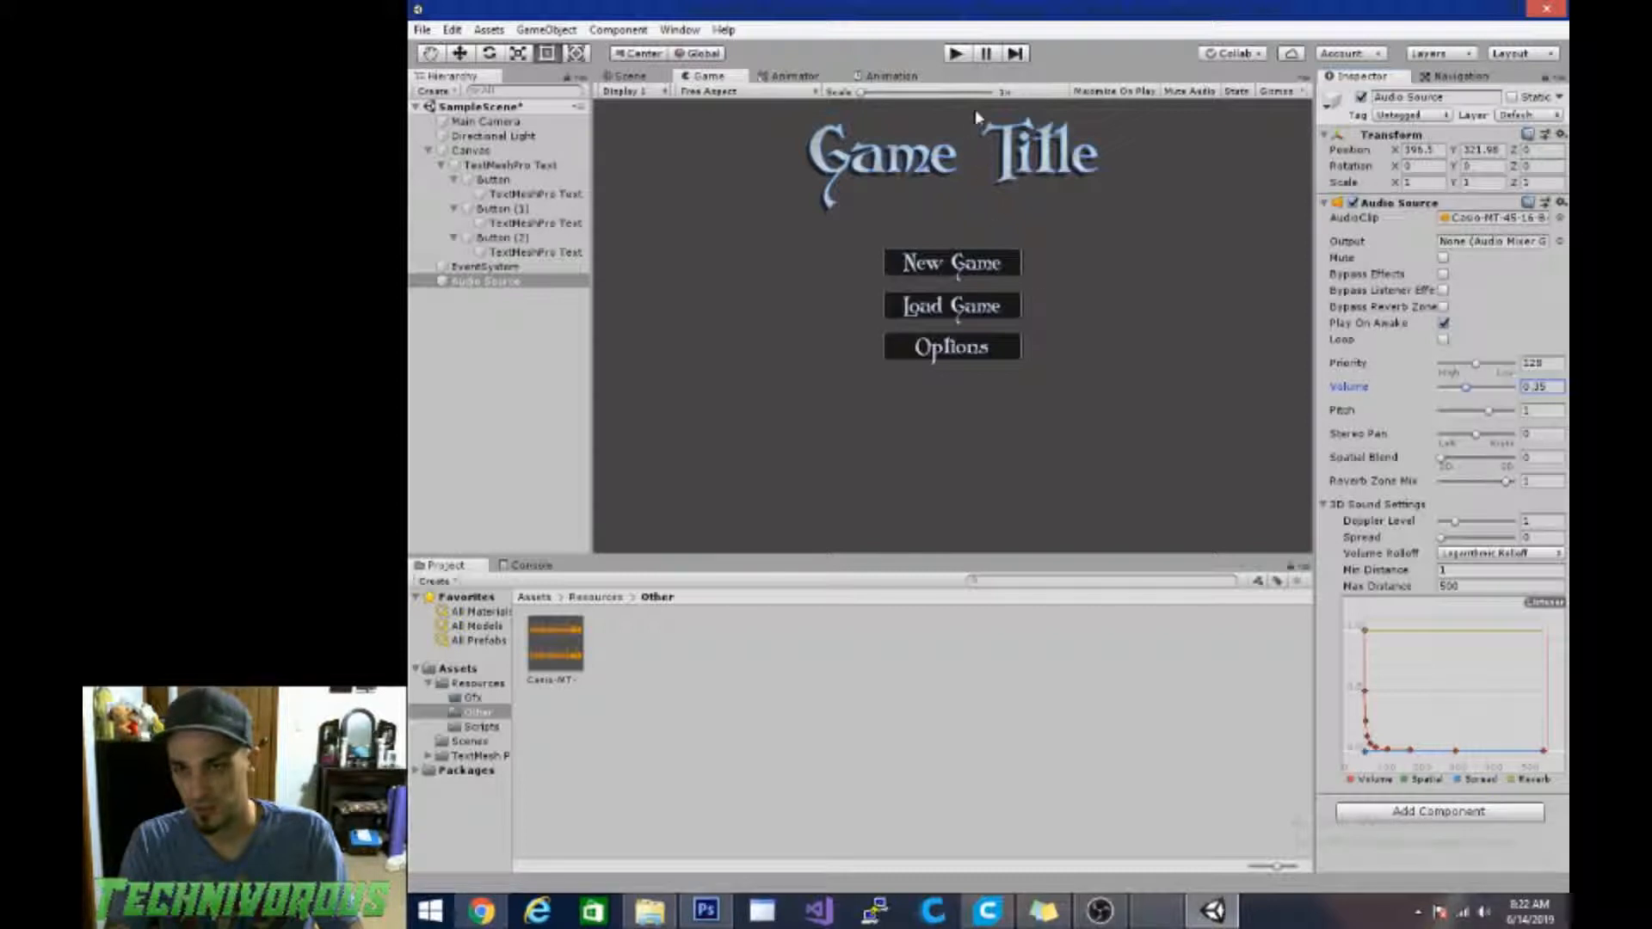
Step: Test the menu music in Play mode and enable Maximize On Play for the Game view
click(954, 54)
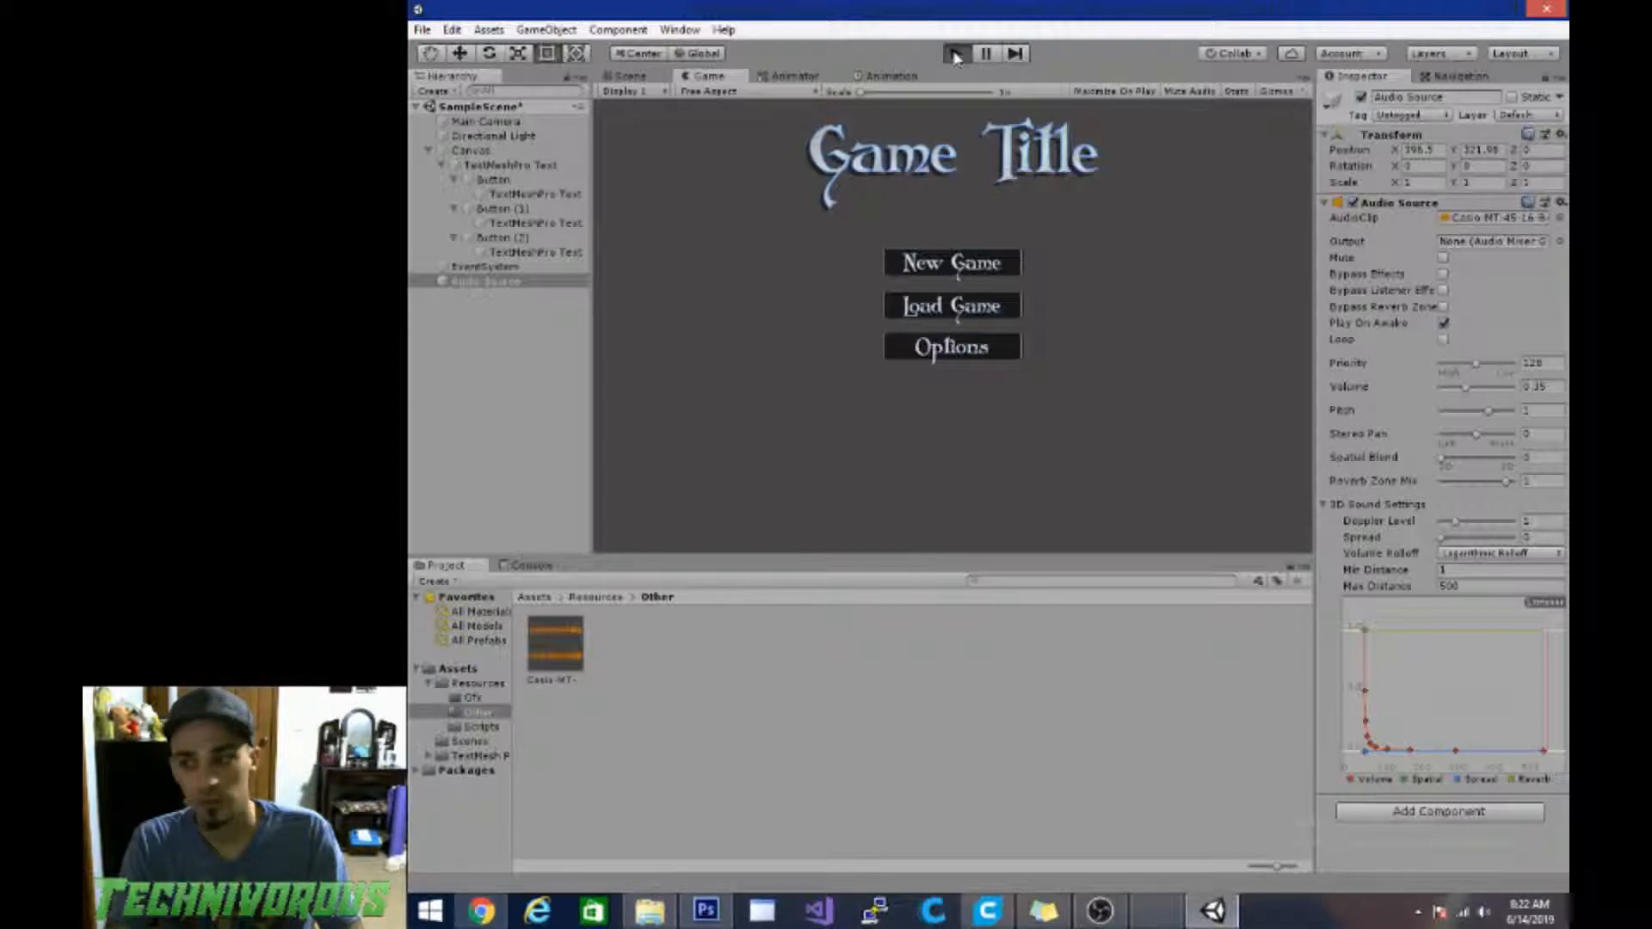
click(954, 54)
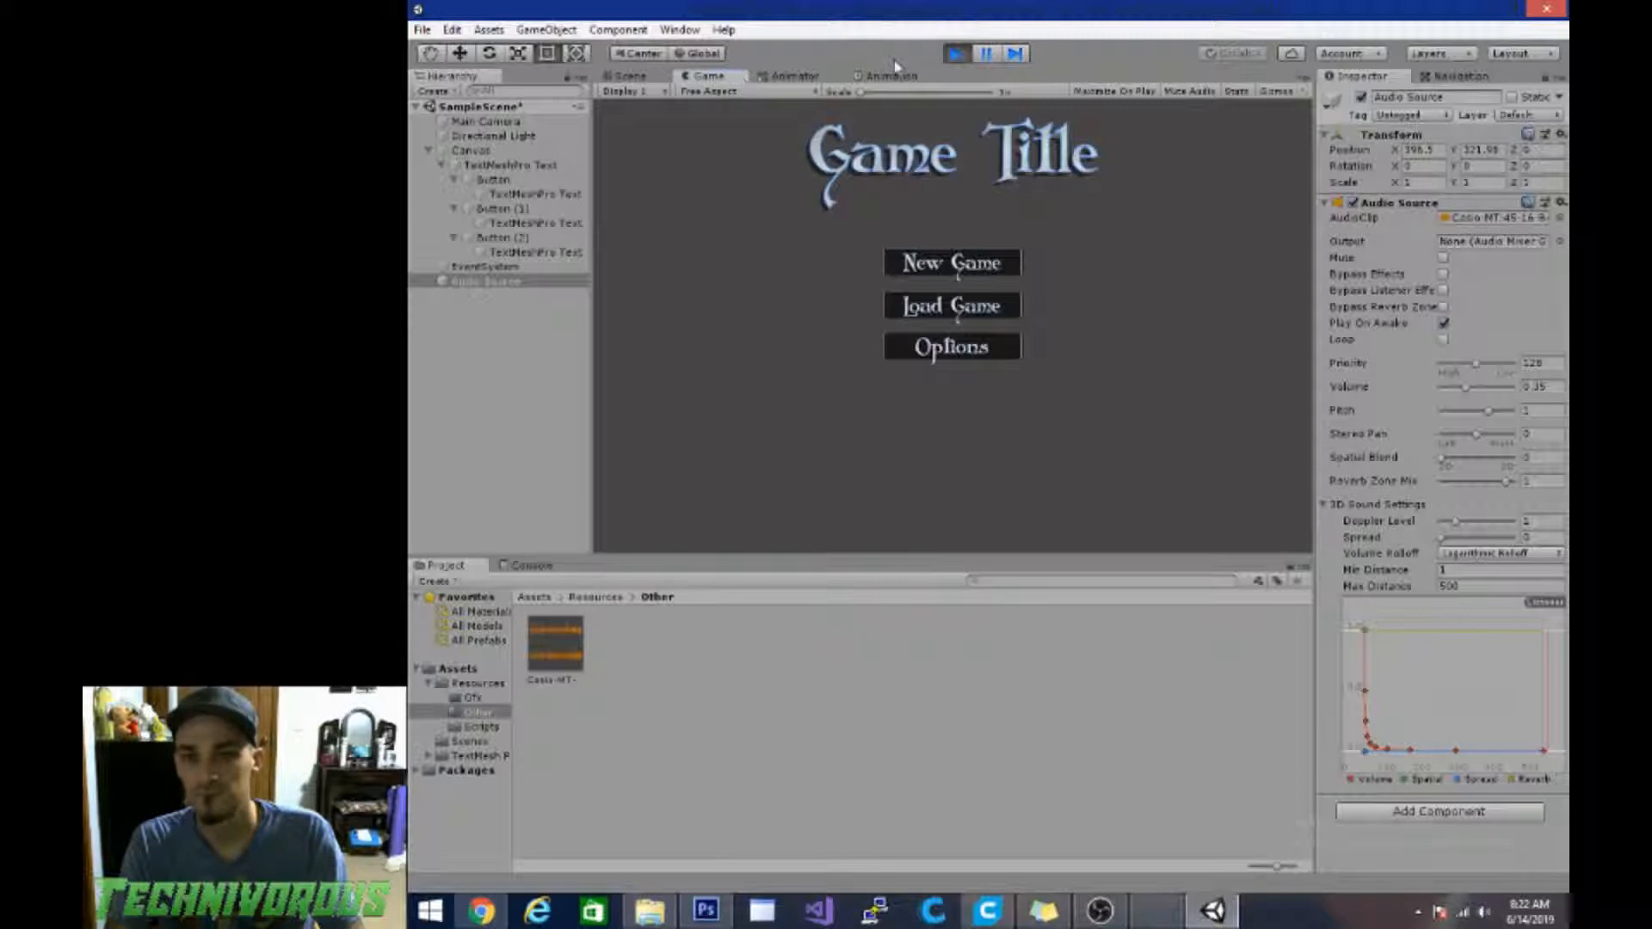
click(957, 55)
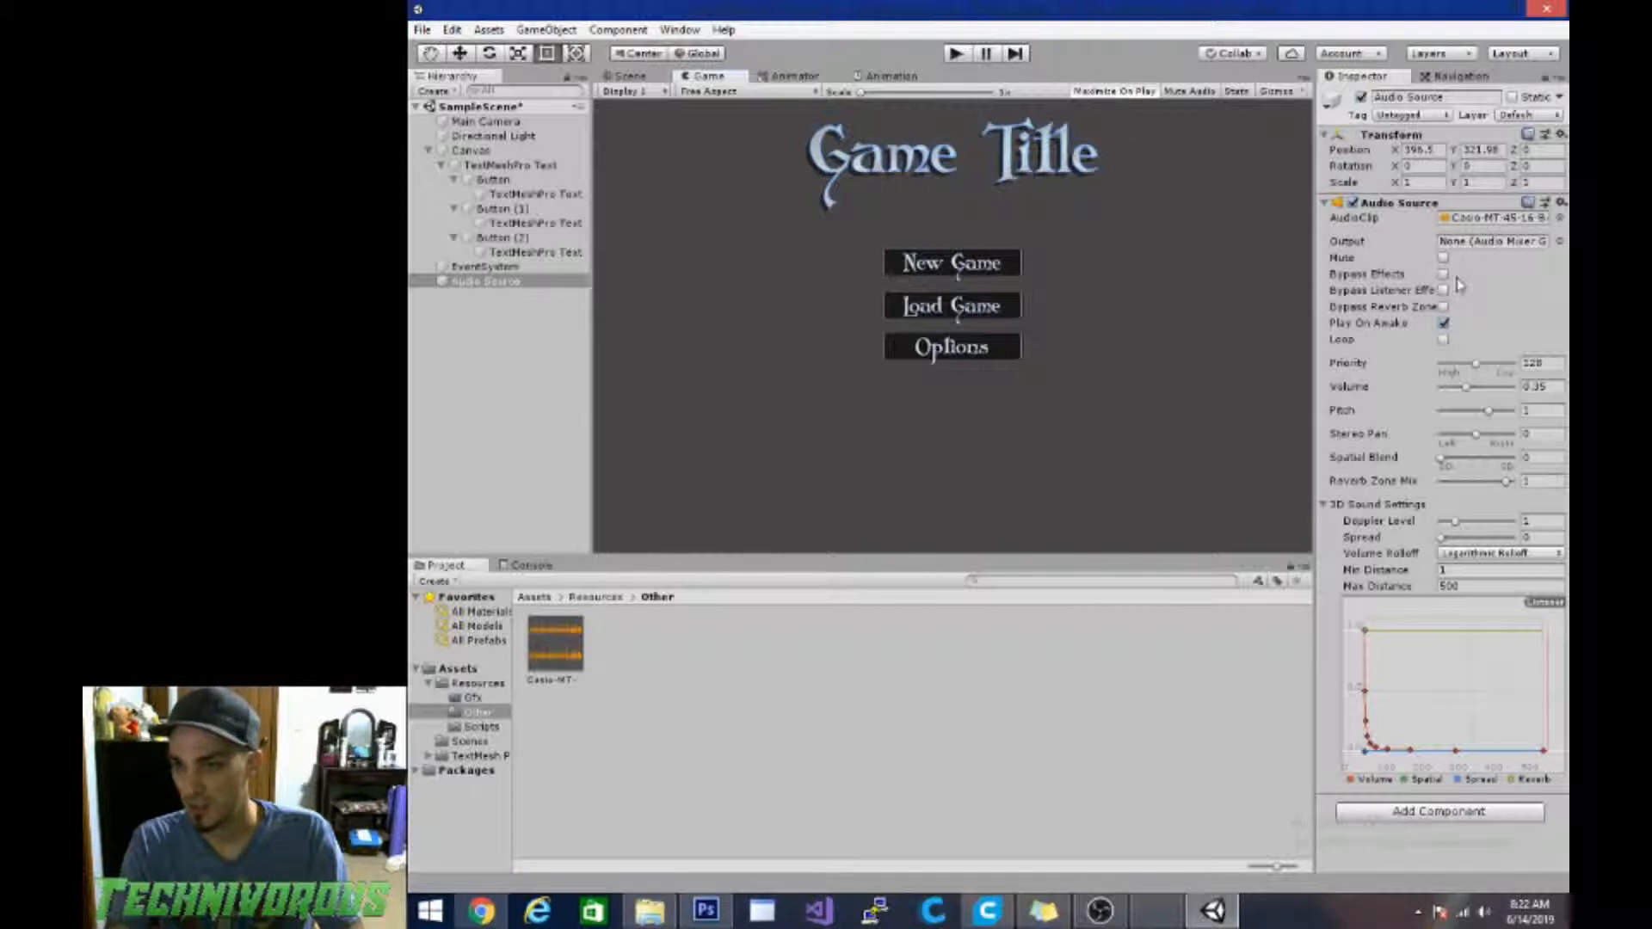
Step: Enable Loop on the Audio Source and test the maximized menu in Play mode
click(1443, 340)
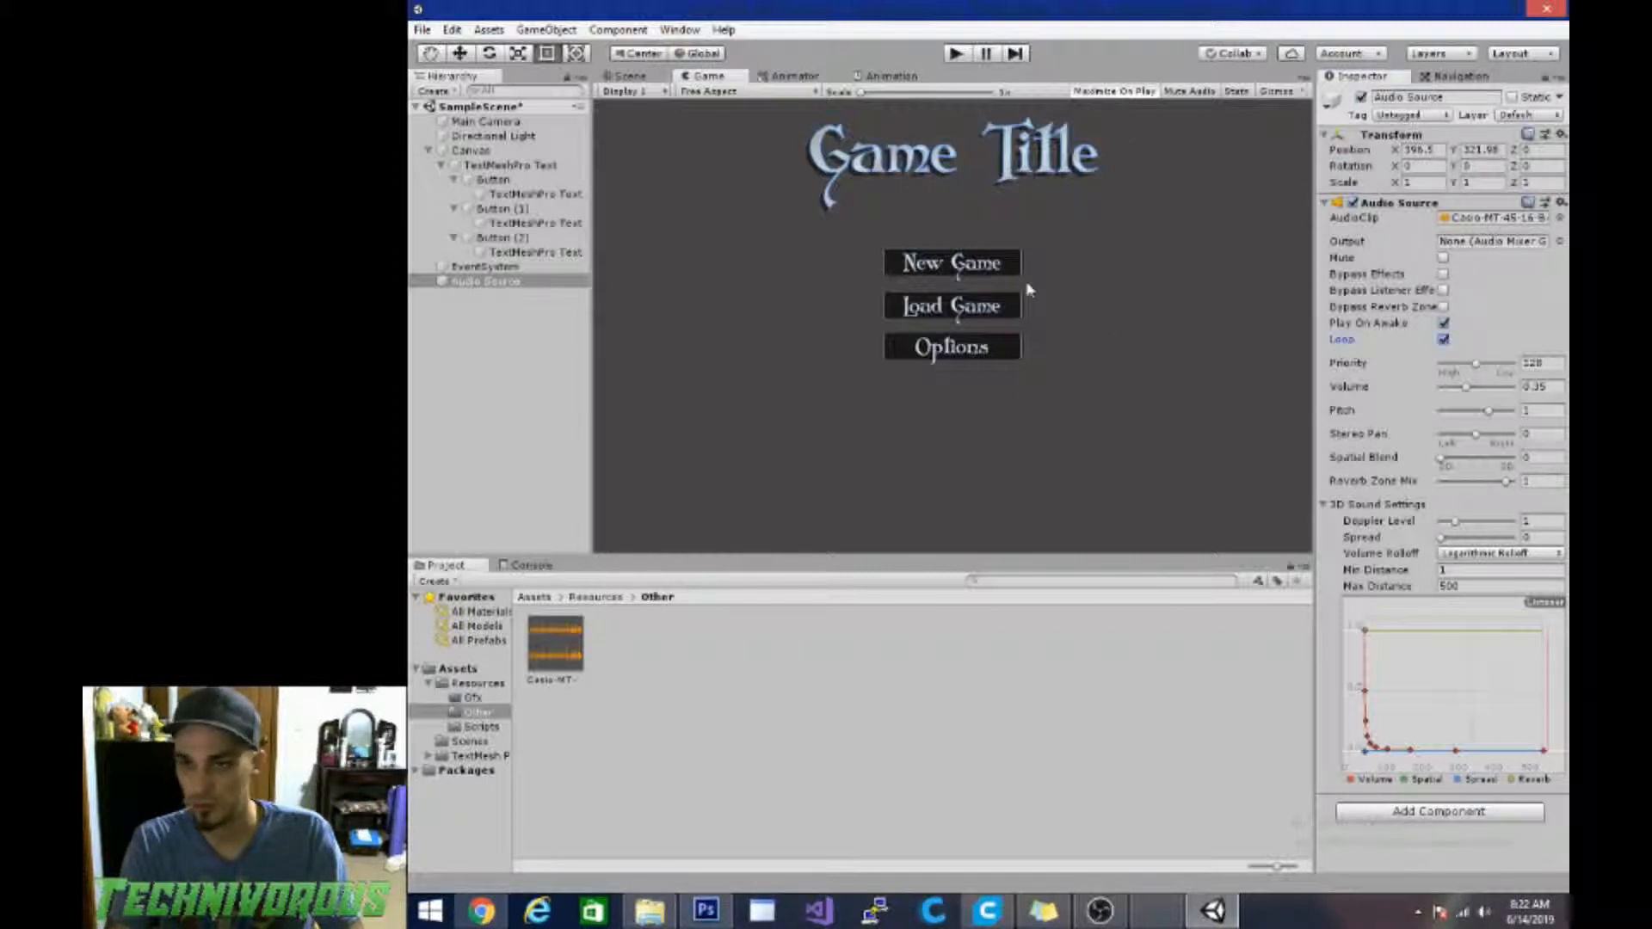
click(958, 57)
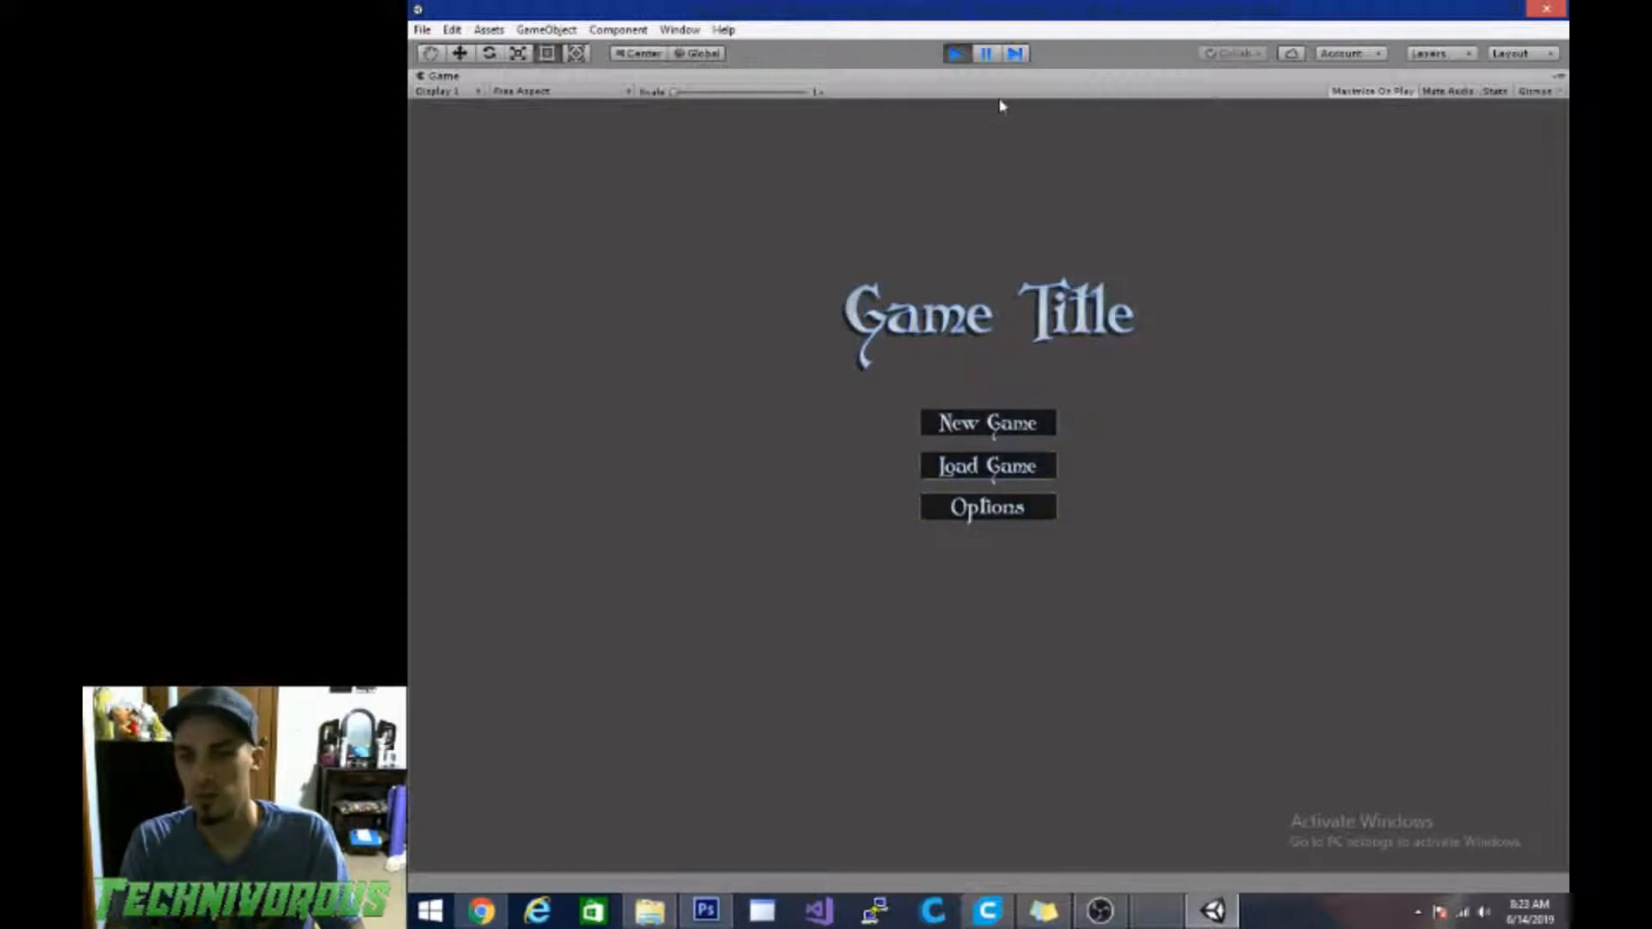
click(954, 53)
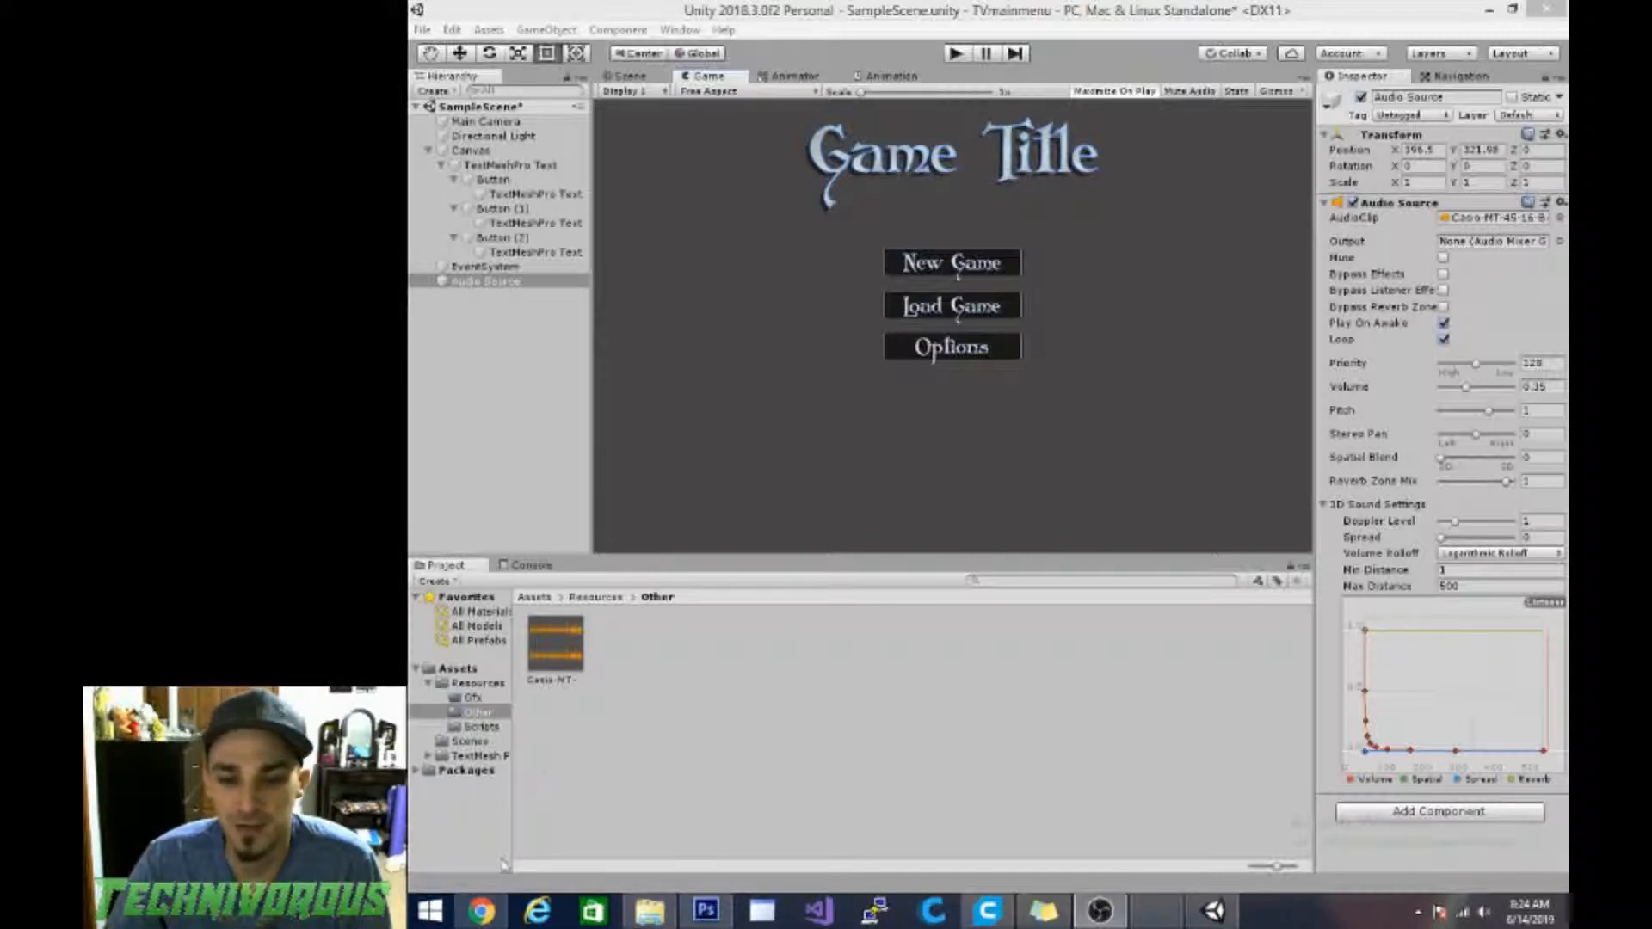
Step: Open the Gfx resources folder and try to place the bkg image directly in the scene hierarchy
click(486, 696)
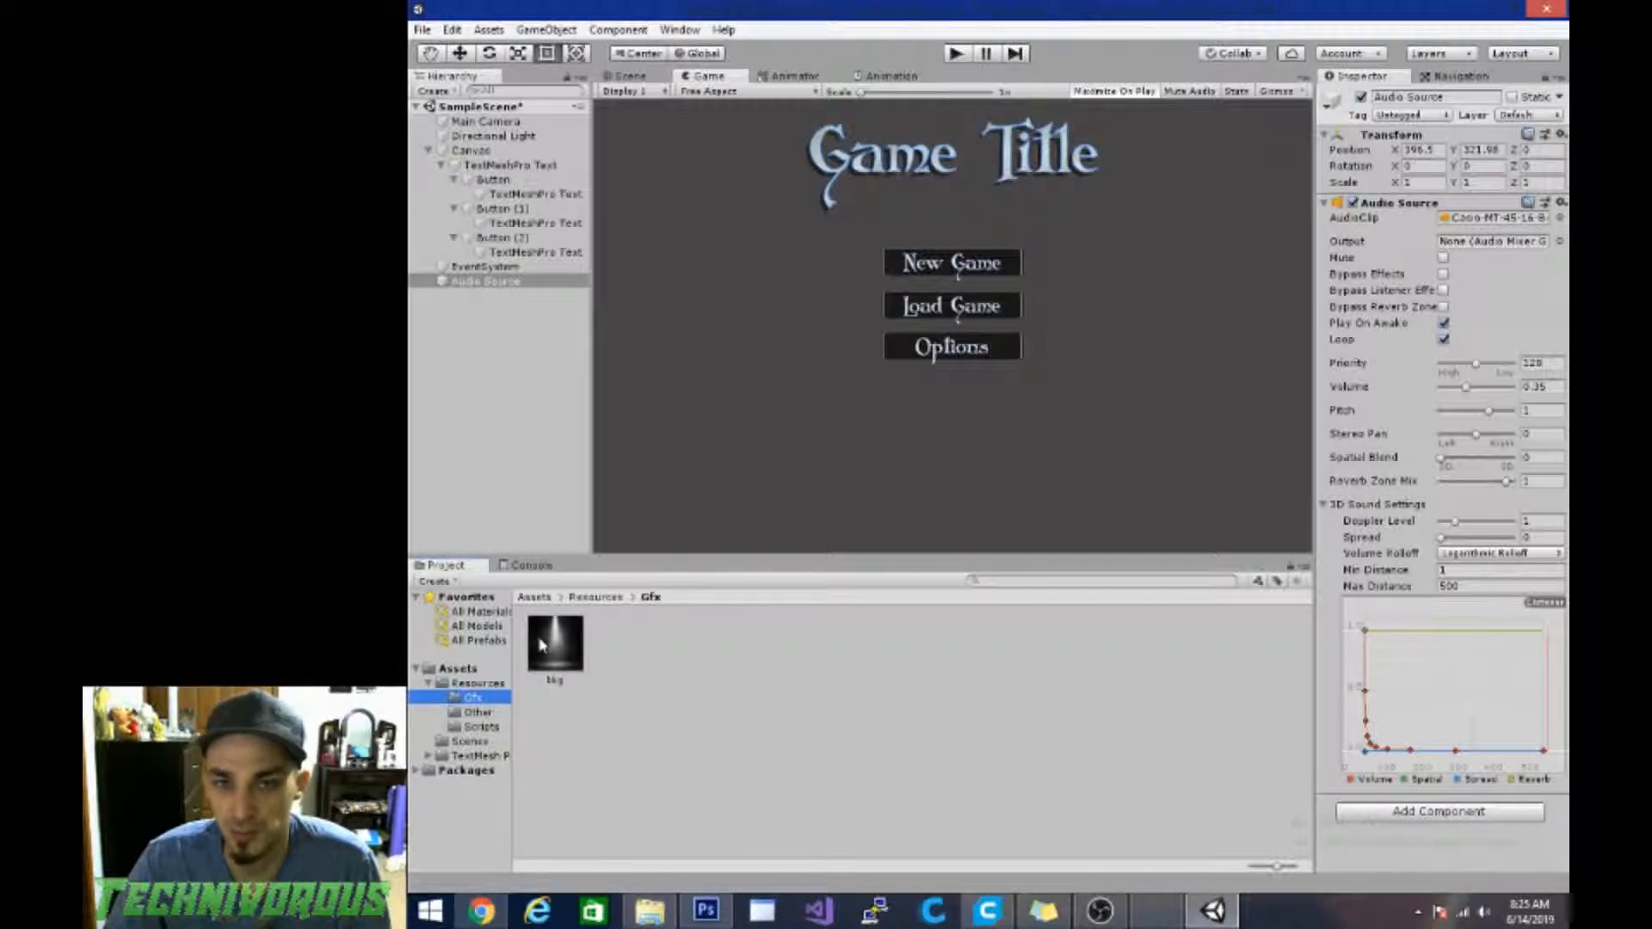
click(473, 150)
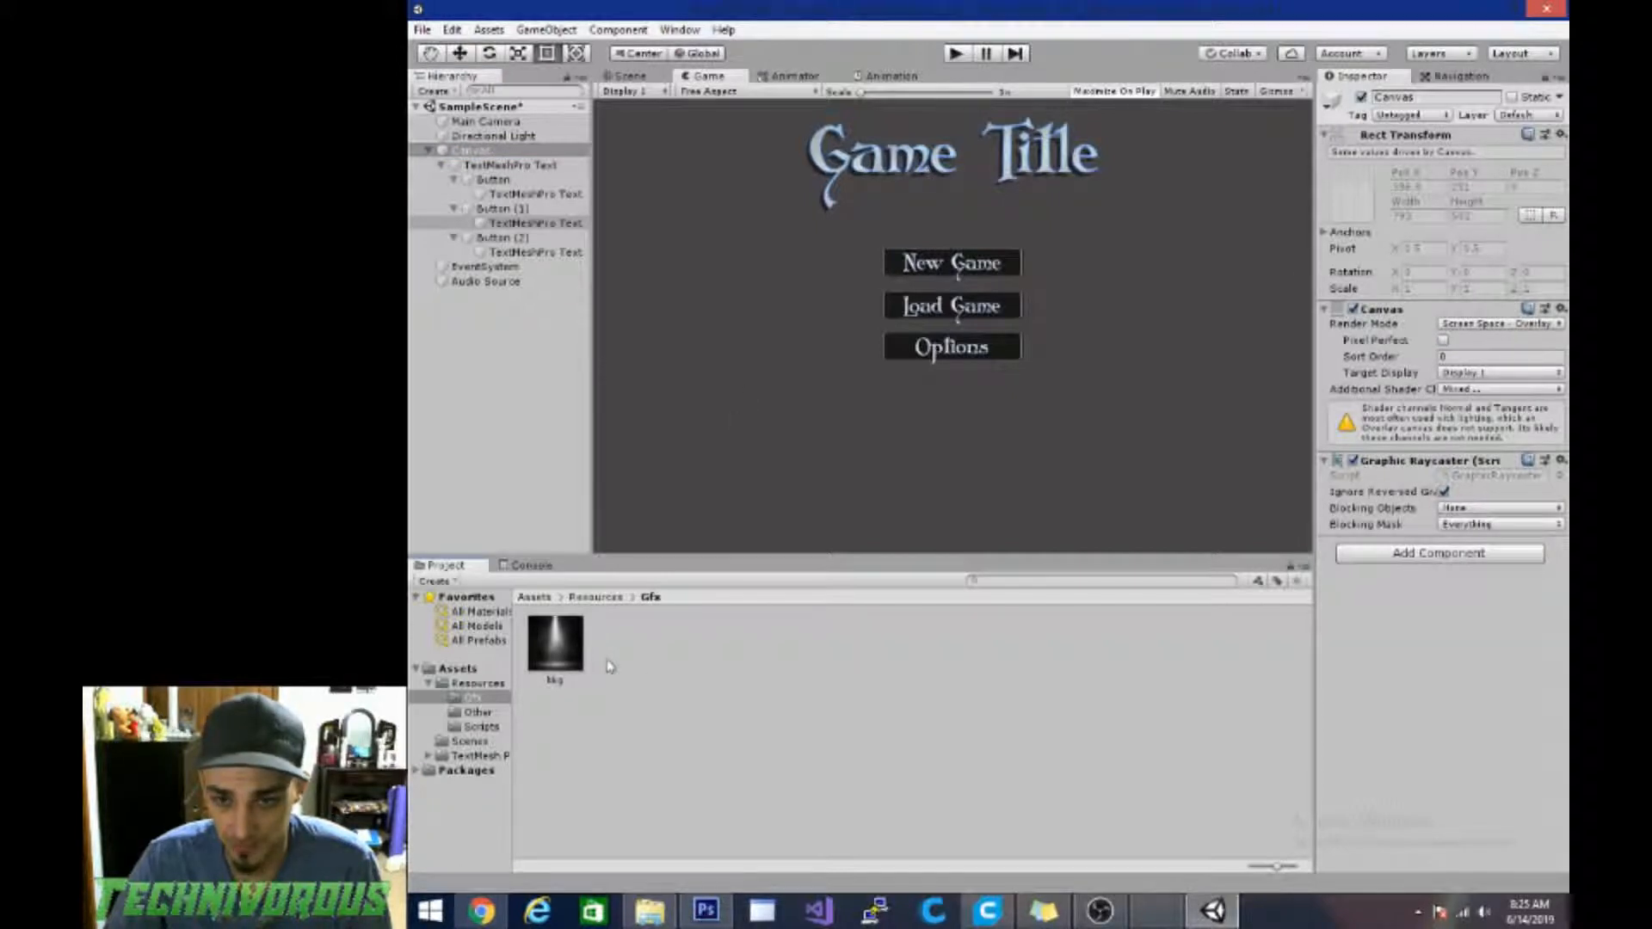
click(555, 643)
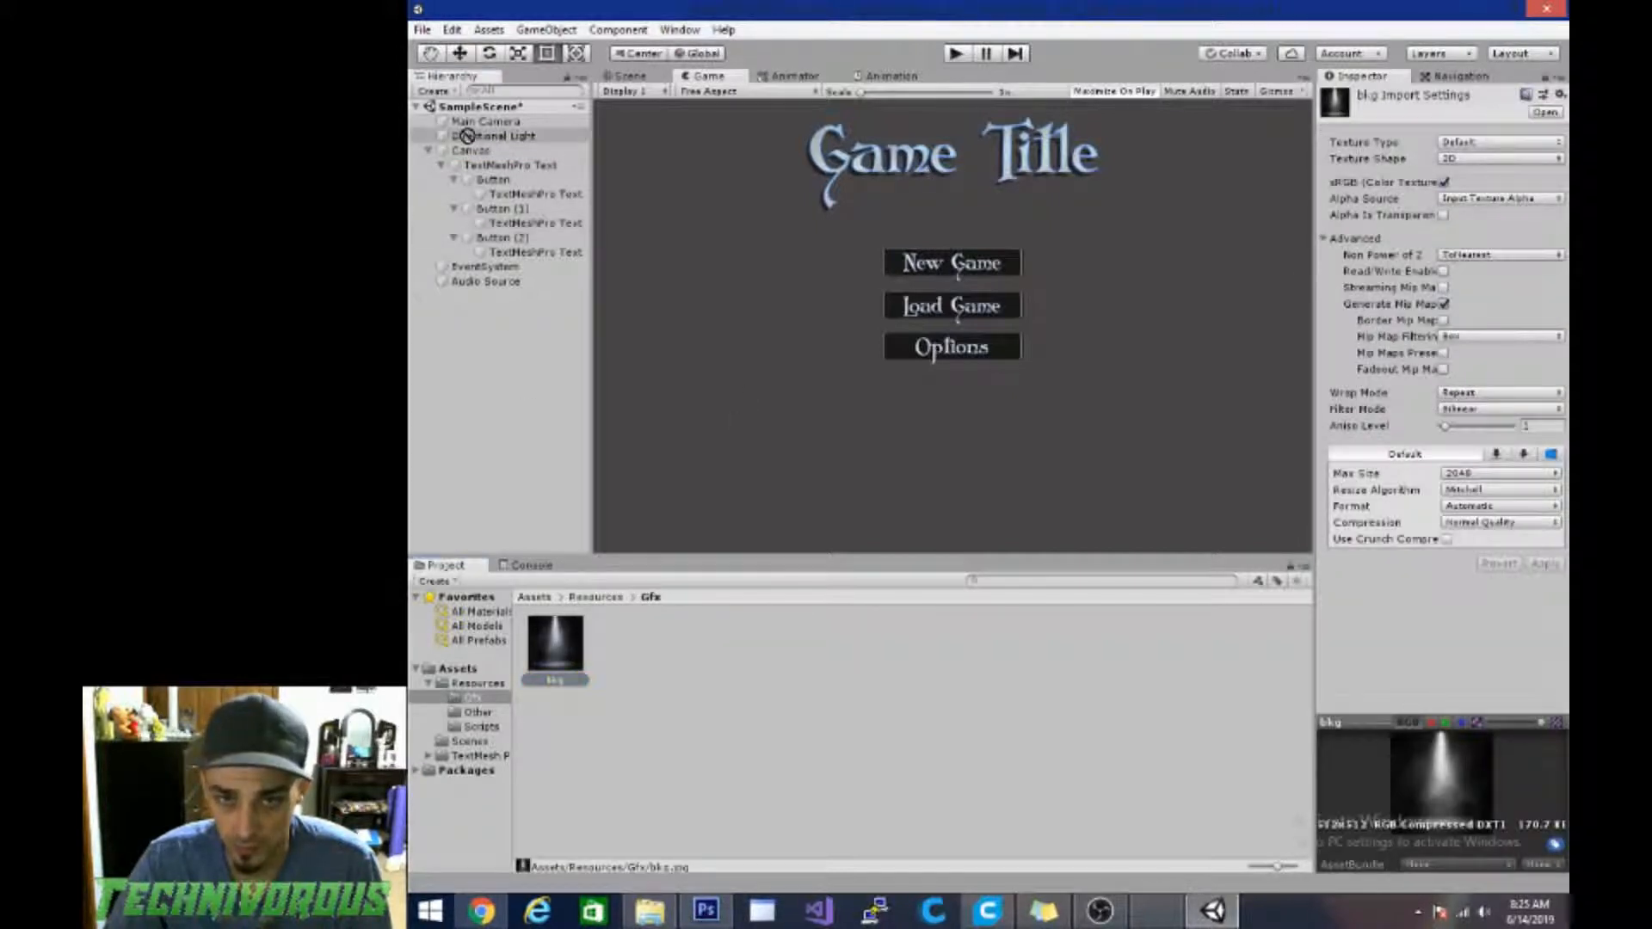
drag(467, 136, 555, 655)
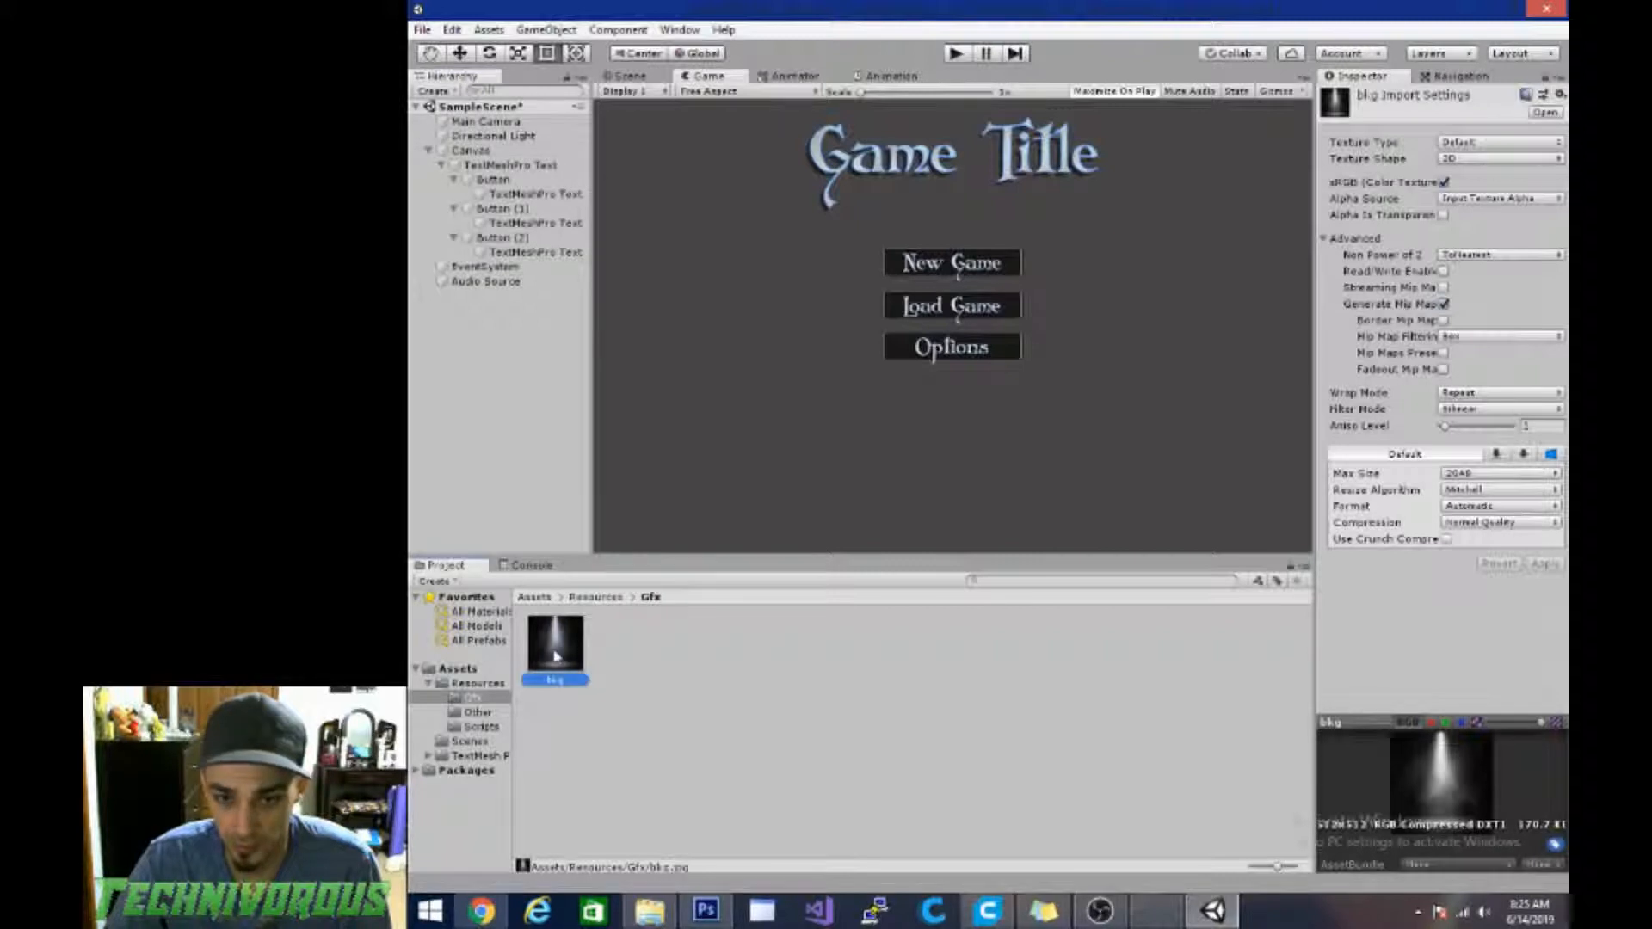
Step: Add a UI Image as a child of the Canvas
right_click(484, 151)
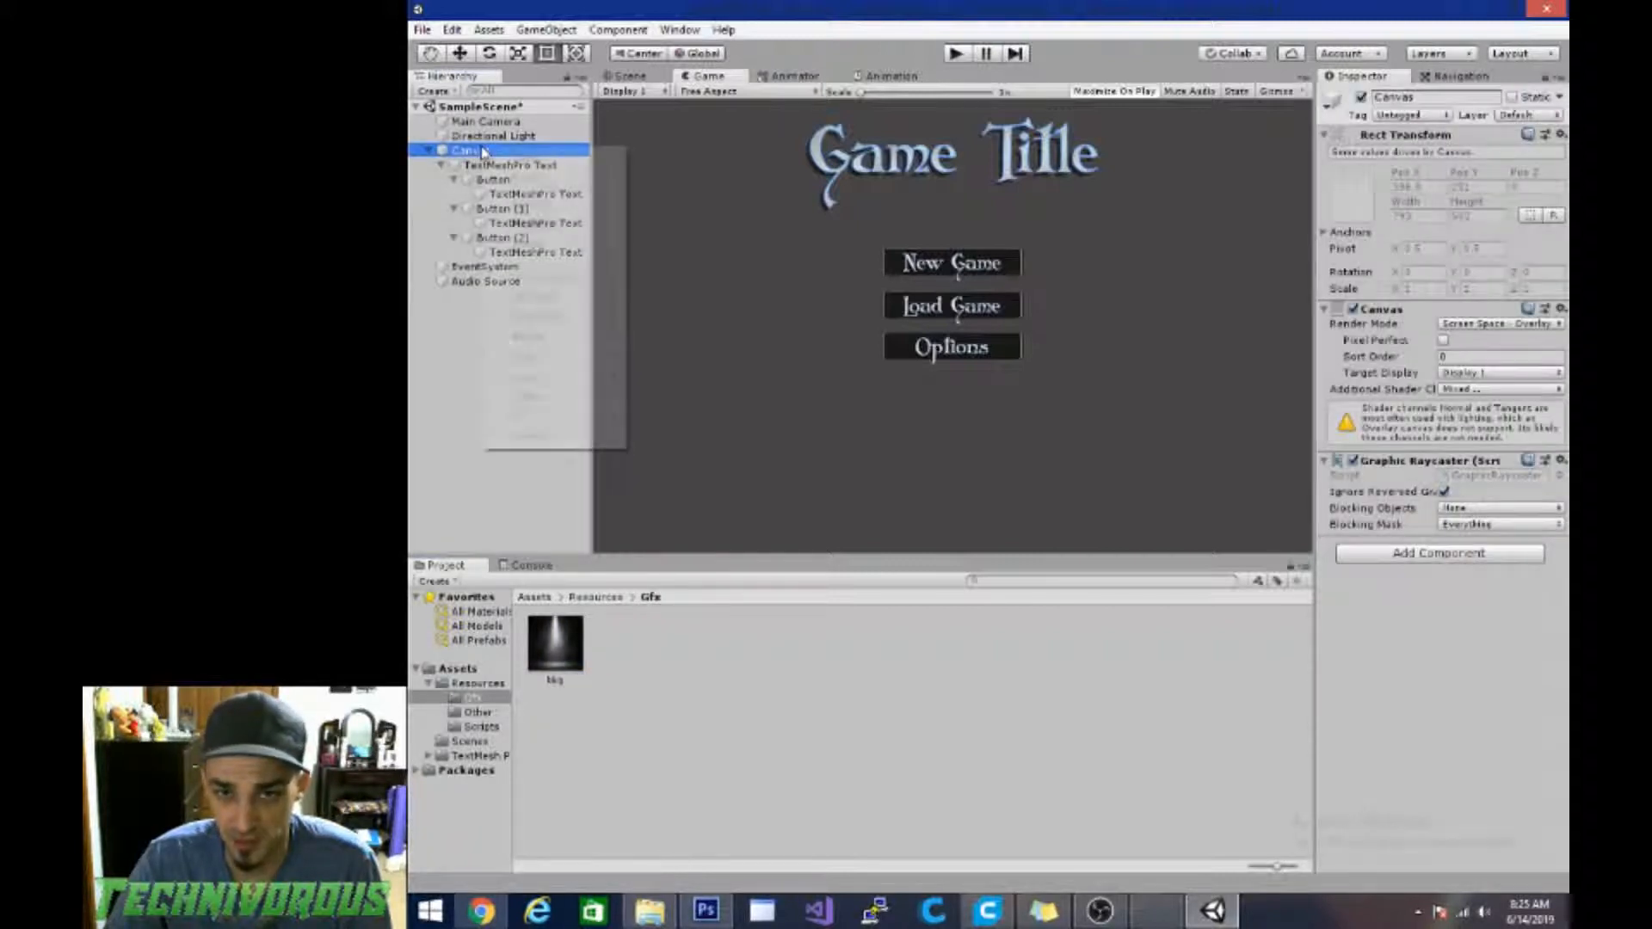
mouse_move(596, 400)
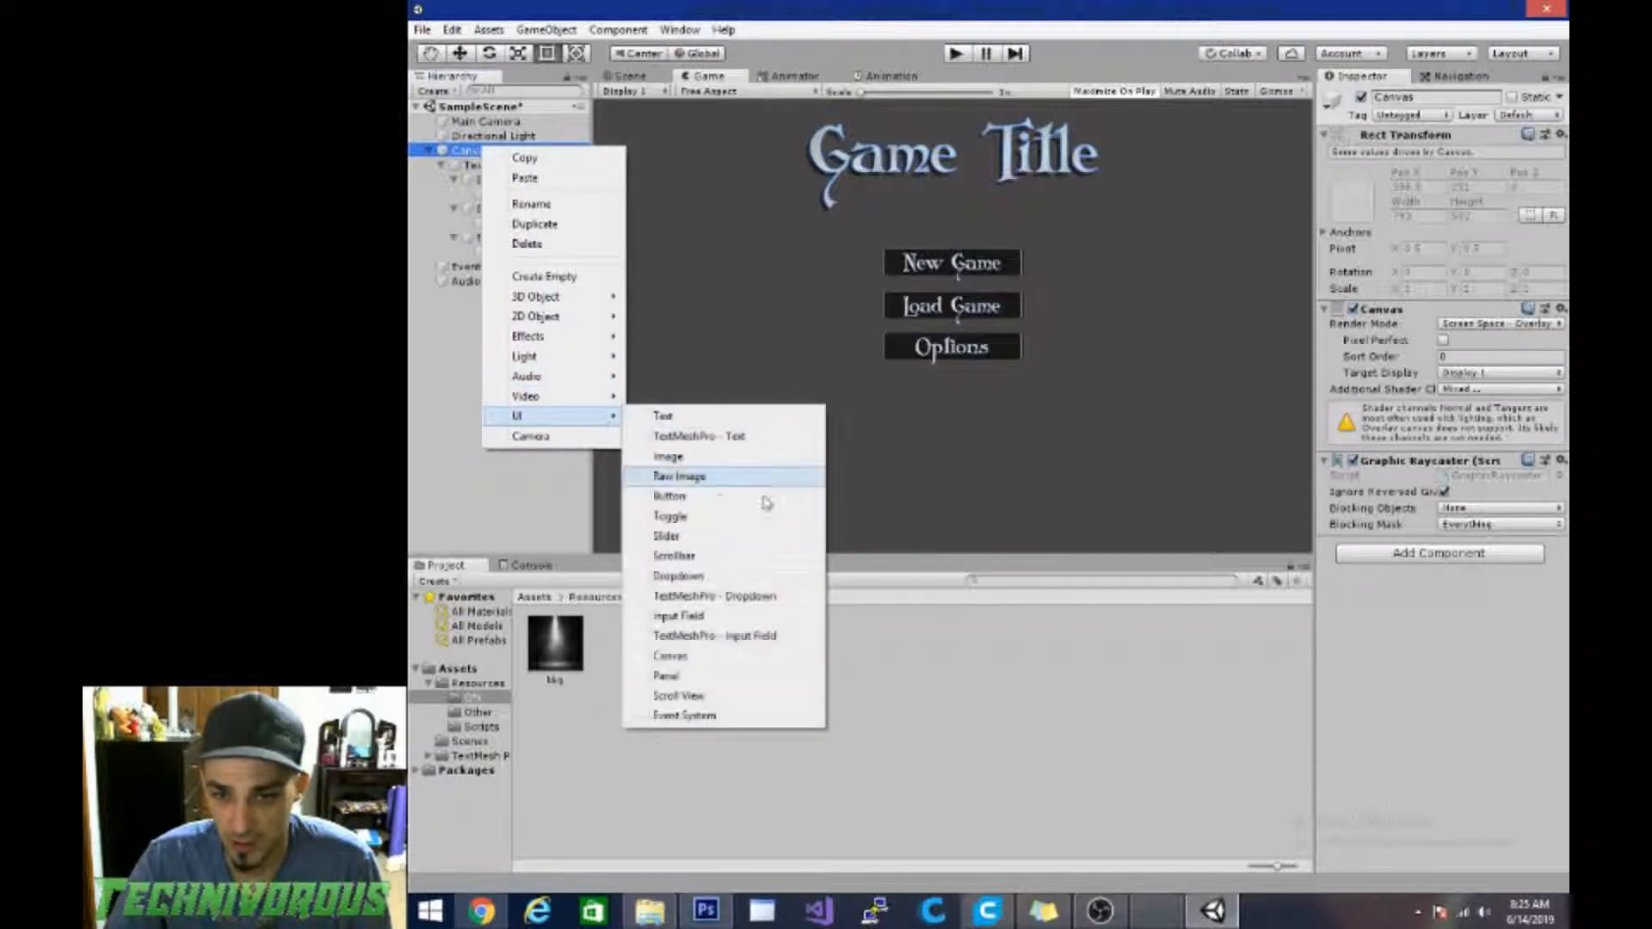
click(713, 458)
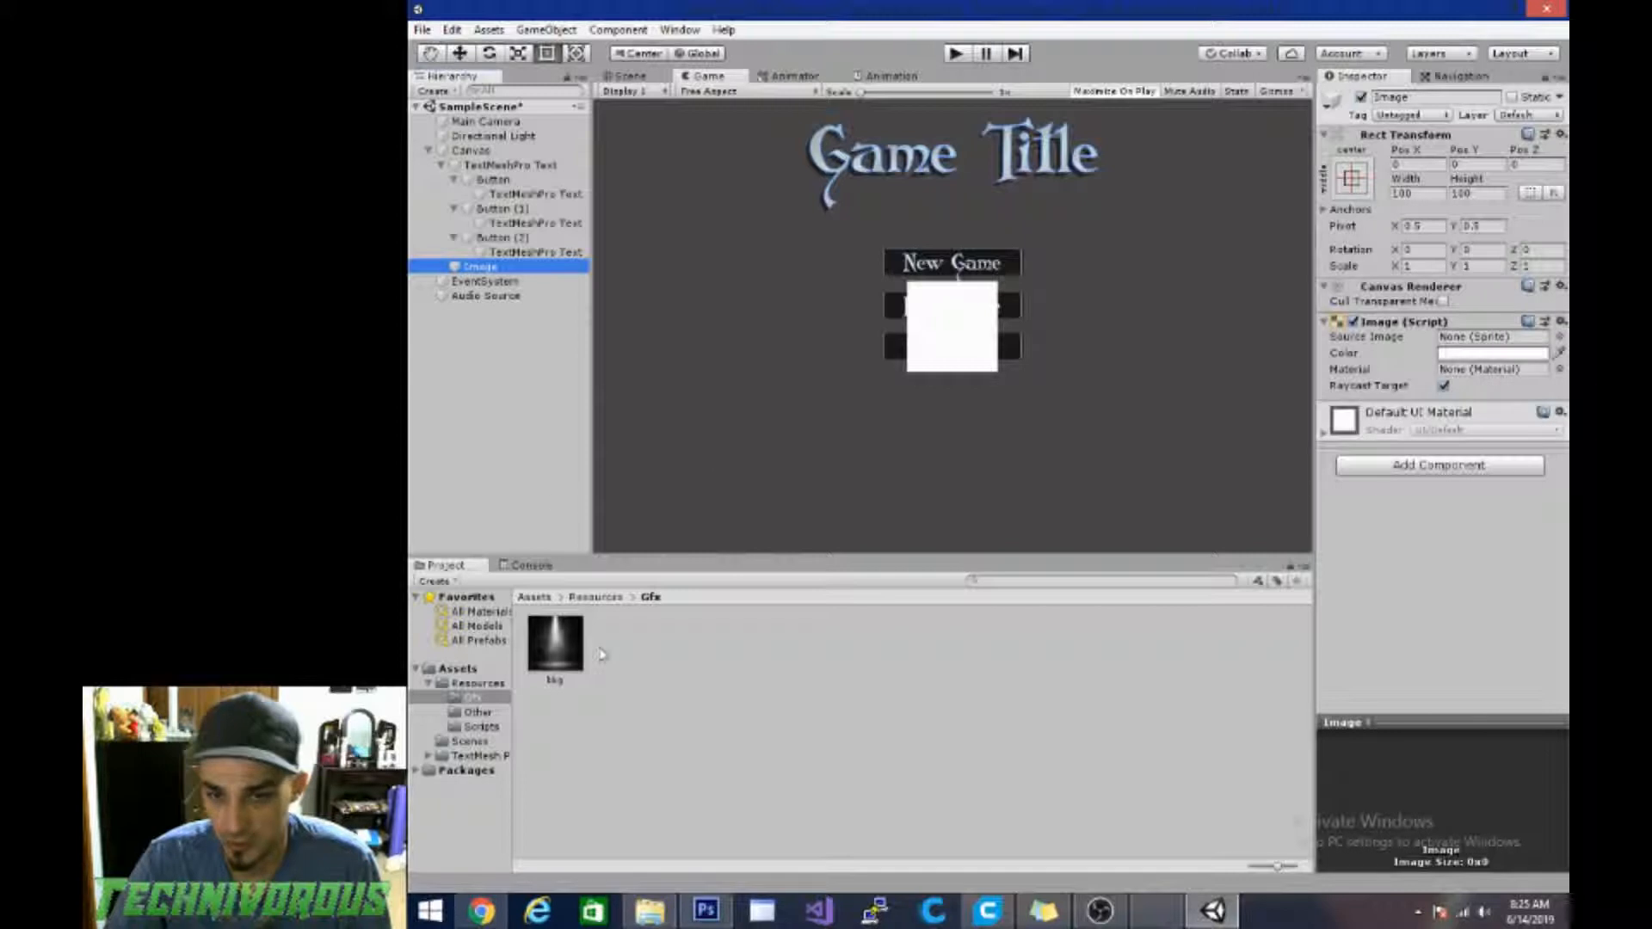
Step: Change the bkg image's texture type to Sprite (2D and UI)
mouse_move(570, 650)
mouse_down()
mouse_move(786, 571)
mouse_move(1420, 413)
mouse_move(1479, 337)
mouse_move(571, 653)
mouse_up()
click(571, 655)
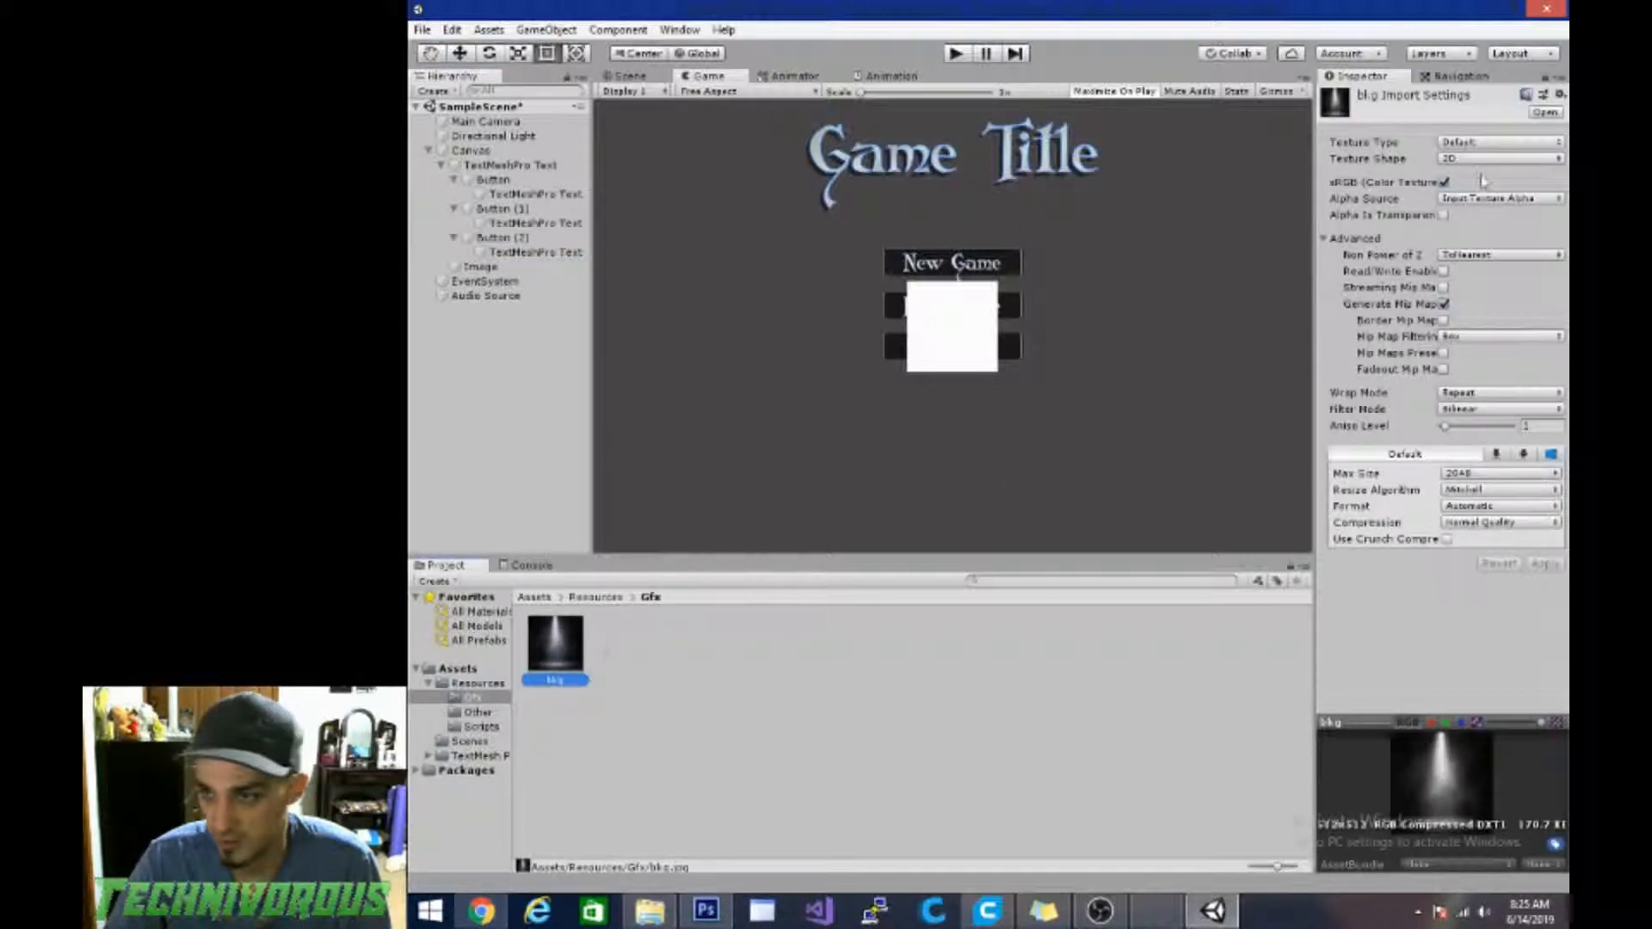
click(1499, 142)
click(1466, 223)
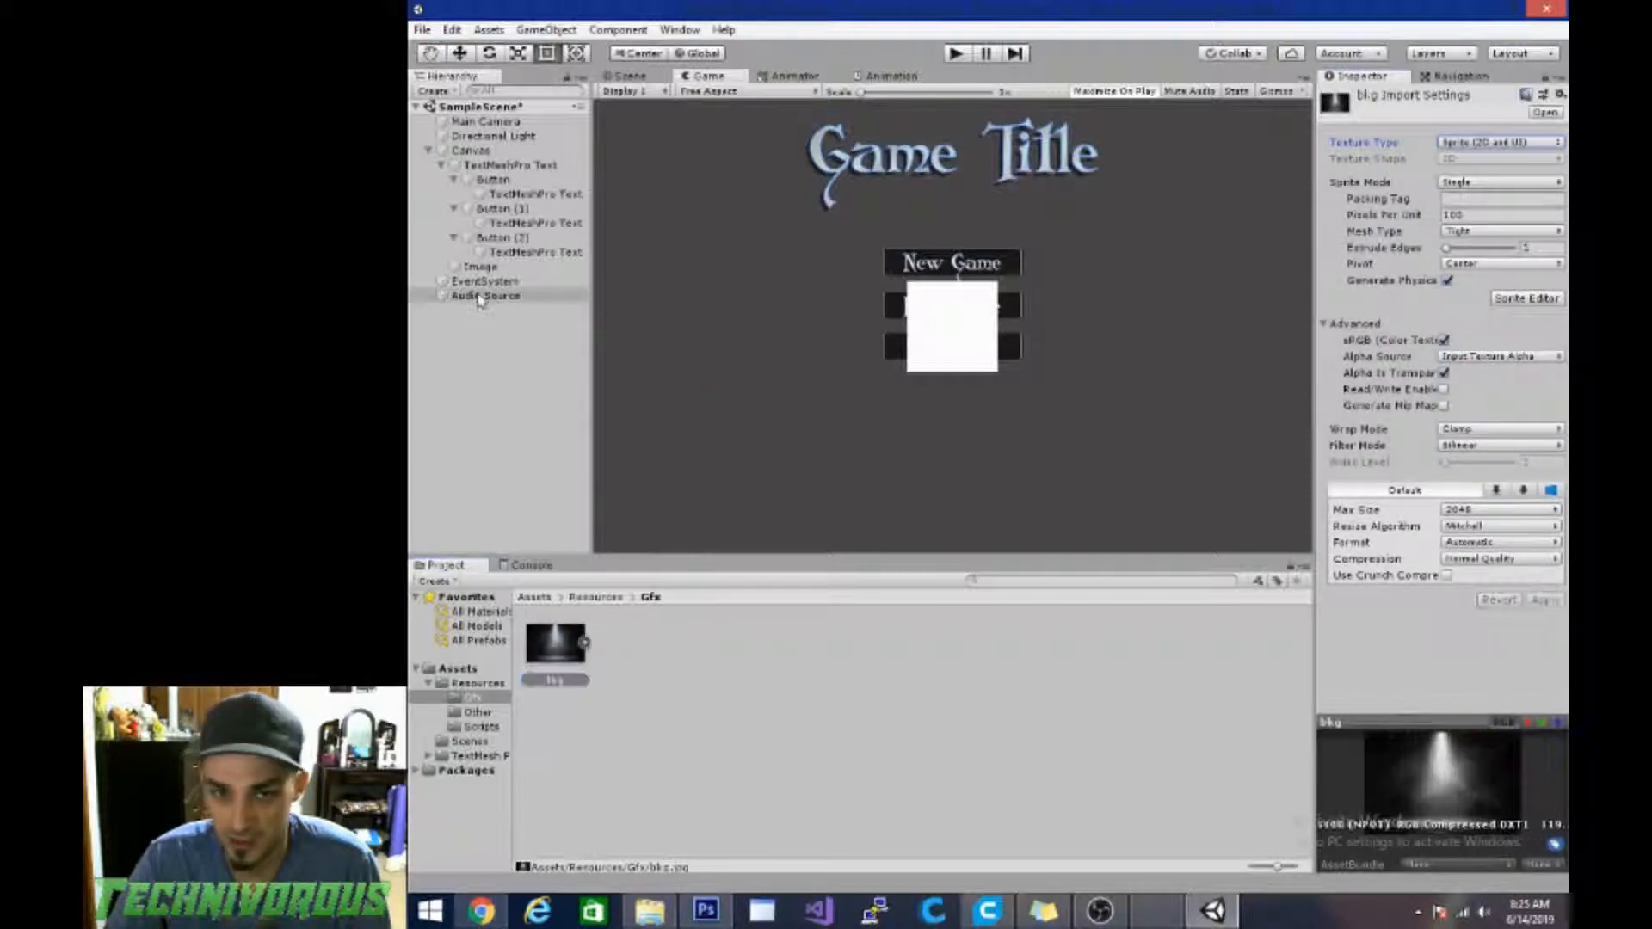
Step: Assign the bkg sprite as the source image of the Canvas's Image object
click(480, 267)
click(548, 632)
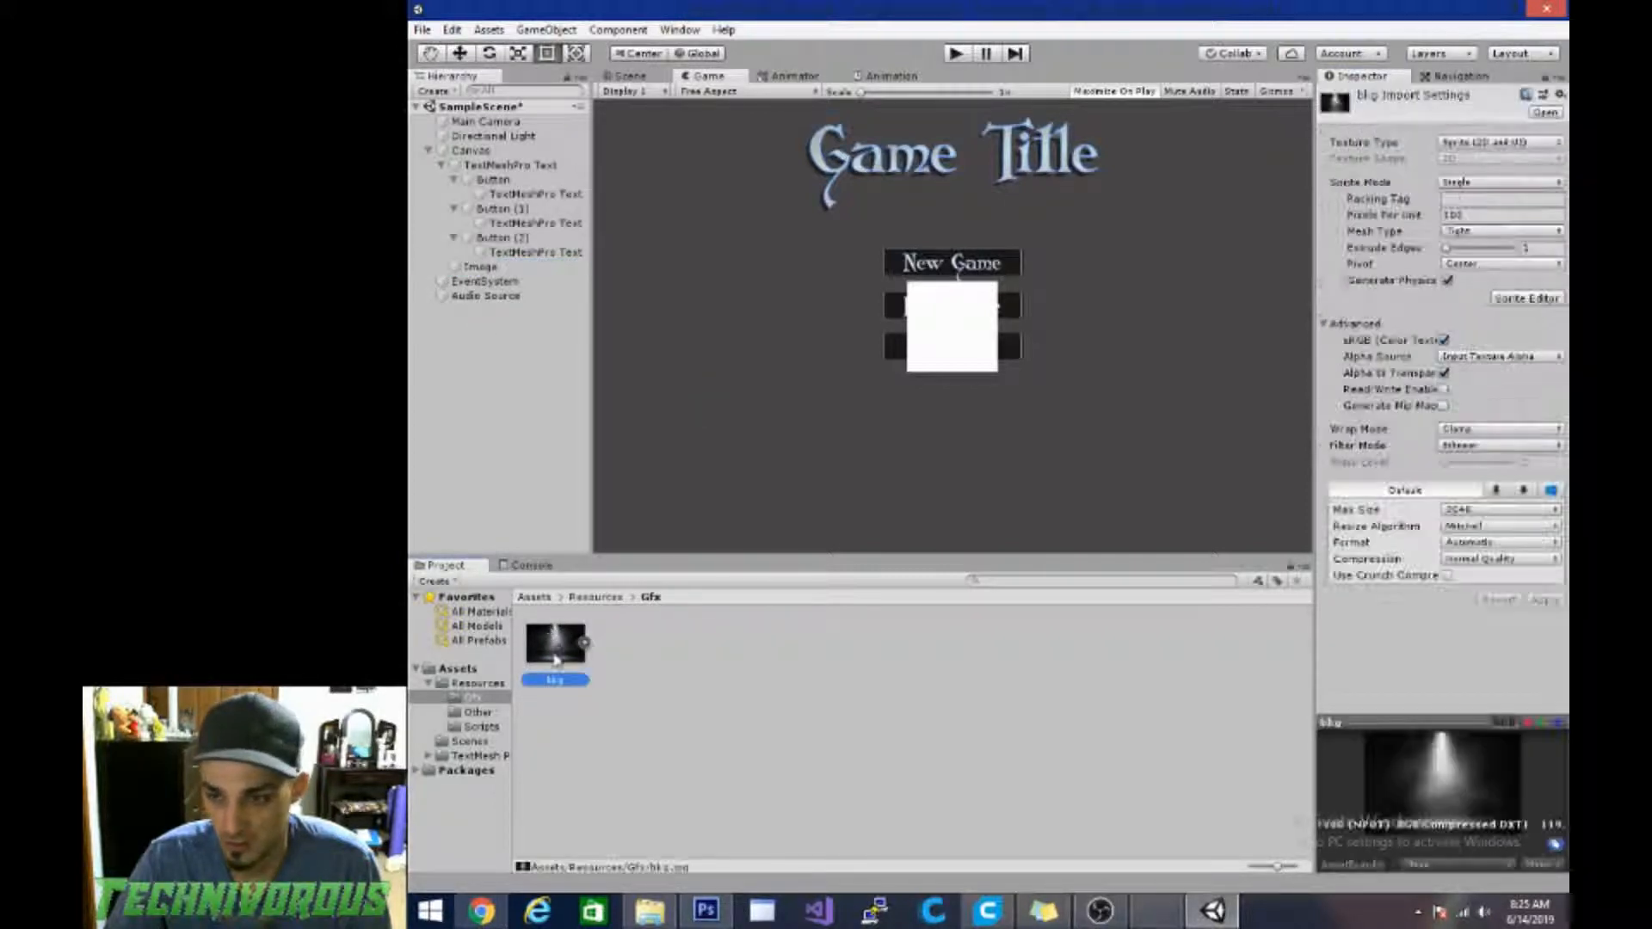
click(486, 267)
drag(560, 647, 1452, 344)
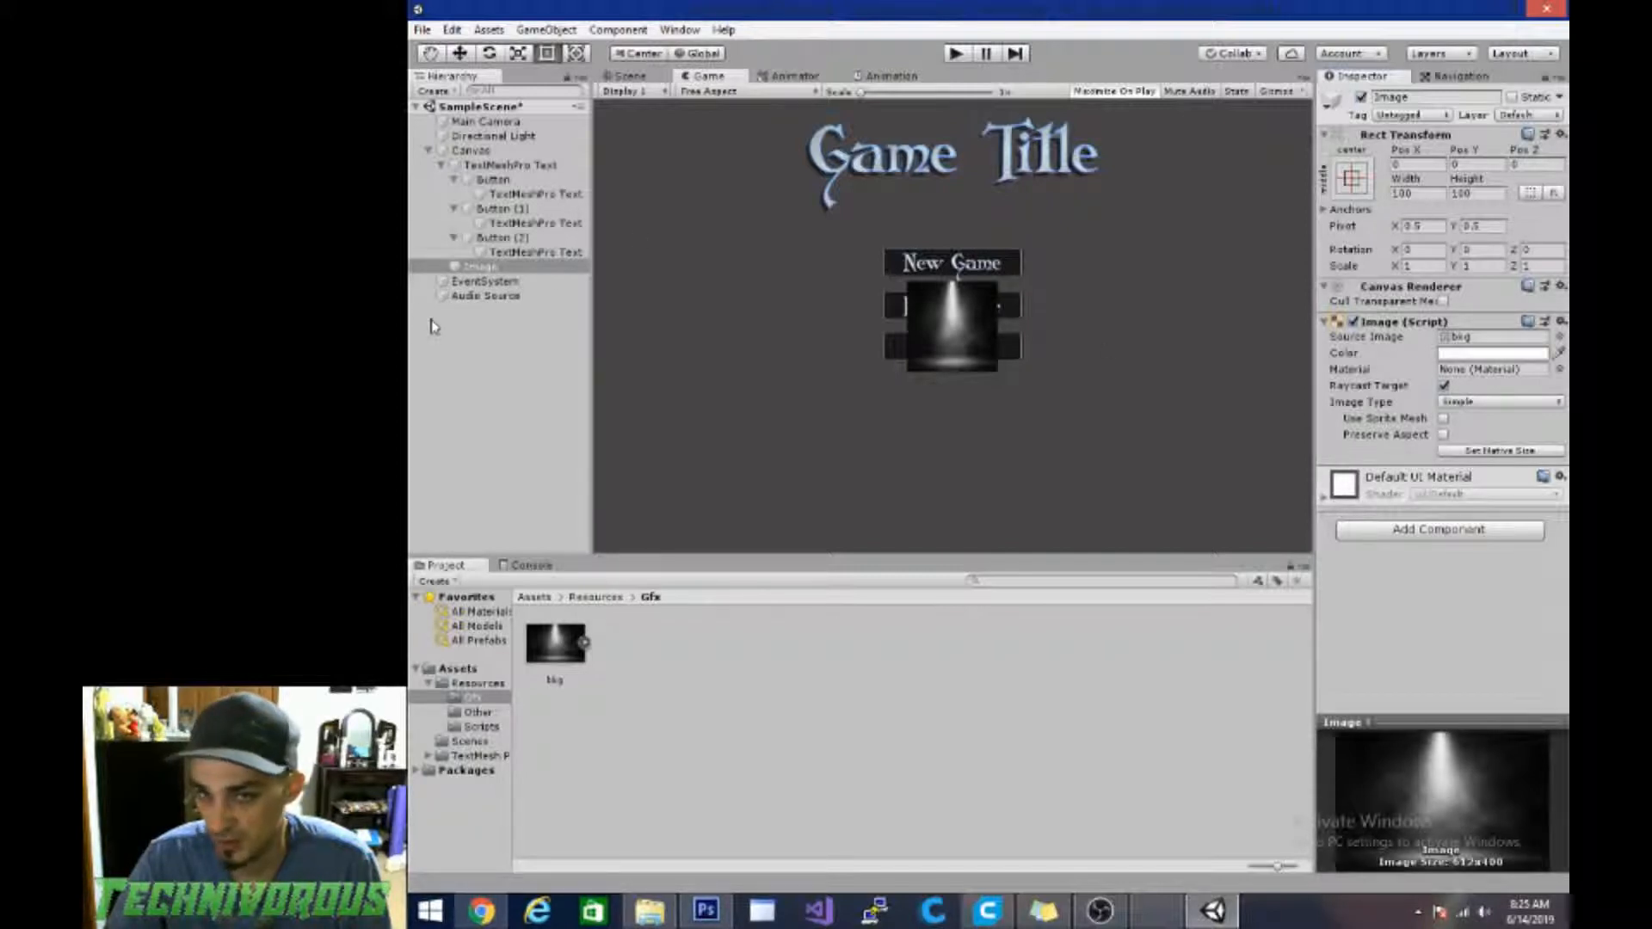
Step: Stretch the background image in the Scene view from corner to corner so it fills the canvas, about 793 by 502
click(626, 76)
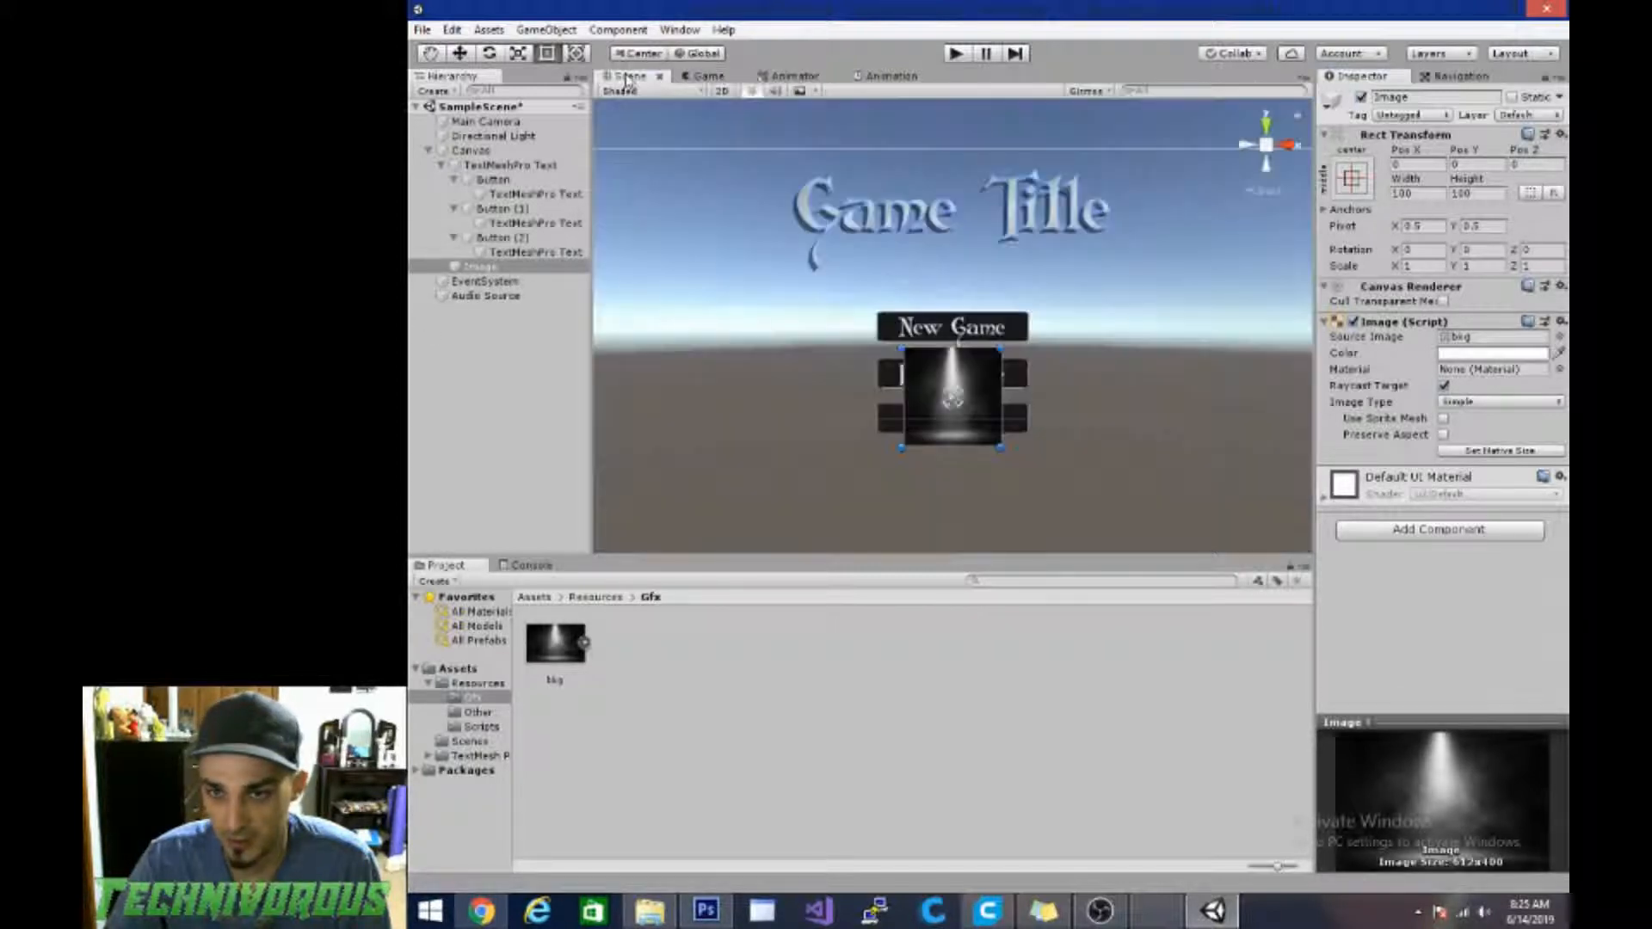
scroll(949, 407, down, 3)
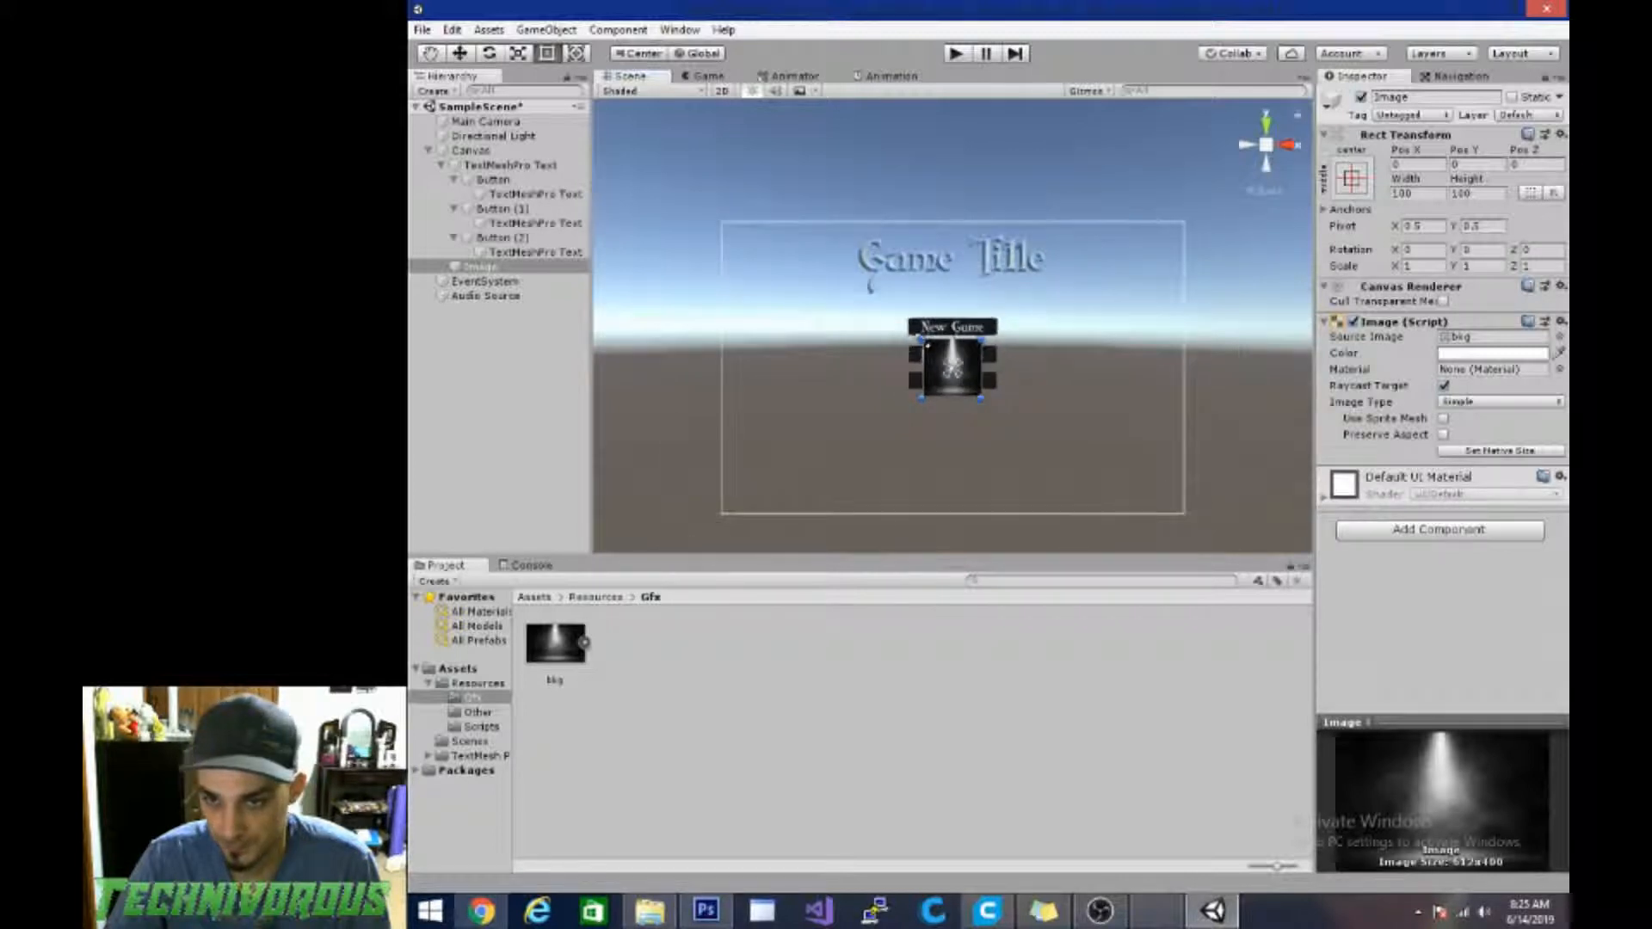
drag(915, 340, 720, 222)
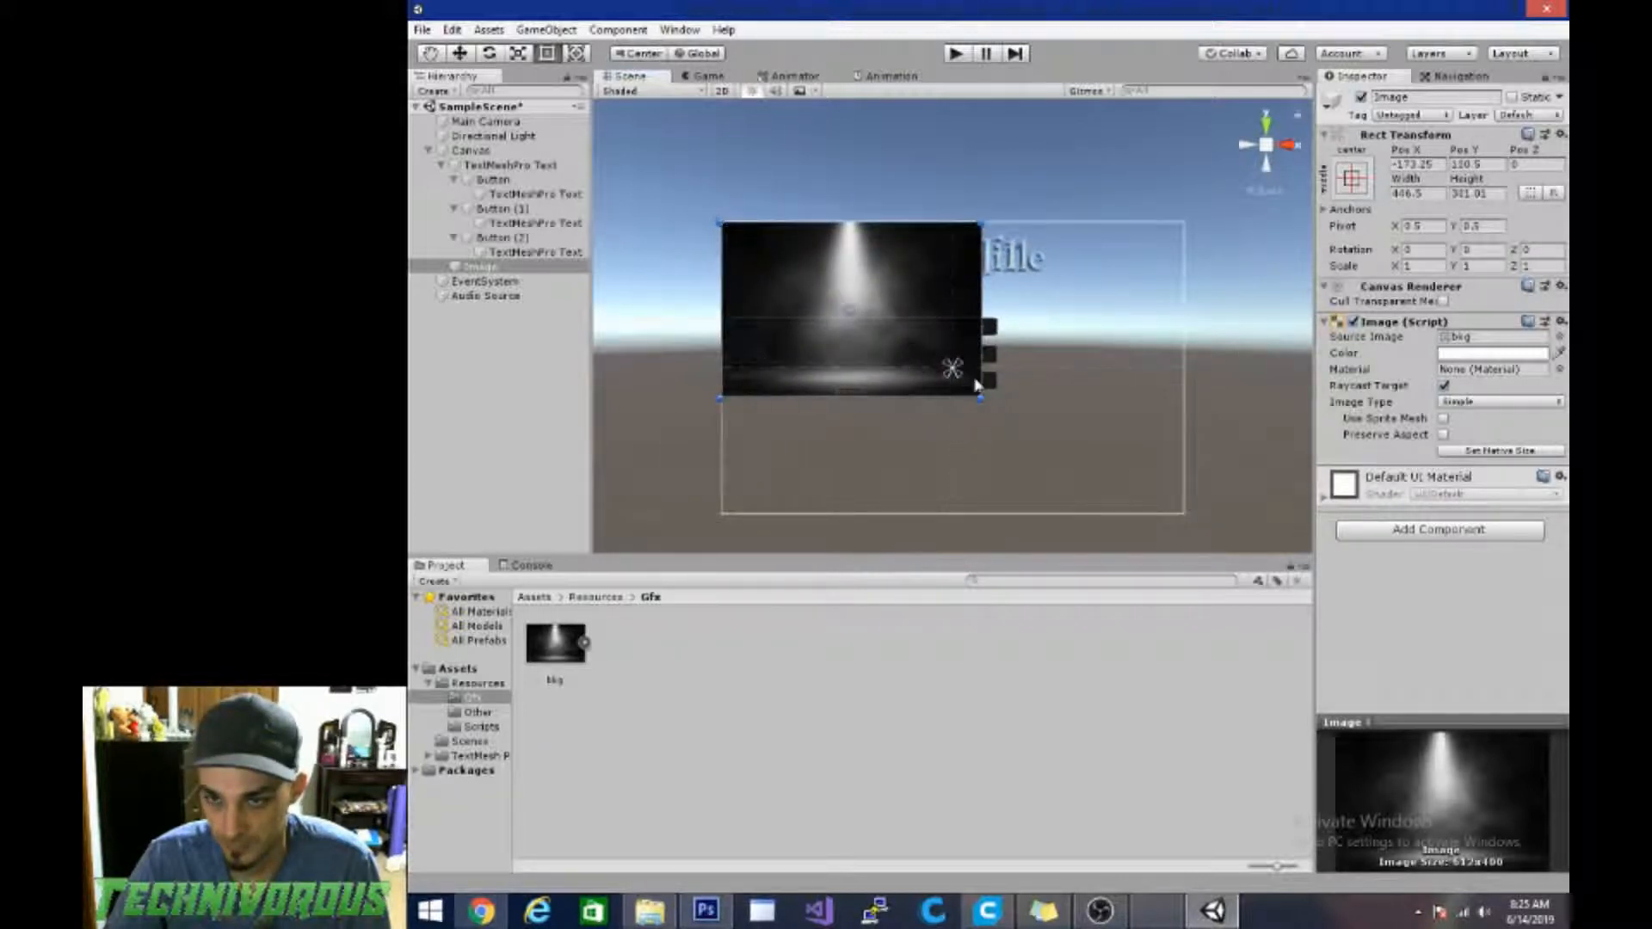
drag(979, 396, 1179, 505)
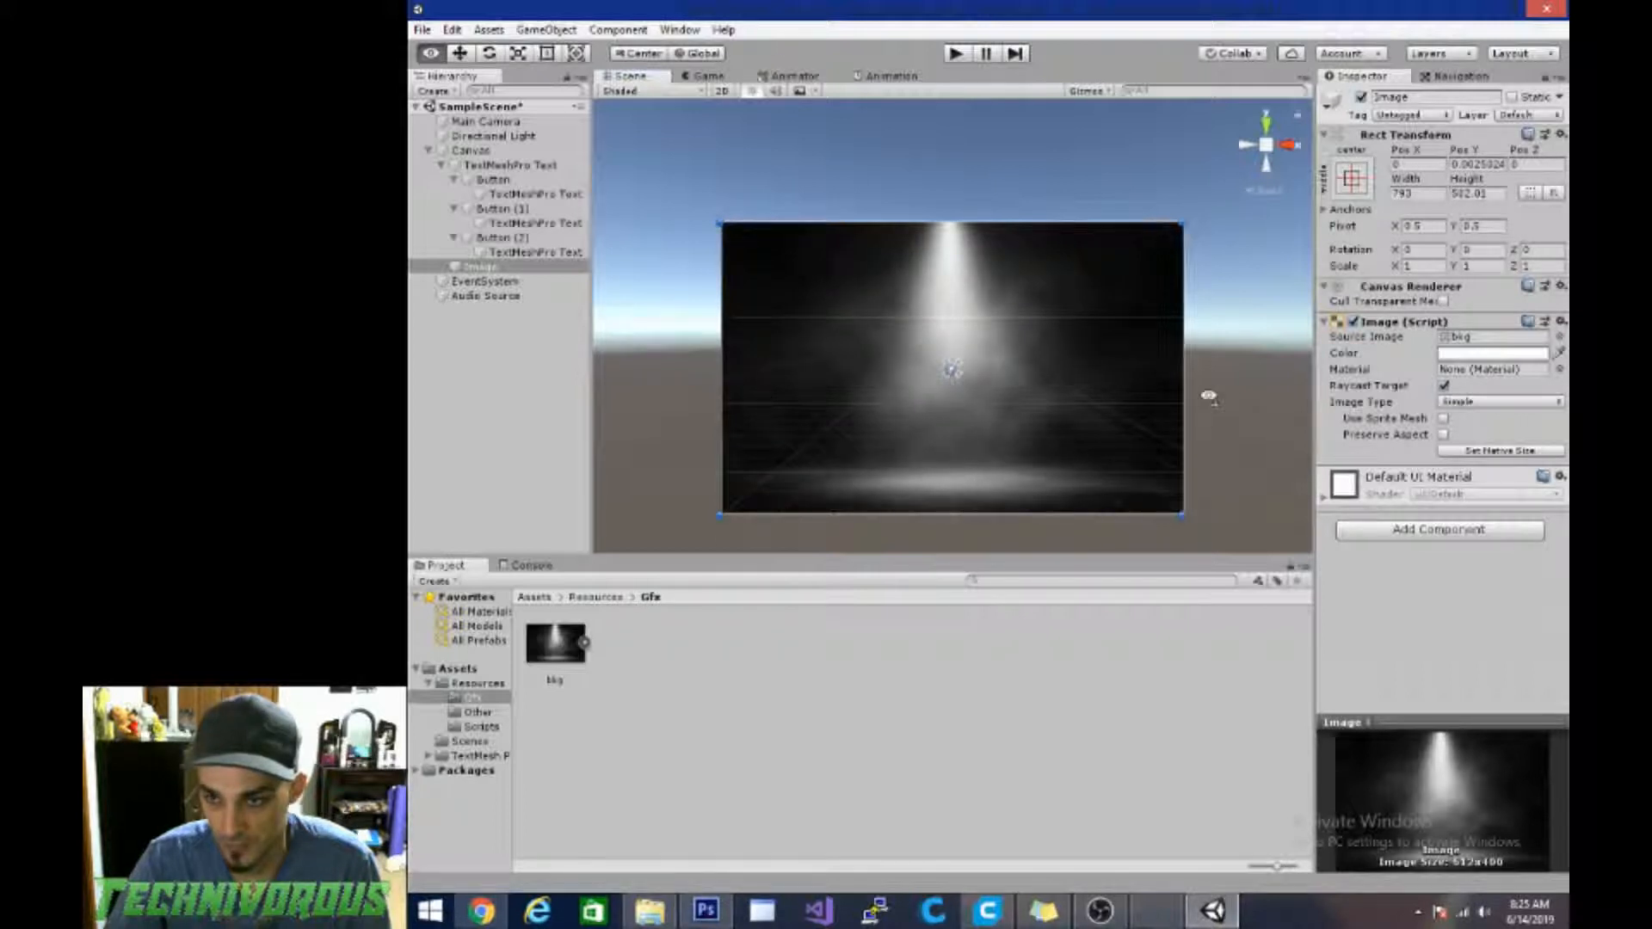
alt+drag(1204, 396, 984, 462)
scroll(984, 461, down, 5)
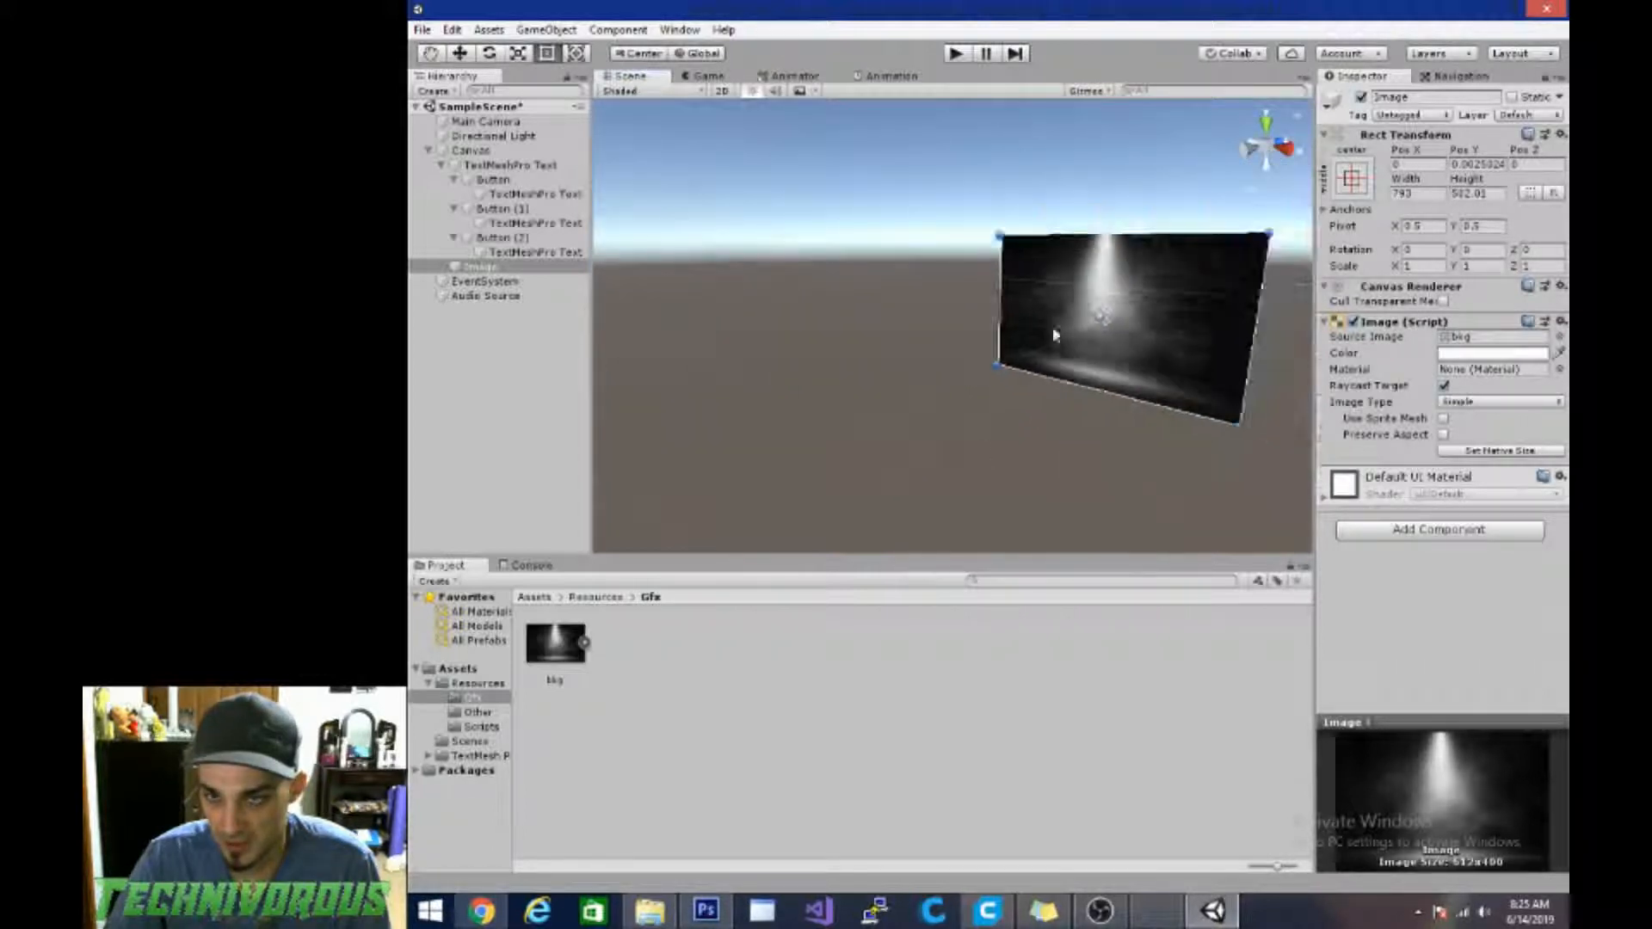
key(w)
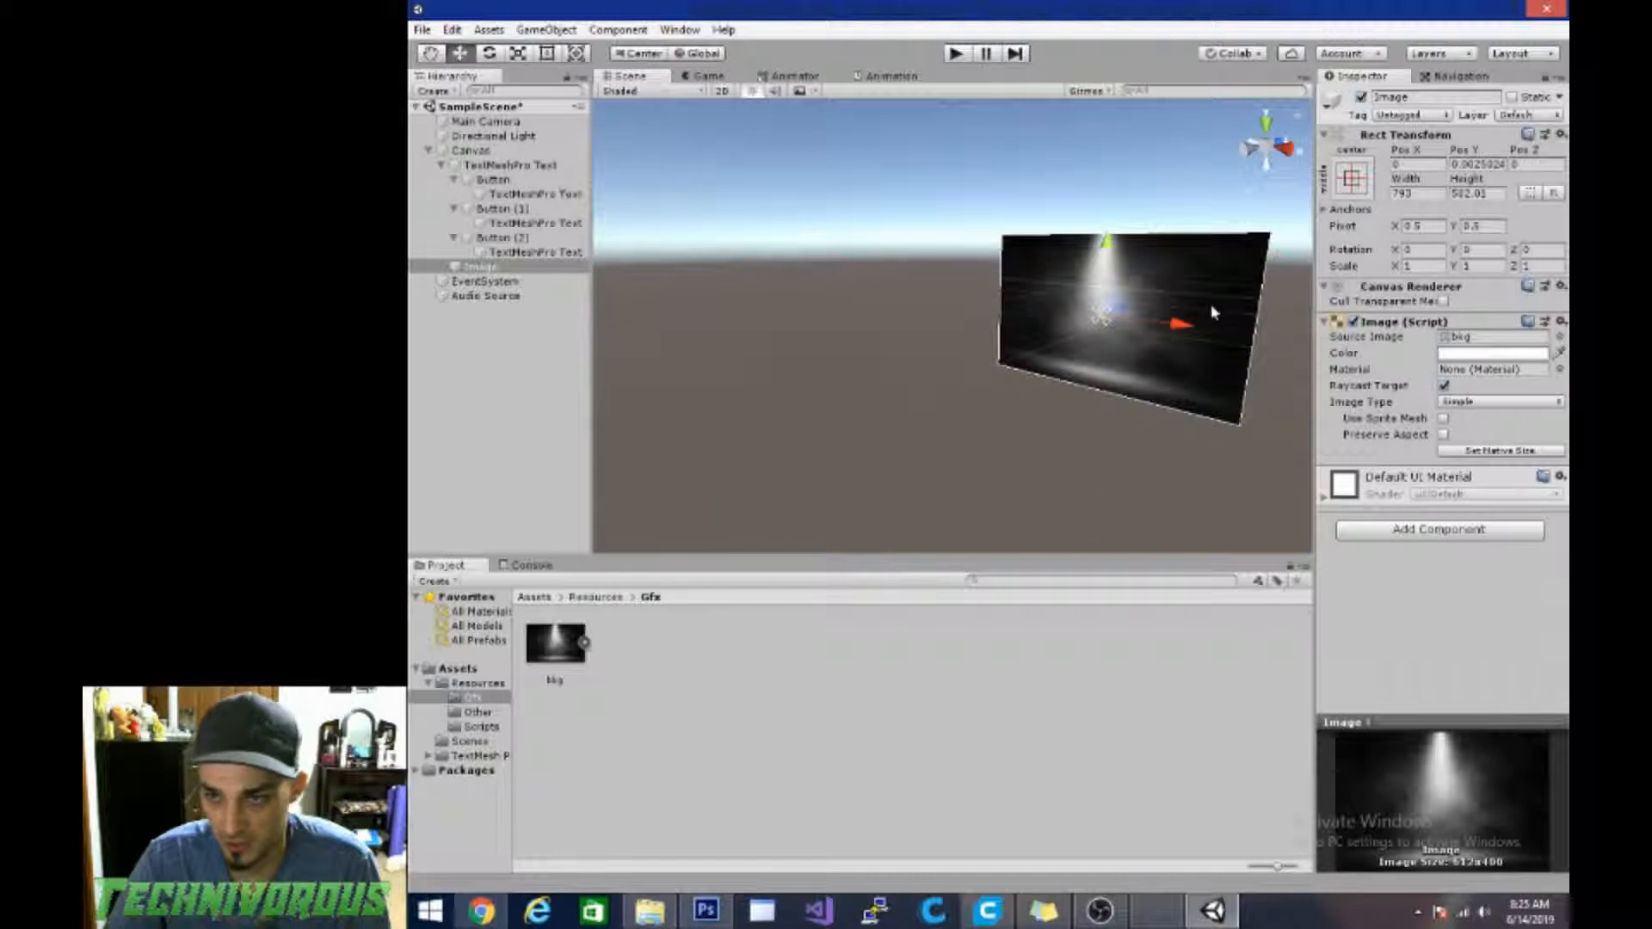
mouse_move(1127, 309)
mouse_down()
mouse_move(1180, 277)
mouse_move(1124, 311)
mouse_up()
key(ctrl+z)
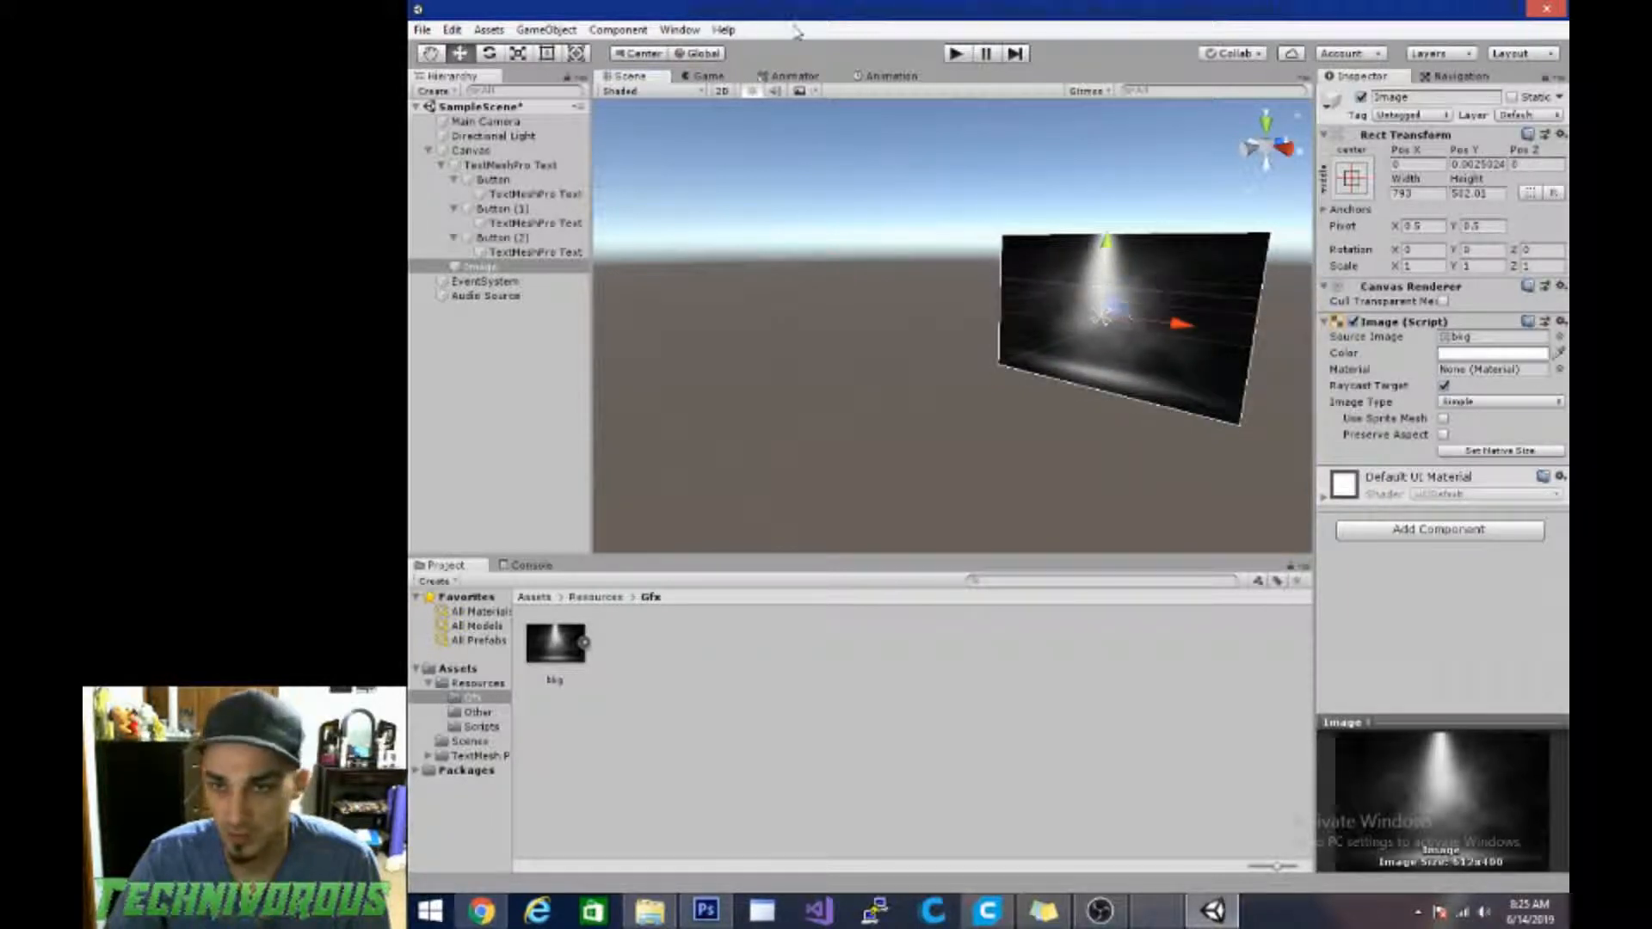
Step: Reorder the background image above the title text inside the Canvas, and test the menu in Play mode
click(707, 76)
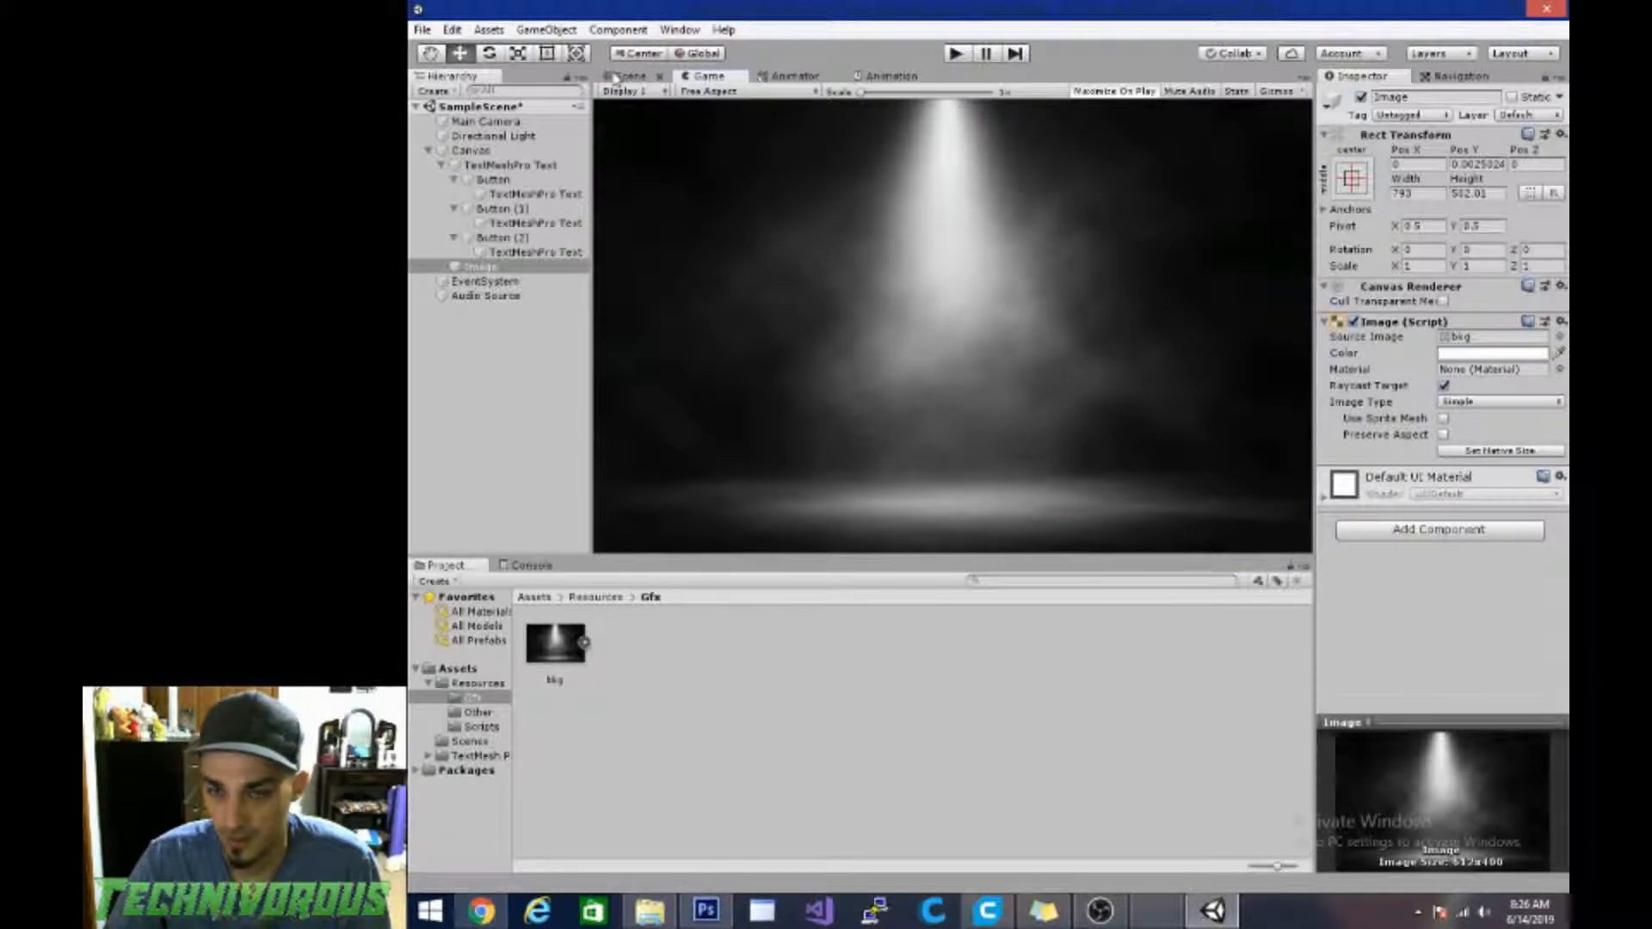
drag(516, 266, 509, 165)
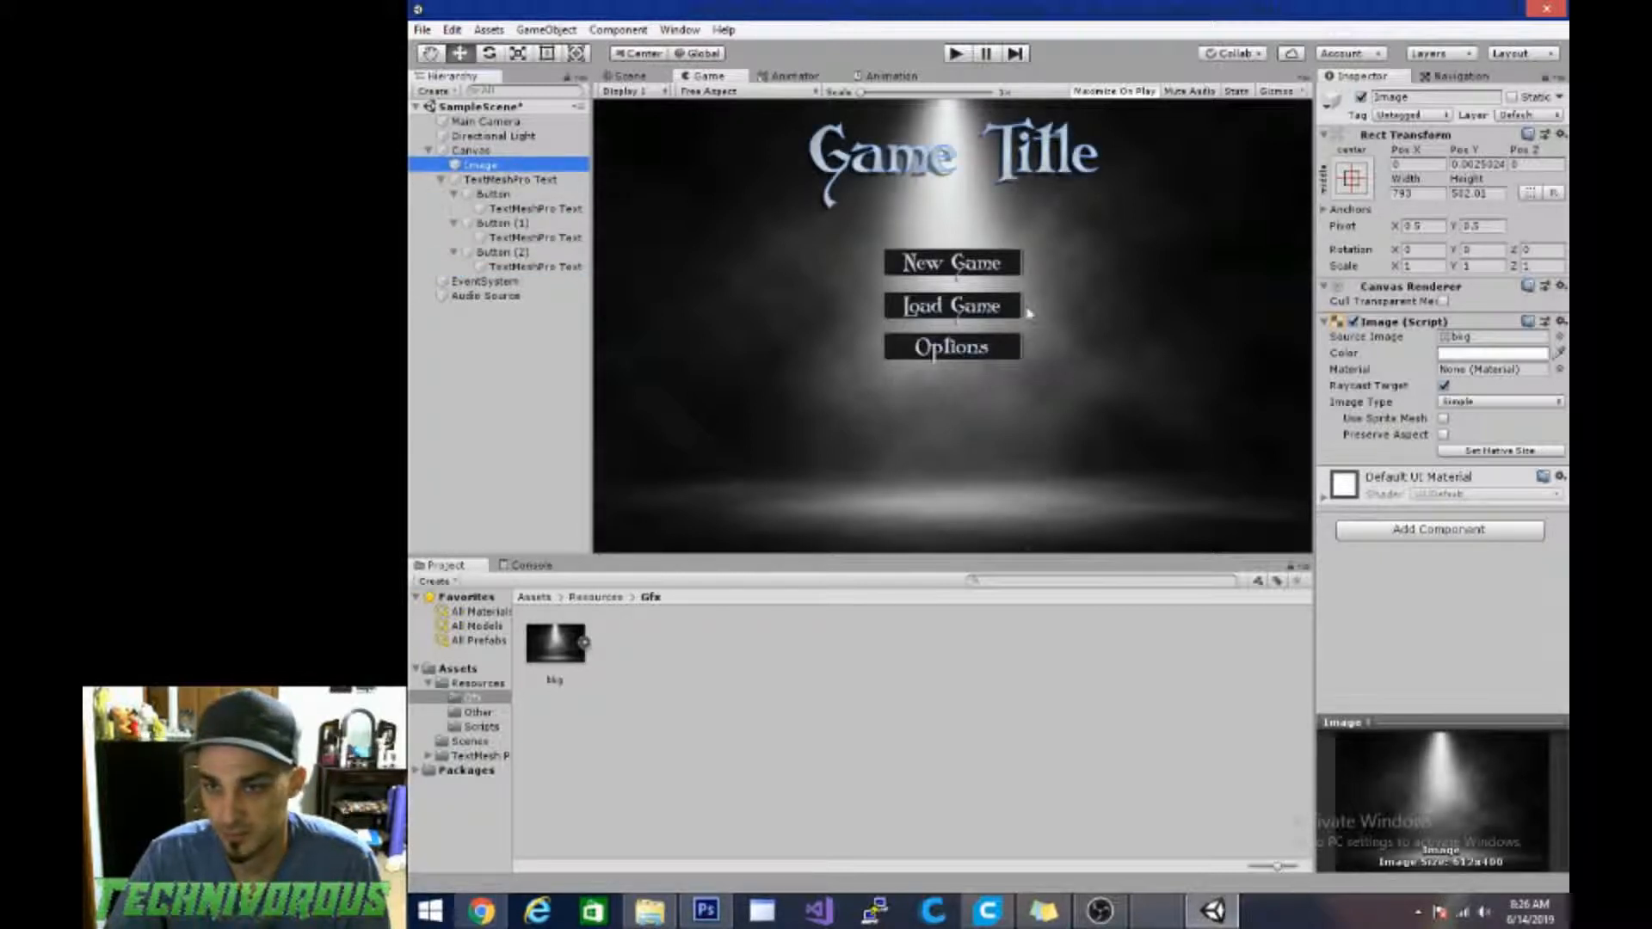
click(961, 56)
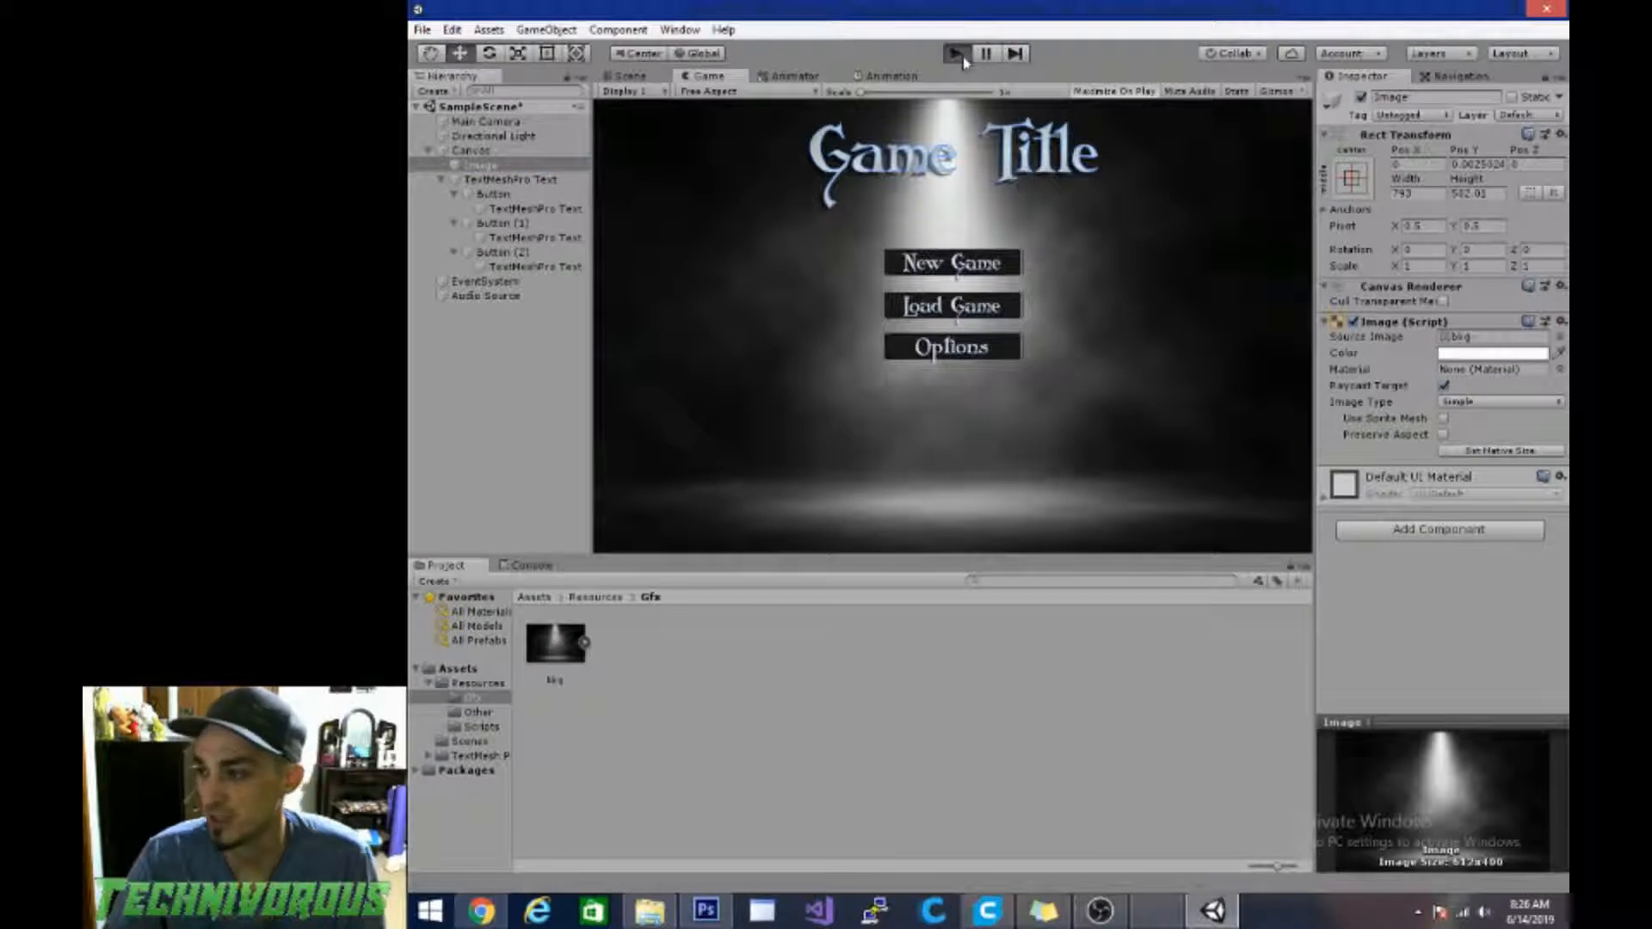
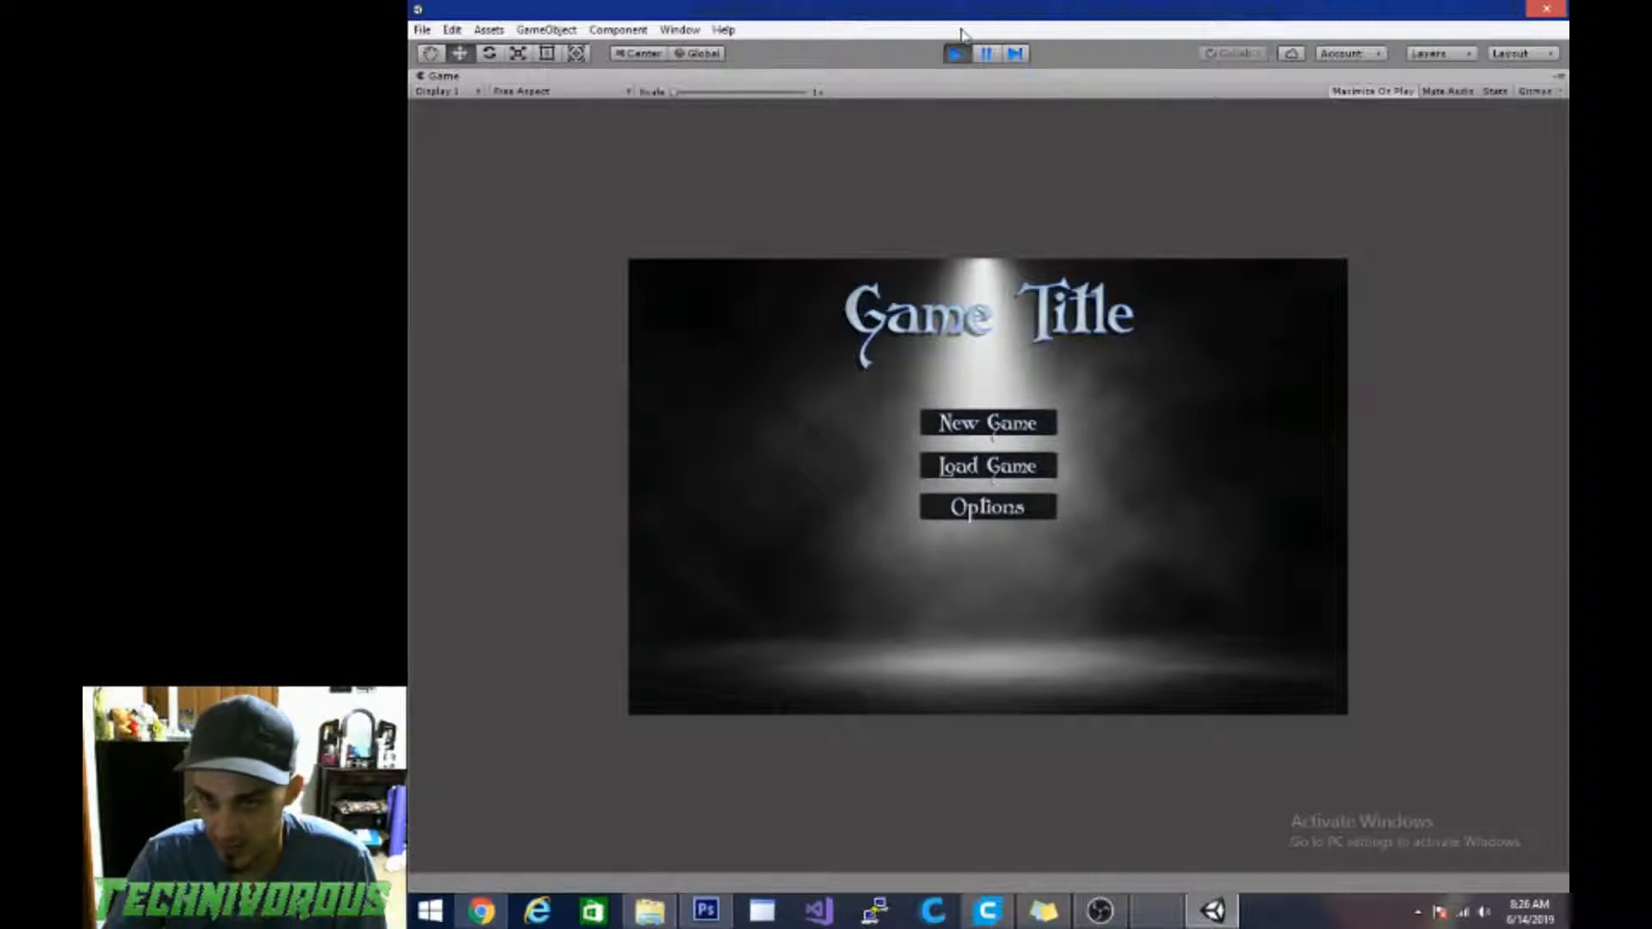
click(955, 54)
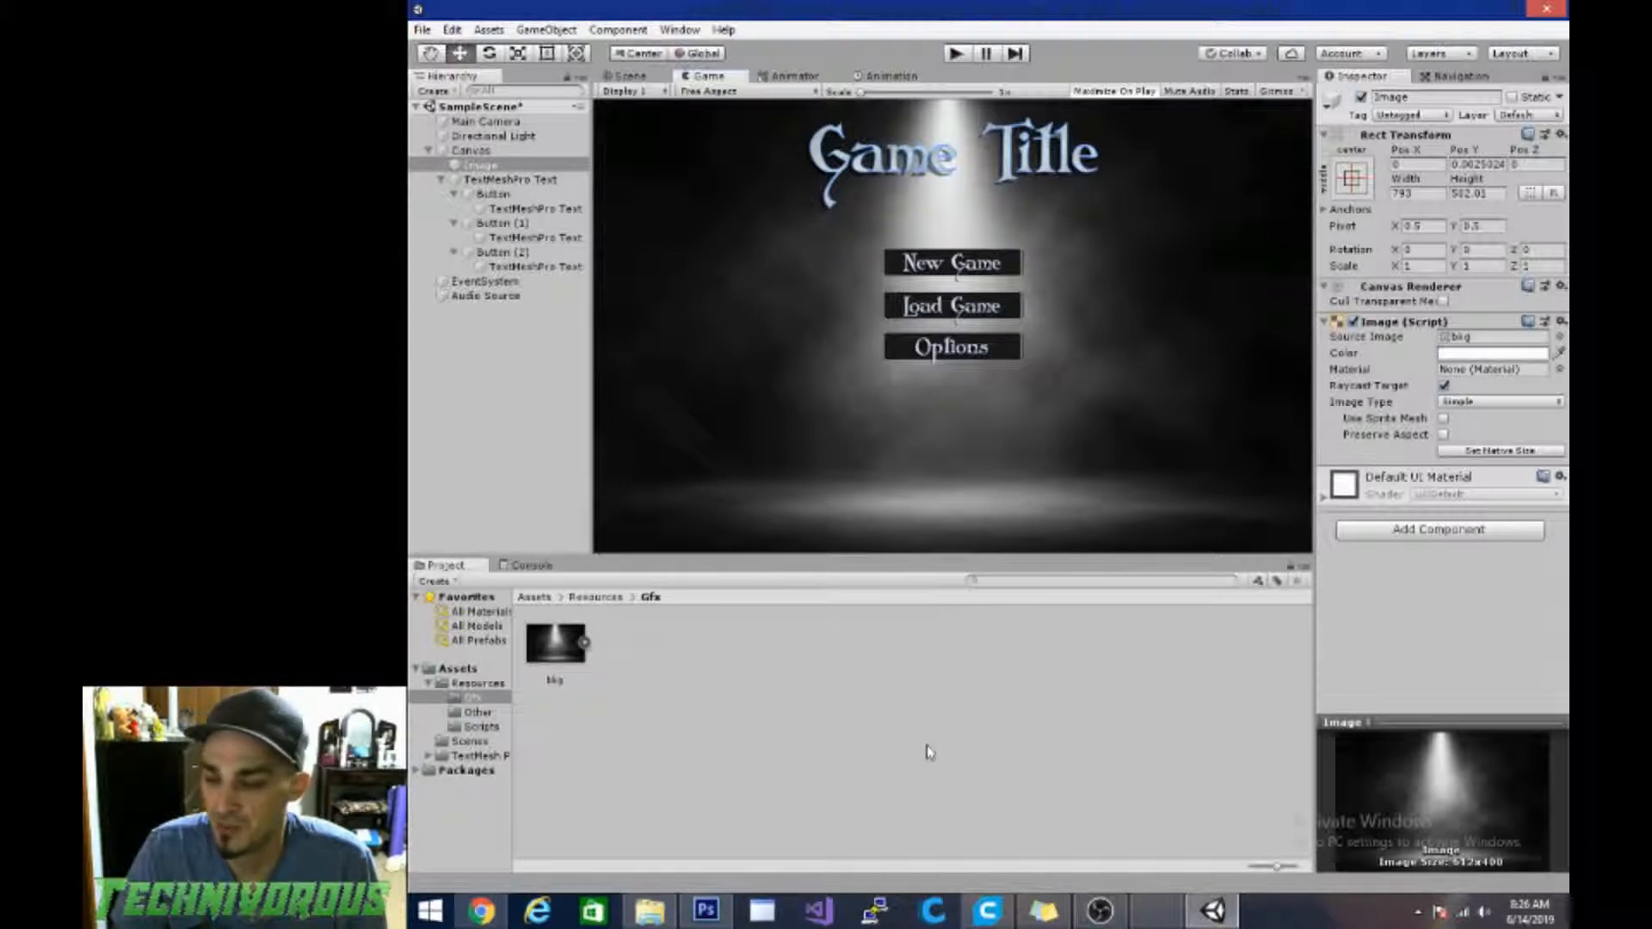
Step: Open the Scripts folder and change the title text to "The Sound of Darkness", checking it in the Game view
click(492, 728)
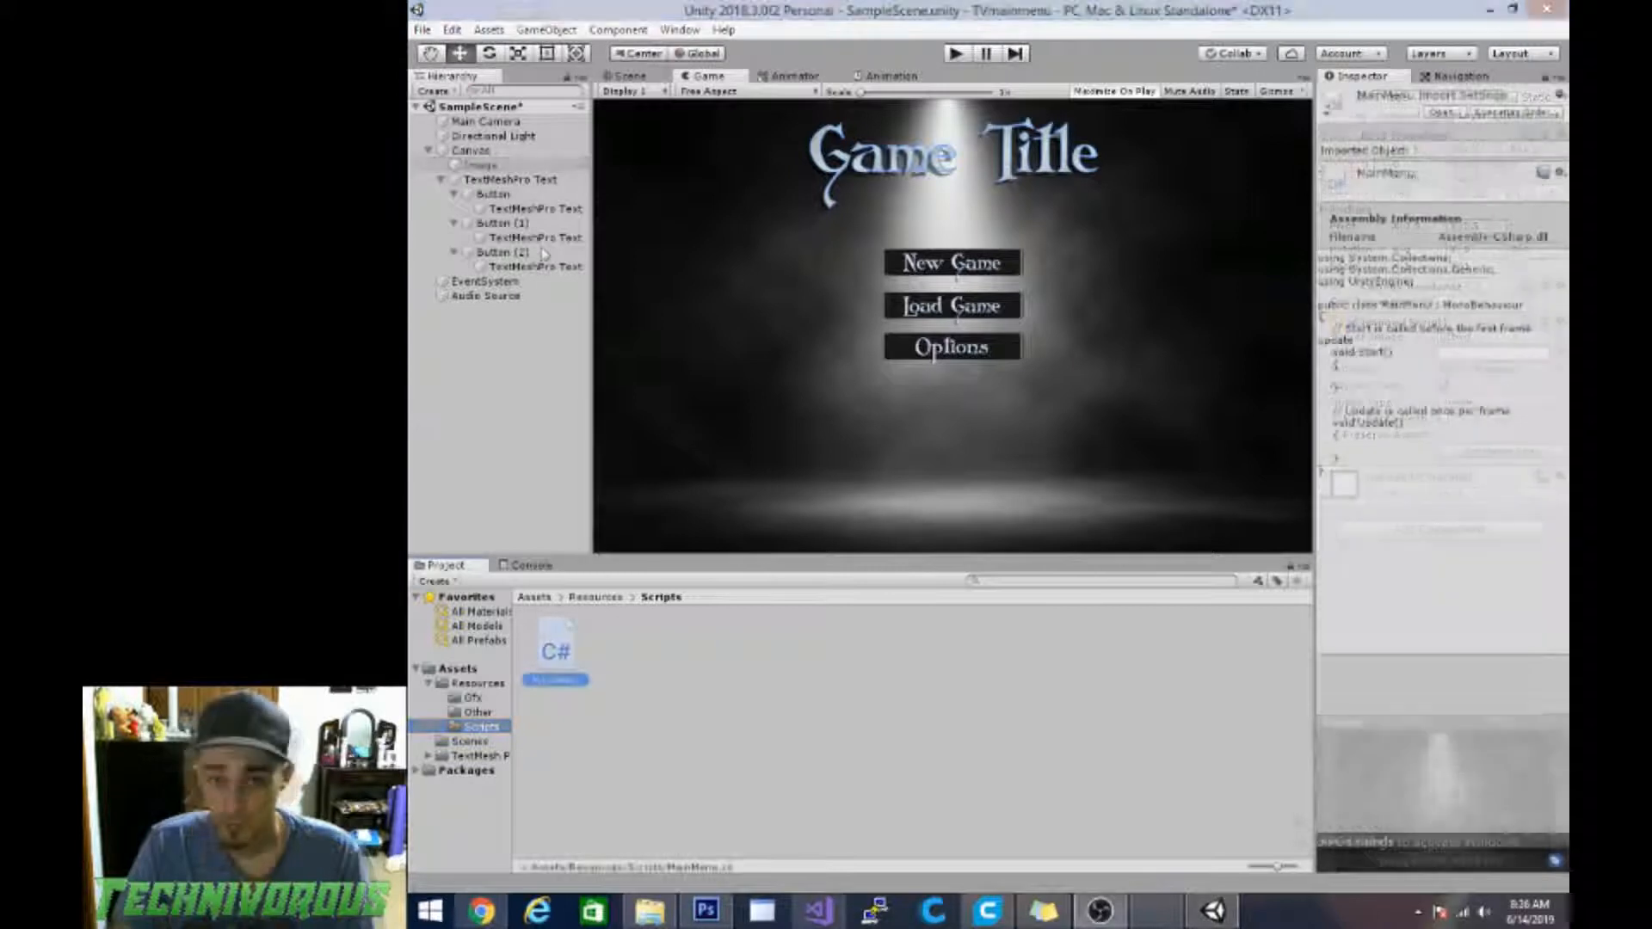
click(495, 179)
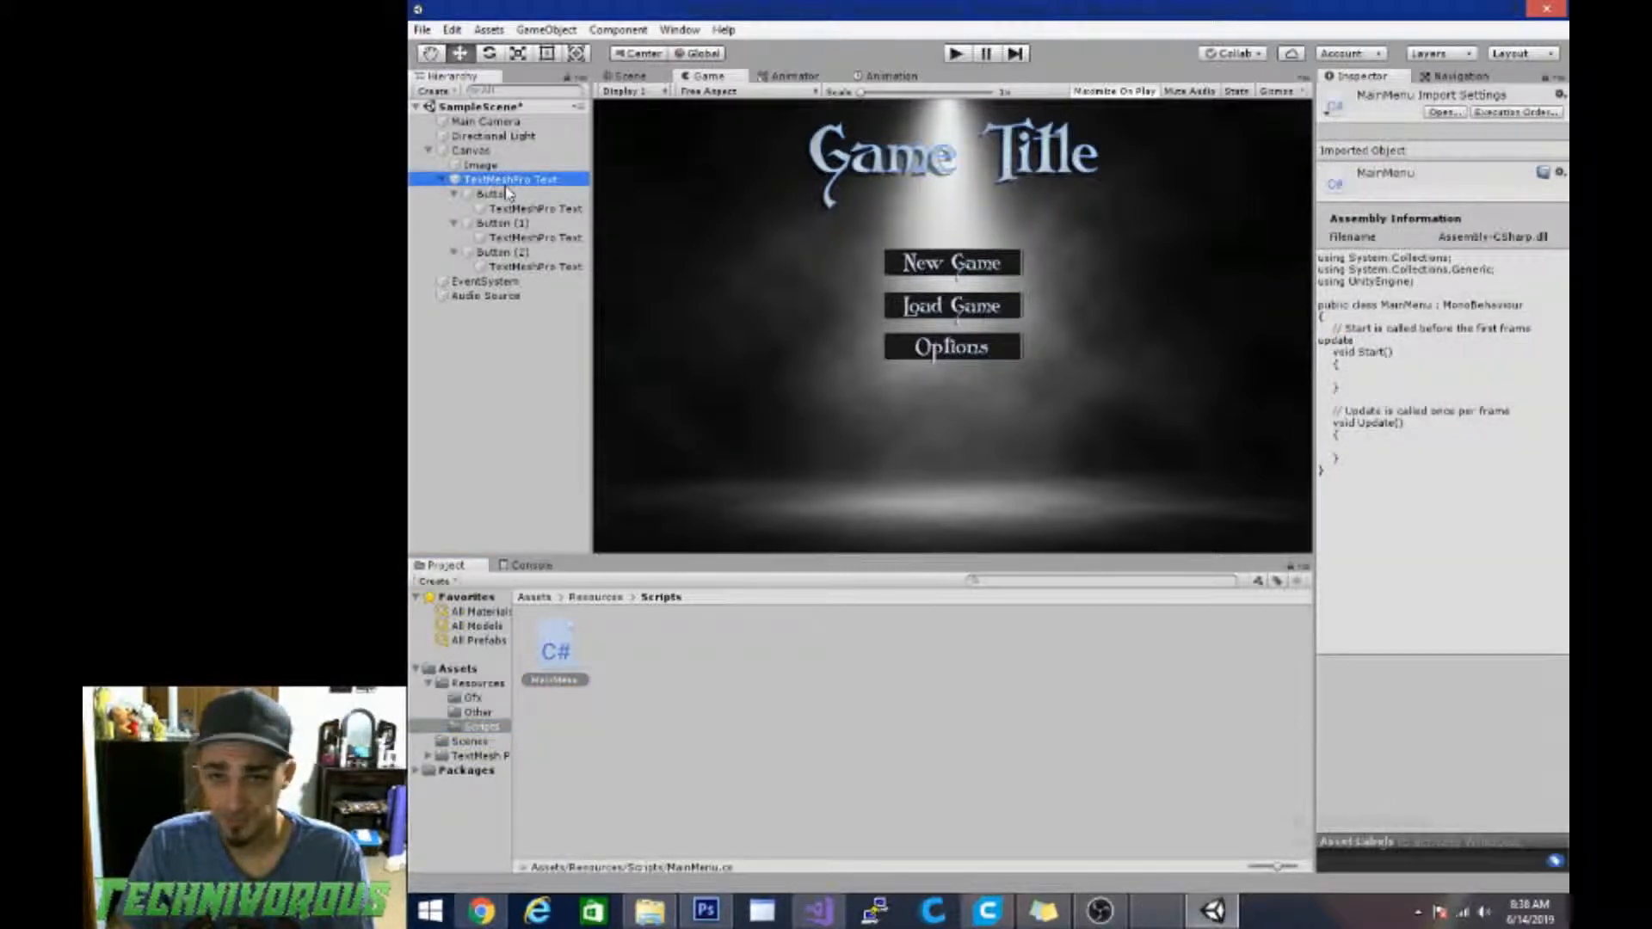
click(607, 74)
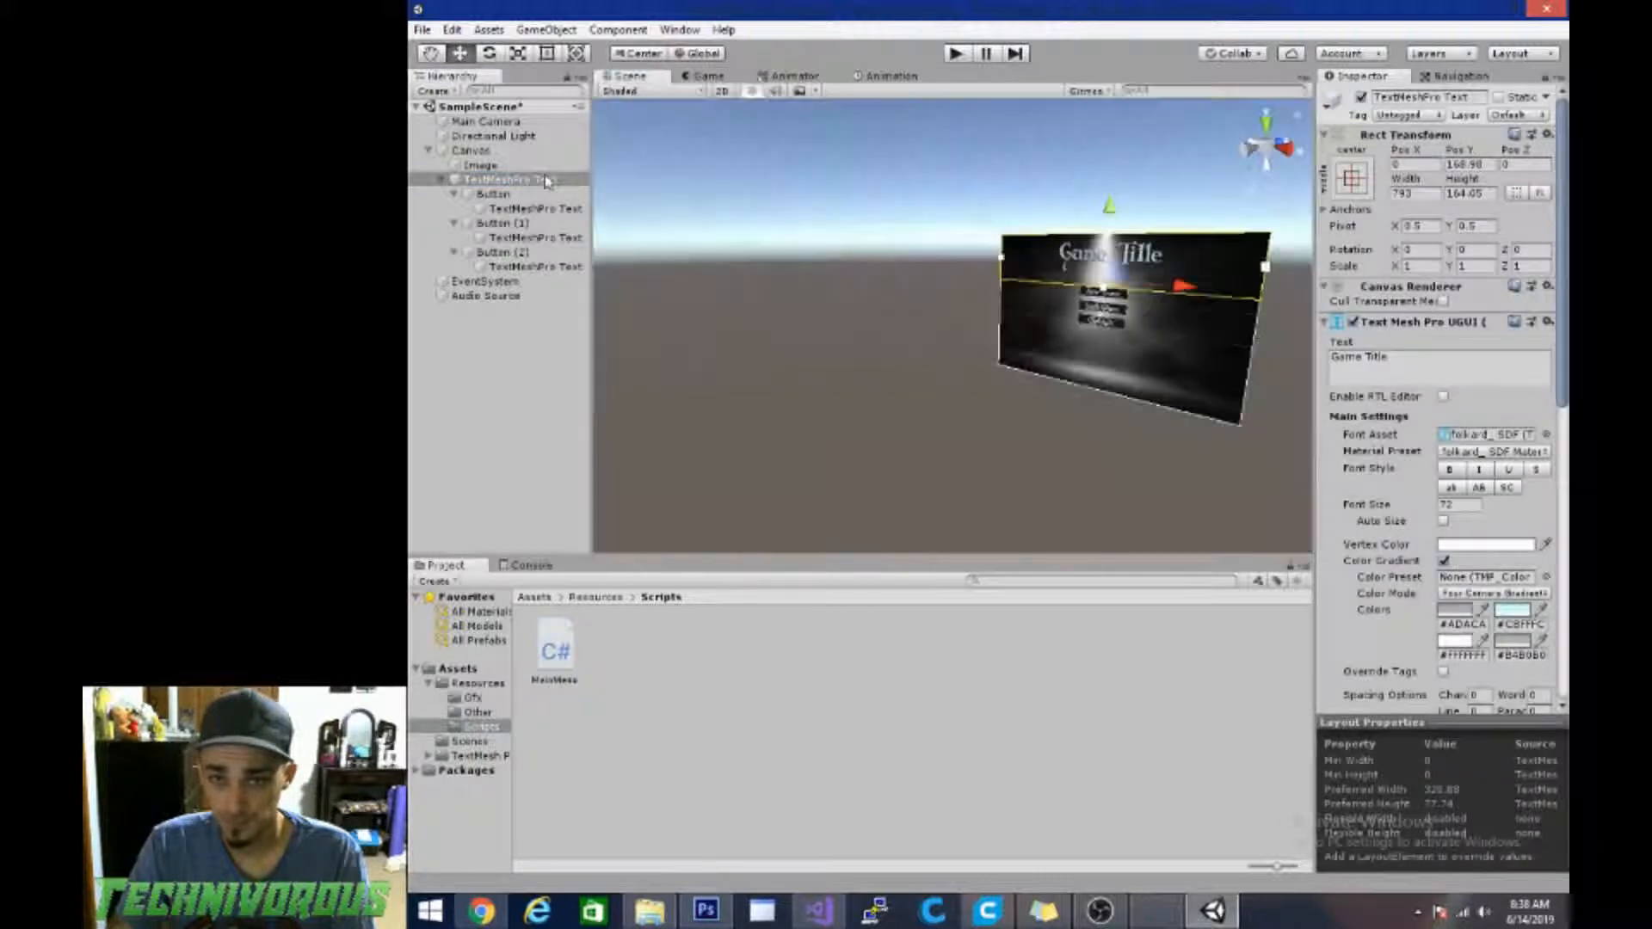
click(1362, 356)
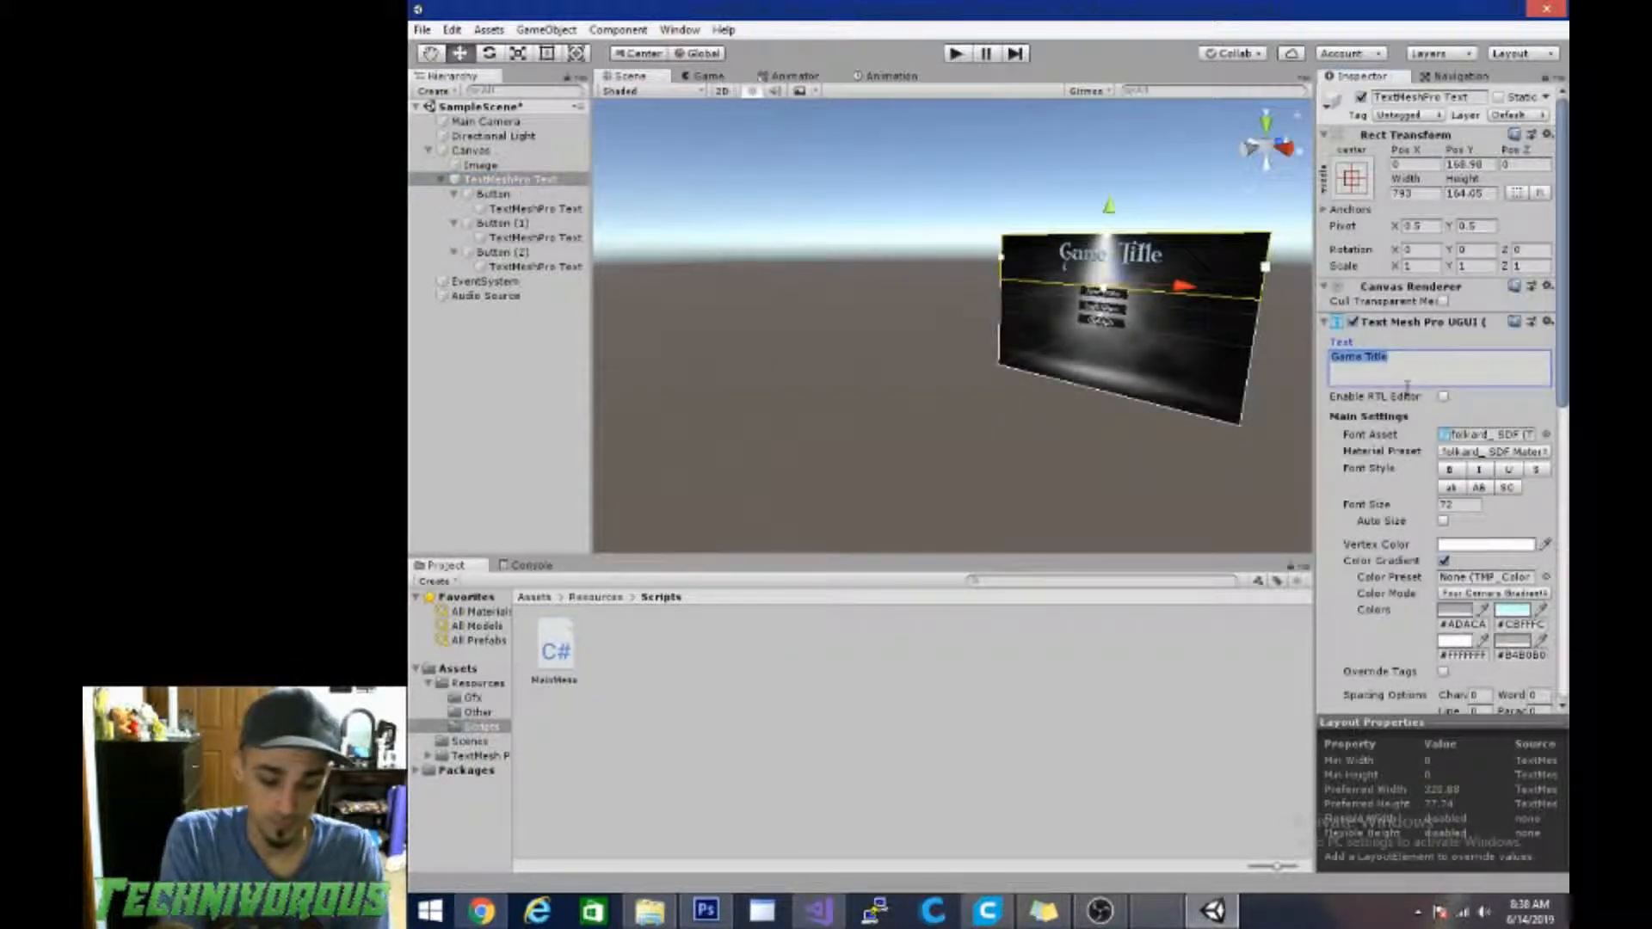
text(The S)
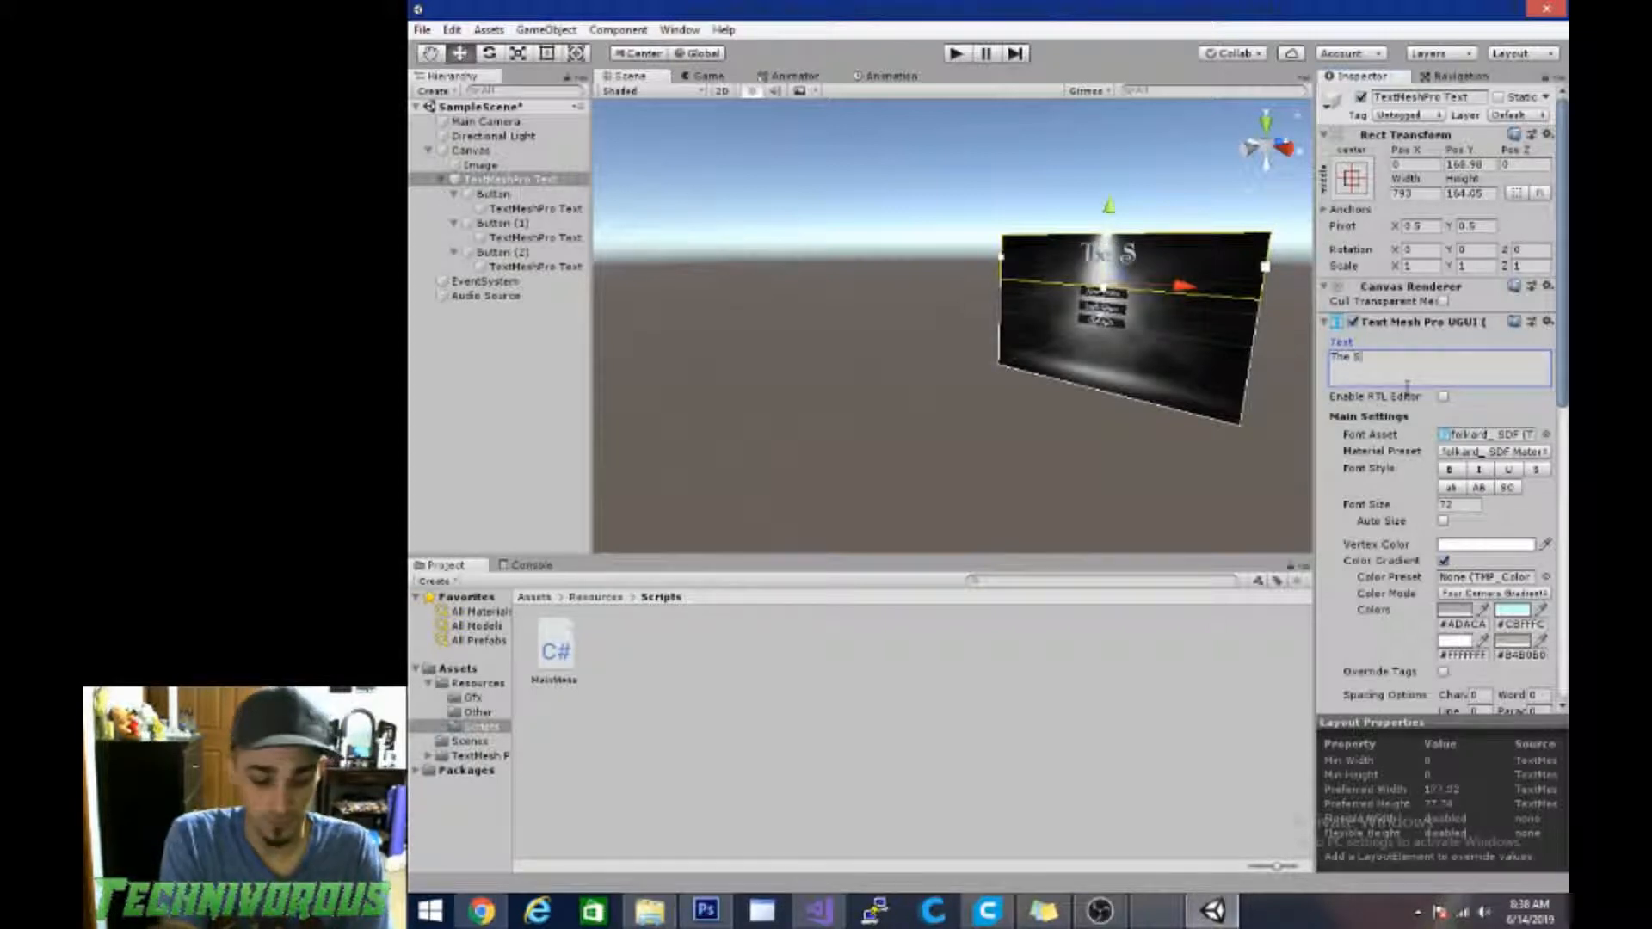
text(our)
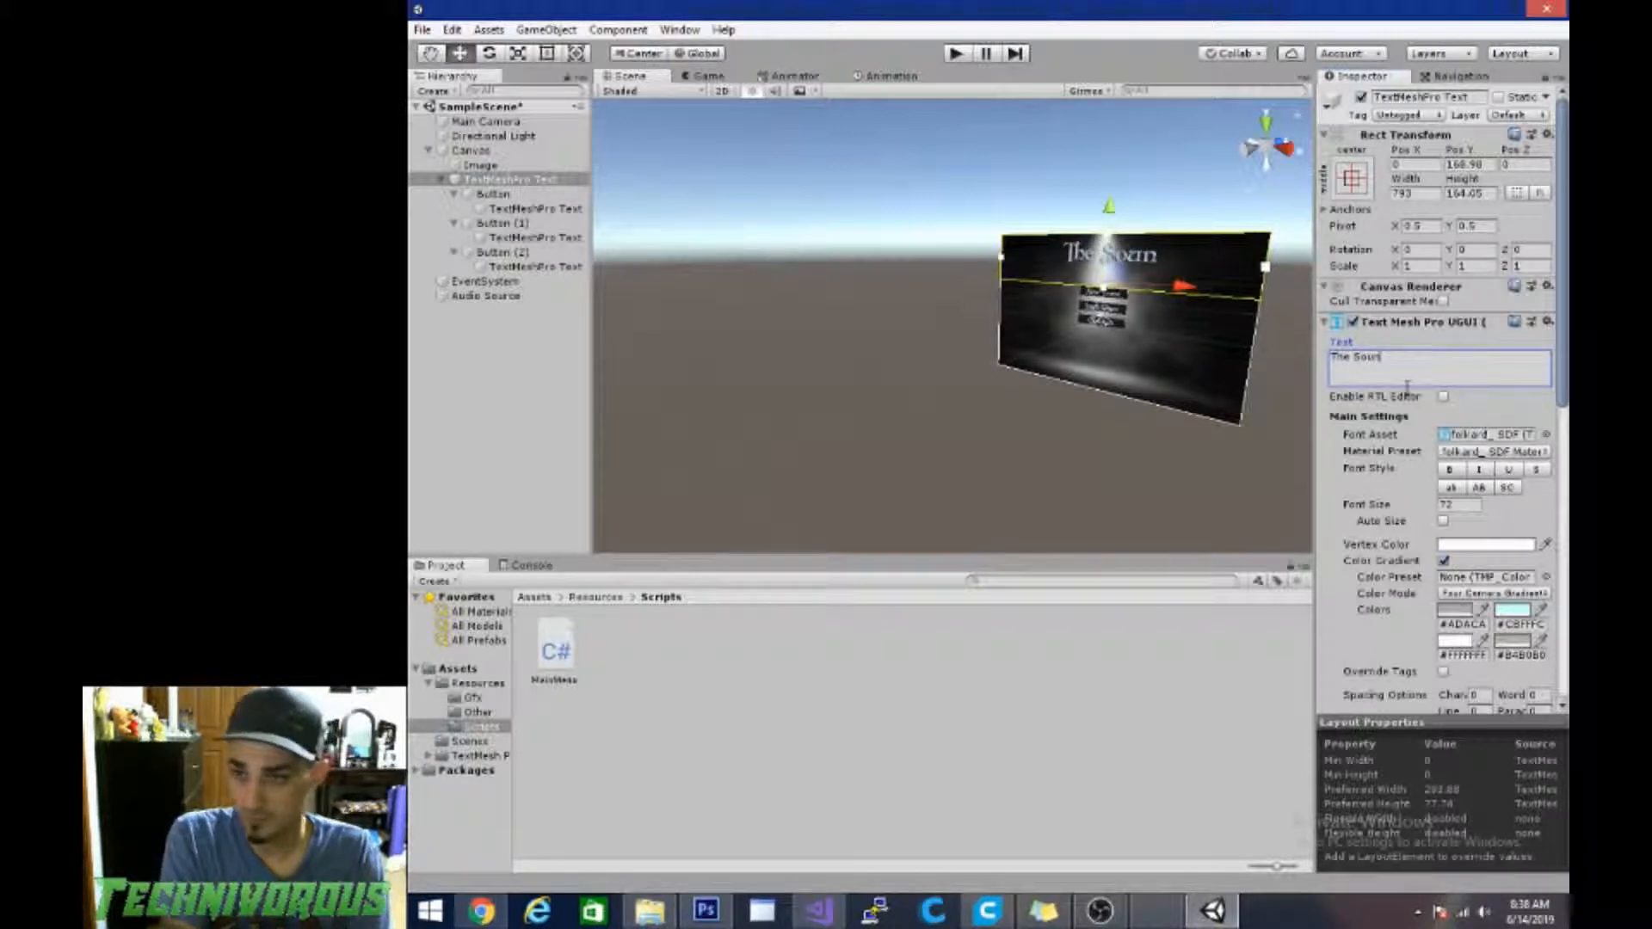
text(d o)
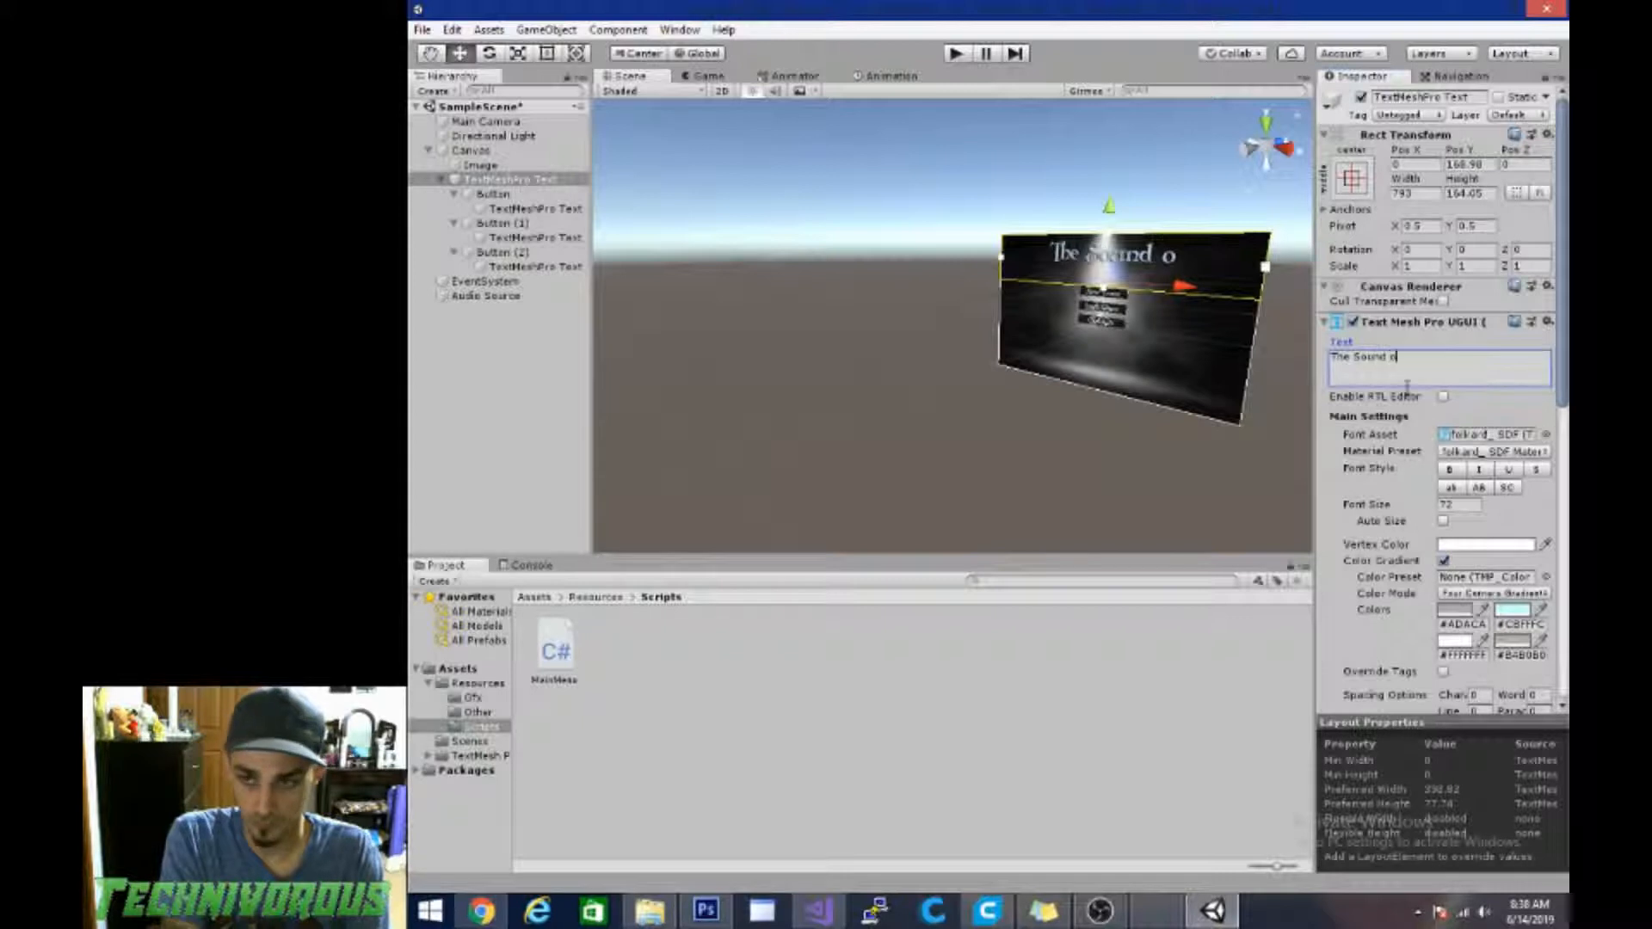
text(f Dark)
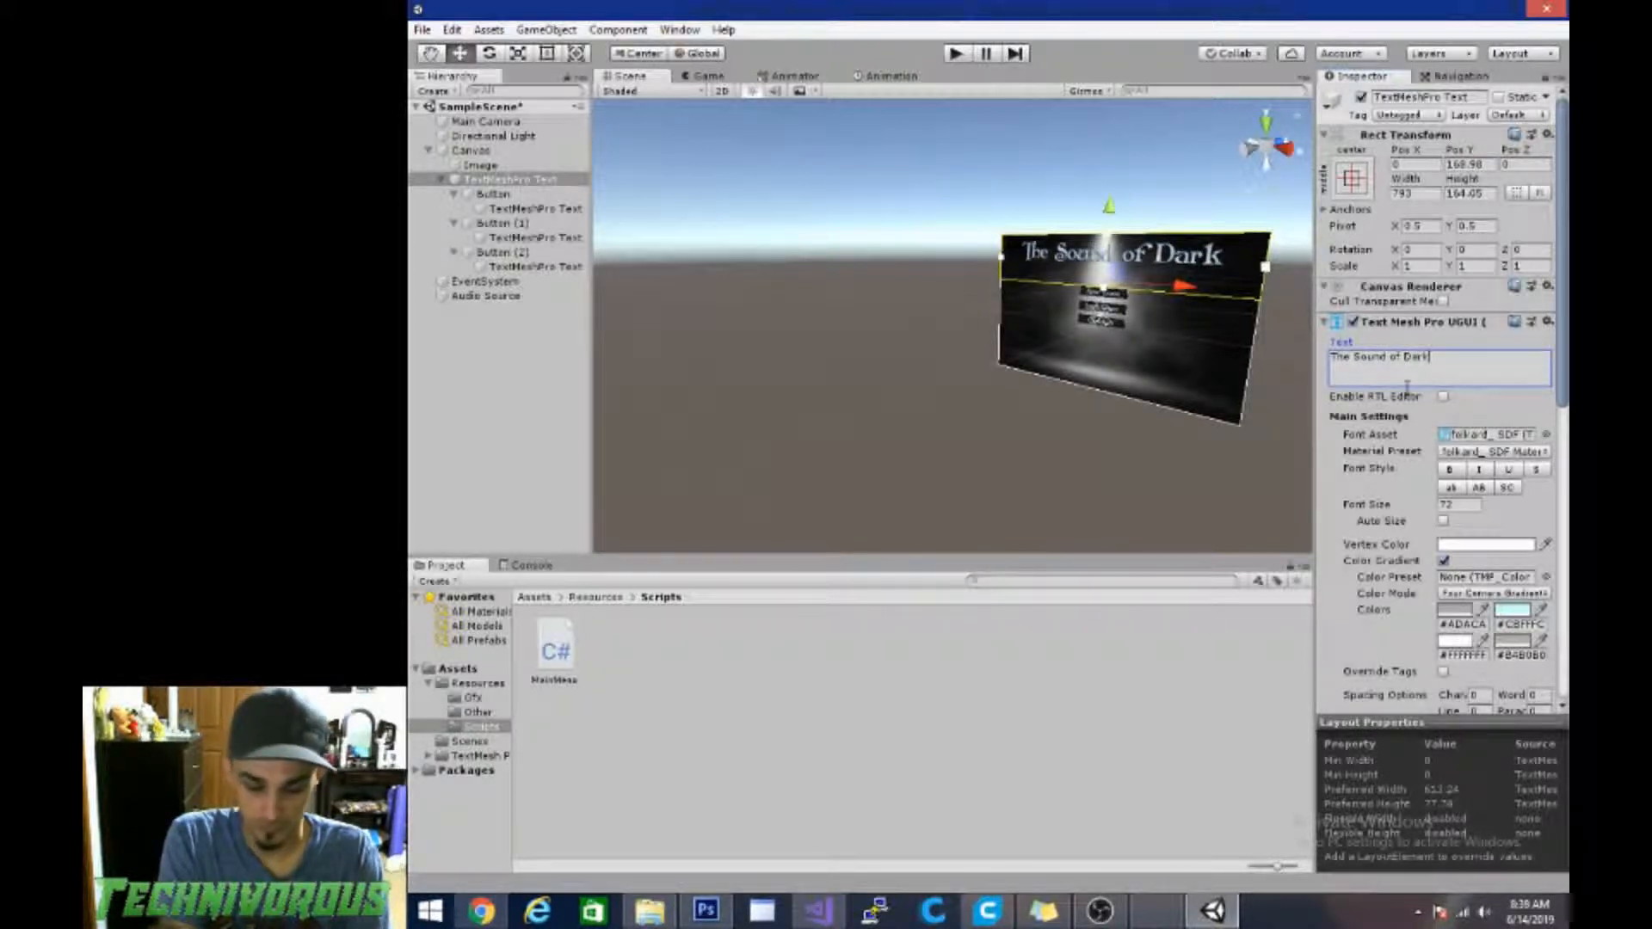
text(ness)
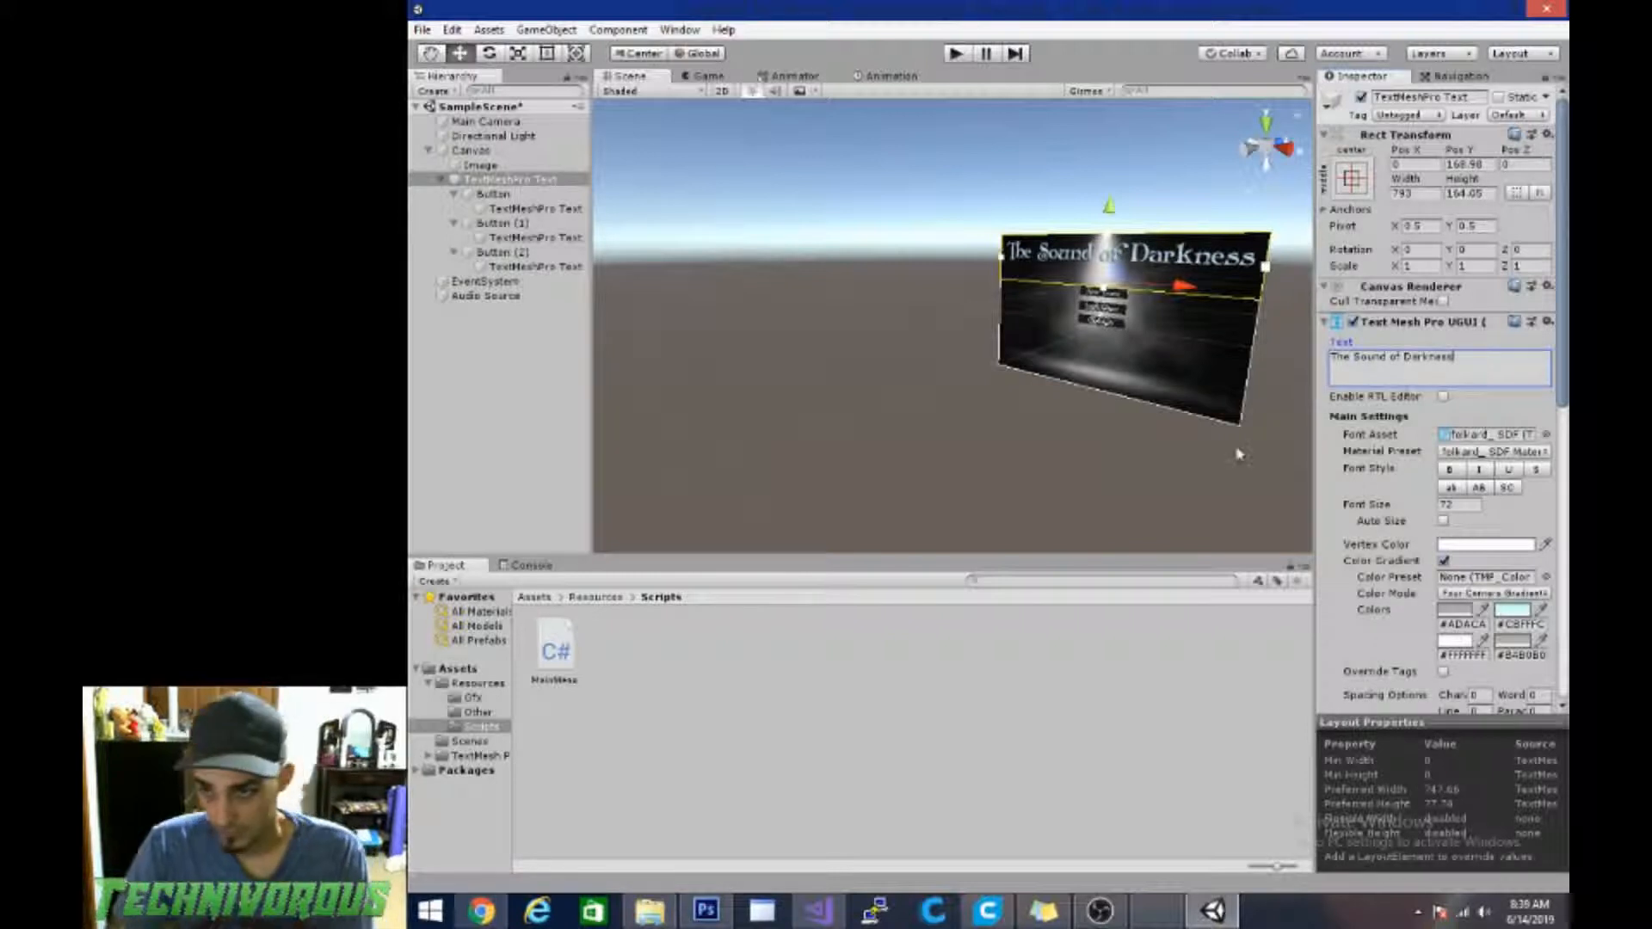
click(701, 76)
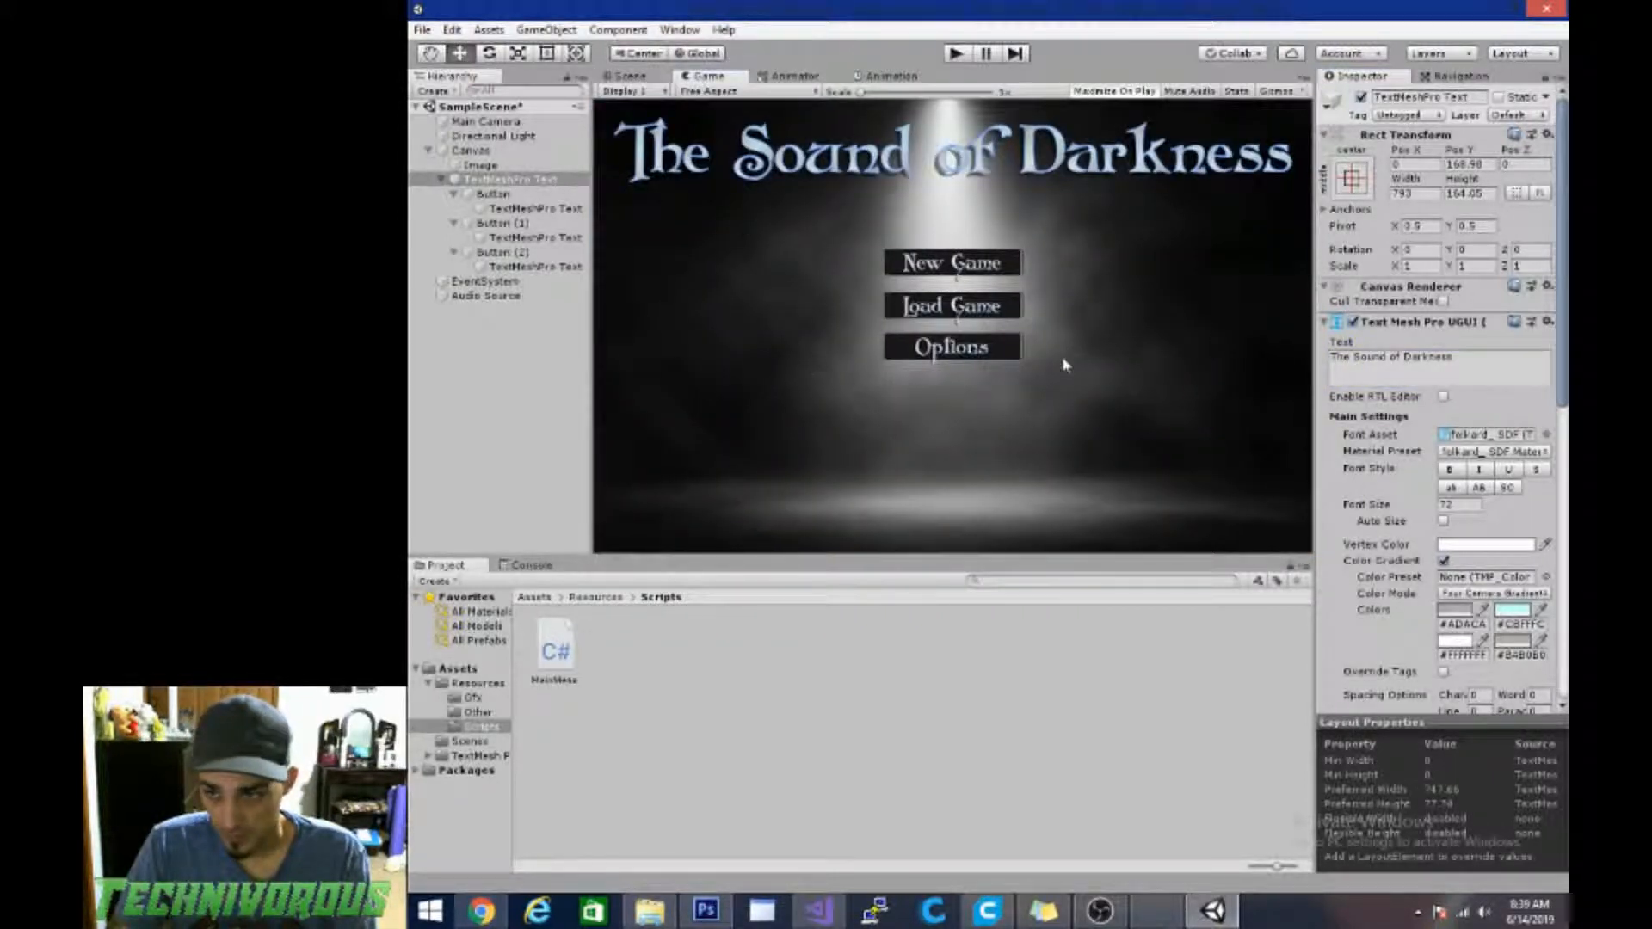
Step: Change the light blue corner of the title's color gradient to a neutral medium gray
scroll(1376, 387, down, 3)
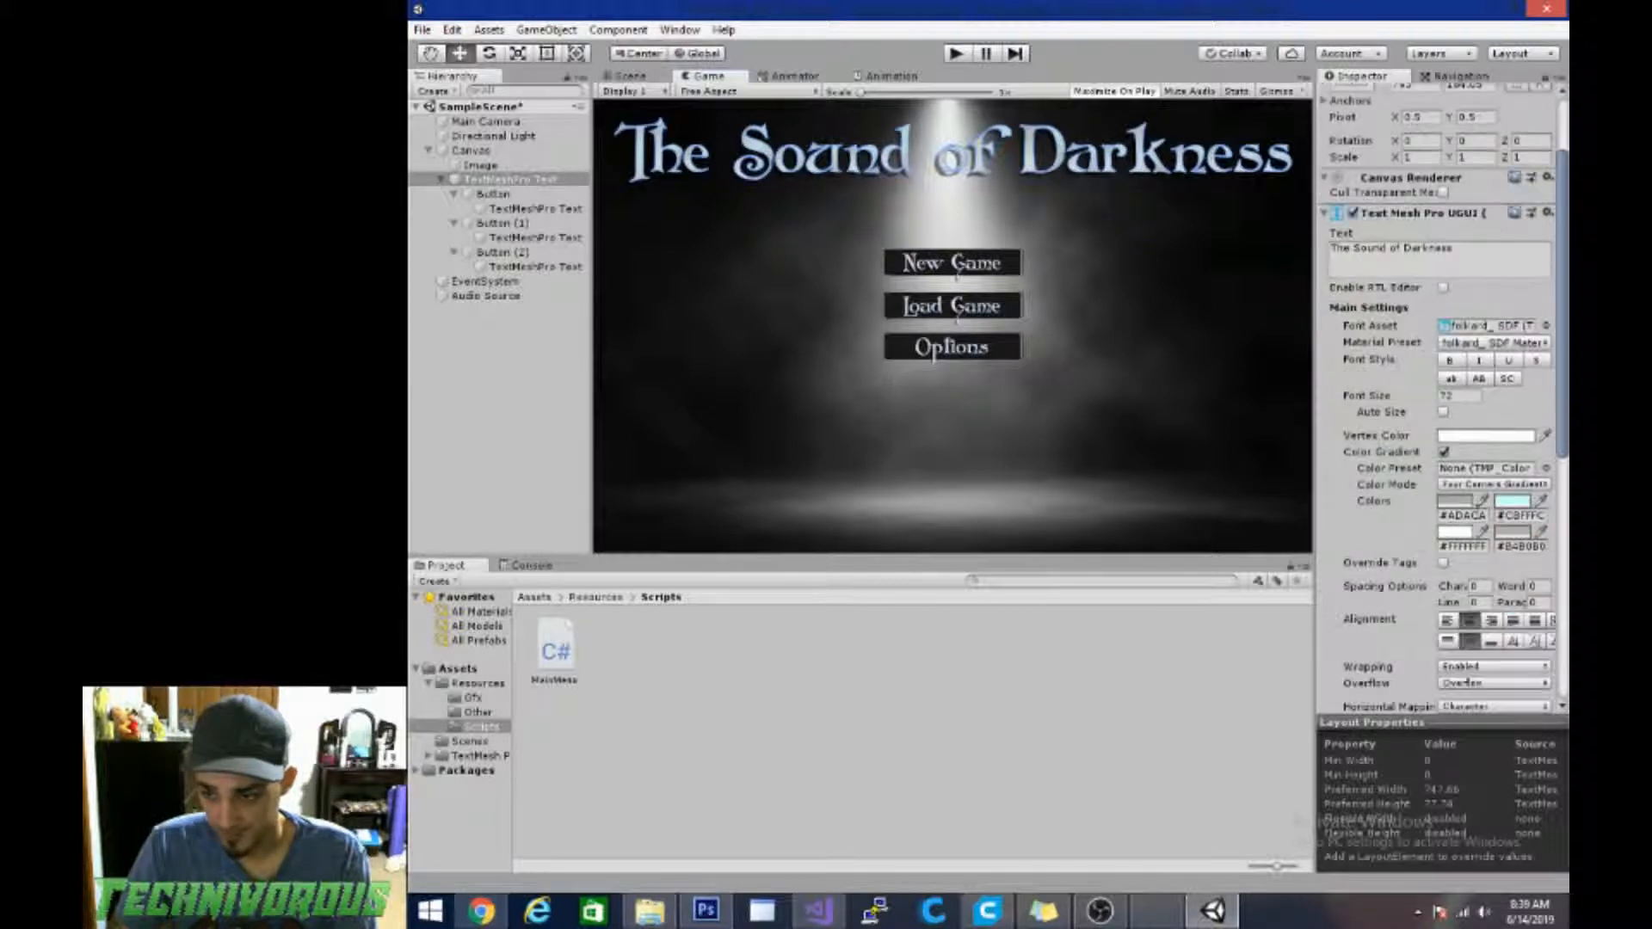
click(1511, 502)
drag(486, 460, 460, 441)
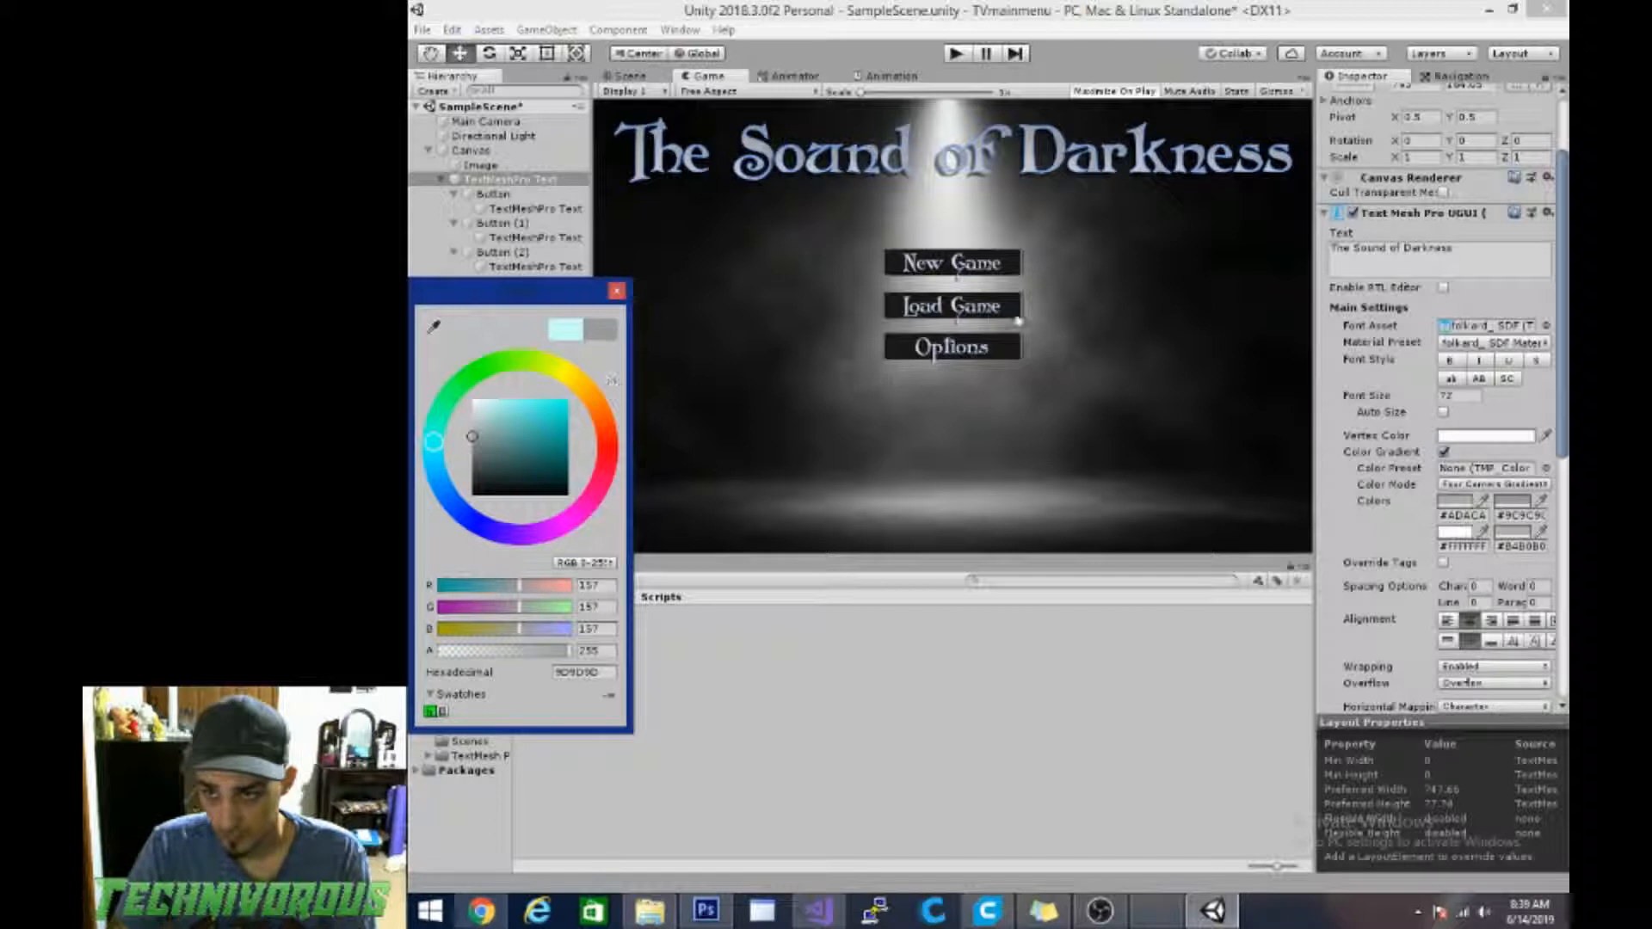
Step: Set the outline color of the title's font material to white (FFFFFF)
drag(1563, 258, 1562, 497)
click(1456, 474)
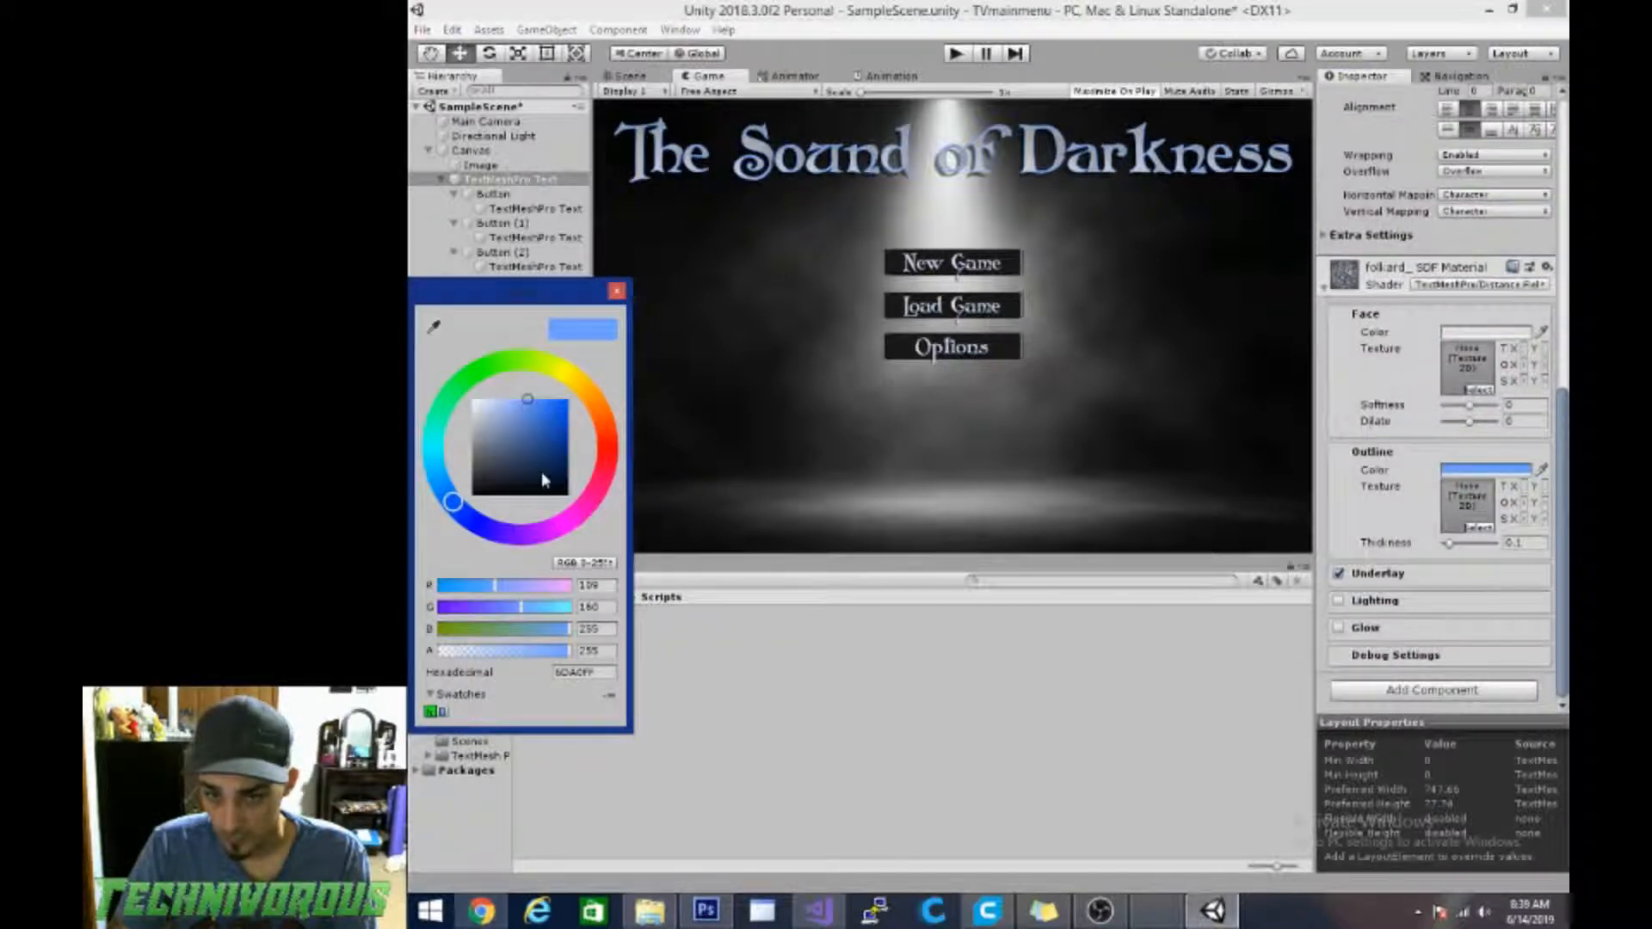
drag(540, 471, 432, 411)
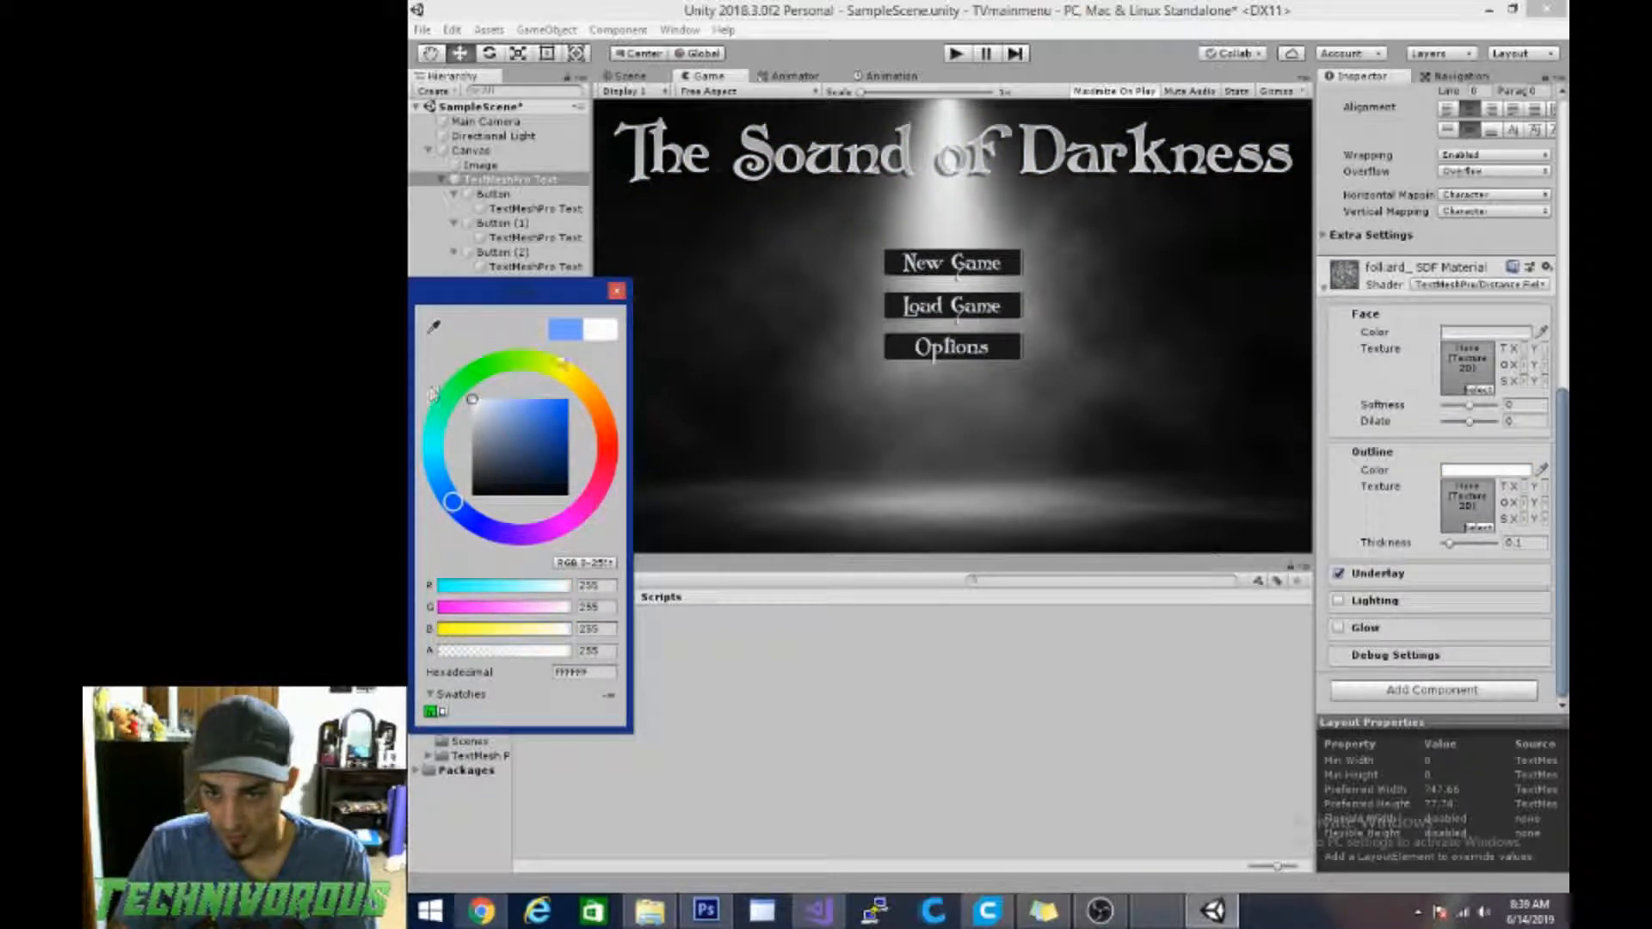
click(1097, 430)
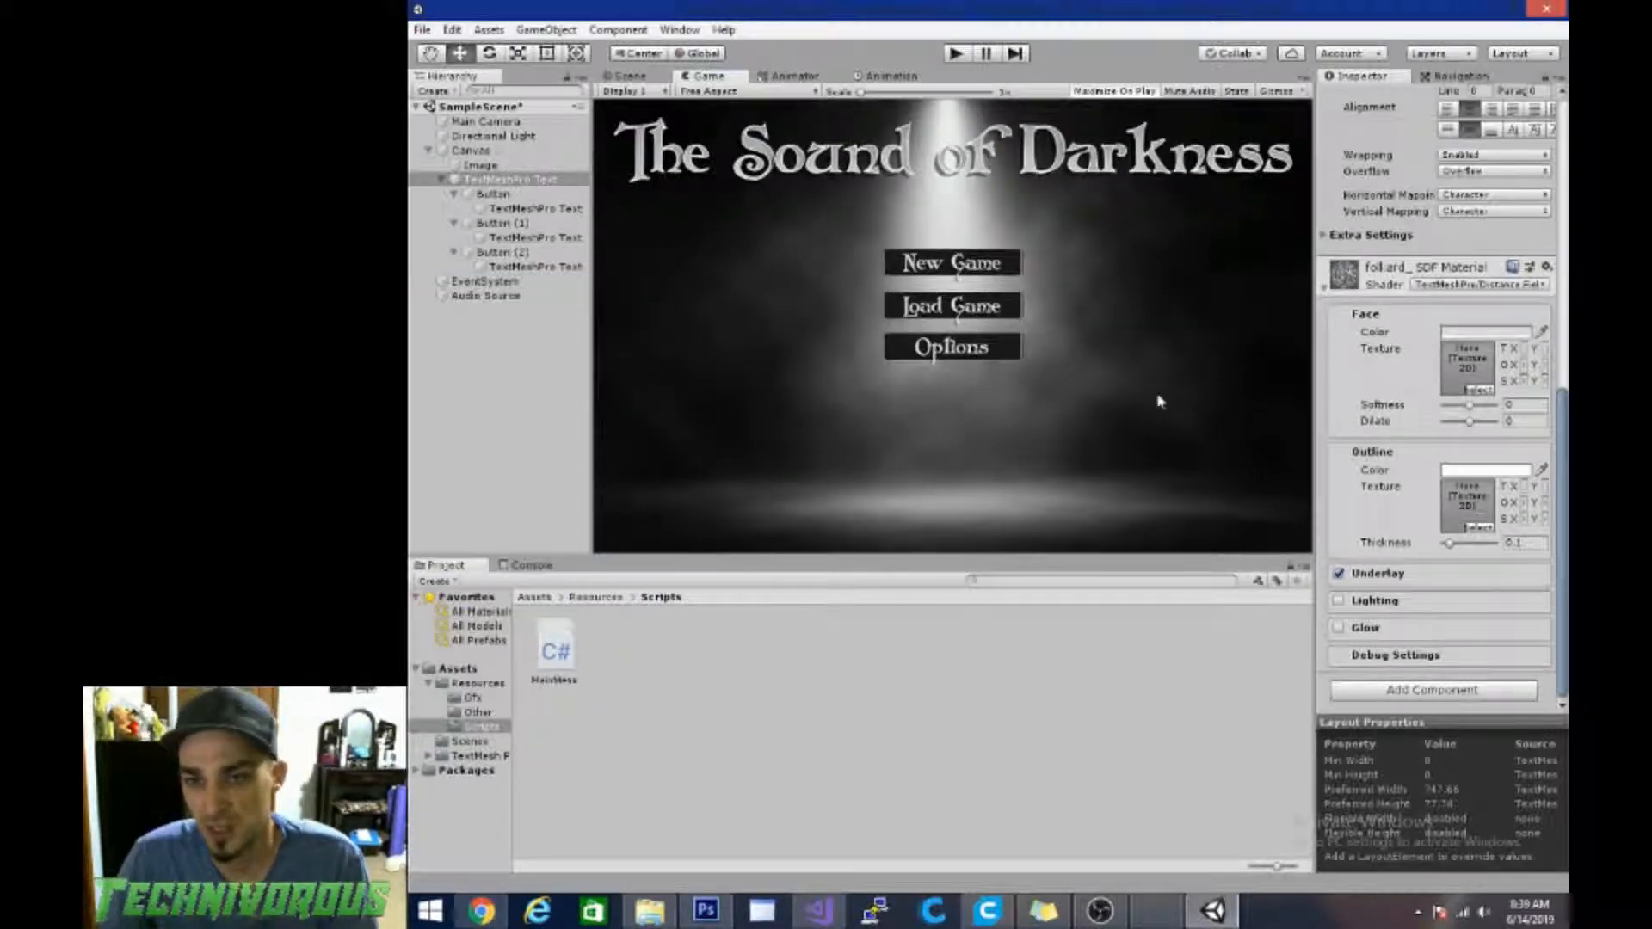
Step: Darken the face color of the title's font material to gray A2A2A2
scroll(1479, 495, up, 3)
click(1473, 551)
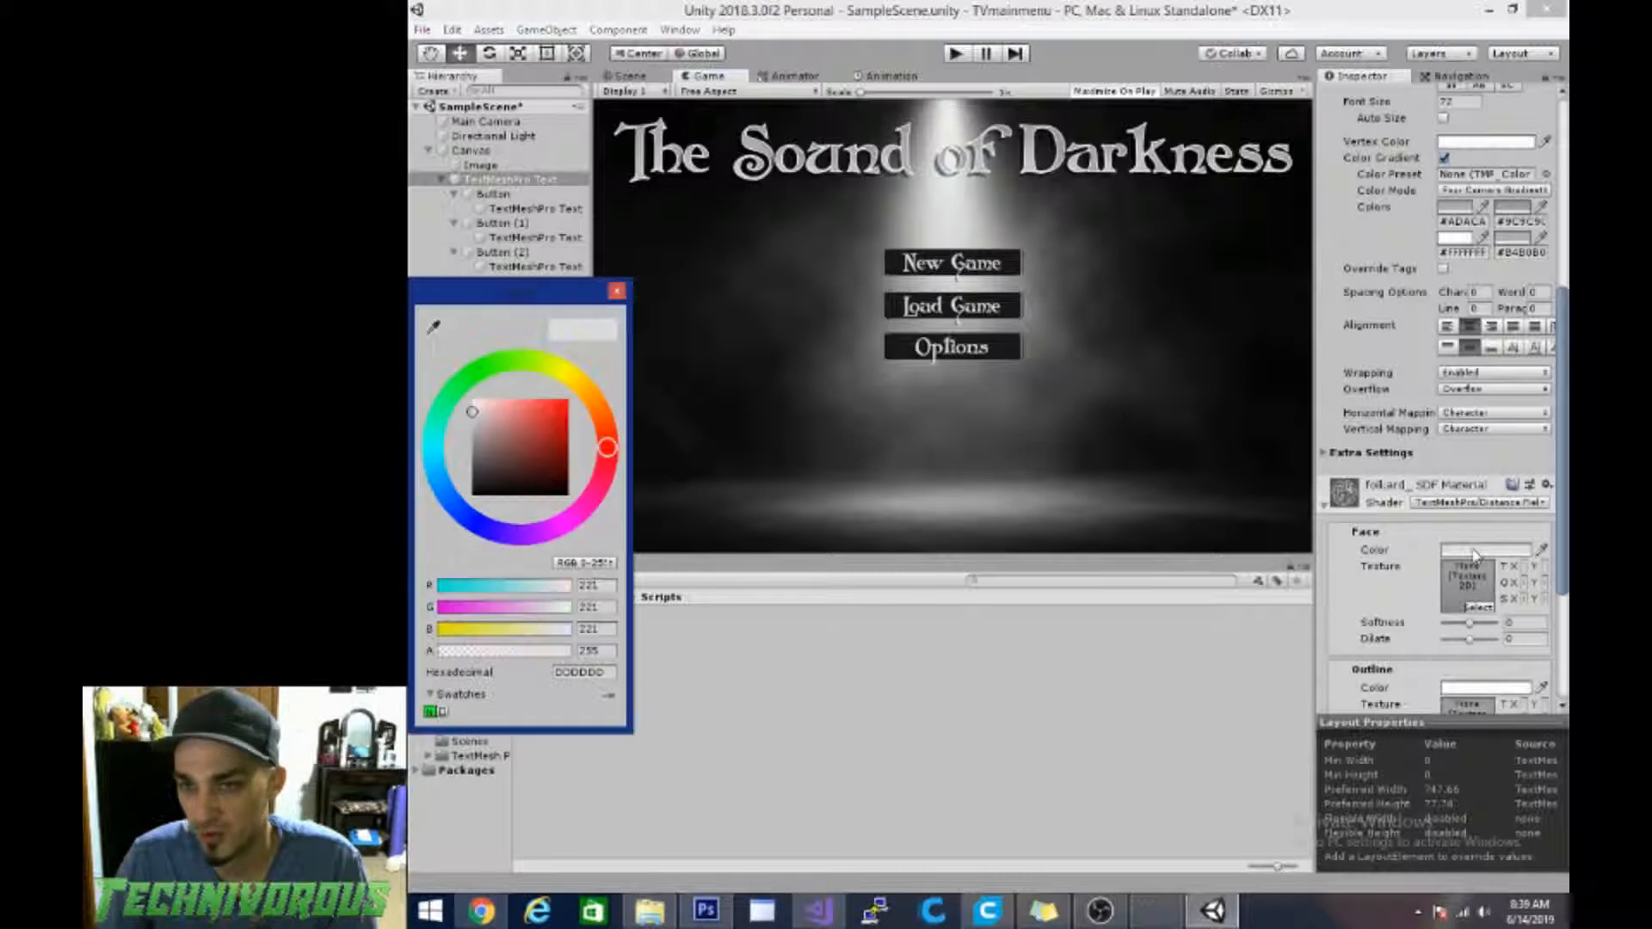
drag(492, 437, 468, 436)
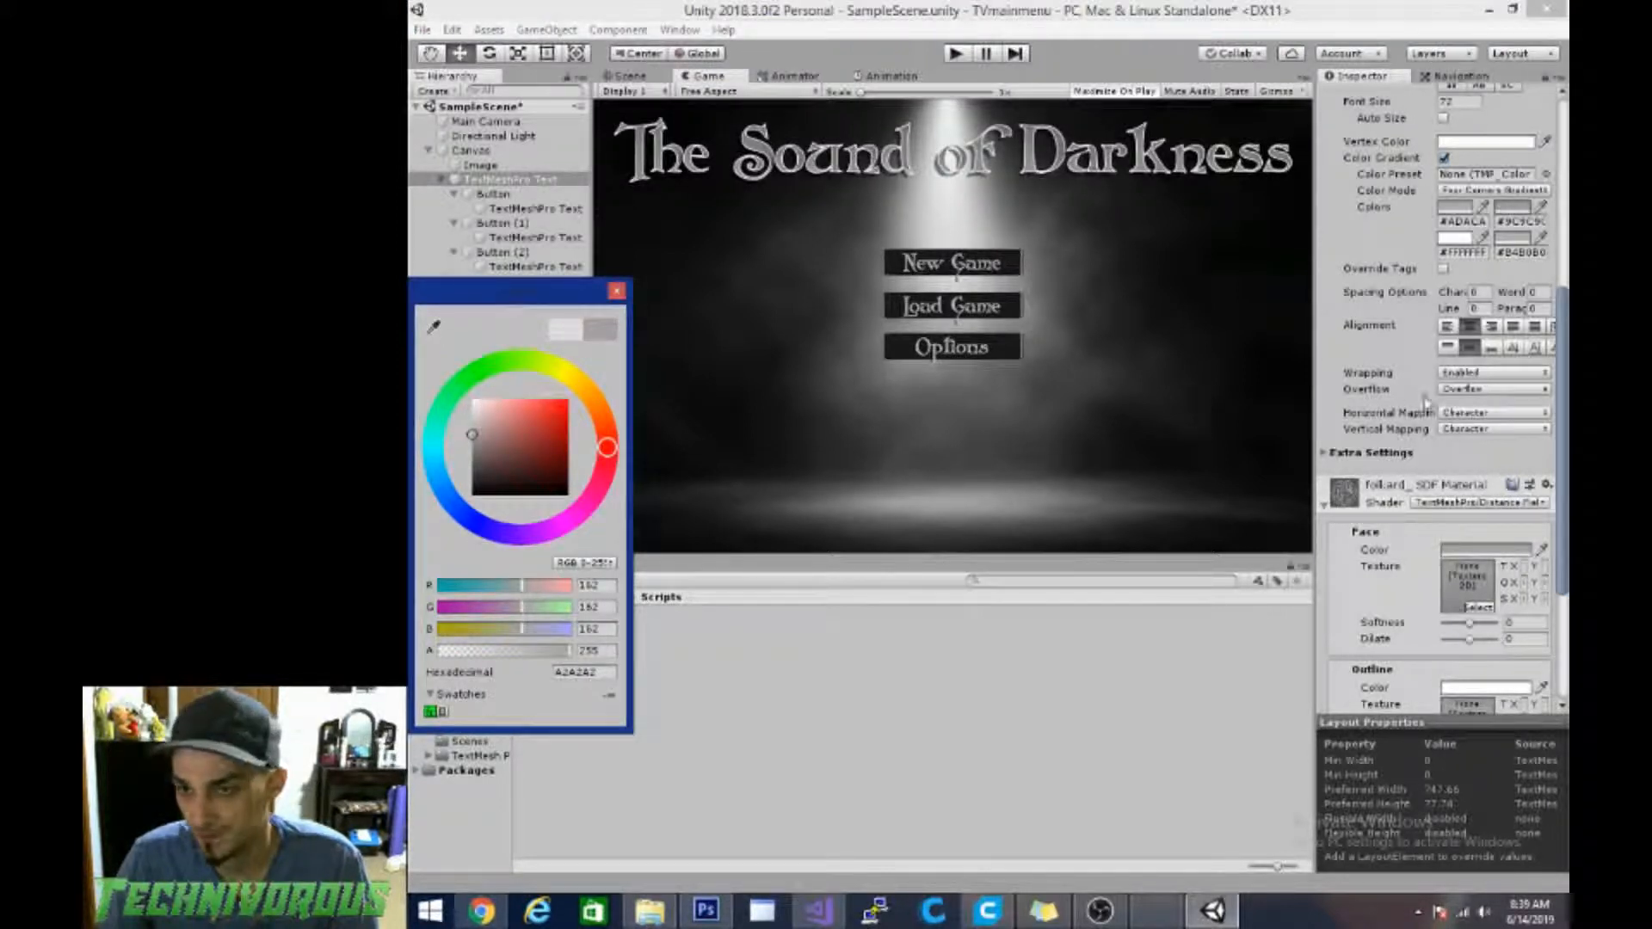
click(1425, 403)
Step: Try outline thicknesses of 0.05 and 0.08 on the title's font material, and settle on 0.06
scroll(1480, 482, down, 5)
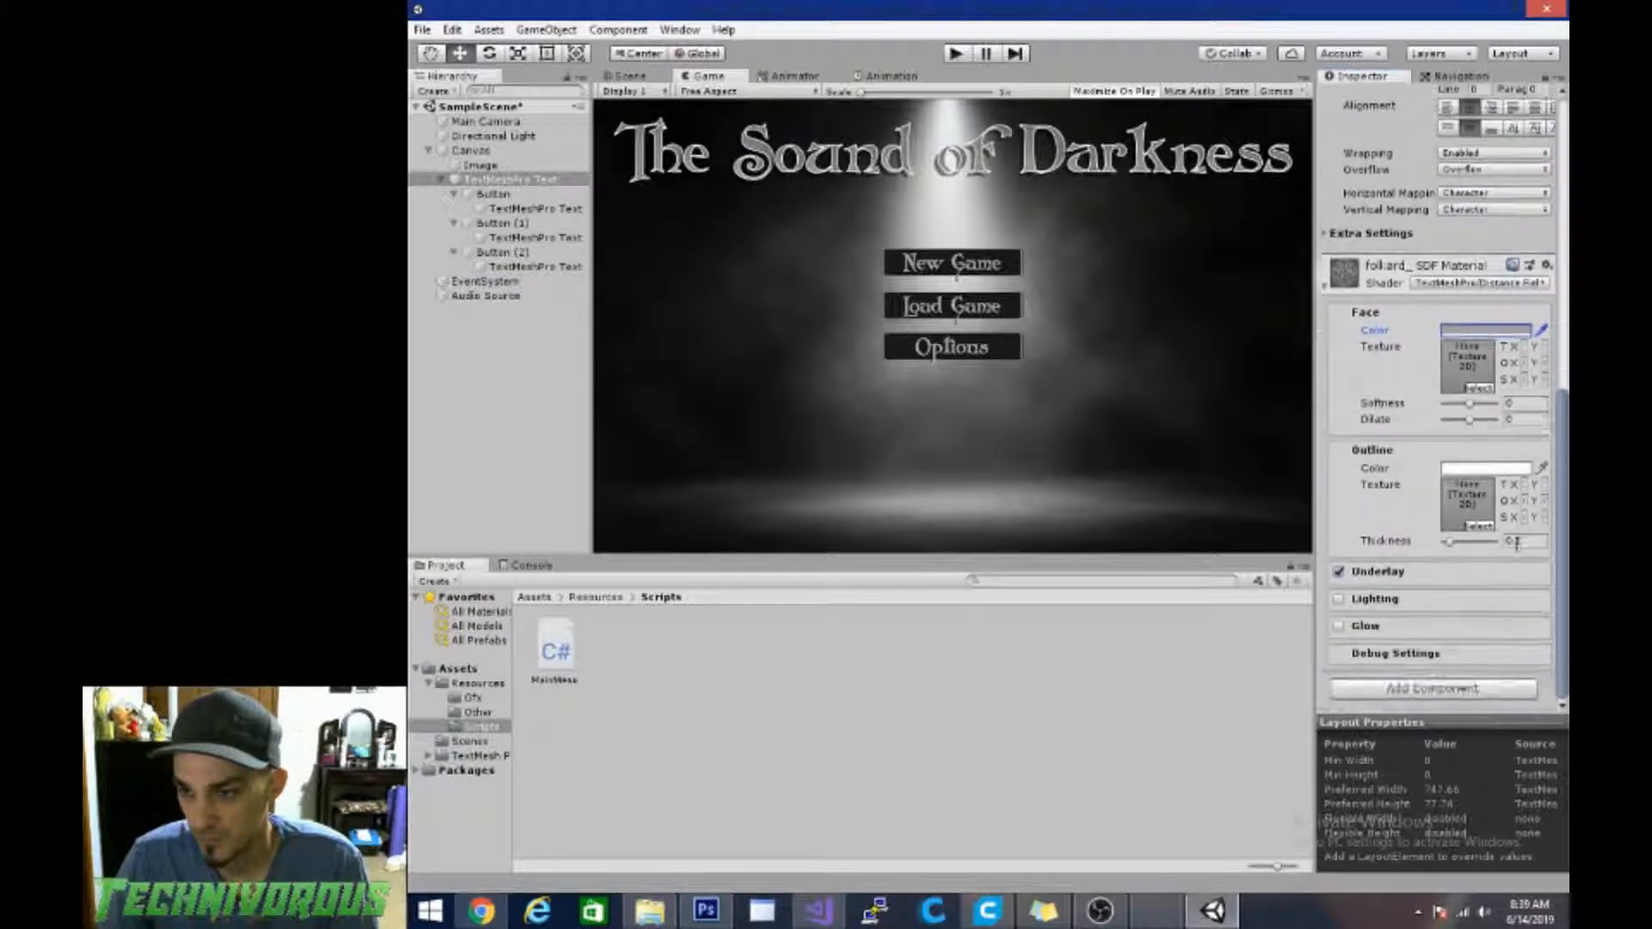
drag(1531, 542, 1432, 541)
text(.)
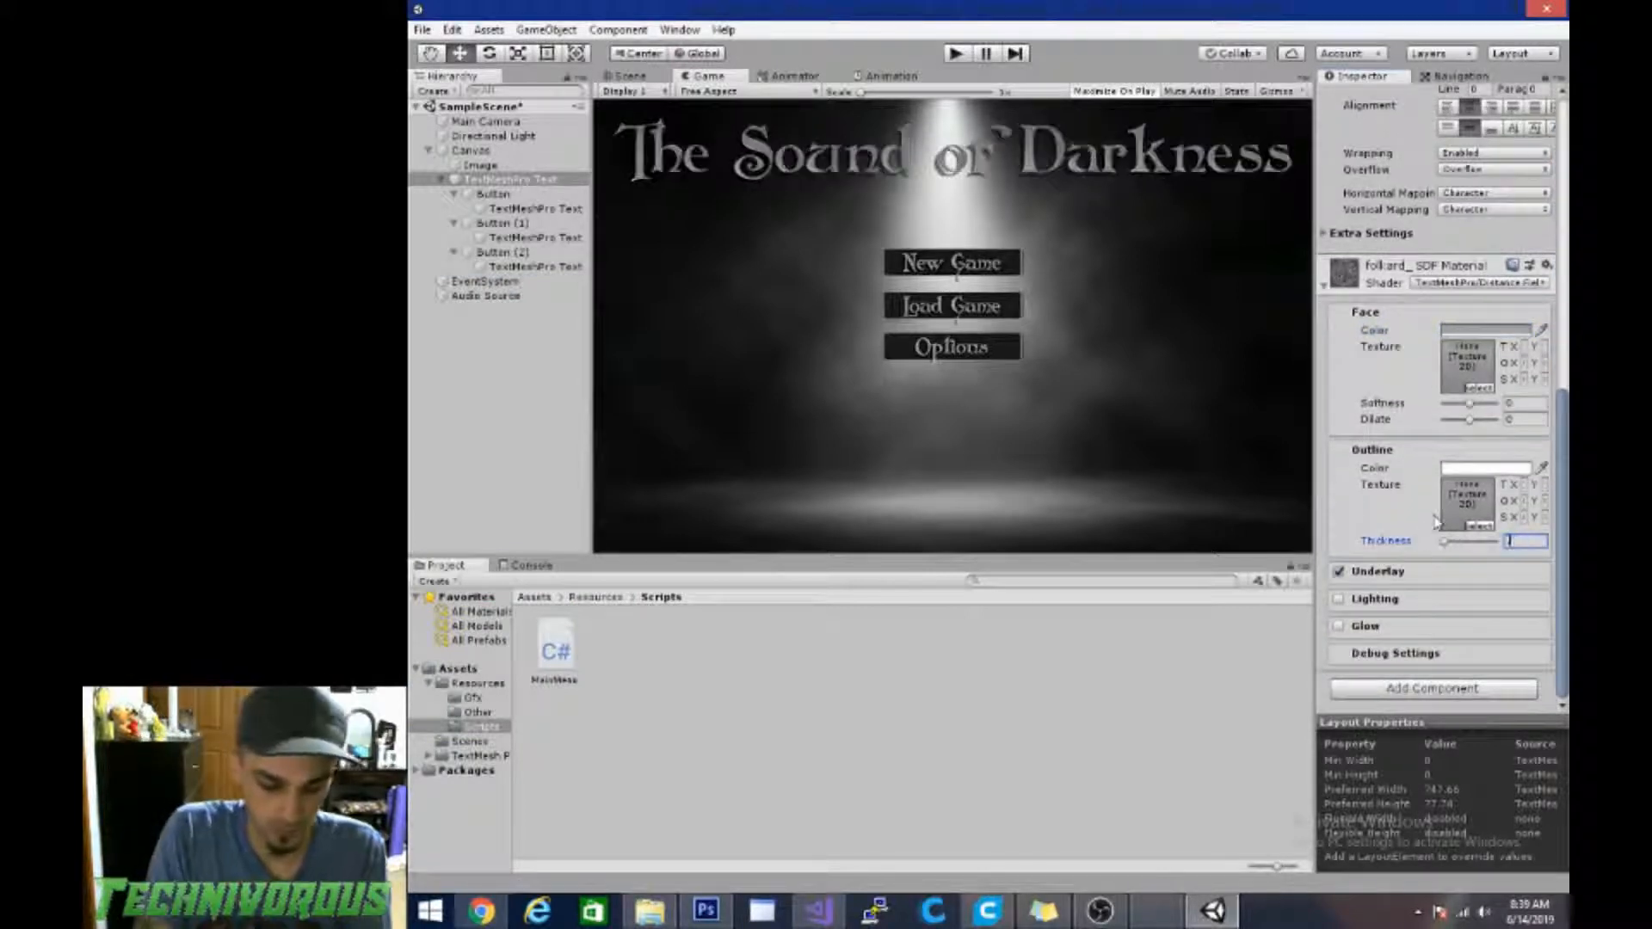
text(05)
key(Return)
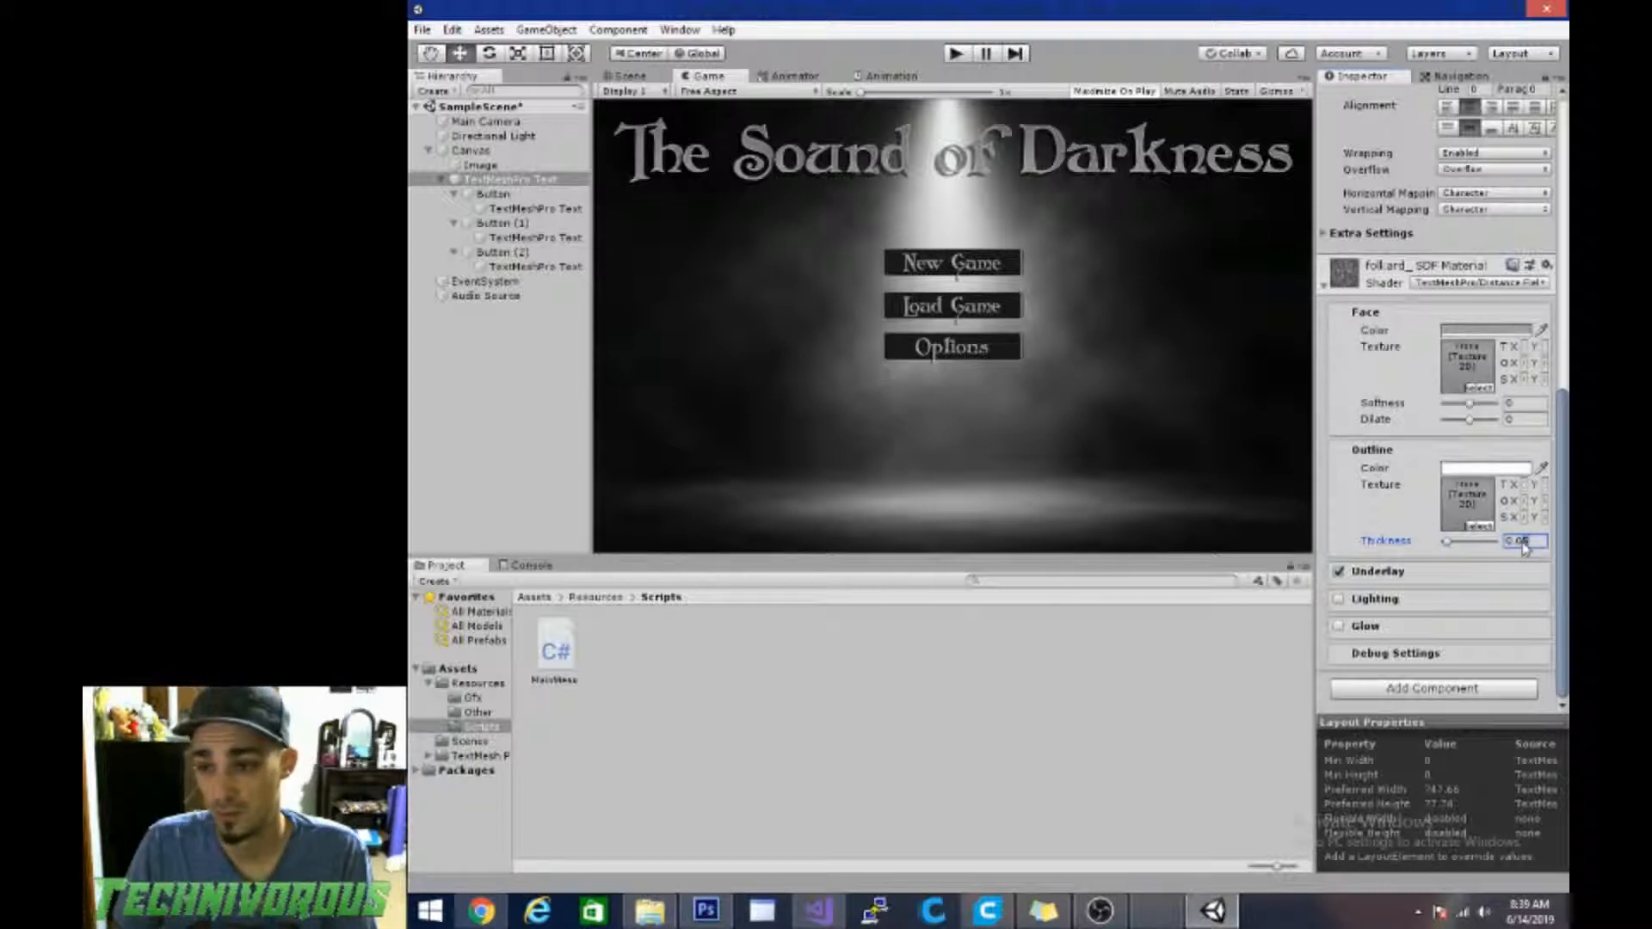
text(8)
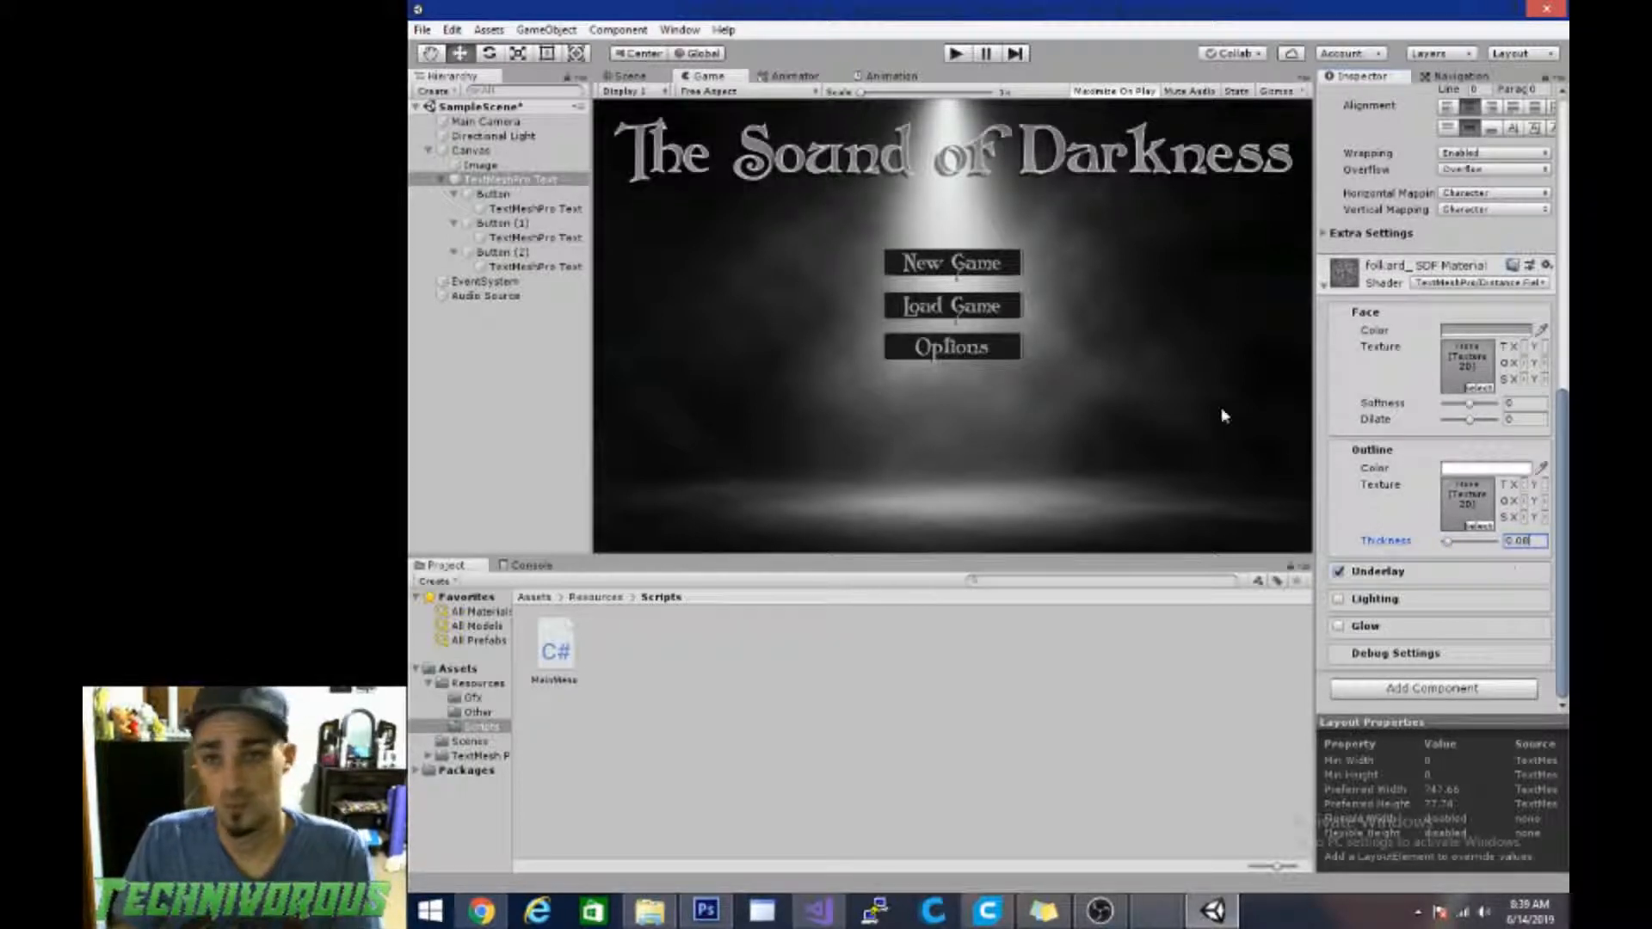
key(BackSpace)
text(6)
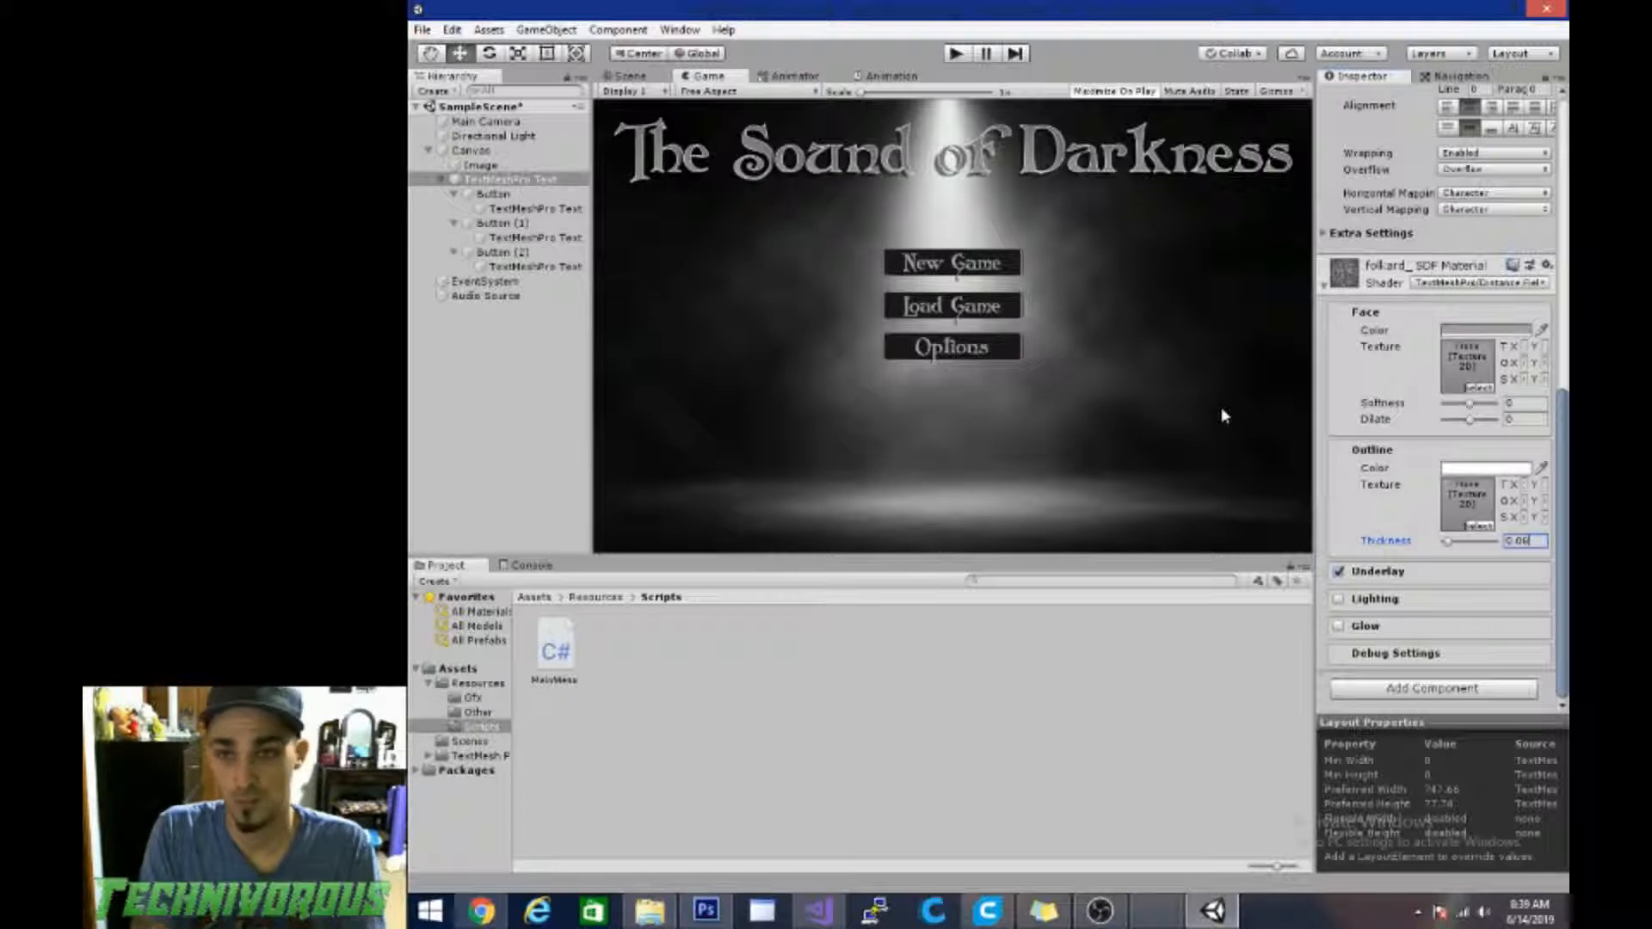
click(1224, 416)
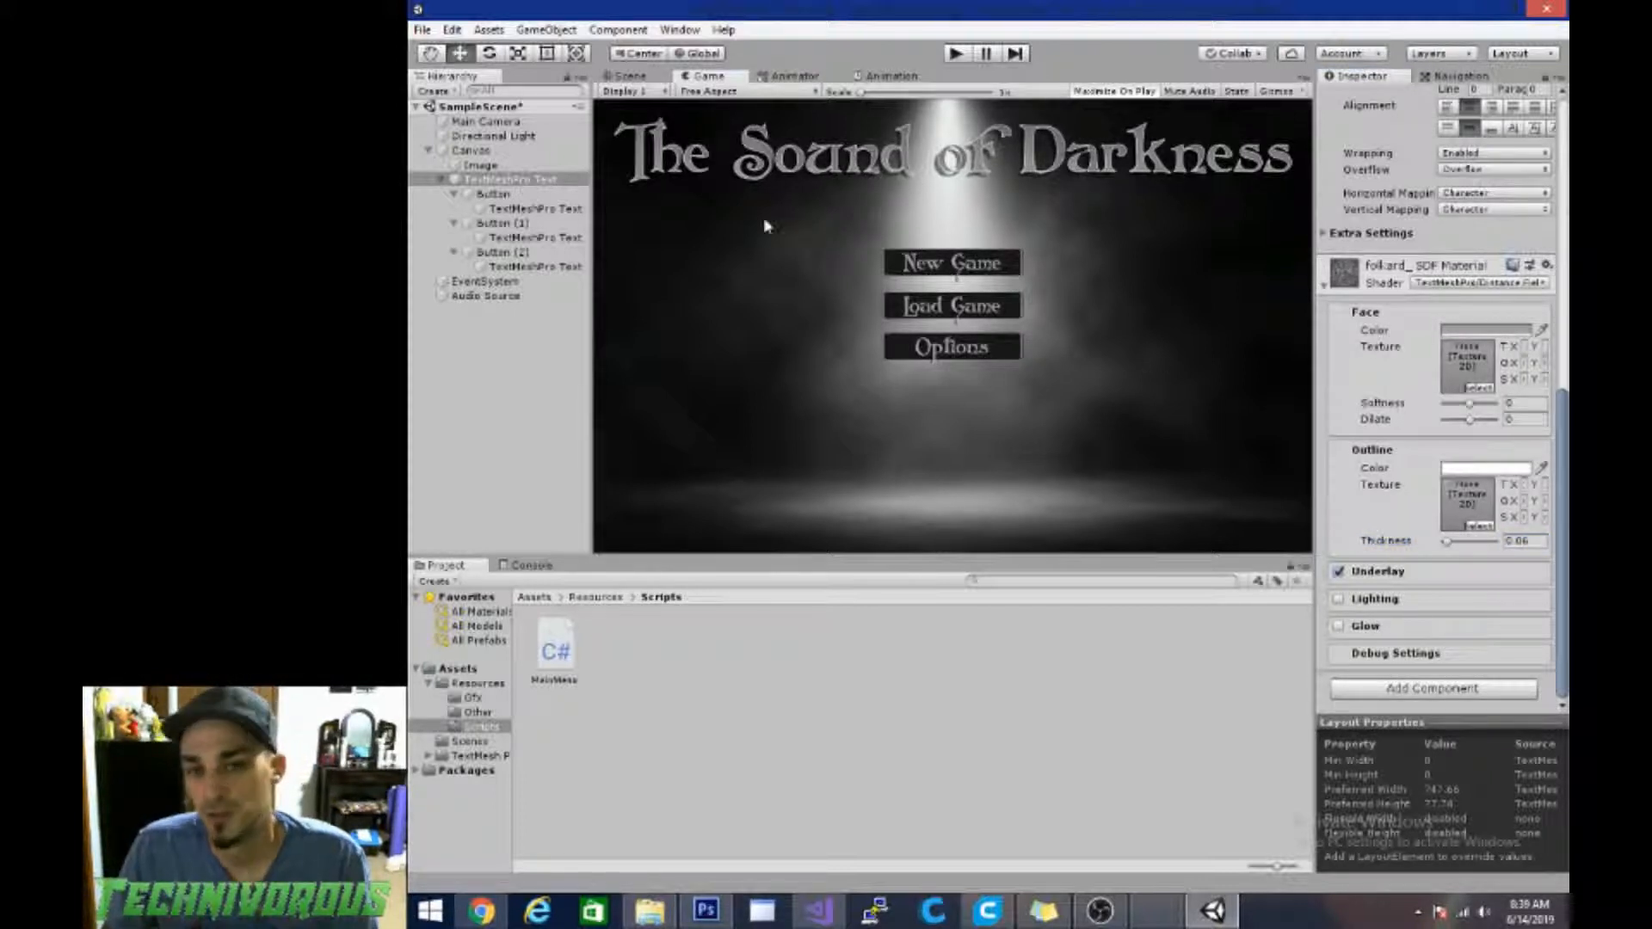
Step: Switch to Visual Studio and delete the default Start and Update methods with their comments from the MainMenu class
click(819, 910)
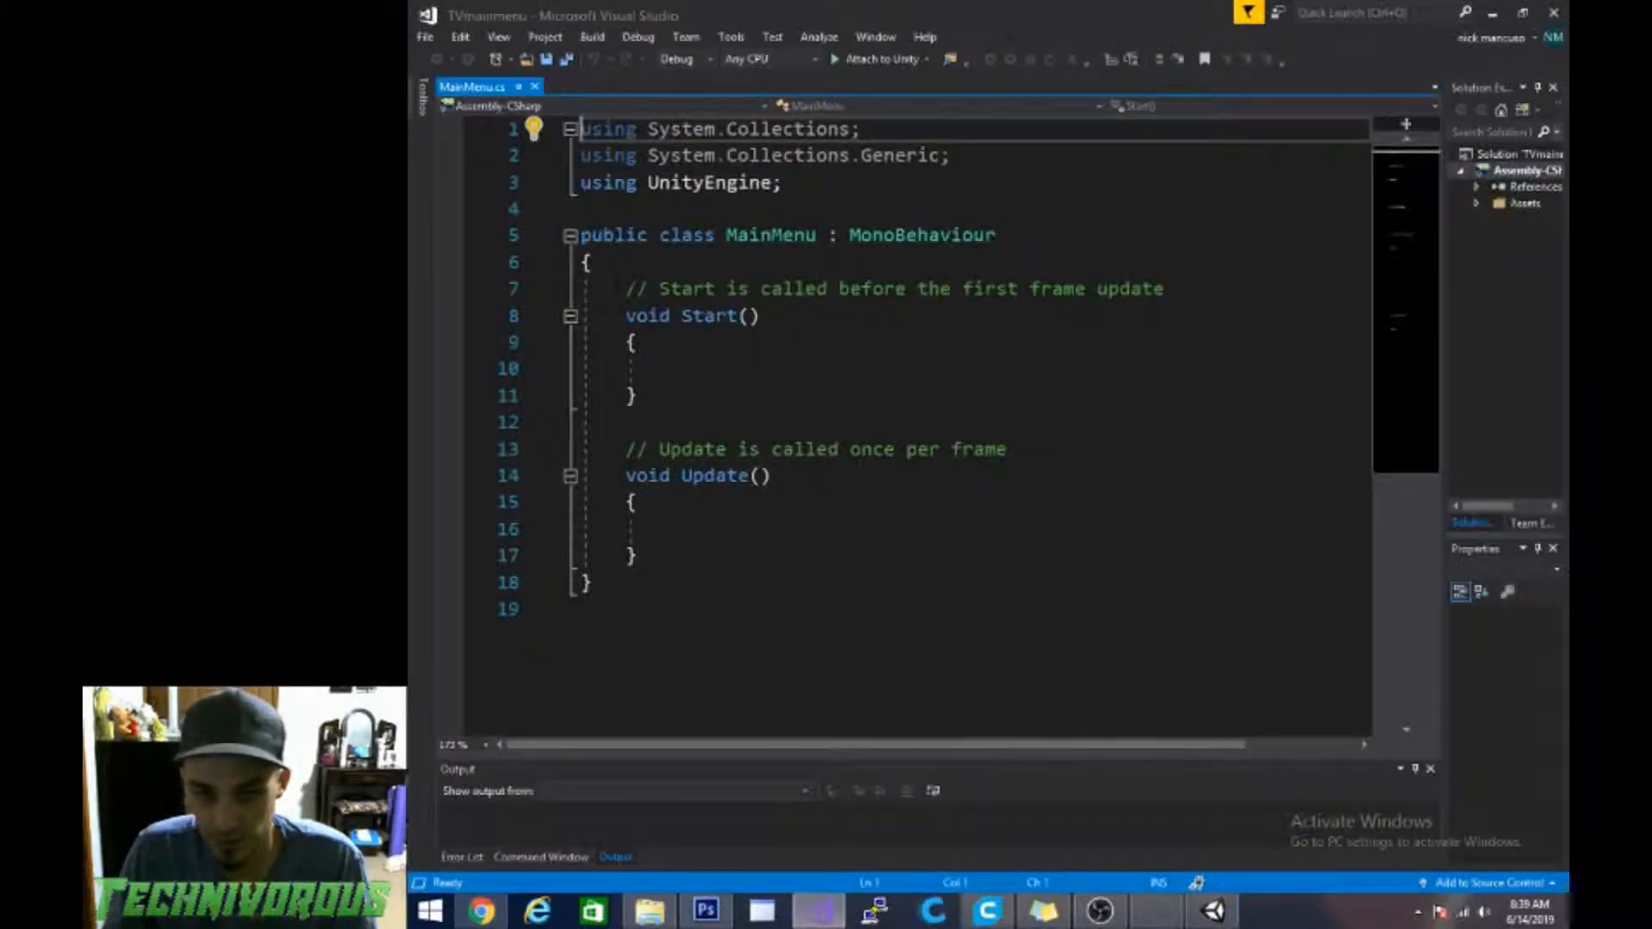
click(614, 289)
drag(614, 288, 635, 555)
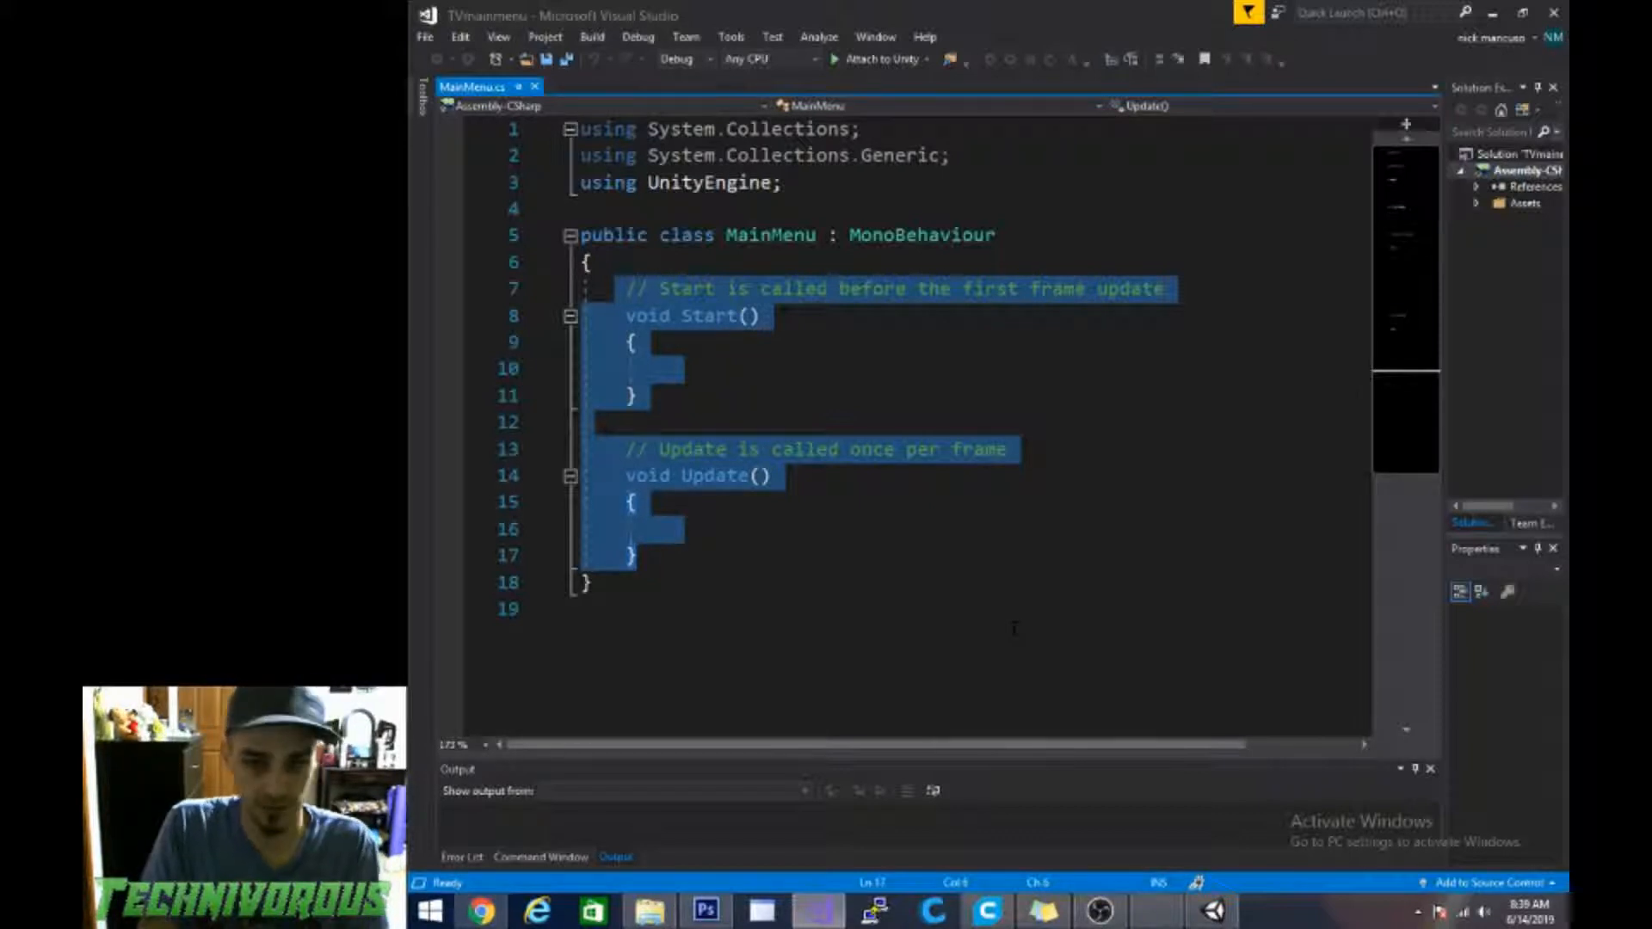
key(Delete)
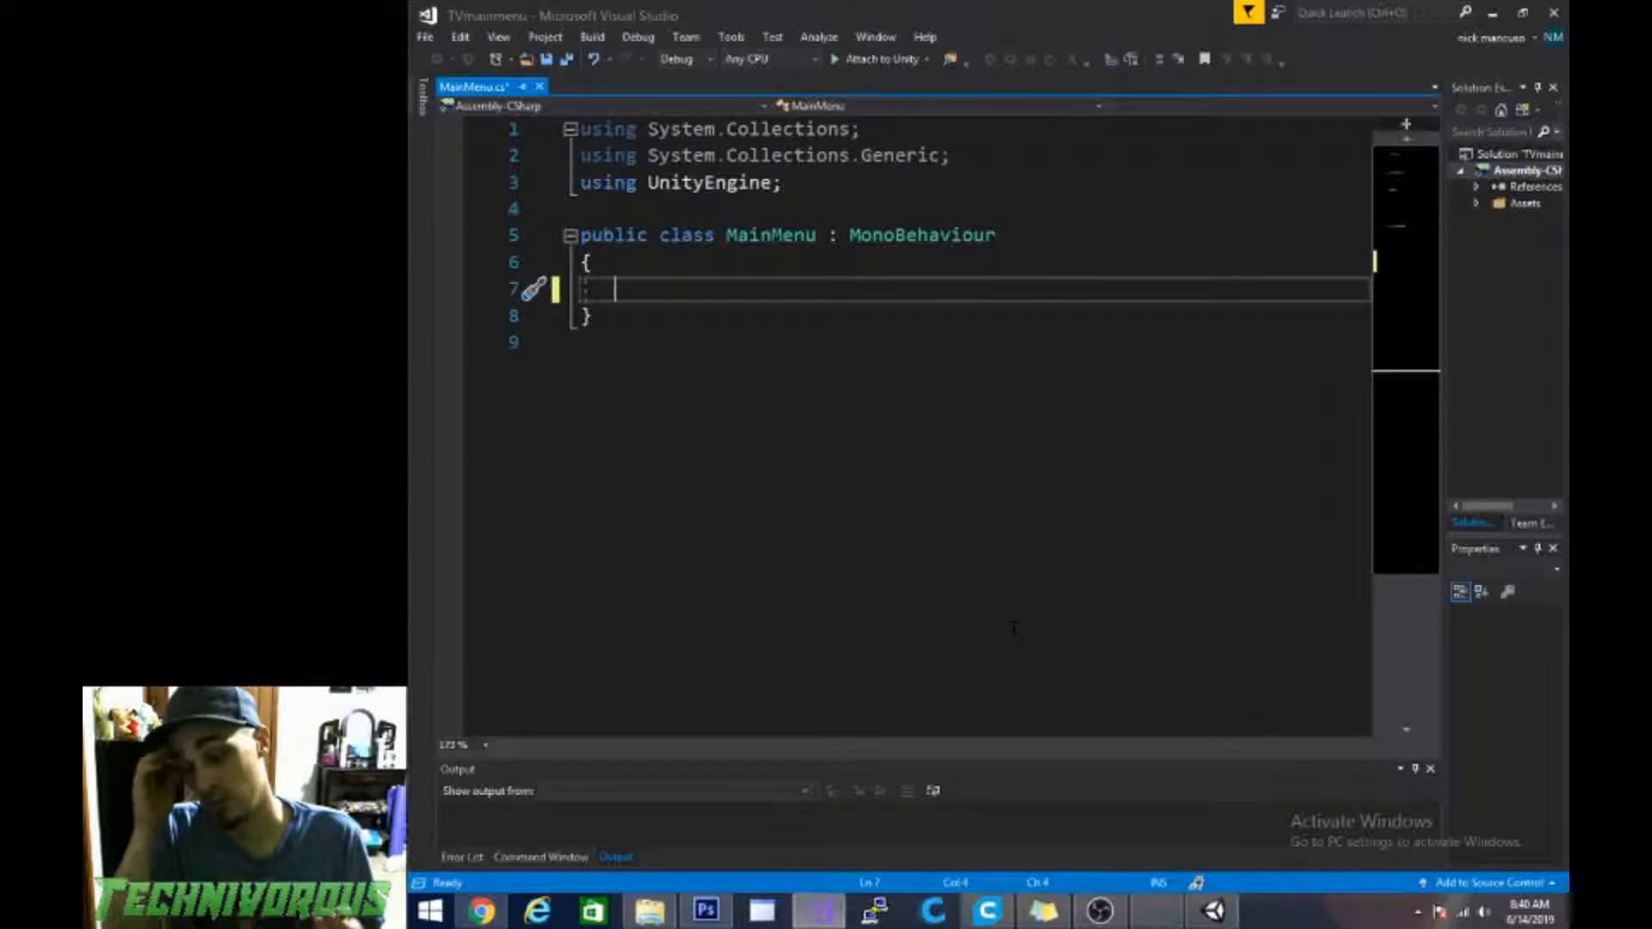
Step: Add the directive "using UnityEngine.SceneManagement;" below the "using UnityEngine;" line
click(867, 183)
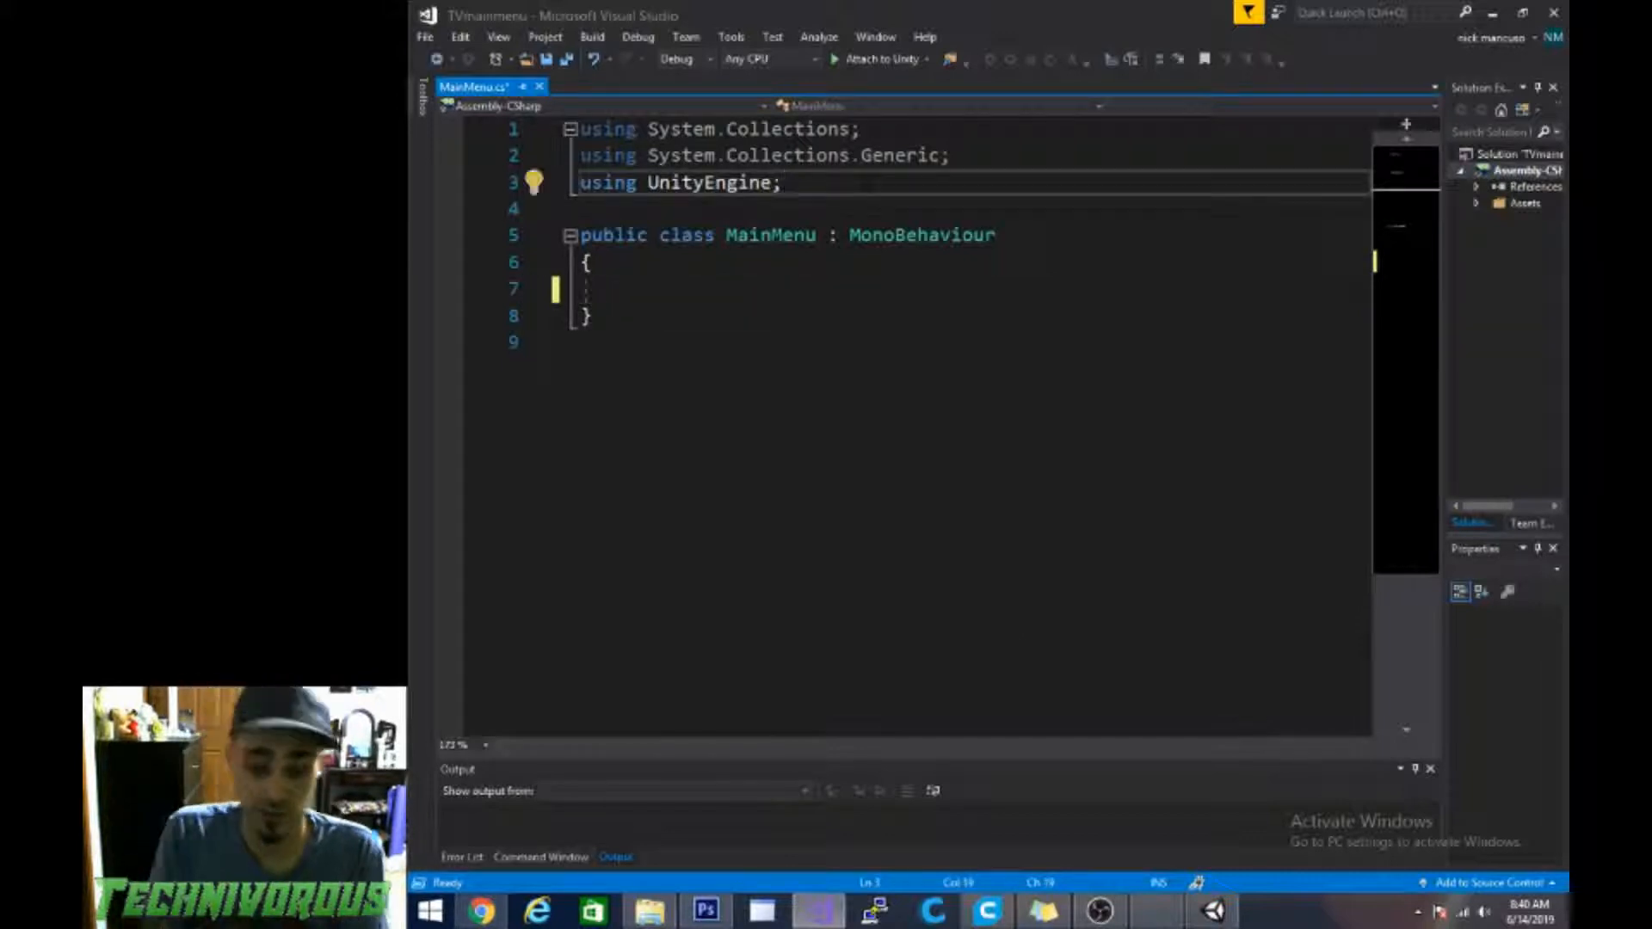
key(Return)
text(u)
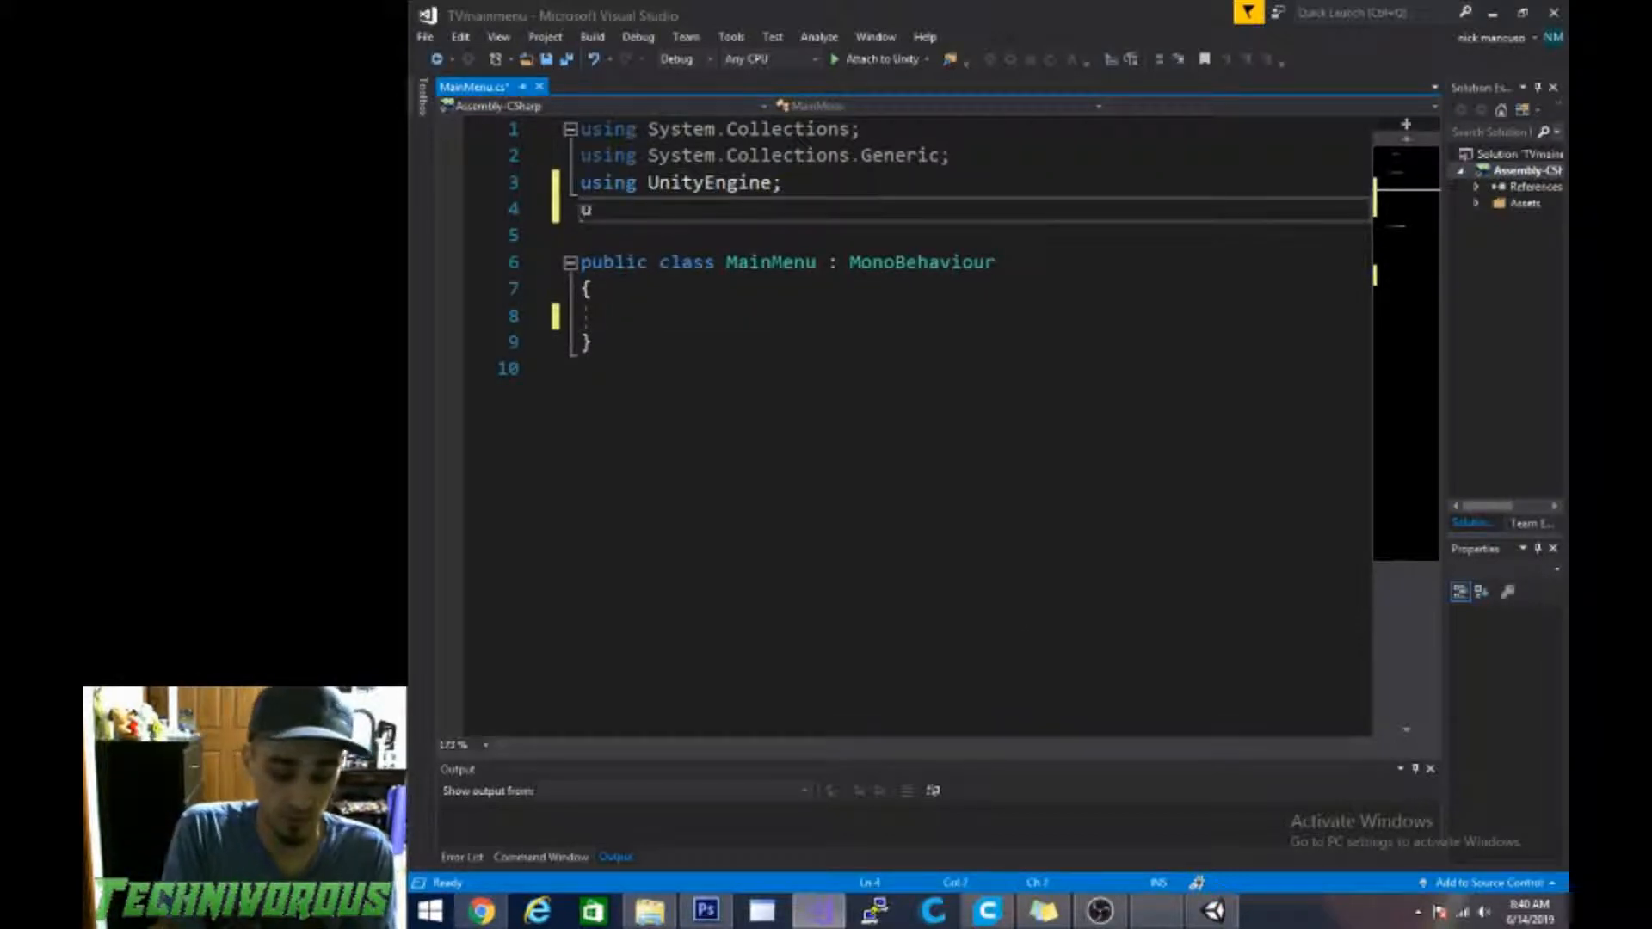
text(sing UnityEn)
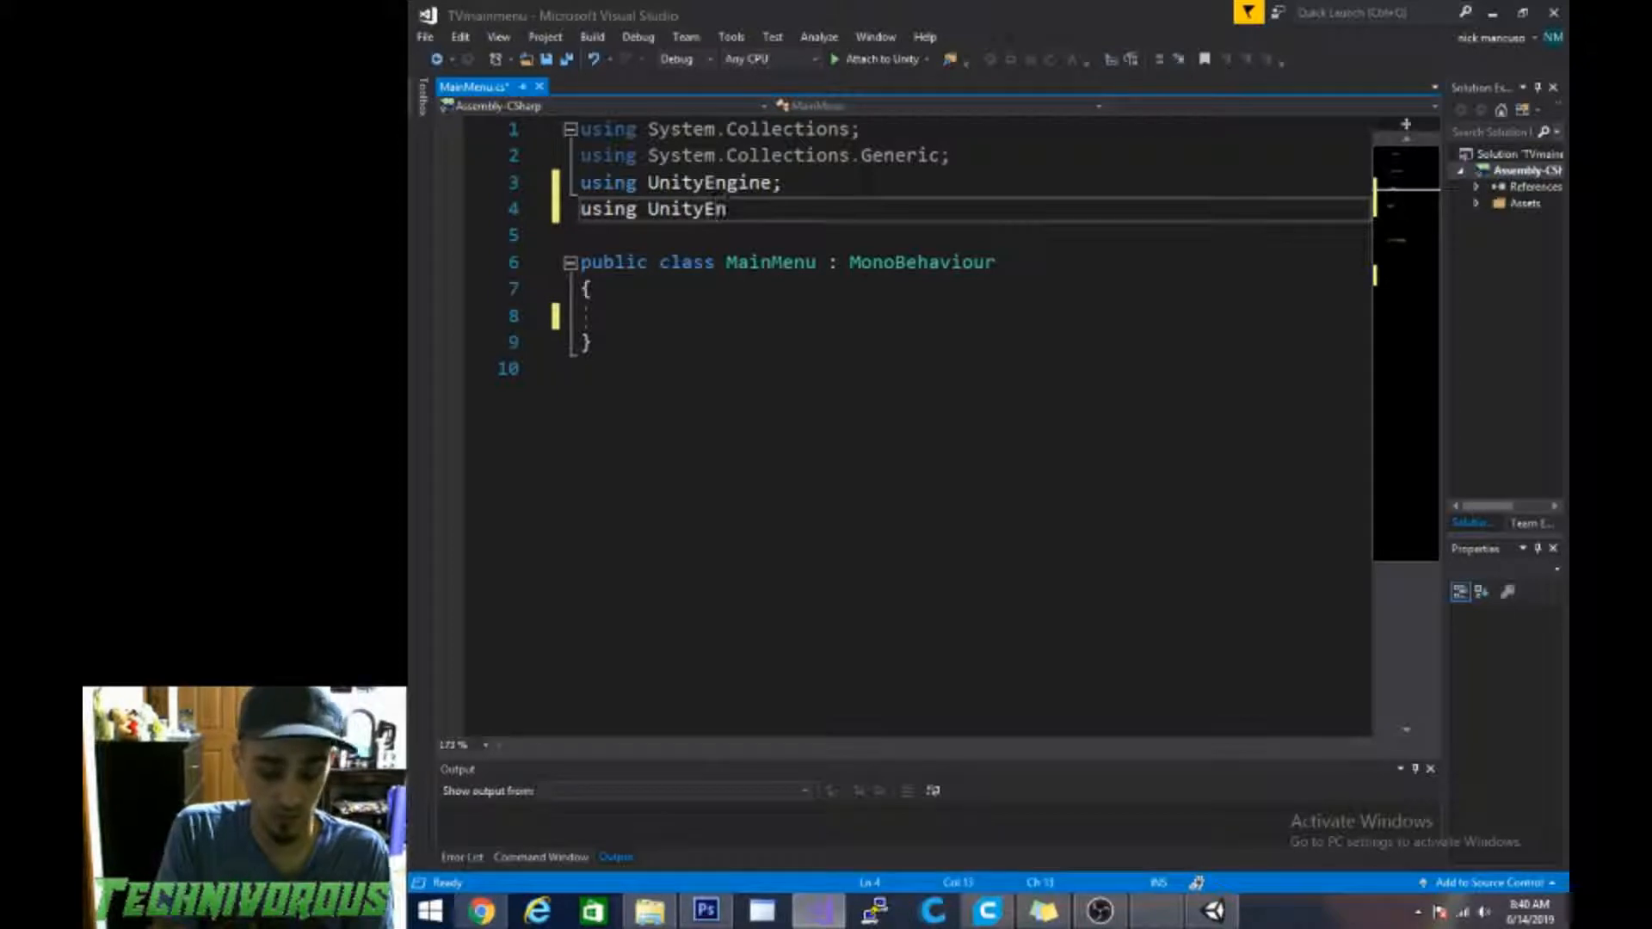
text(gine.Sc)
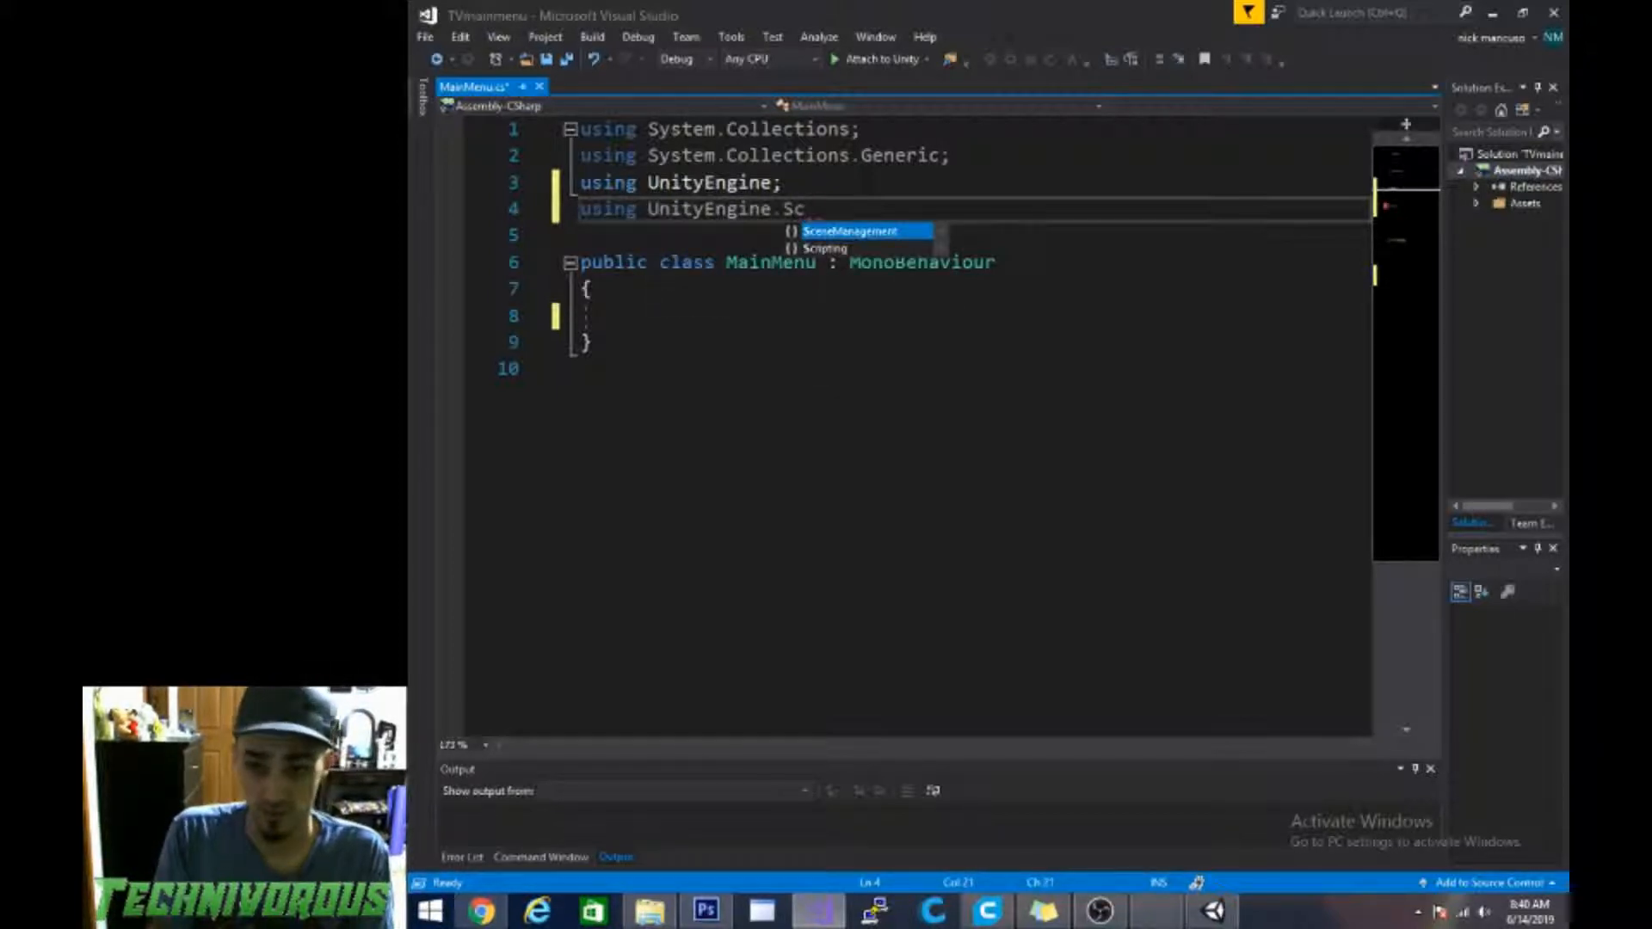
key(Tab)
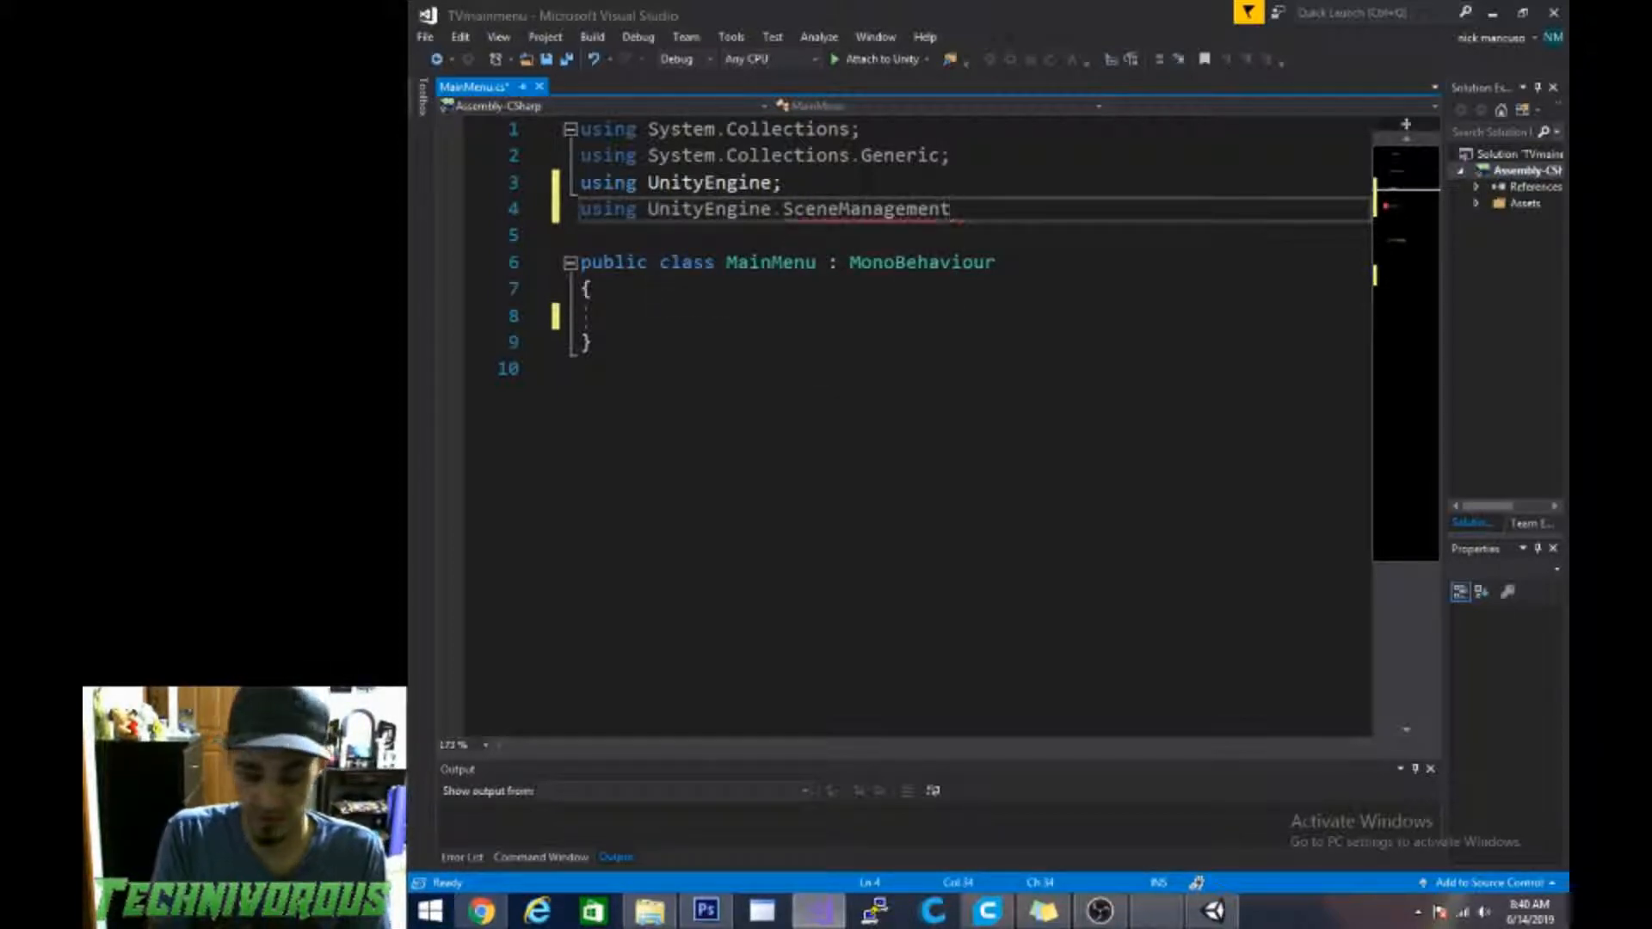
text(;)
Step: Declare a public void method newGame() with an empty body inside the MainMenu class
click(614, 316)
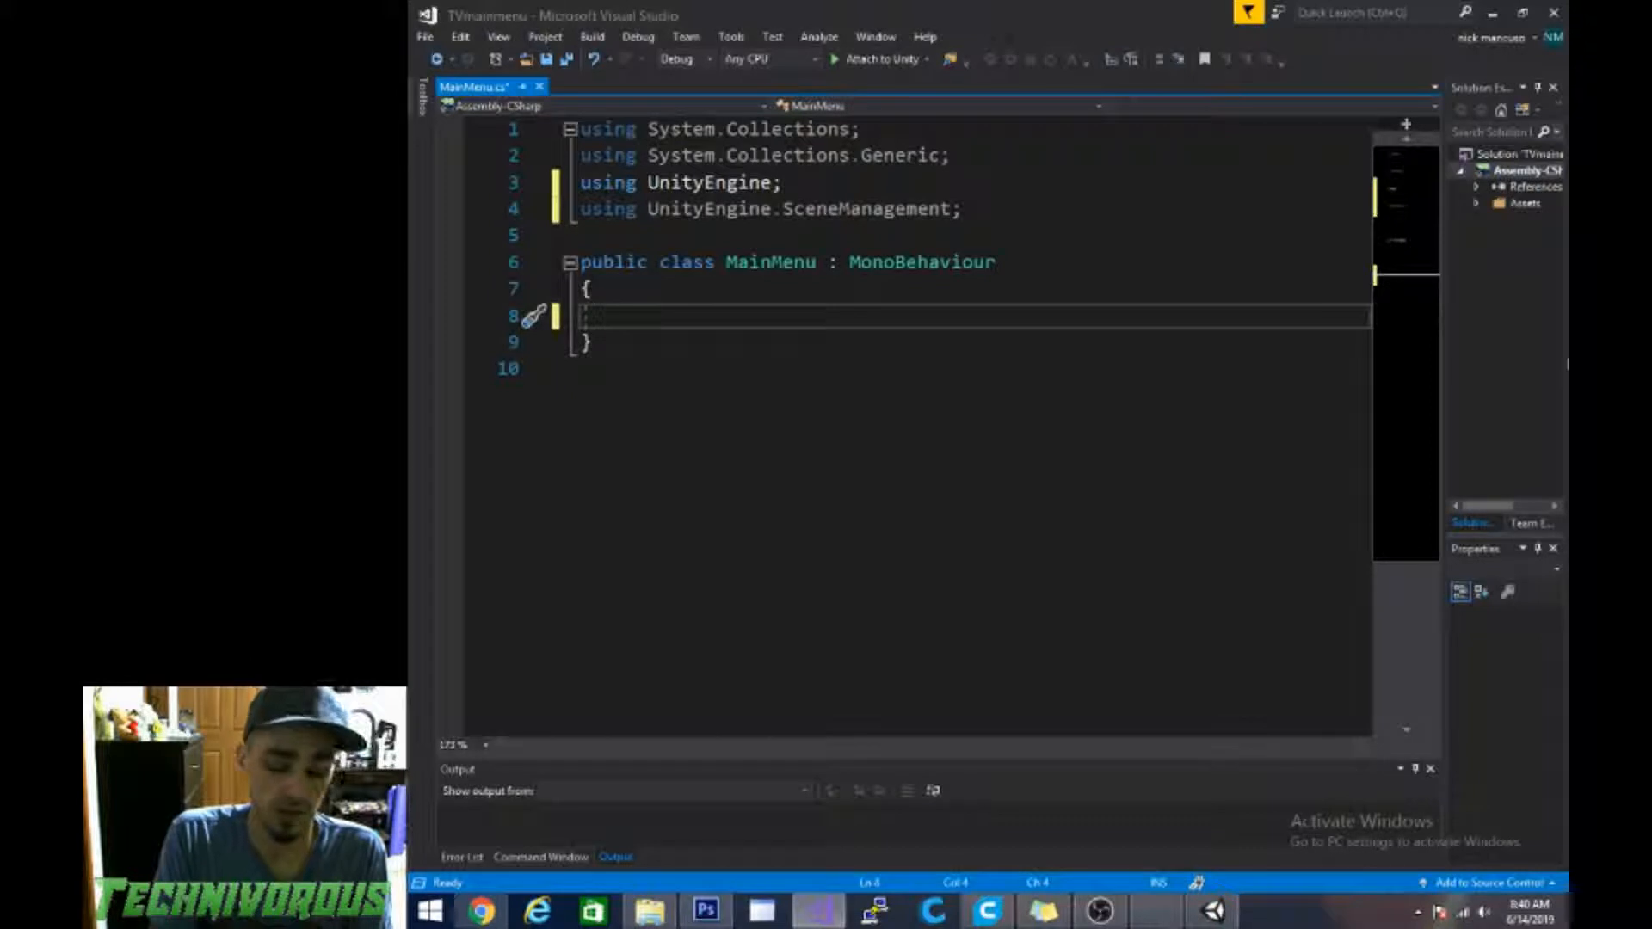
text(public void loa)
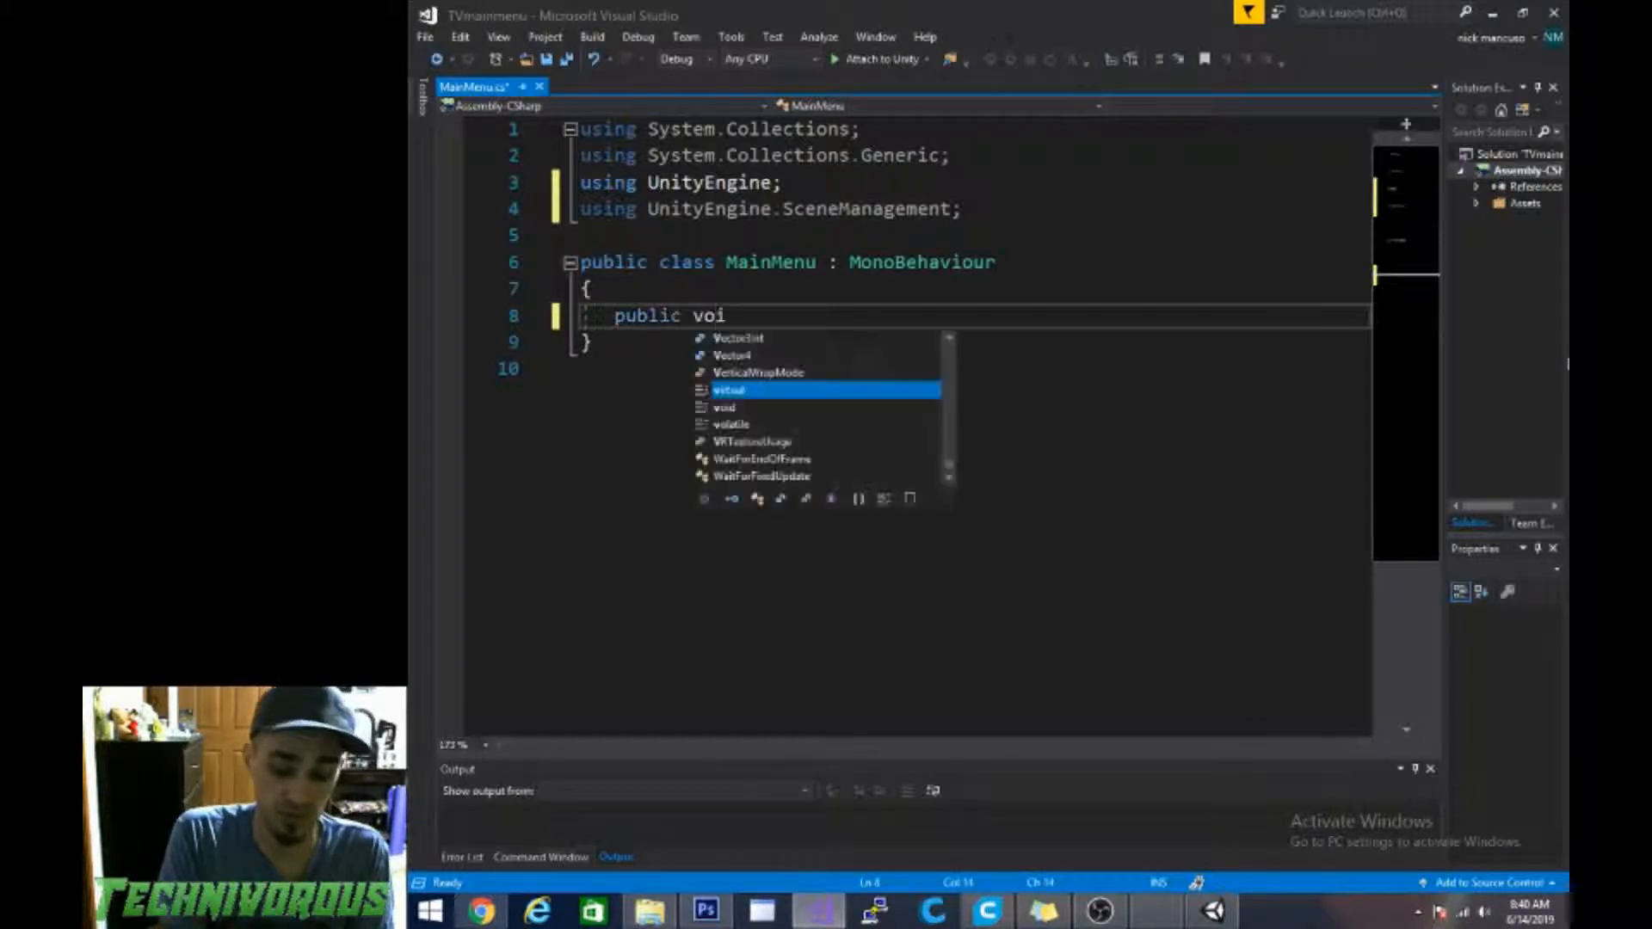
key(BackSpace)
key(BackSpace)
key(BackSpace)
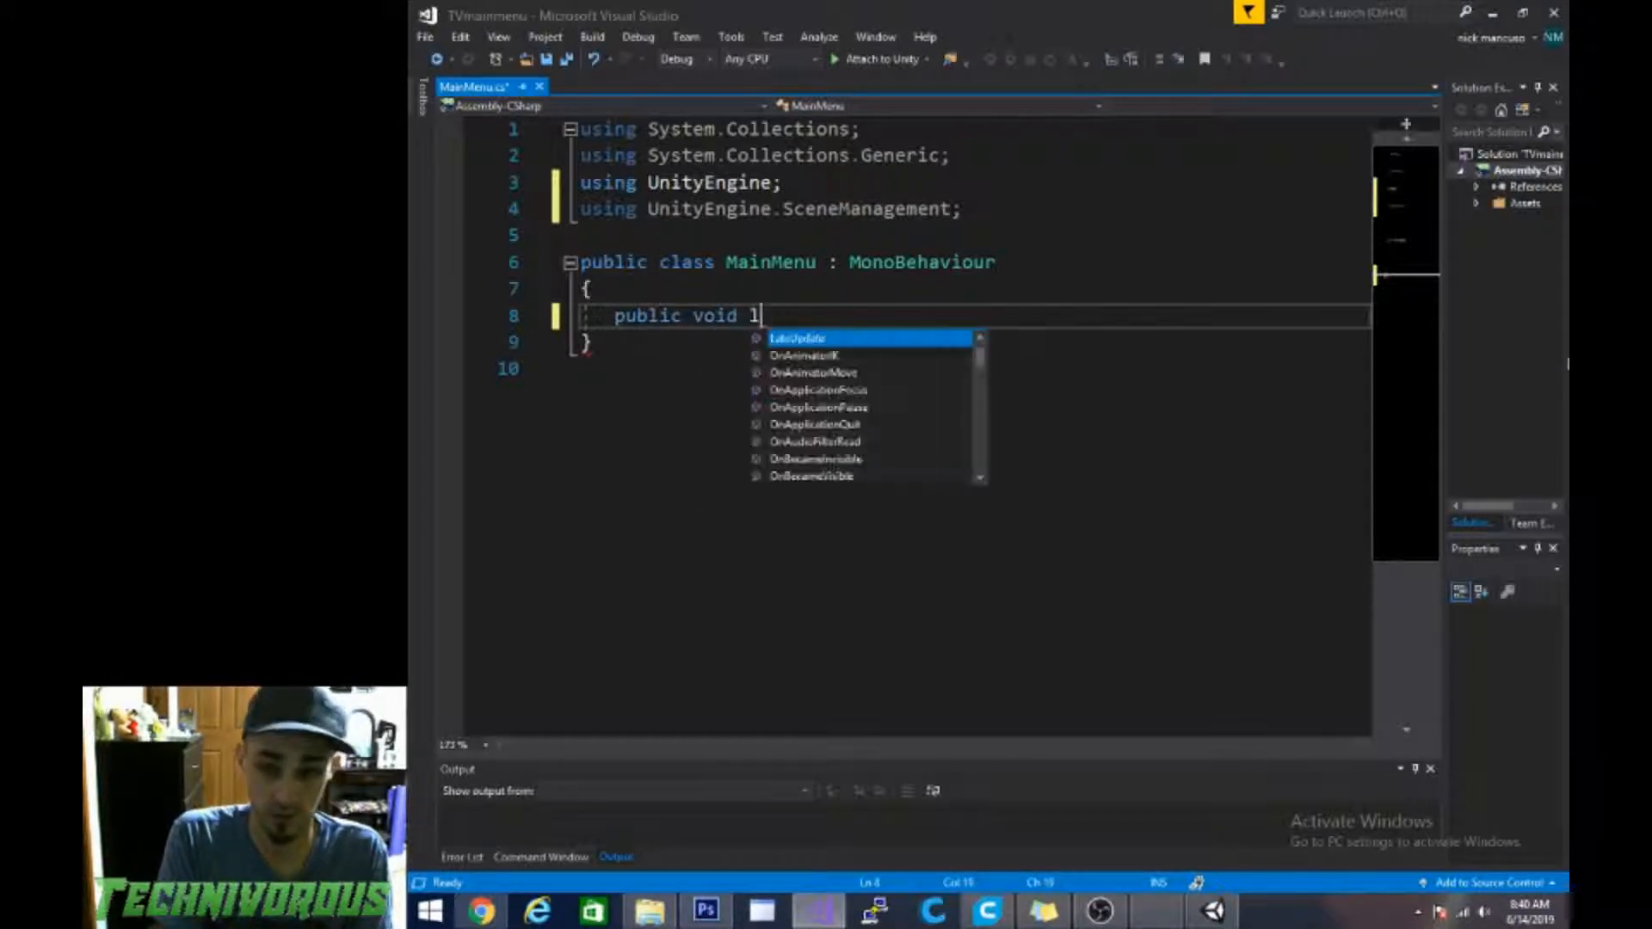
text(new)
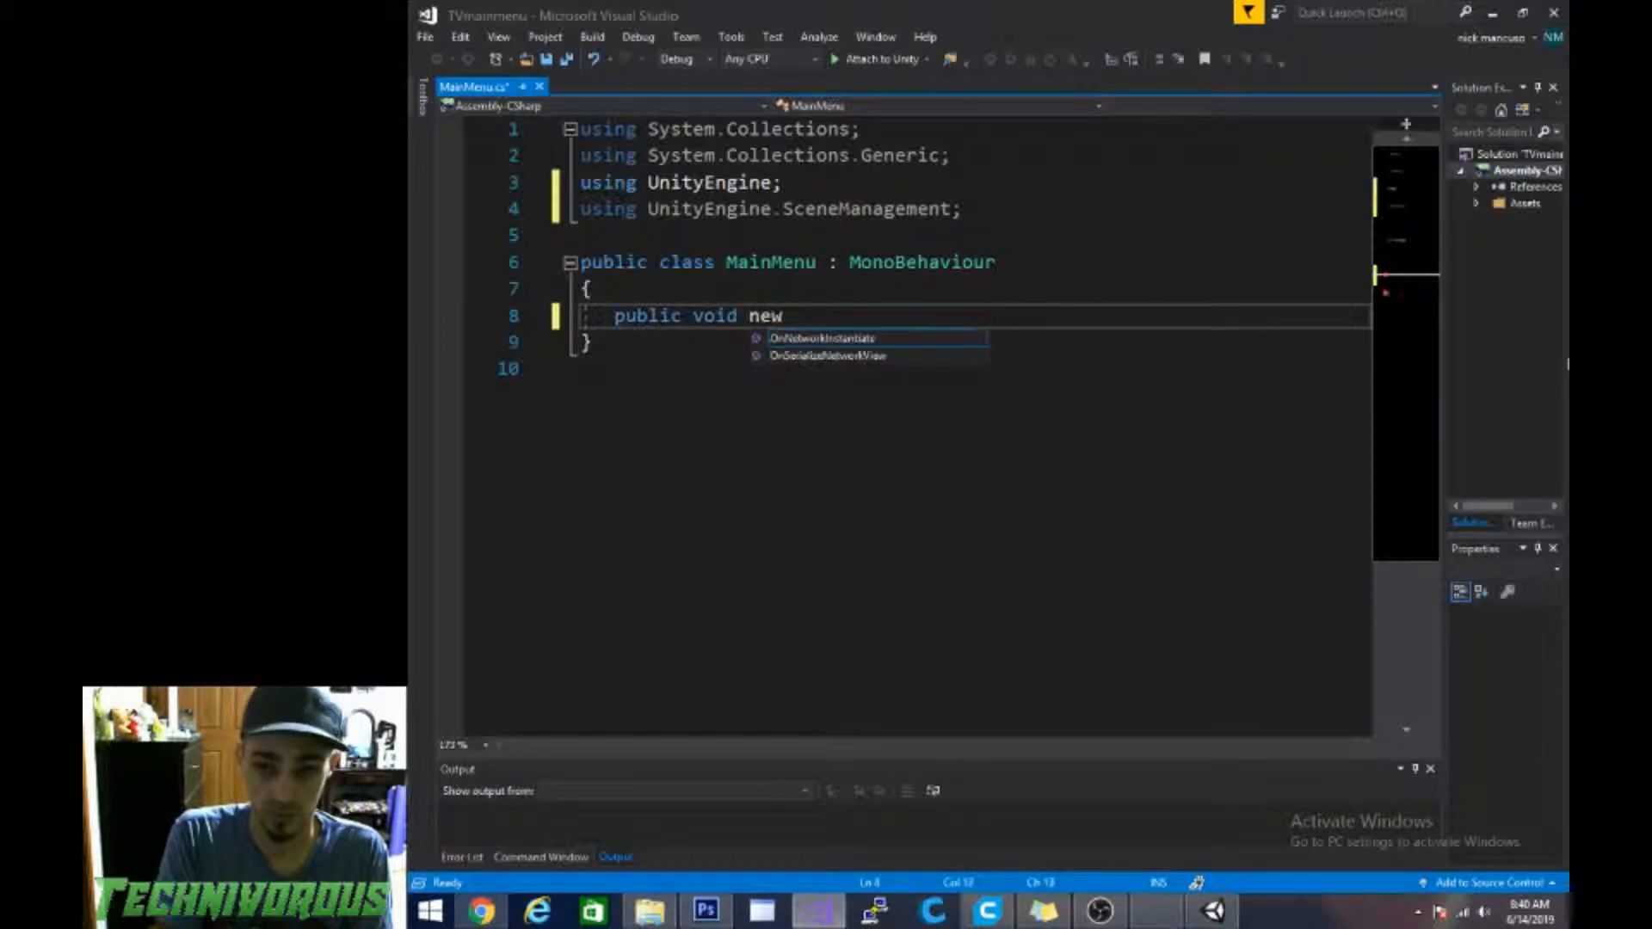
text(Game())
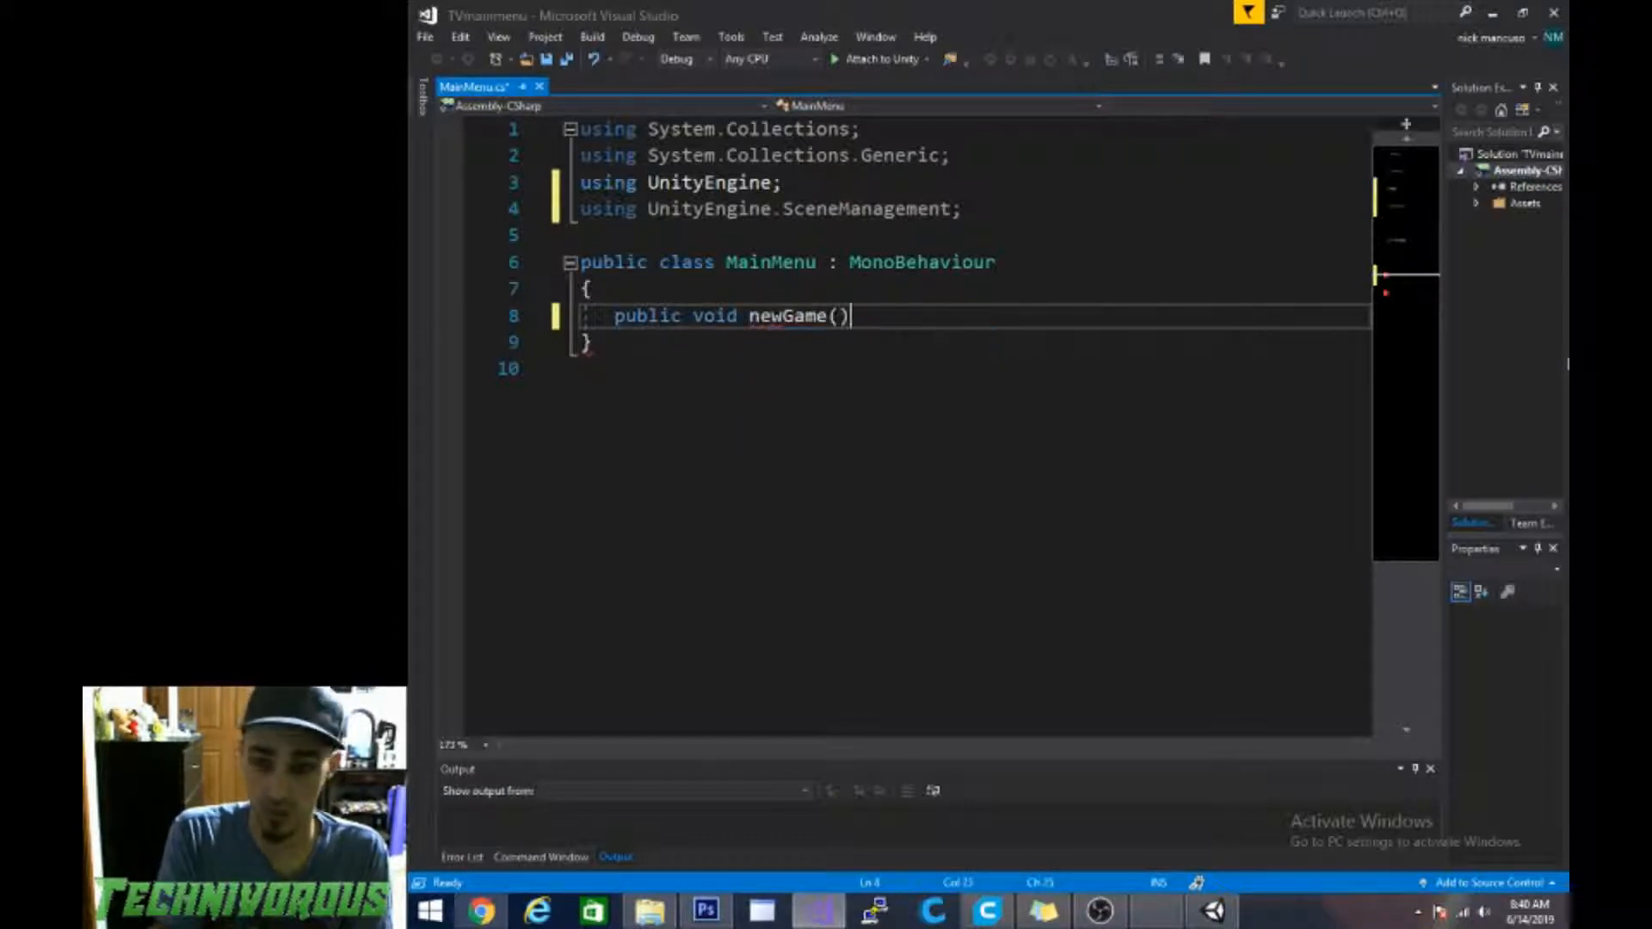
text({)
key(Return)
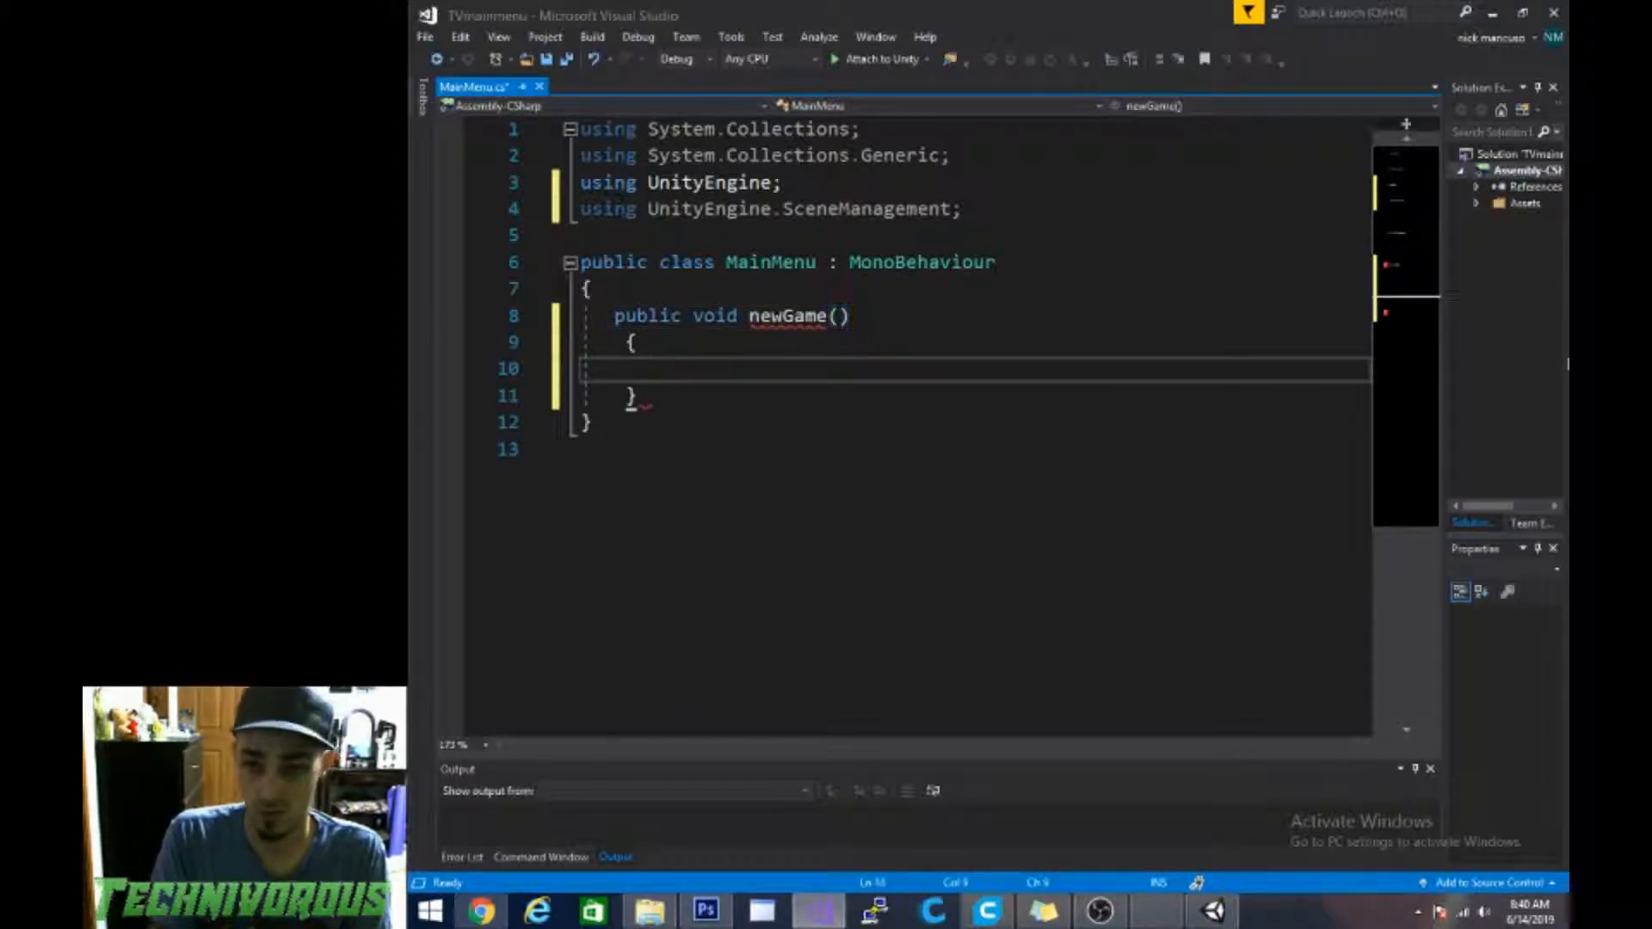
Step: Write the statement "SceneManager.LoadScene(1);" in the body of the newGame method
text(Scene)
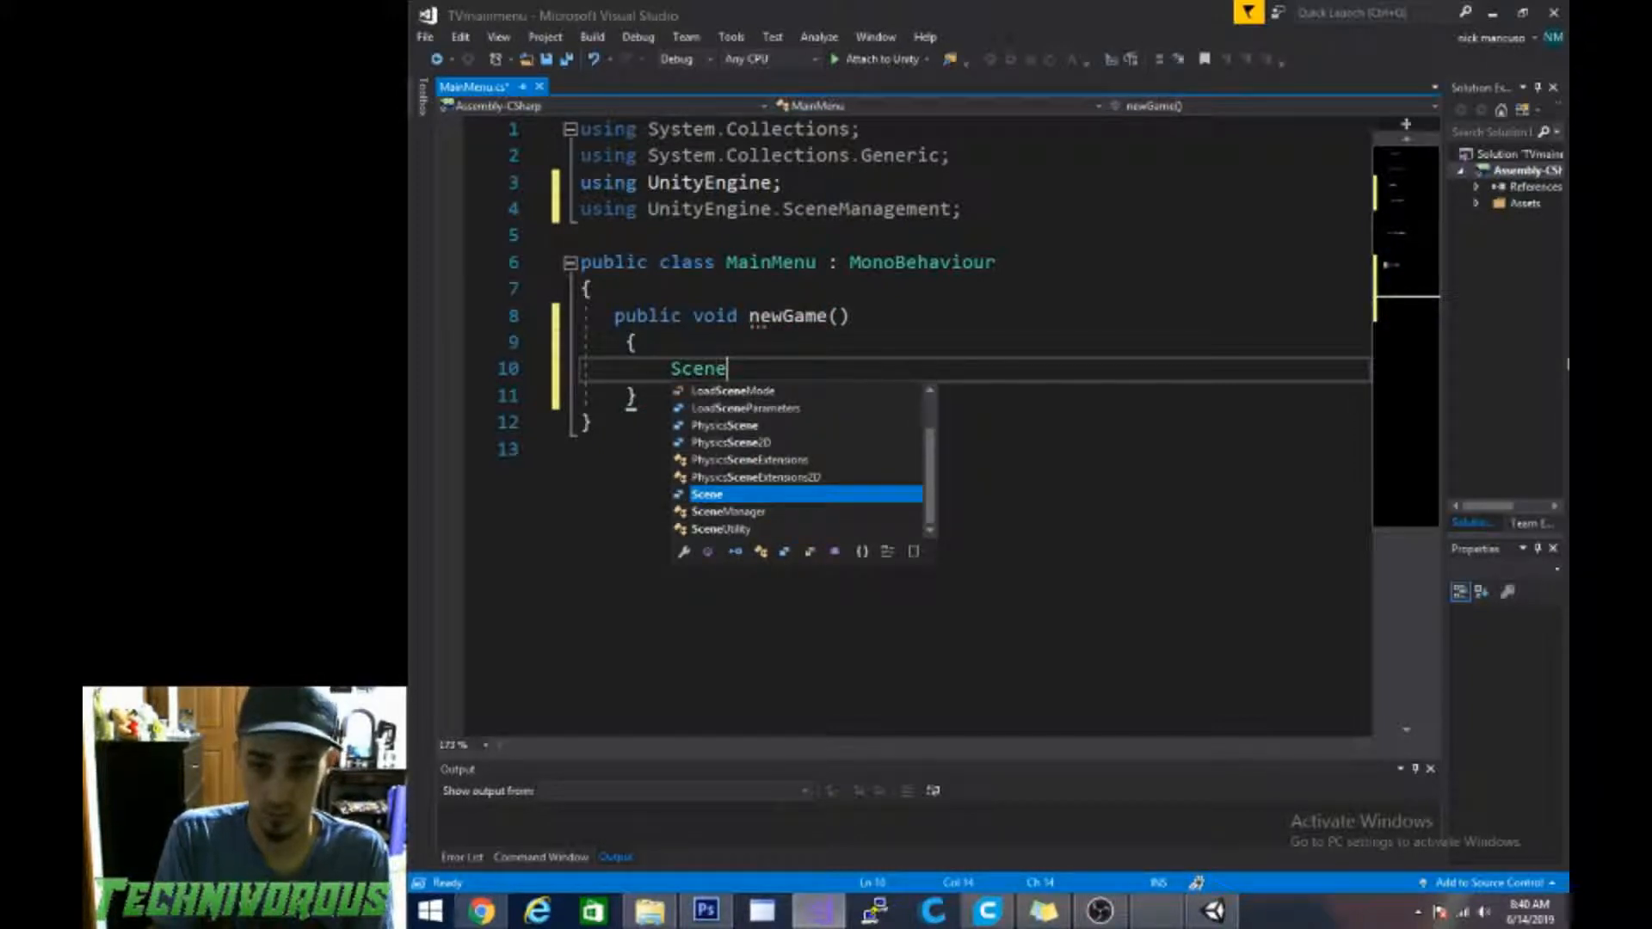
text(Manager)
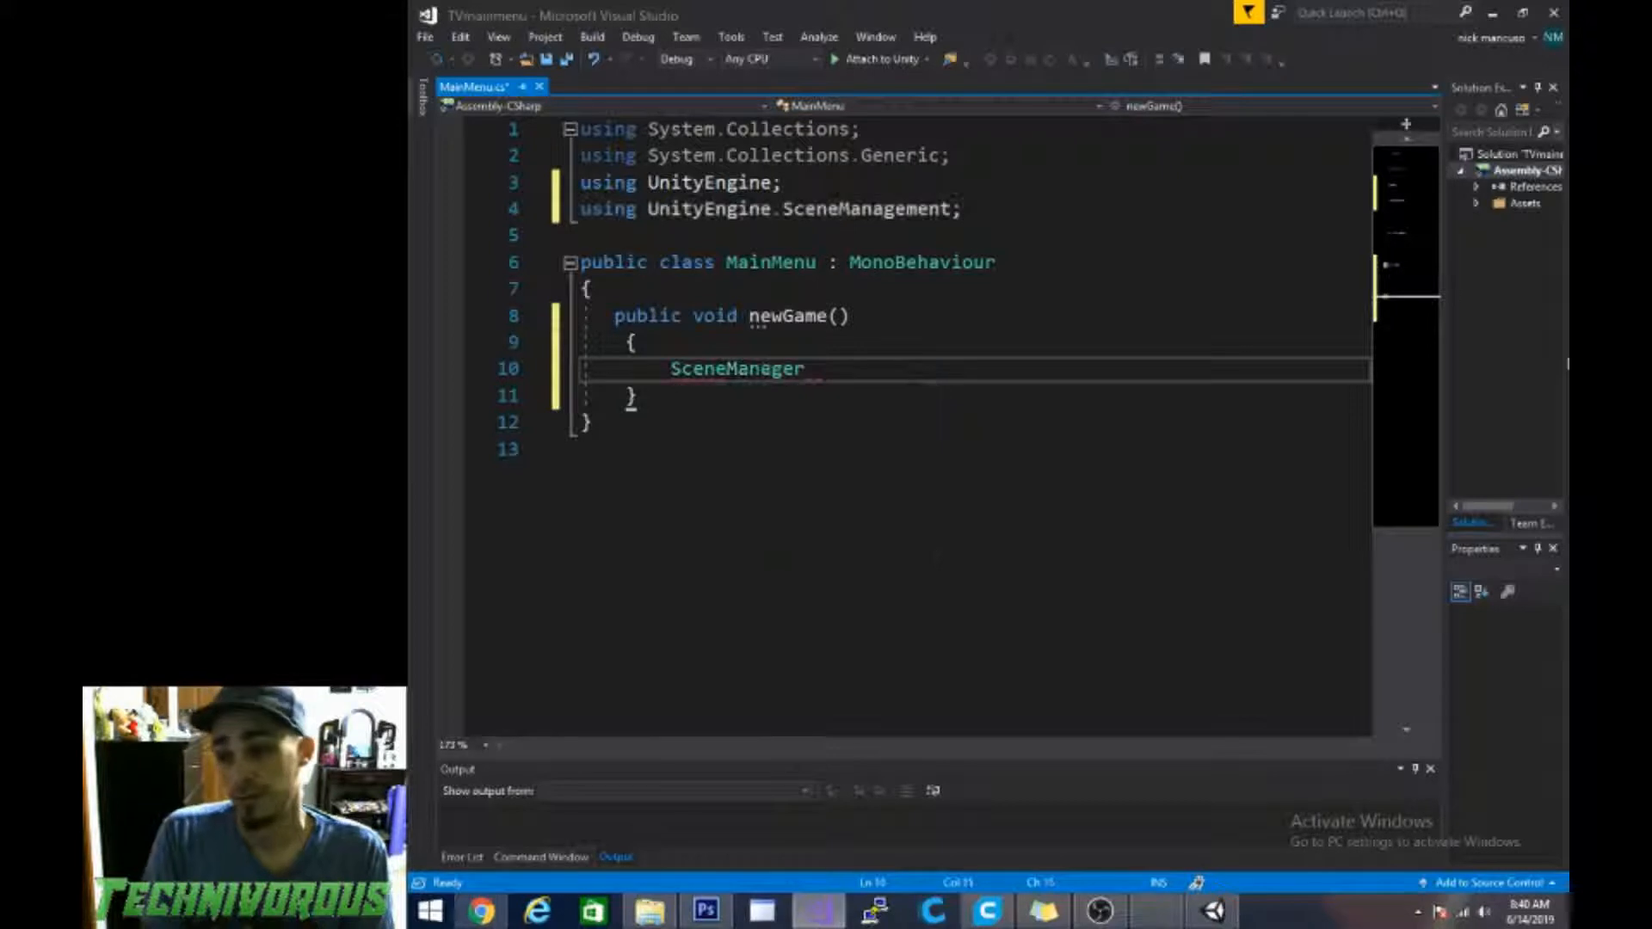
text(.Loa)
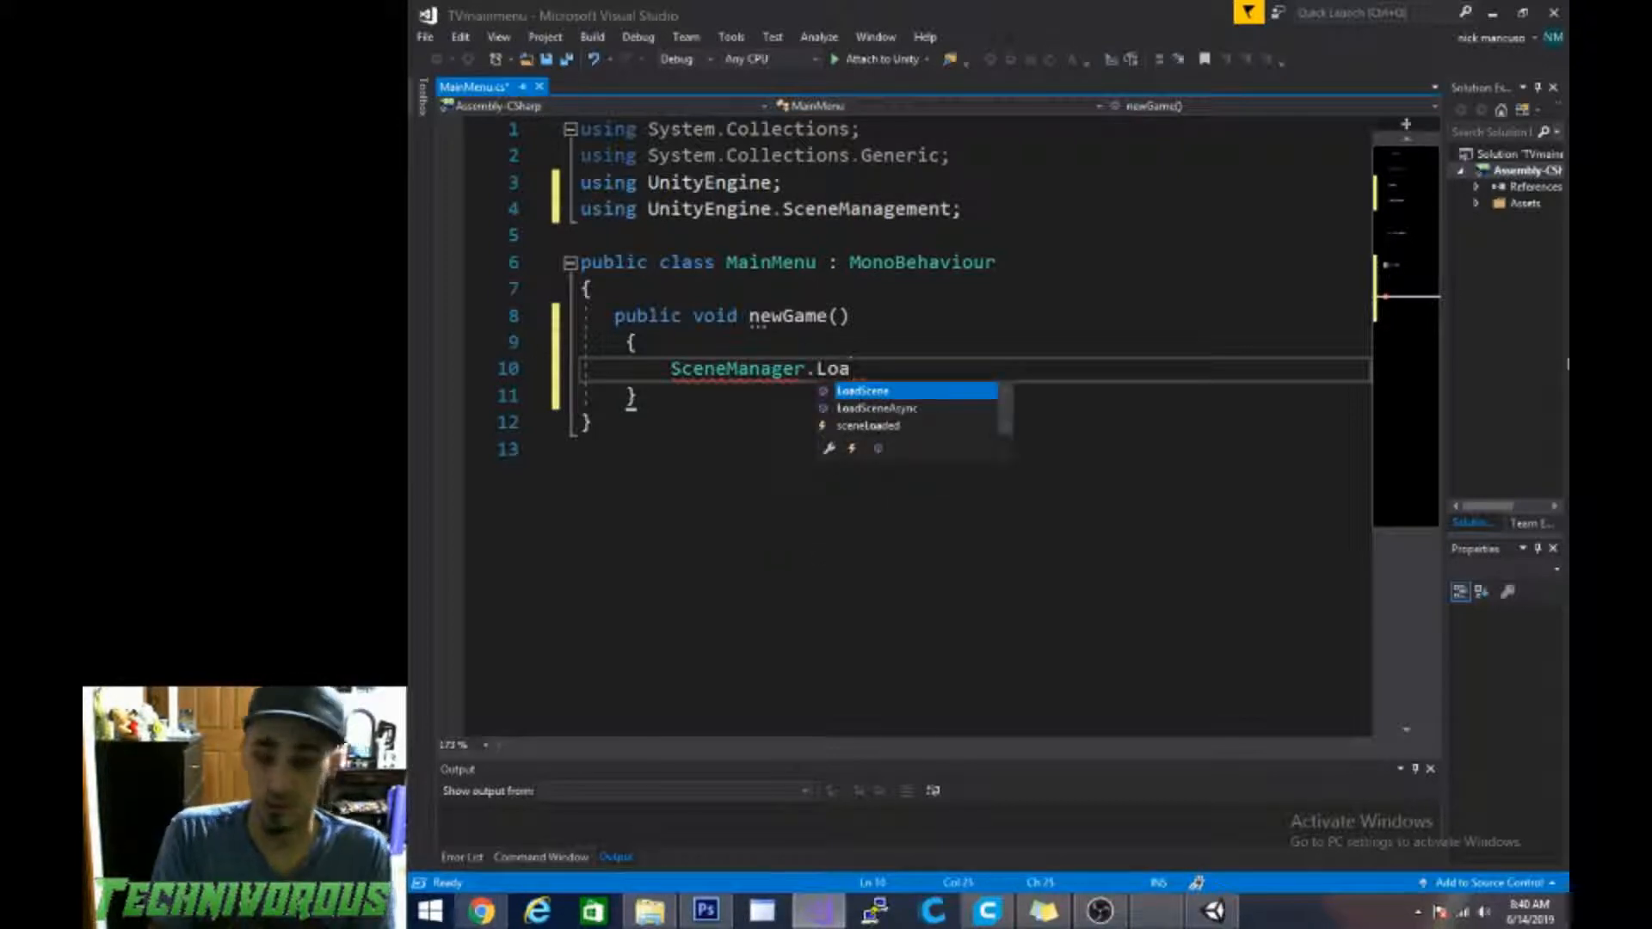
key(Tab)
text(())
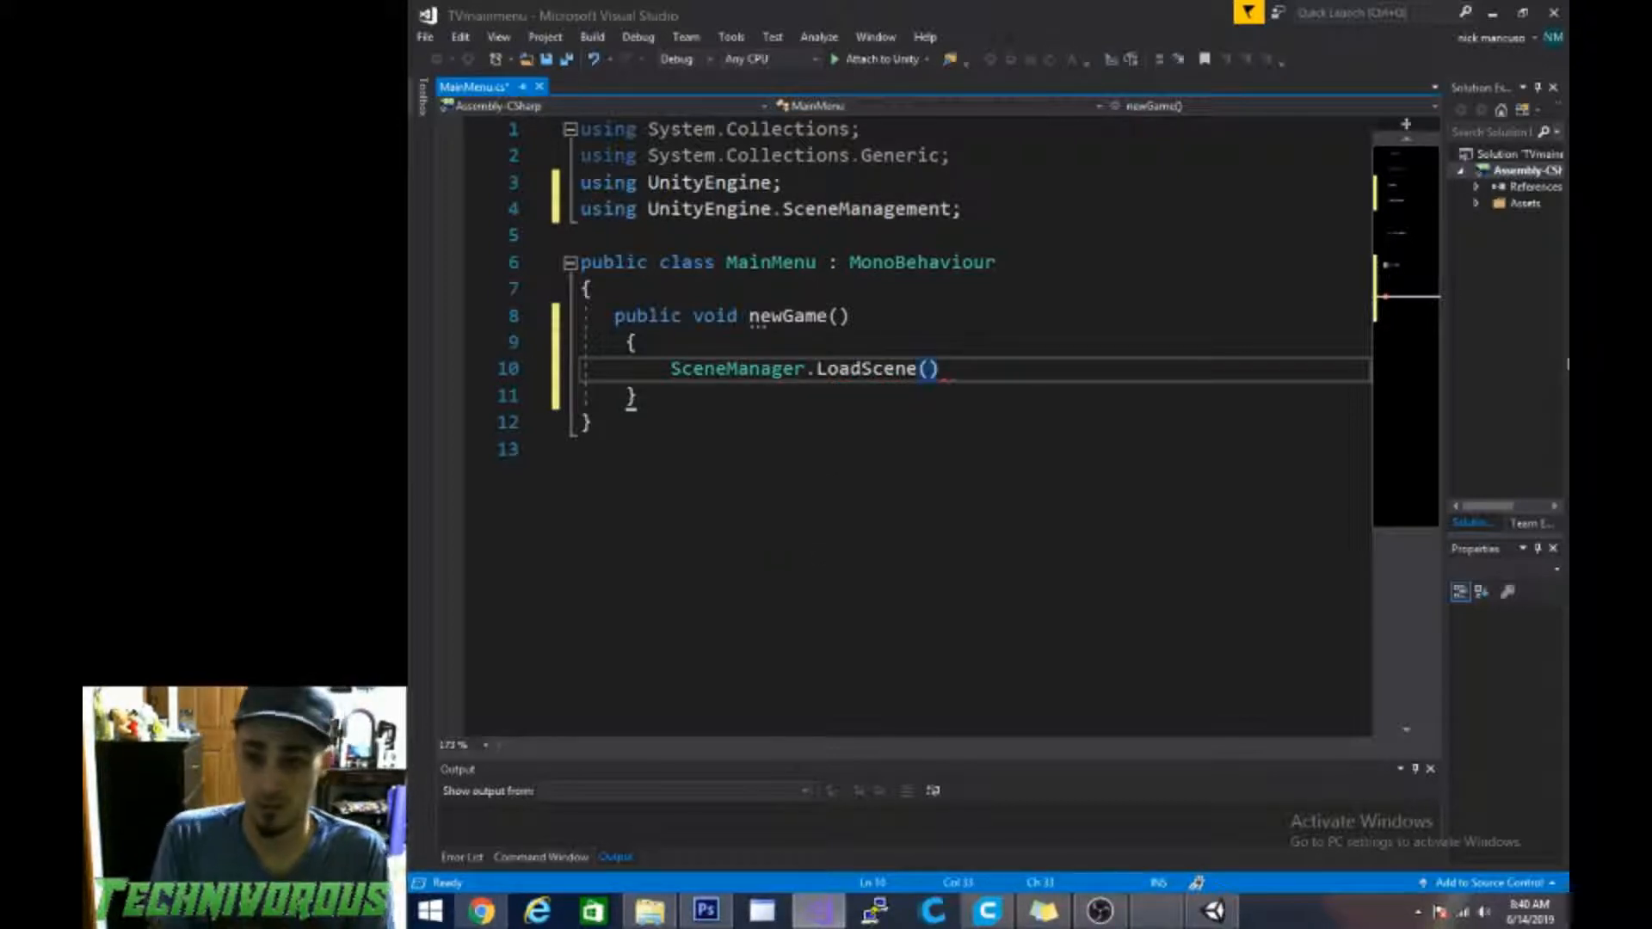
text(1)
text(;)
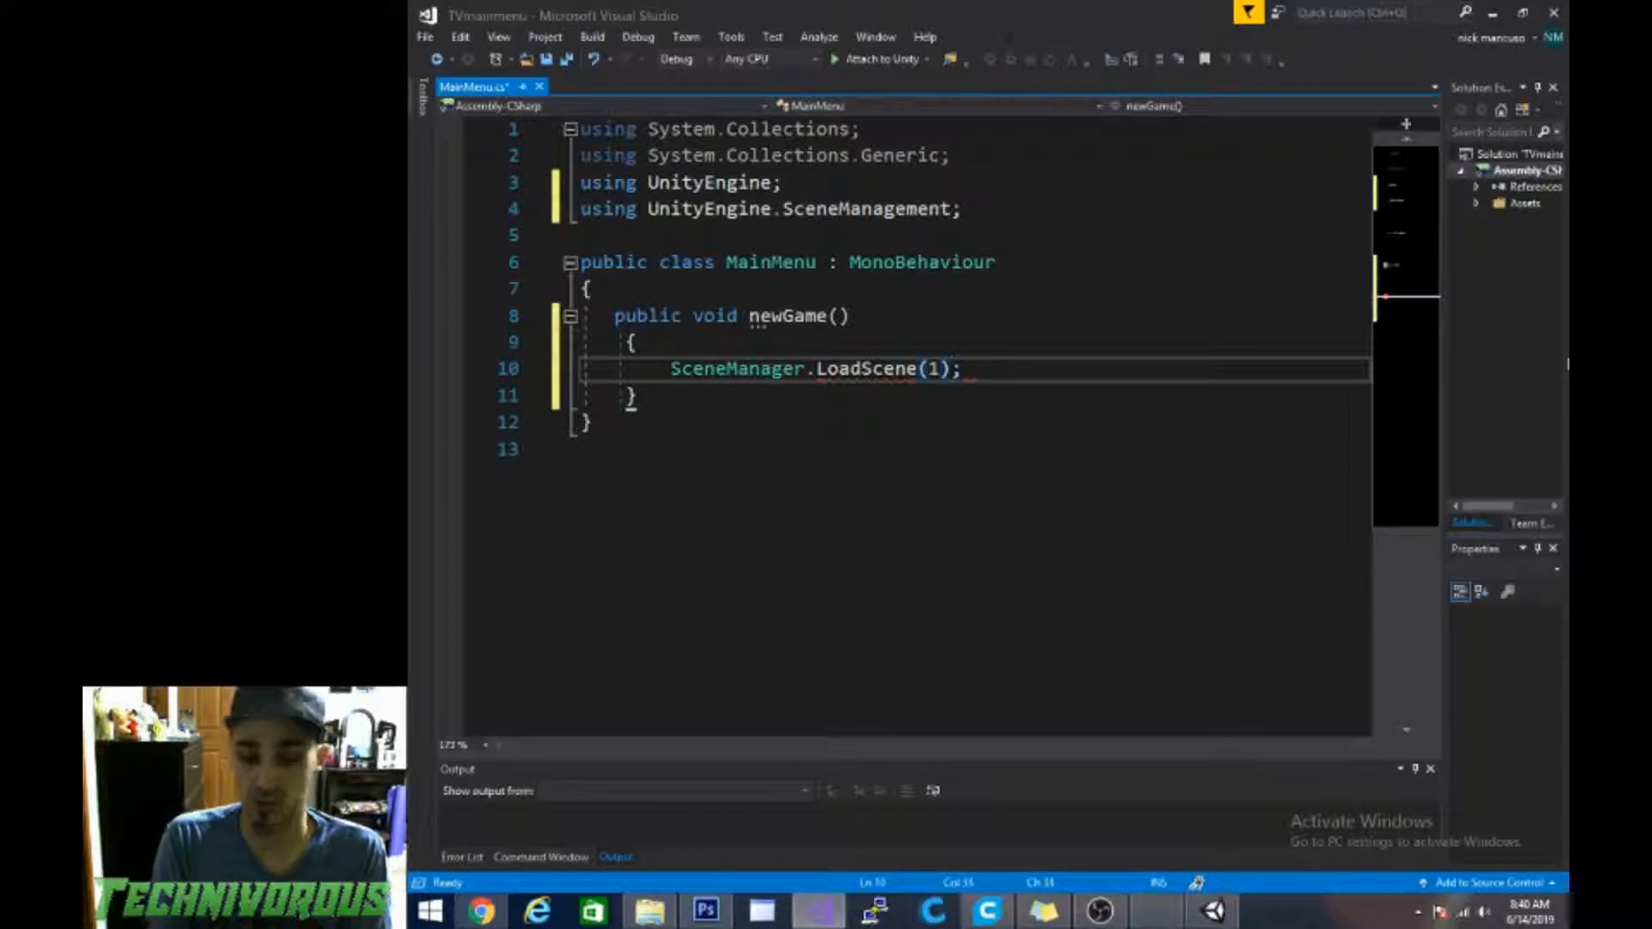
Step: Copy the whole newGame method and paste it twice below the original inside the MainMenu class
drag(615, 315, 638, 396)
key(ctrl+c)
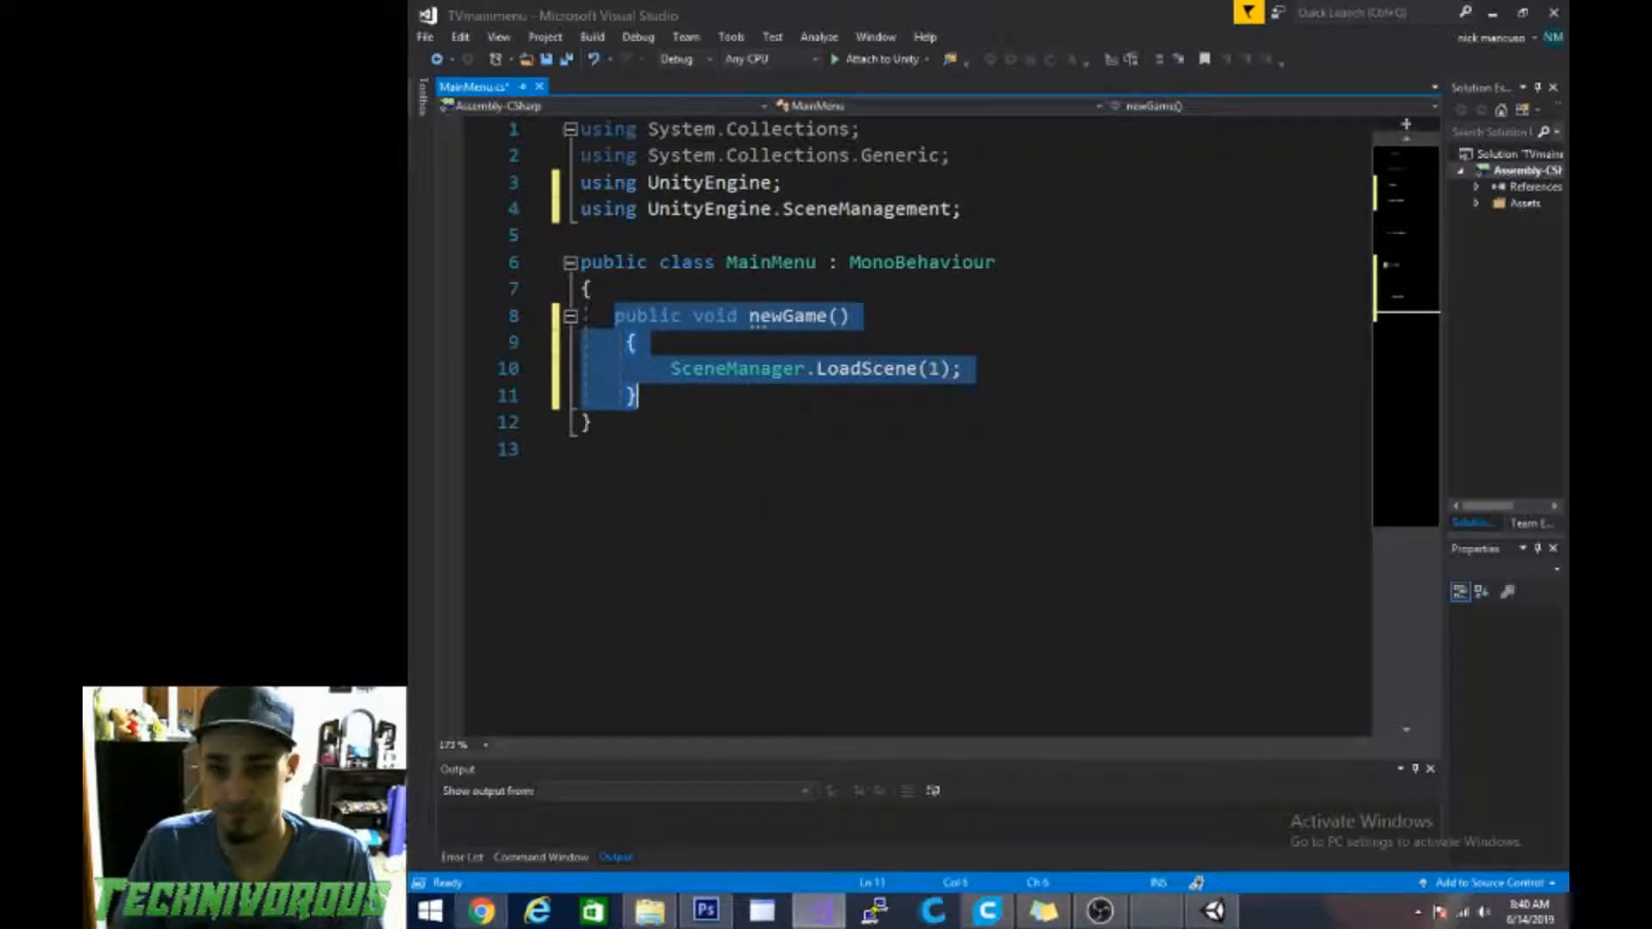
click(749, 510)
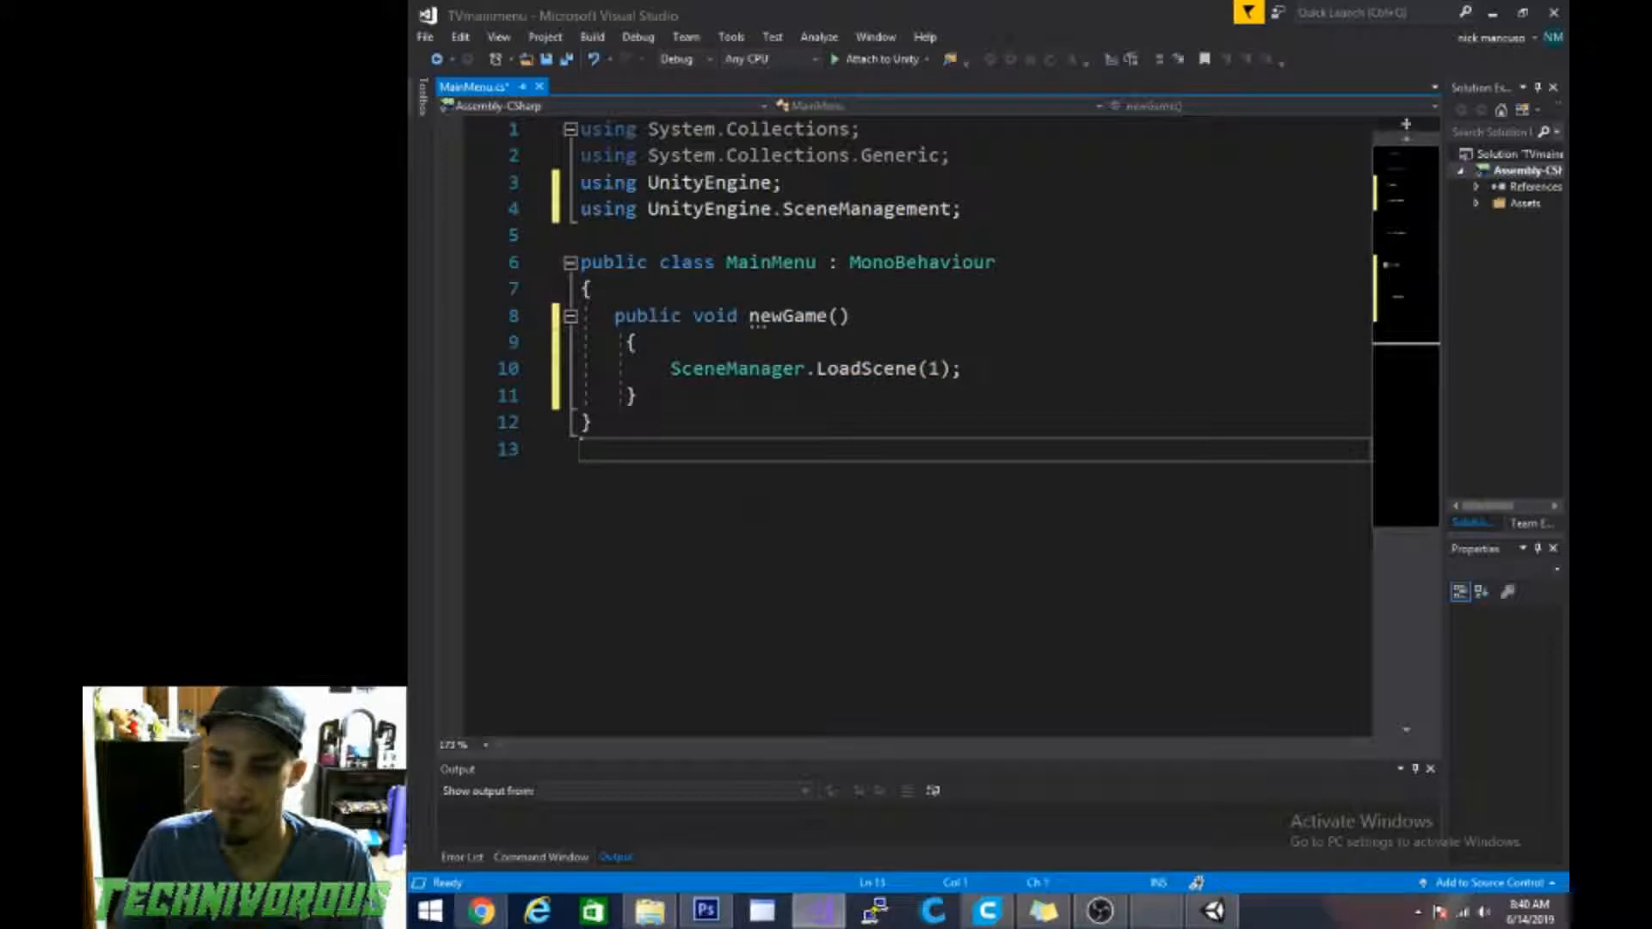
click(652, 395)
key(Return)
key(ctrl+v)
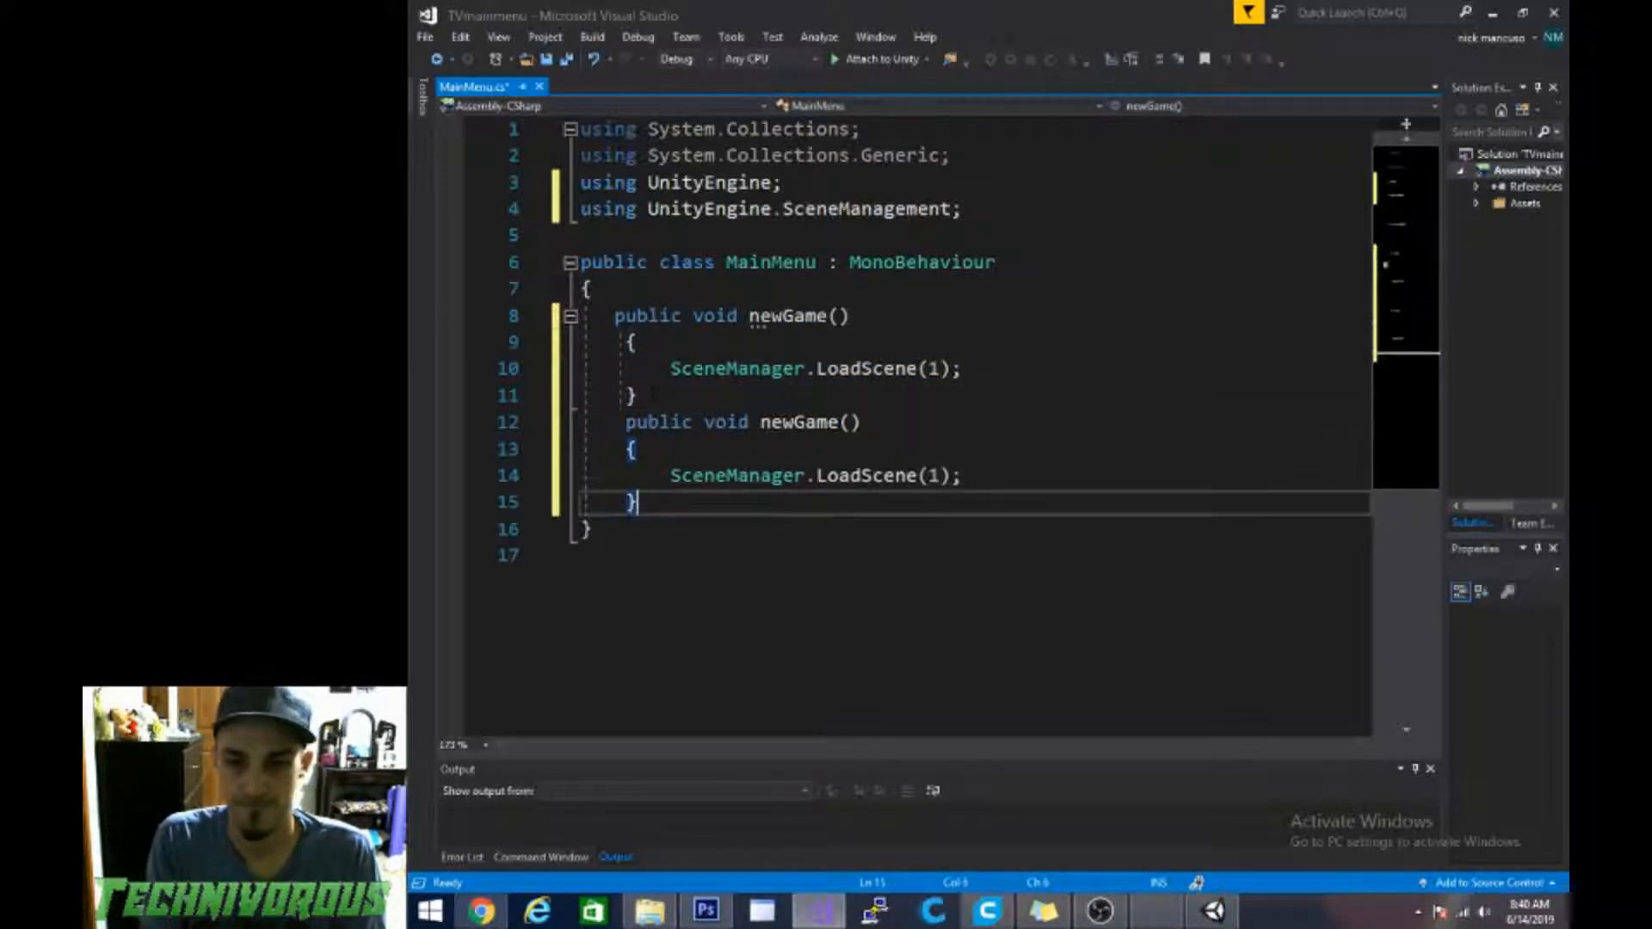
key(Return)
key(ctrl+v)
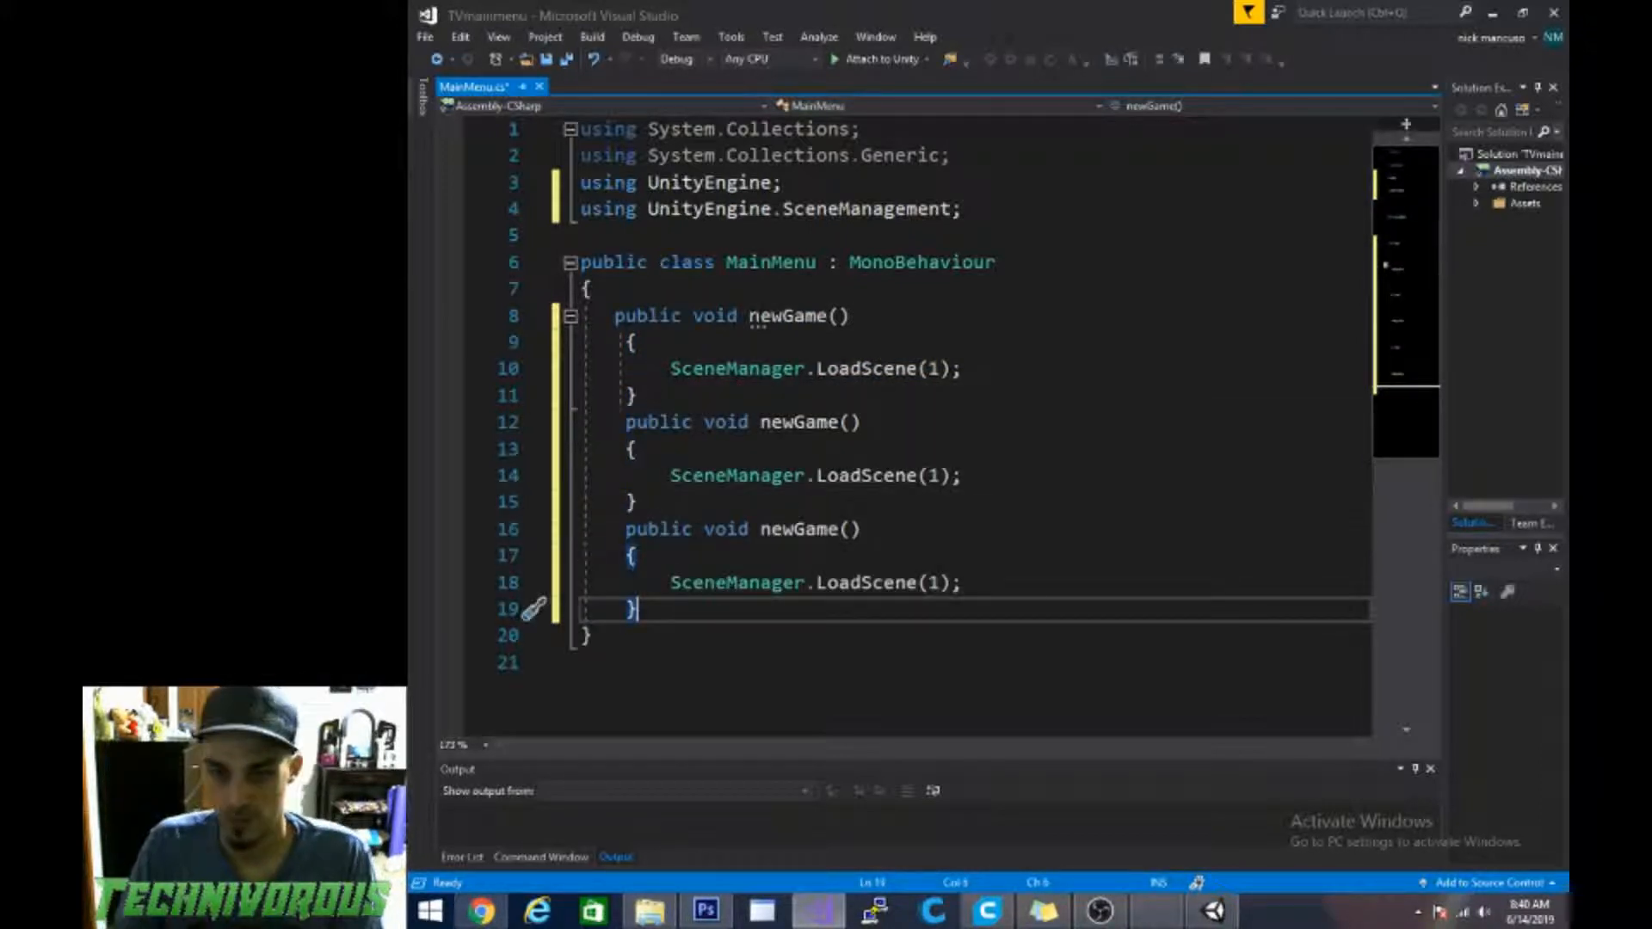
Step: Rename the three methods, in order, as NewGame, LoadGame and Options
click(750, 315)
key(Delete)
text(N)
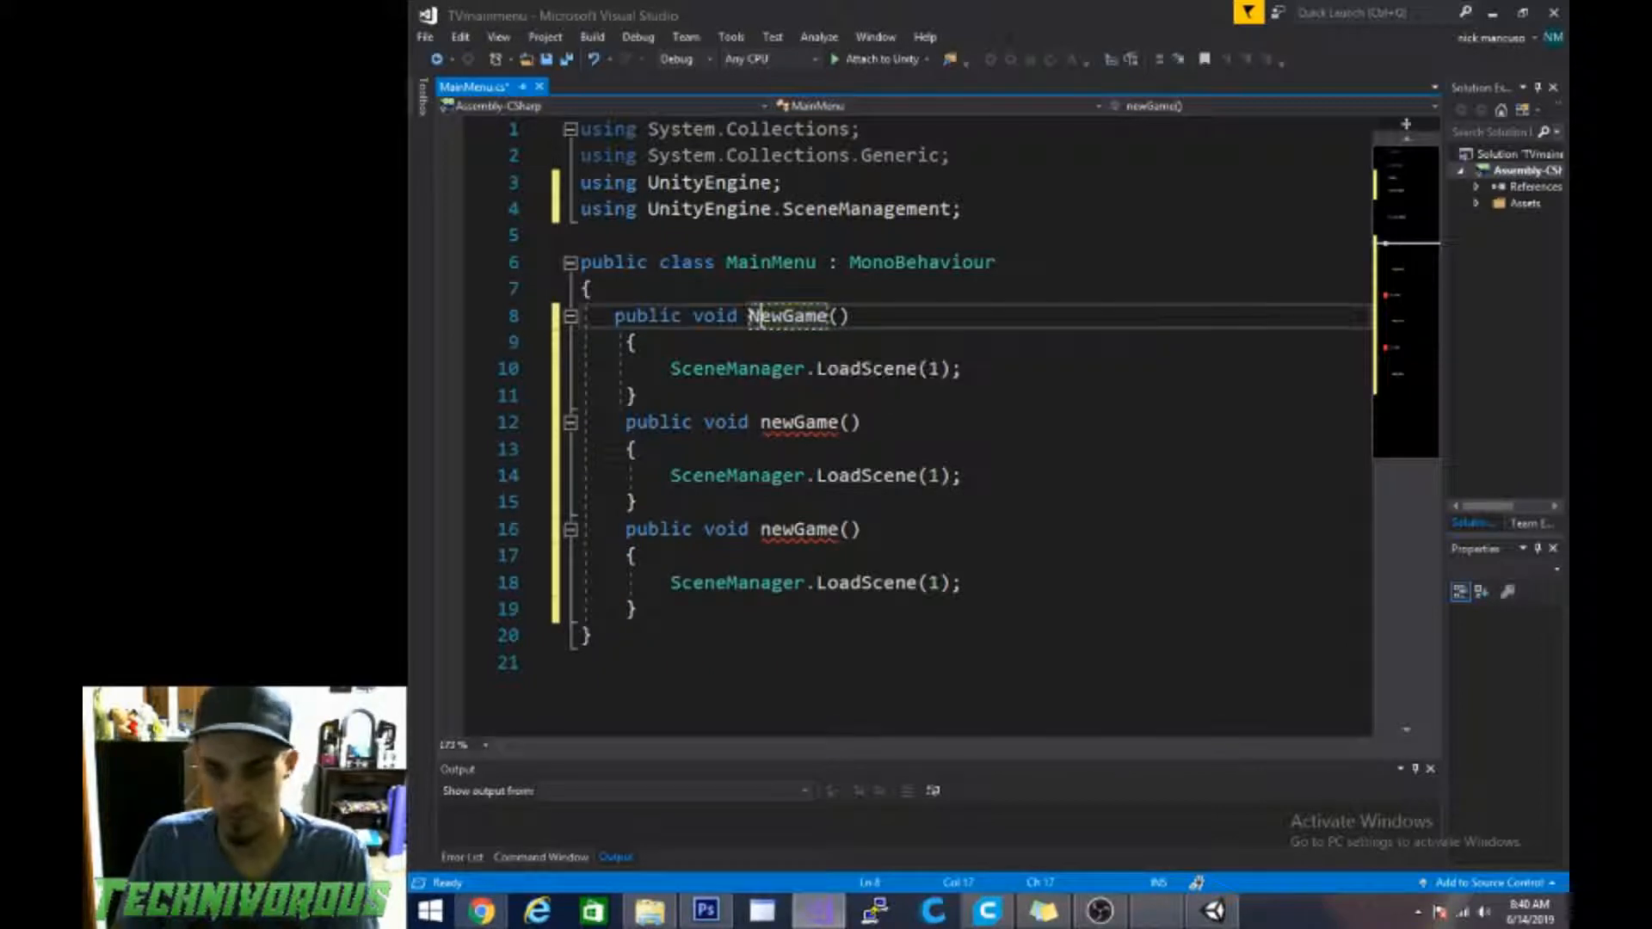
double_click(798, 422)
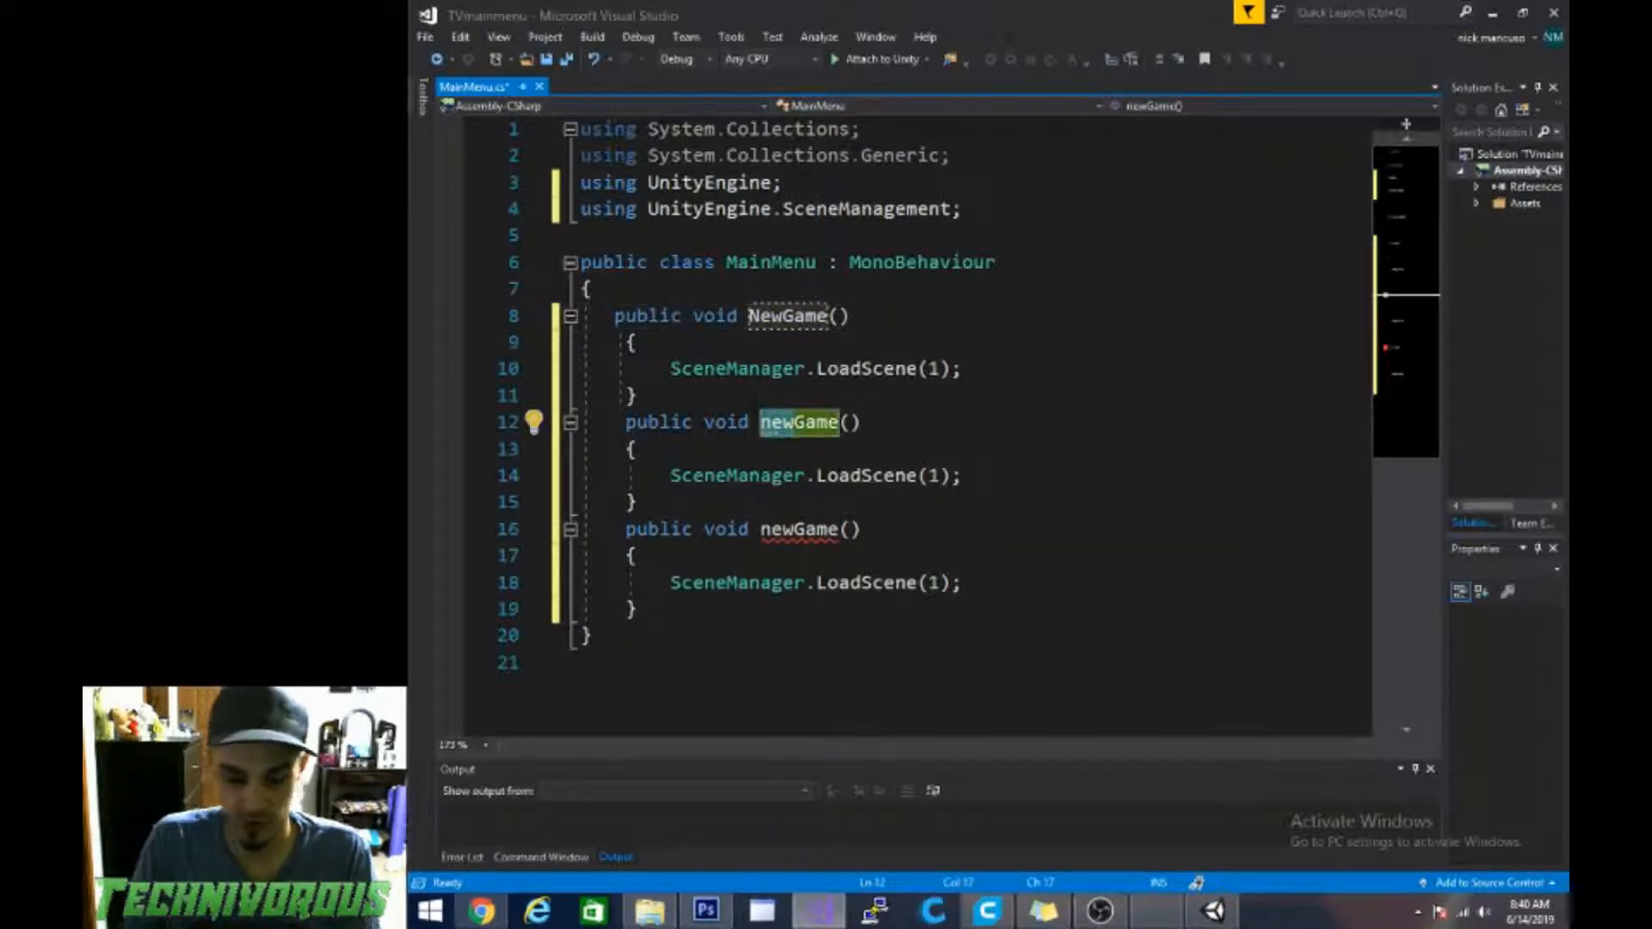
text(LoadGame)
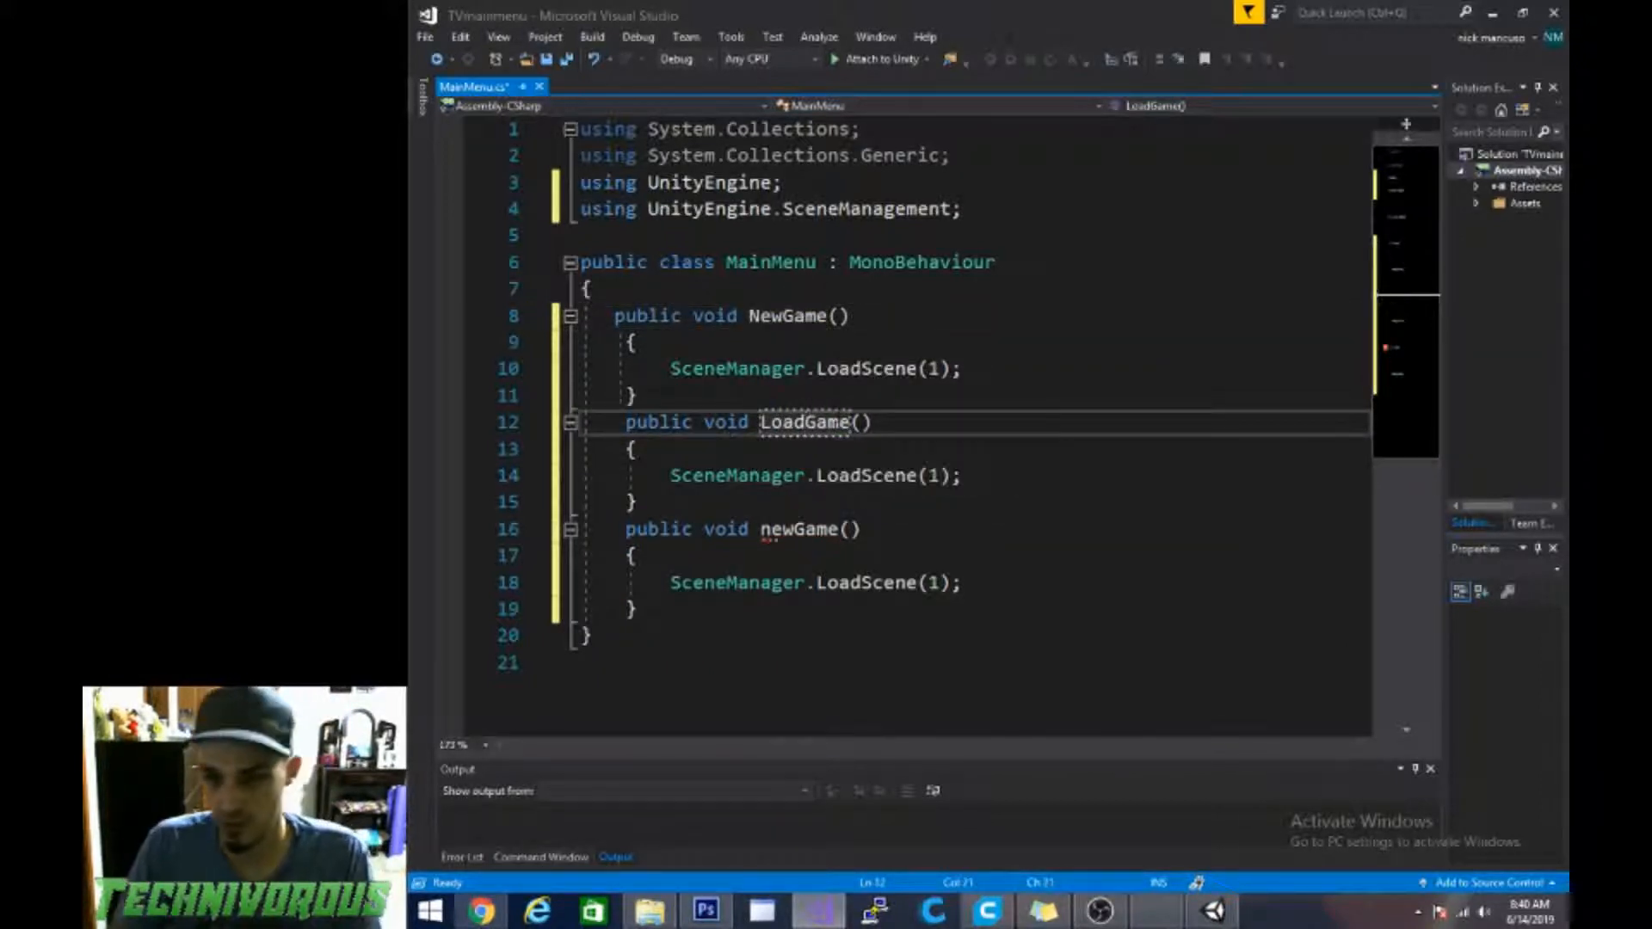
drag(761, 530, 837, 533)
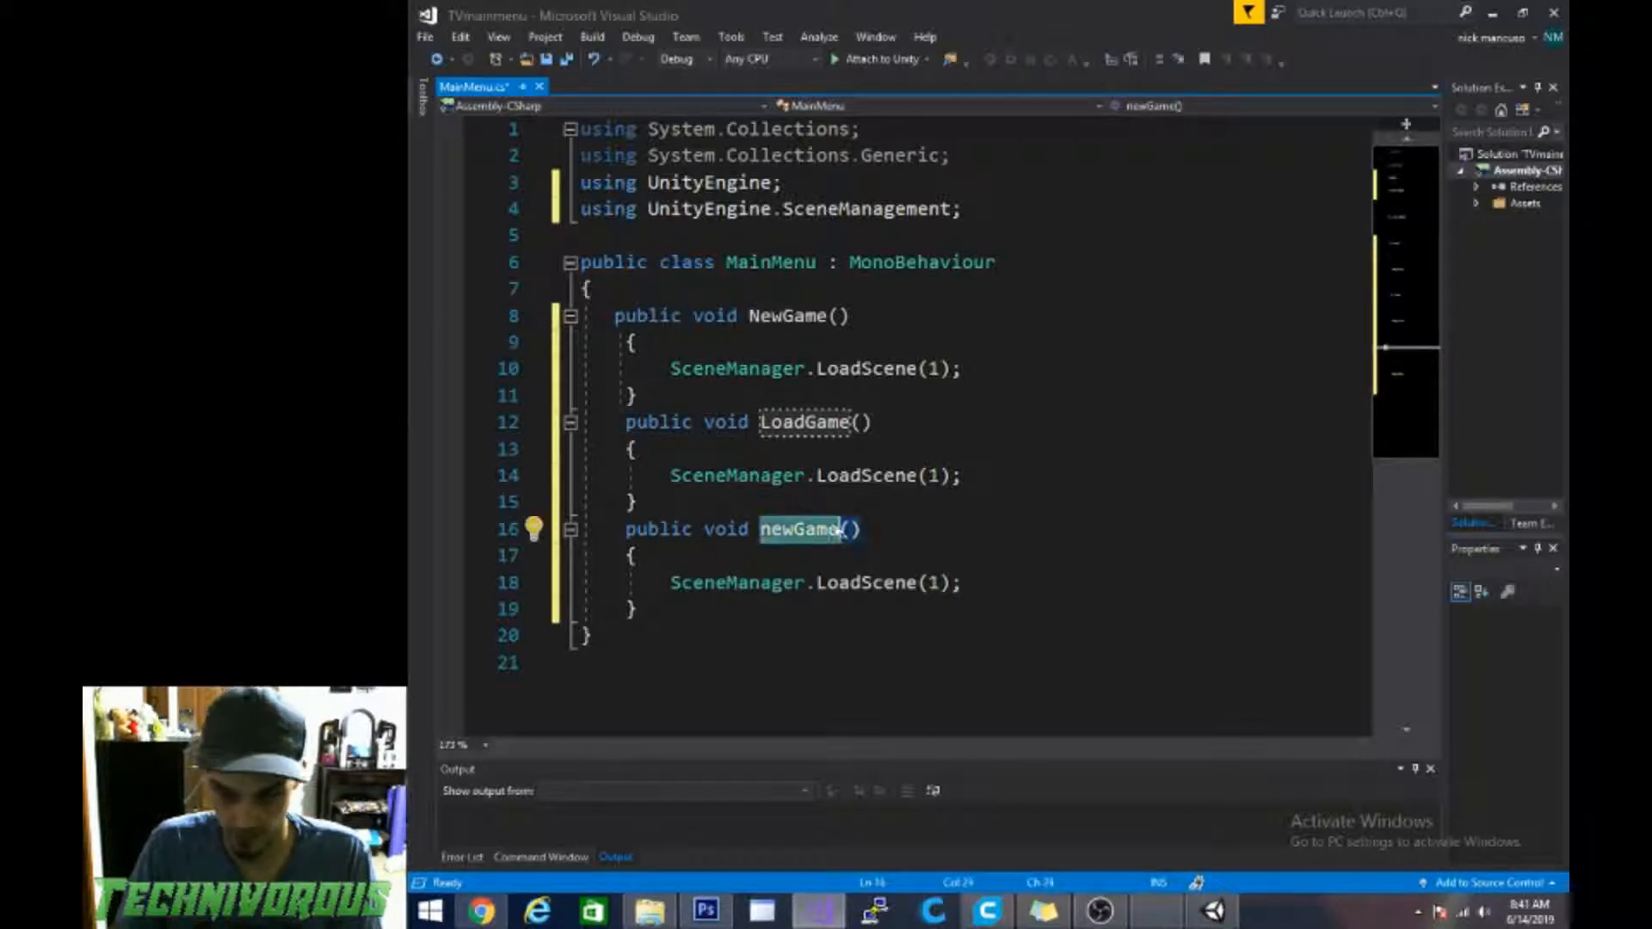
text(Options)
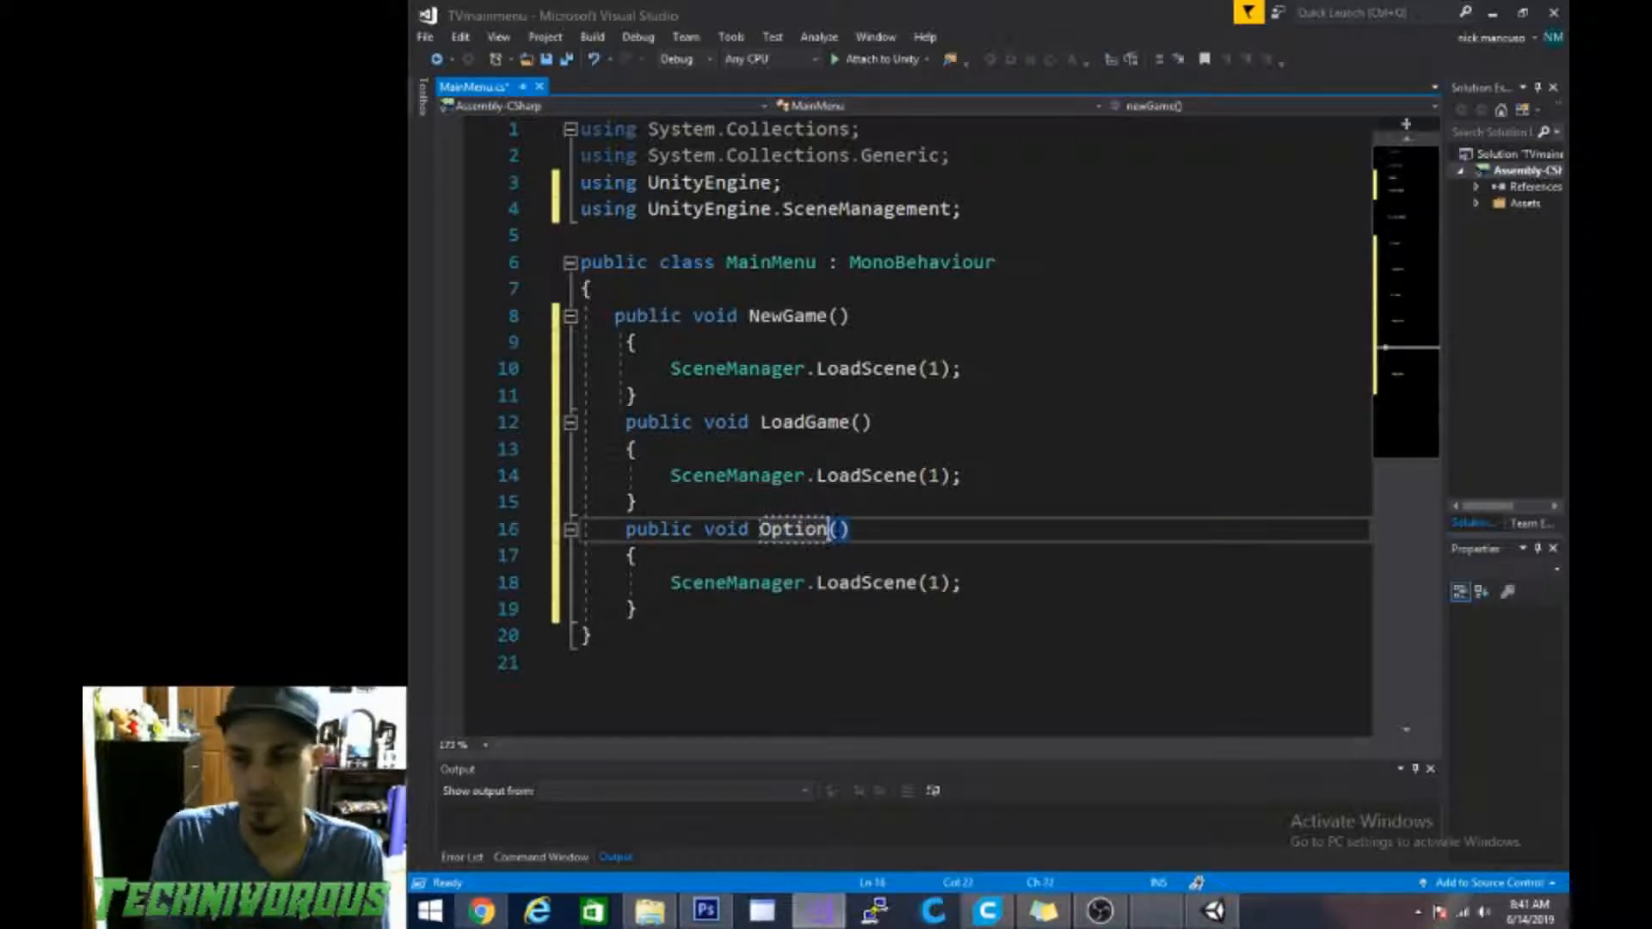
Step: Change the LoadScene argument in the Options method to 2 and save all files
double_click(933, 476)
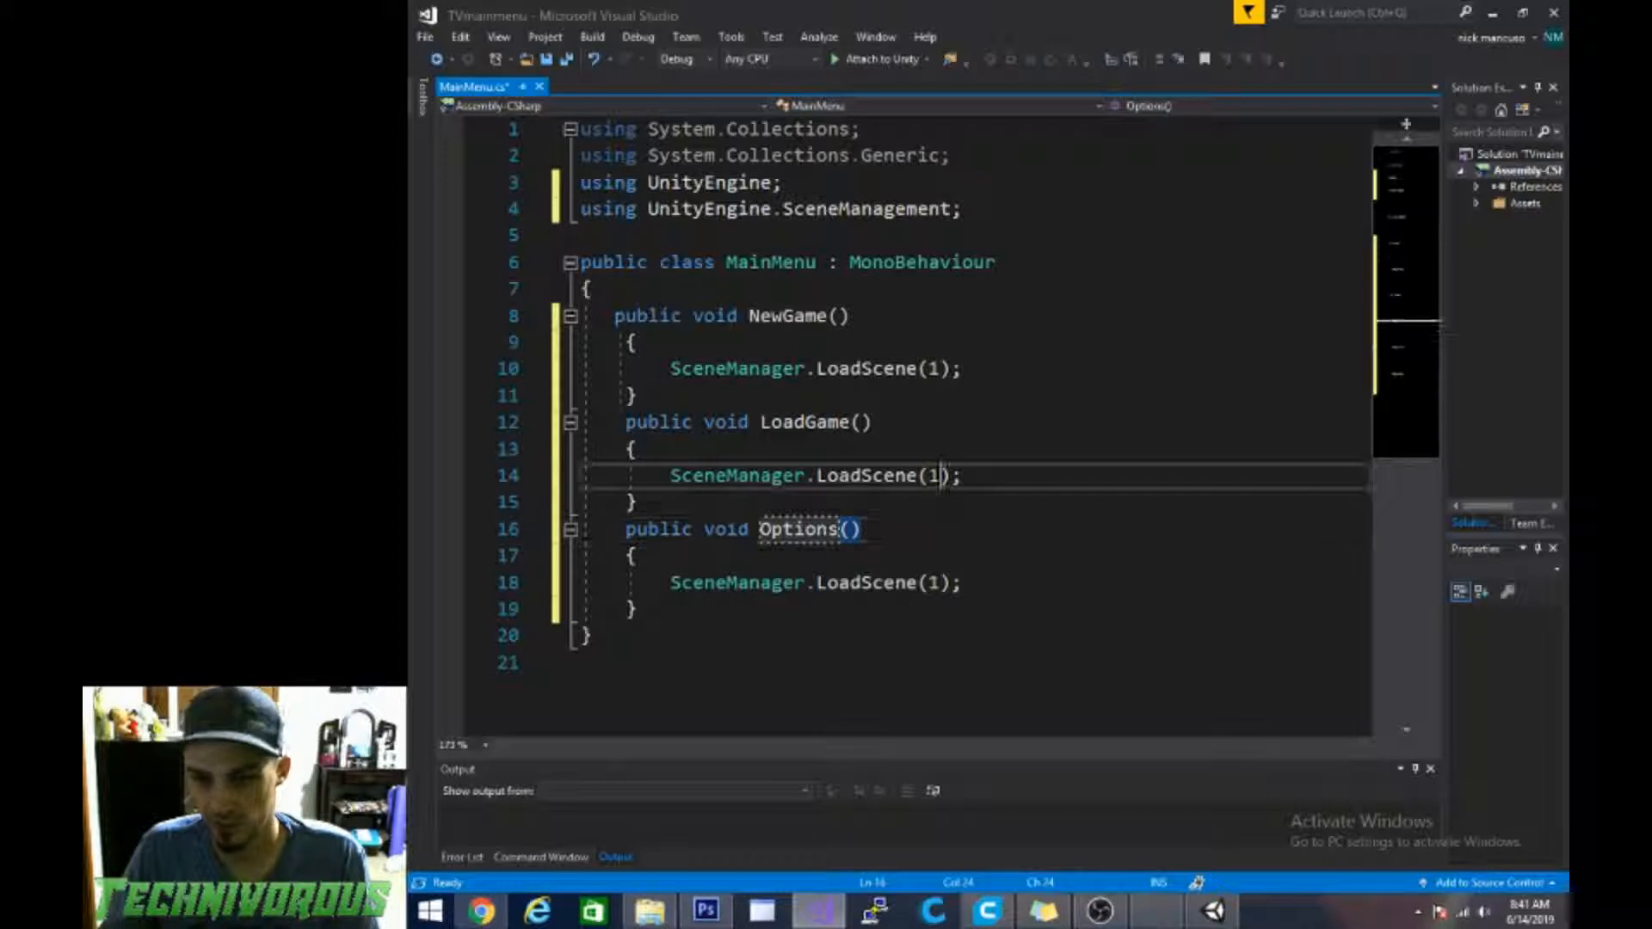
double_click(934, 583)
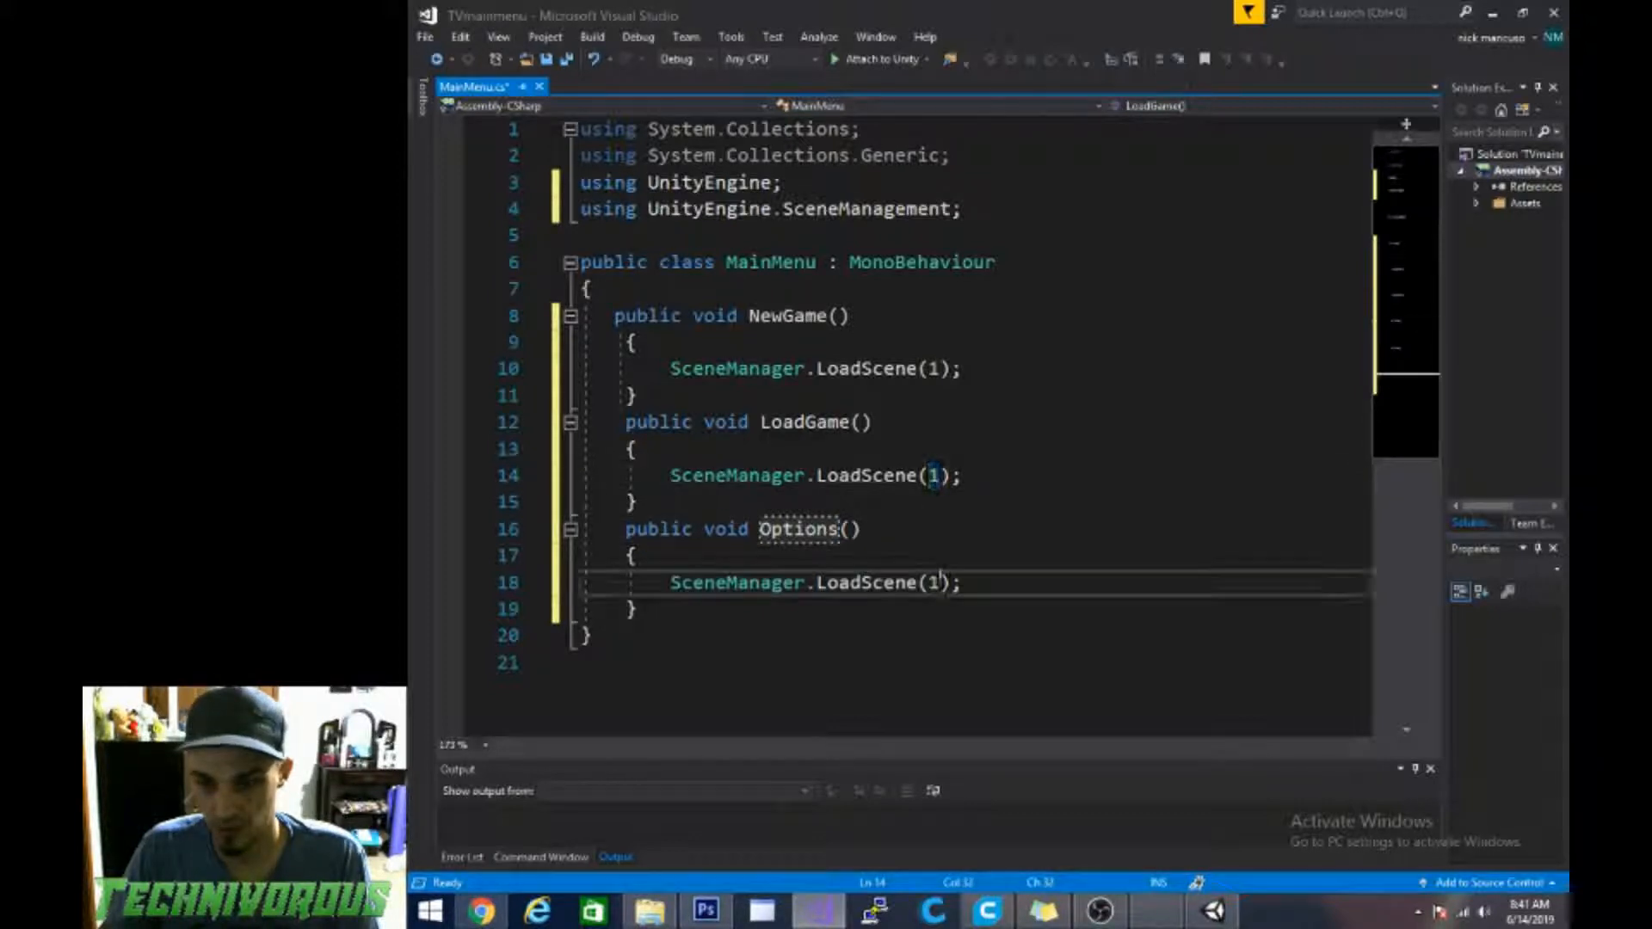
text(2)
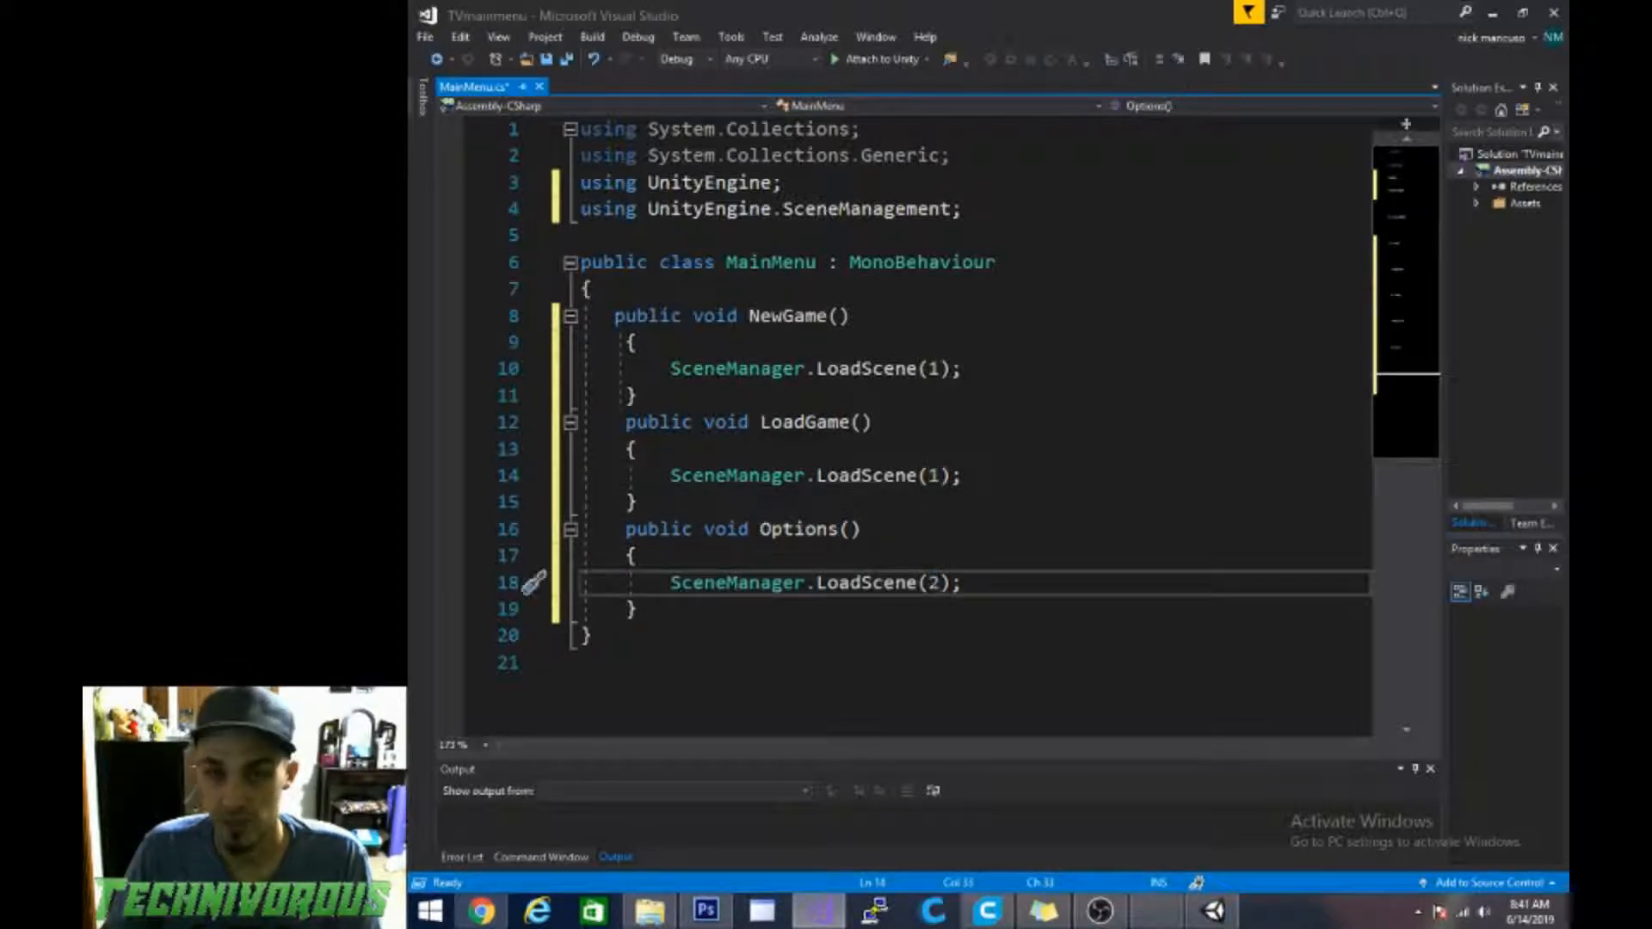
click(422, 39)
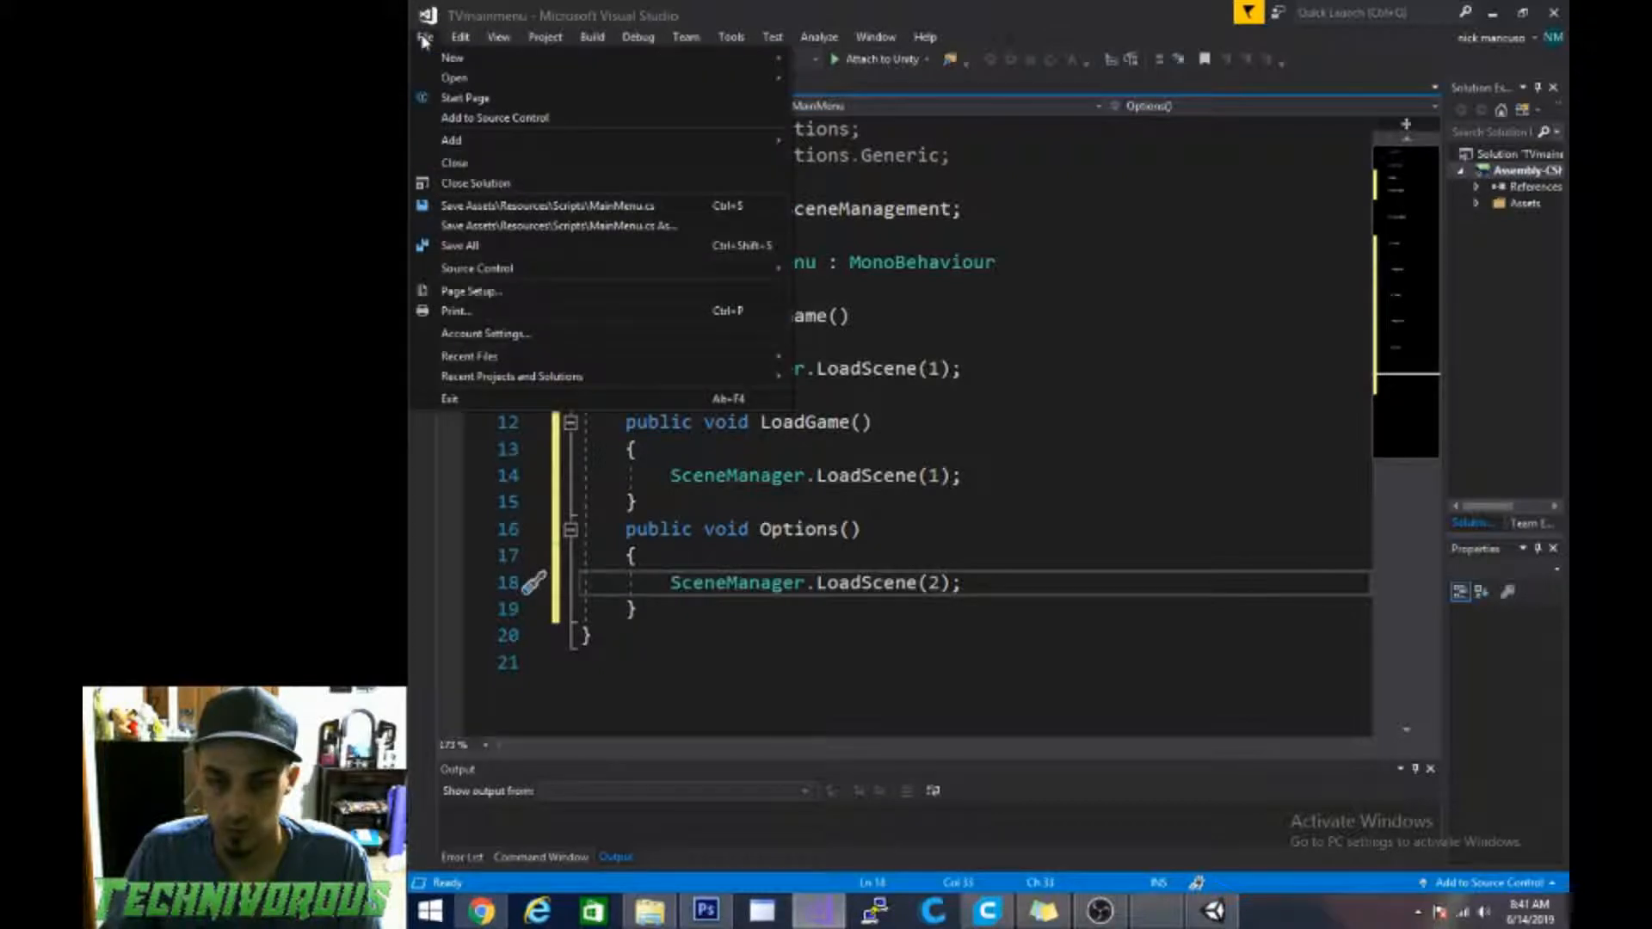
click(467, 246)
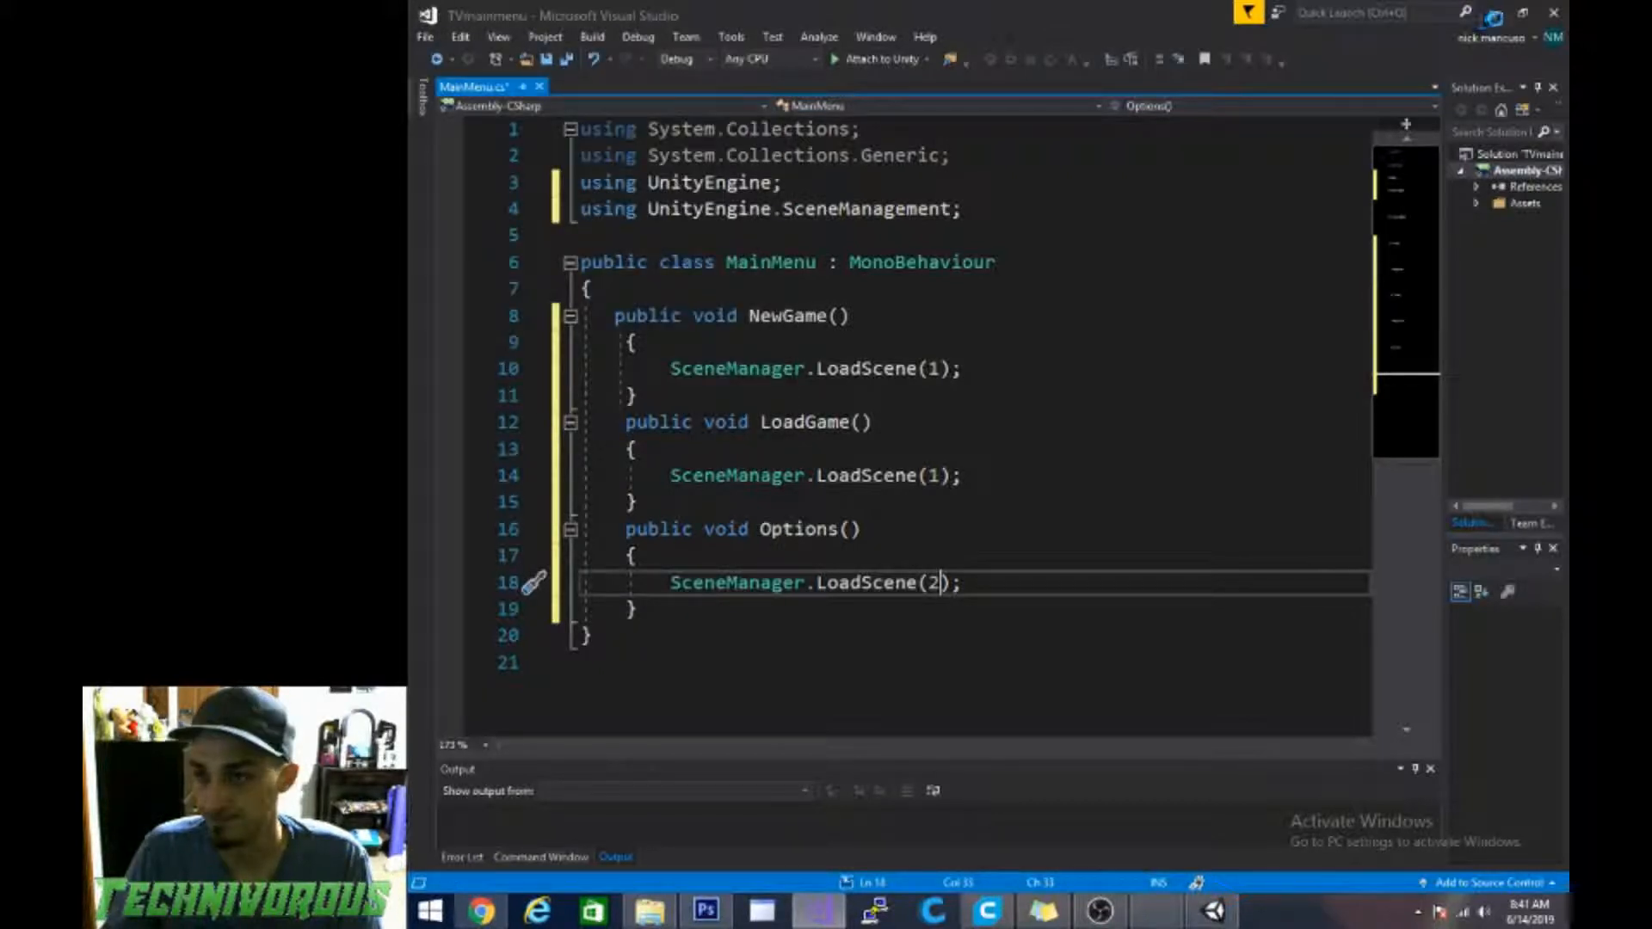
Step: Switch to Unity, create an empty object at the root of the scene and rename it MainMenuScript
click(1213, 911)
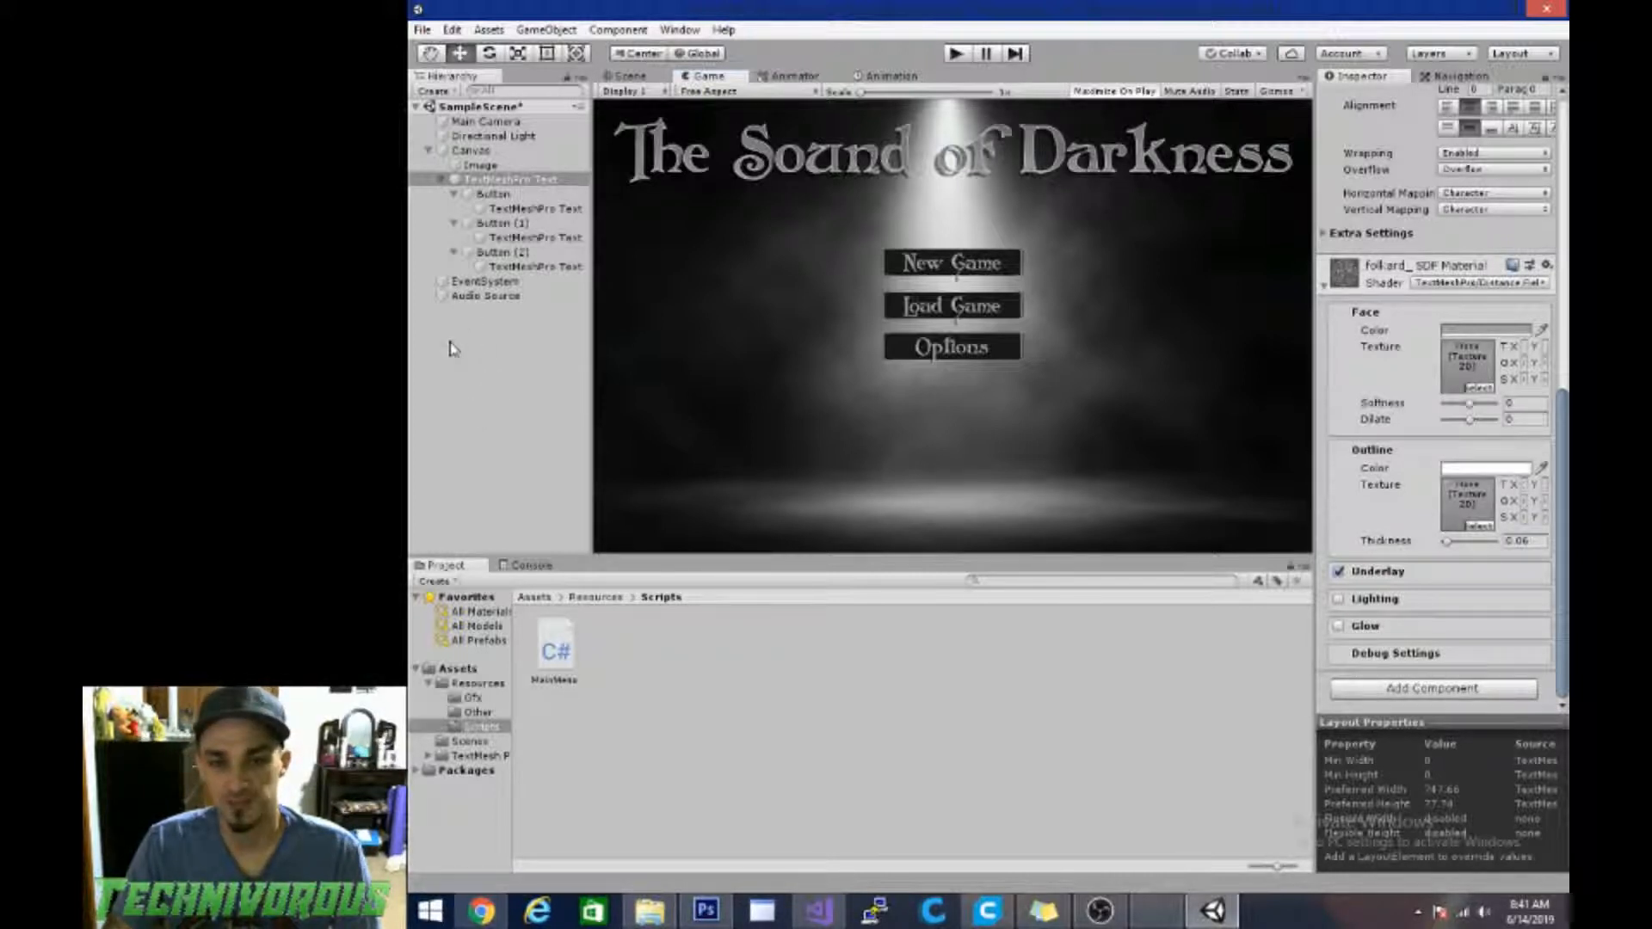
right_click(476, 387)
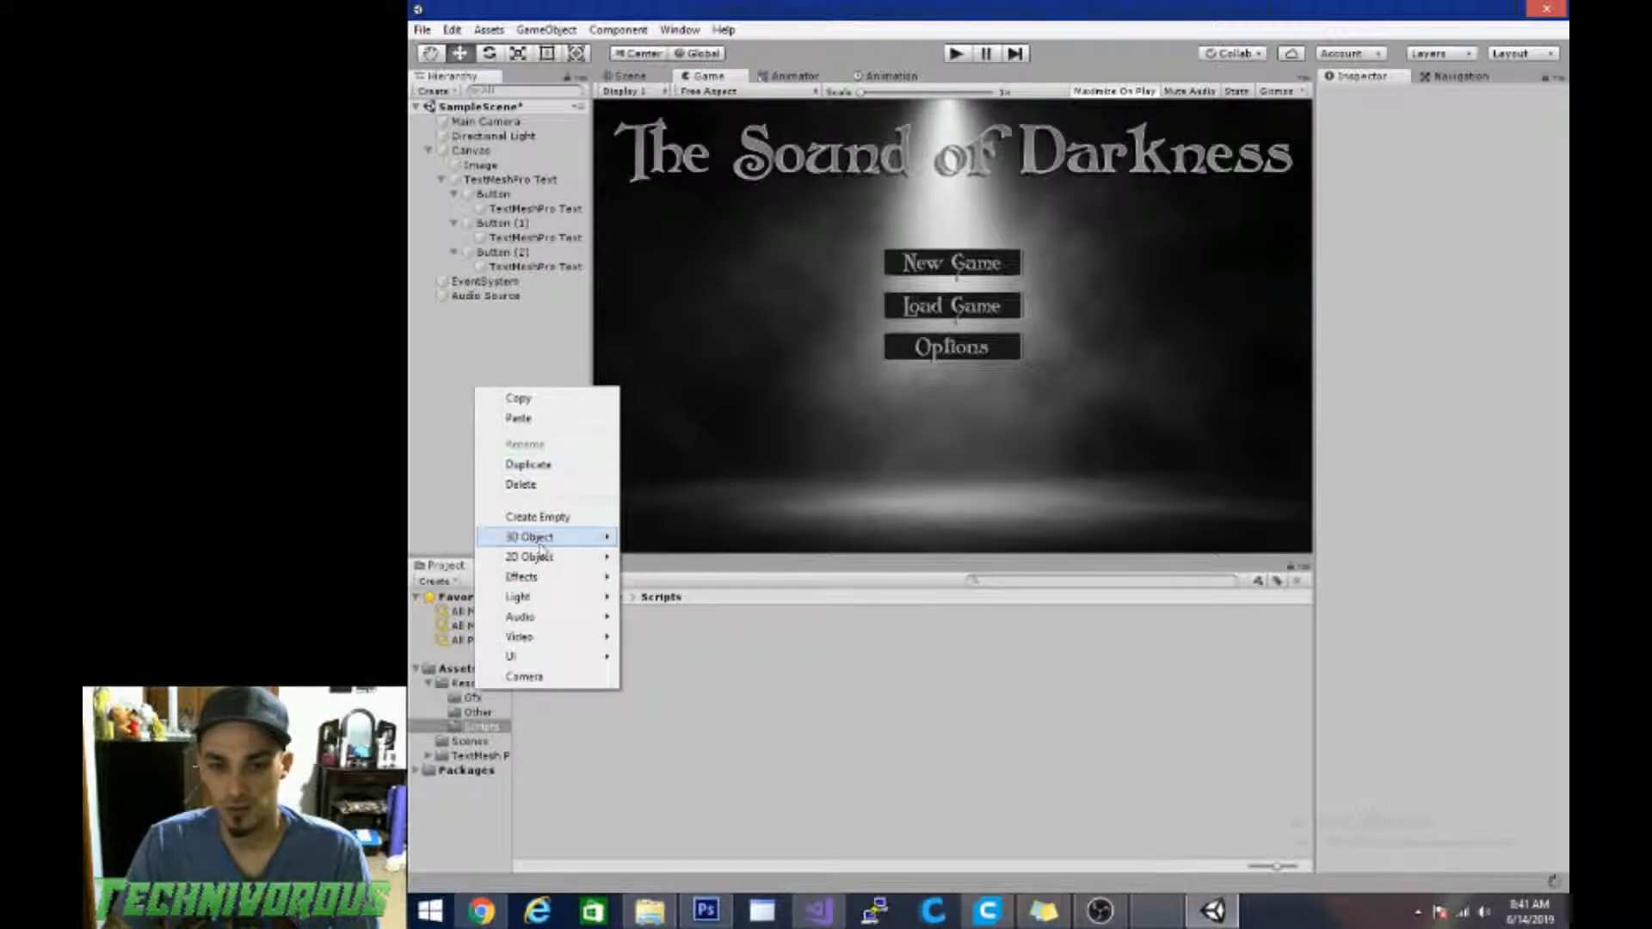
click(527, 517)
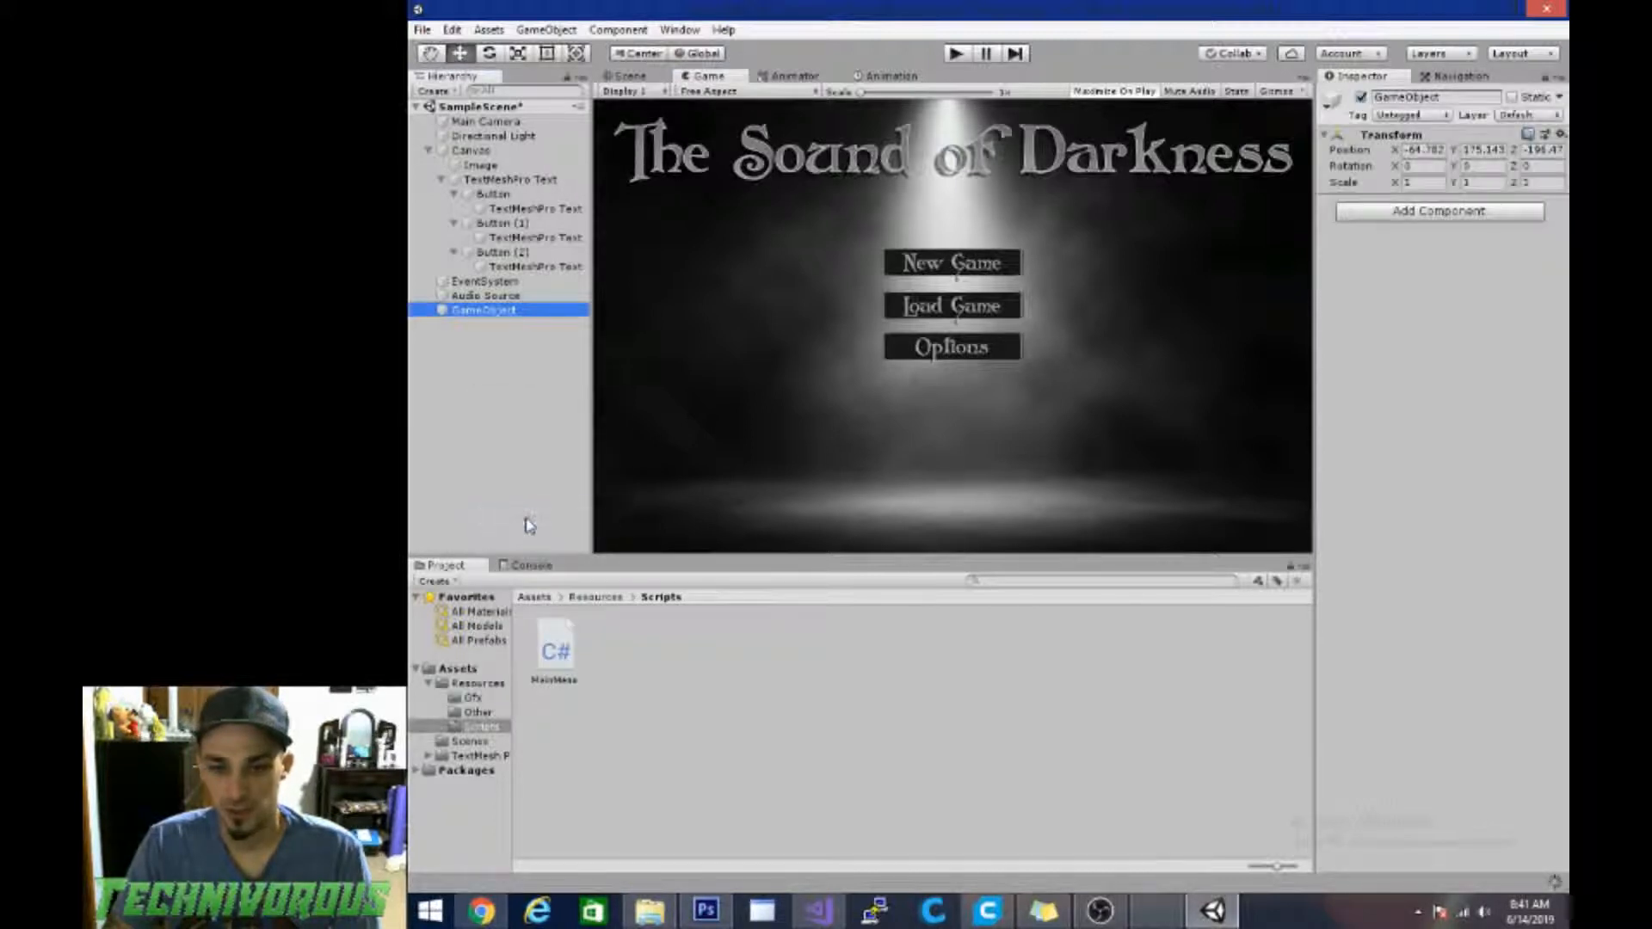
right_click(460, 309)
click(550, 362)
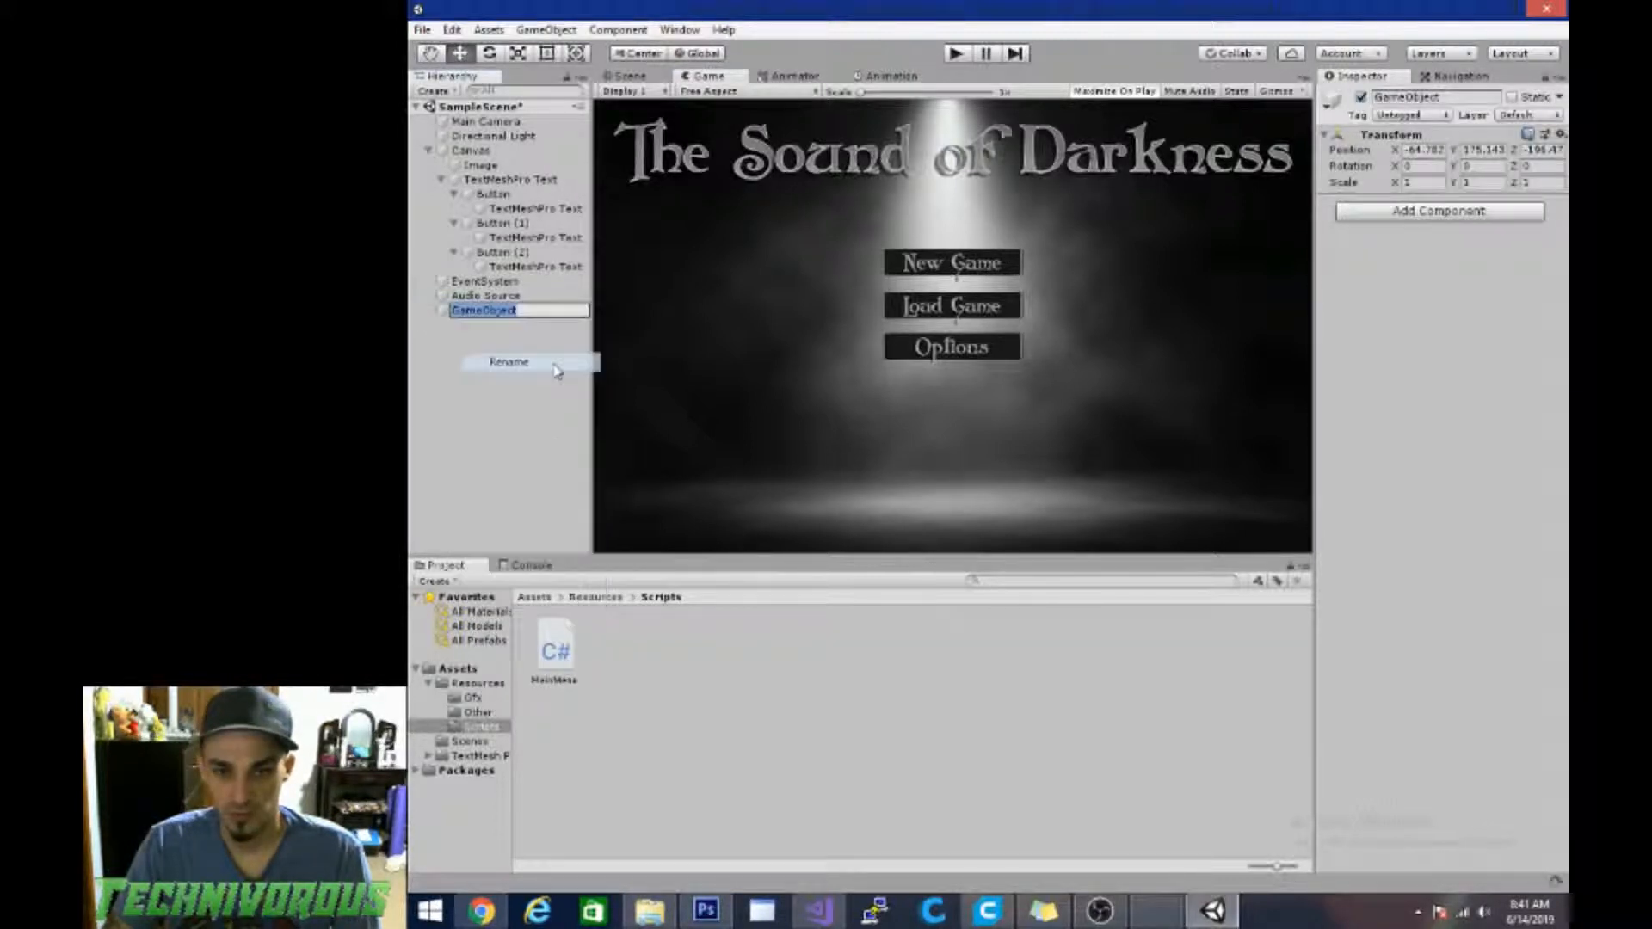
text(MainMenu)
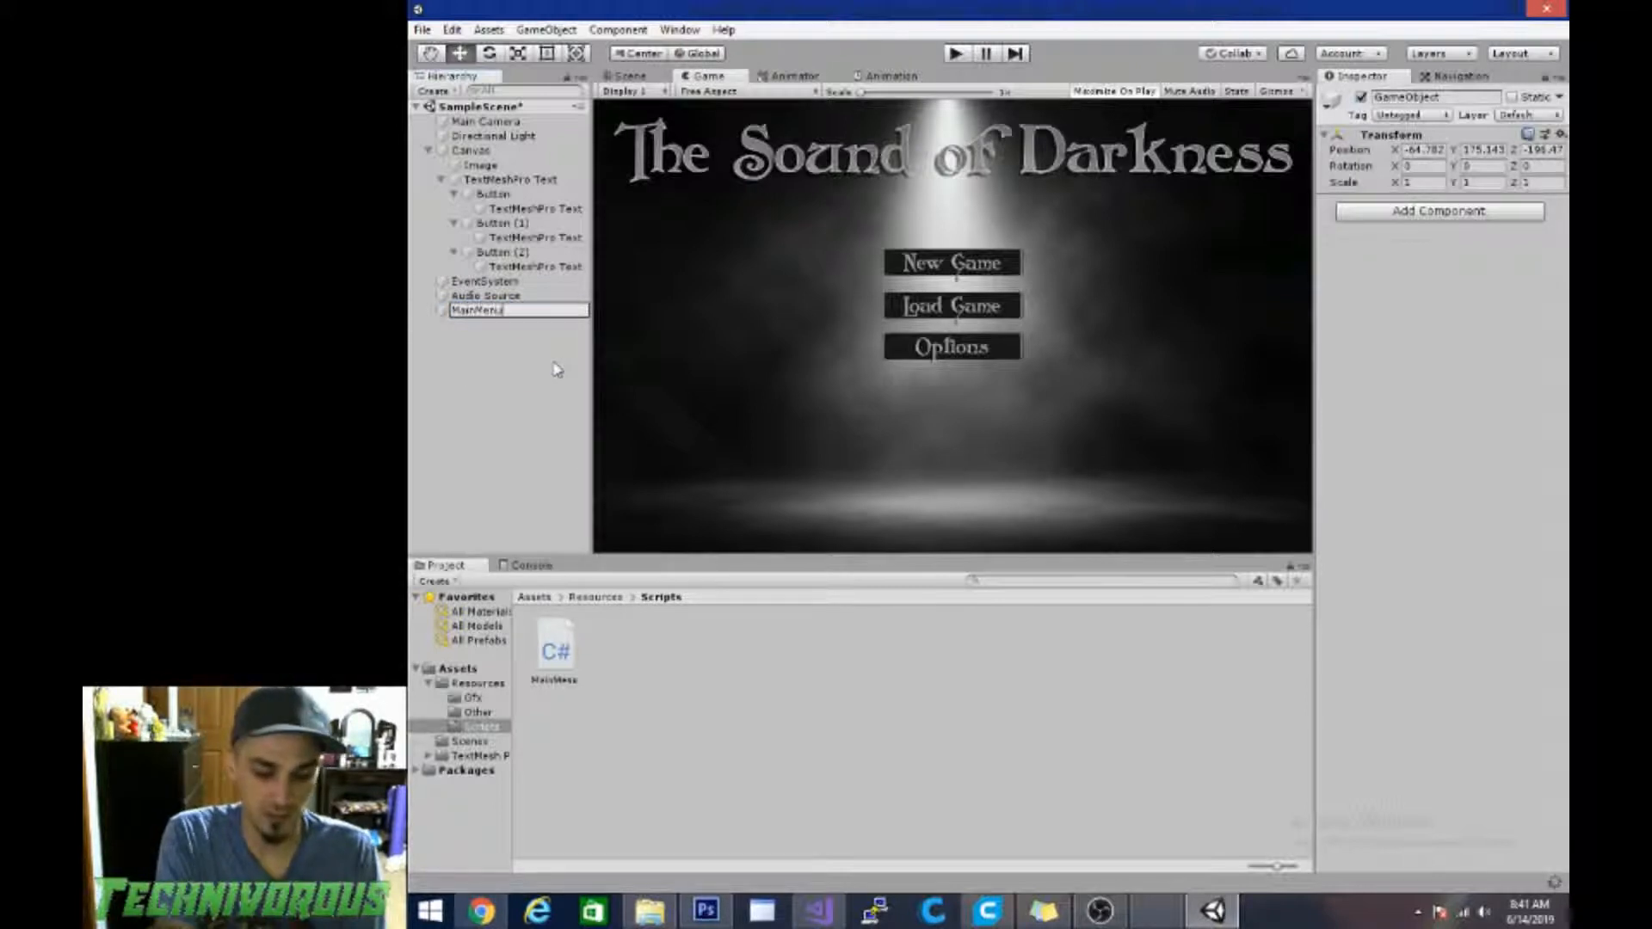
text(Script)
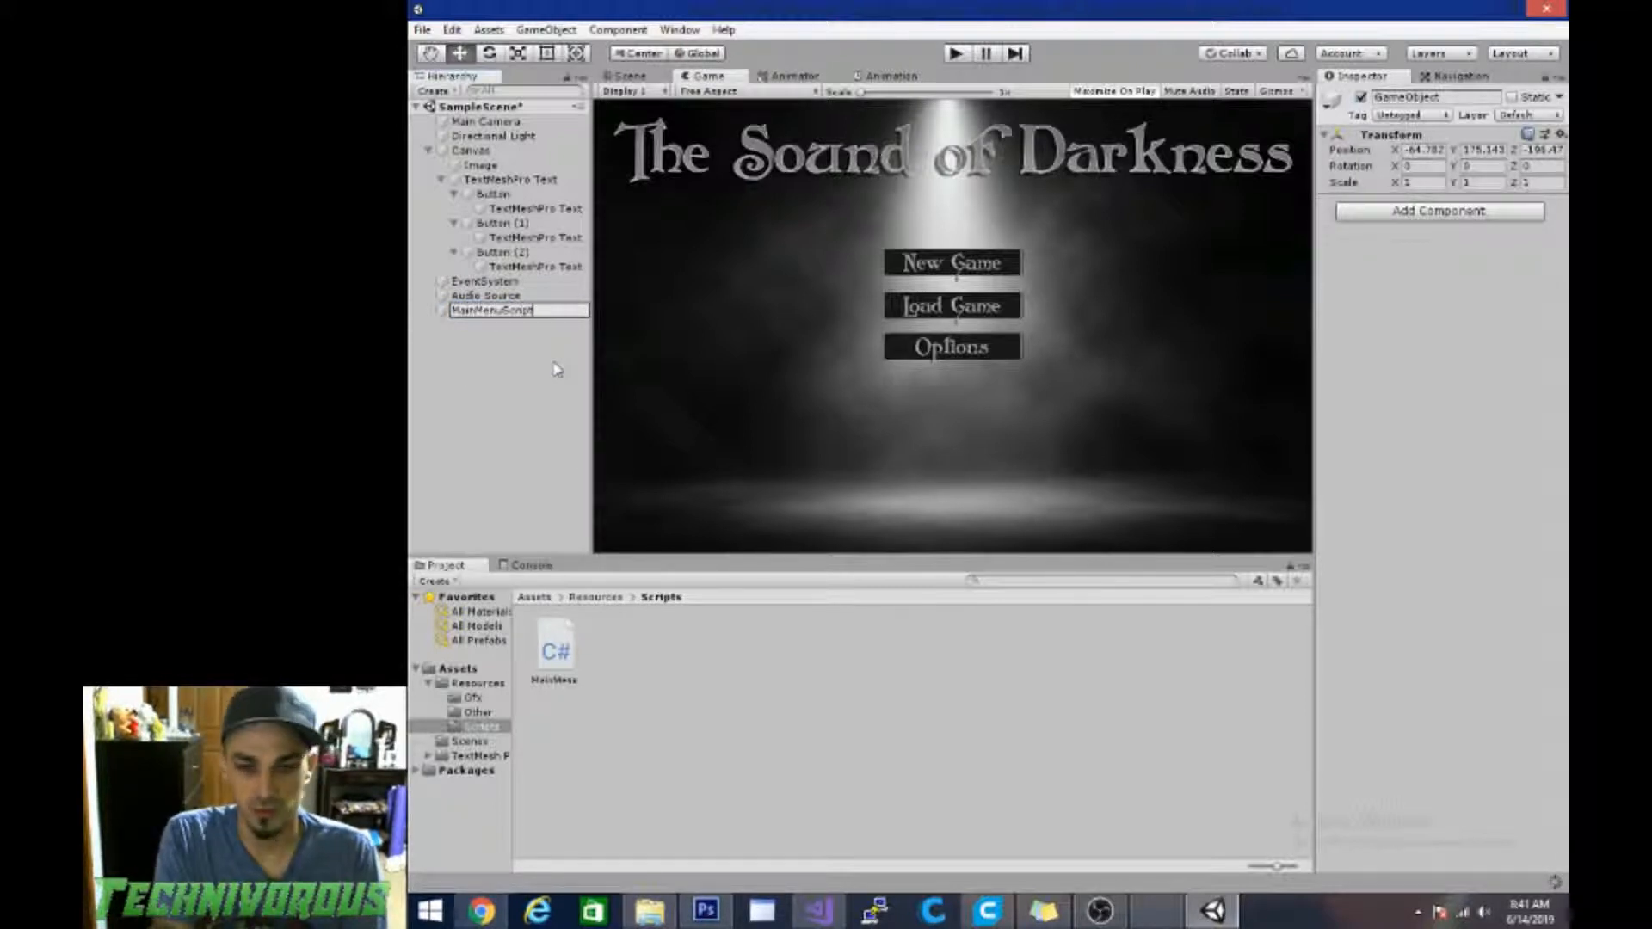
key(Return)
Step: Attach the MainMenu script to the MainMenuScript object
click(557, 370)
click(503, 311)
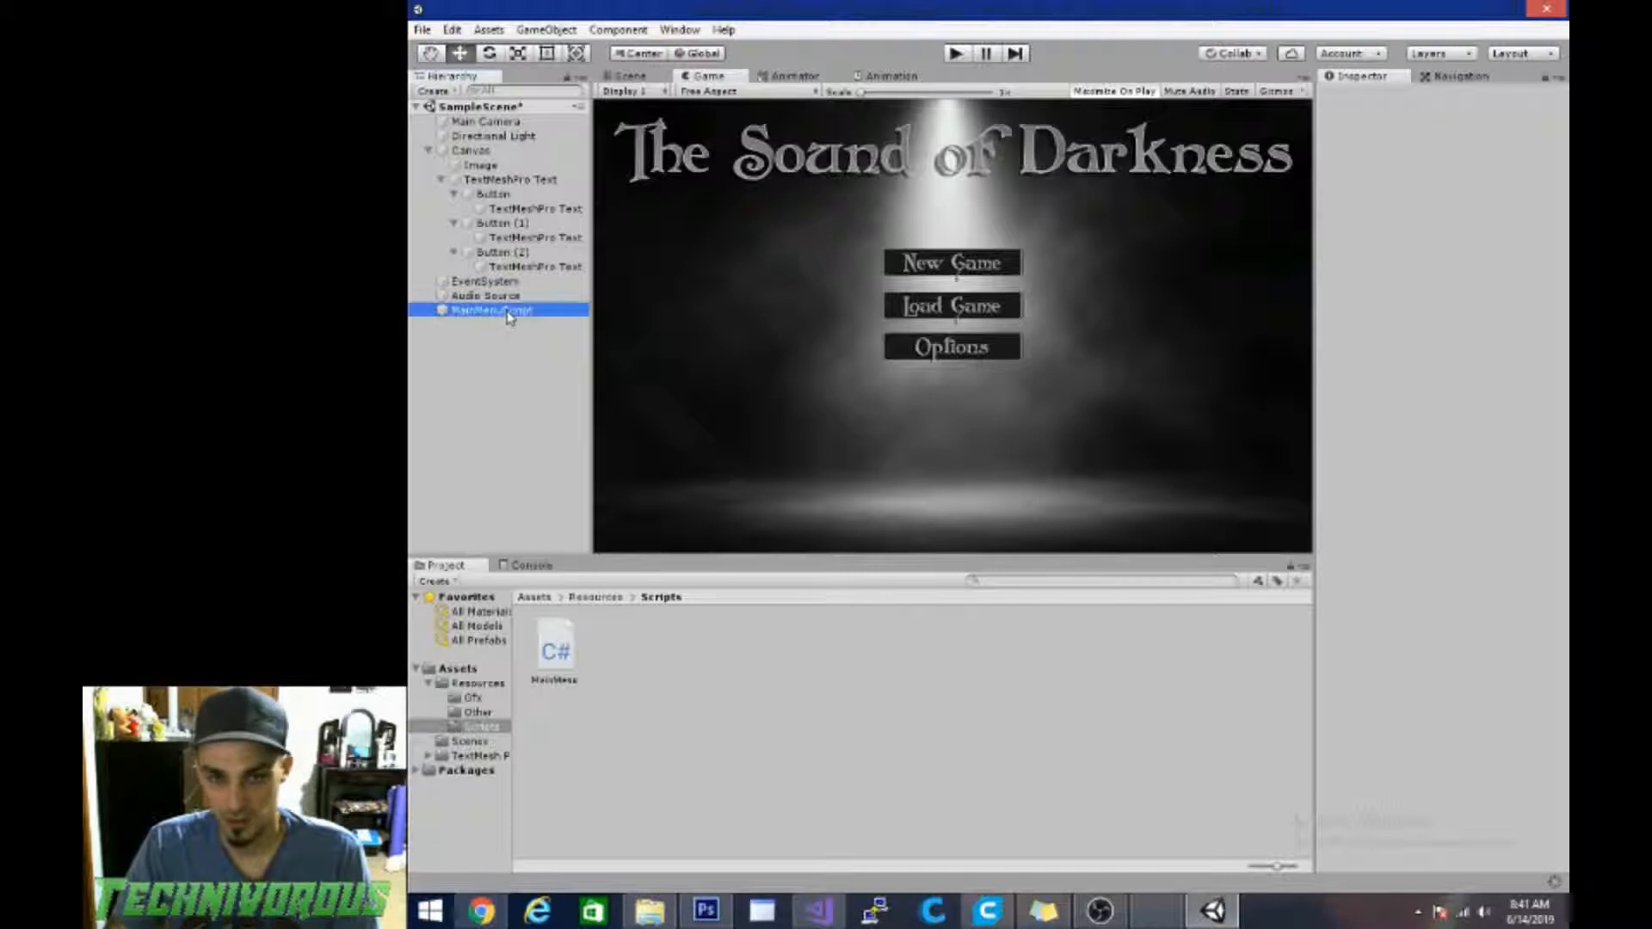
drag(556, 656, 480, 319)
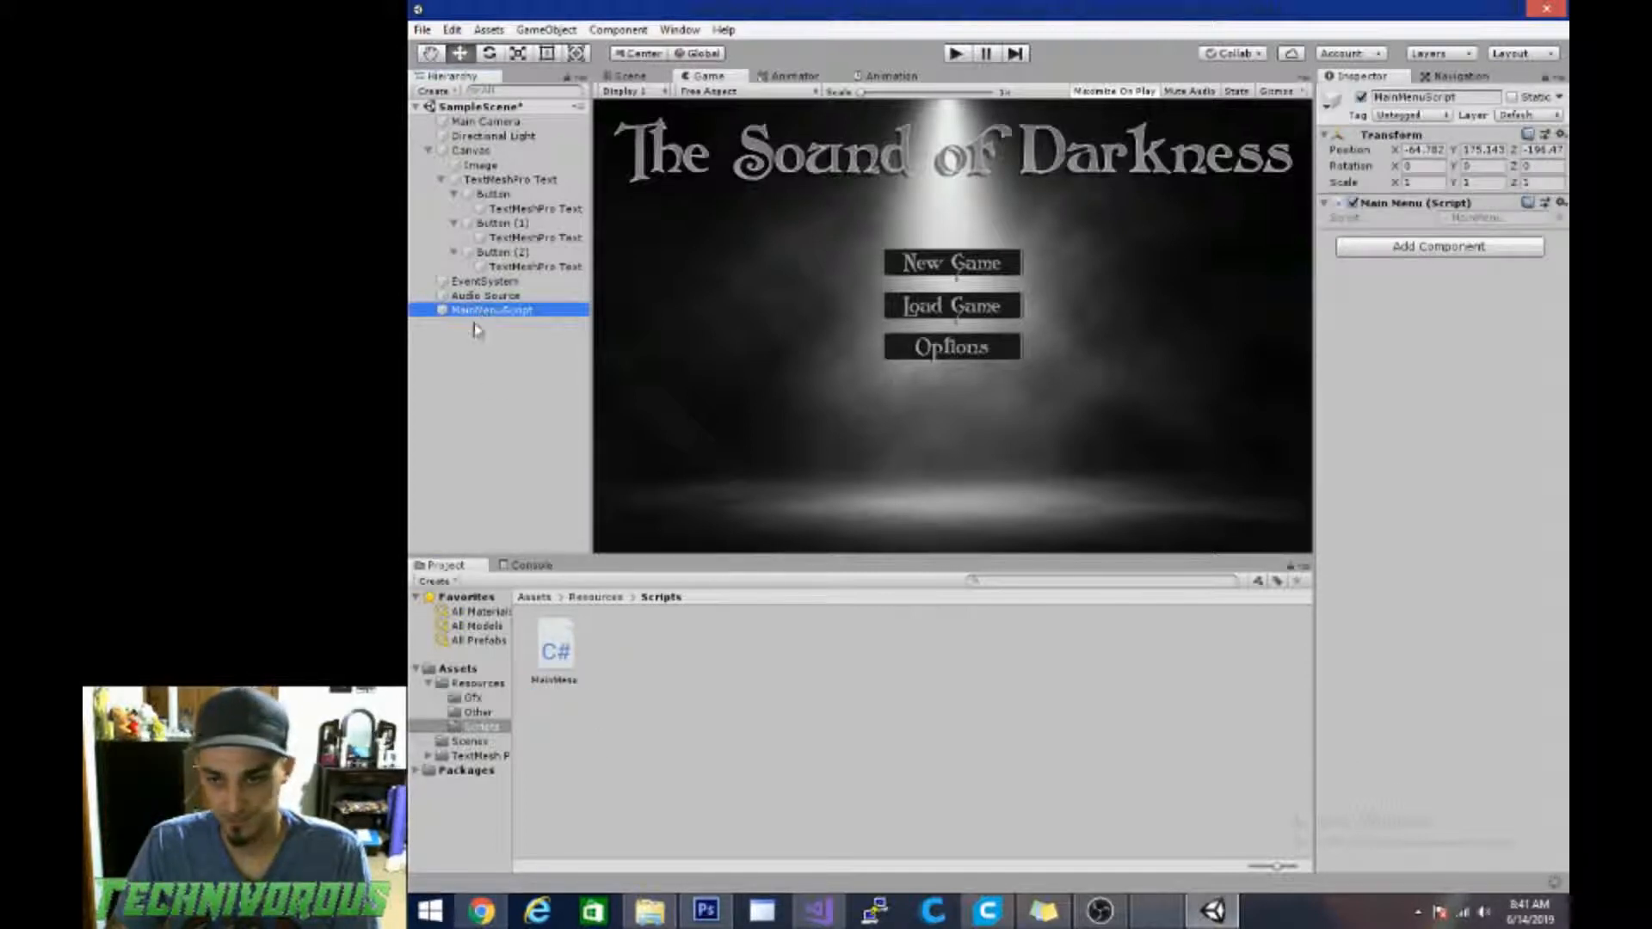
click(538, 398)
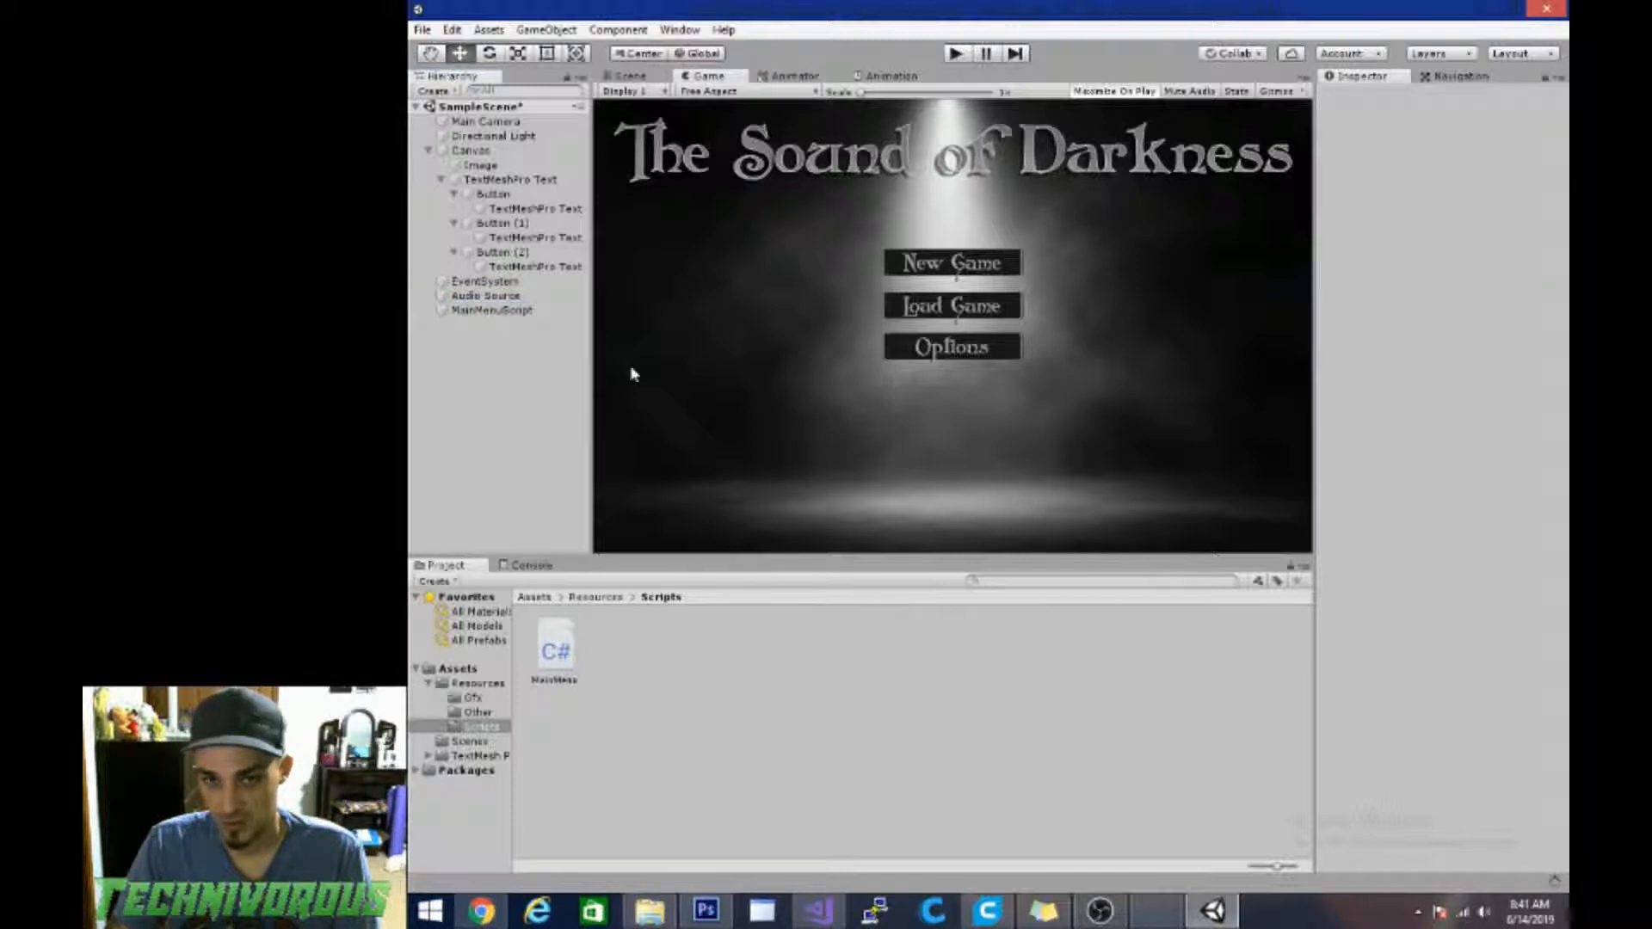
Step: Add one On Click entry to the New Game button and assign the MainMenuScript object to it
click(506, 197)
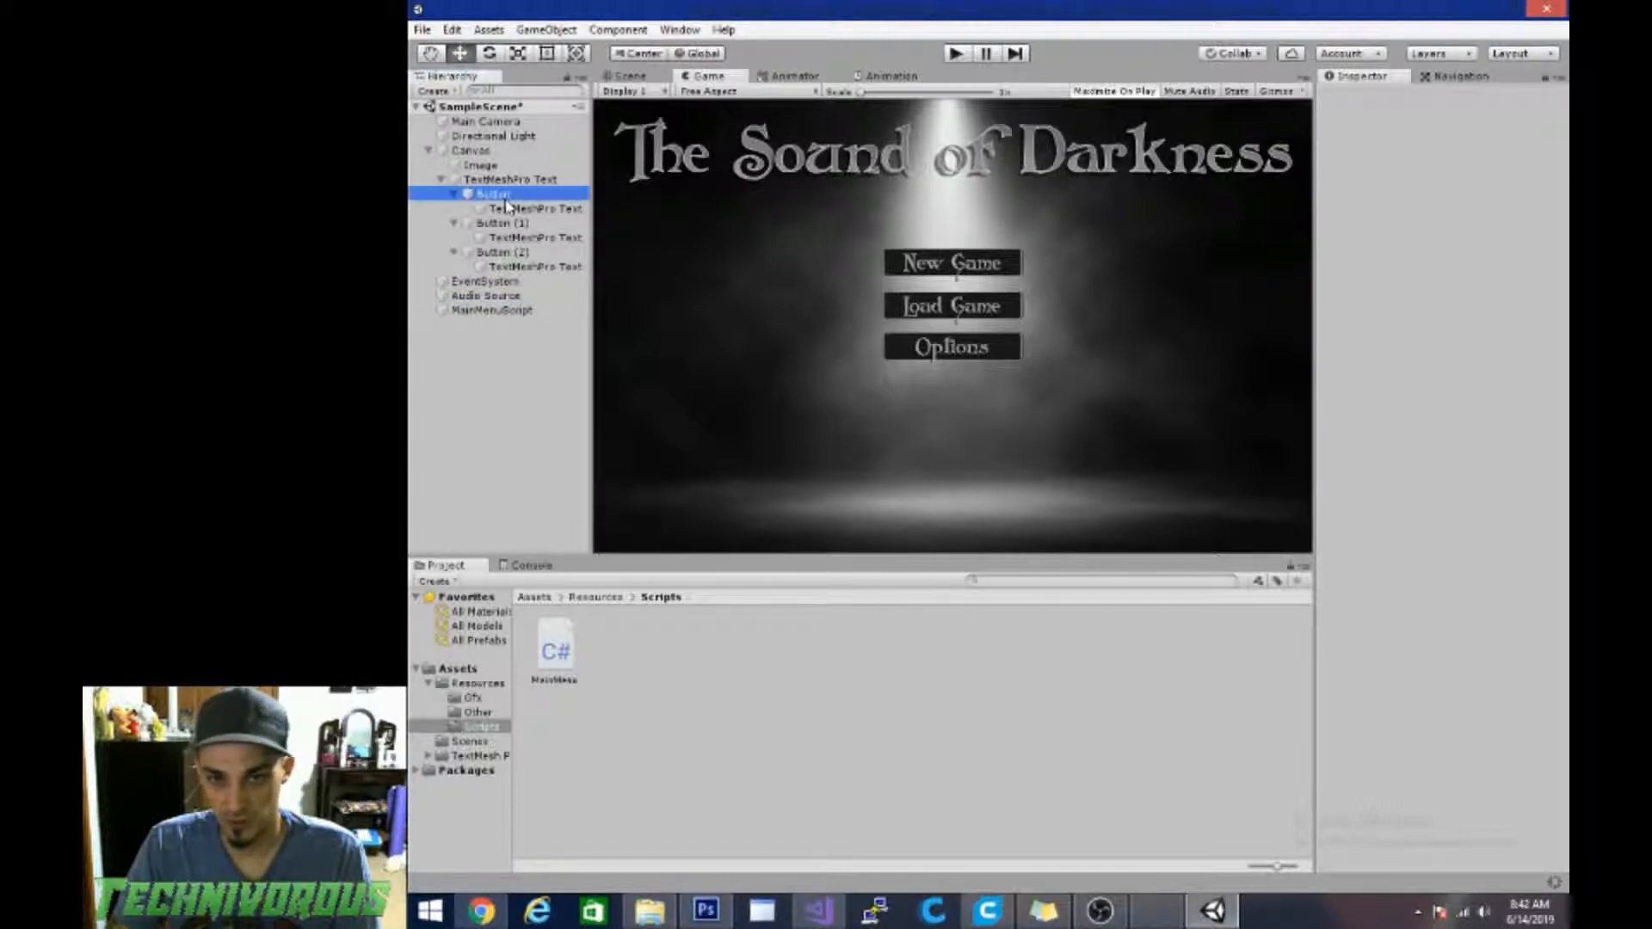
scroll(1482, 595, down, 3)
scroll(1482, 595, down, 1)
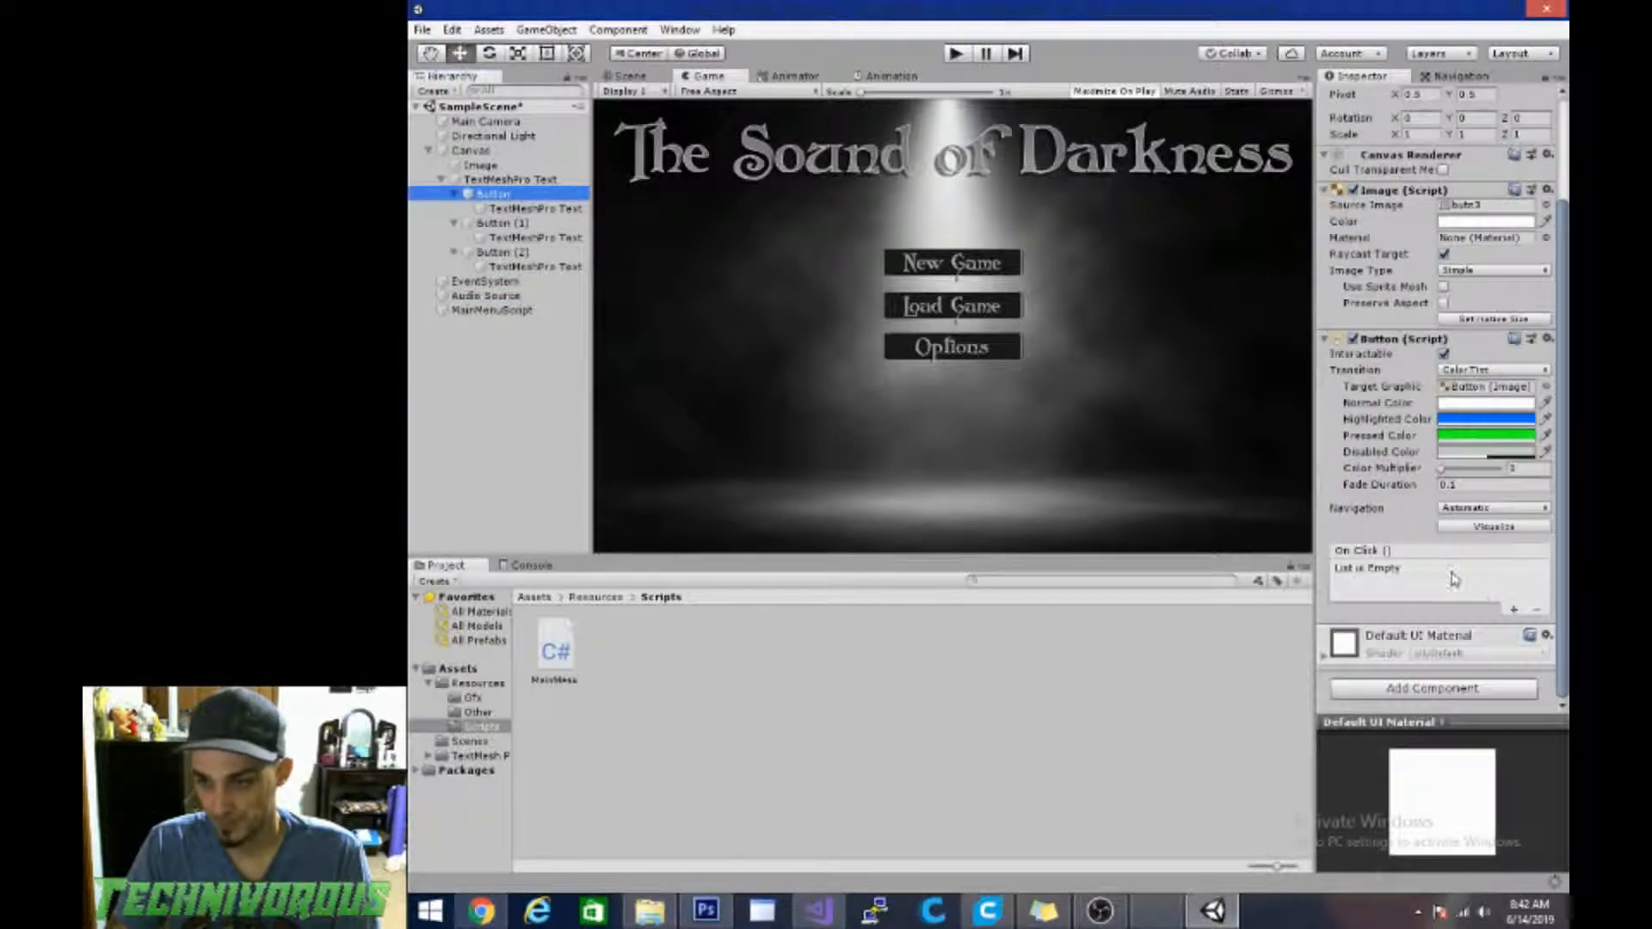
click(1513, 612)
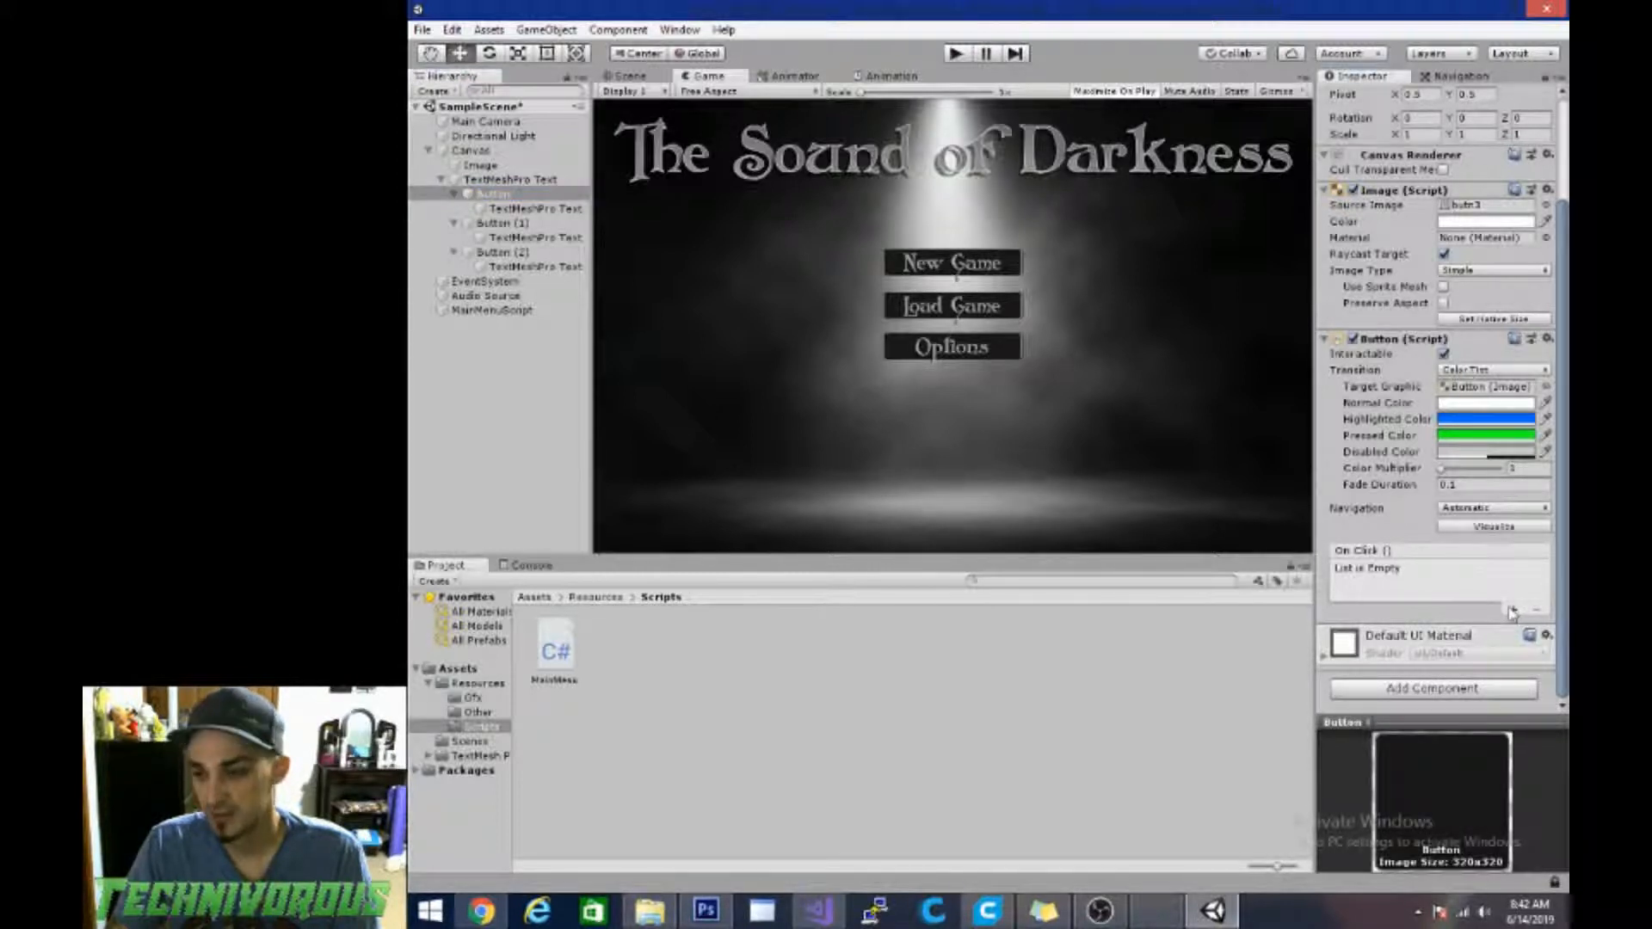
click(1513, 611)
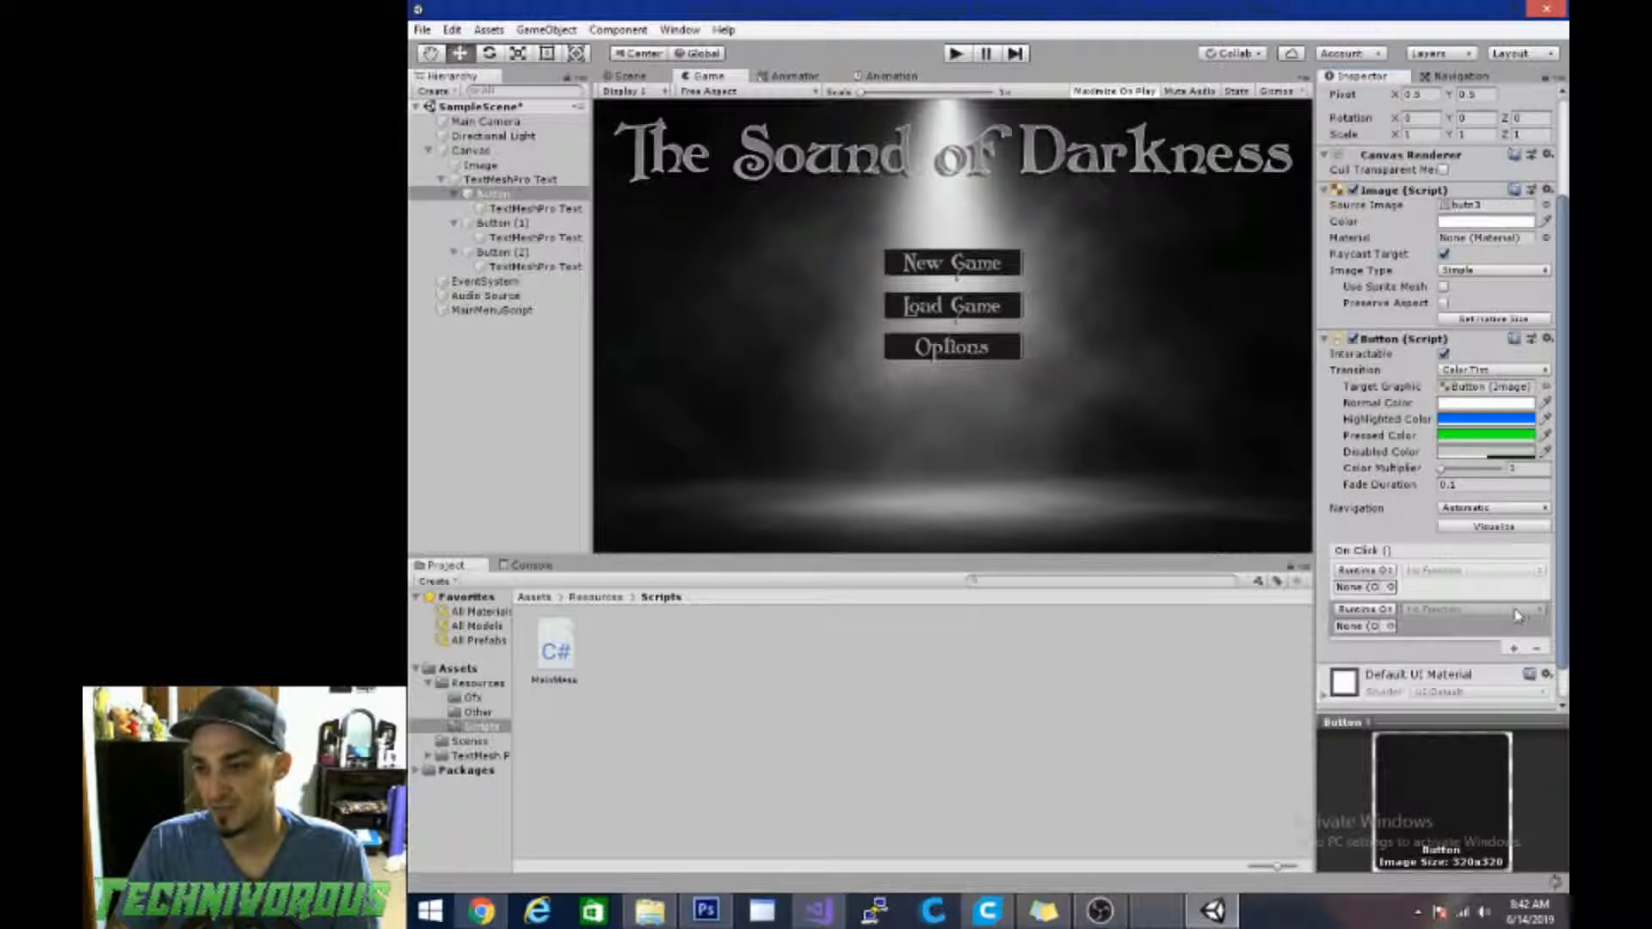
click(1537, 651)
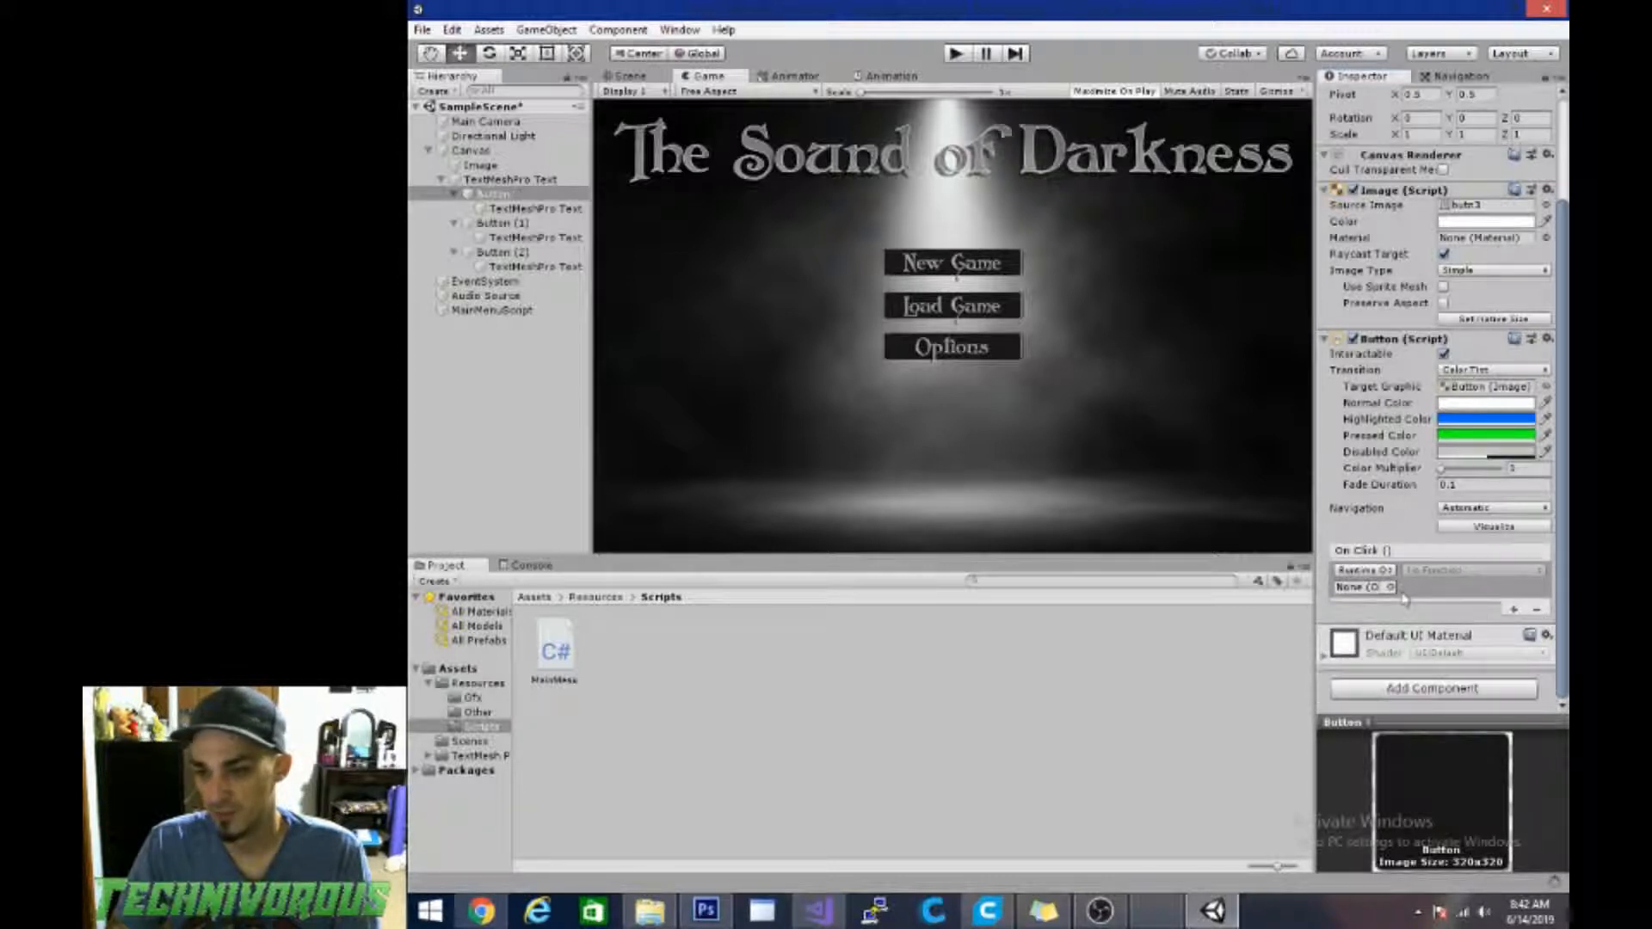
drag(459, 321, 1367, 588)
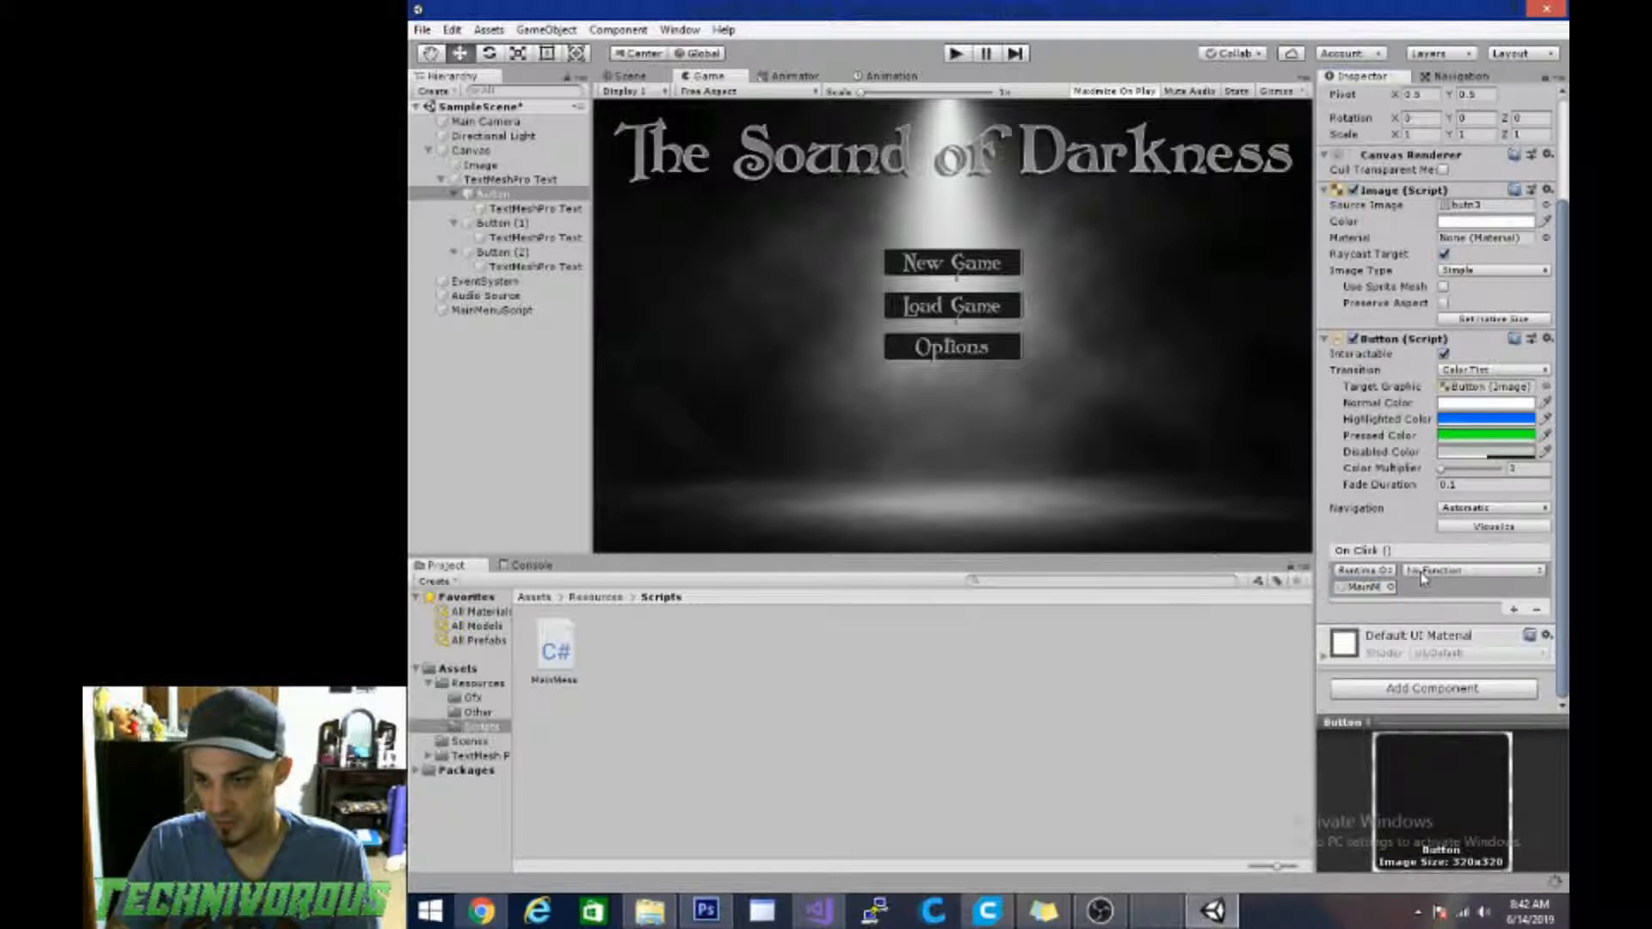
click(1421, 572)
mouse_move(1435, 625)
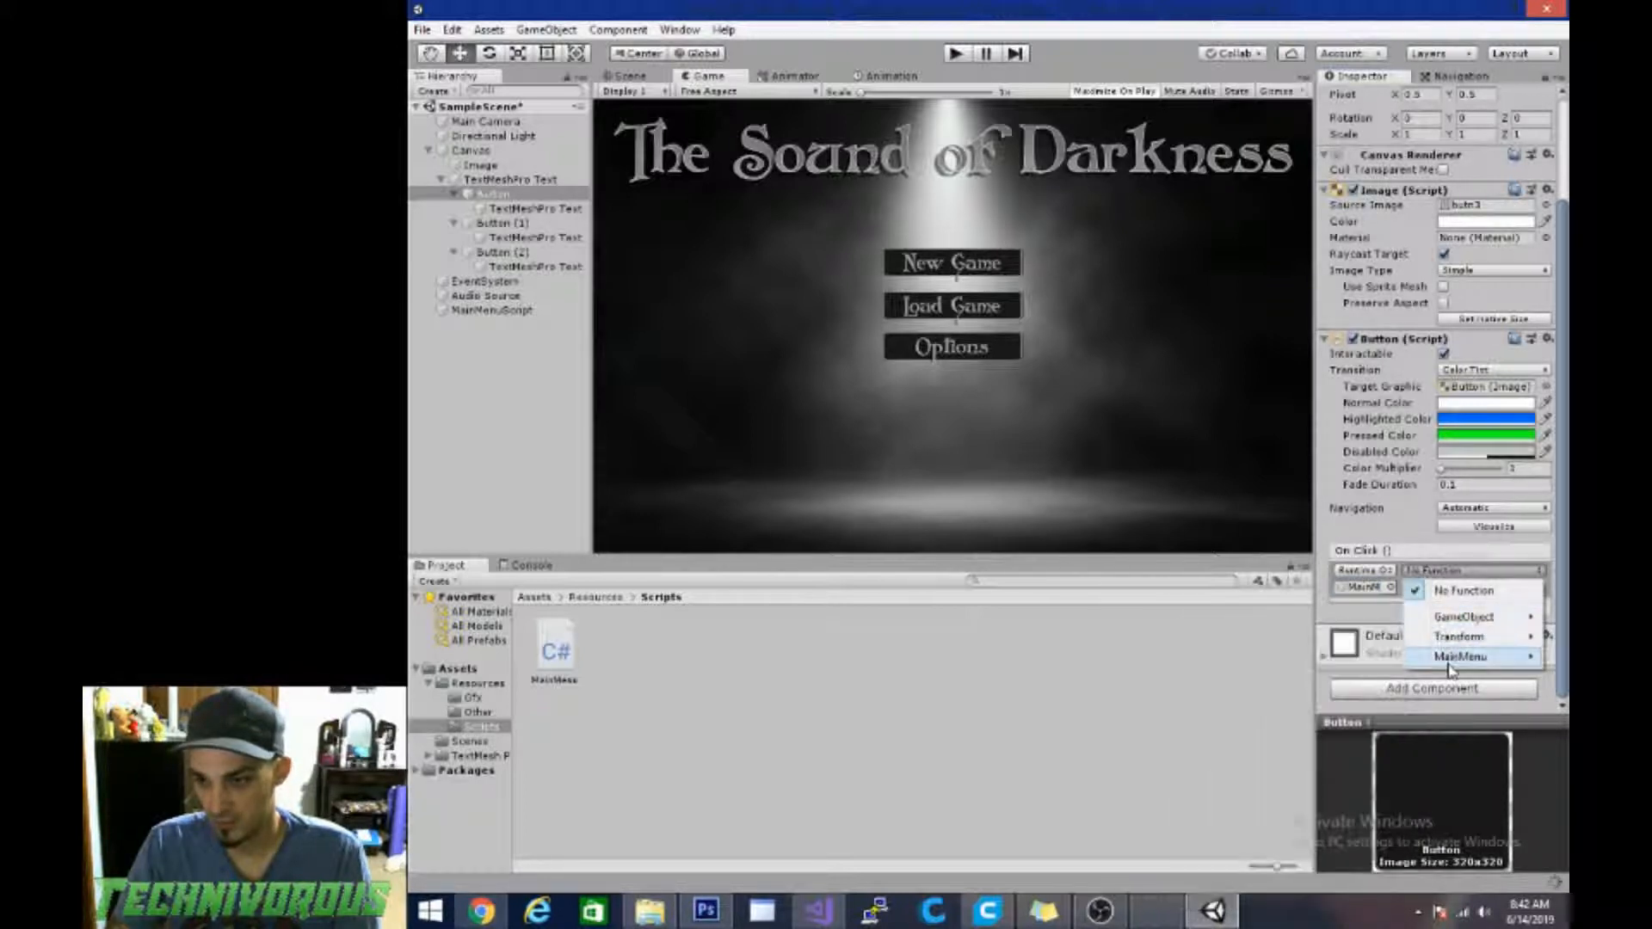
mouse_move(1450, 663)
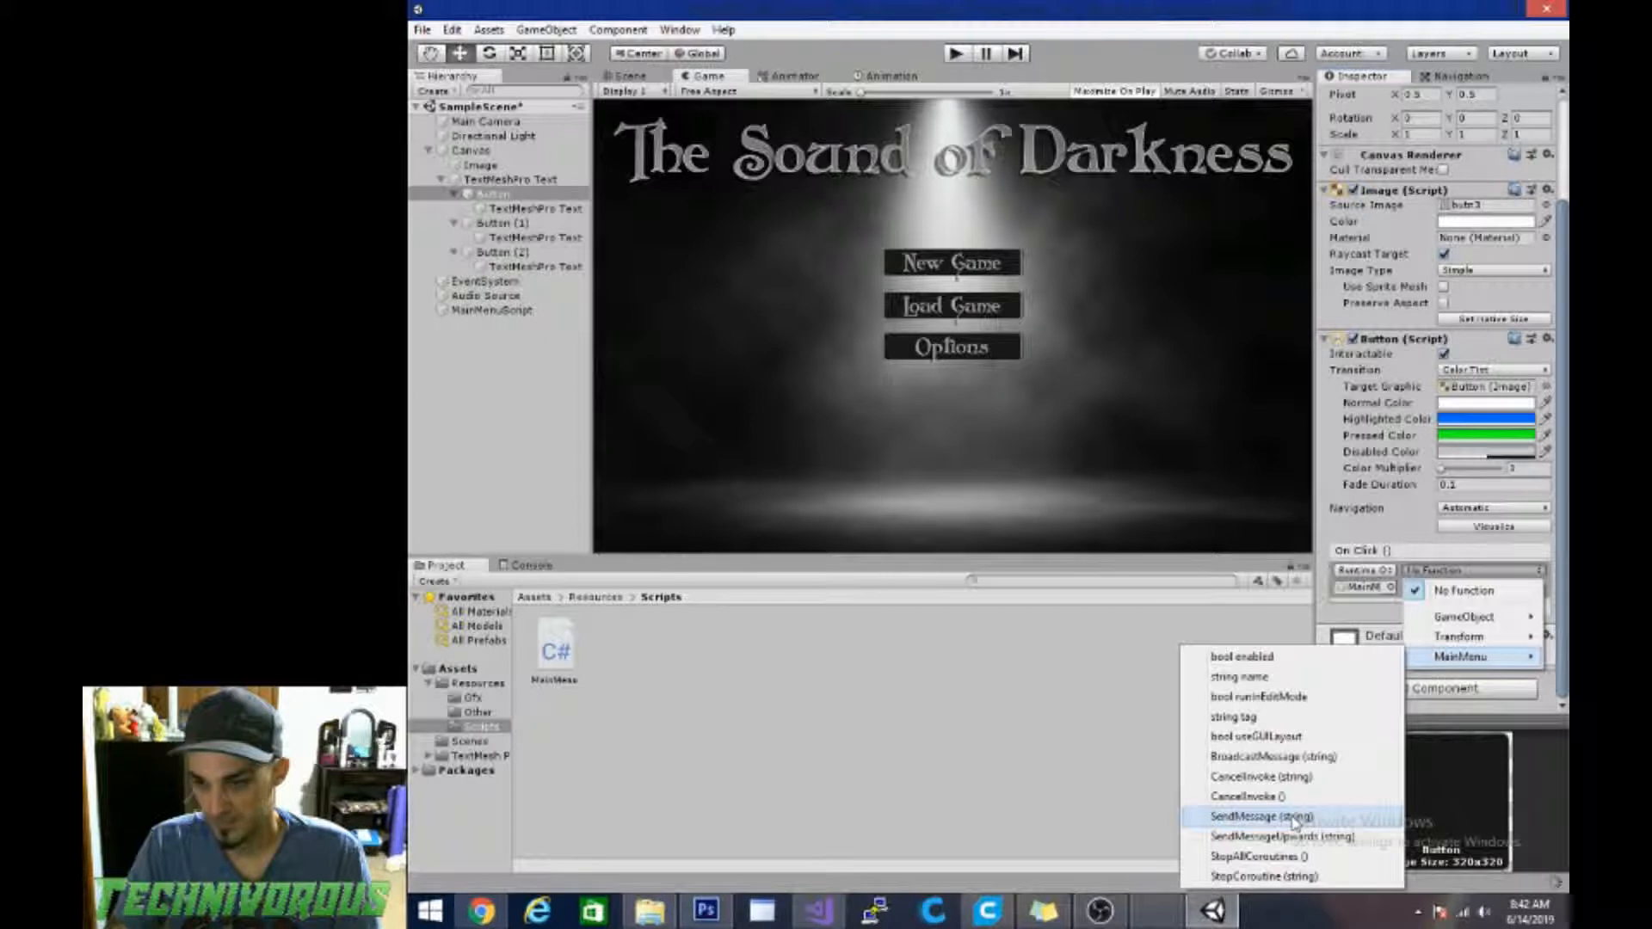
click(893, 704)
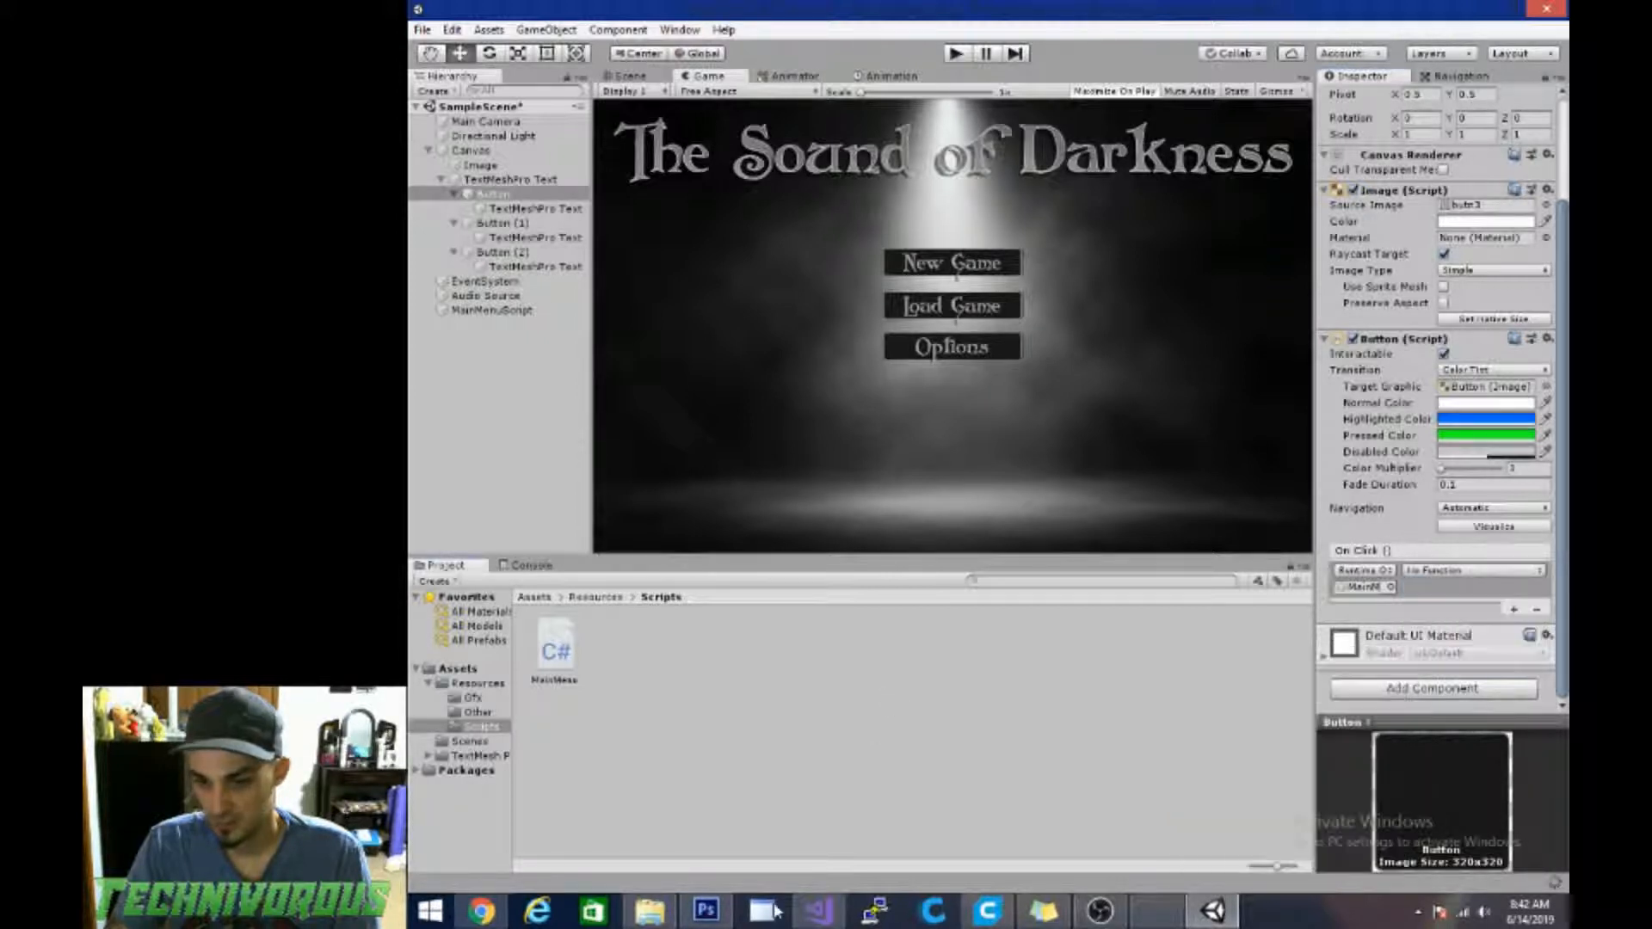
Step: Switch to Visual Studio, save the MainMenu script again and return to Unity
click(801, 913)
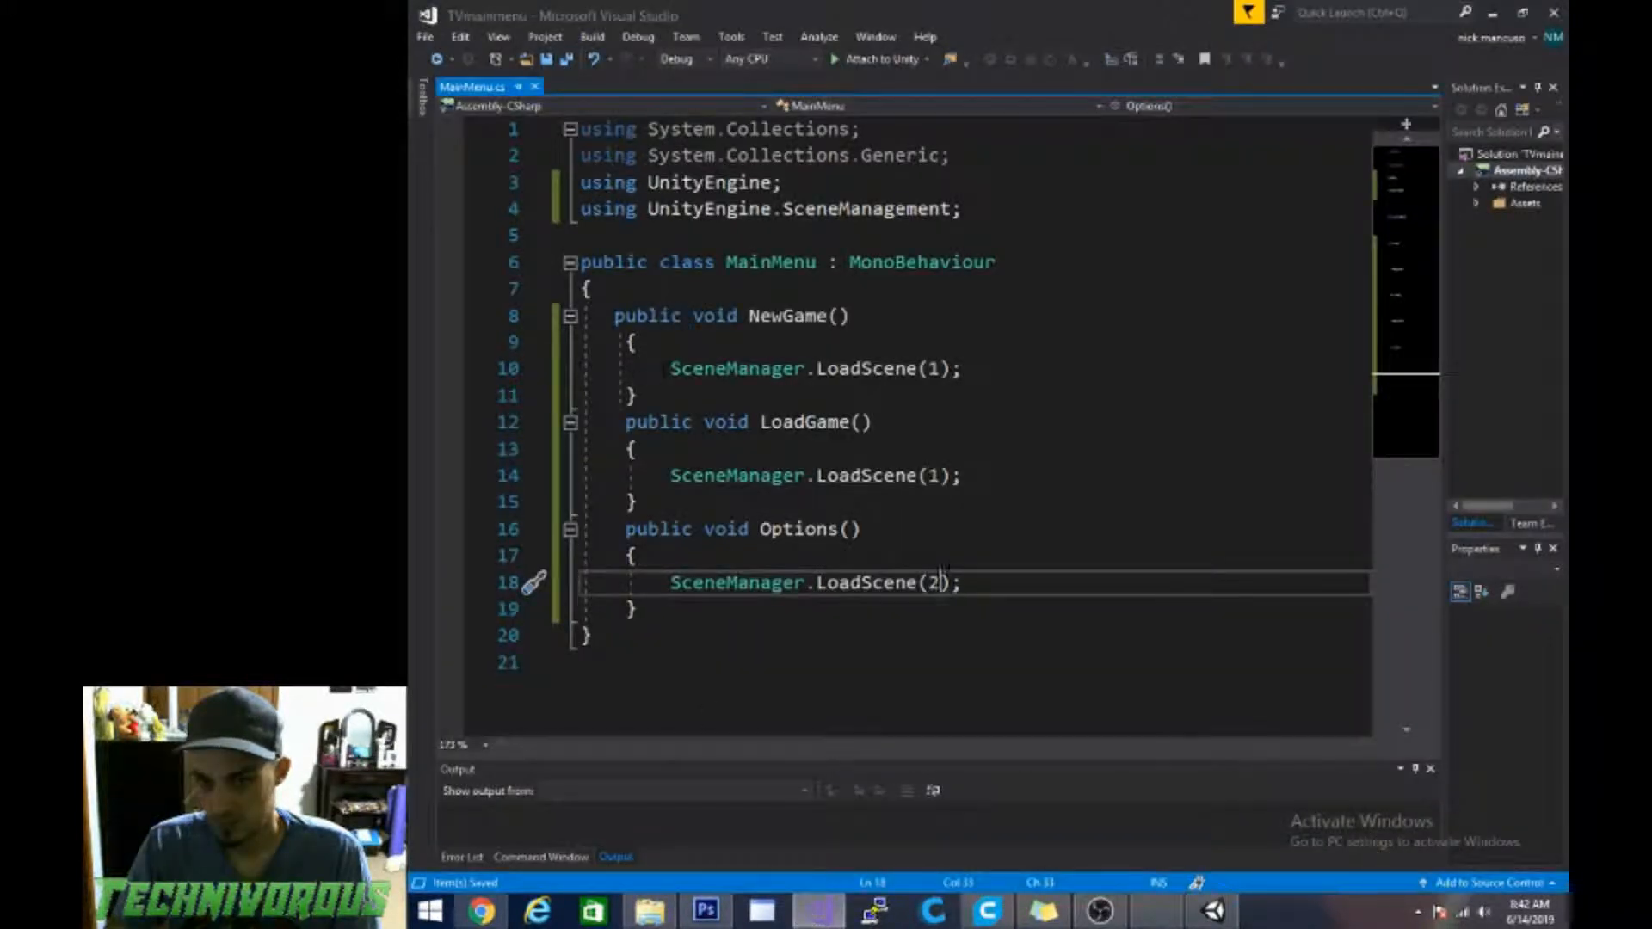
click(425, 37)
click(486, 245)
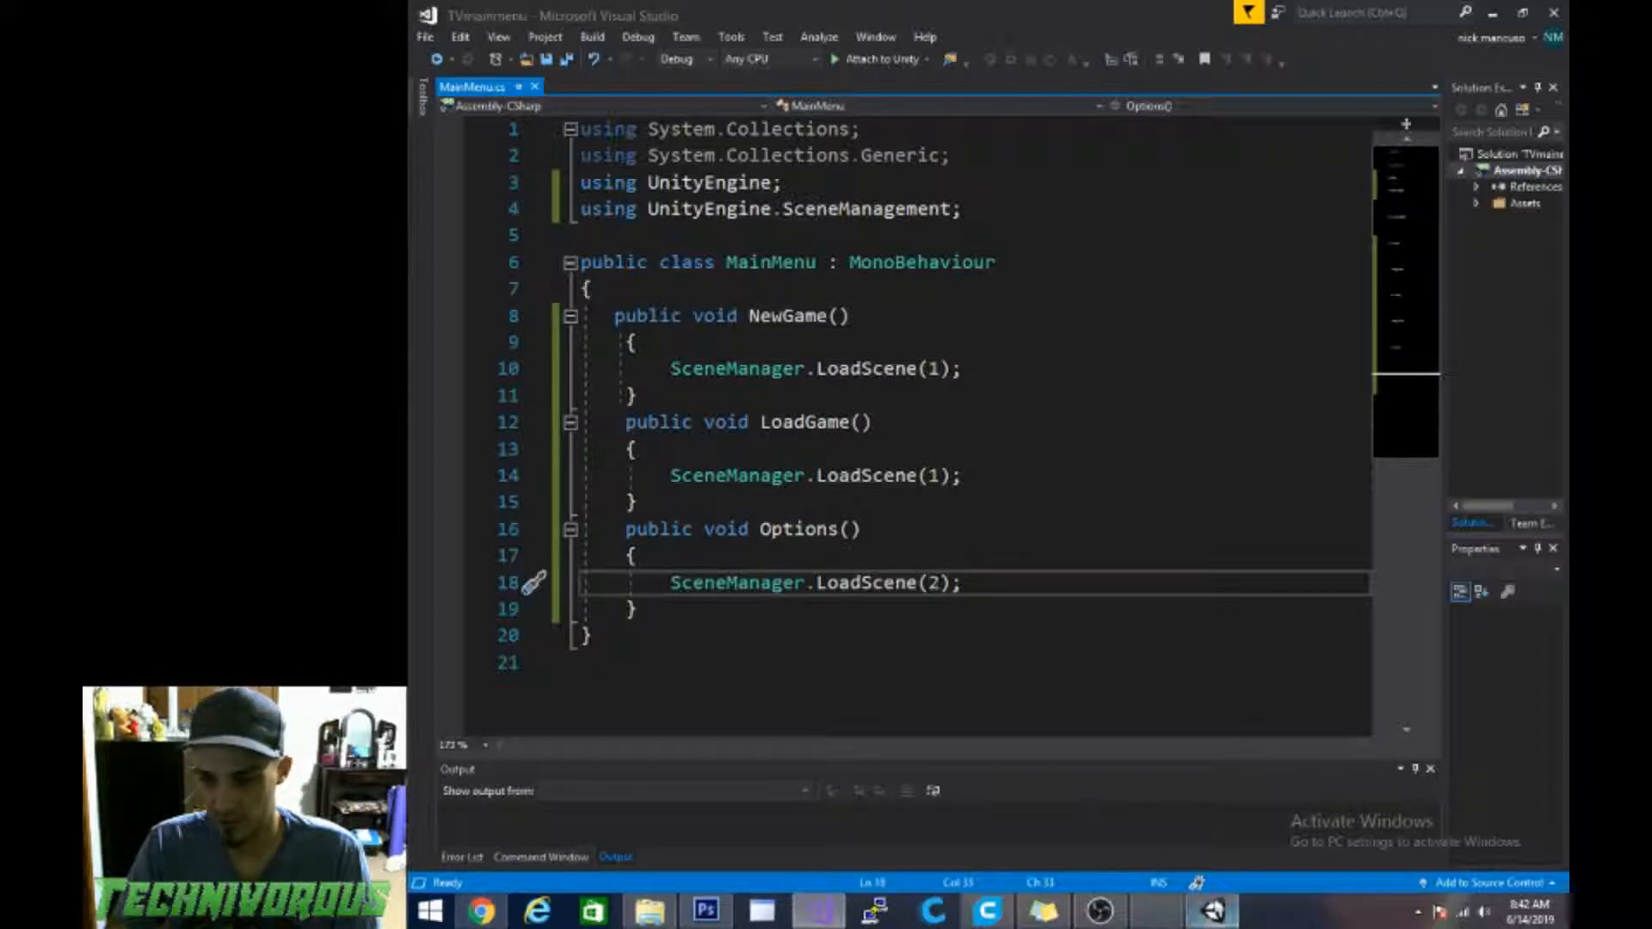
click(1213, 910)
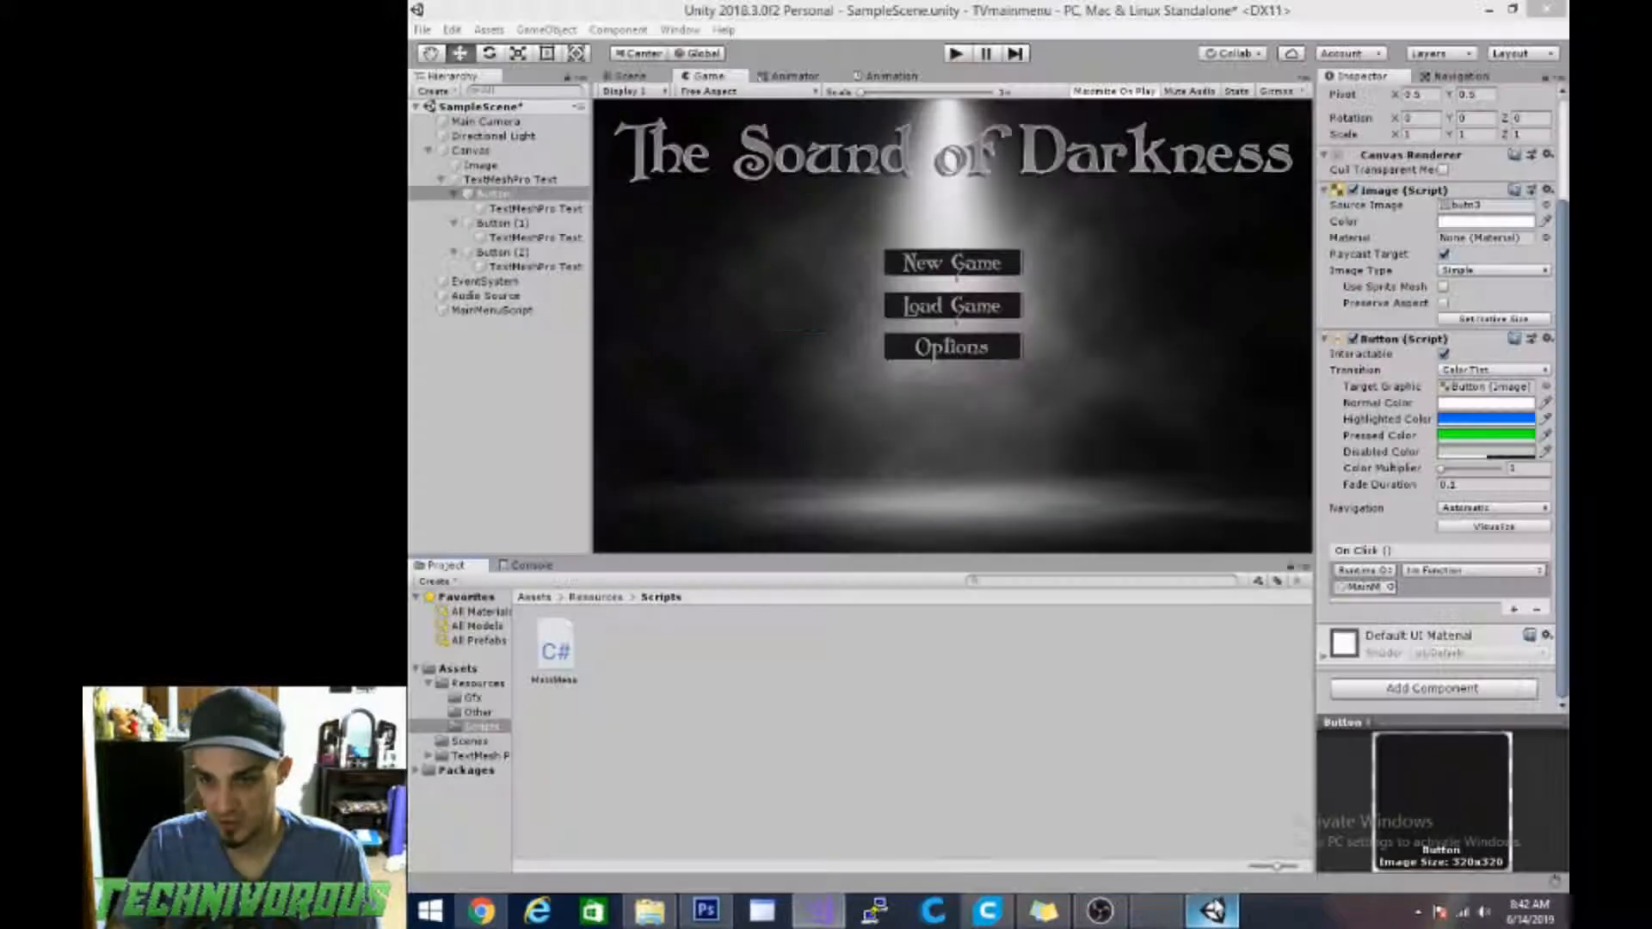
Step: Set the call state of the New Game button's On Click entry to Editor And Runtime
click(1454, 572)
mouse_move(1464, 658)
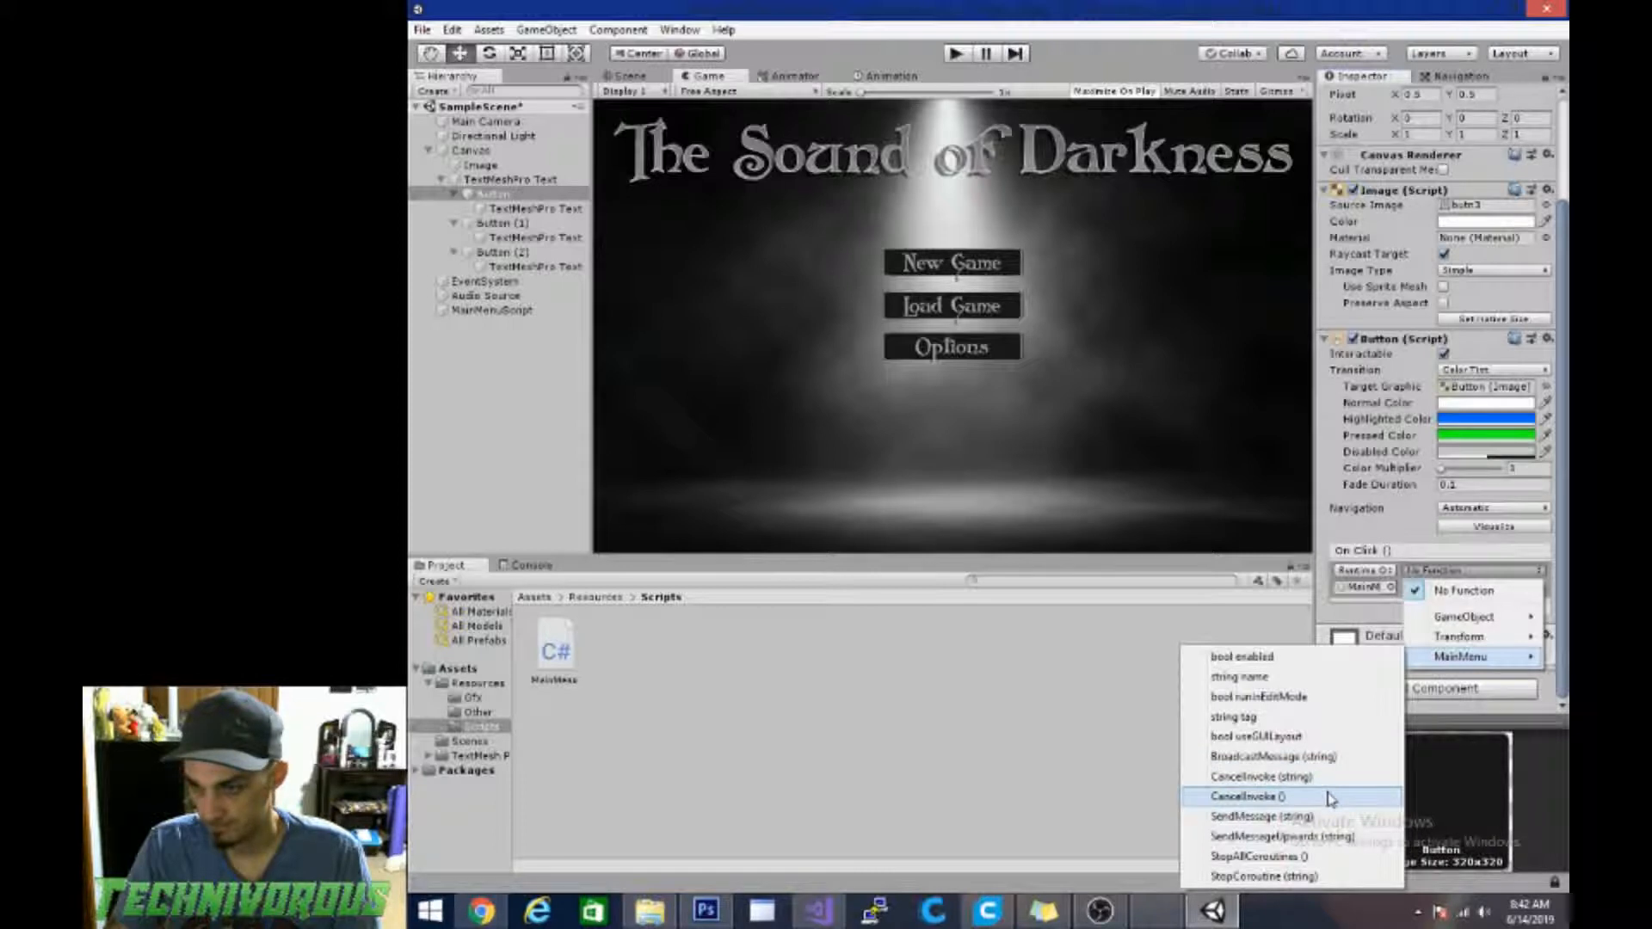
click(1366, 570)
click(1366, 570)
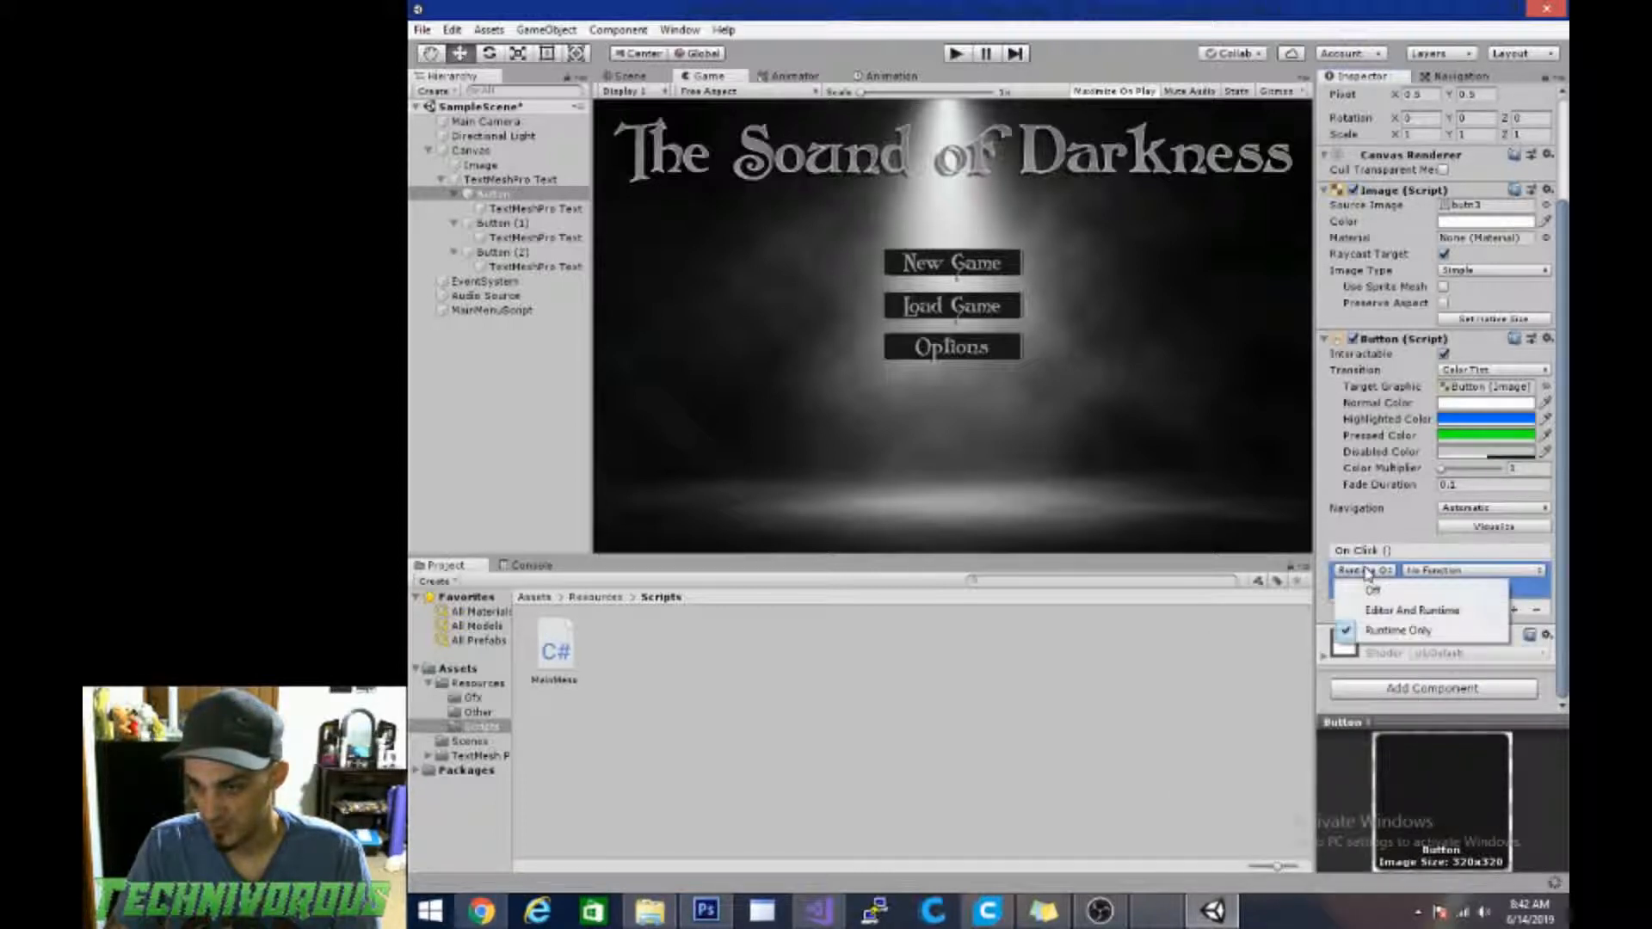
click(1406, 610)
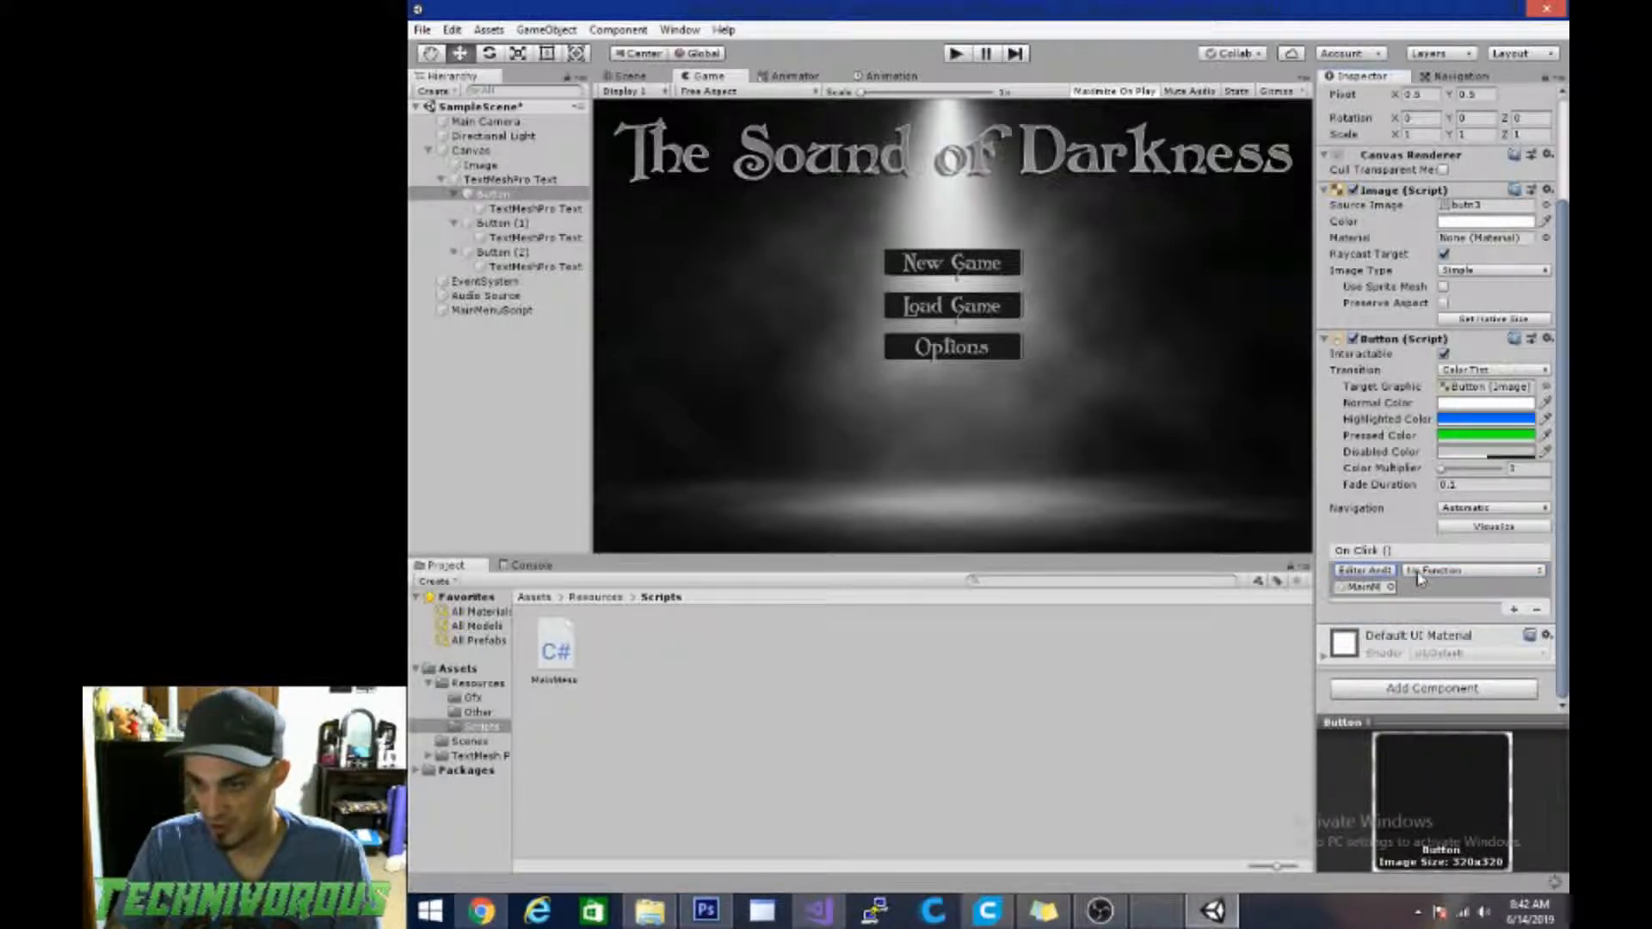
click(1419, 572)
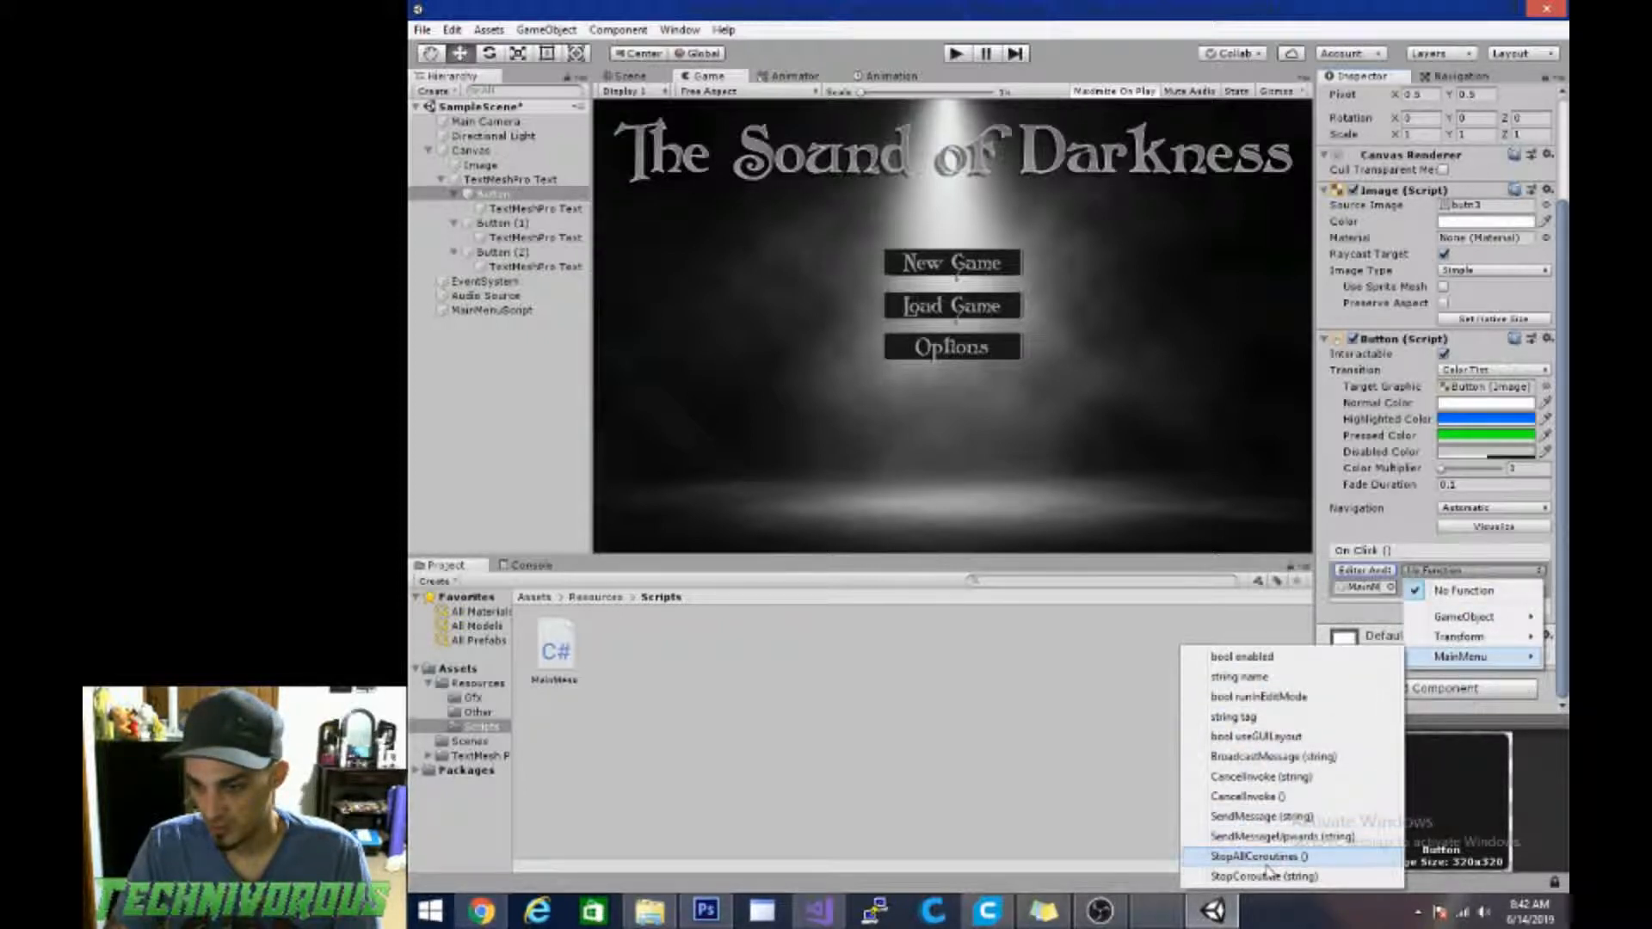
click(1143, 788)
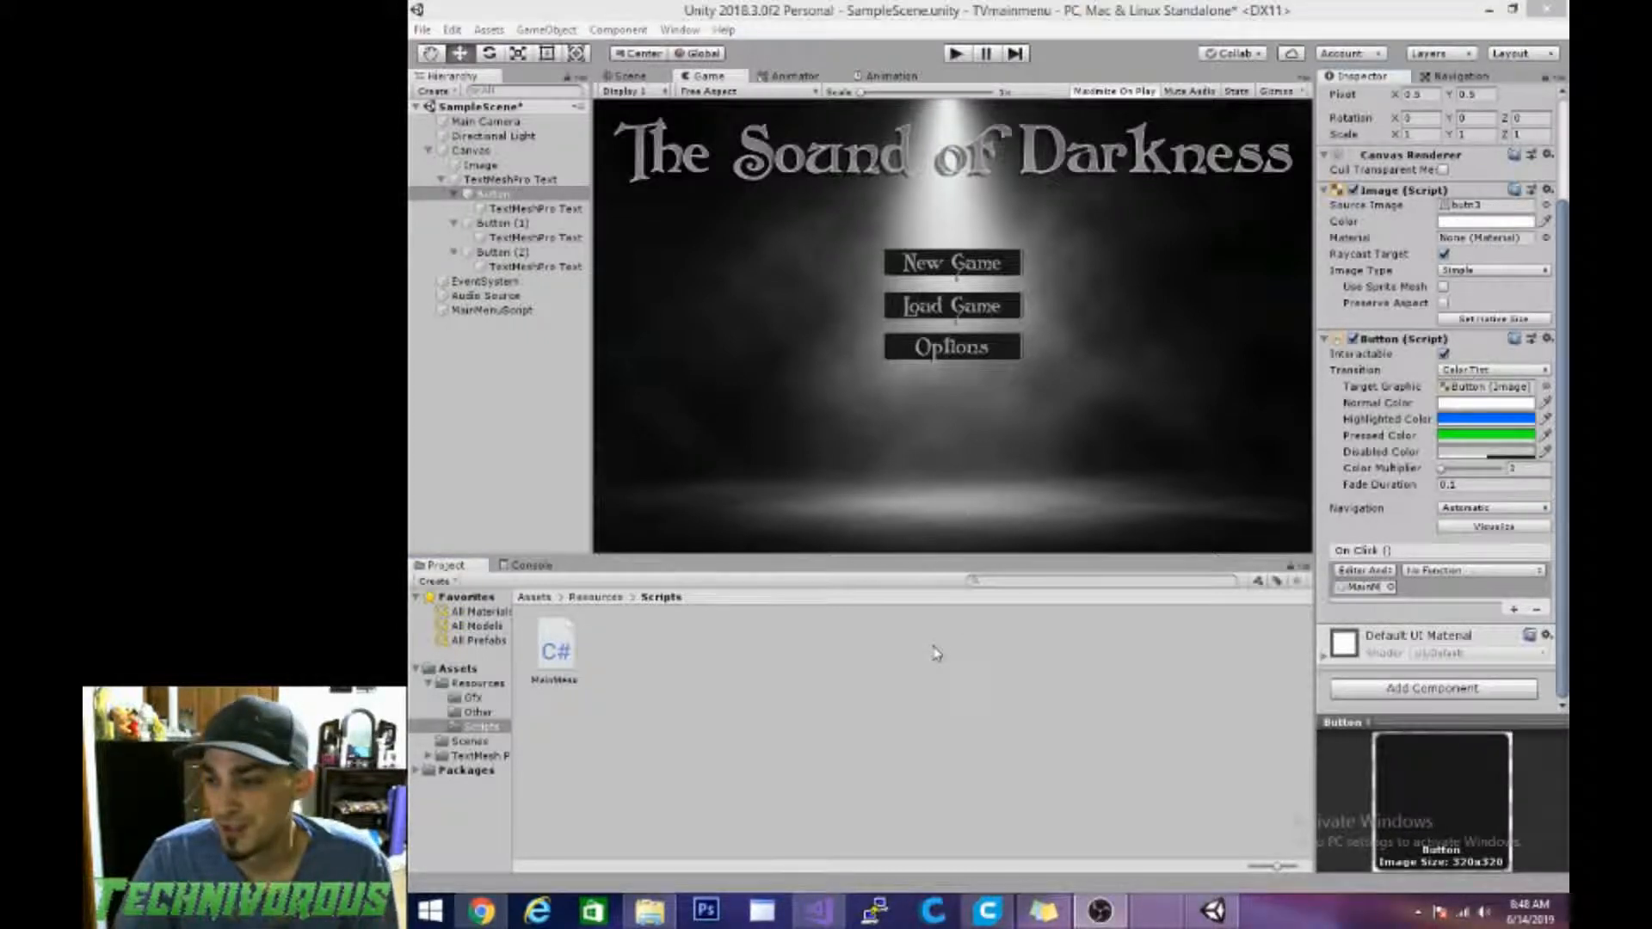
Step: Assign the MainMenu function NewGame() to the New Game button's On Click event
scroll(1437, 430, up, 3)
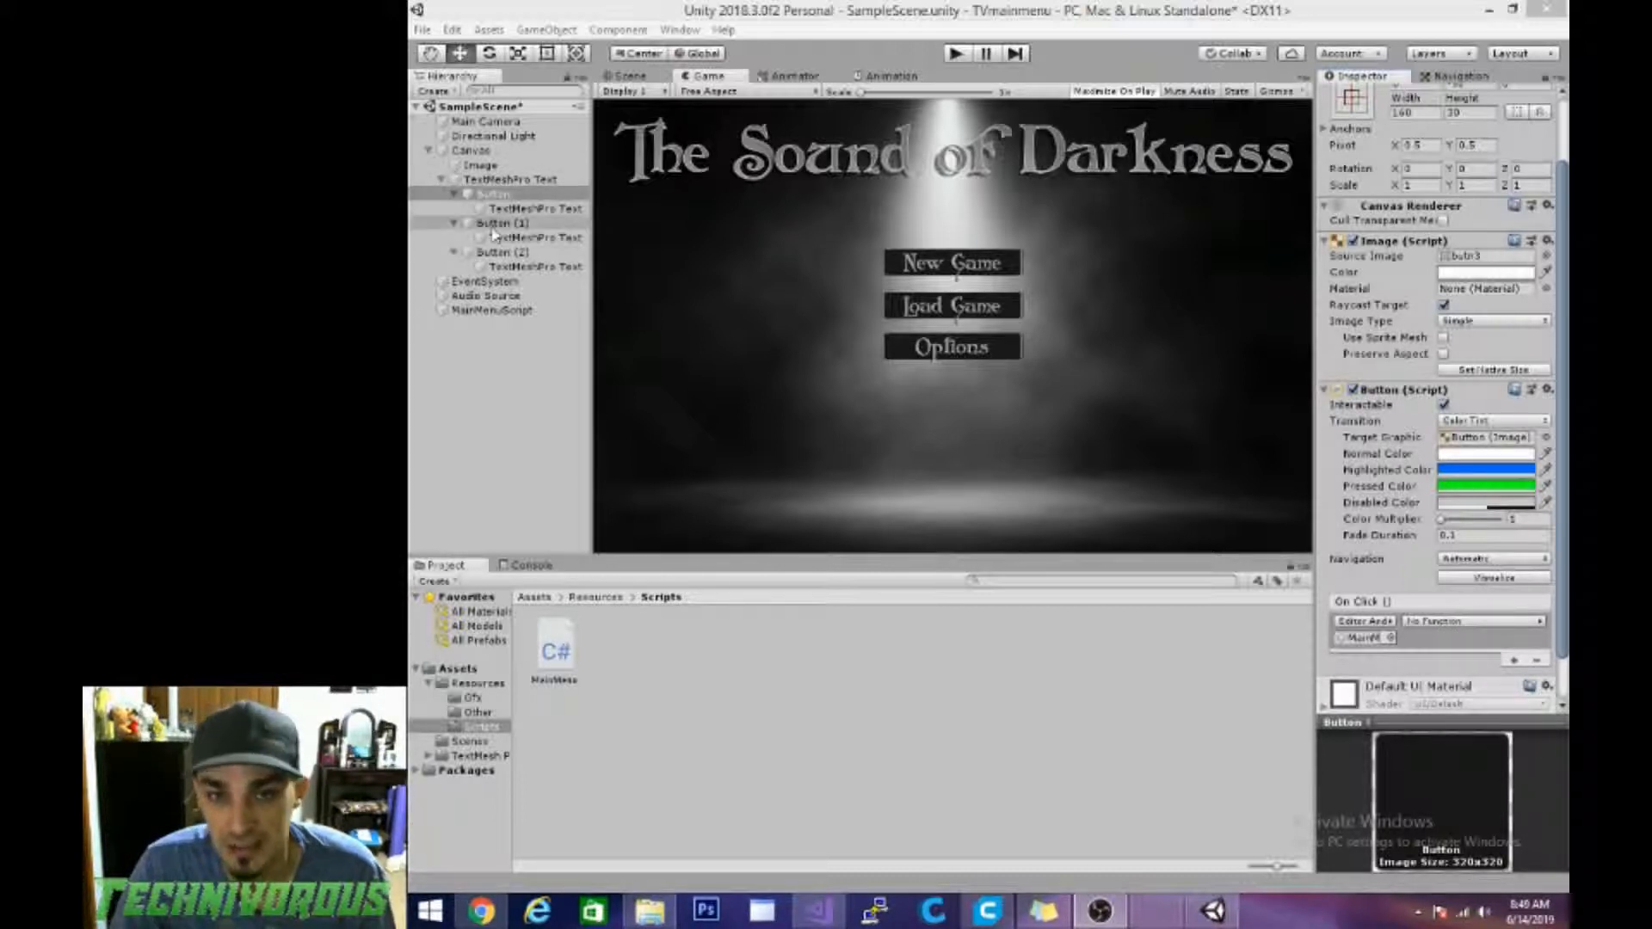
click(491, 194)
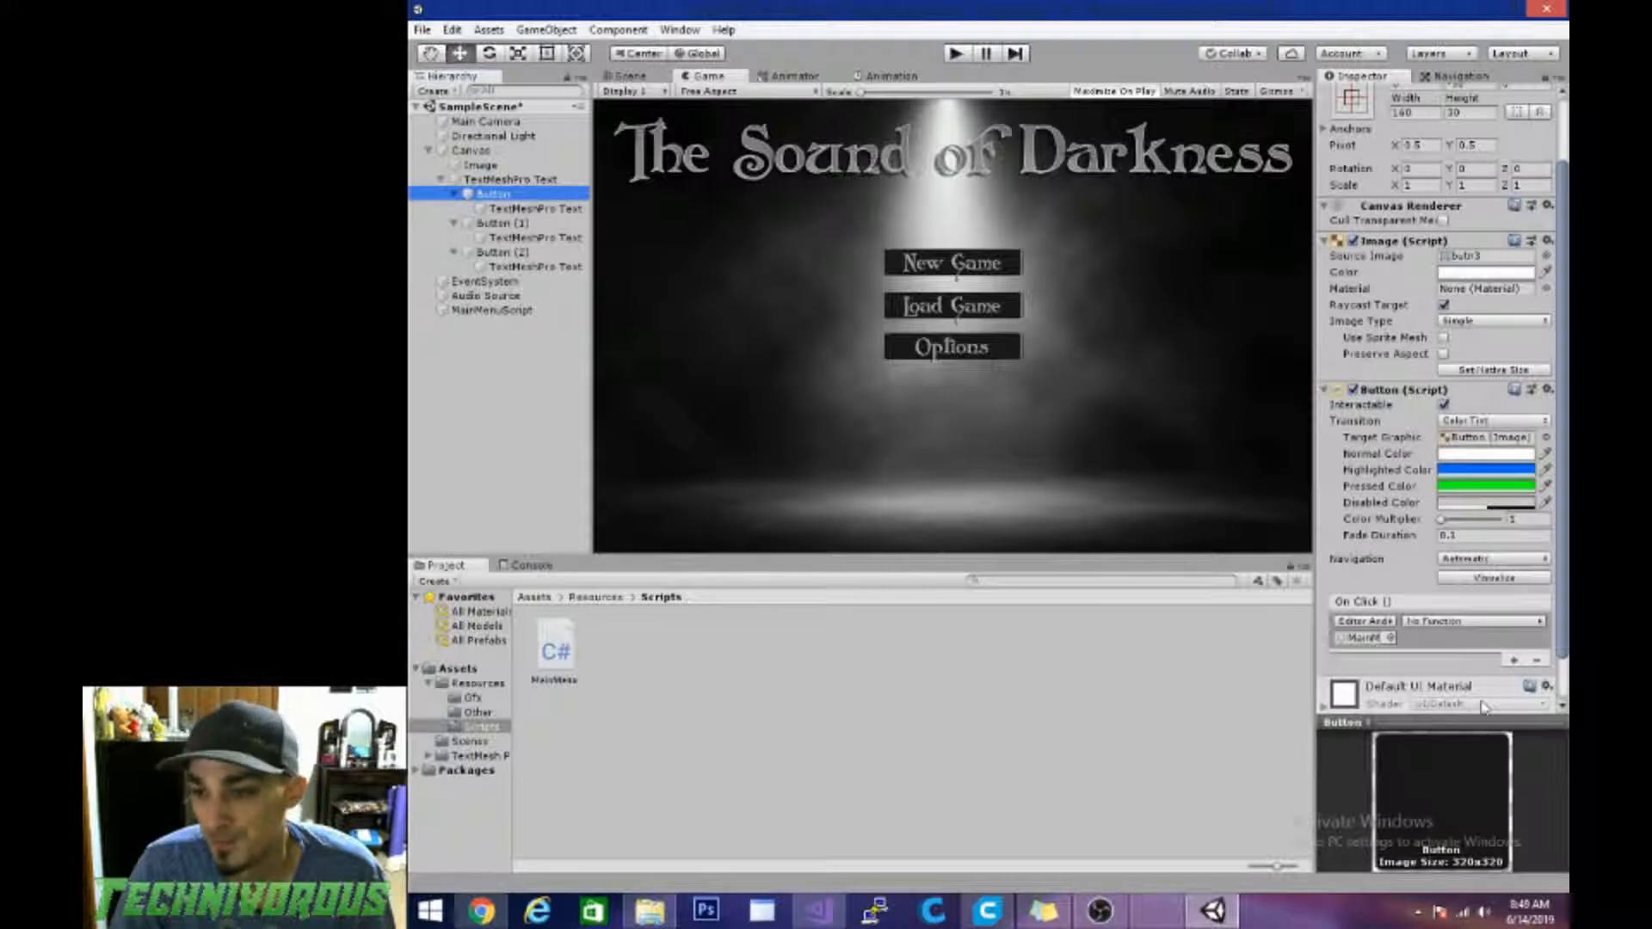
click(1437, 622)
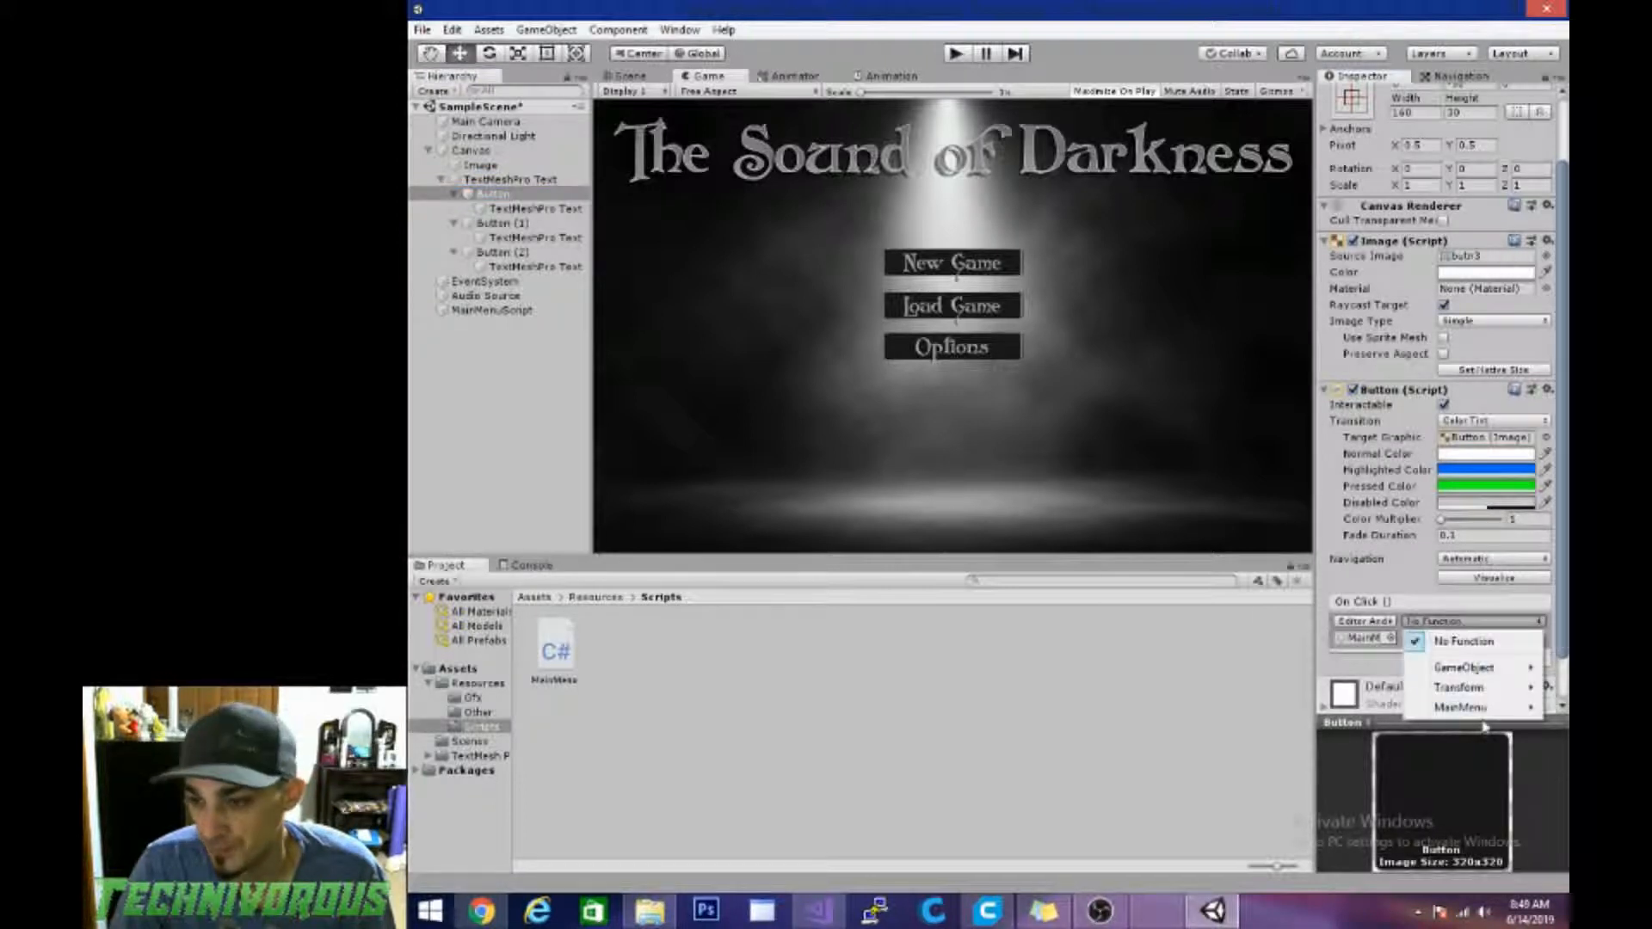
mouse_move(1471, 705)
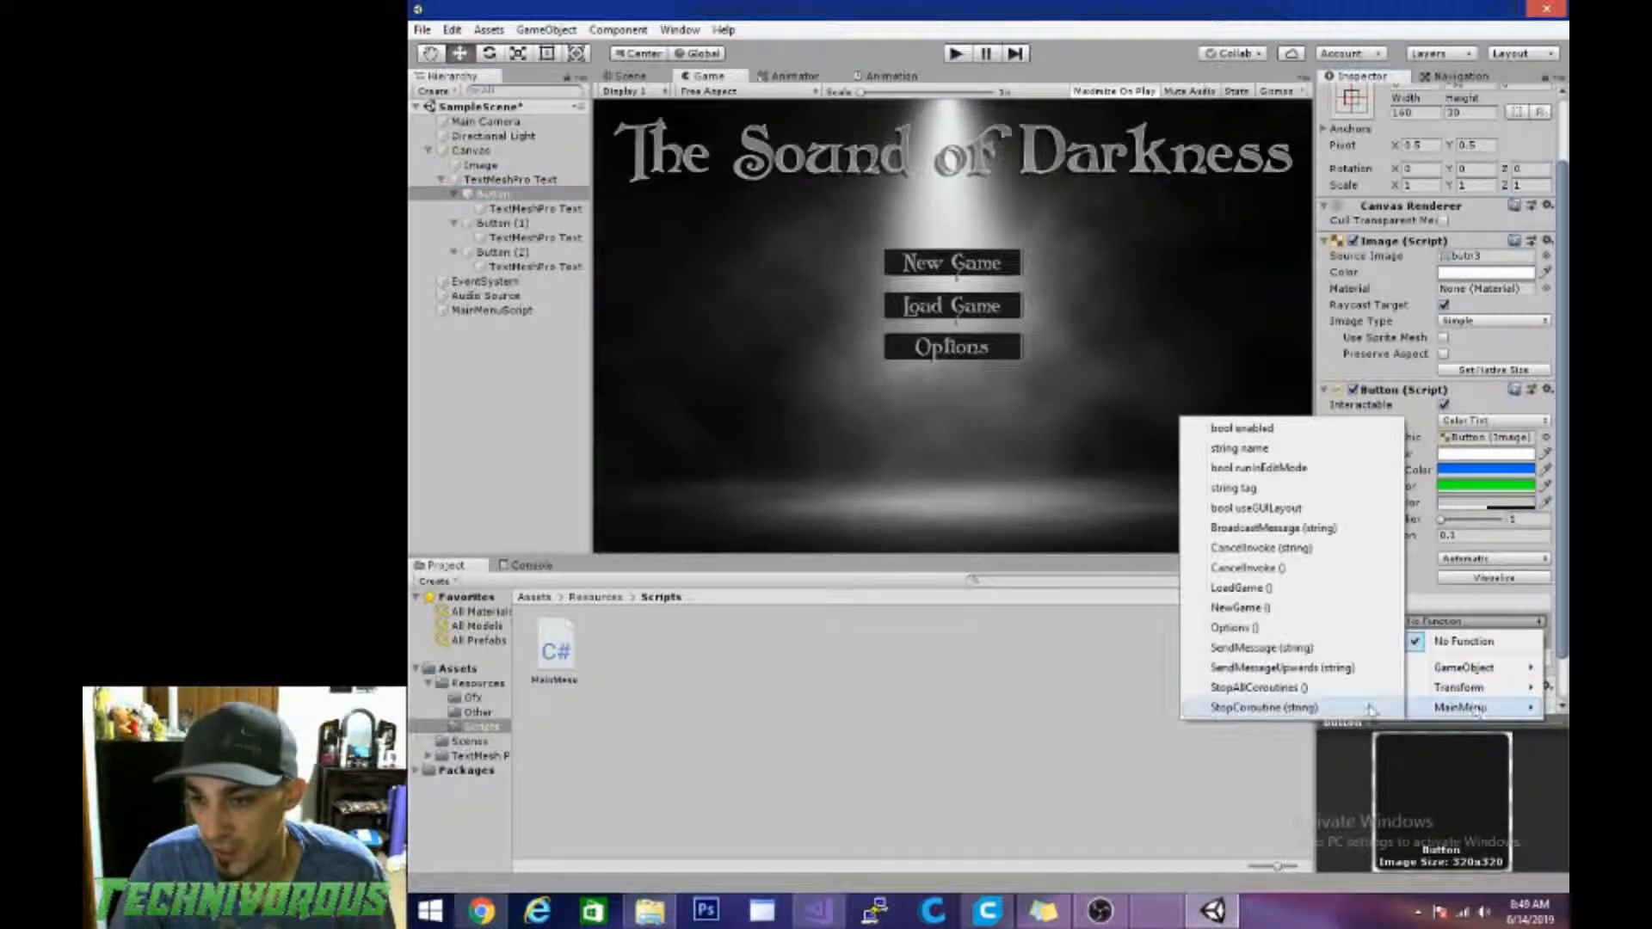
click(1307, 610)
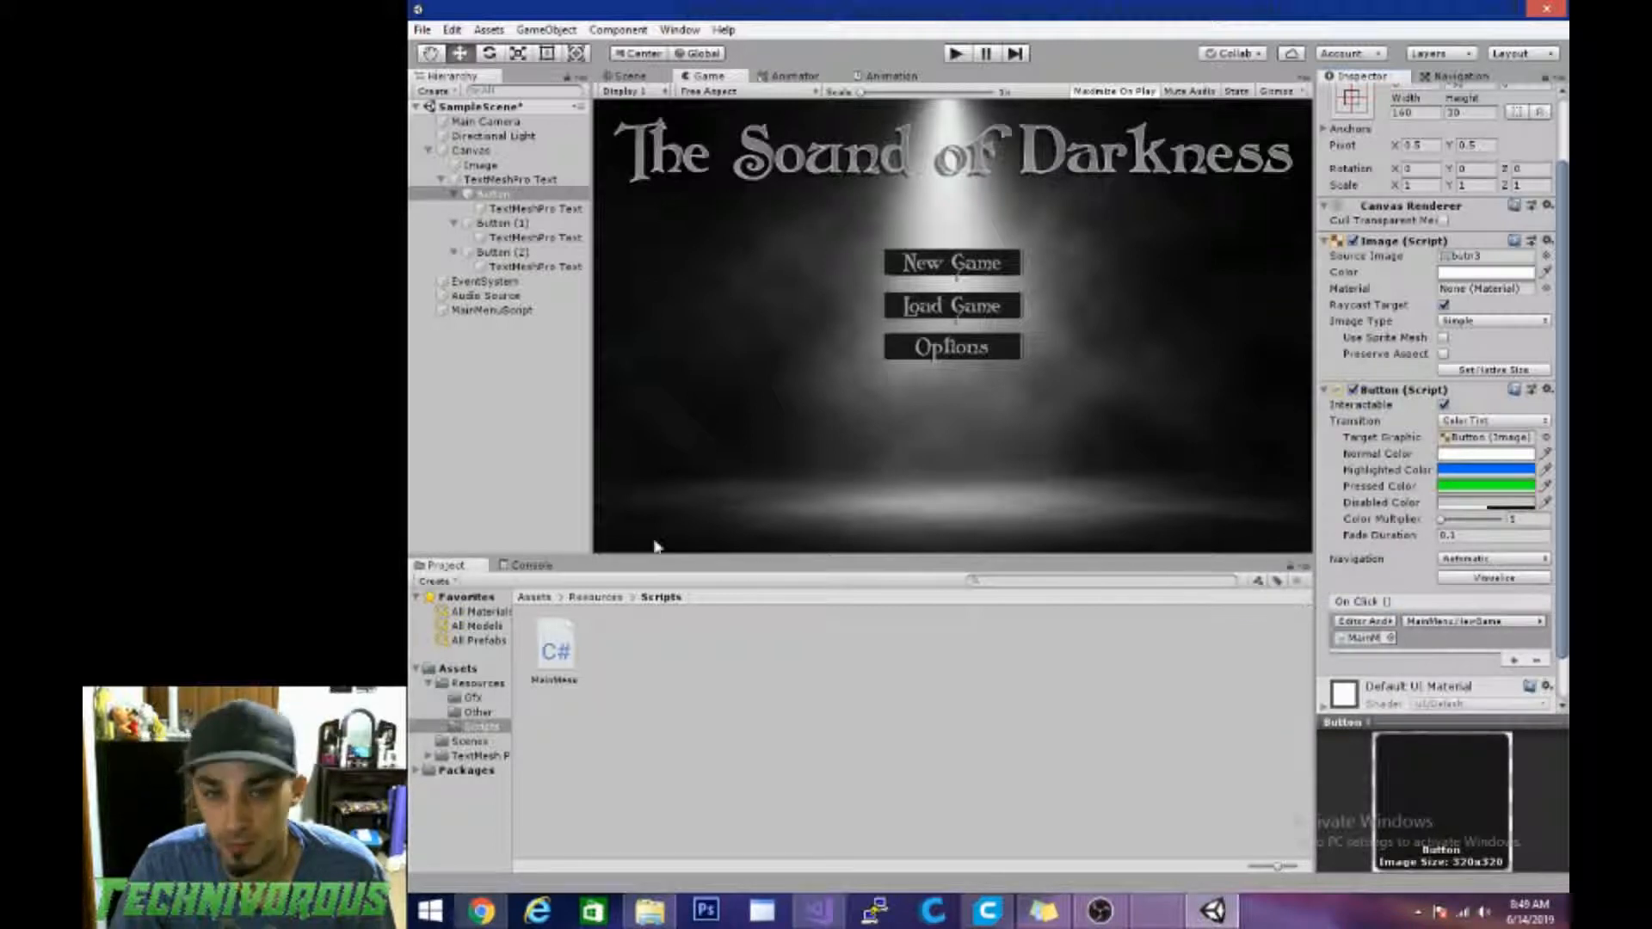
Step: Assign the MainMenu function LoadGame() to the On Click event of the Load Game button, Button (1)
click(499, 223)
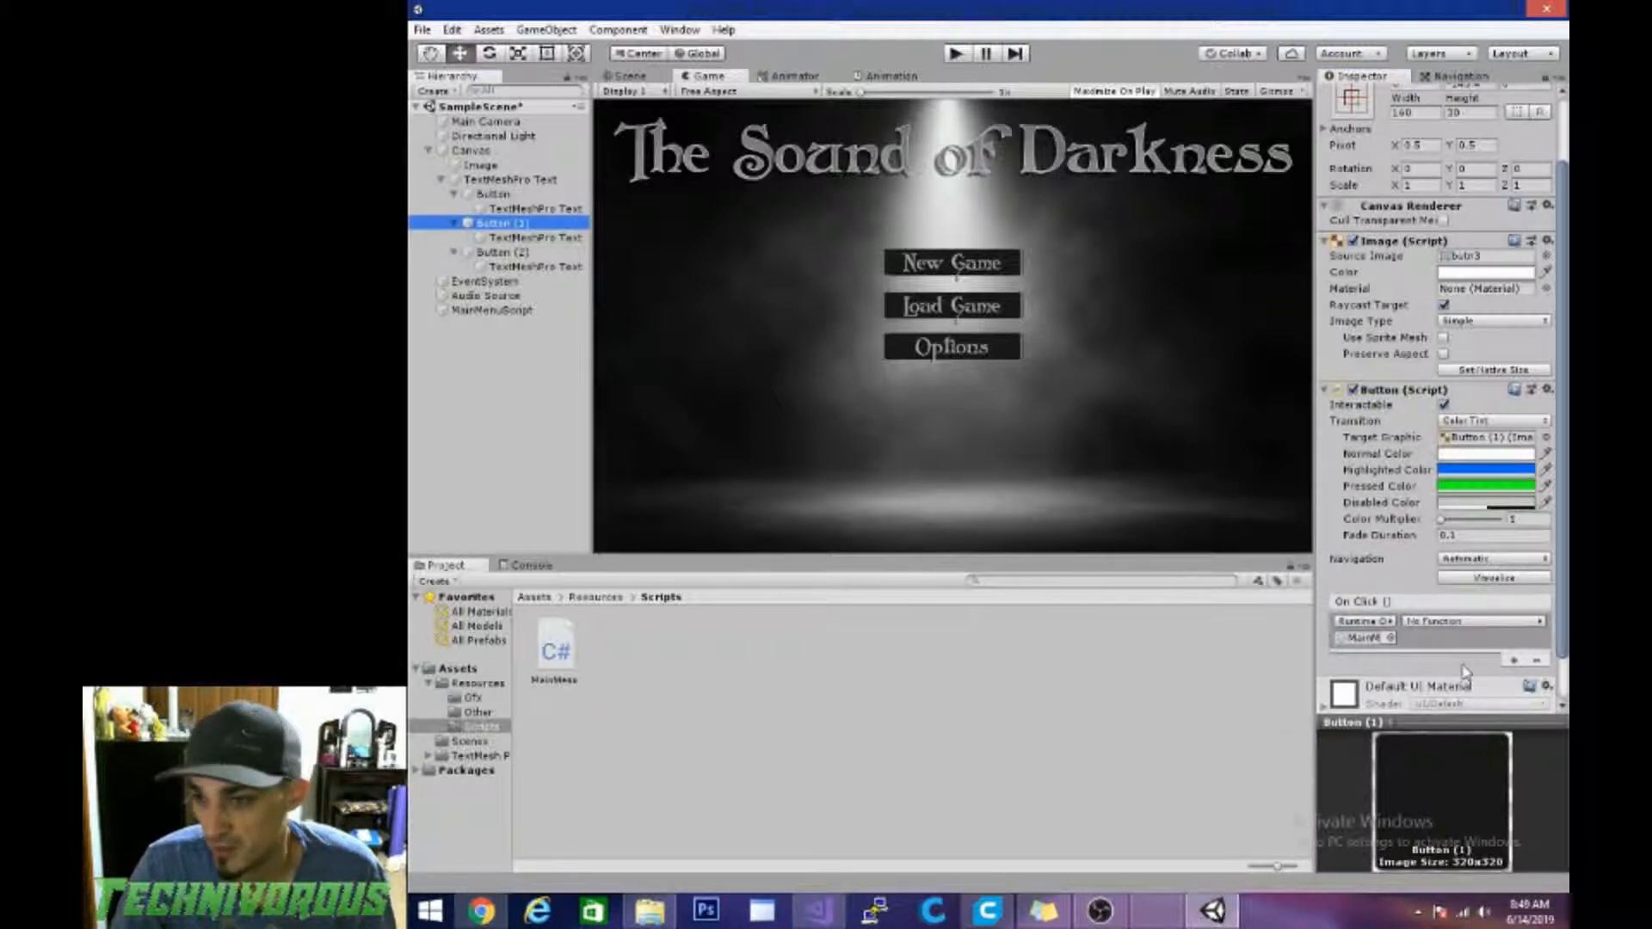
click(1495, 622)
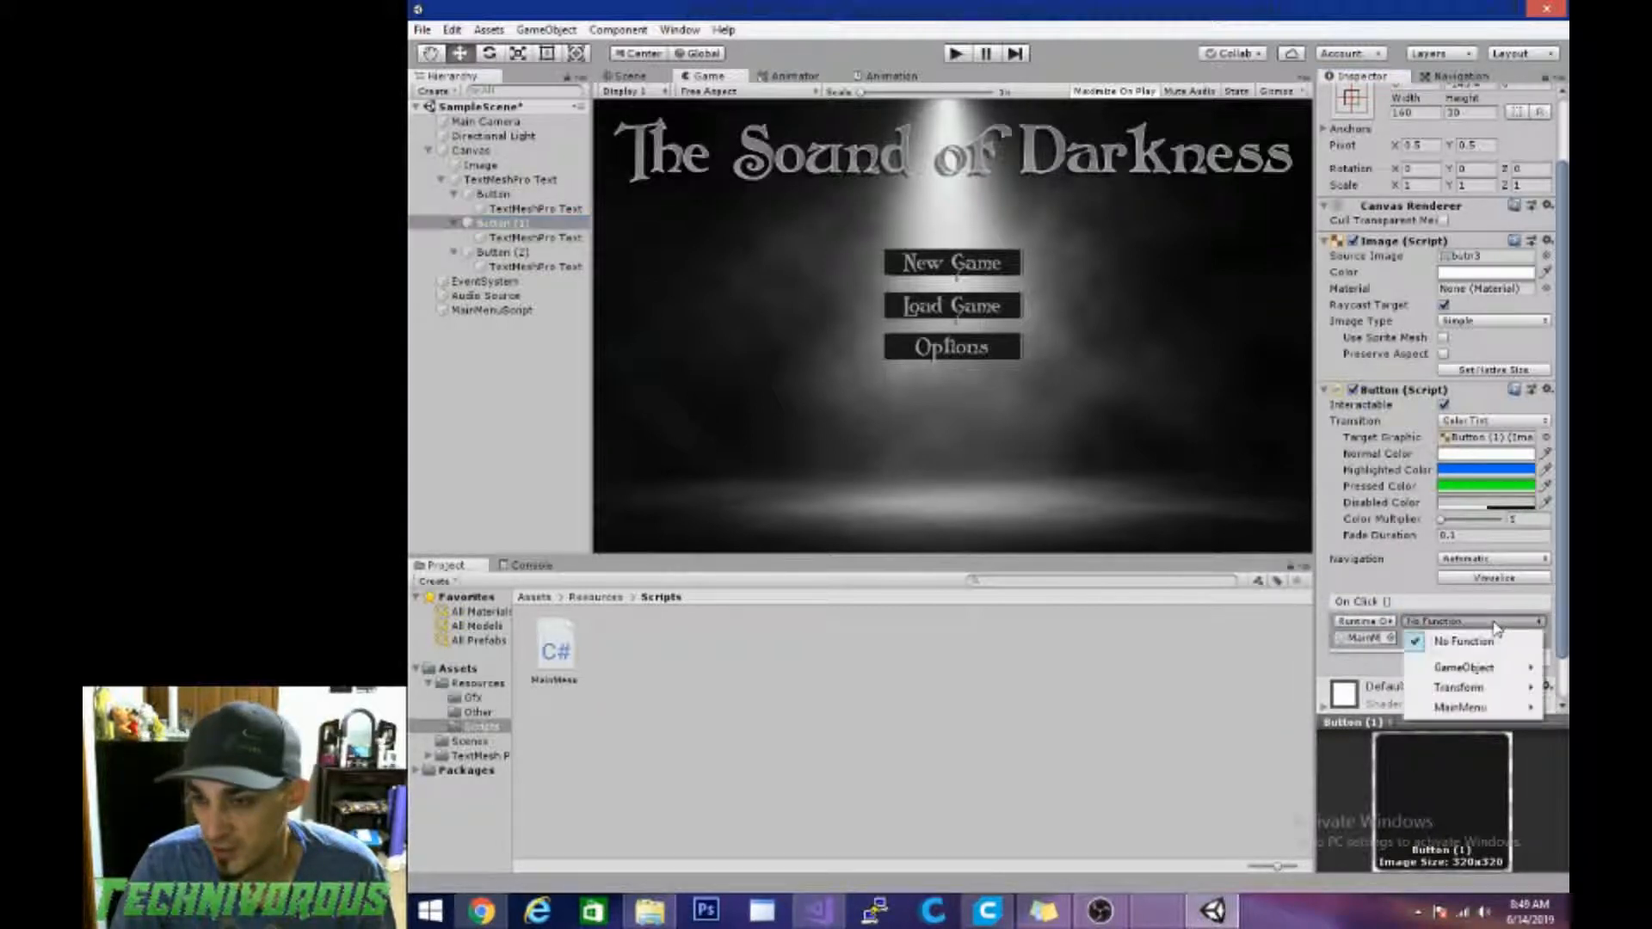
mouse_move(1480, 707)
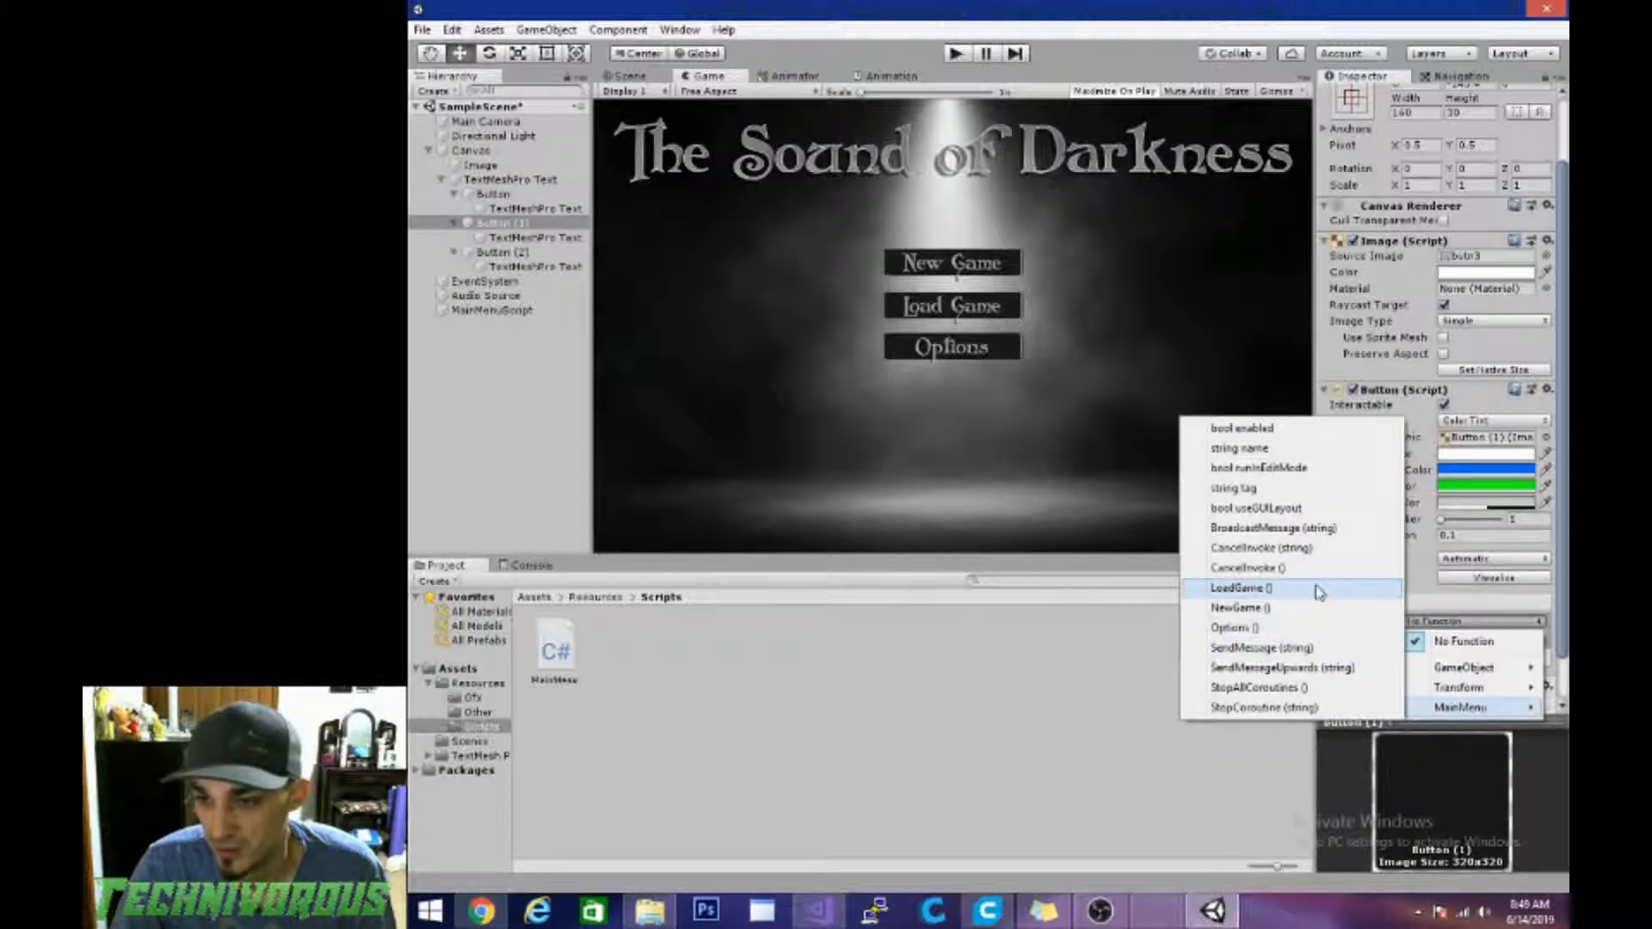
click(1240, 587)
Step: Add an On Click entry to the Options button, Button (2), with the MainMenuScript object and the MainMenu function Options()
click(525, 253)
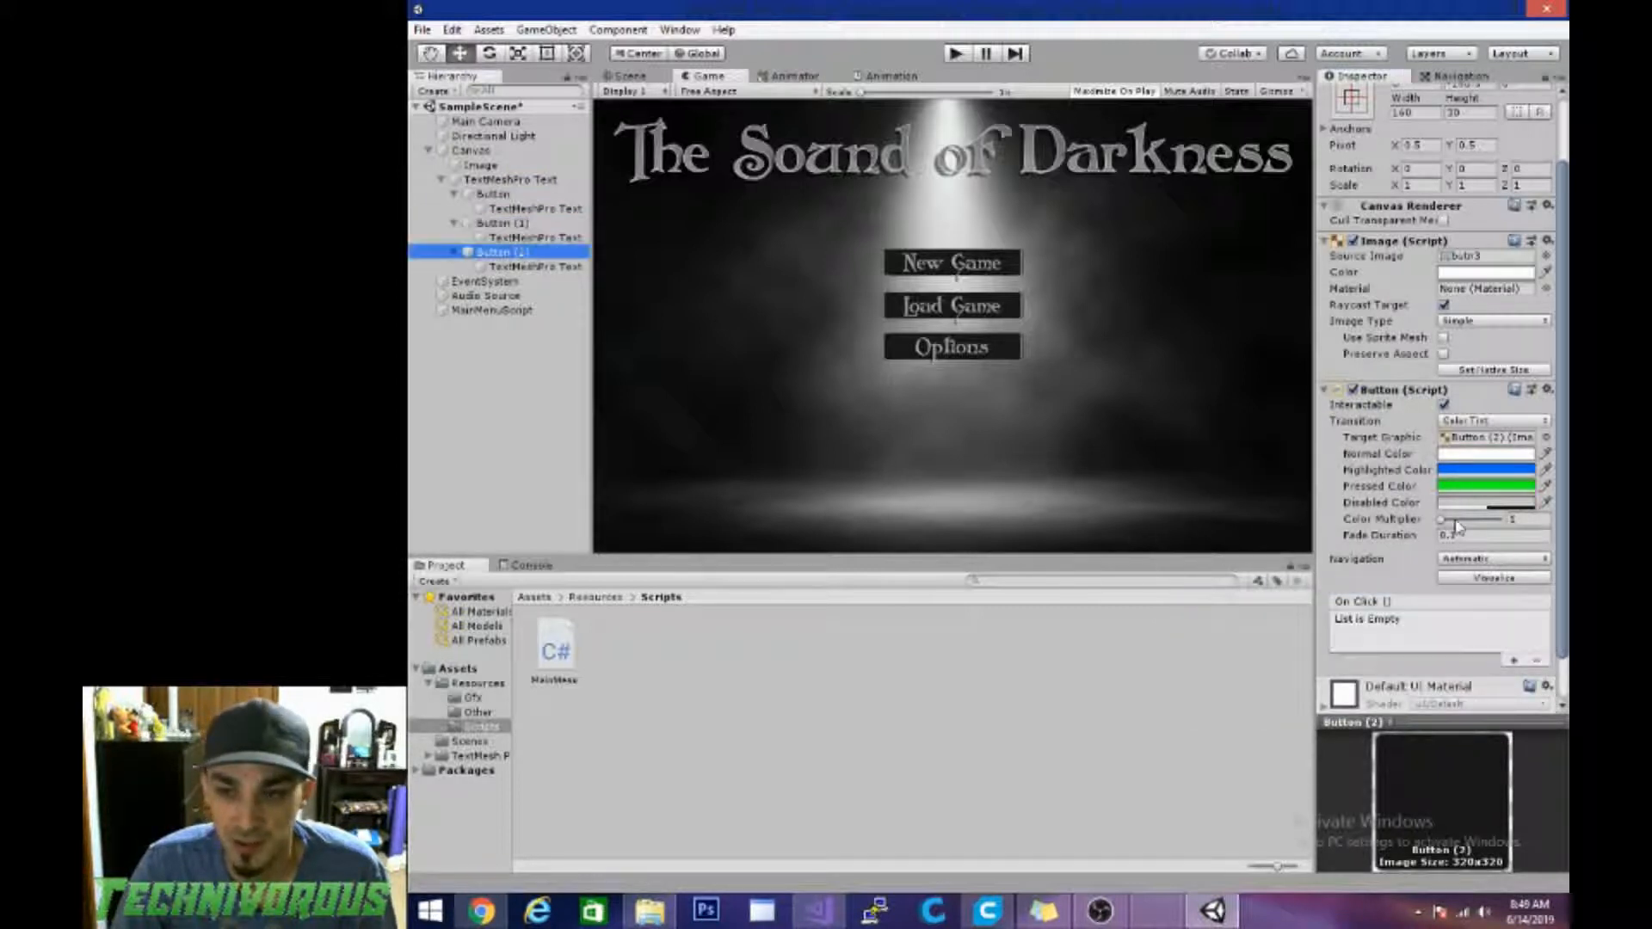
click(1513, 660)
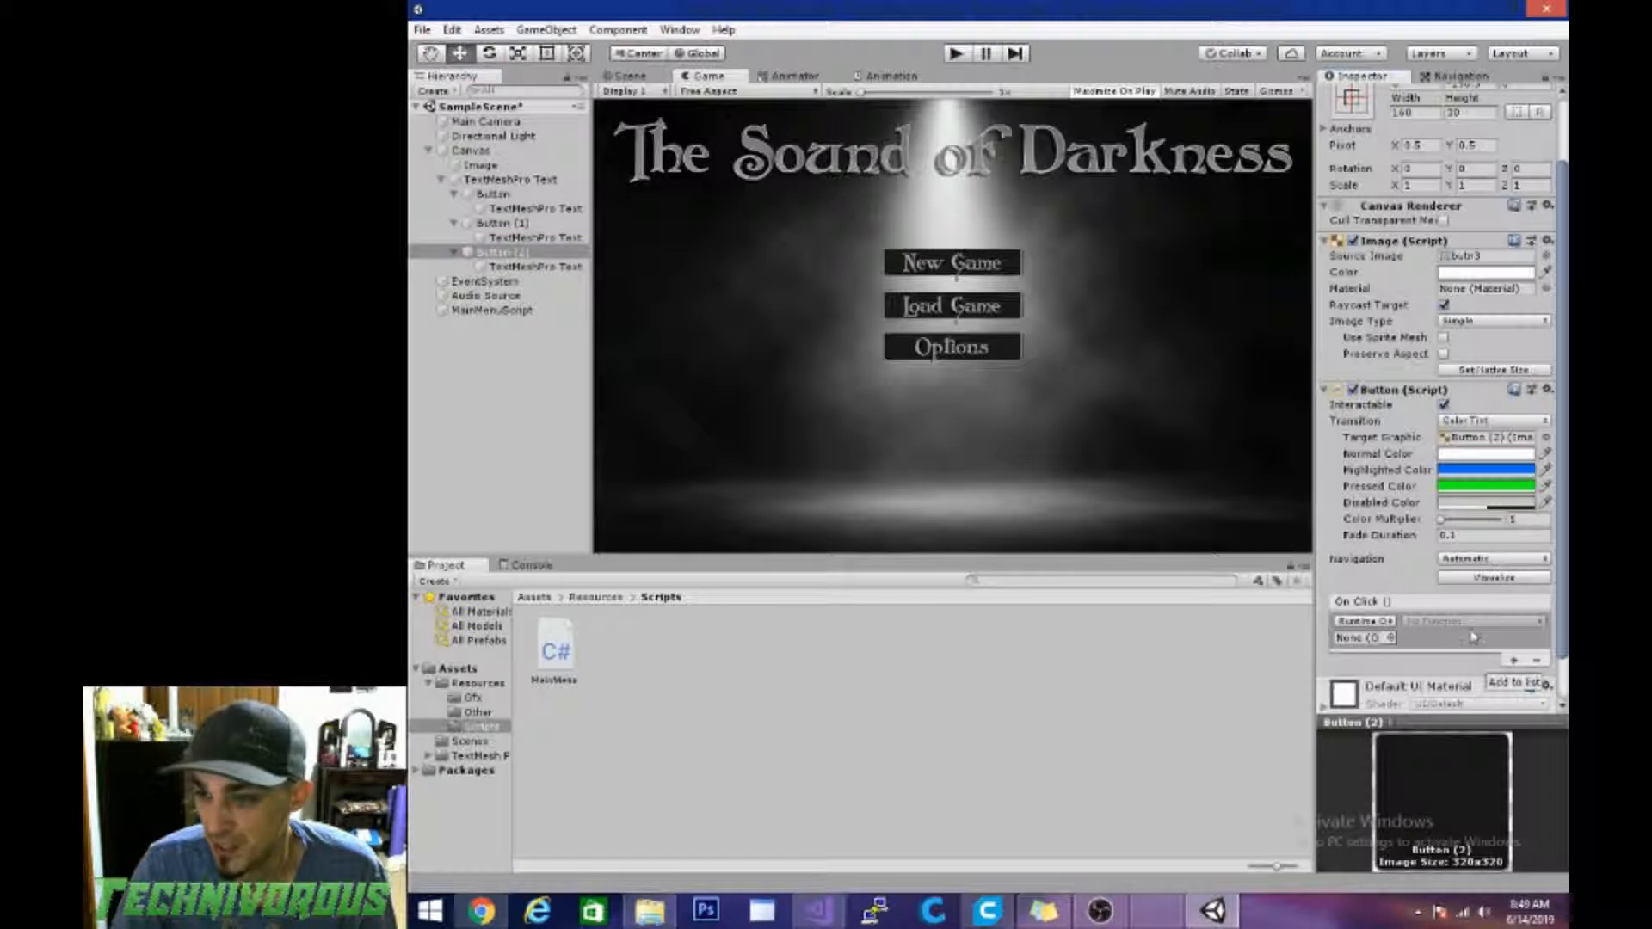
click(1391, 638)
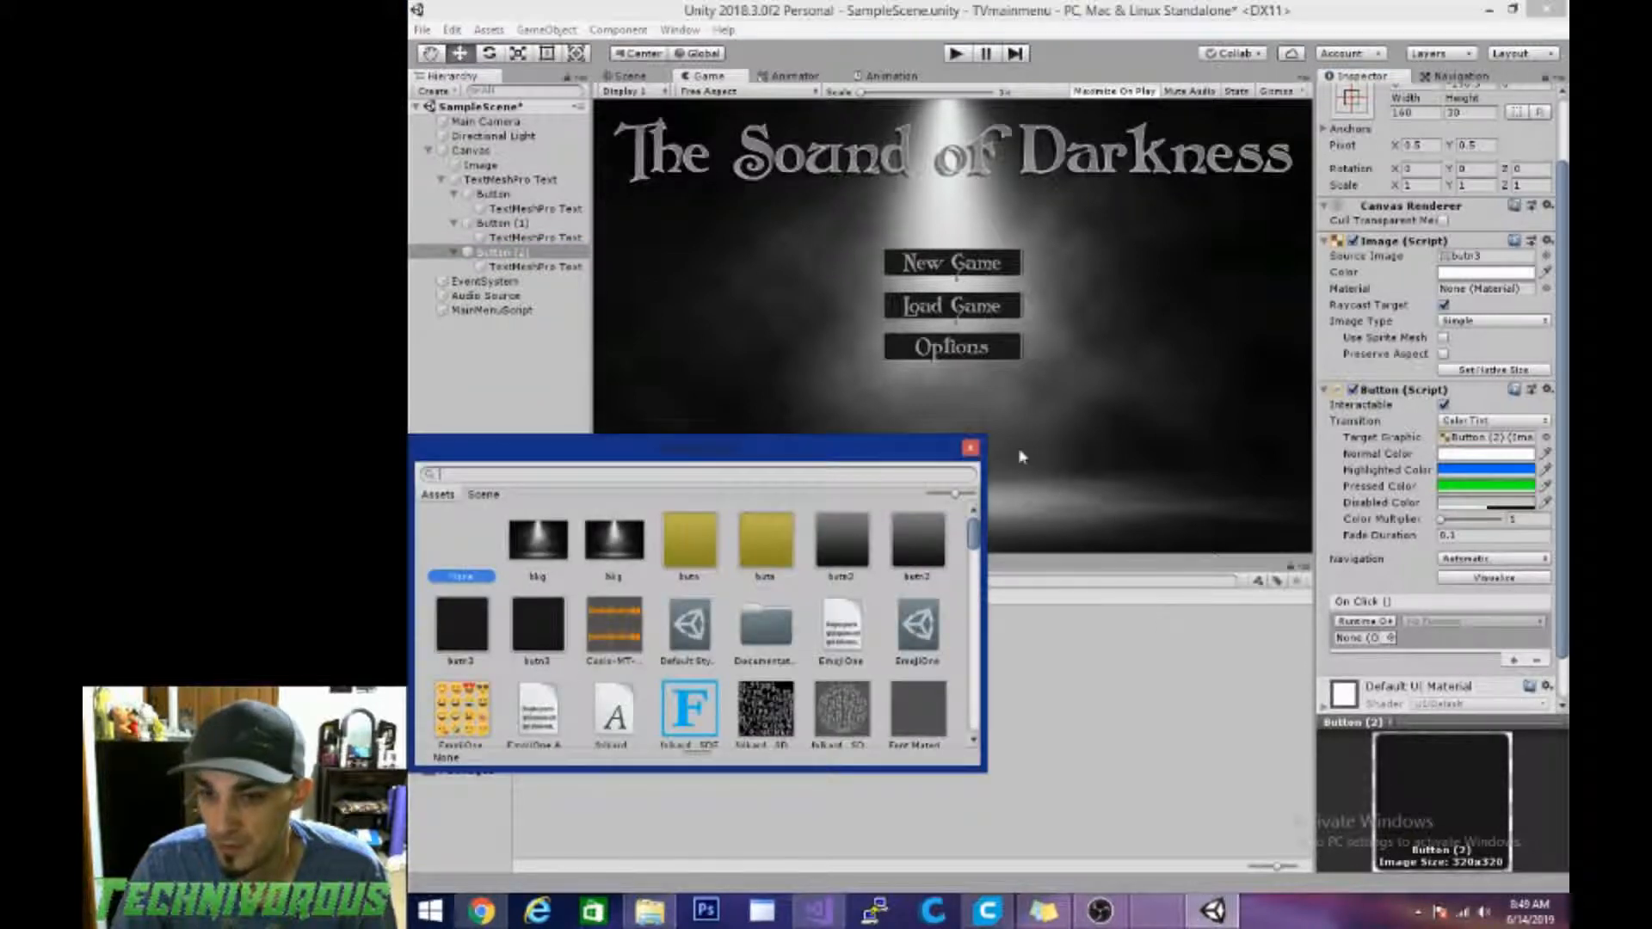
click(963, 452)
drag(487, 310, 1359, 637)
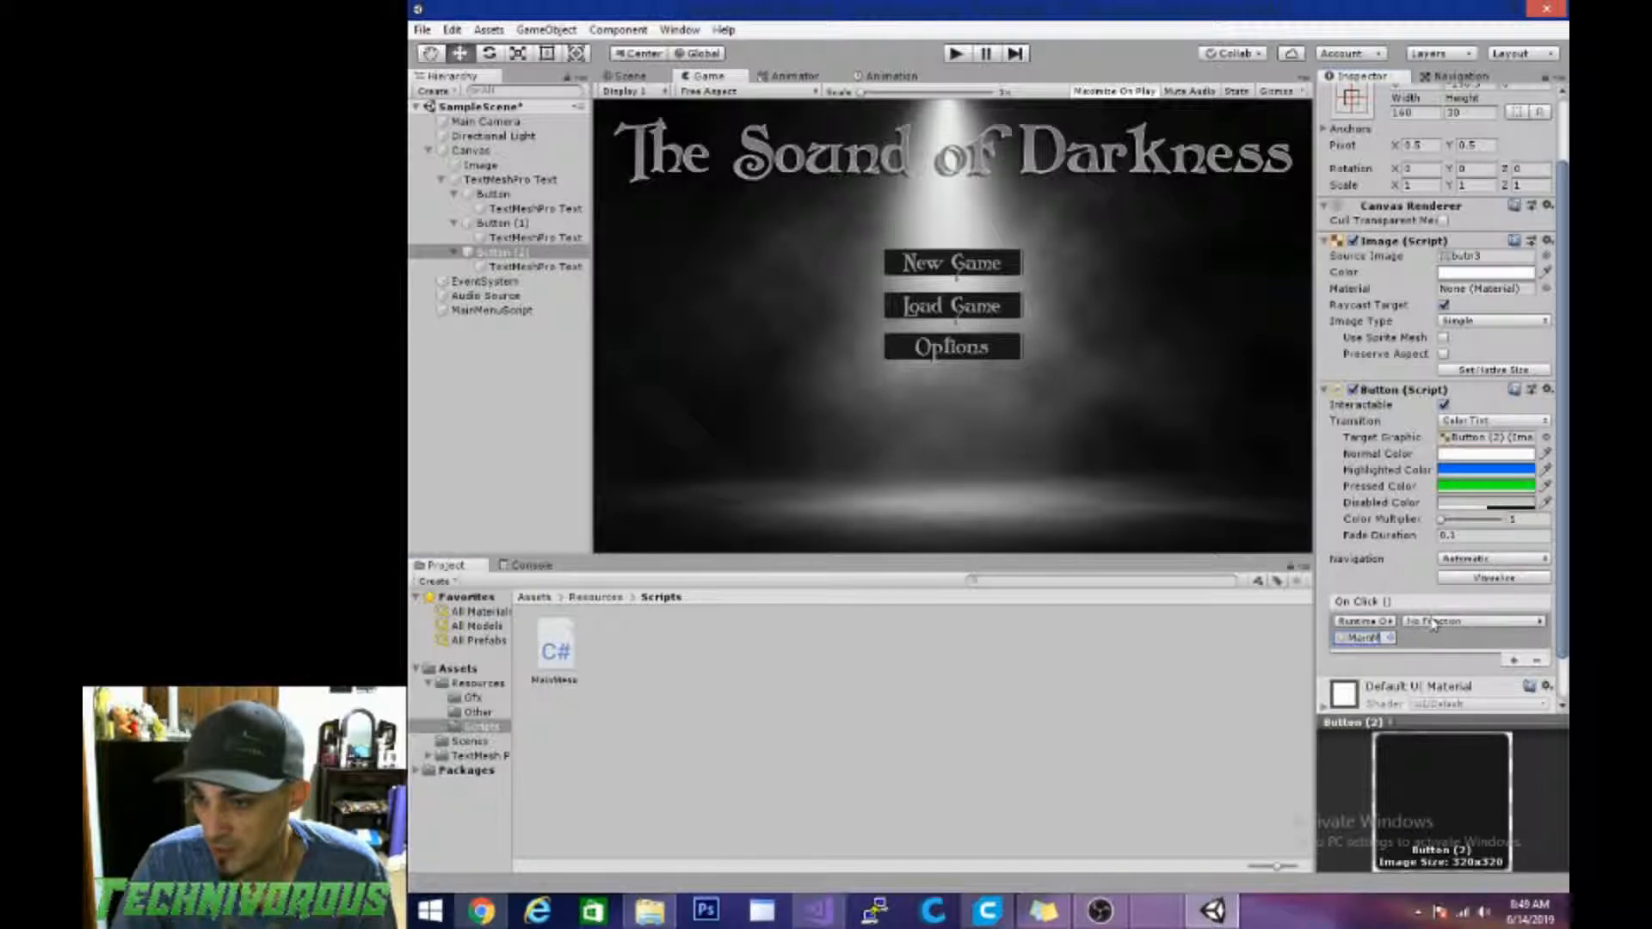
click(1434, 621)
mouse_move(1474, 707)
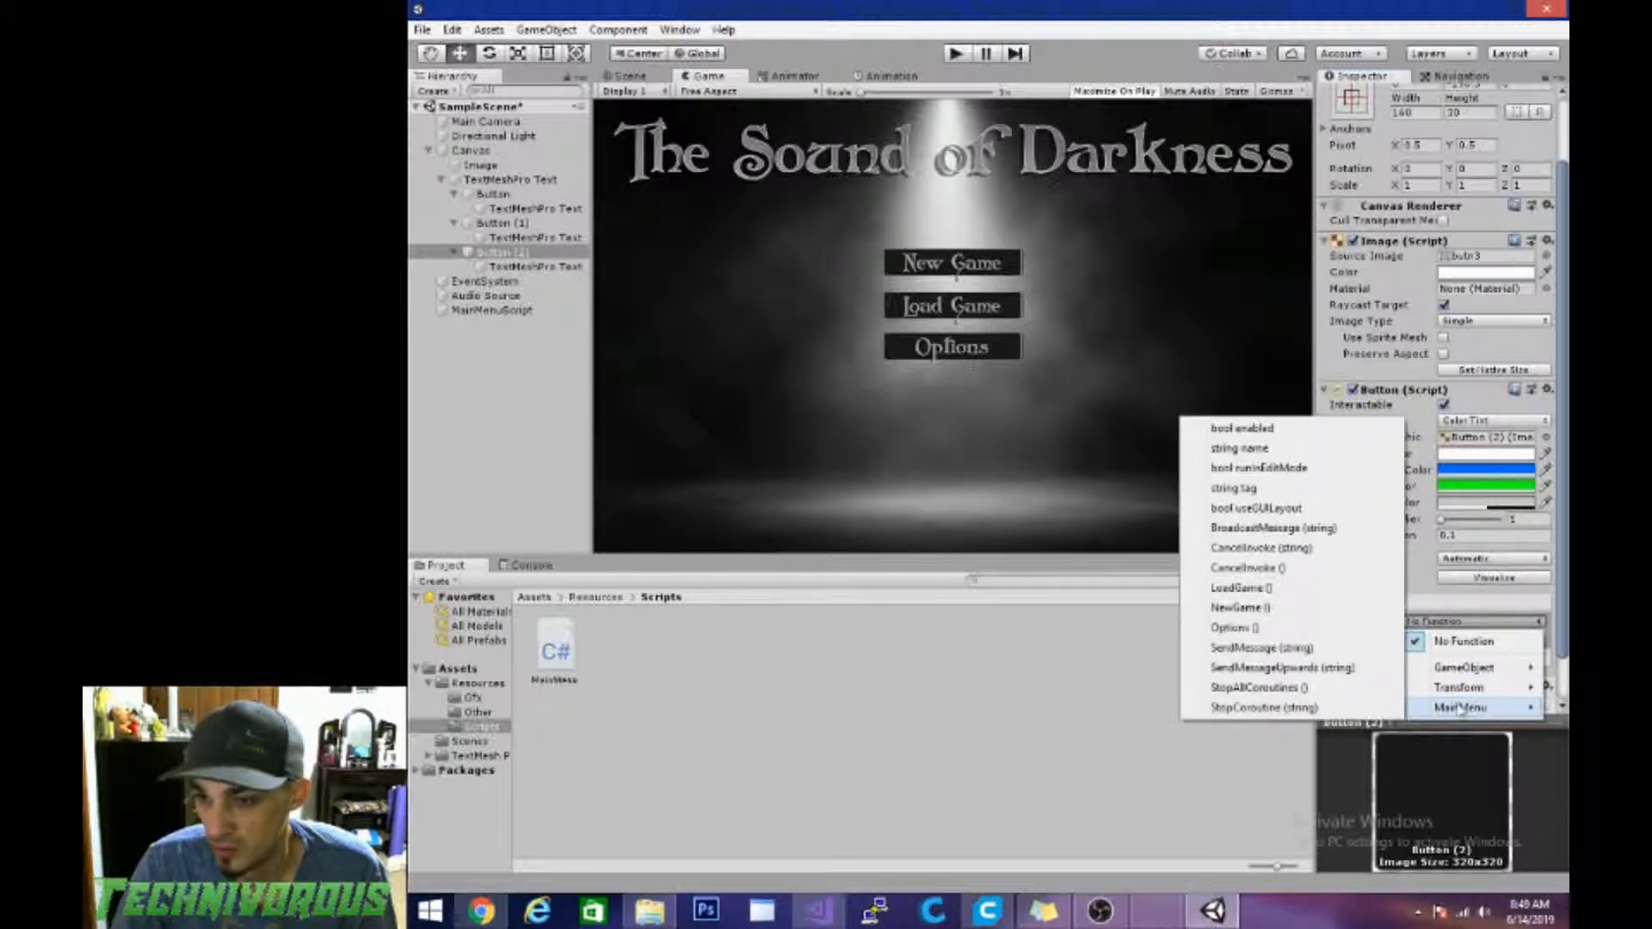
click(1275, 629)
Step: Add the open SampleScene to the scenes in the build settings
click(422, 29)
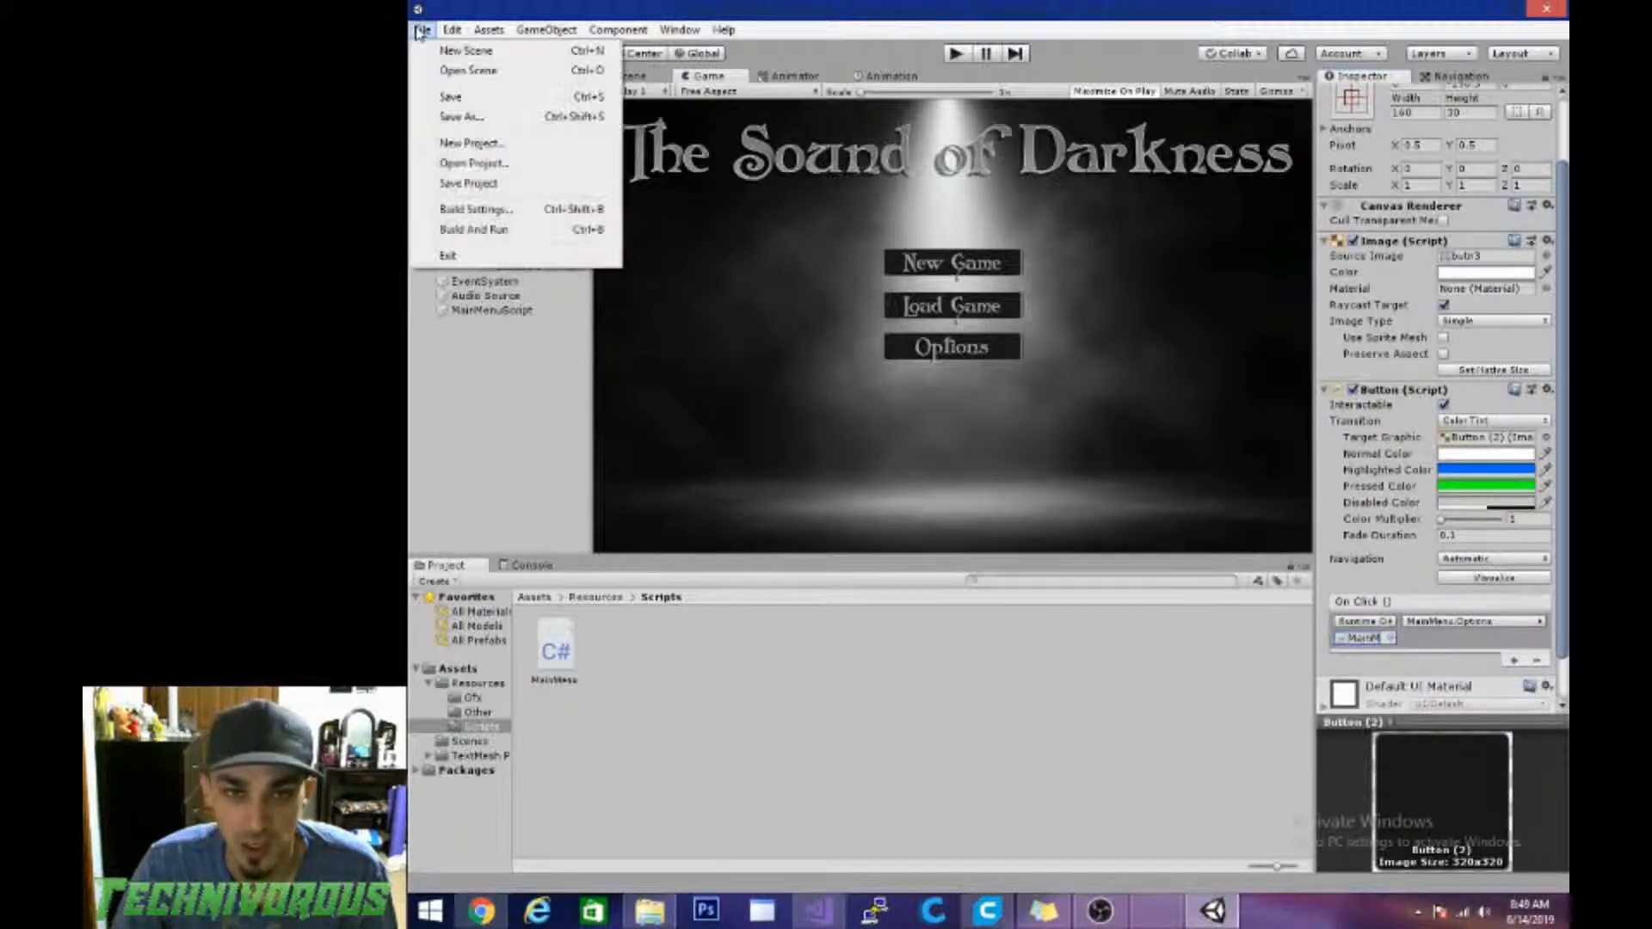
click(445, 211)
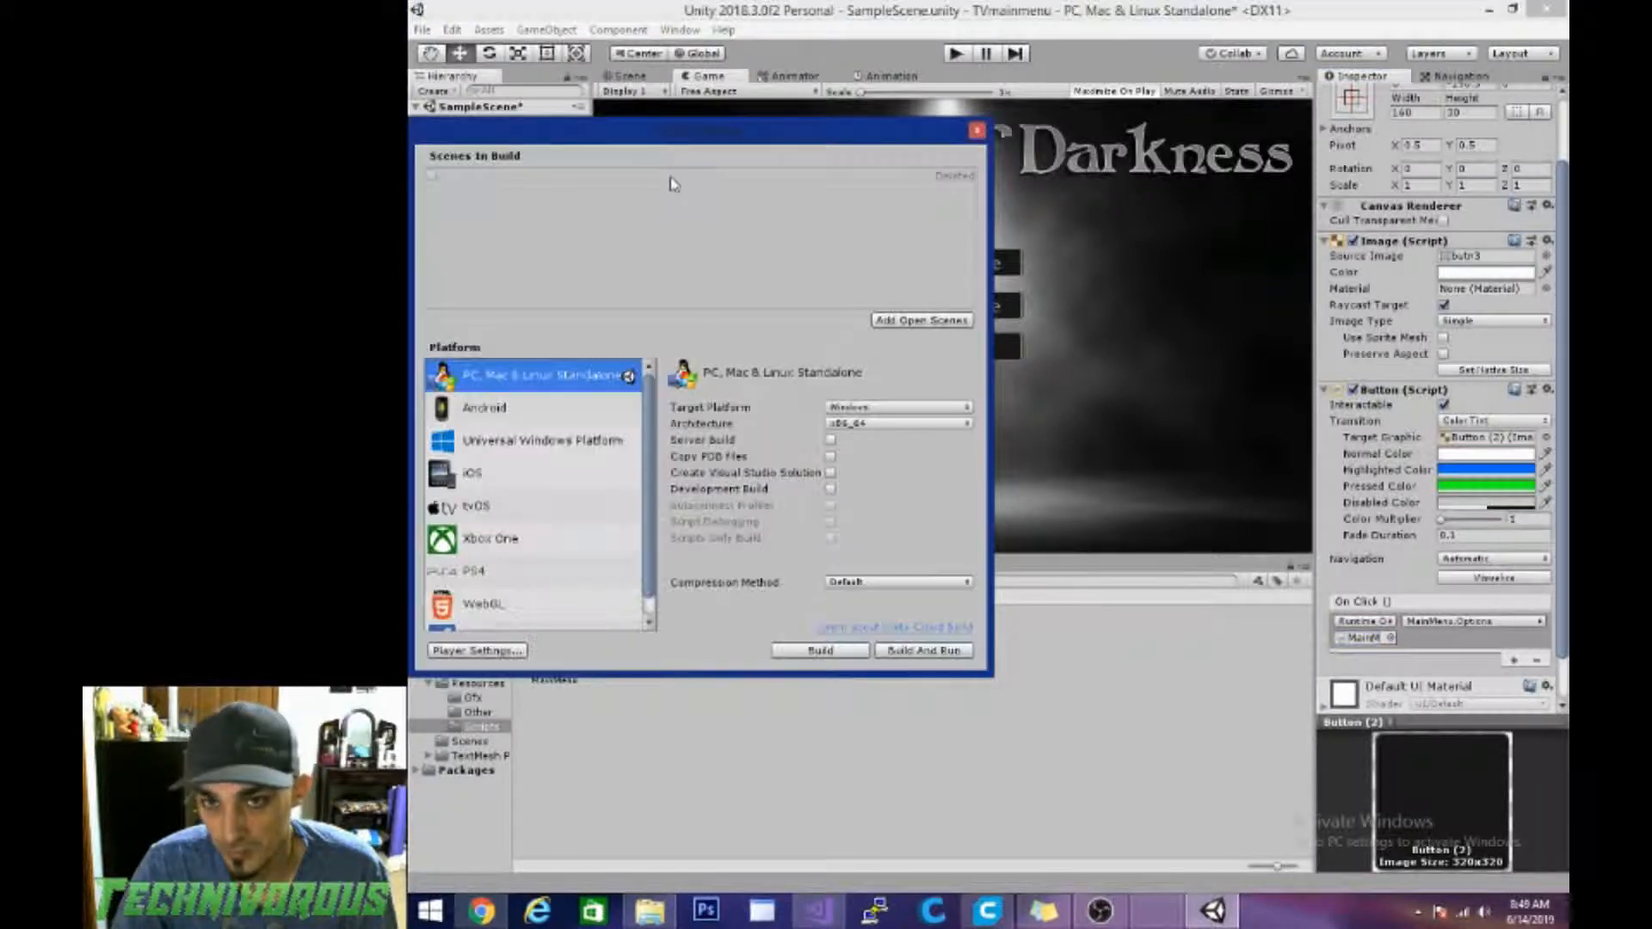
click(926, 322)
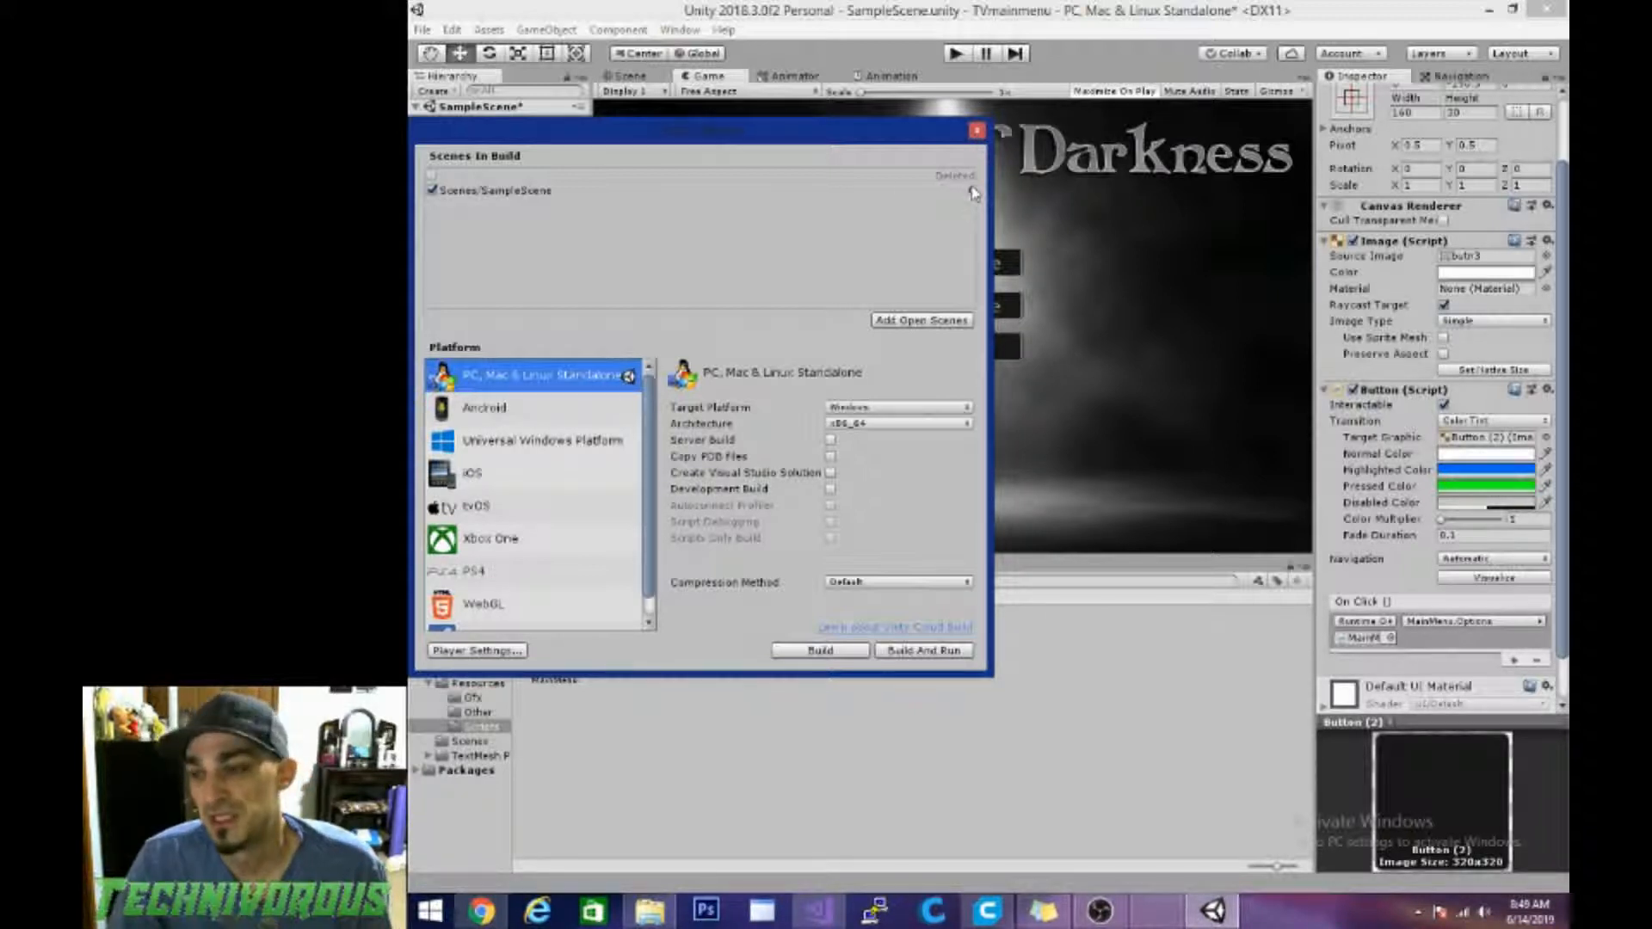
click(977, 134)
Step: Save a copy of the current scene in the Scenes folder under the name Game Scene
click(423, 29)
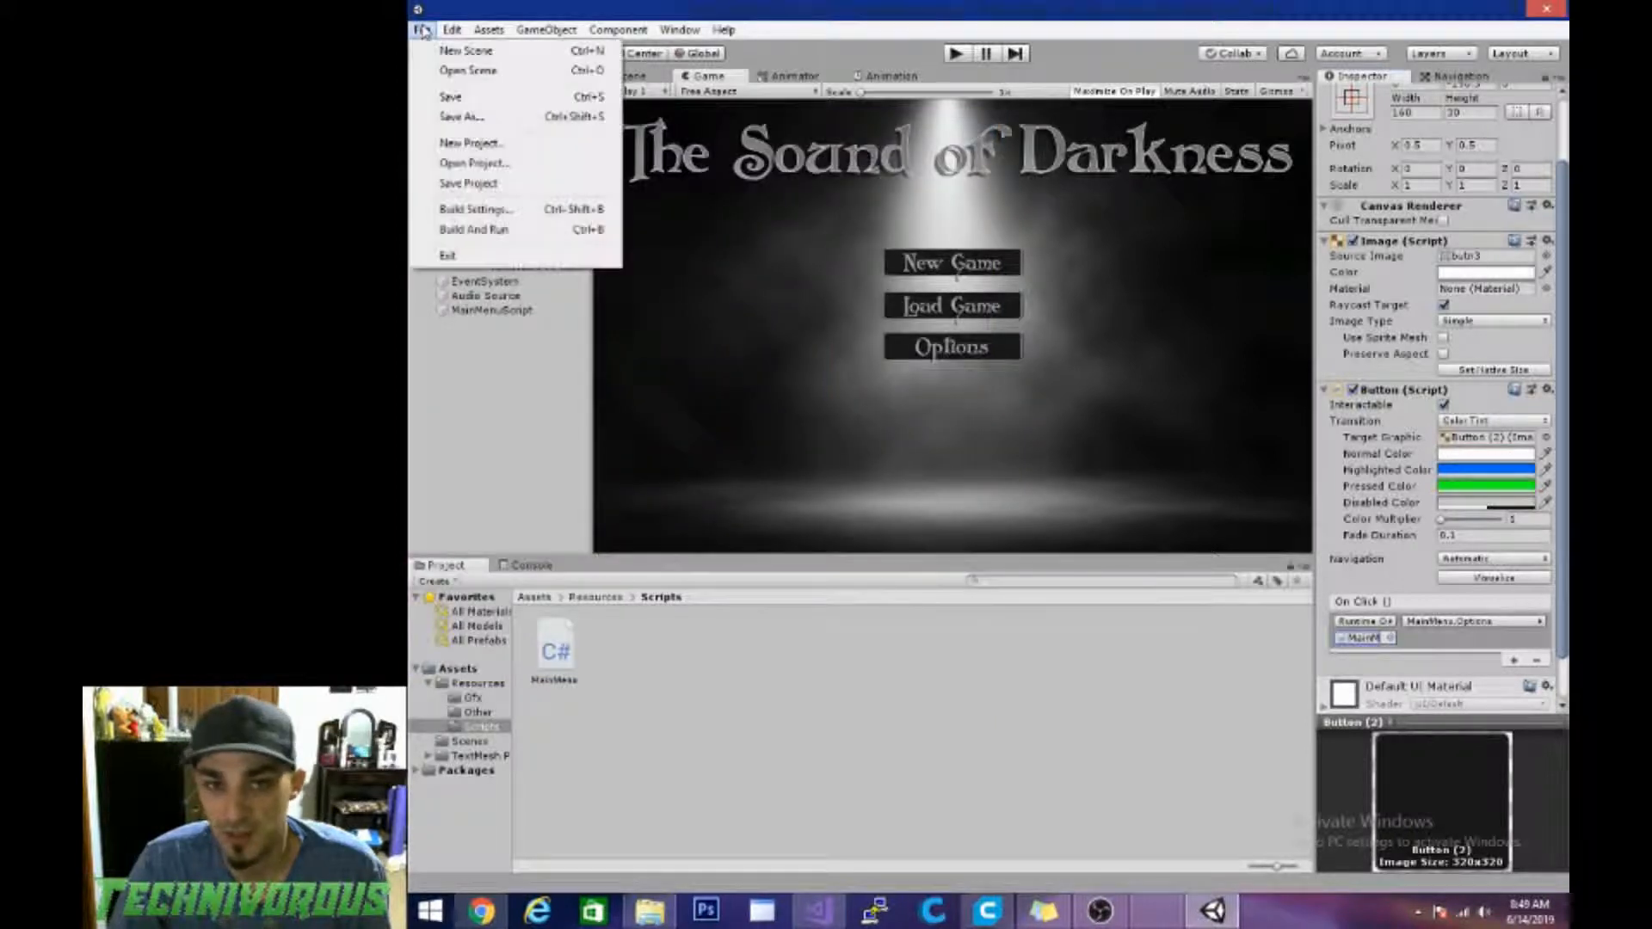
click(468, 116)
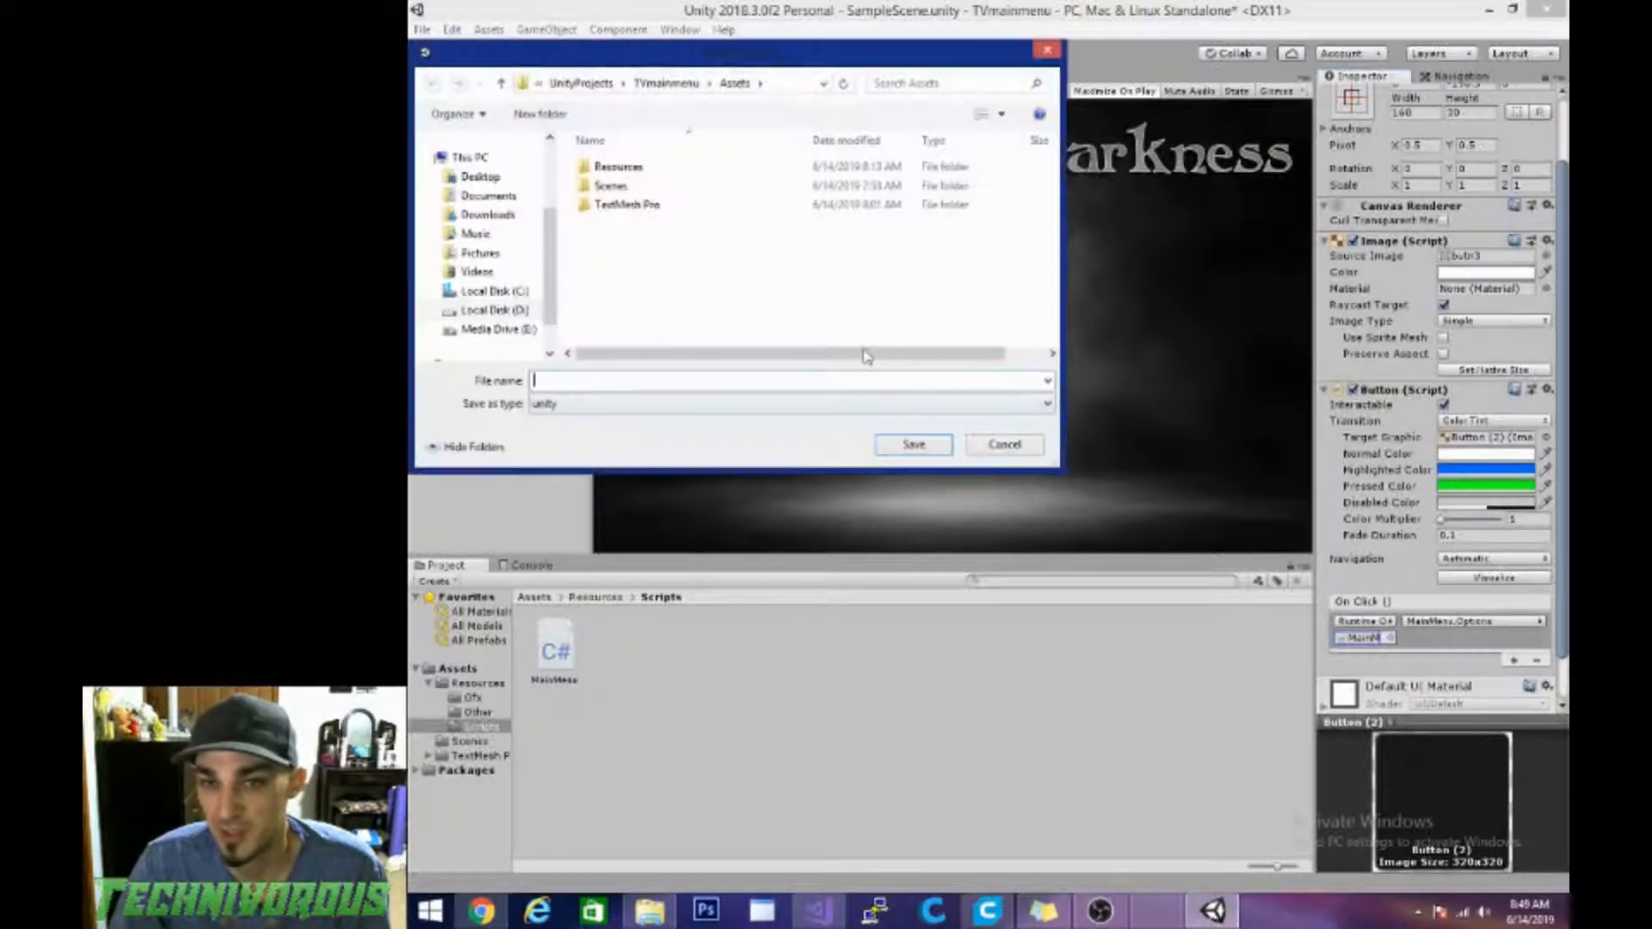
double_click(611, 186)
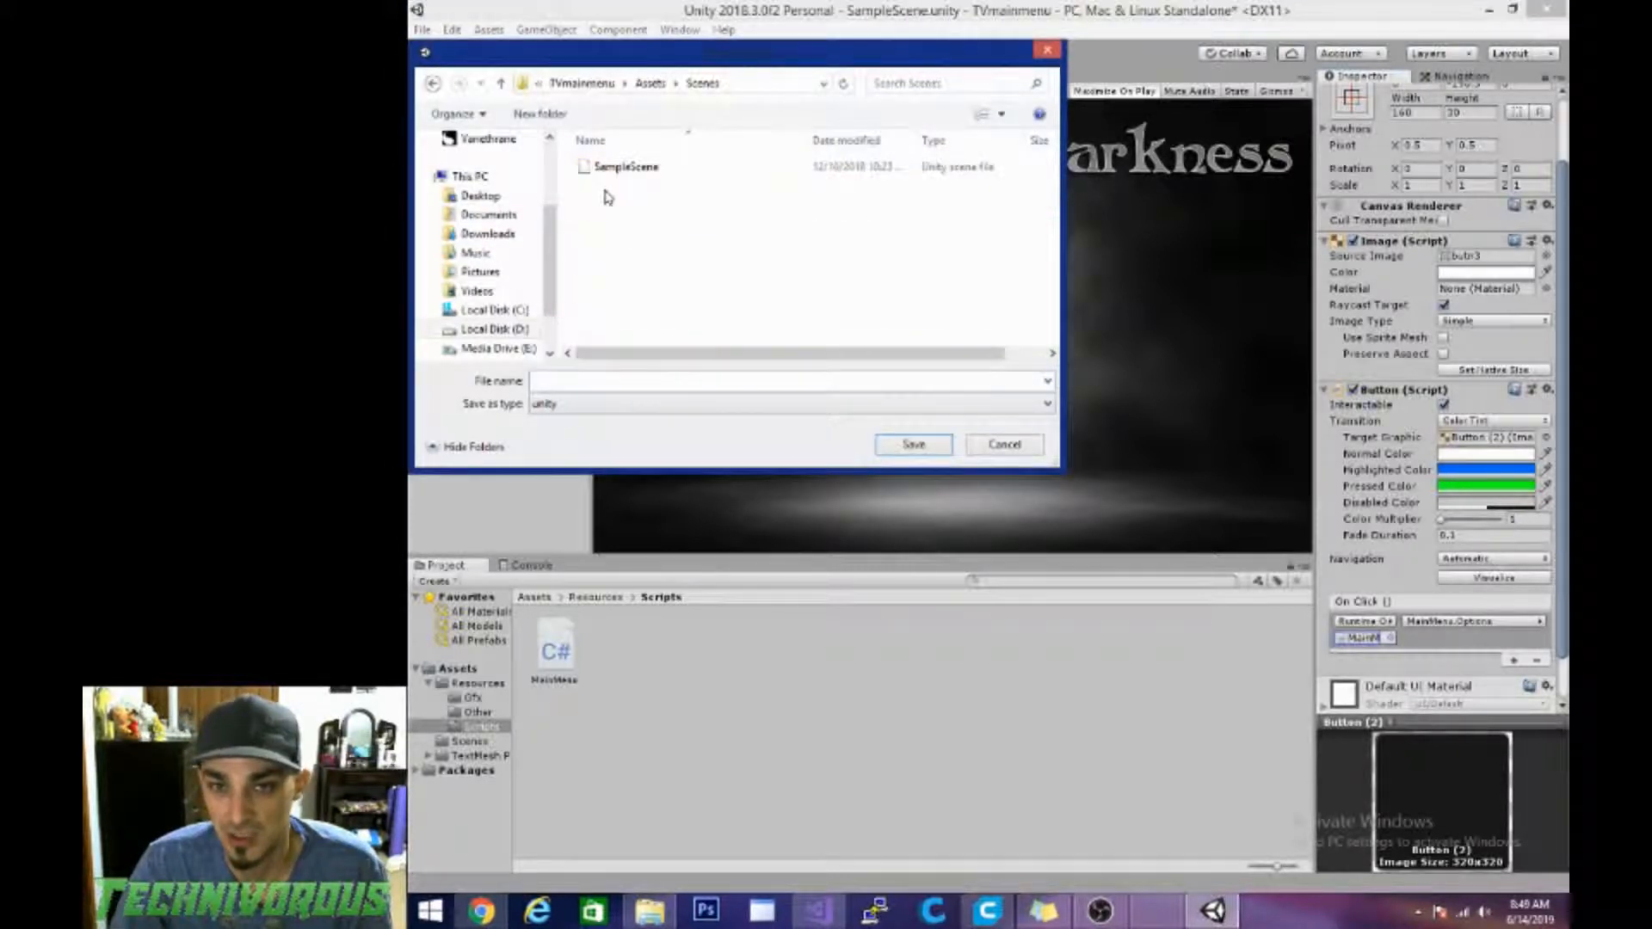
click(608, 380)
text(Game Sc)
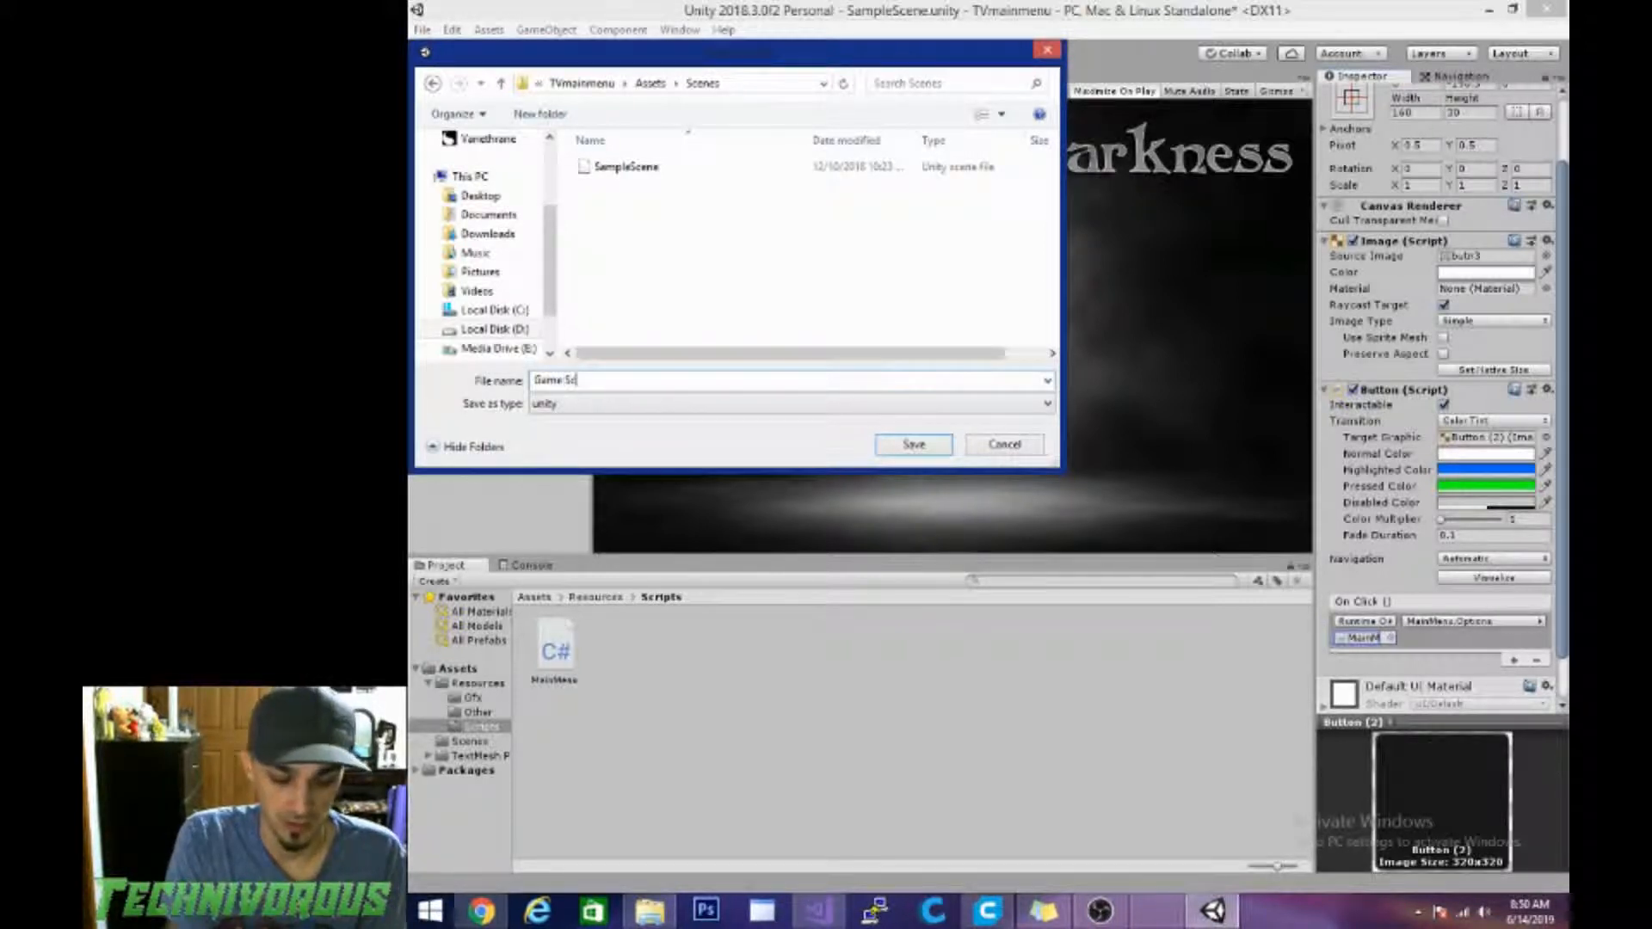
text(ene)
key(Return)
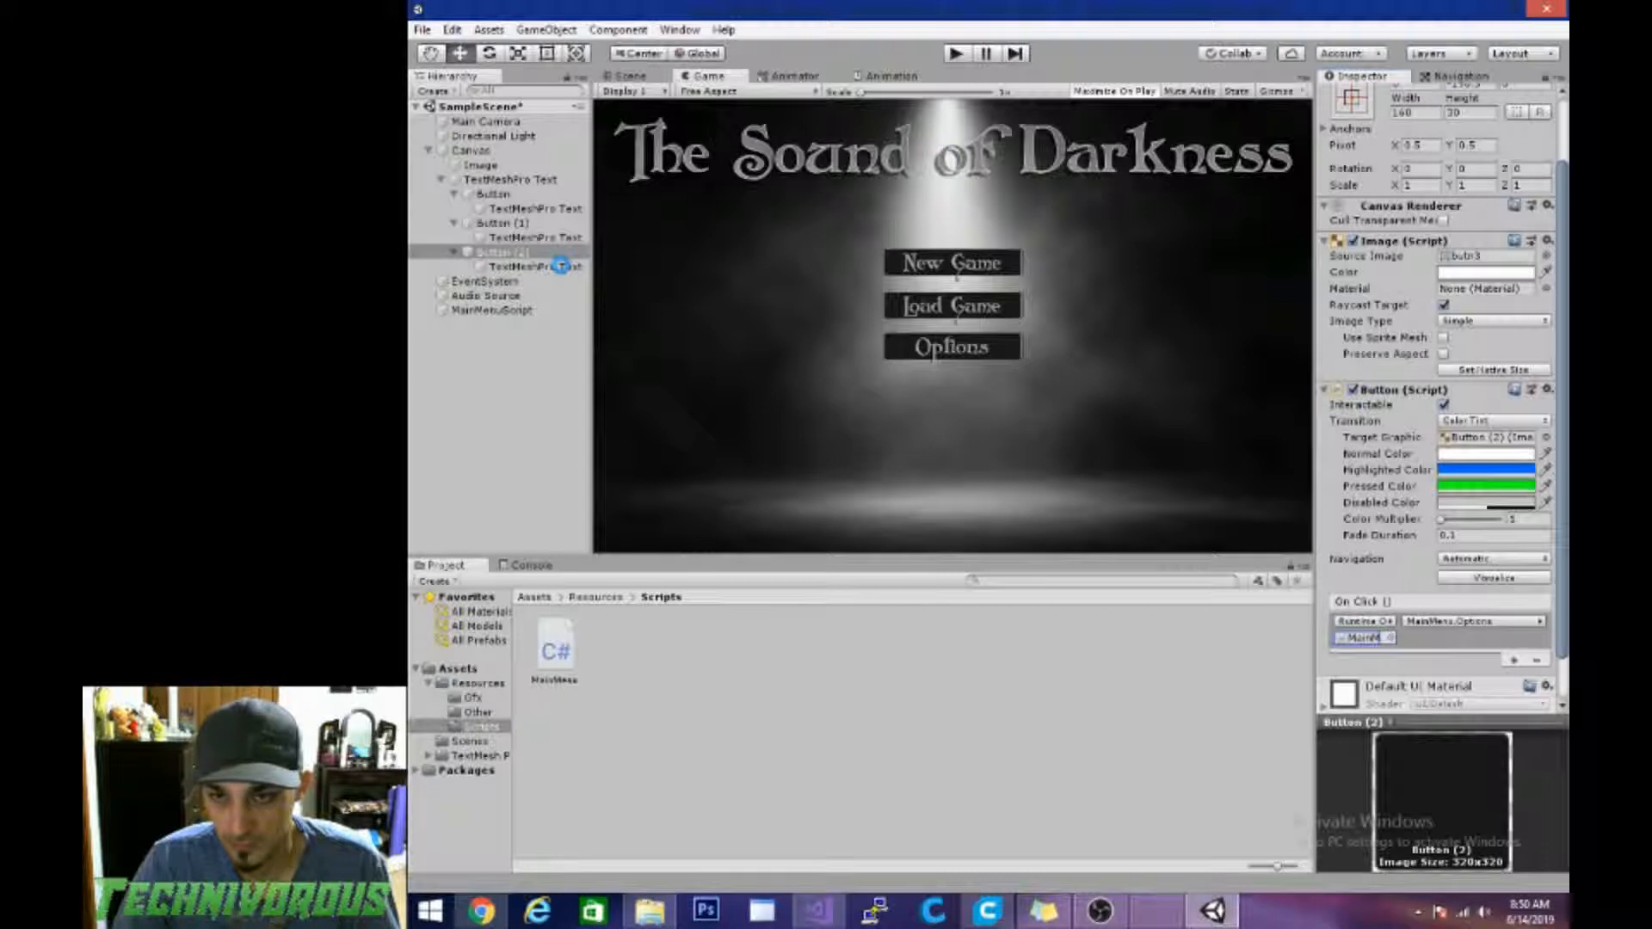
Step: Delete the Load Game and Options buttons from the Game Scene
click(508, 225)
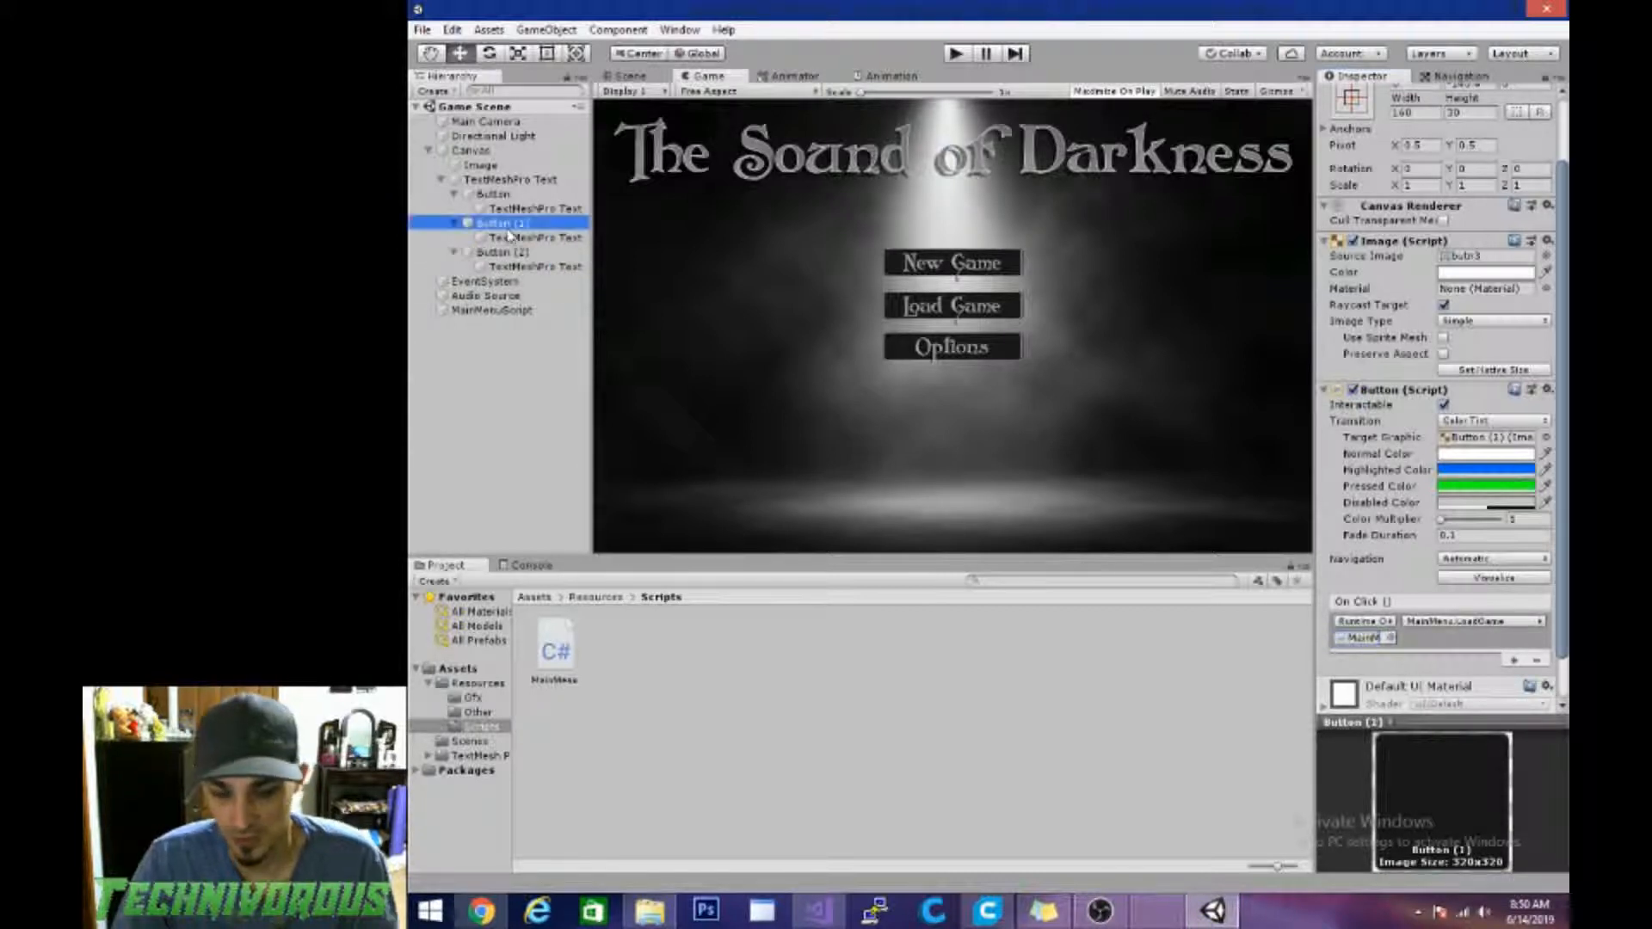
key(Delete)
click(506, 224)
key(Delete)
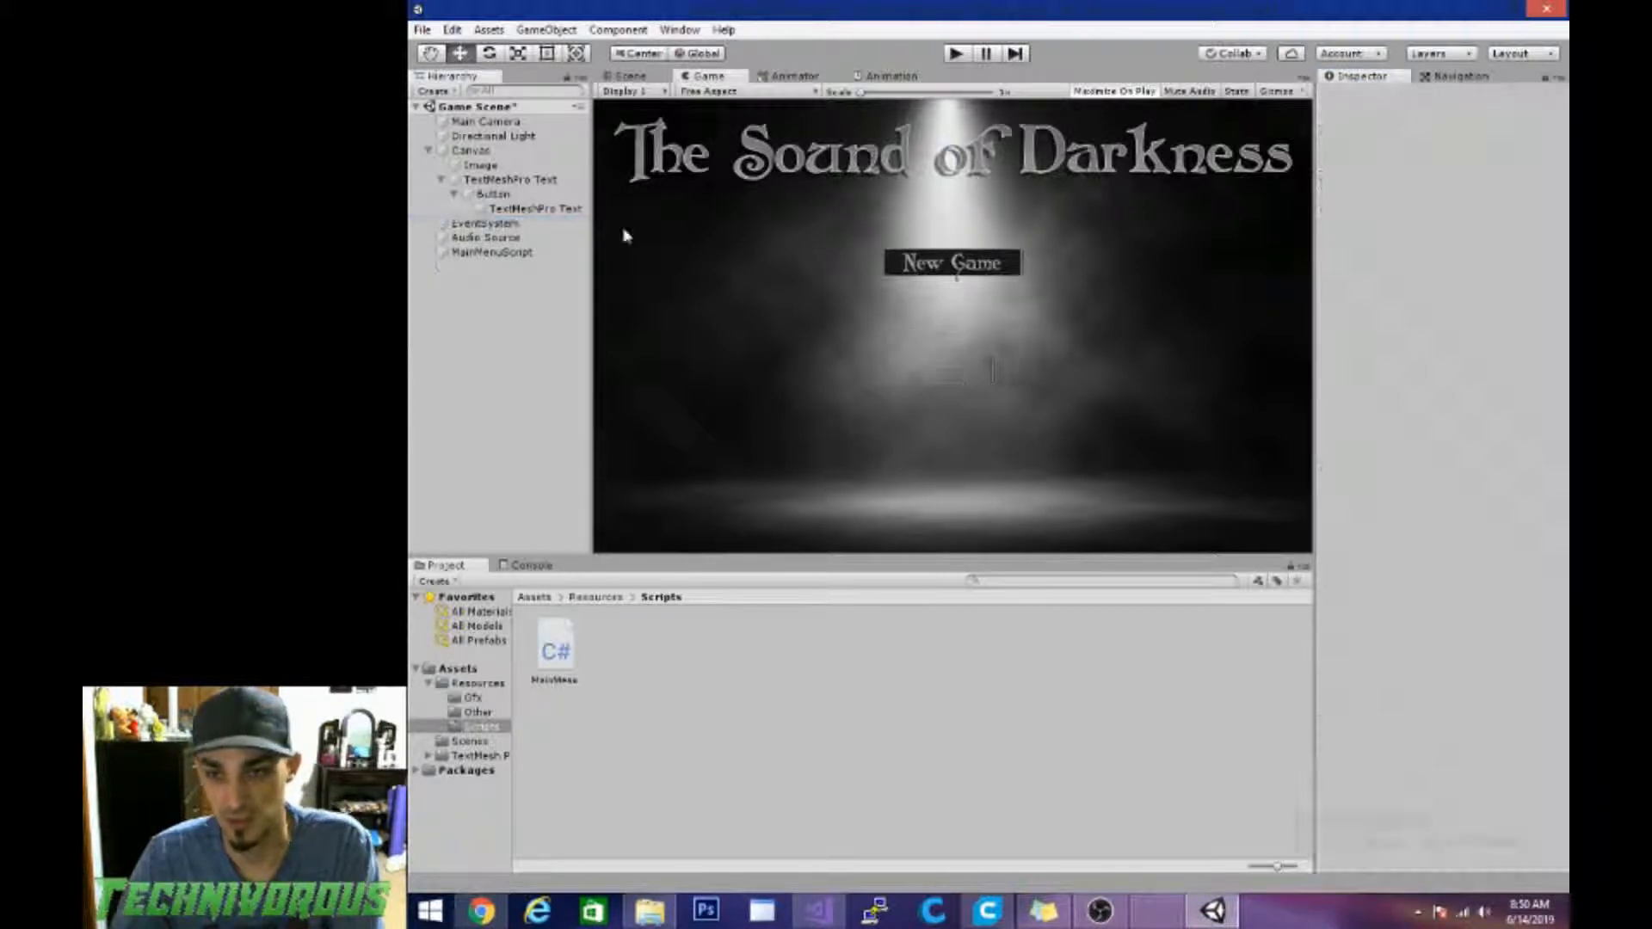
Step: Move the New Game button to the lower-right corner of the canvas
click(471, 194)
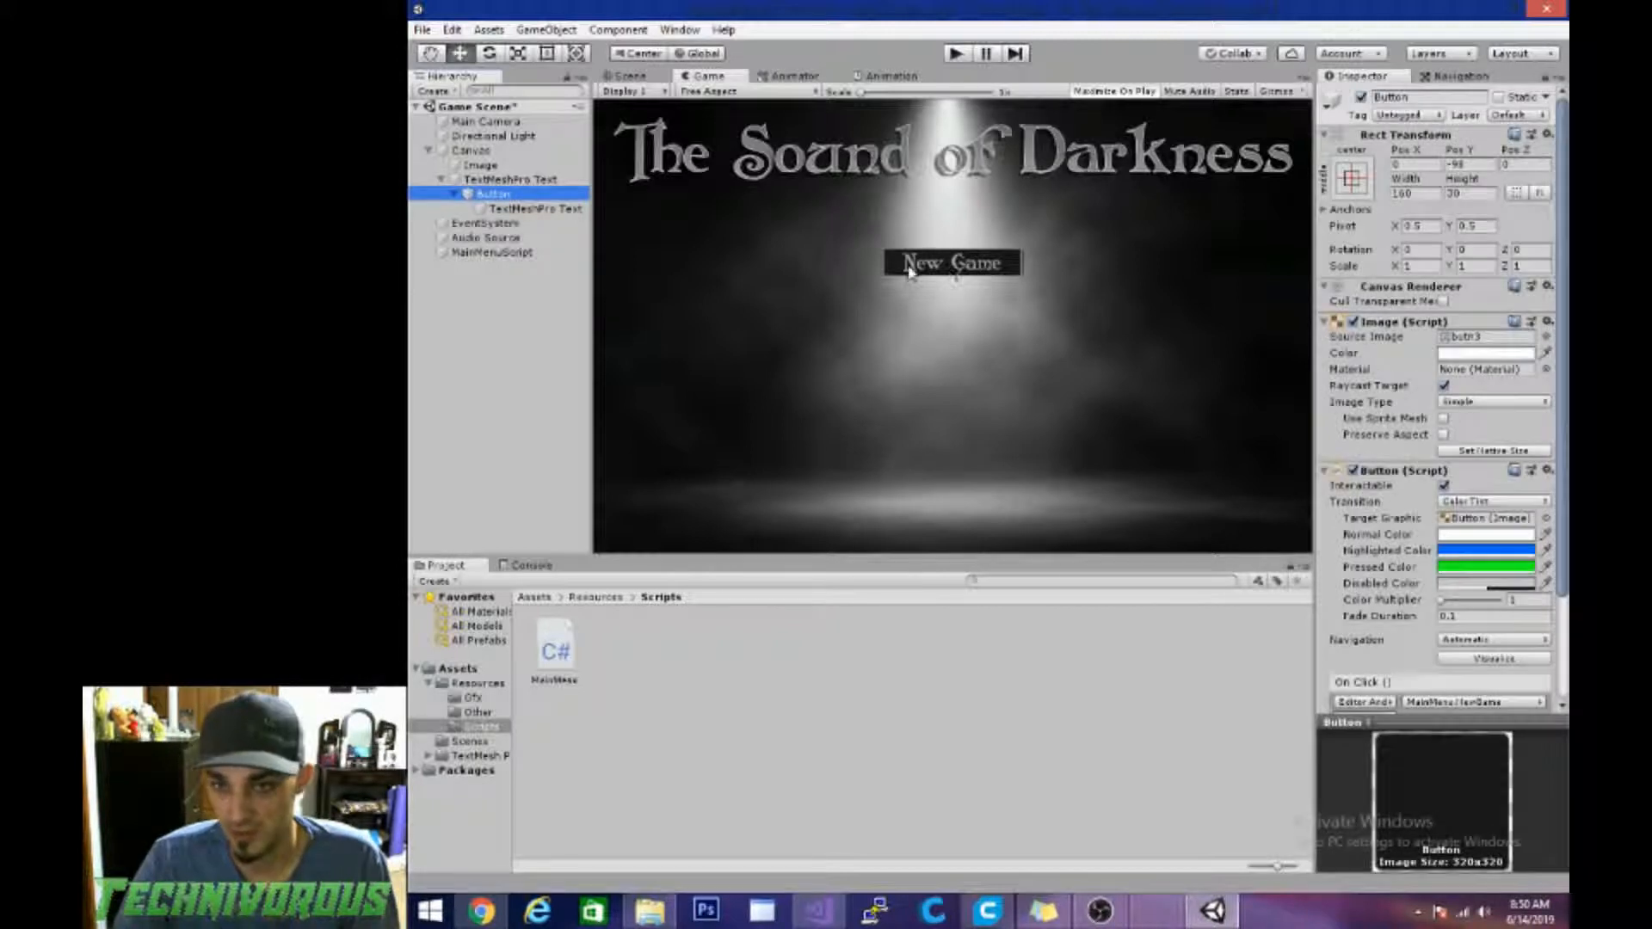
click(626, 76)
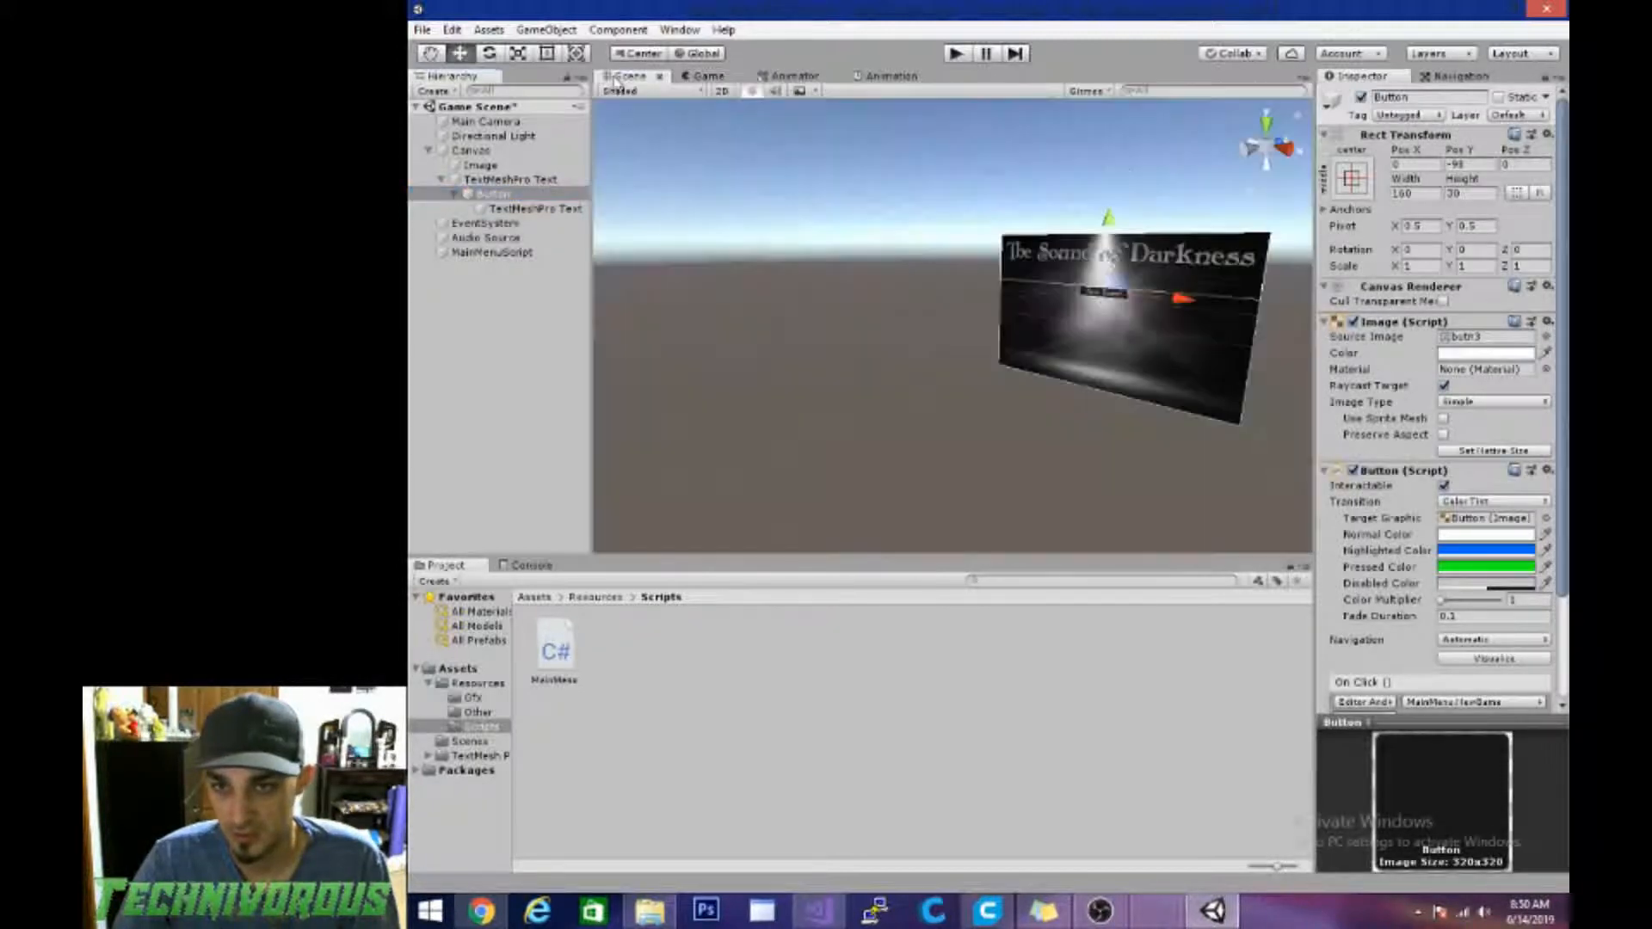
double_click(542, 196)
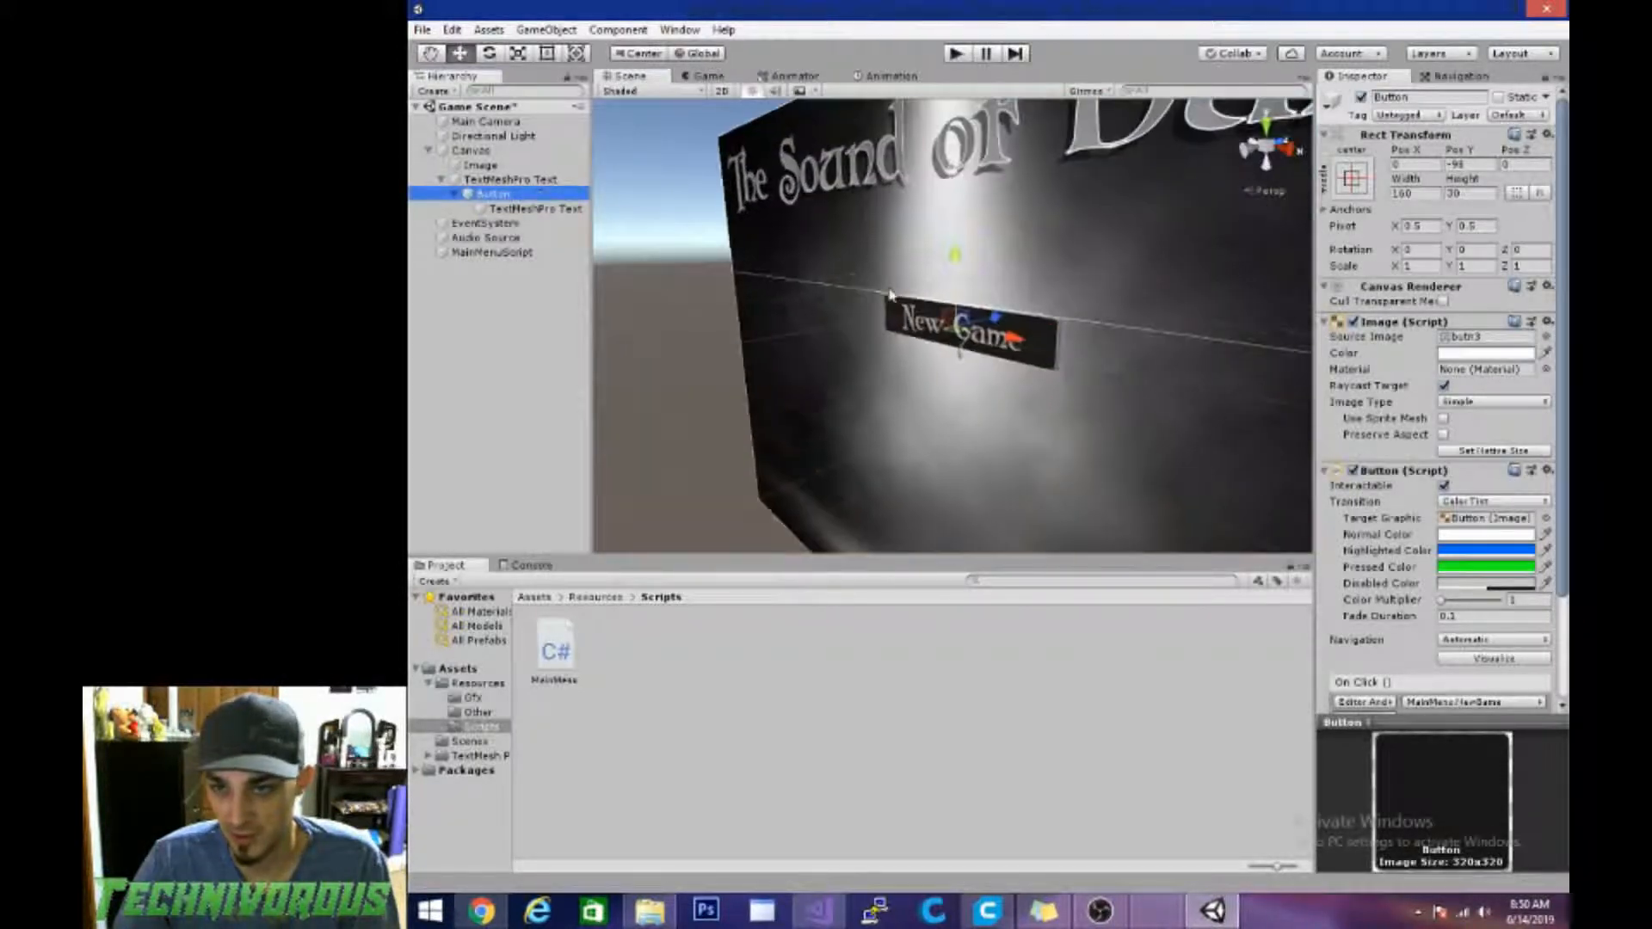
click(1260, 156)
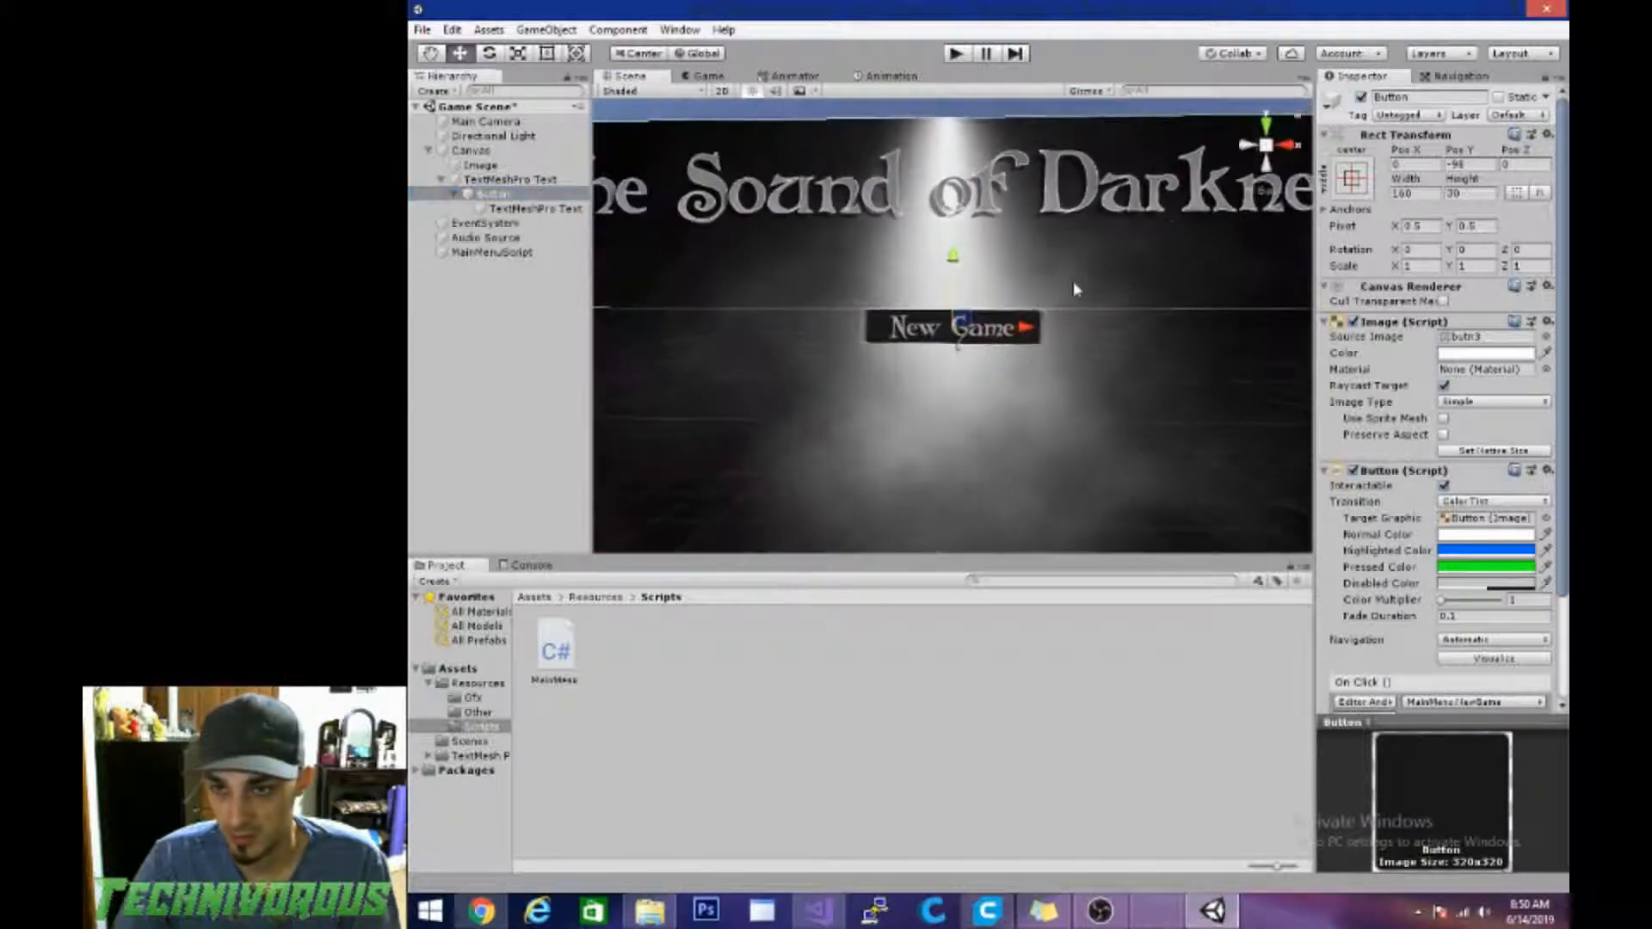
drag(953, 255, 987, 470)
drag(1022, 538, 1245, 538)
Step: Change the text label of the remaining button to Main Menu
click(529, 208)
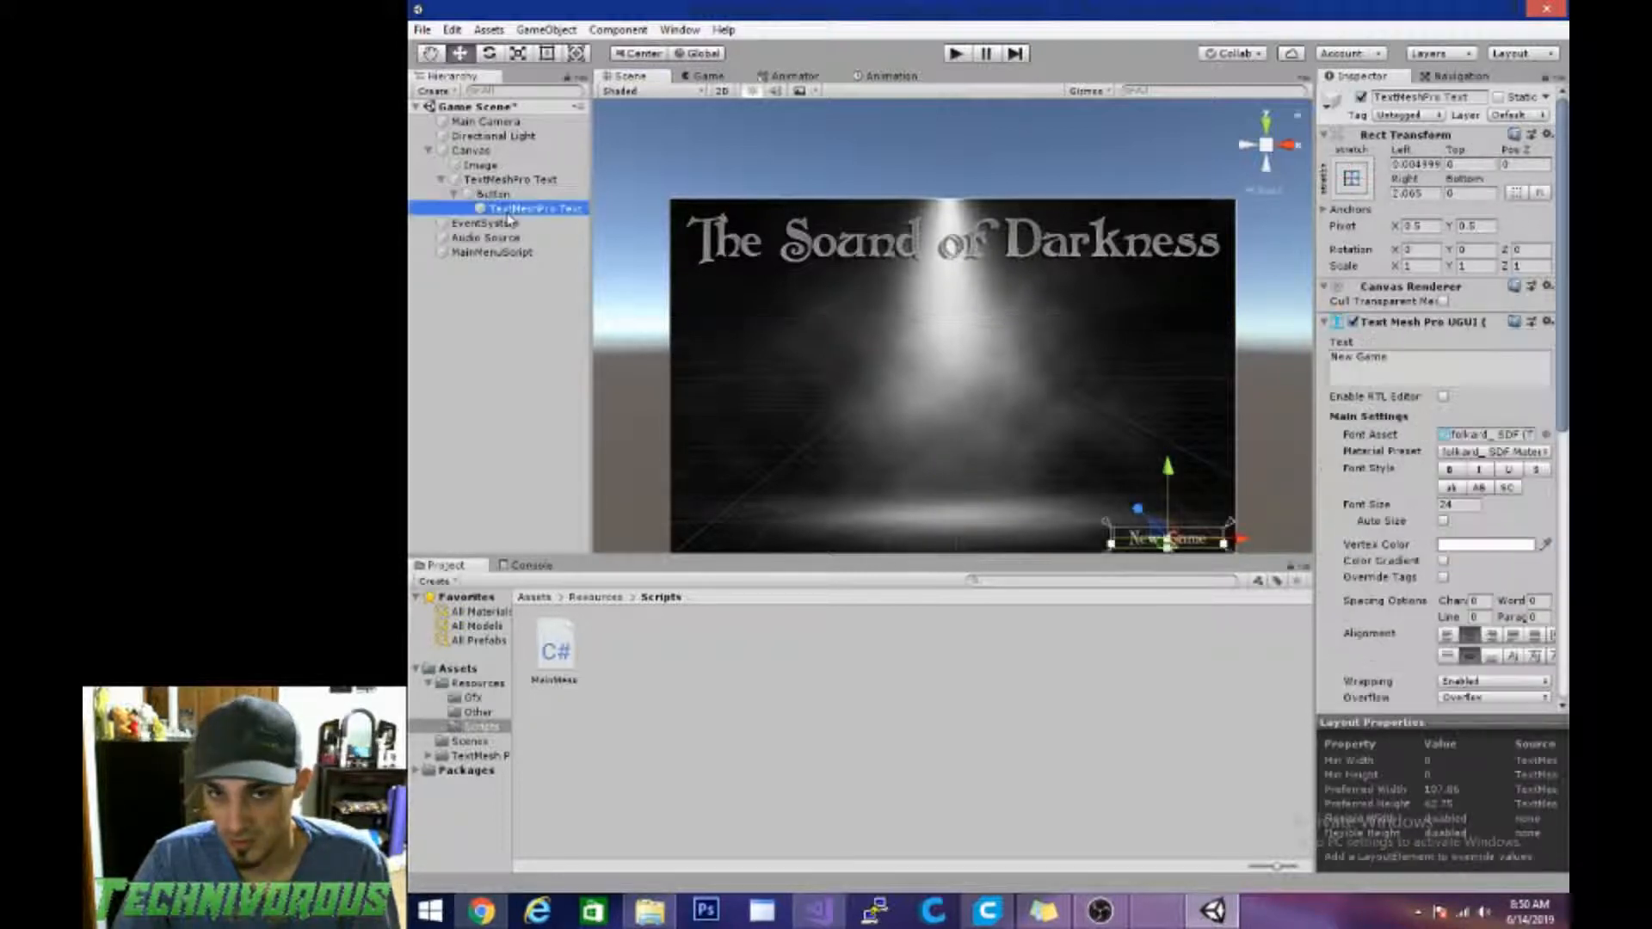
click(1402, 361)
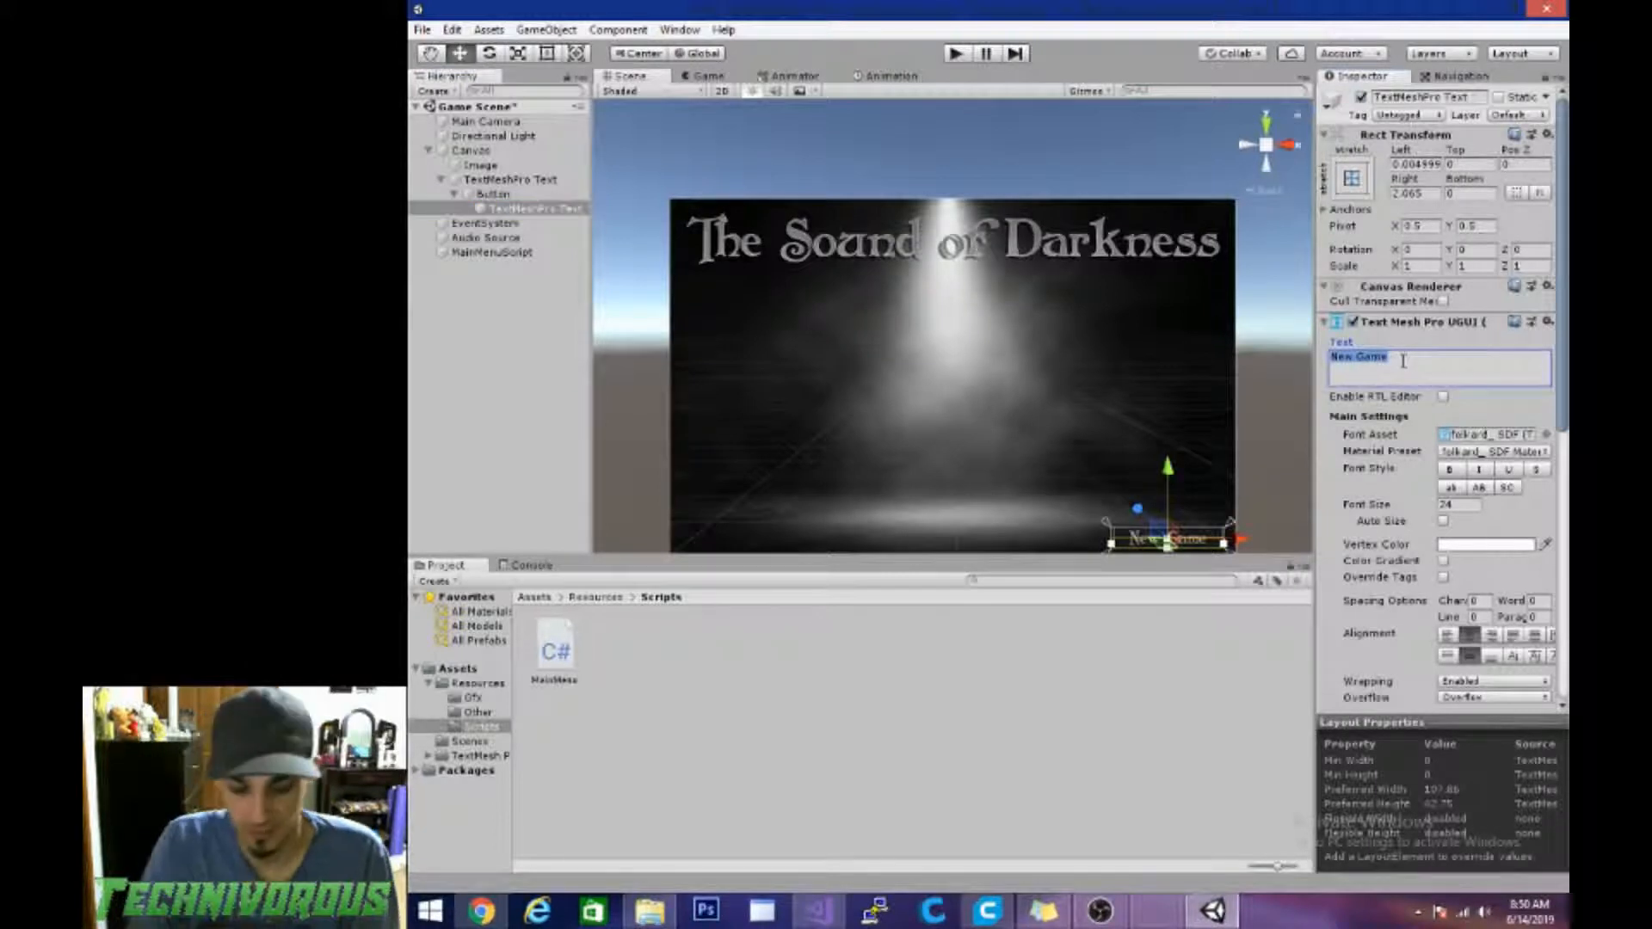
text(Main Menu)
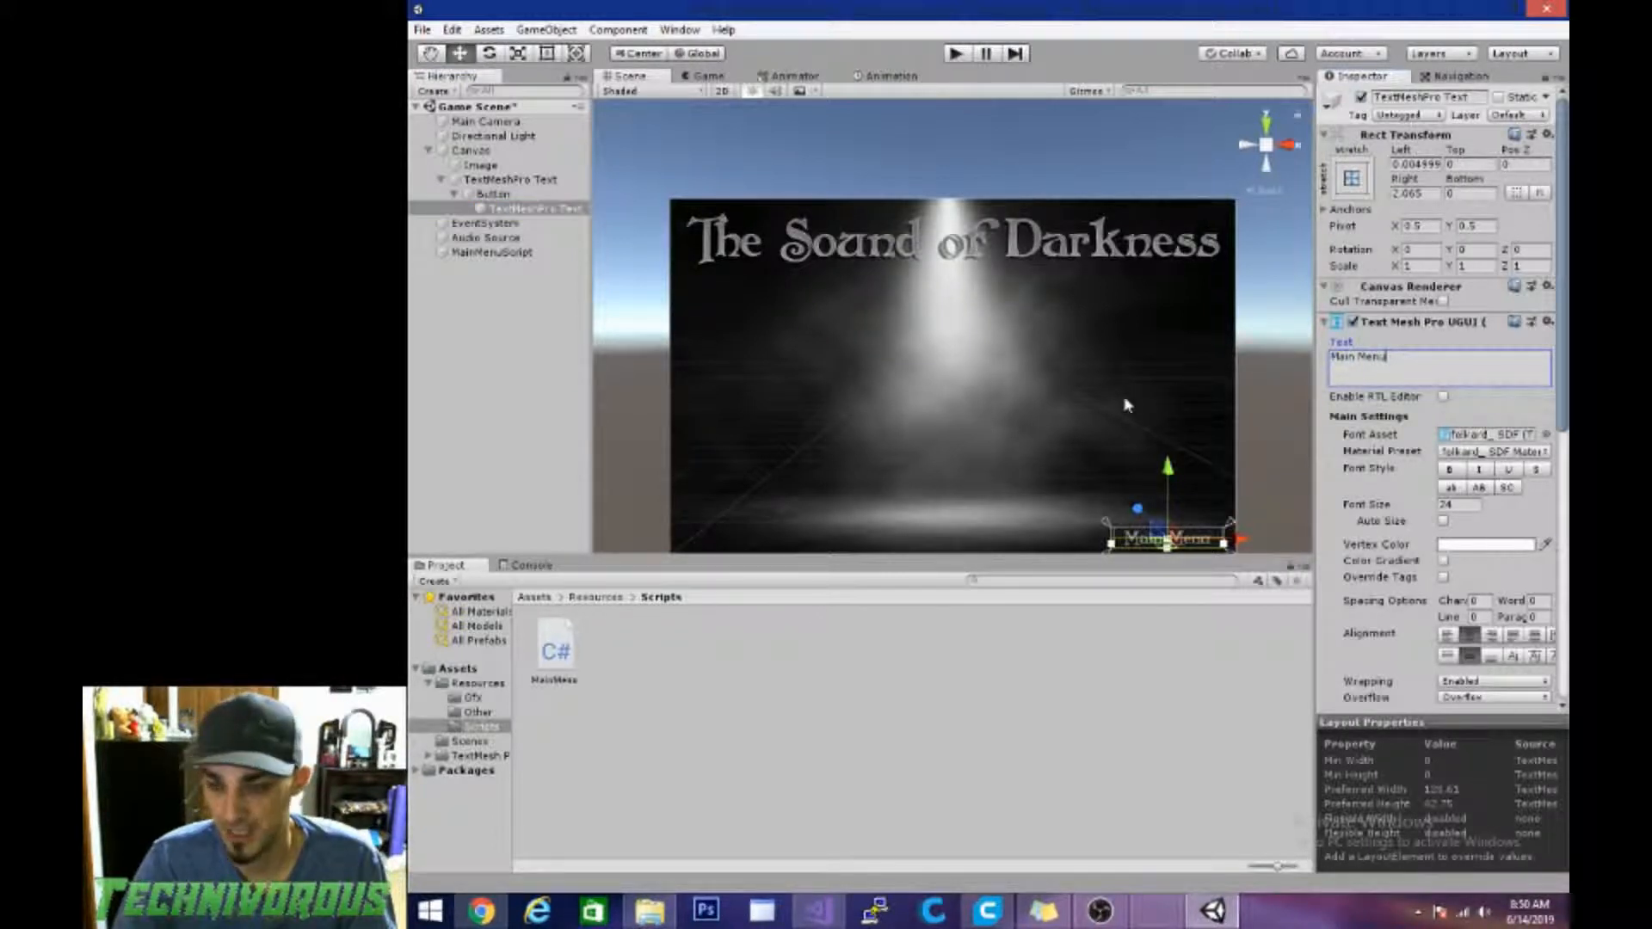
click(1243, 361)
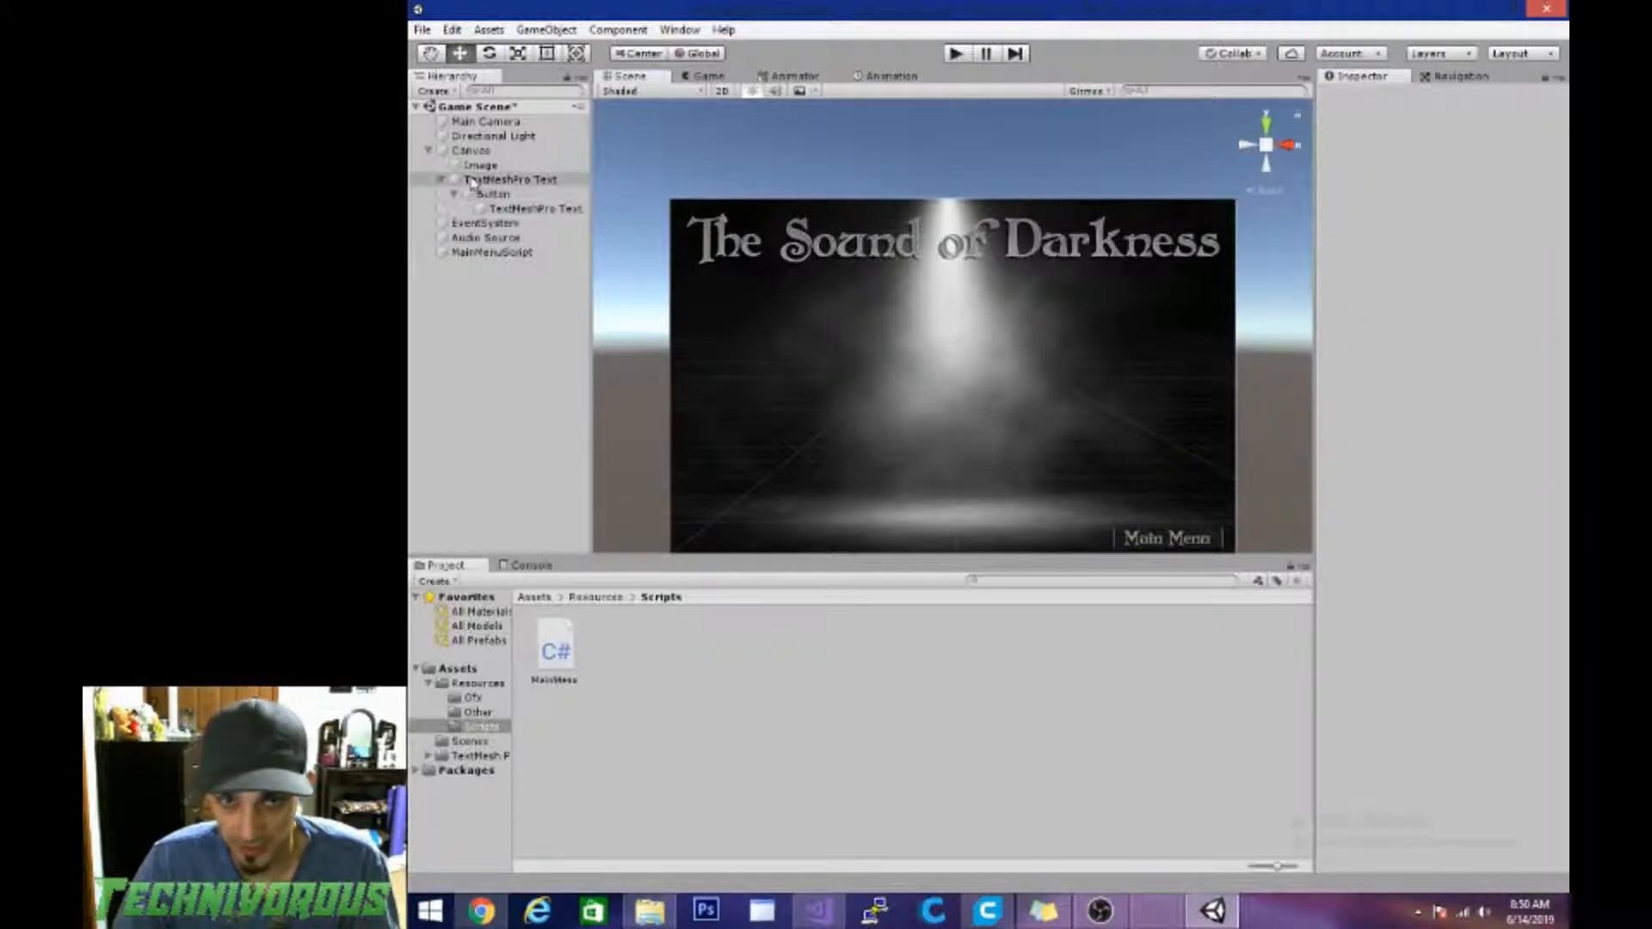
Step: Change the title text on the canvas to Main Game Scene and save the scene
click(510, 179)
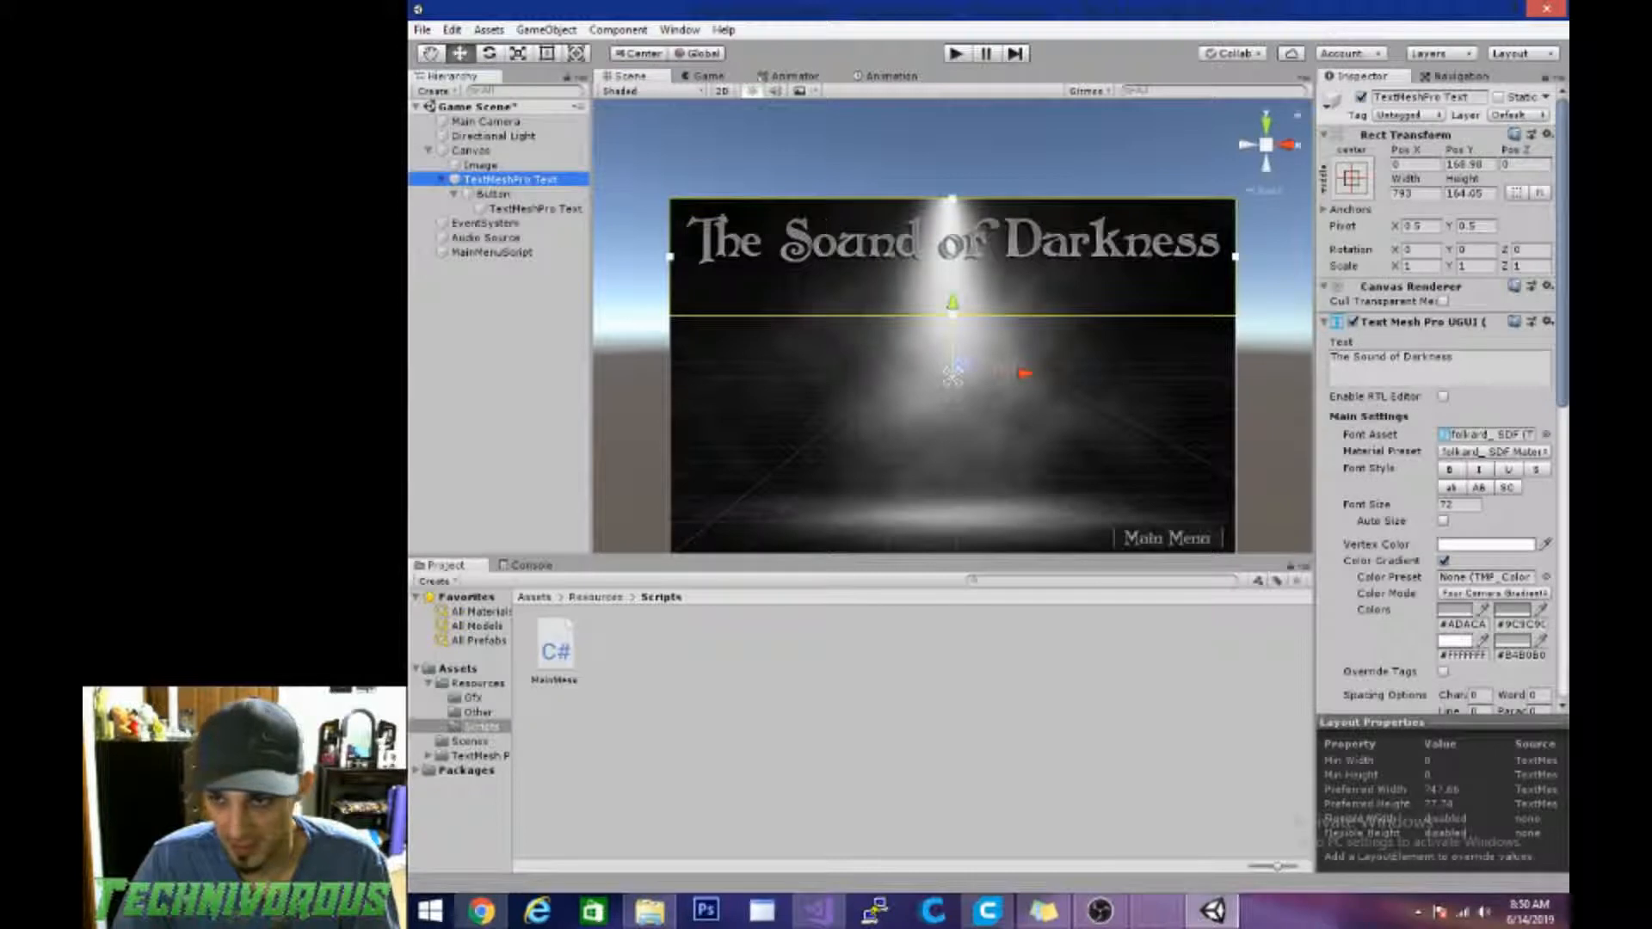
click(1424, 361)
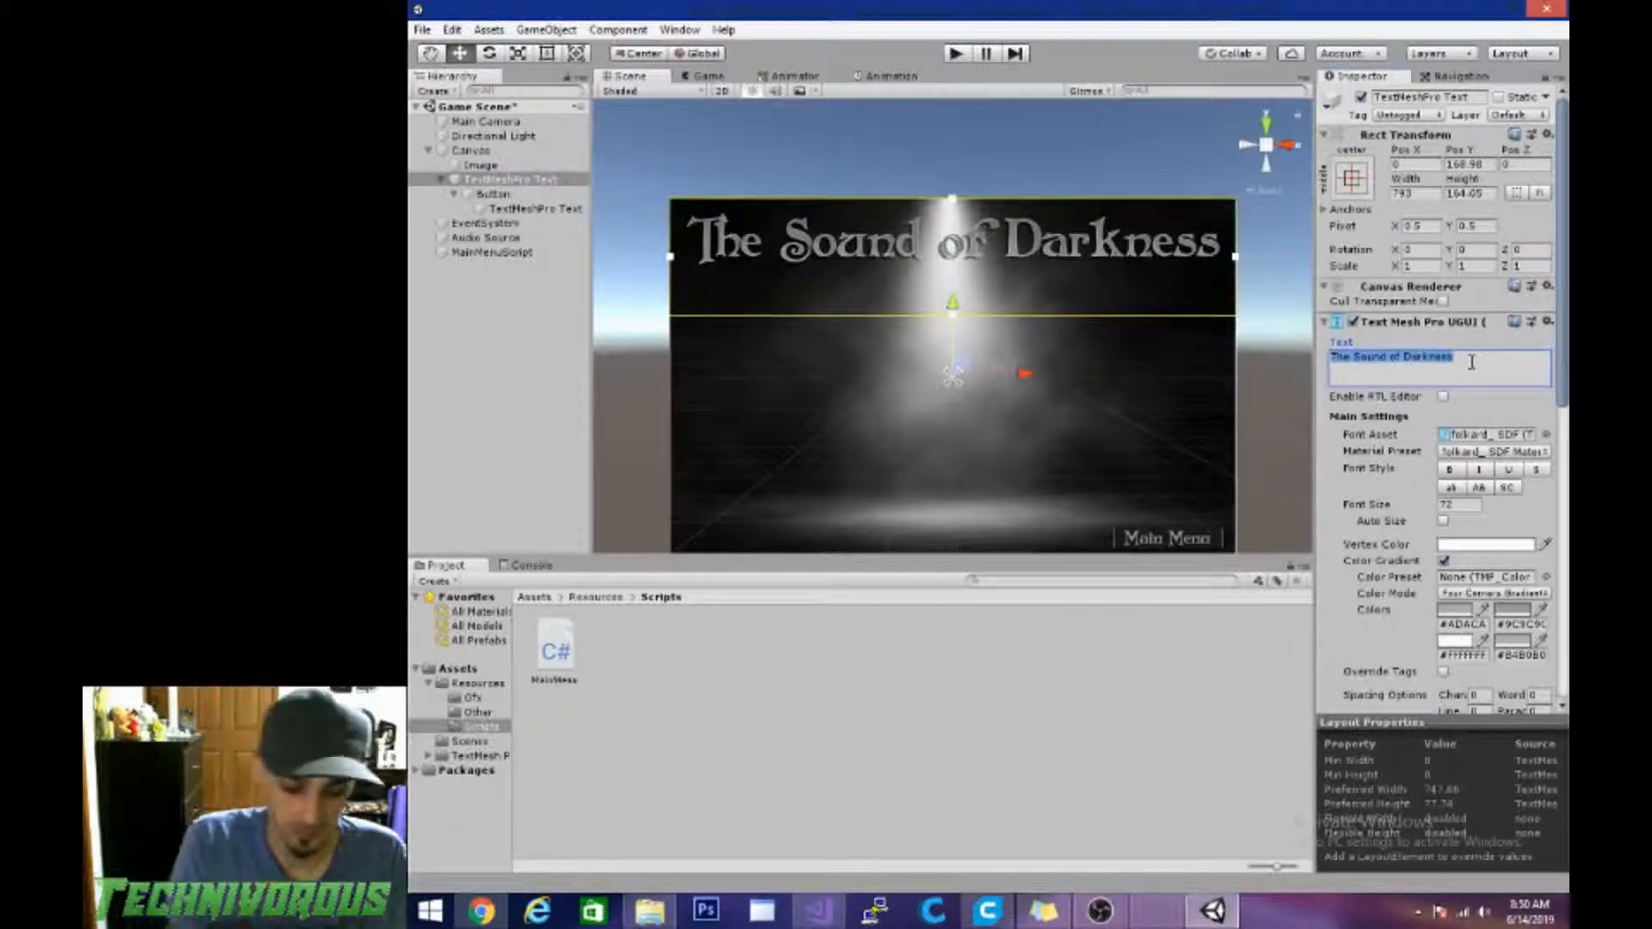
text(Main )
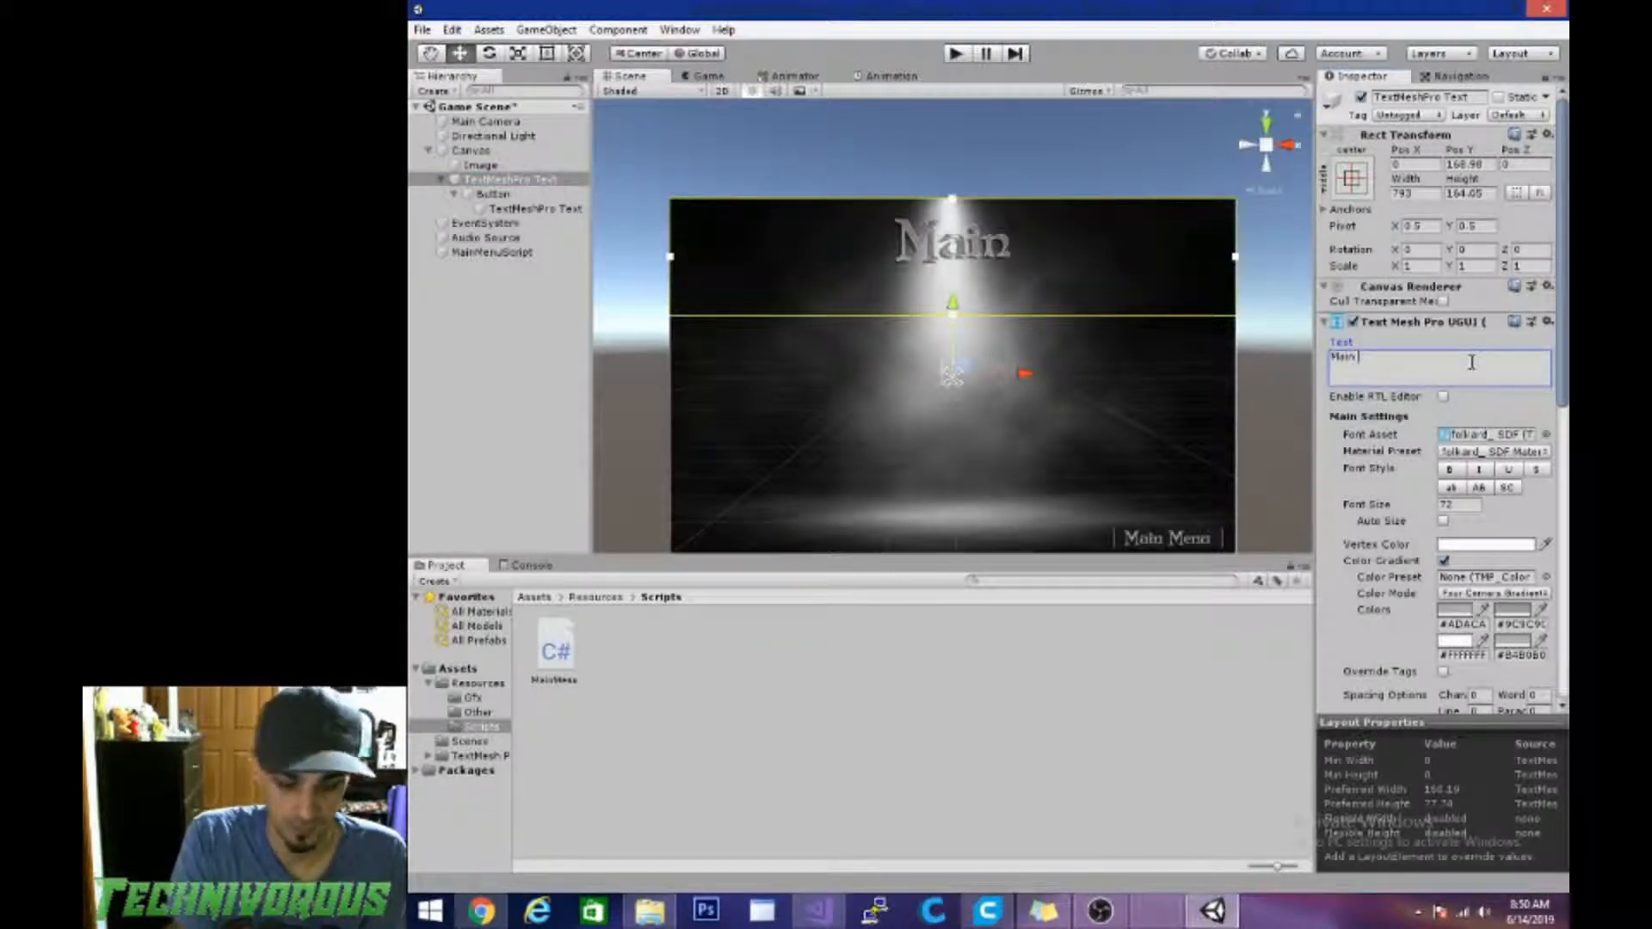
text(Game S)
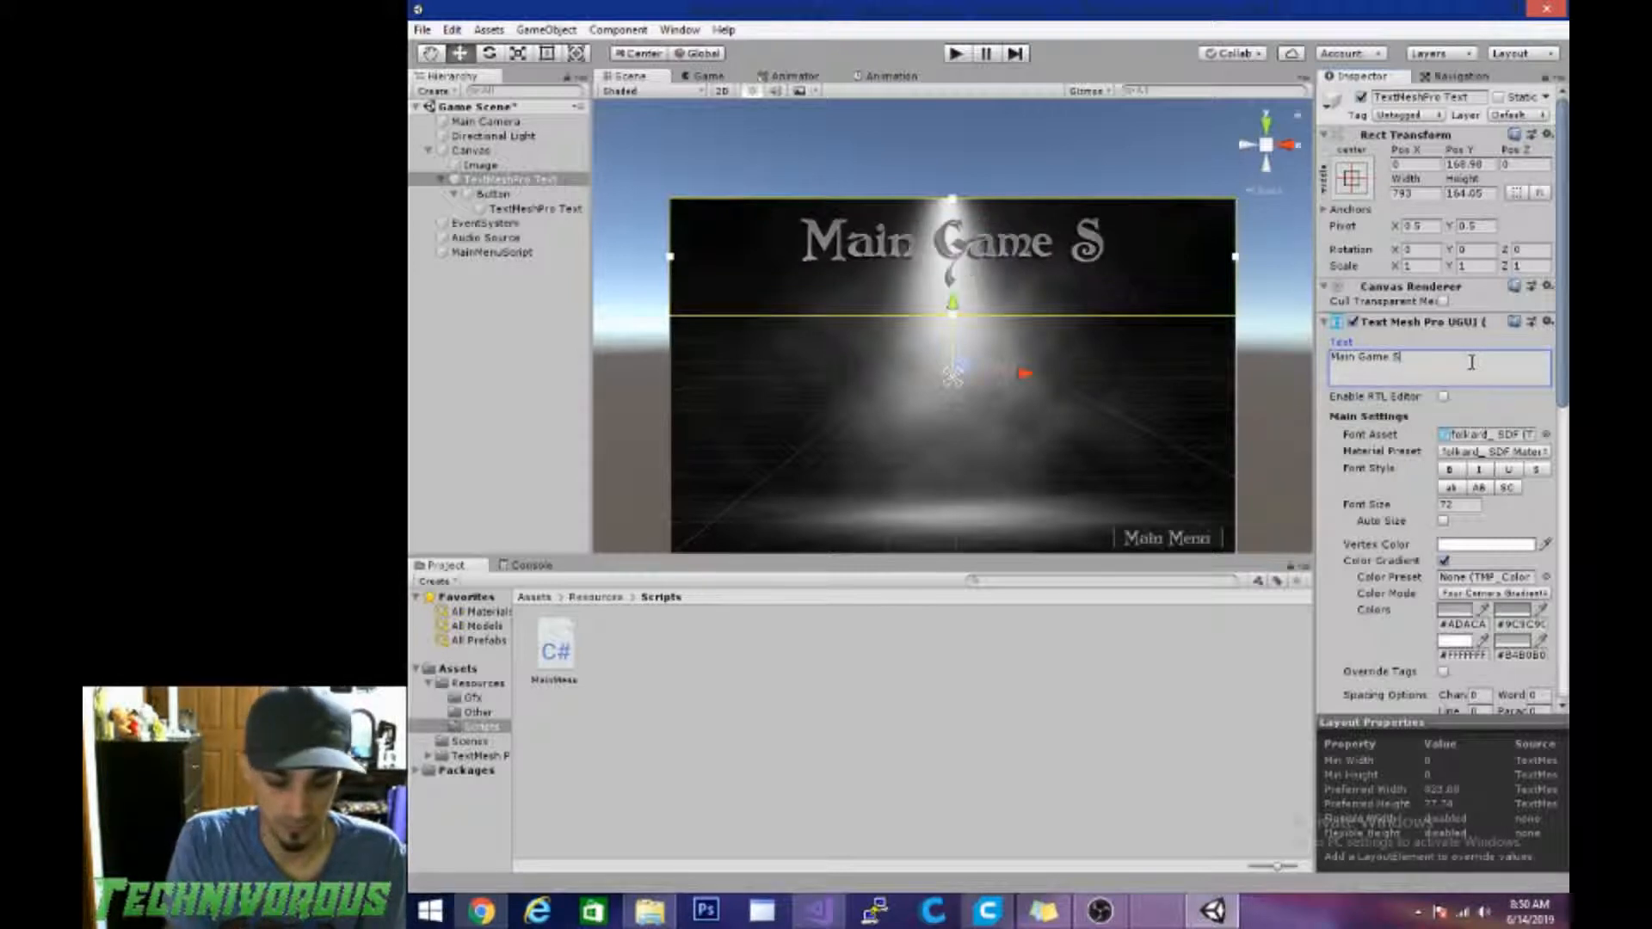
text(cene)
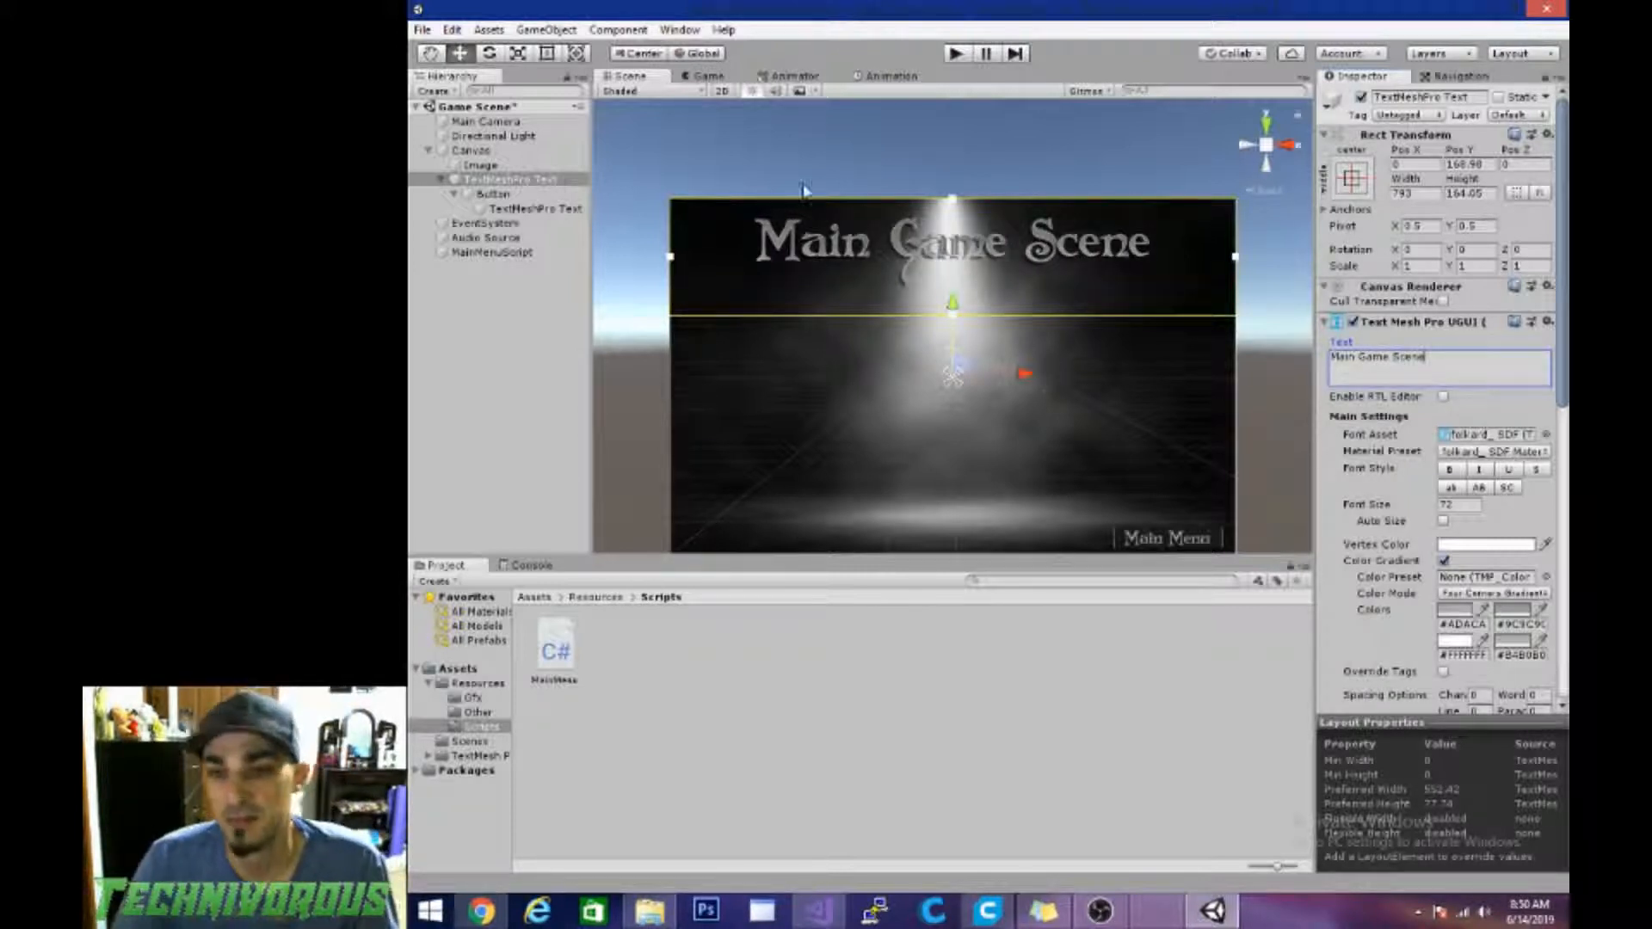
click(422, 29)
click(460, 100)
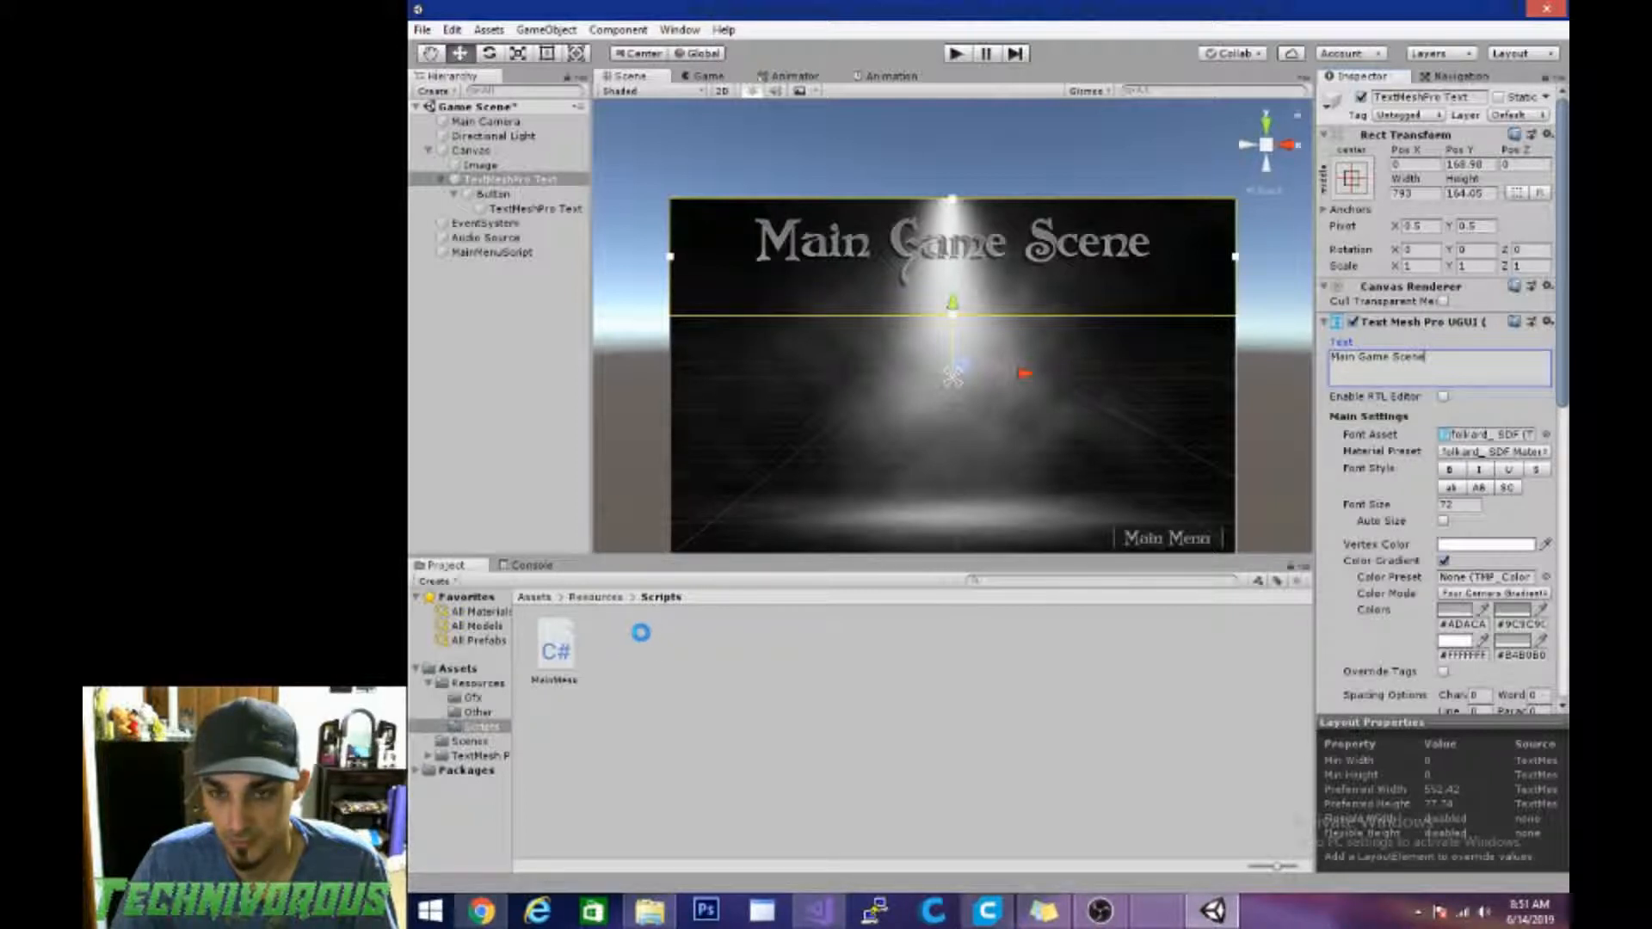
Step: Create a C# script named GotoMainMenu in the Scripts folder and select it
right_click(635, 632)
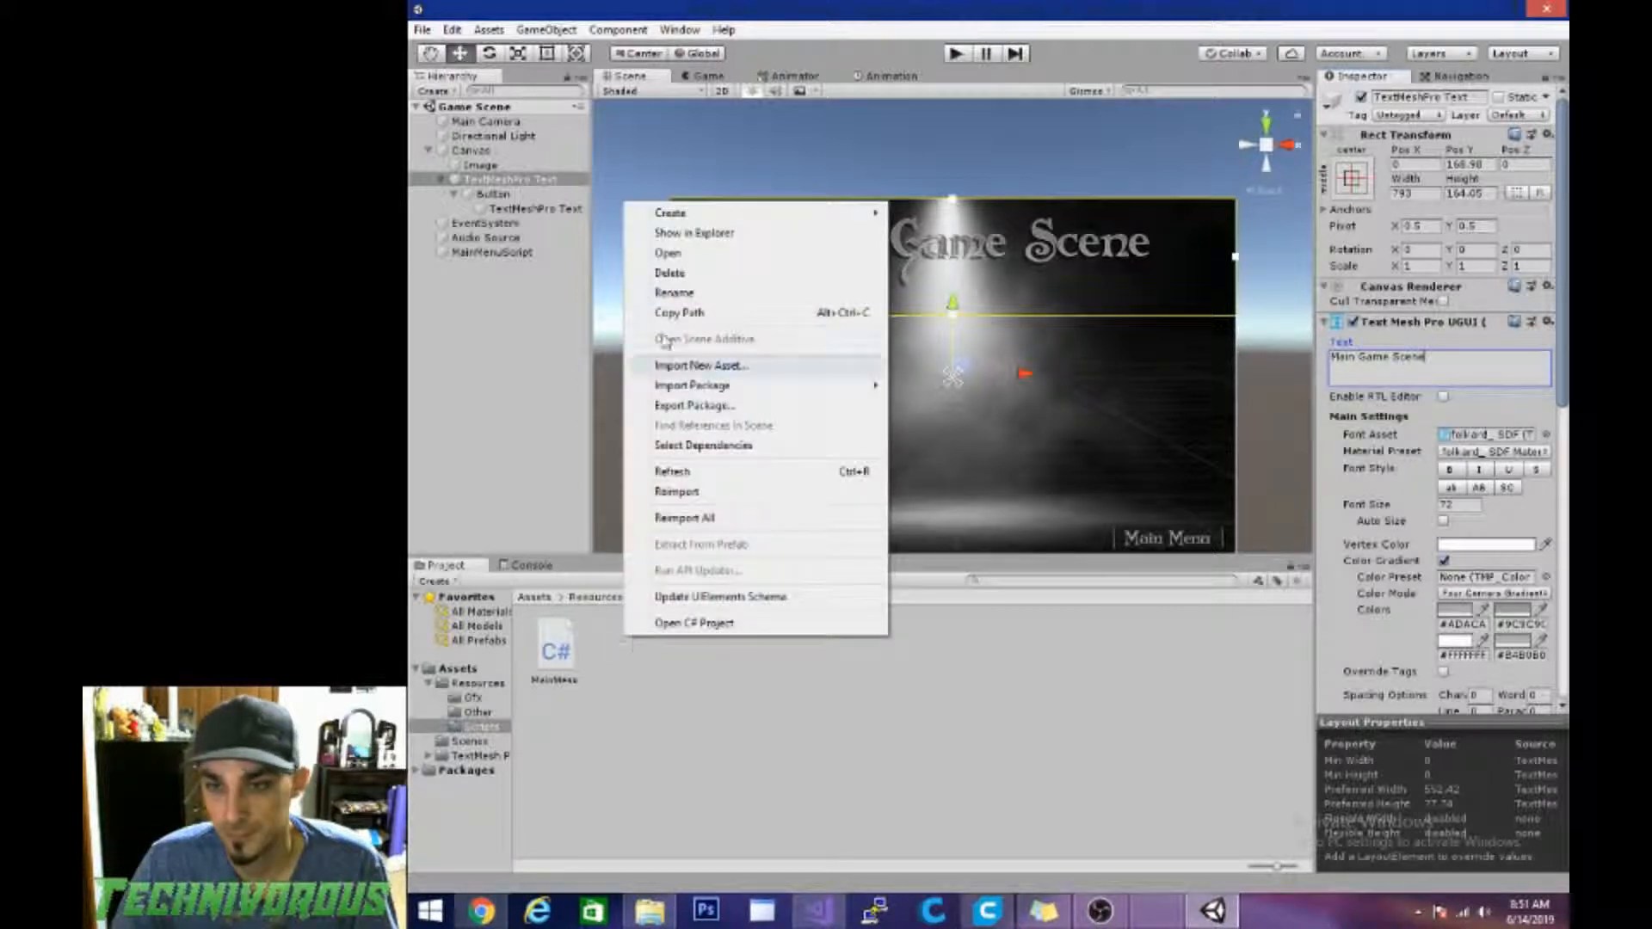
mouse_move(670, 222)
click(946, 241)
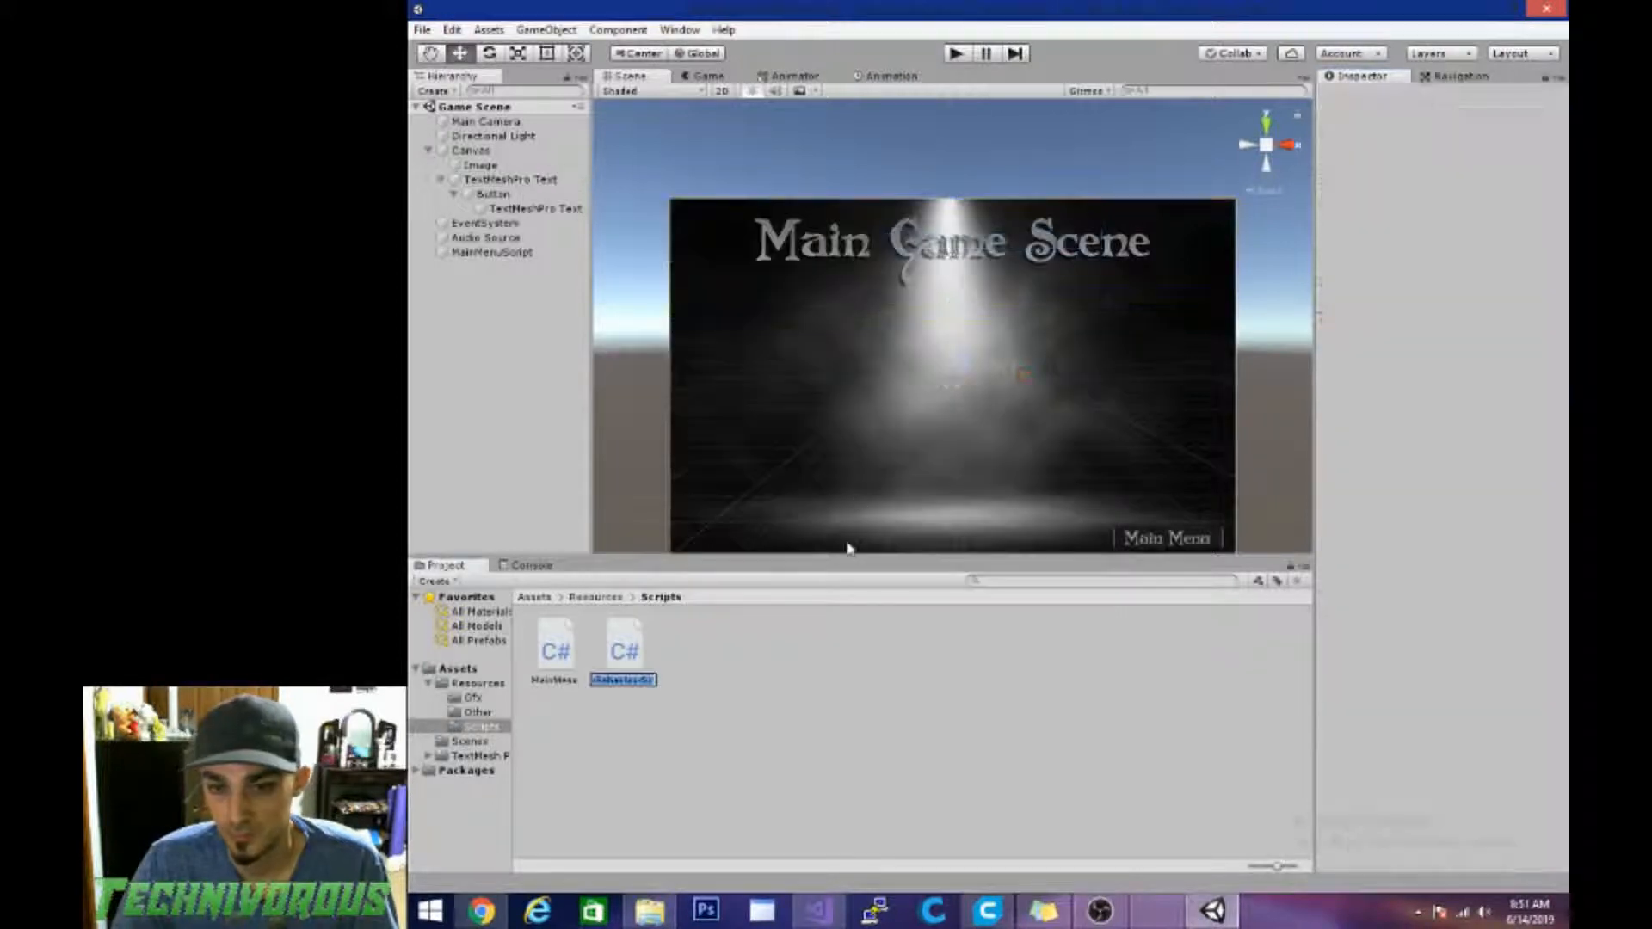
text(G)
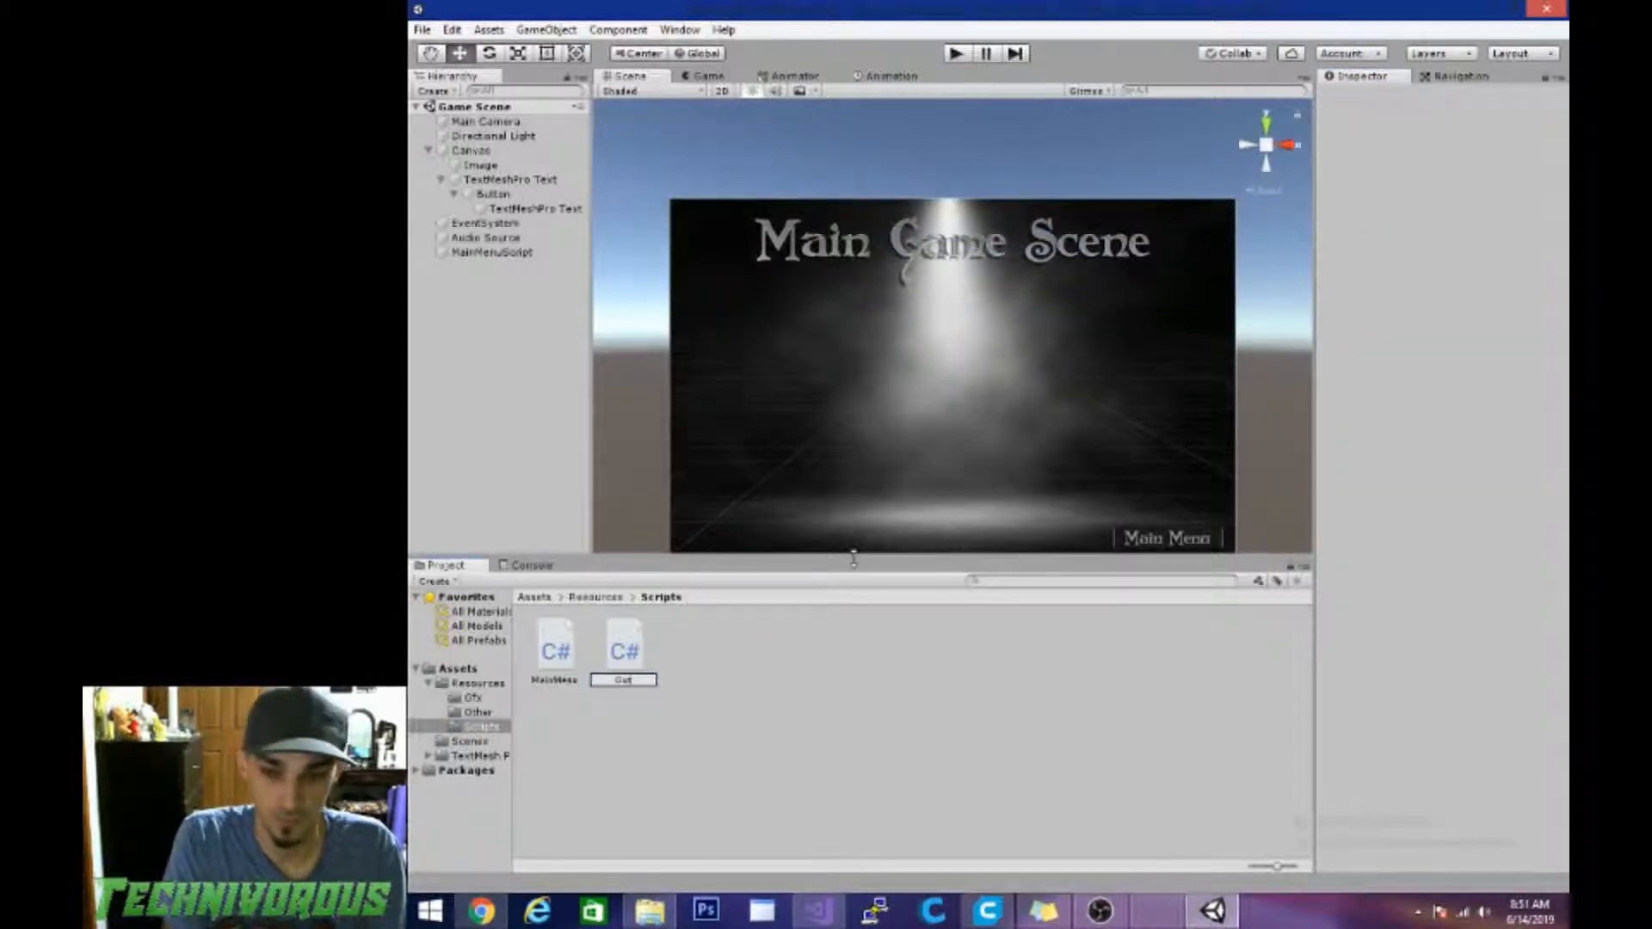
text(otoMainMenu)
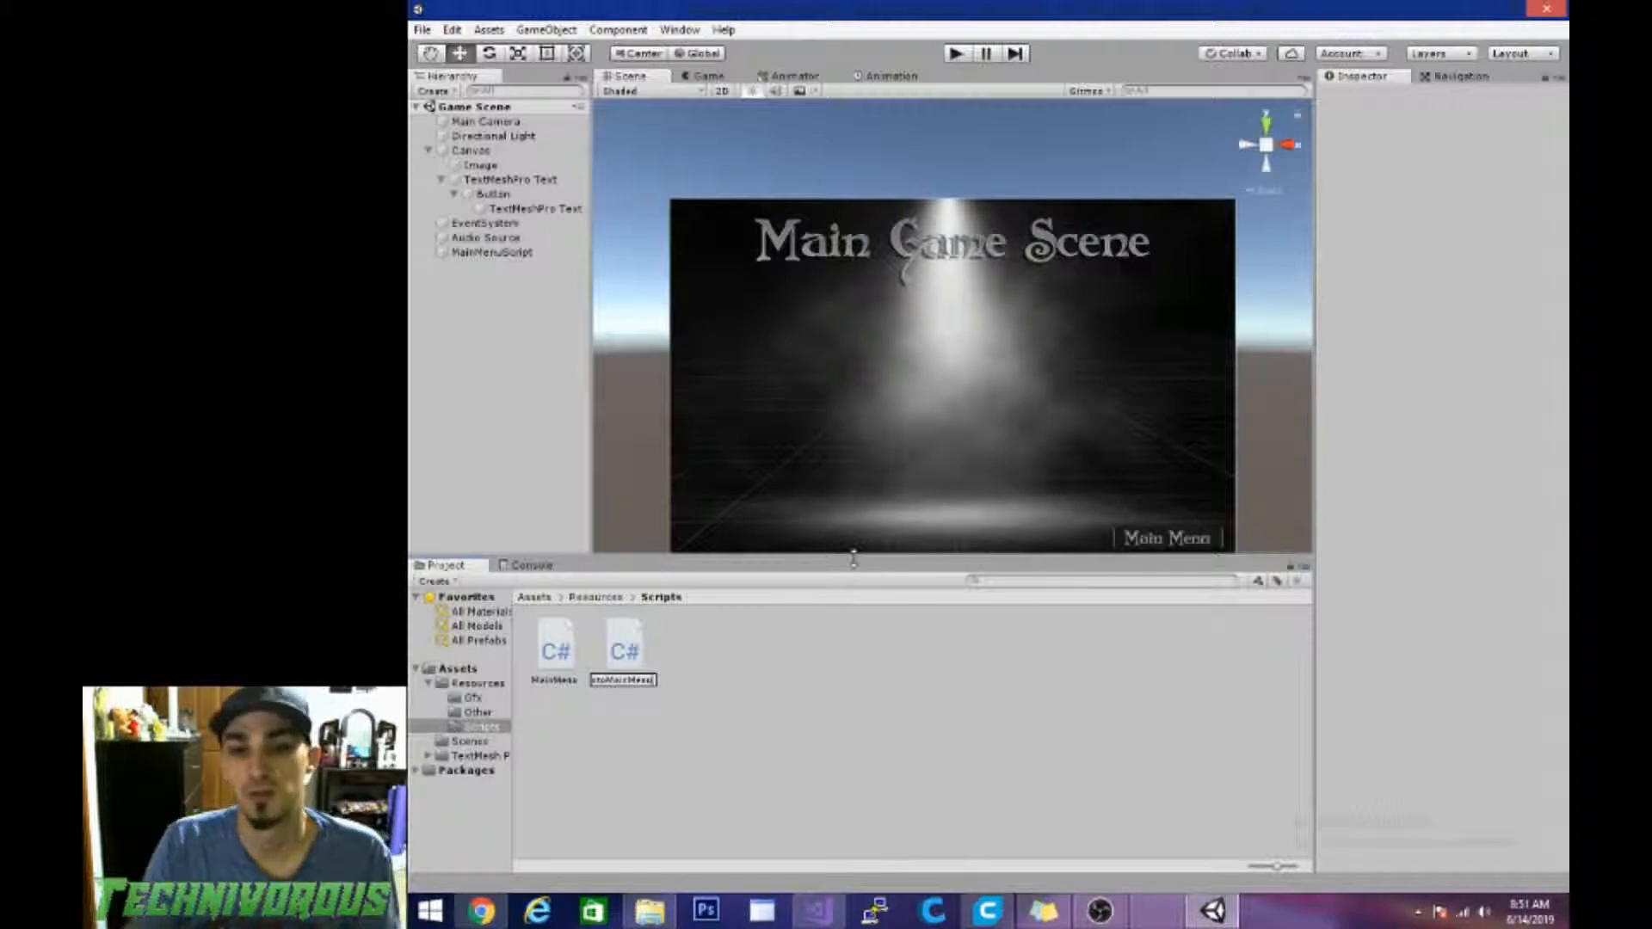
key(Return)
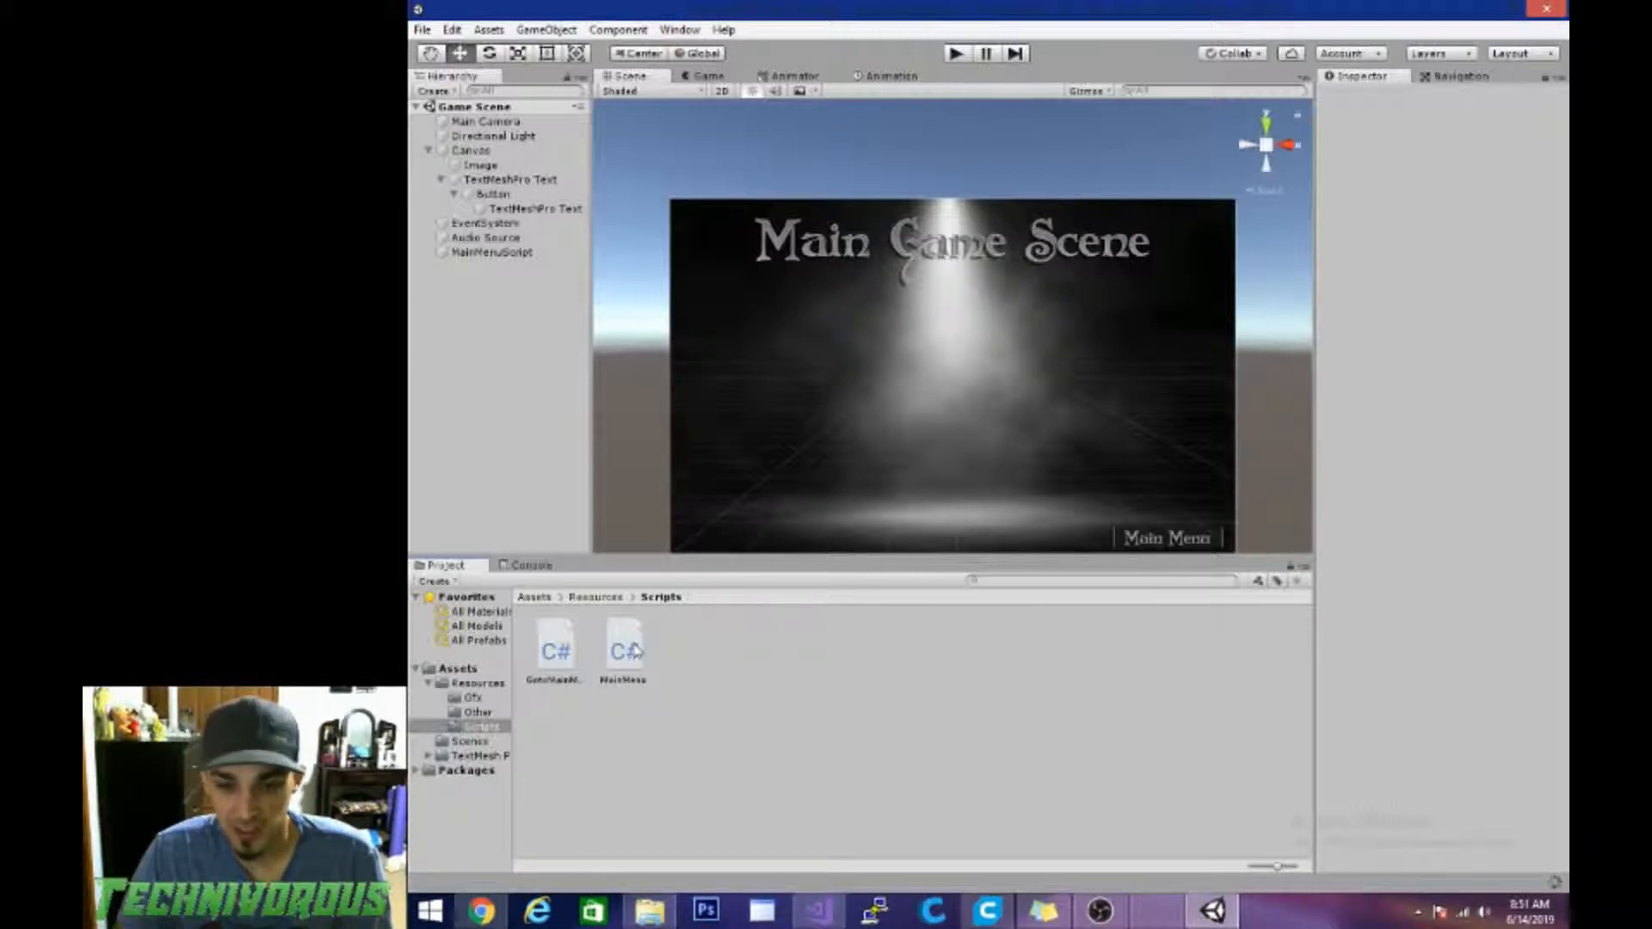
click(559, 652)
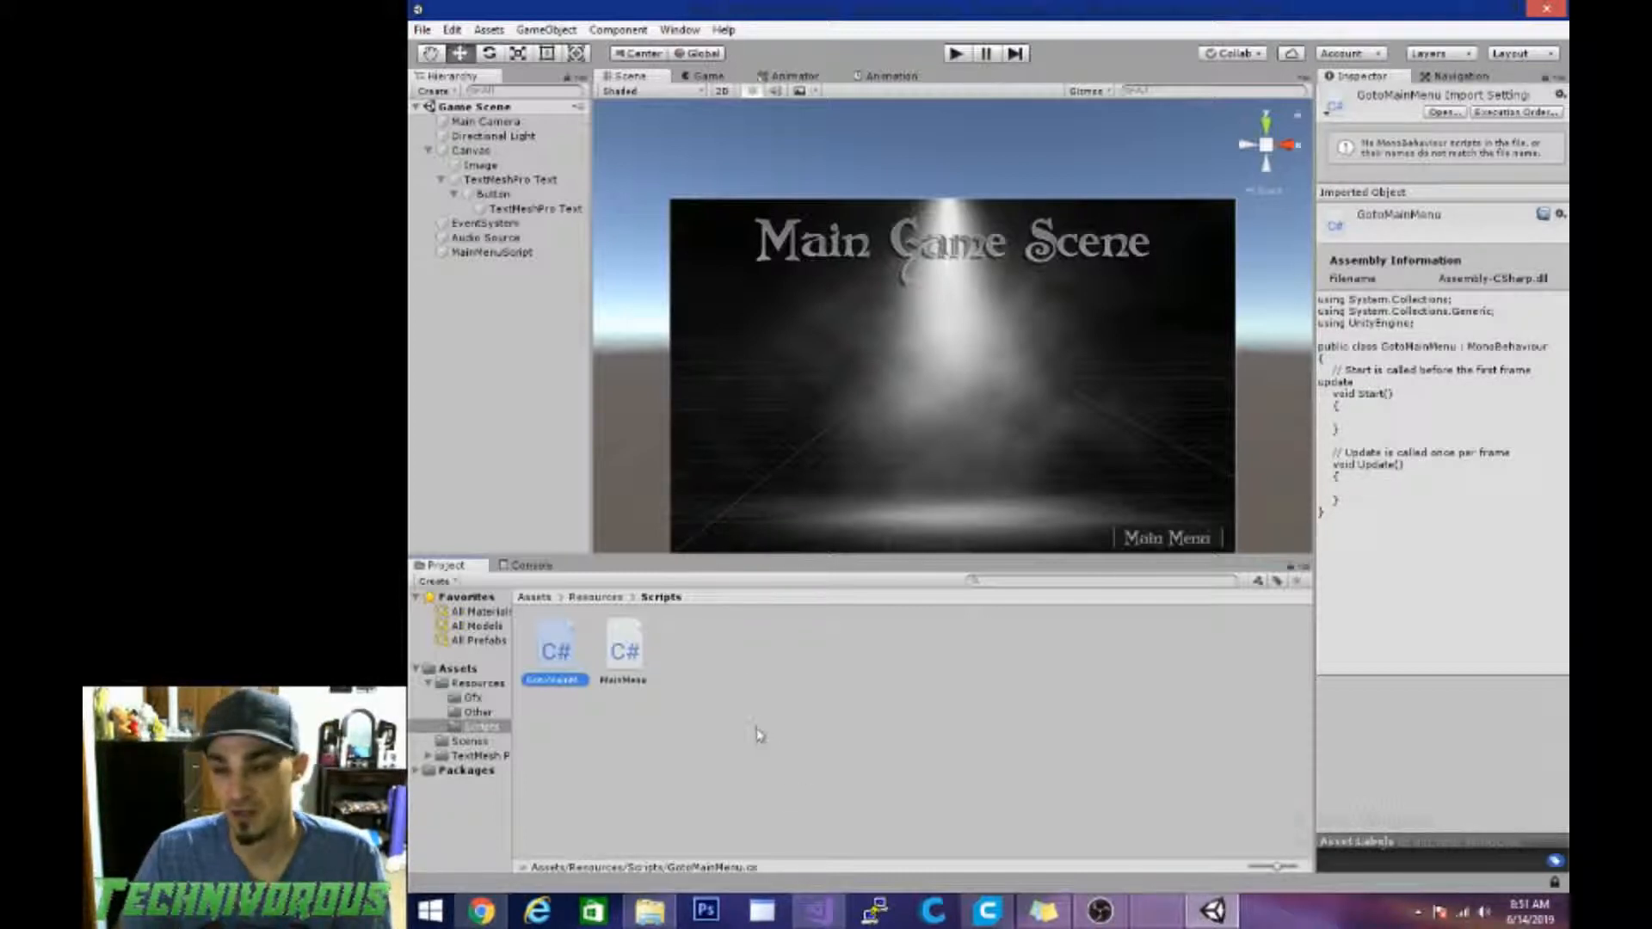
Step: Open the GotoMainMenu script for editing in Visual Studio
double_click(542, 654)
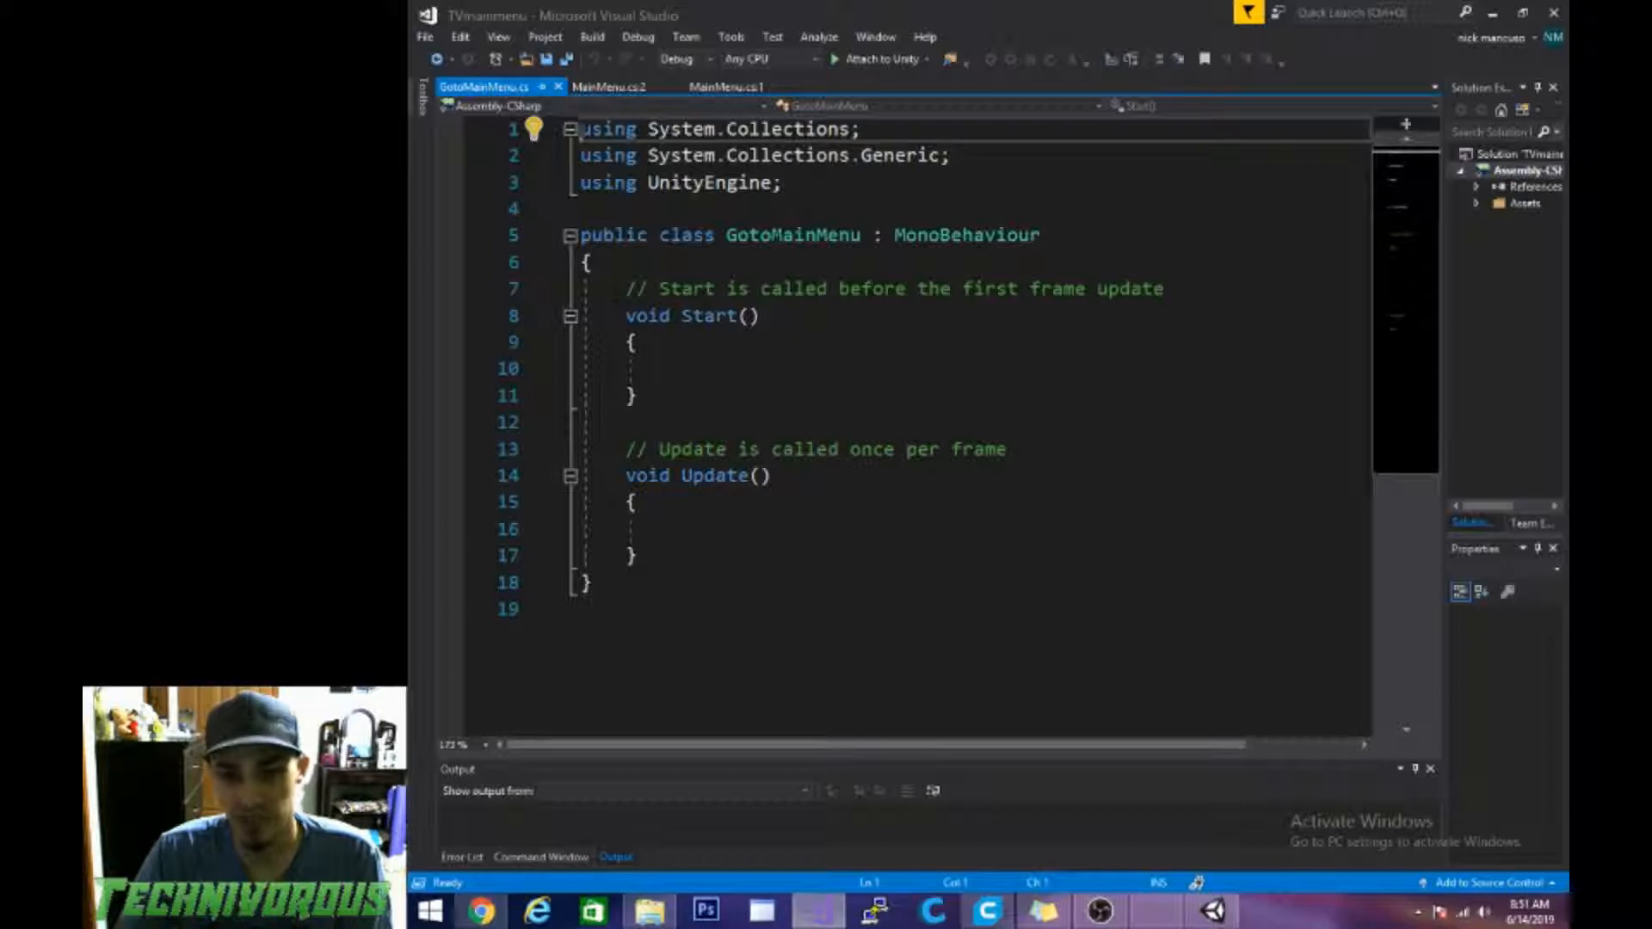
drag(602, 288, 634, 554)
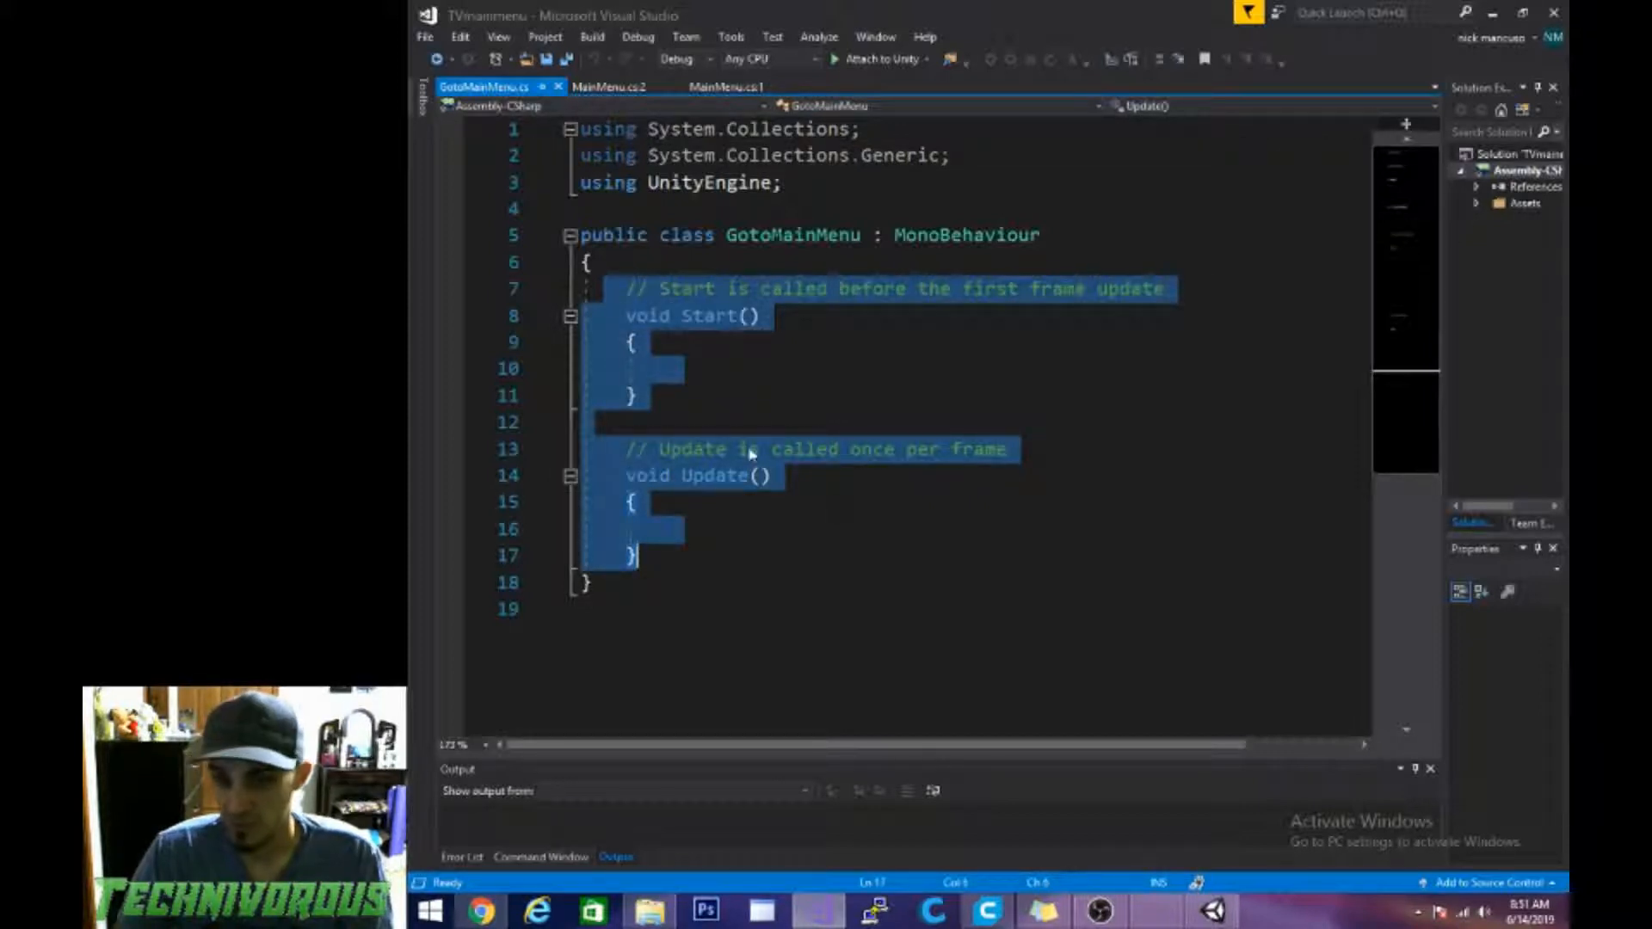
click(693, 344)
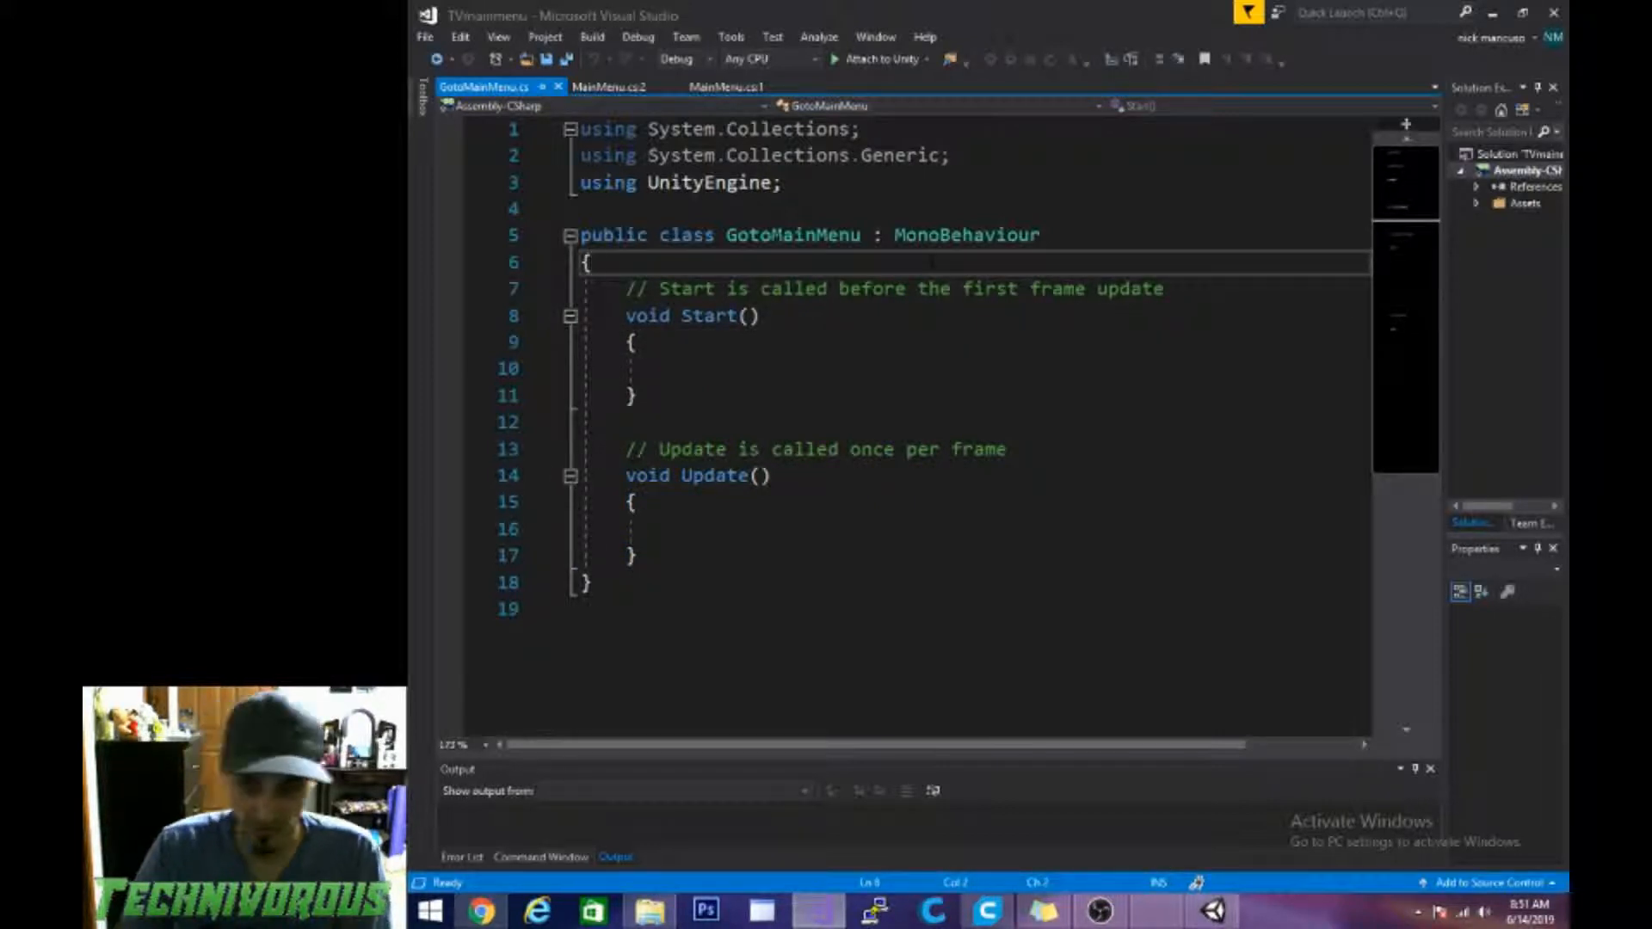
Step: Add an empty public void method named GotoMainMenu() at the start of the class, above the Start comment
key(Return)
key(Return)
text(pub)
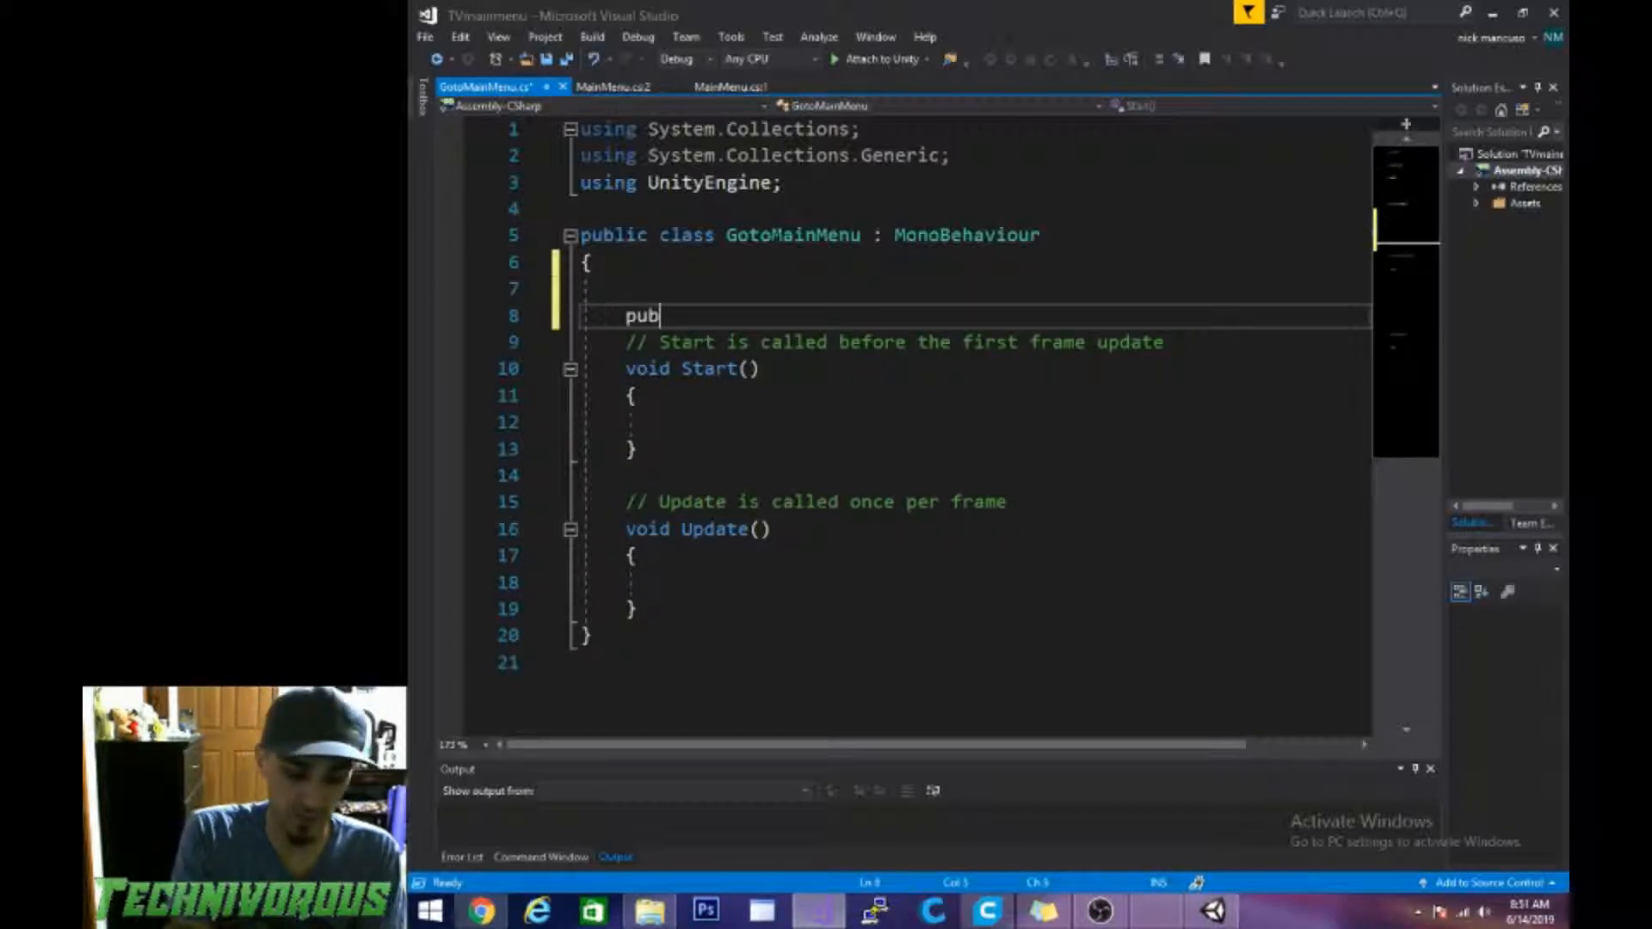
text(lic void )
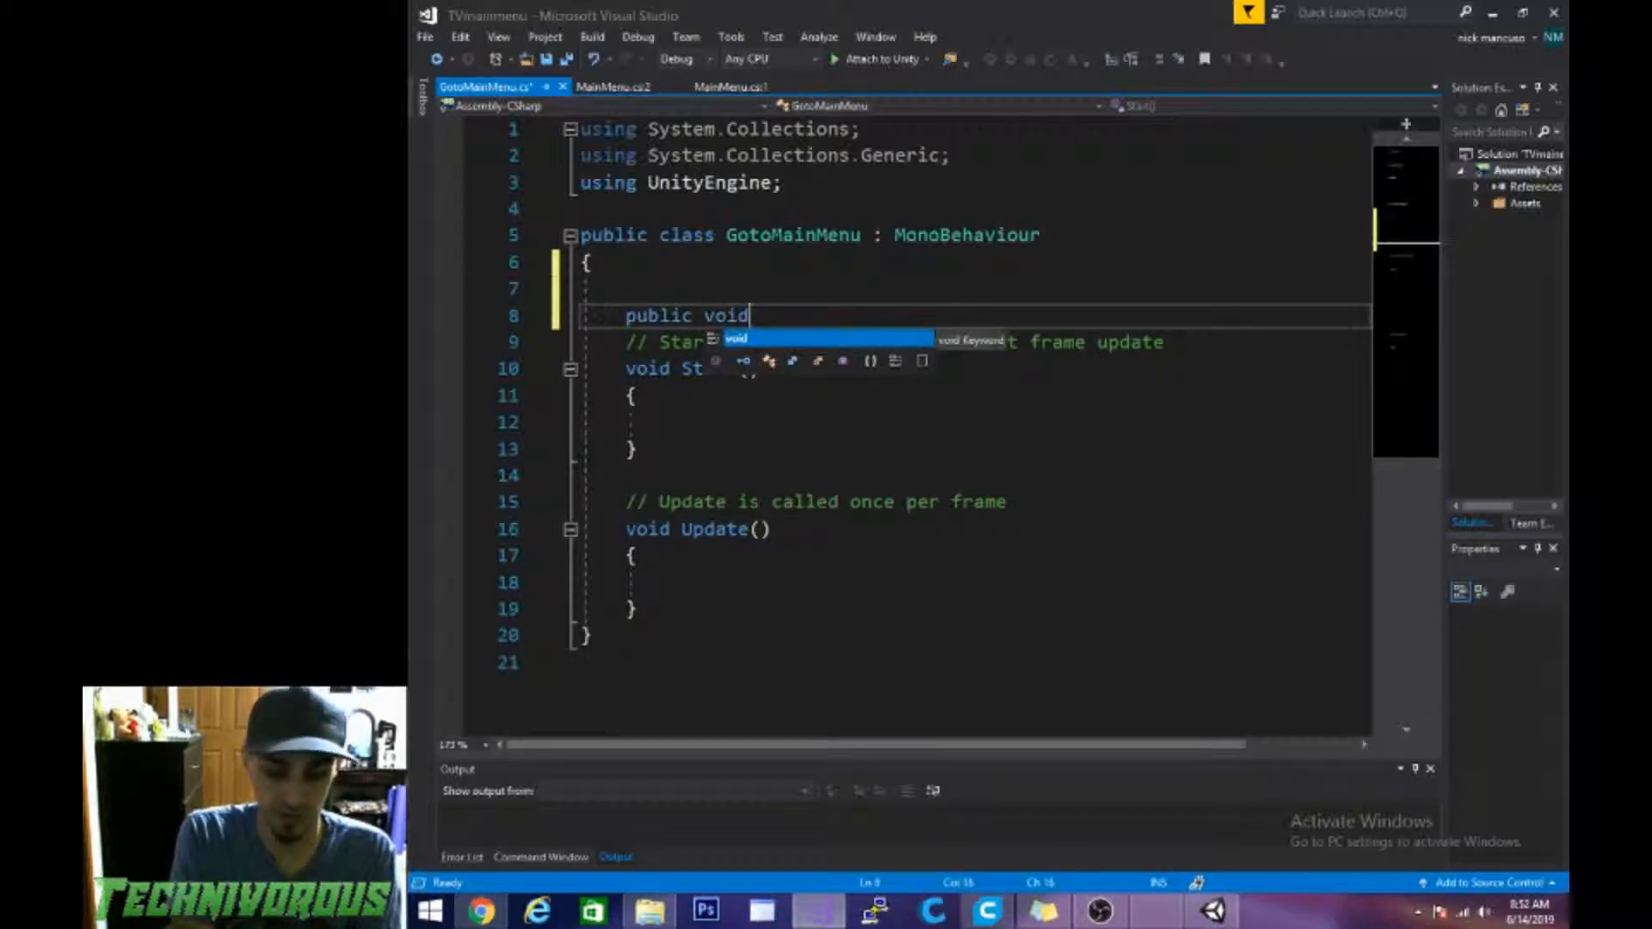
text(gotoM)
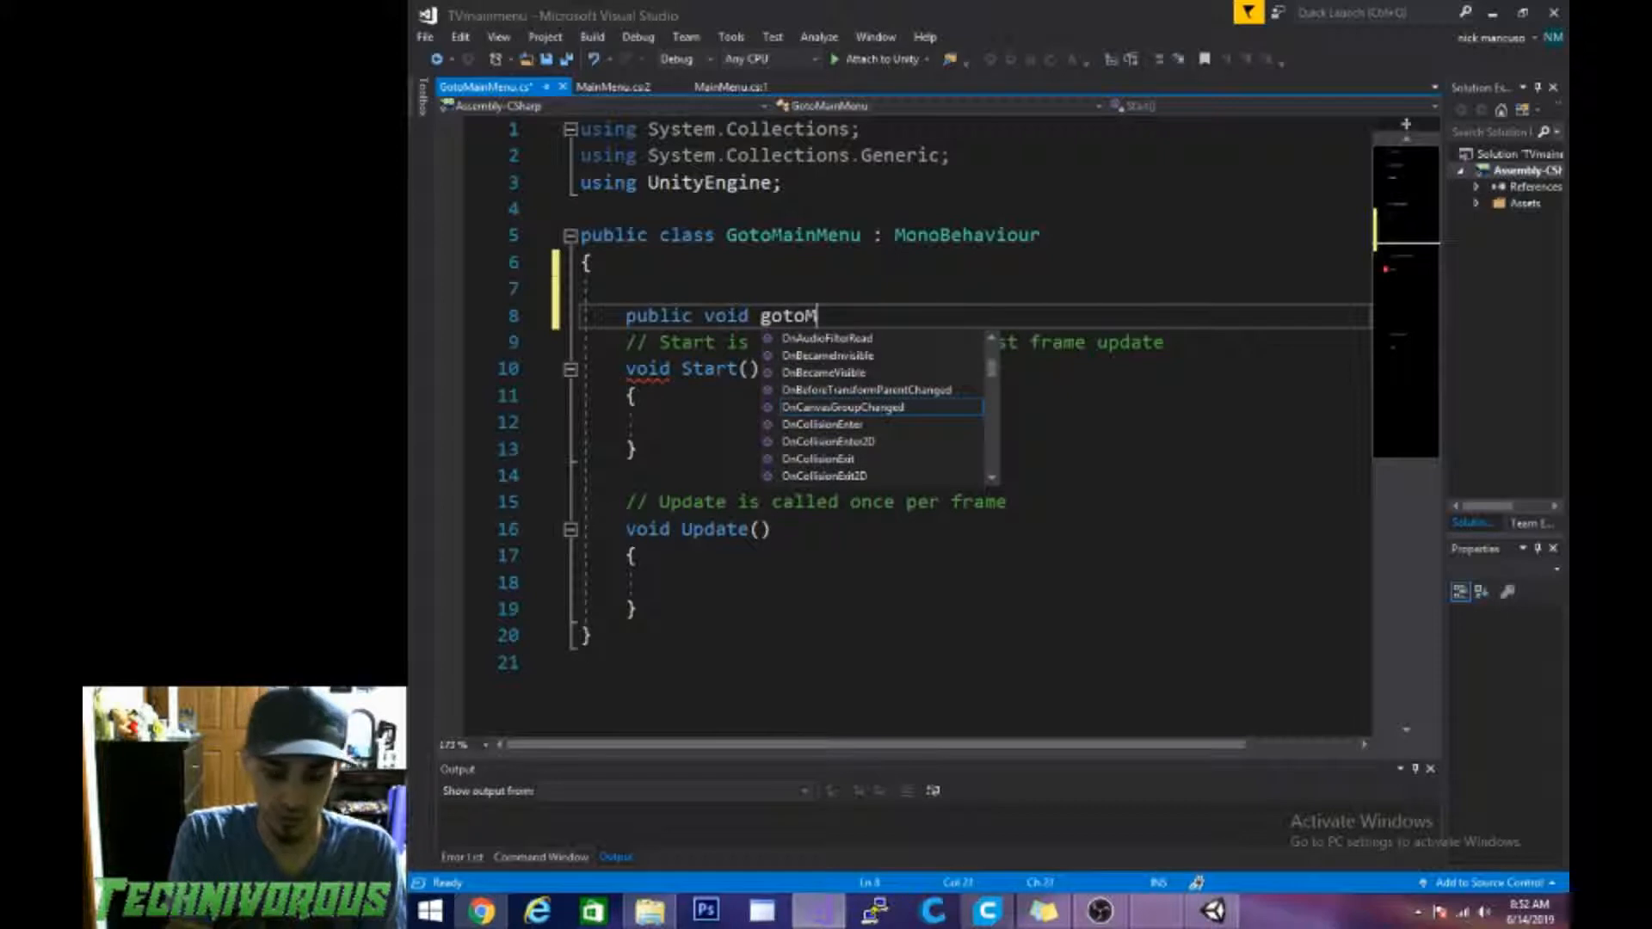
text(ainMenu())
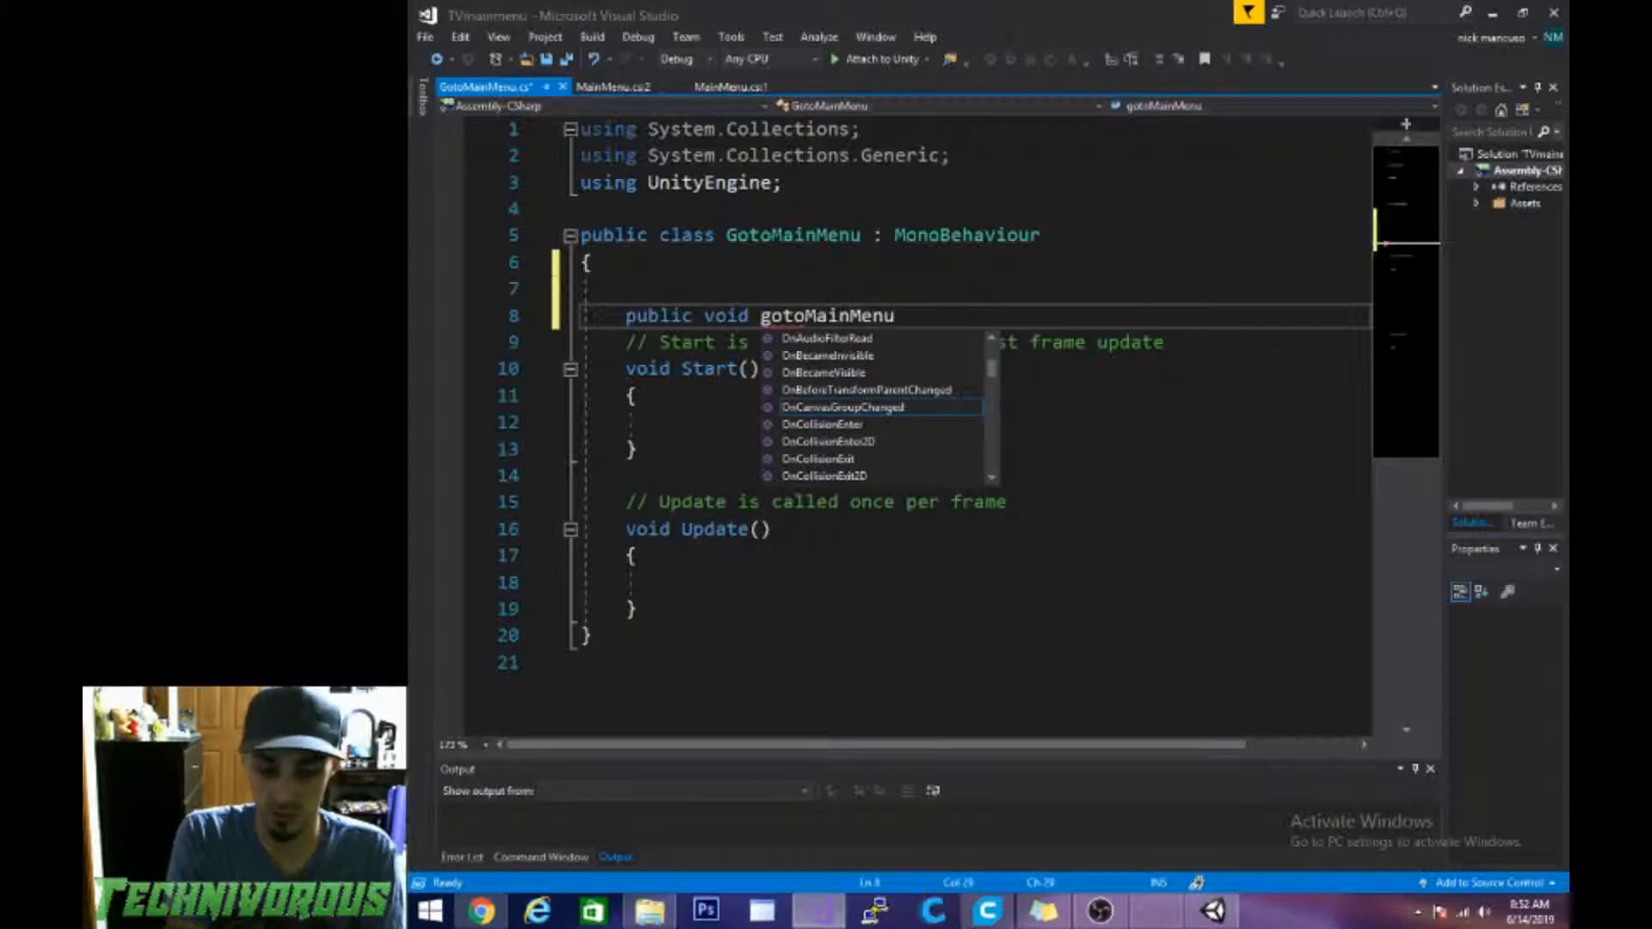
key(Return)
text({)
key(Return)
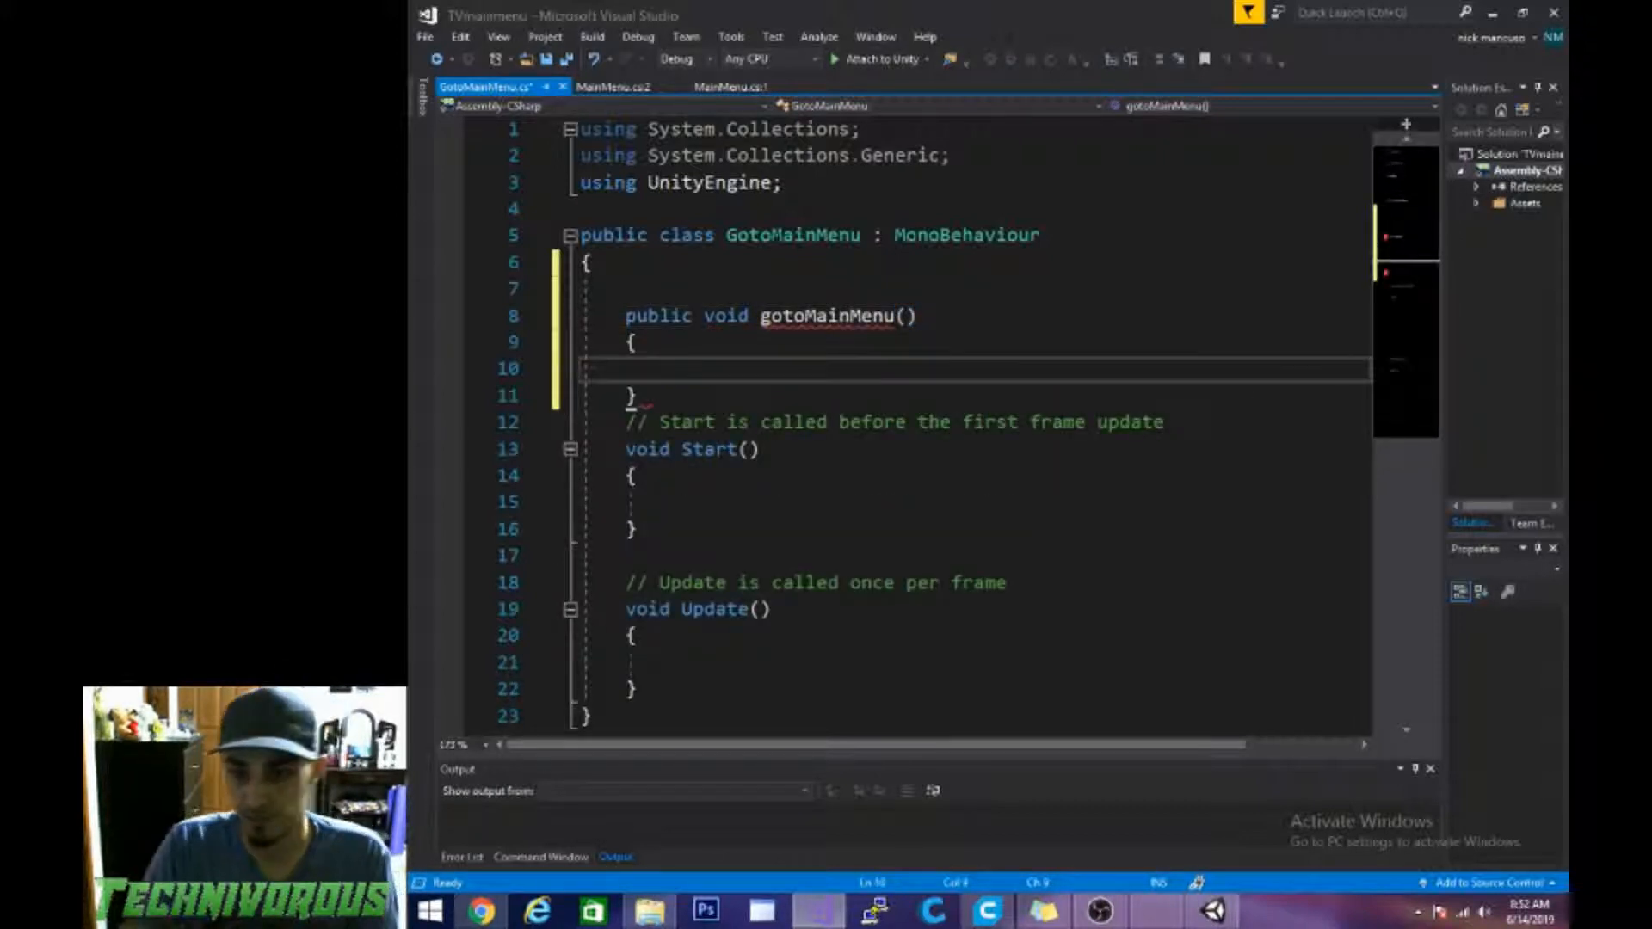
click(762, 317)
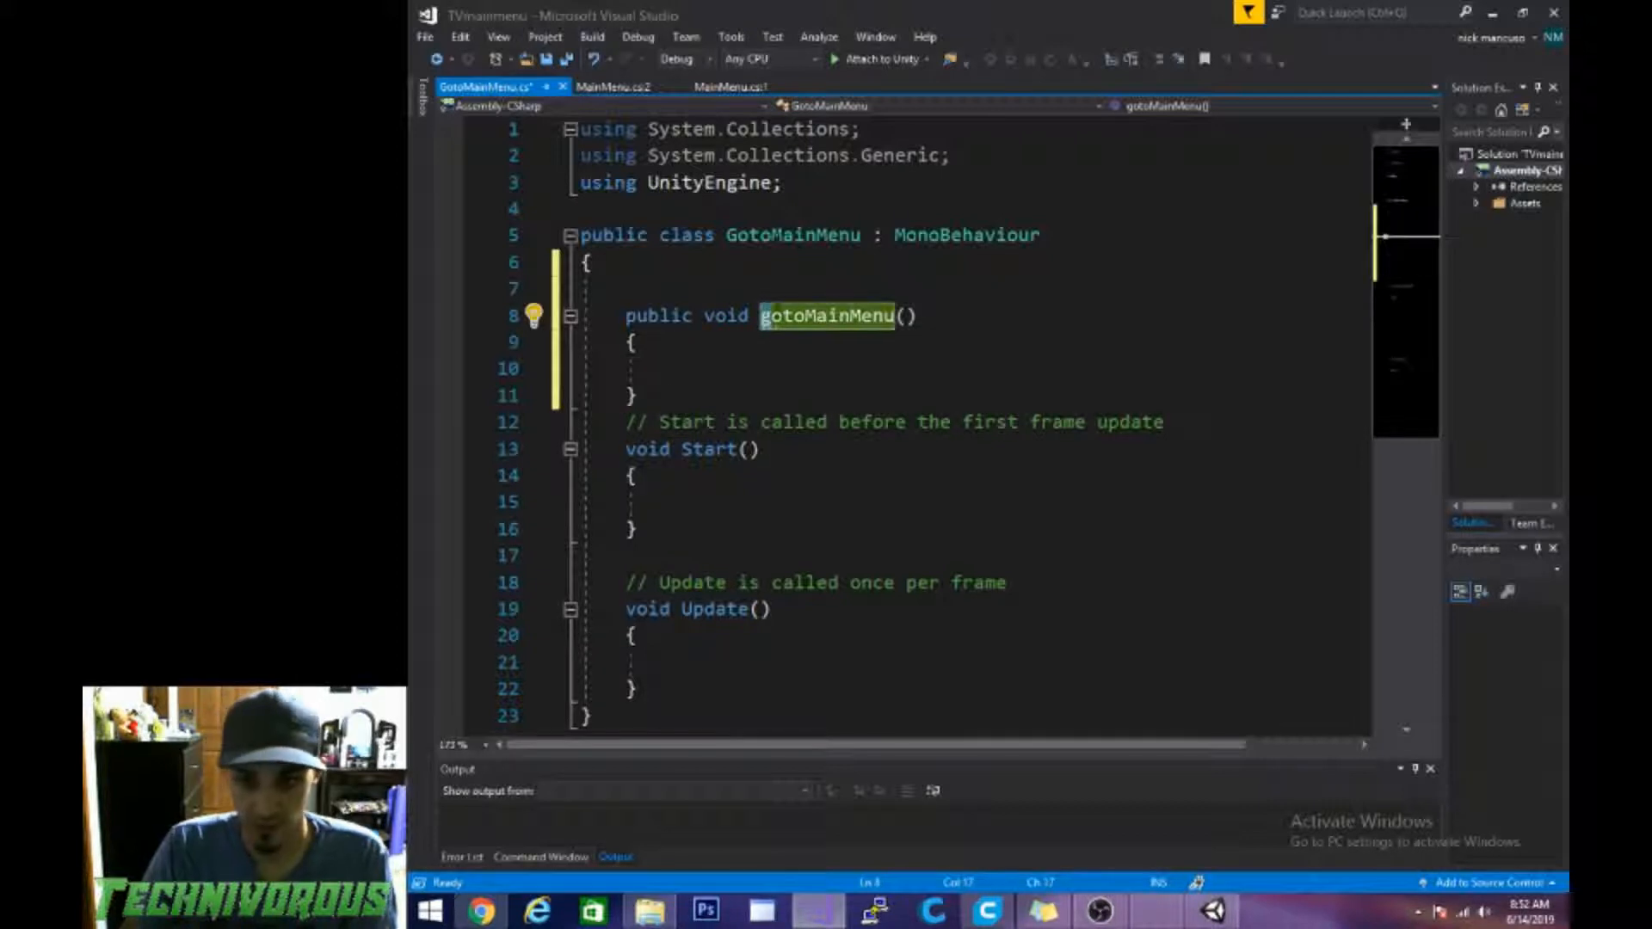
text(G)
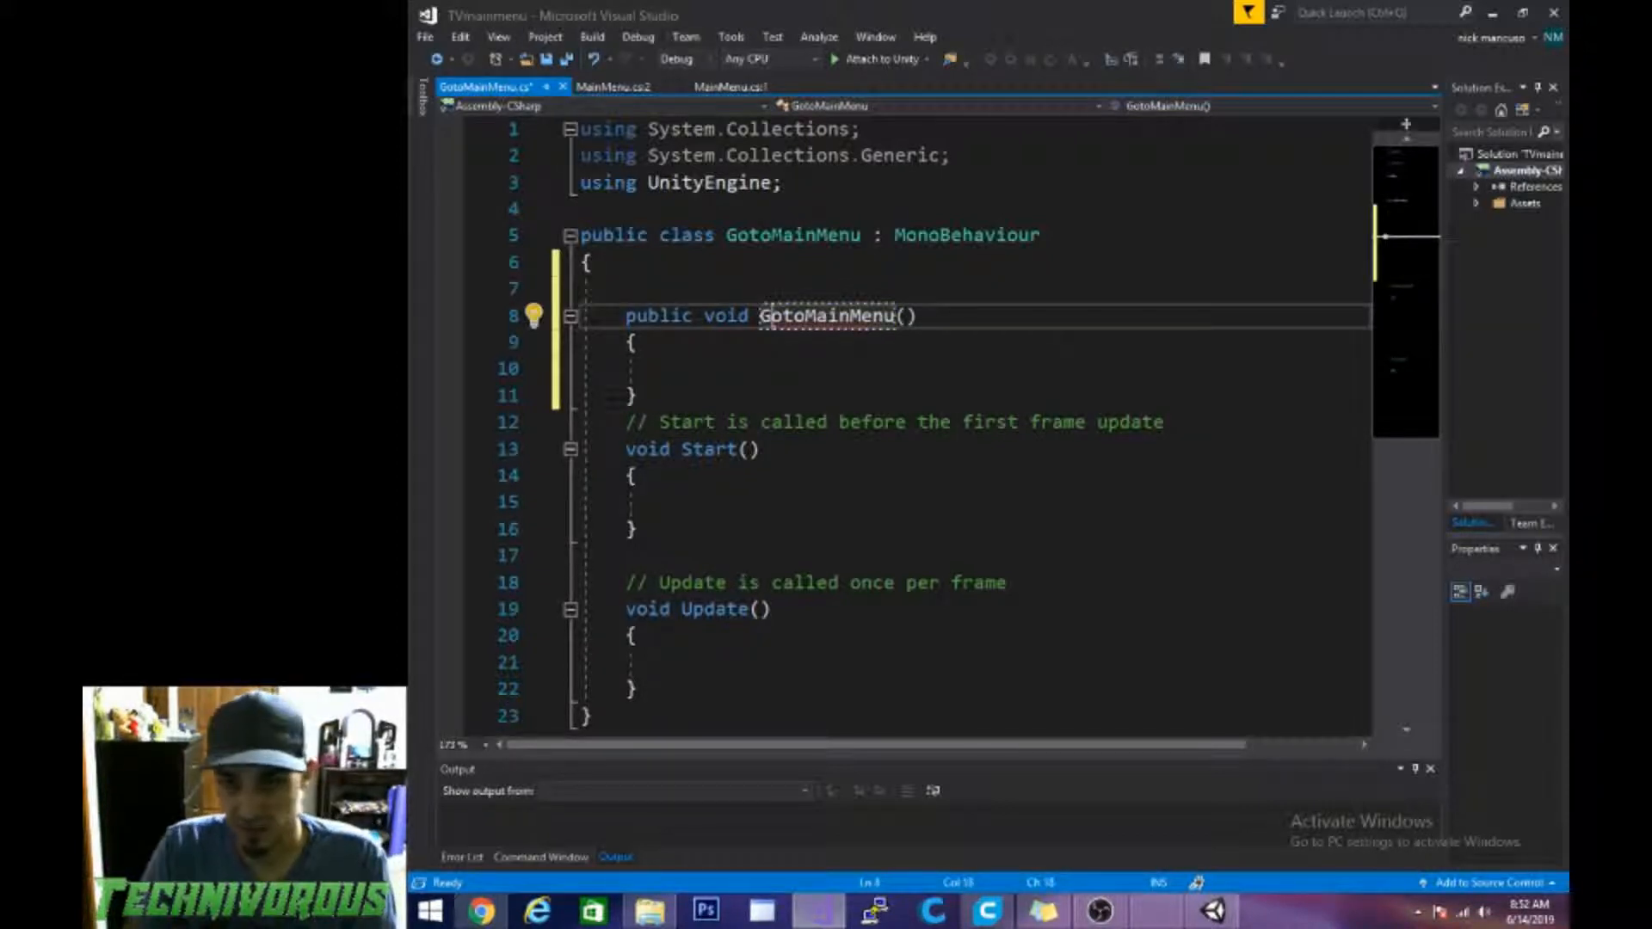
Step: Add a using directive for UnityEngine.SceneManagement below the existing using UnityEngine line
drag(793, 182, 793, 208)
drag(579, 182, 785, 183)
key(ctrl+c)
key(End)
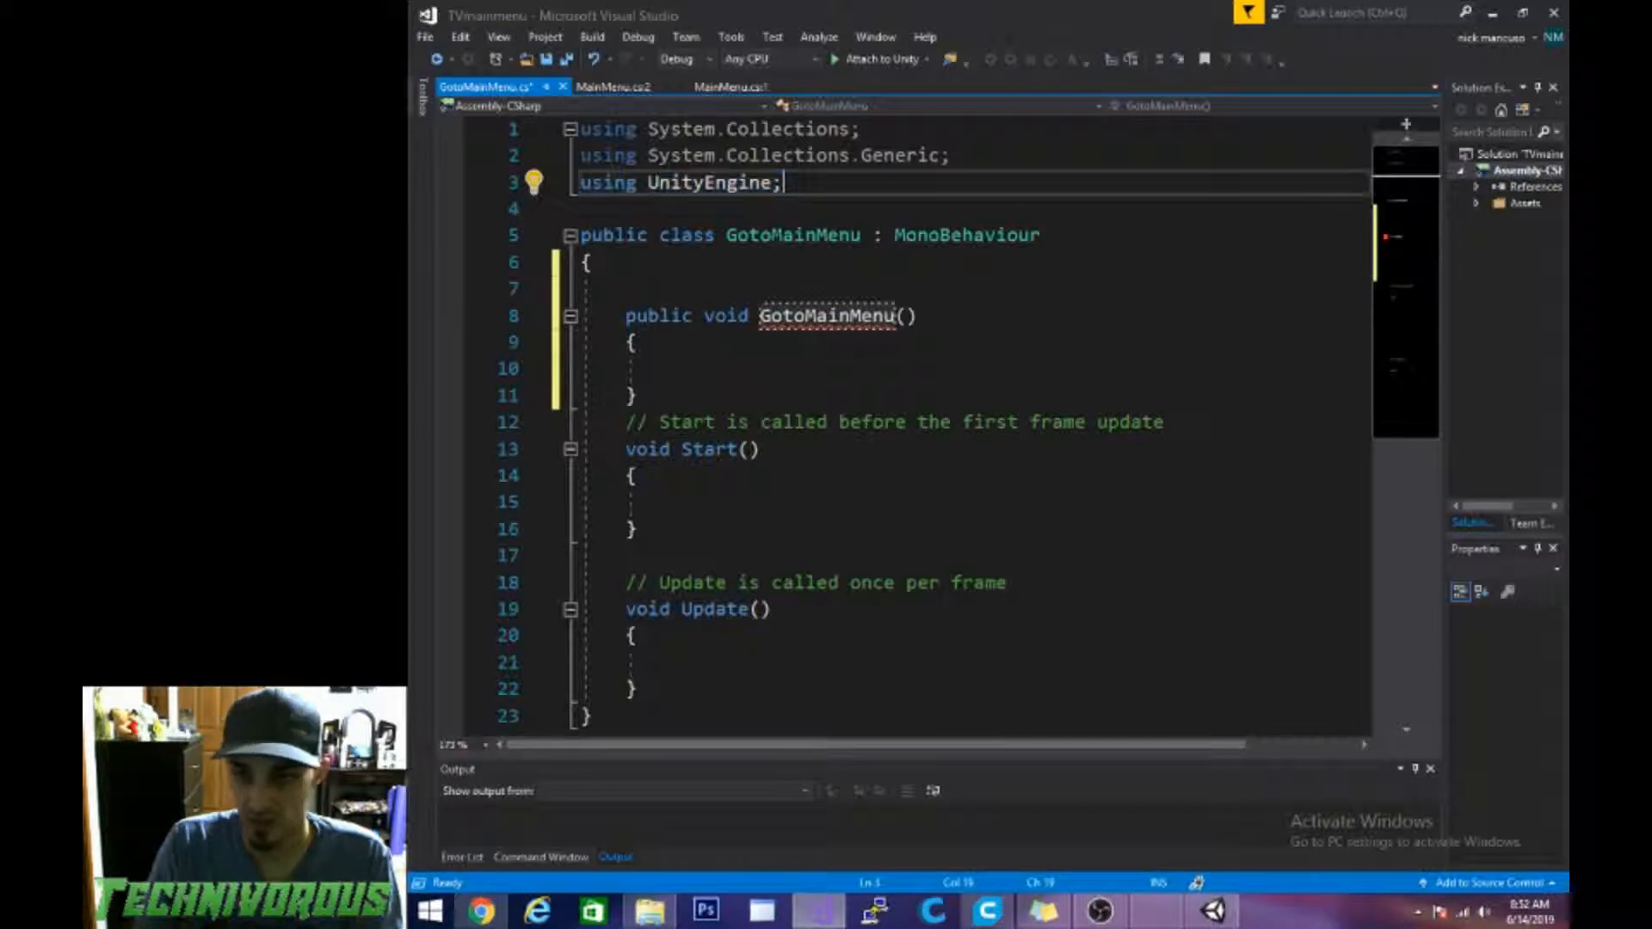
key(Return)
key(ctrl+v)
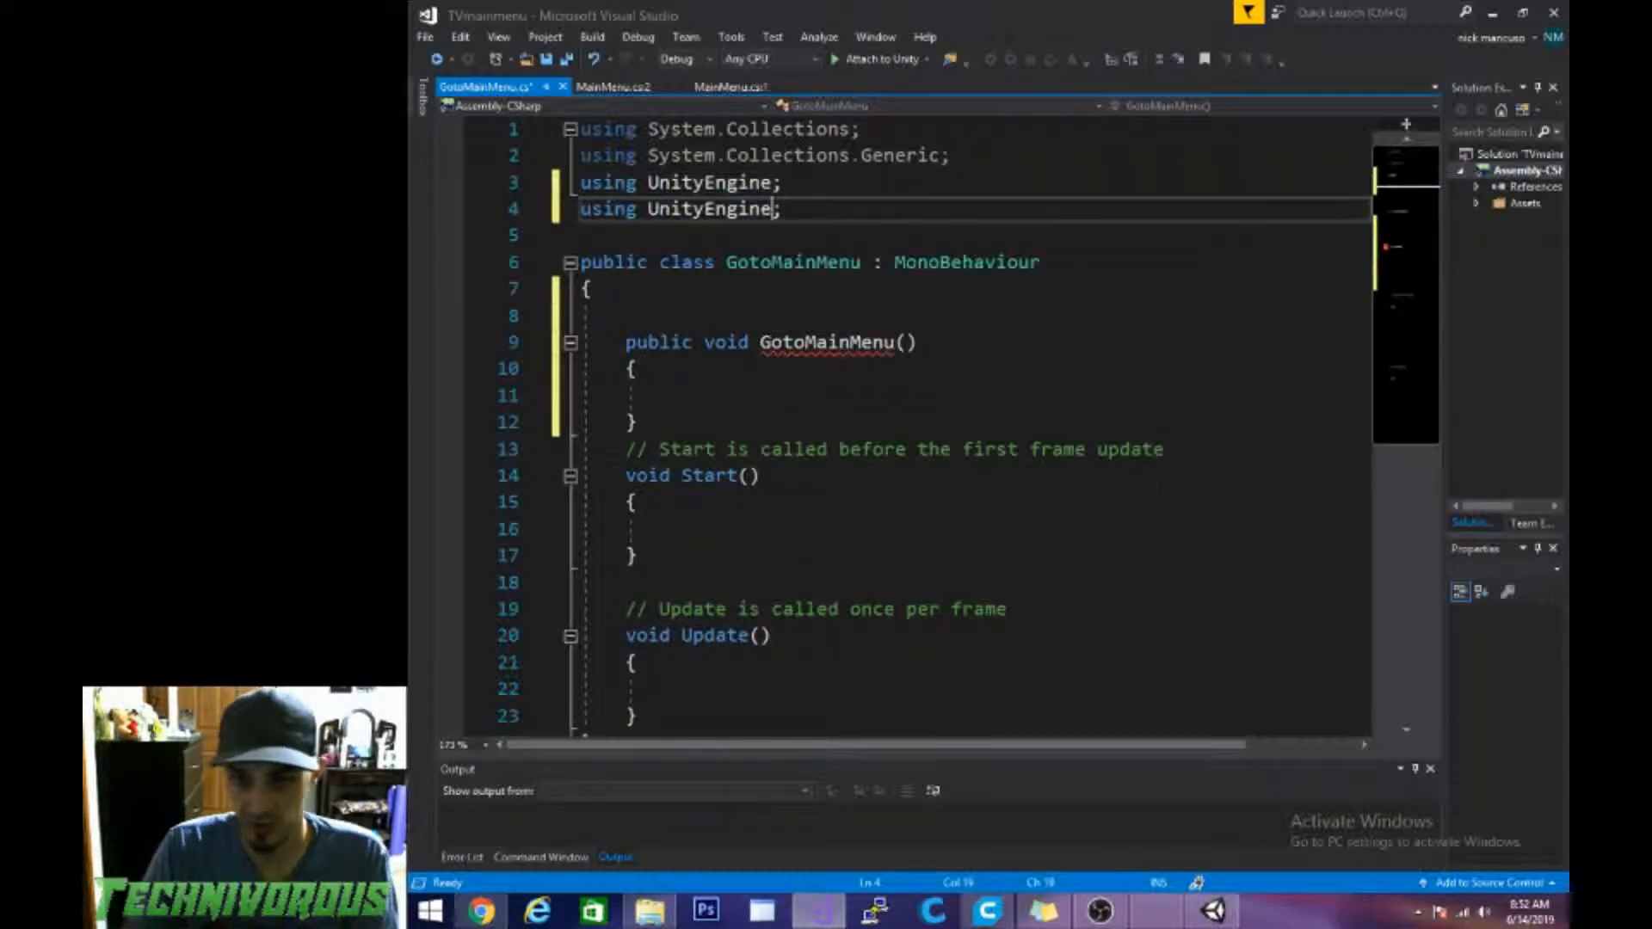
key(Left)
text(.Sce)
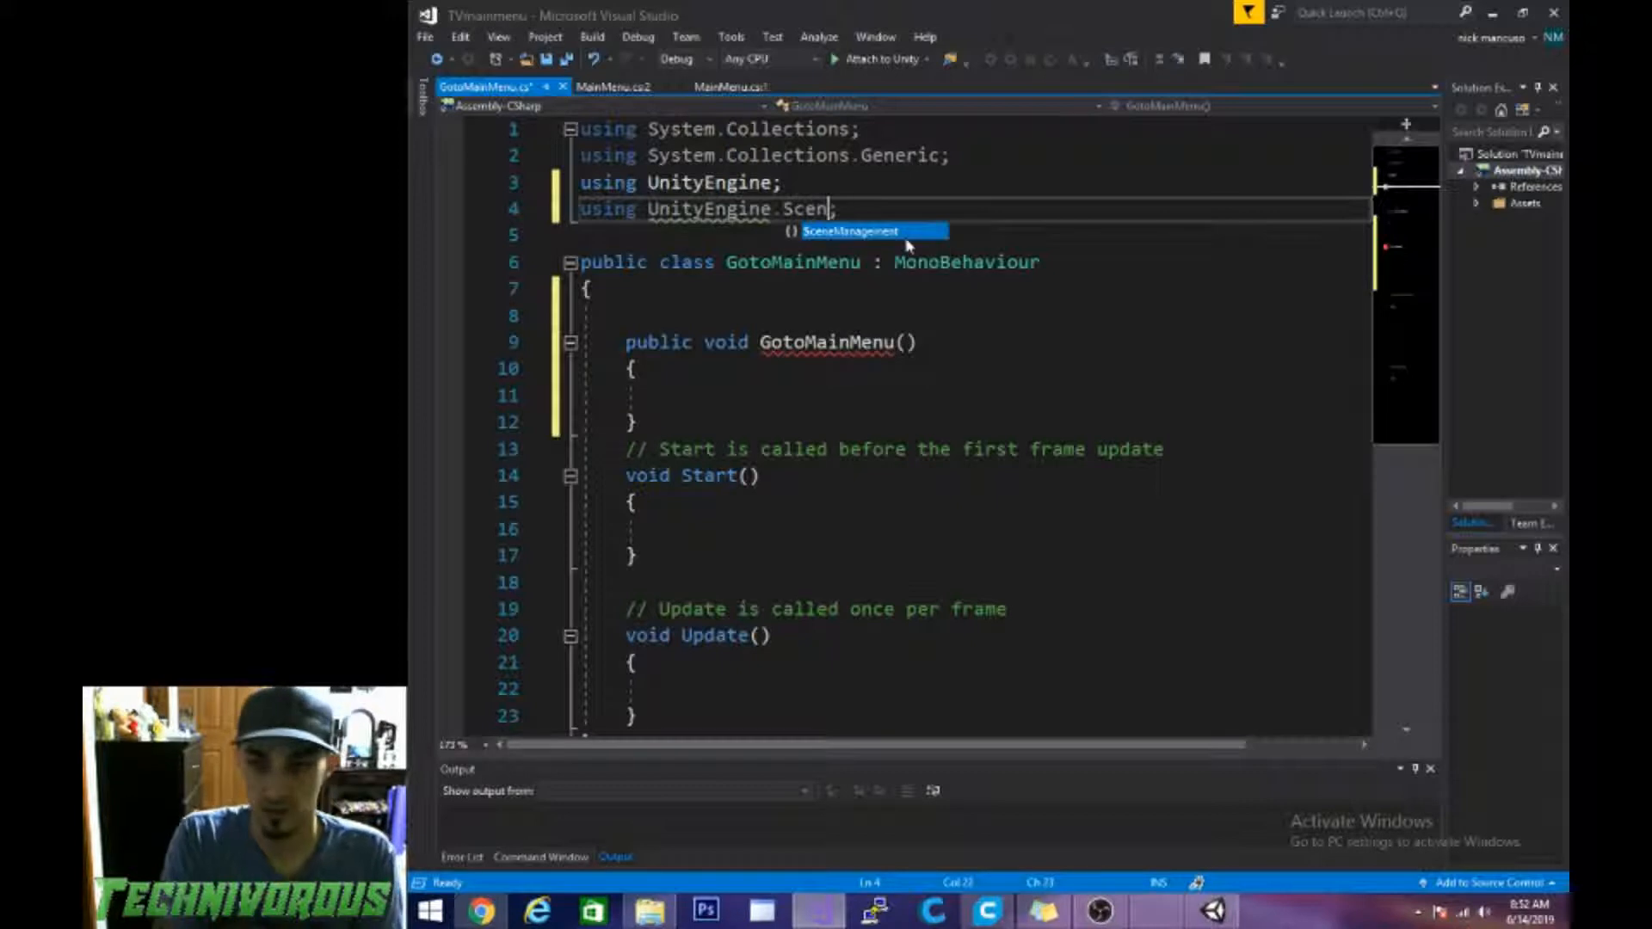
key(Tab)
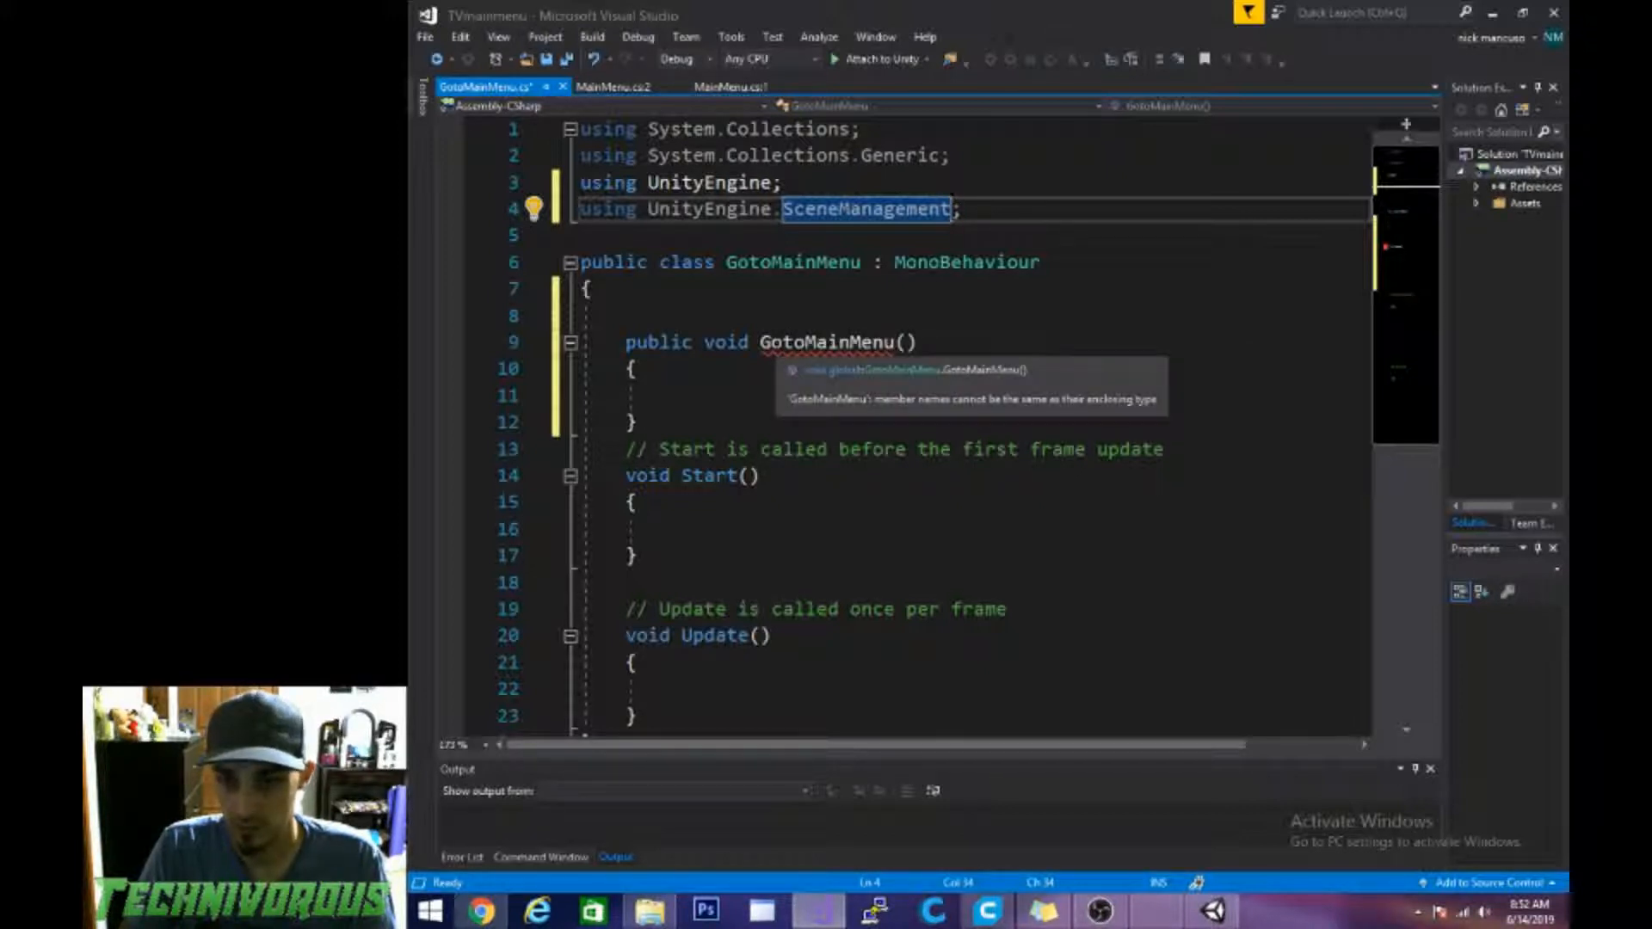
Step: Rename the new method to GoToMainMenu and write SceneManager.LoadScene(0); in its body
drag(793, 343, 783, 343)
text(T)
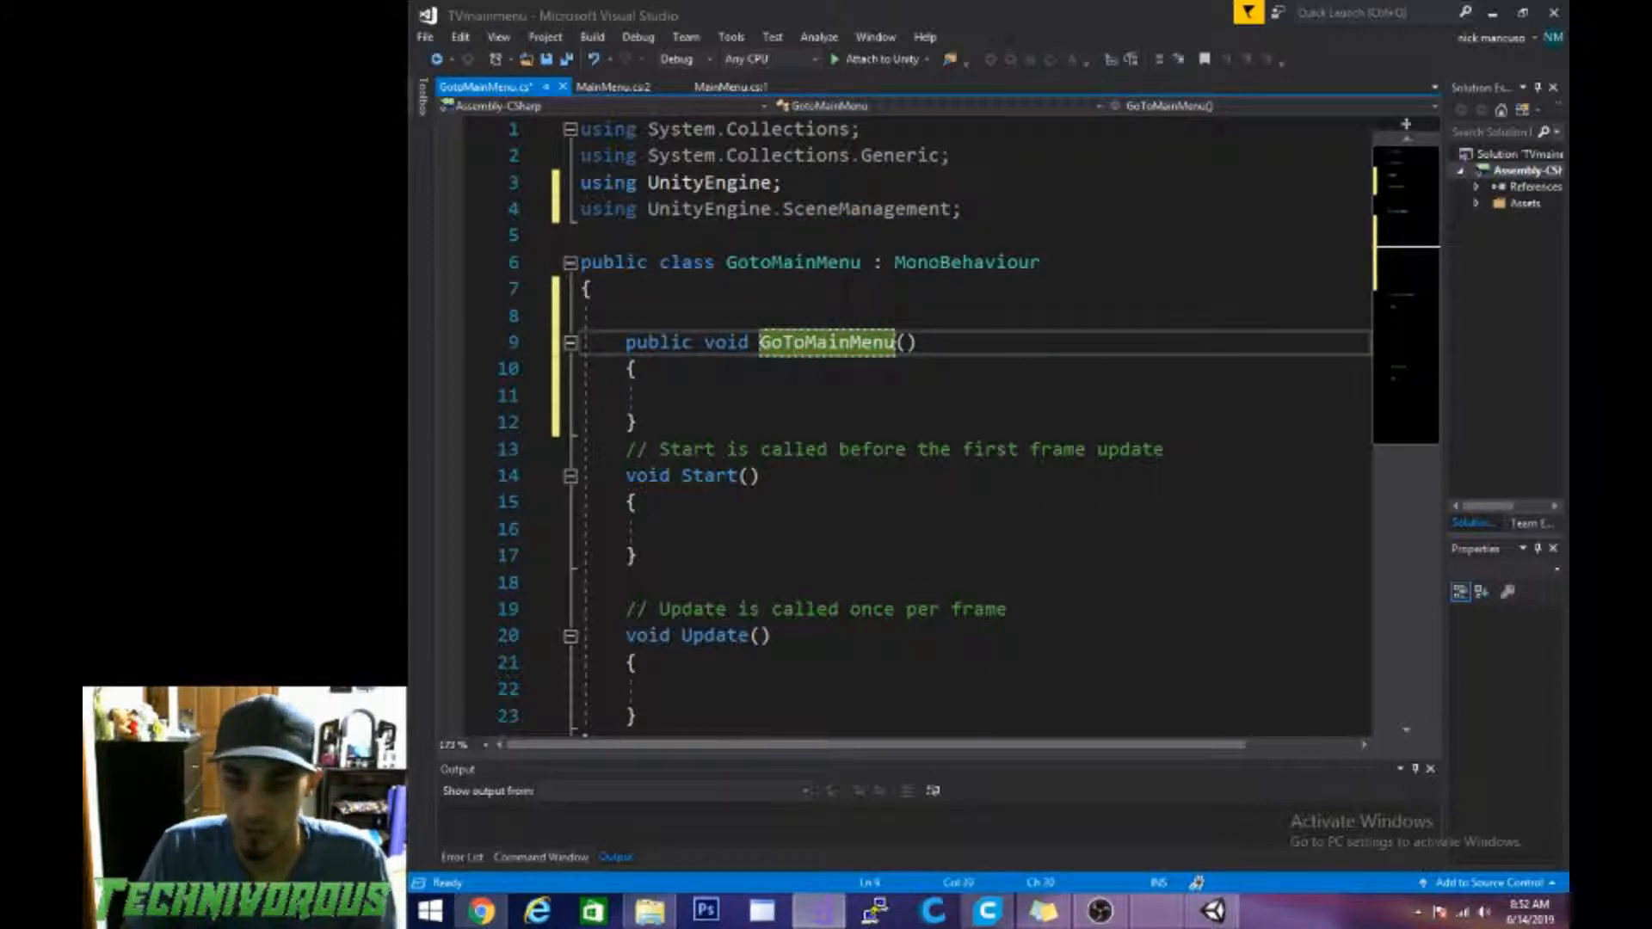
key(Down)
key(Down)
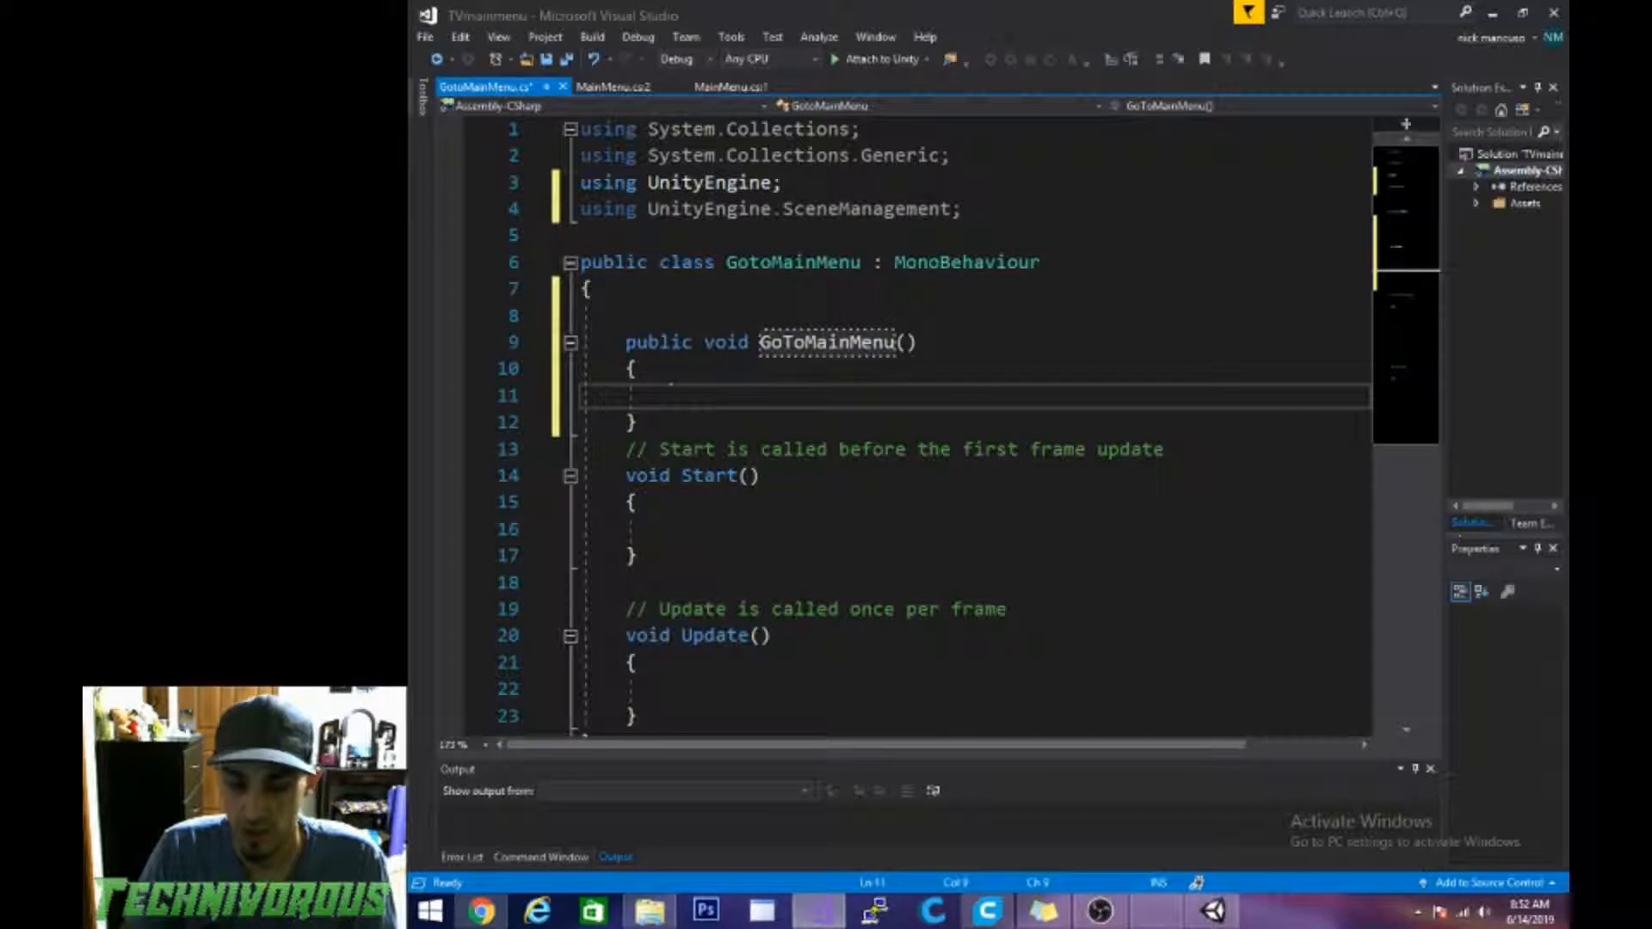
text(scene)
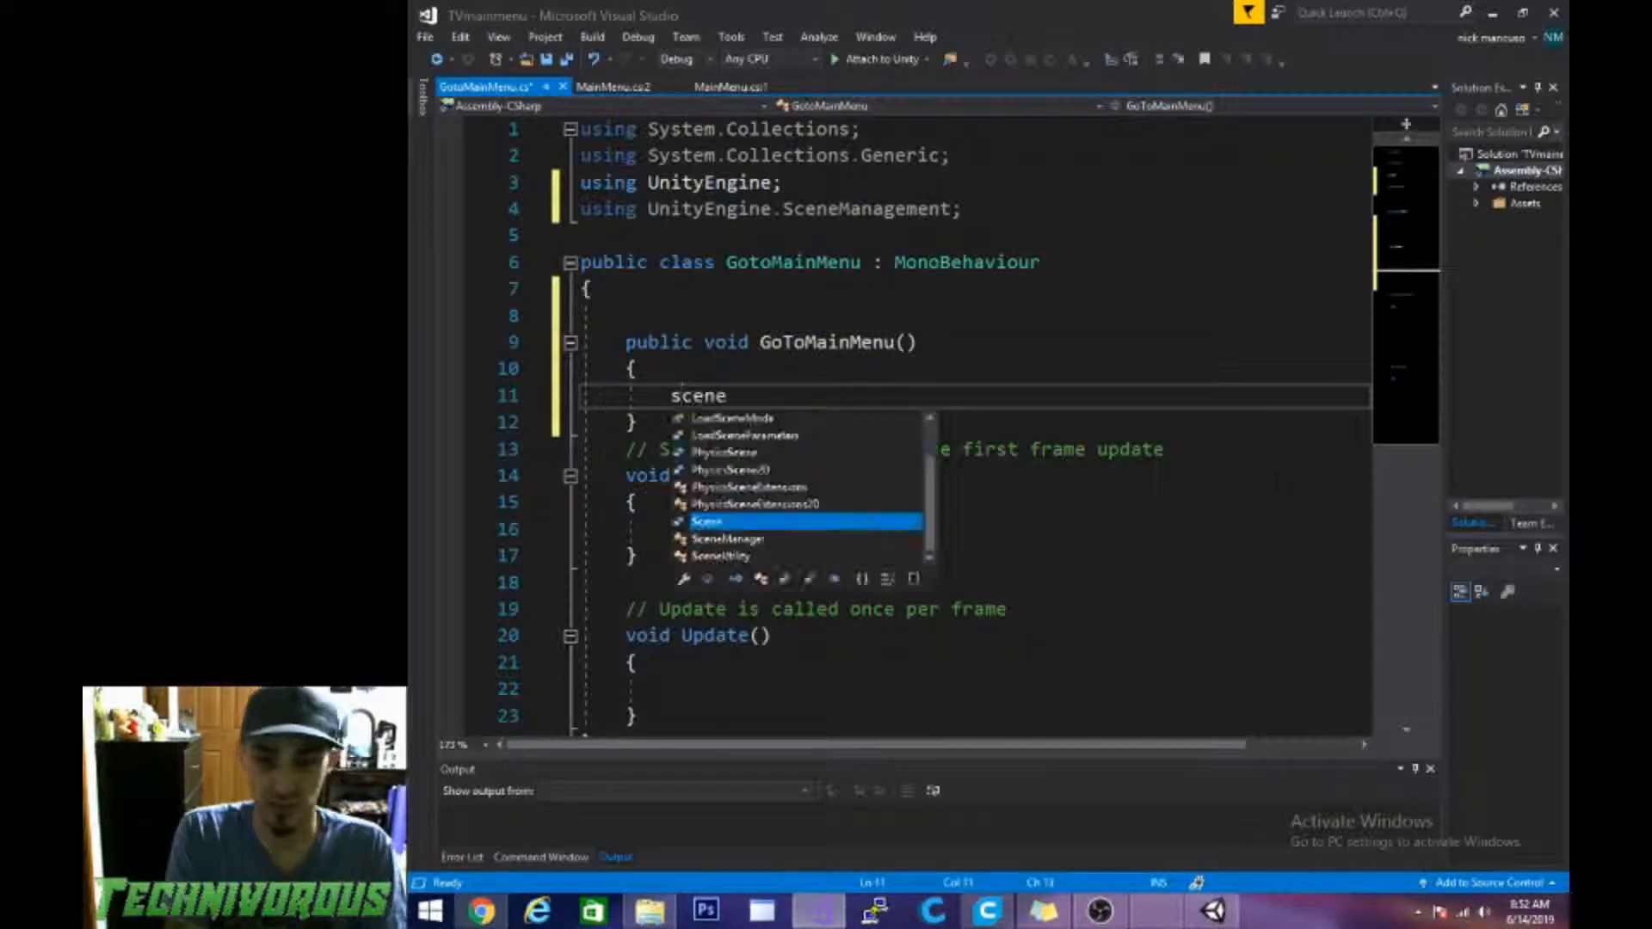
key(Down)
key(Tab)
text(.ope)
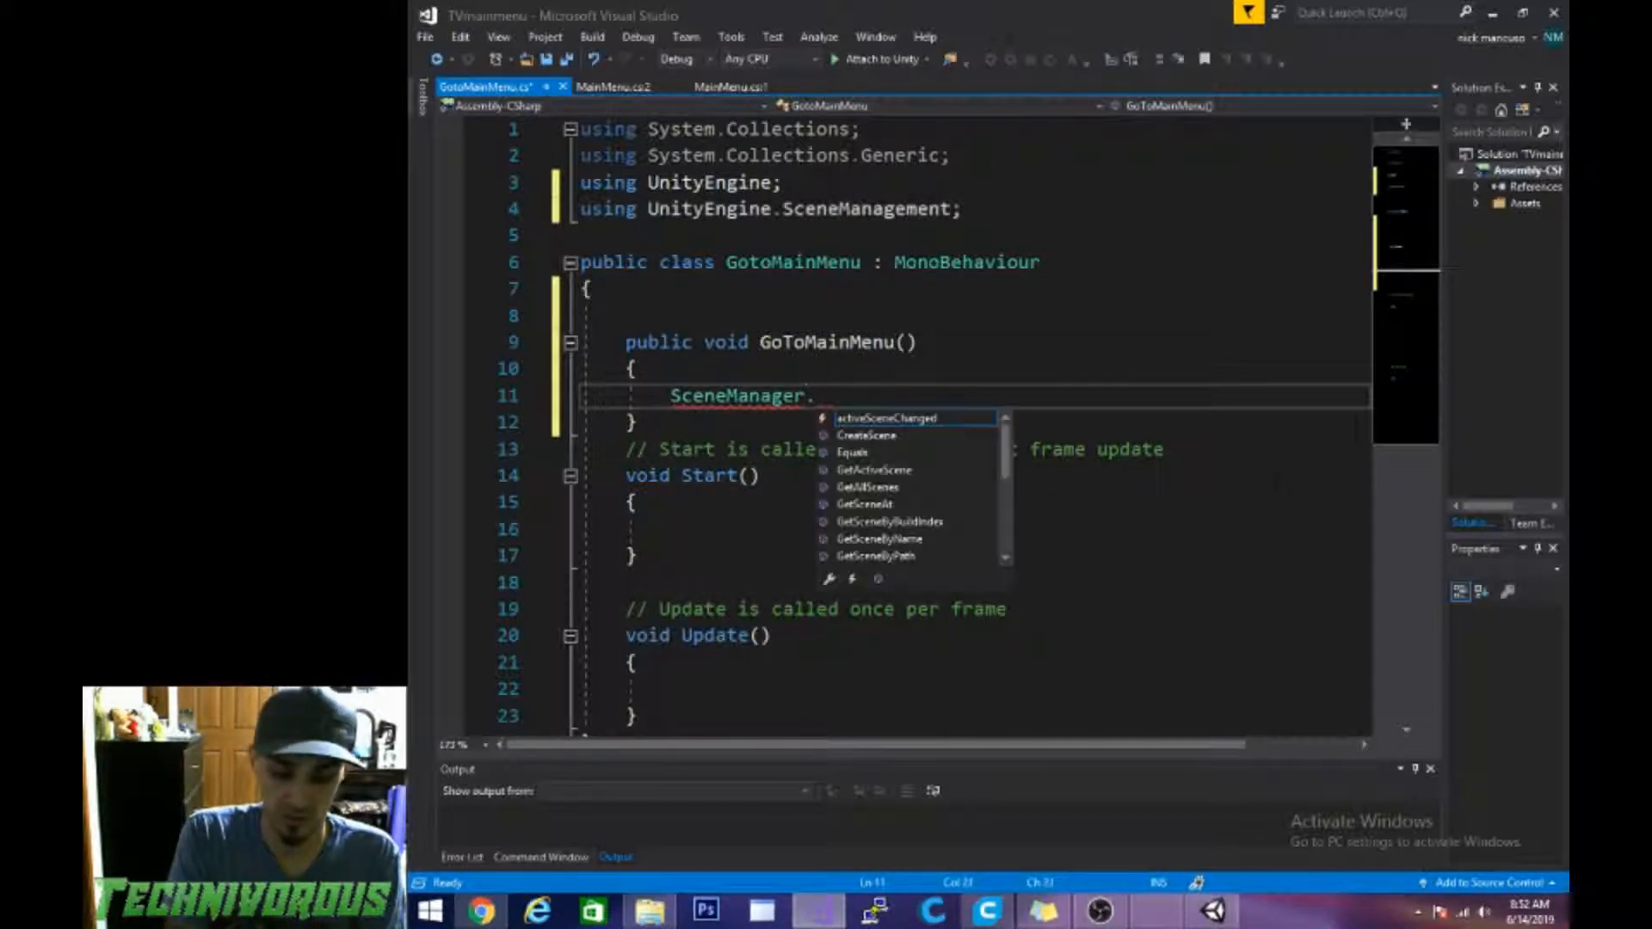
key(Up)
key(Up)
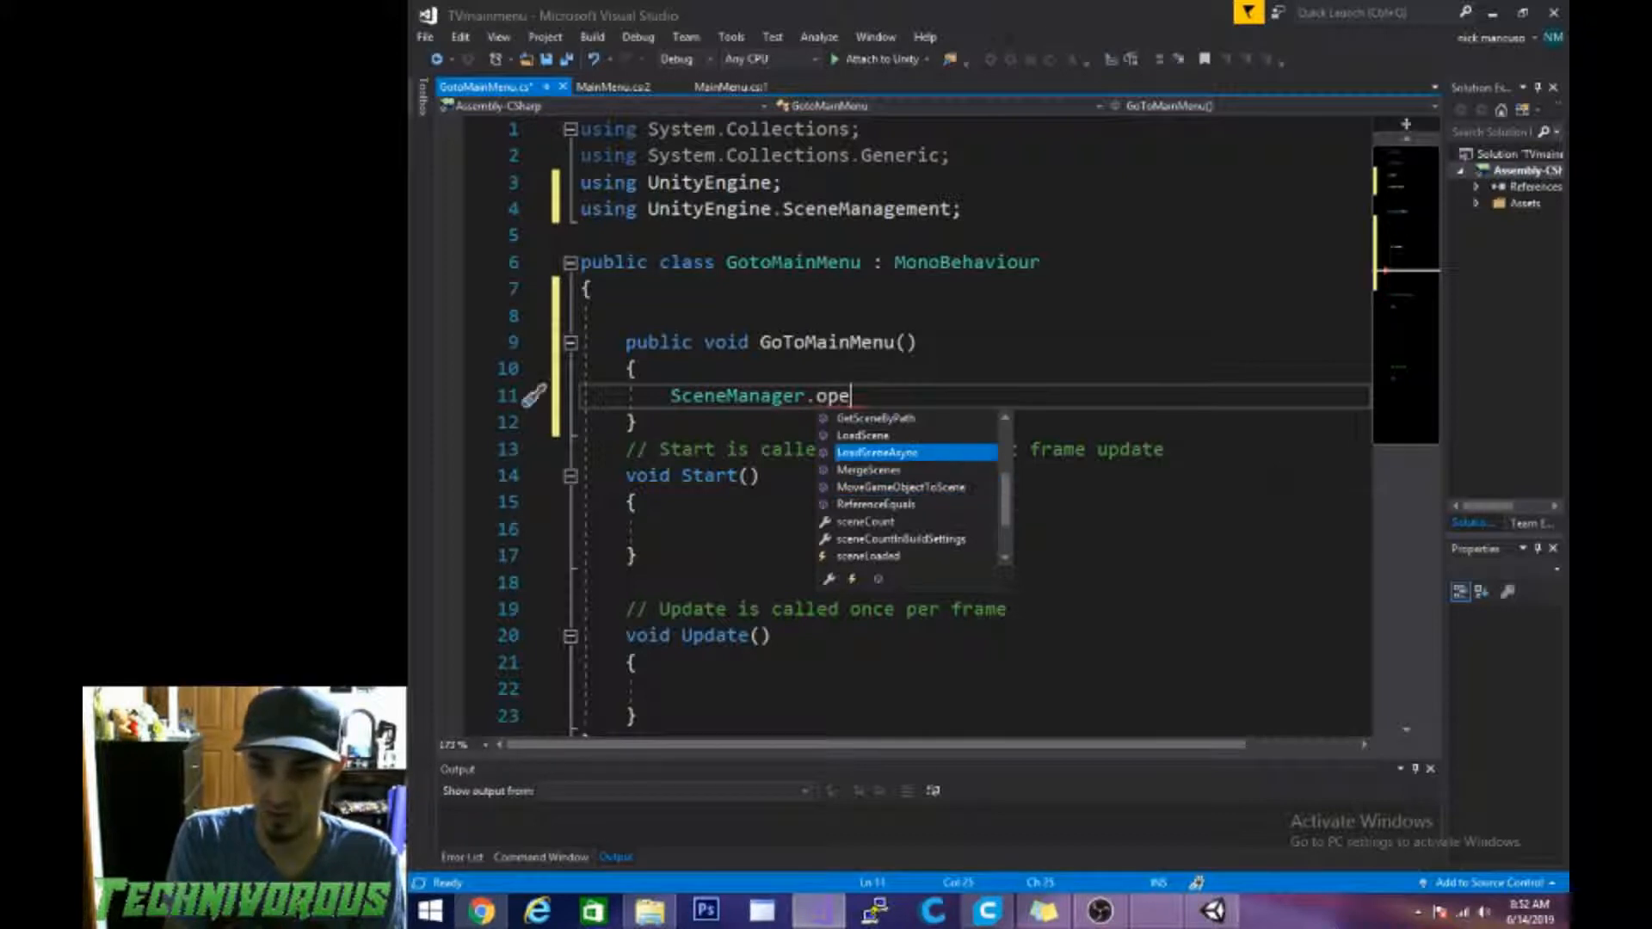
key(Tab)
key(BackSpace)
key(BackSpace)
key(BackSpace)
key(BackSpace)
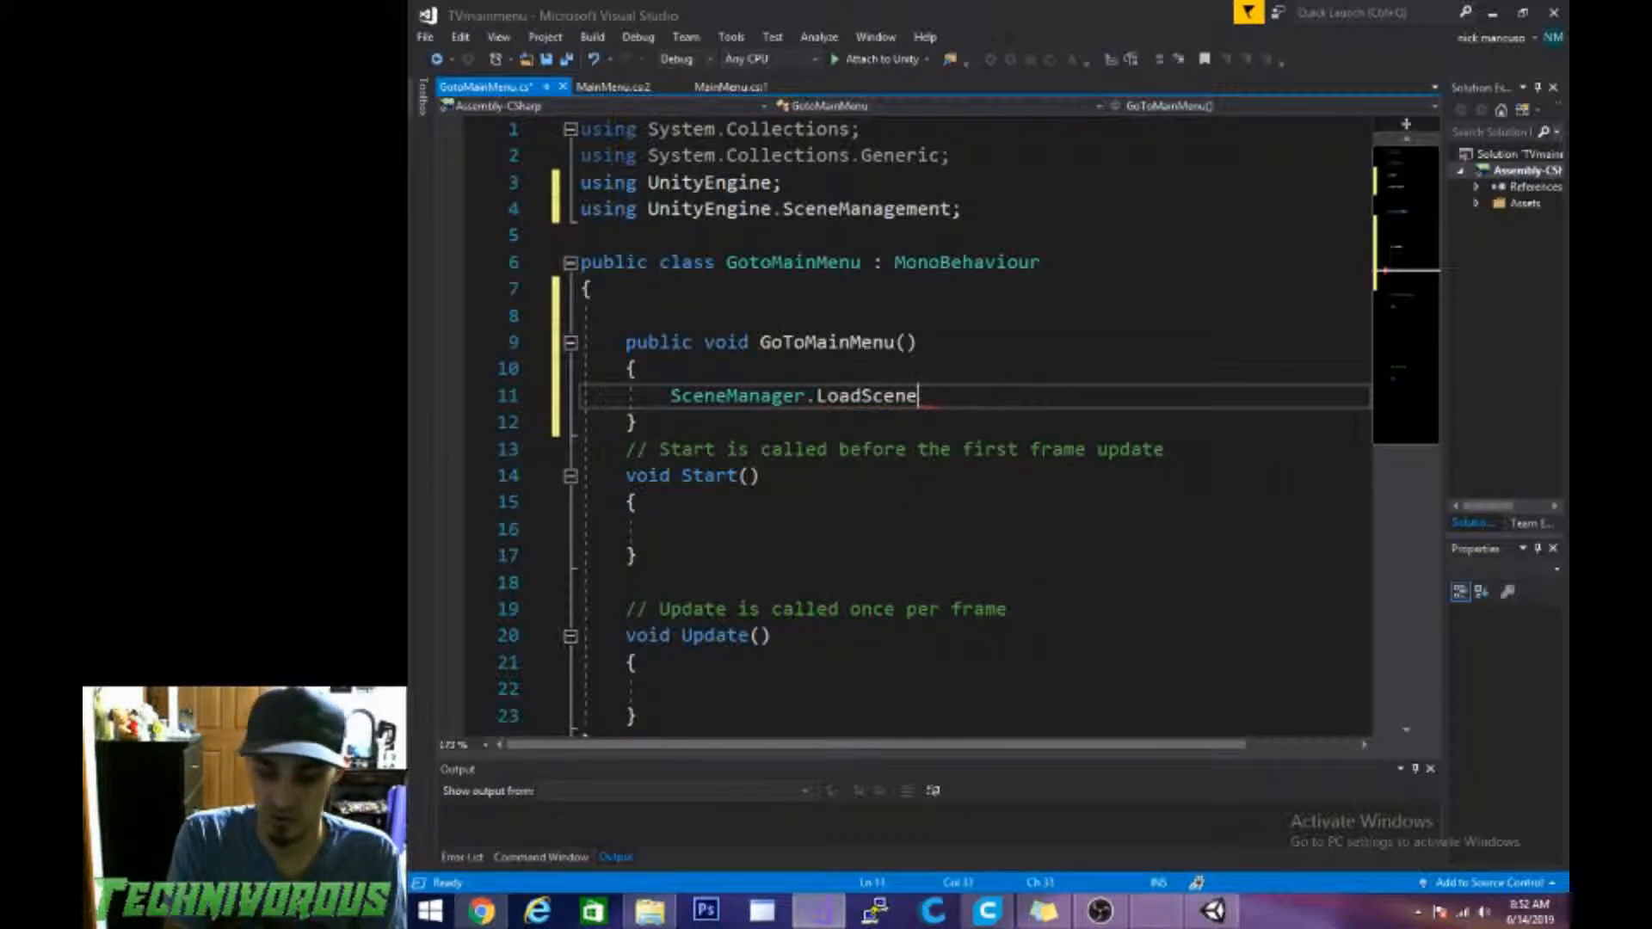
text(()
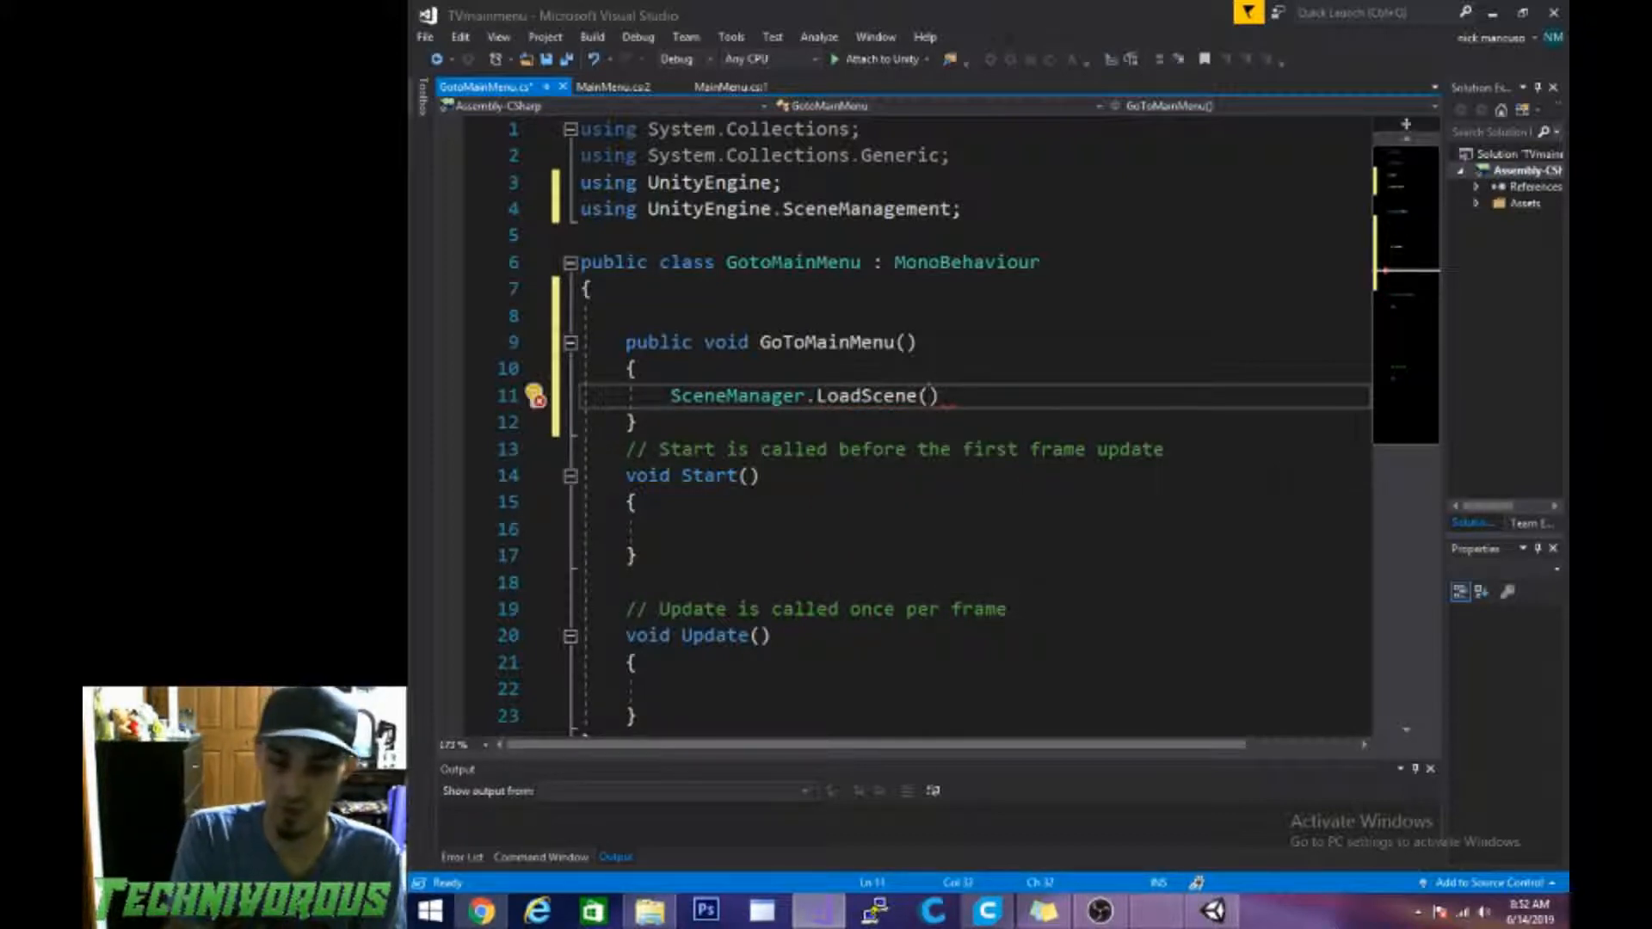
text(0))
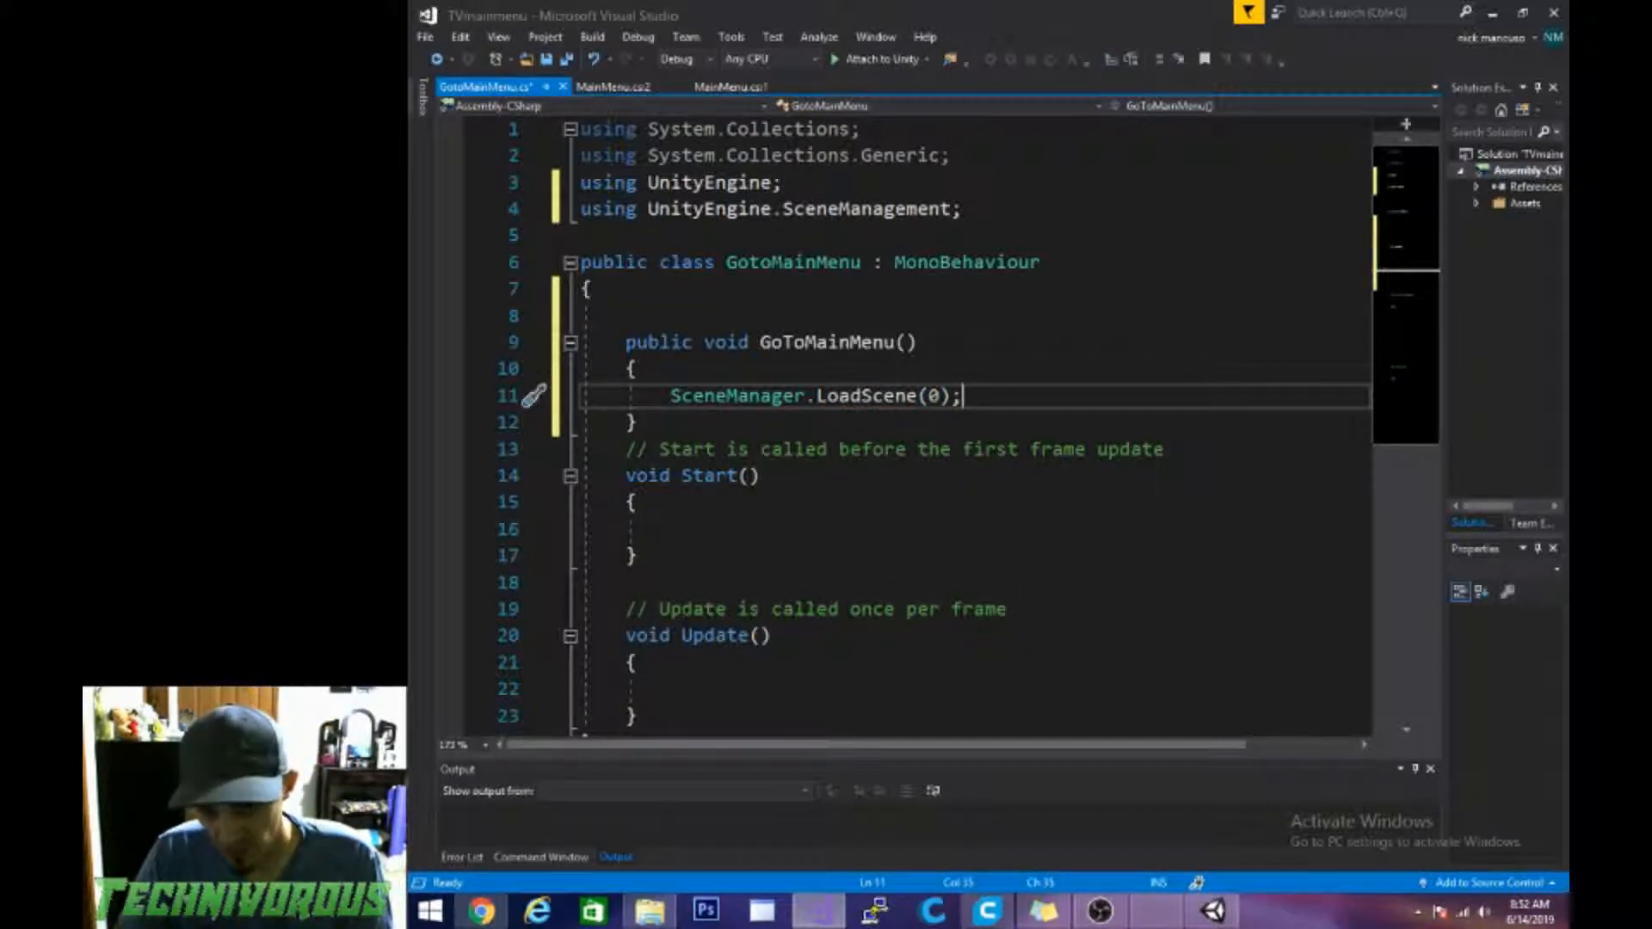
Step: Add an if block with the condition Input.GetKey(KeyCode.Escape) inside the Update method
scroll(916, 426, down, 3)
click(693, 450)
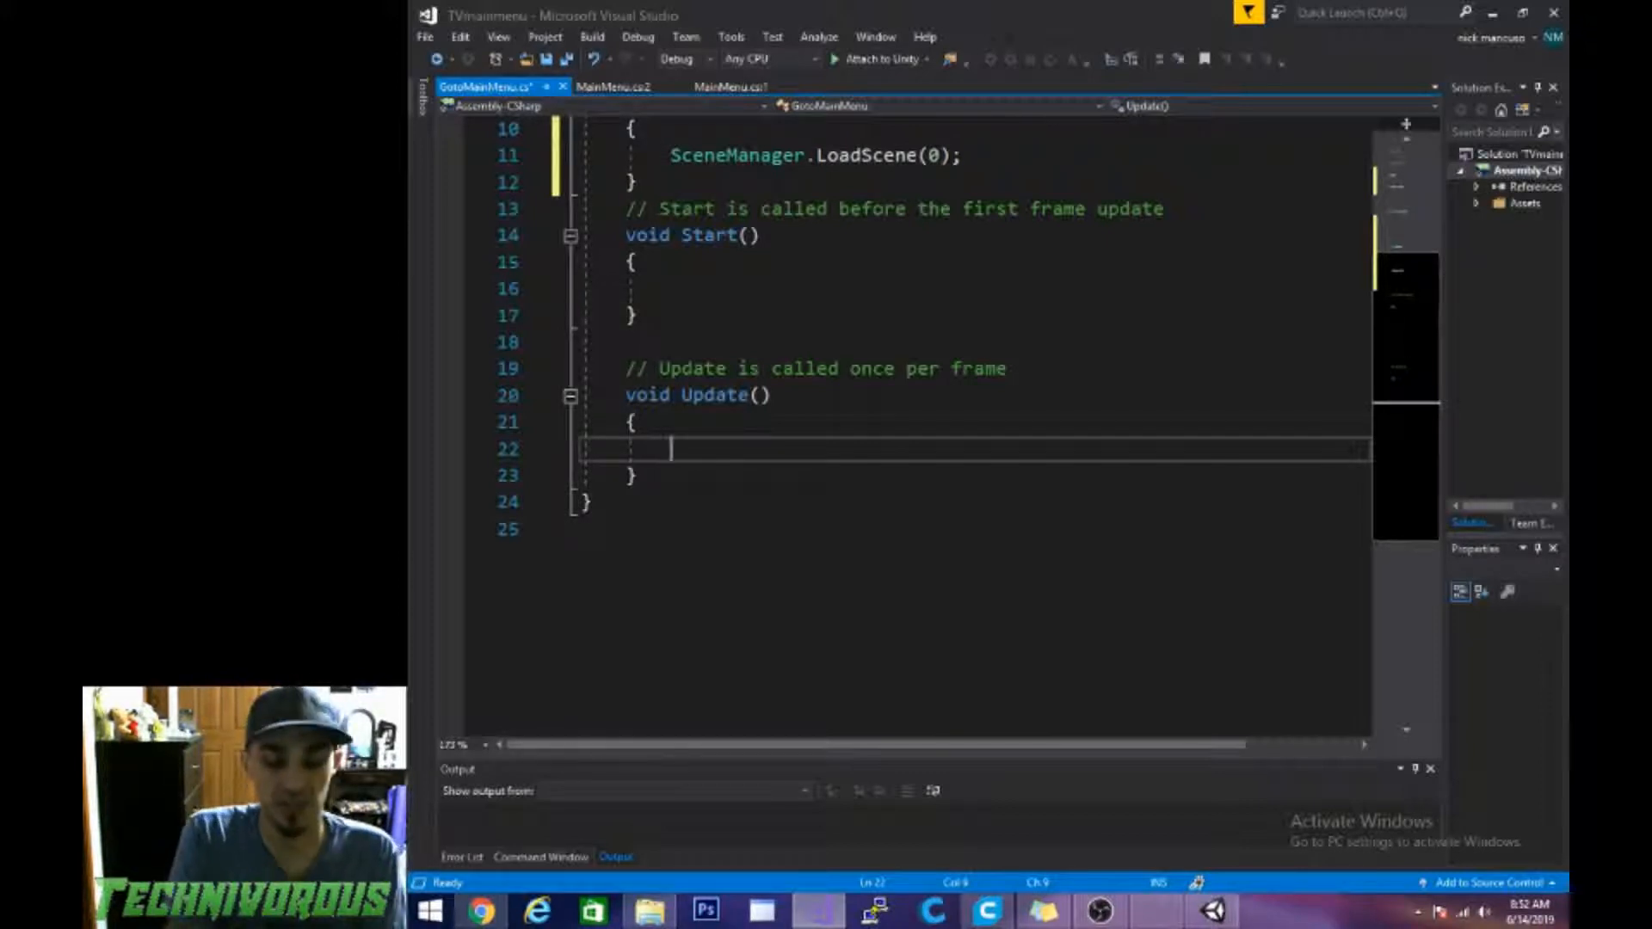
text(if(I)
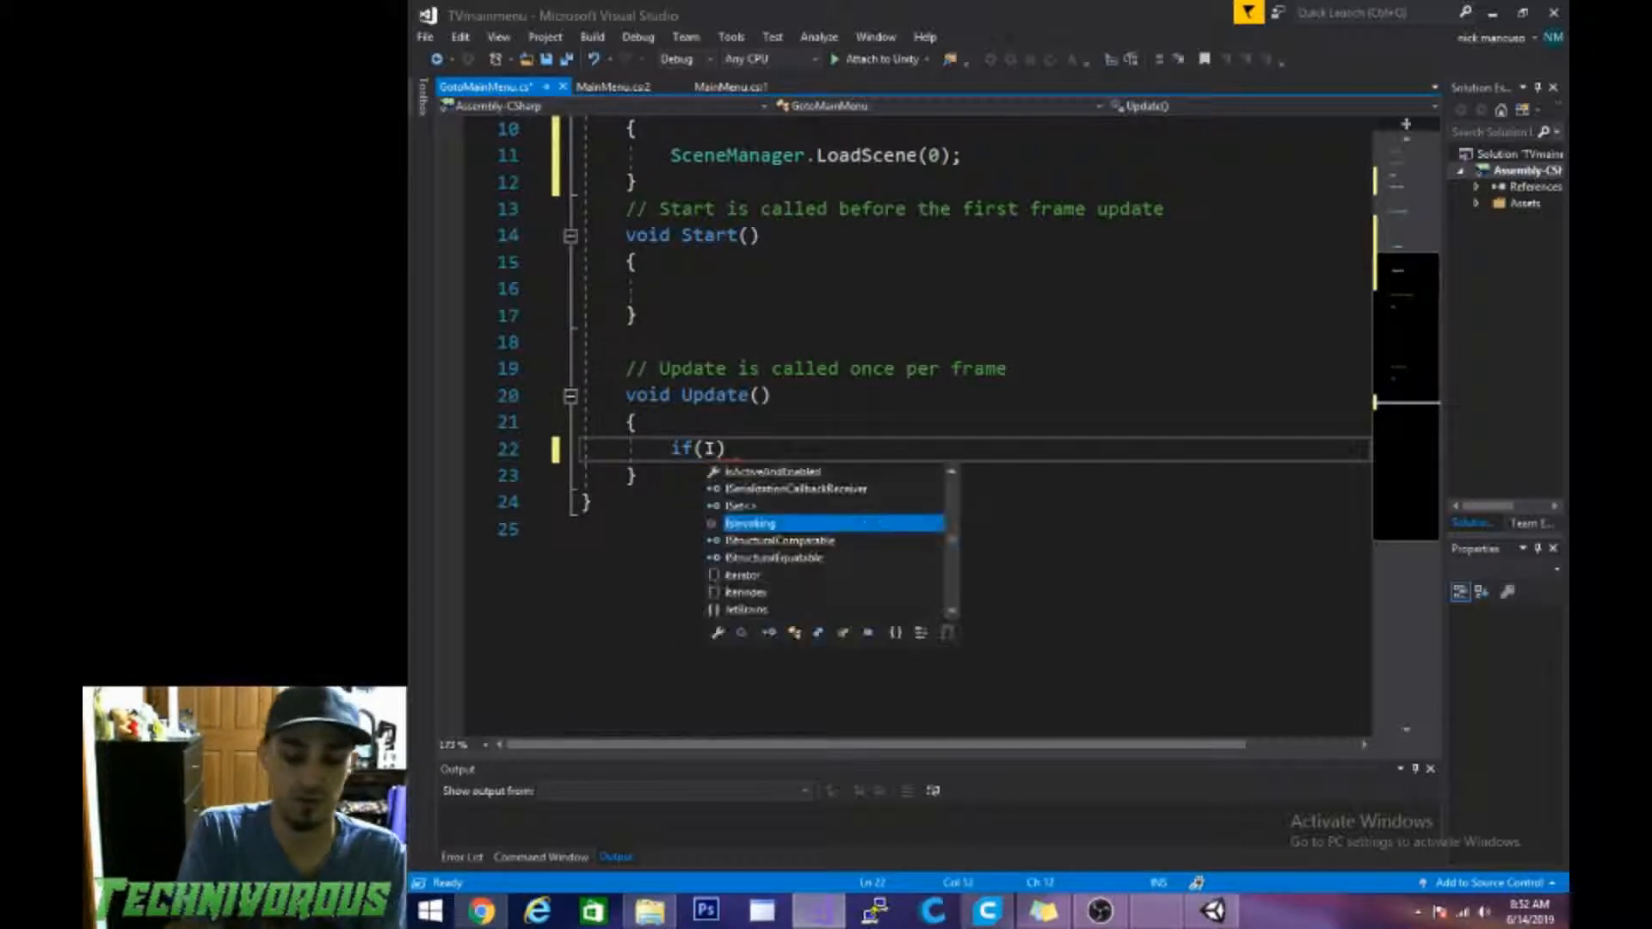
text(nput.ge)
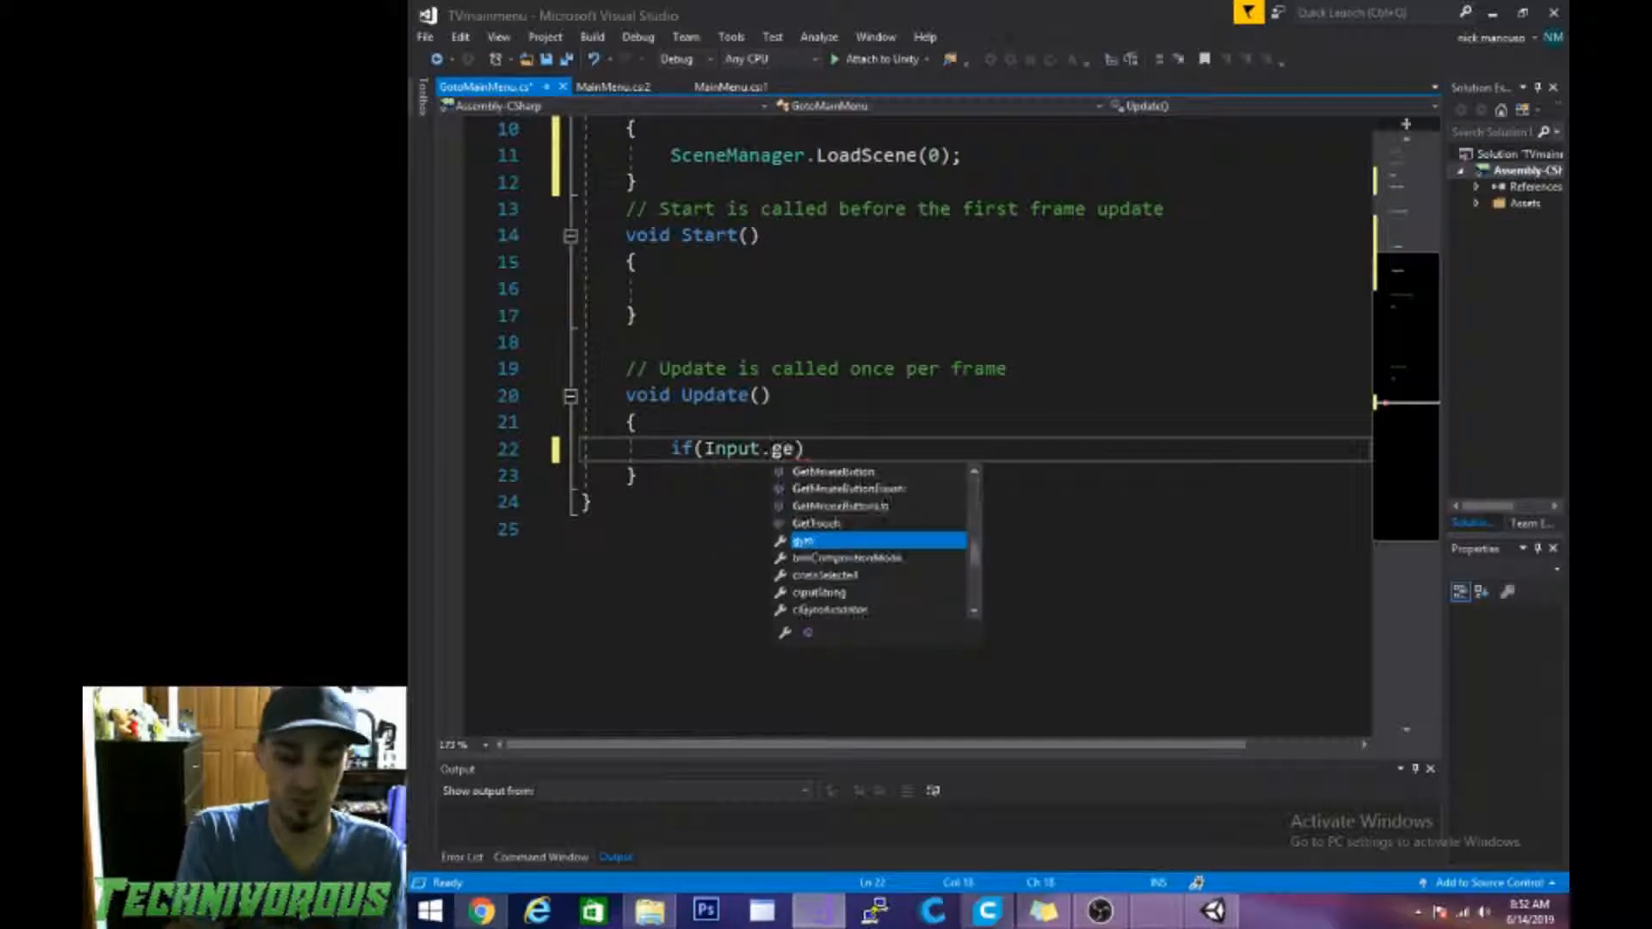
text(tkey)
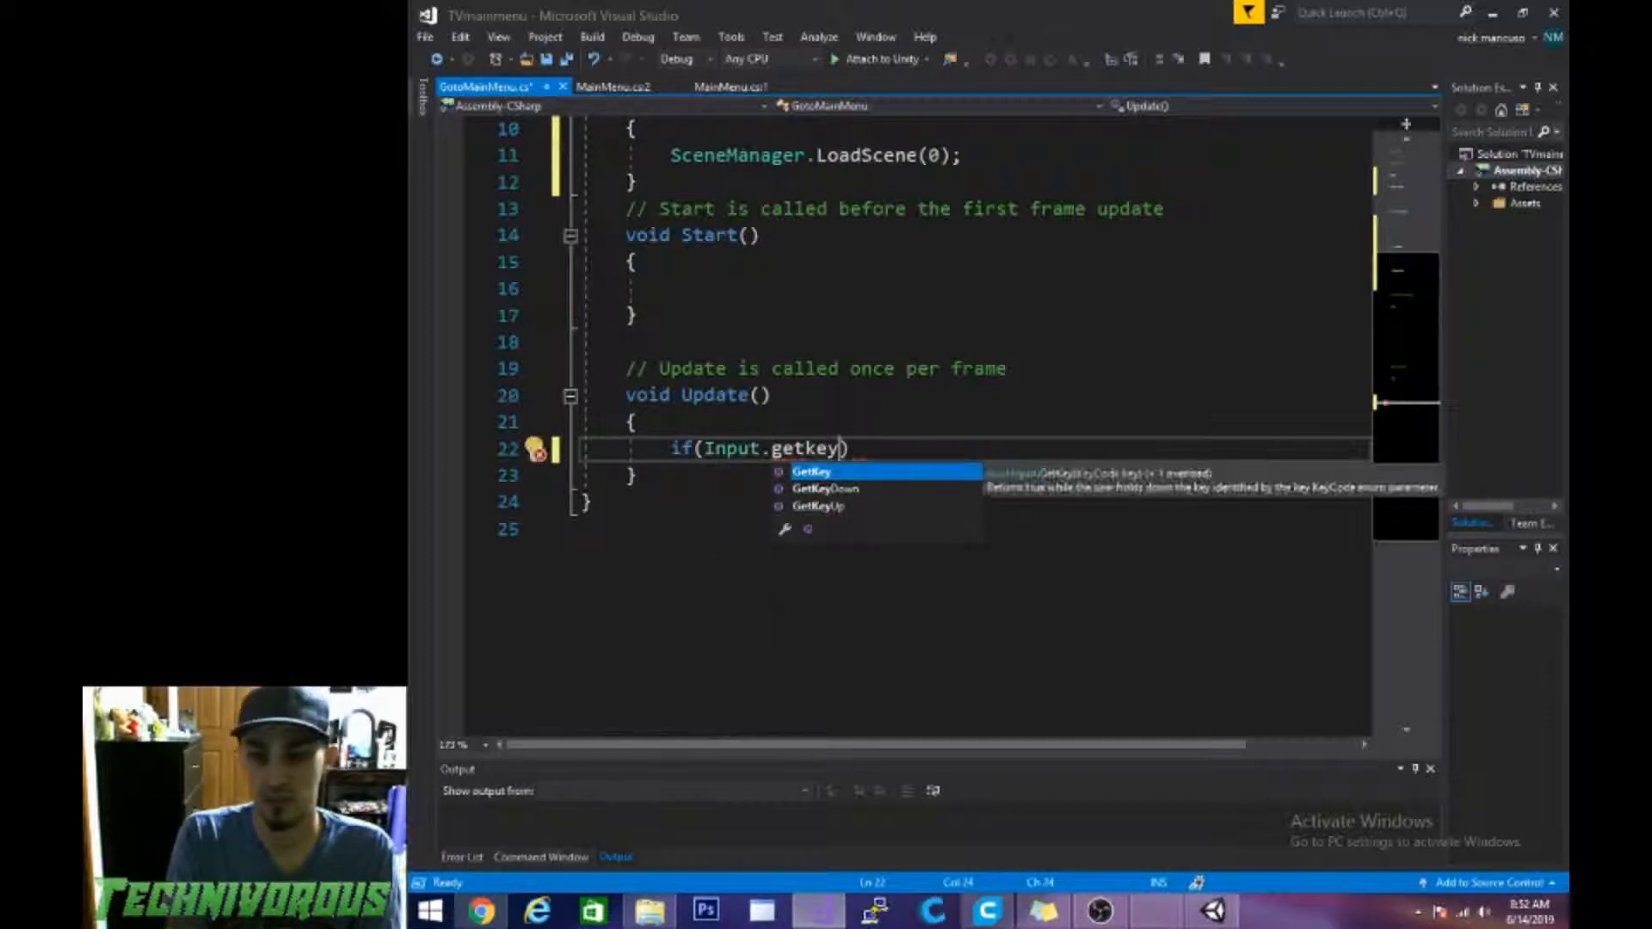
key(Tab)
text(()
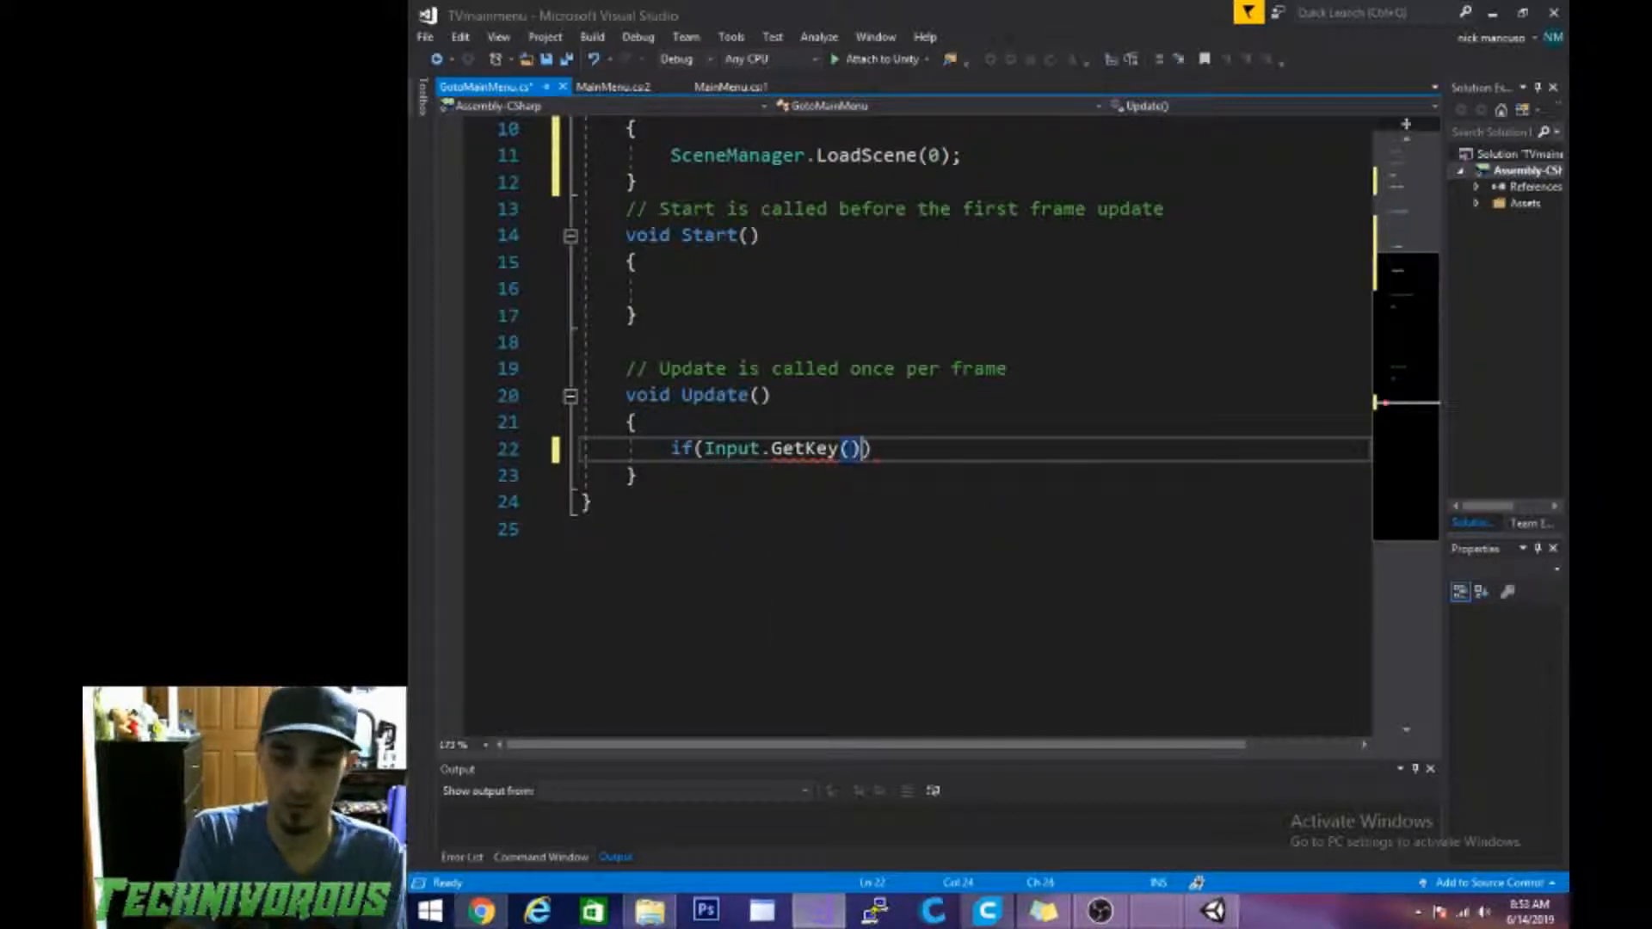
text(keyc)
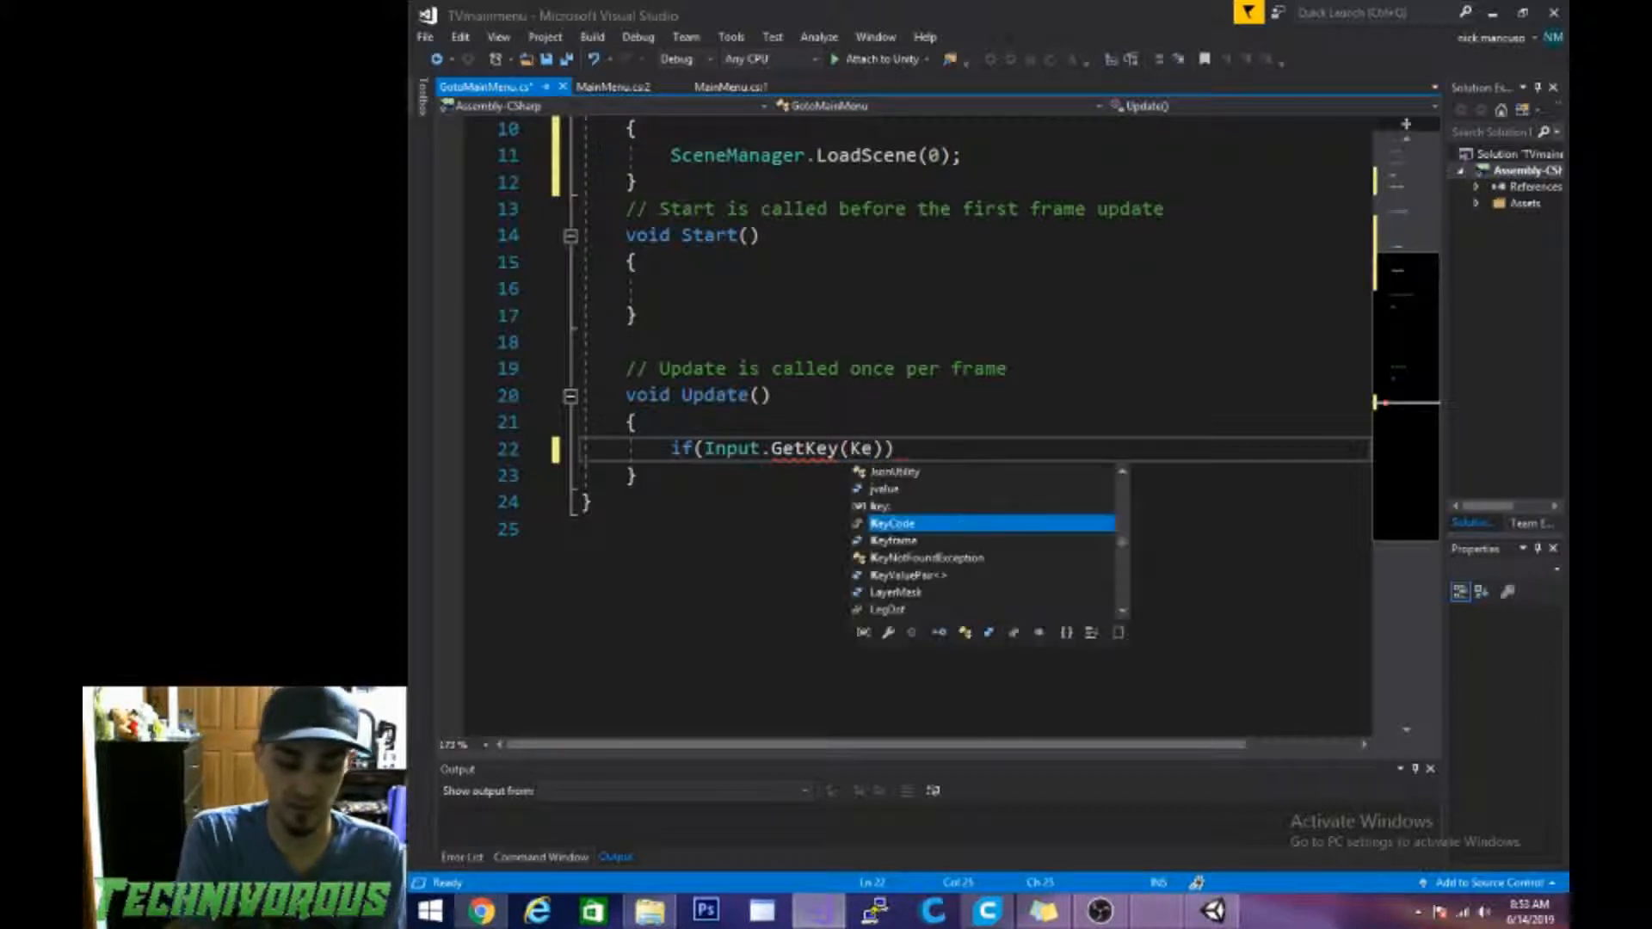
key(Tab)
text(.)
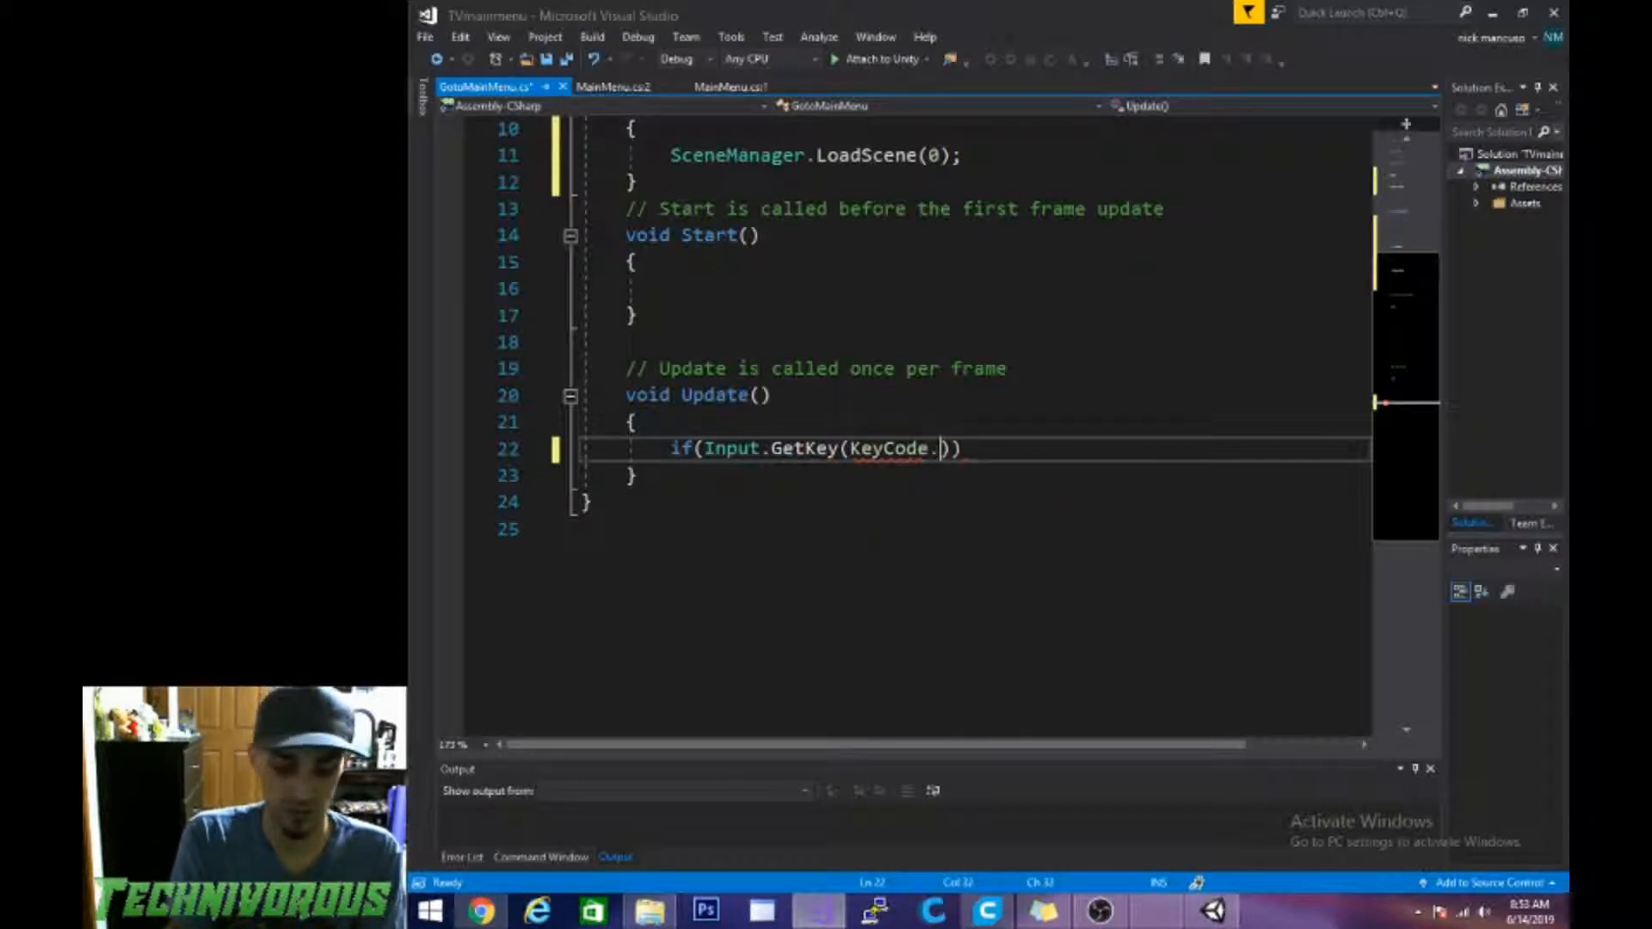
text(esc))
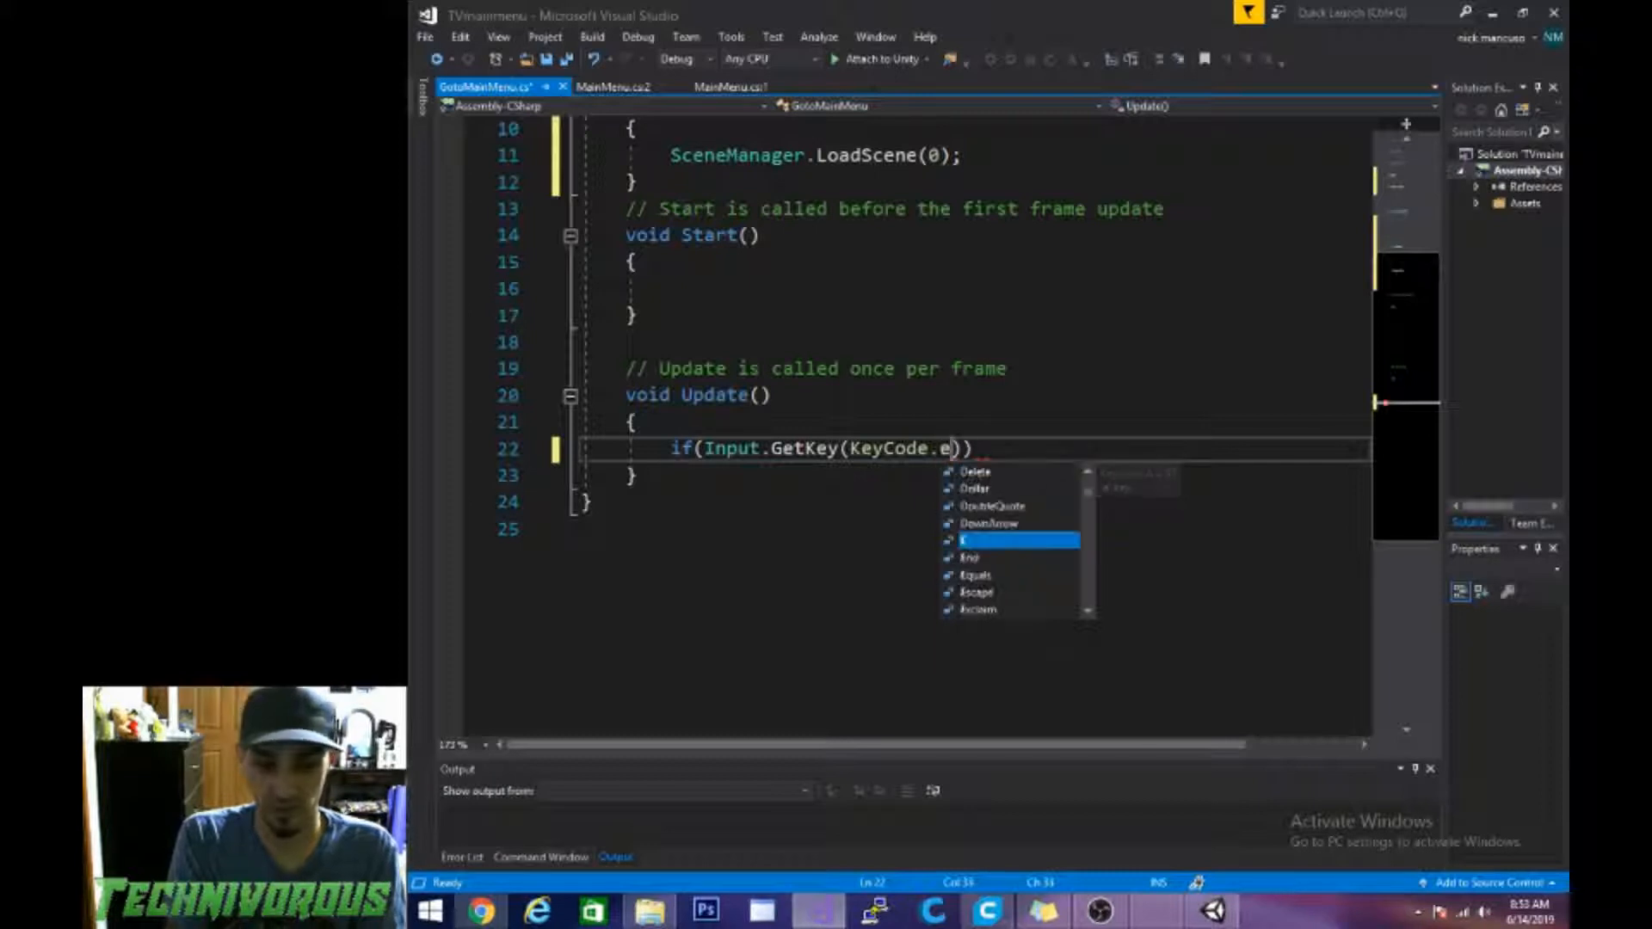
text())
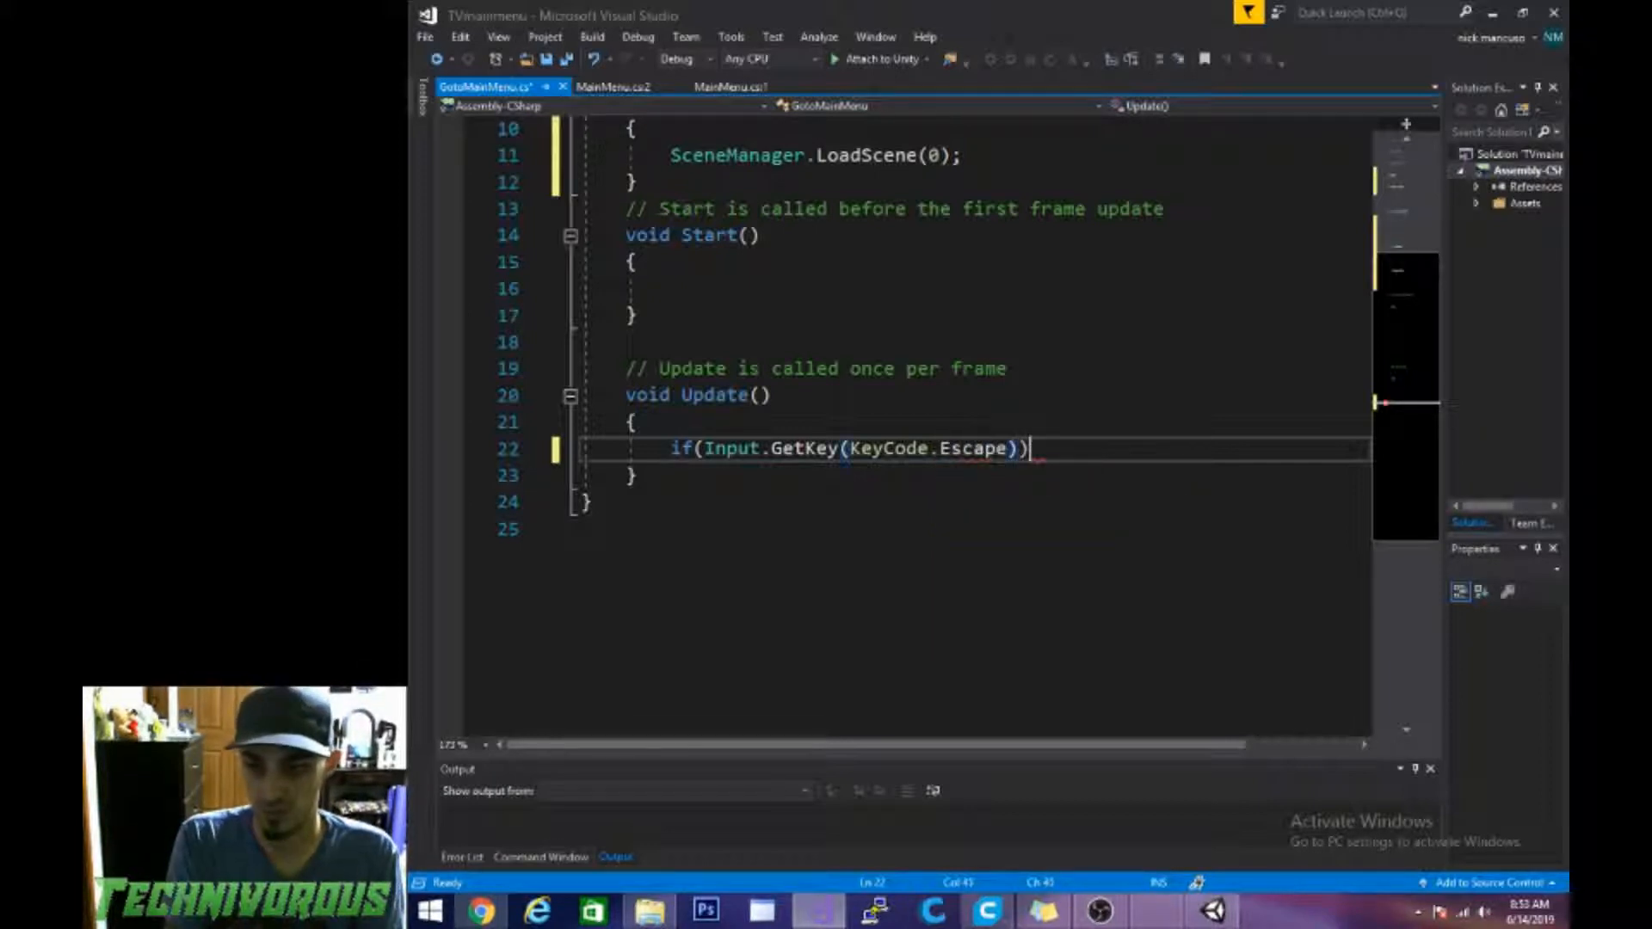
text({)
key(Return)
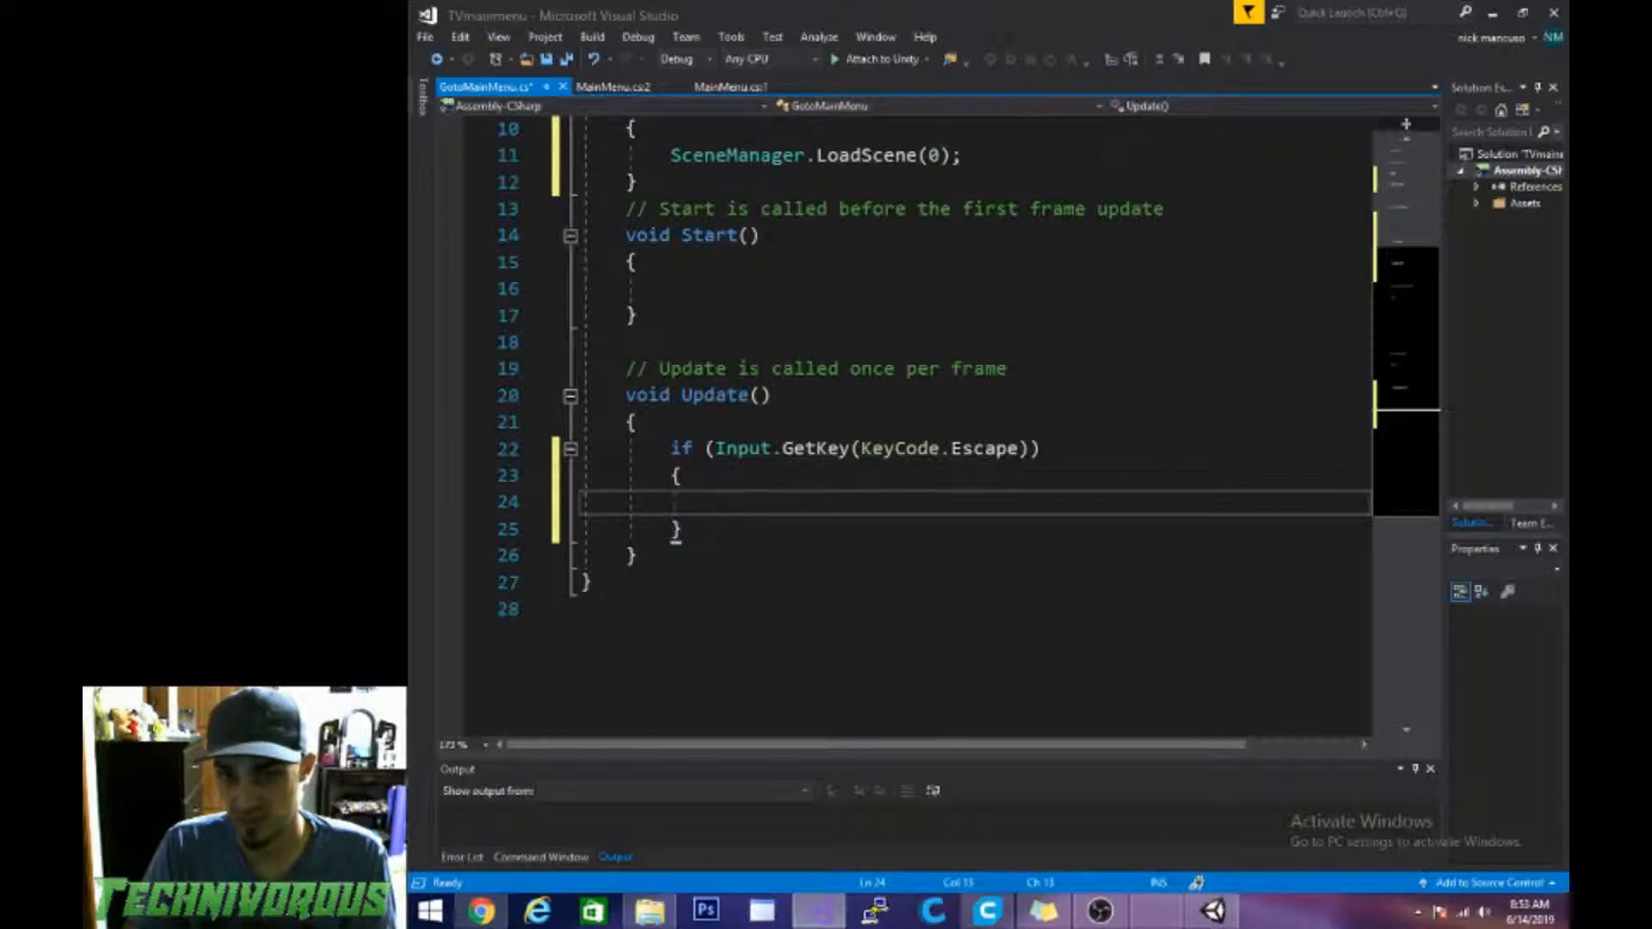
Step: Copy the SceneManager.LoadScene(0); line from GoToMainMenu into the Escape key if block
drag(660, 155, 963, 155)
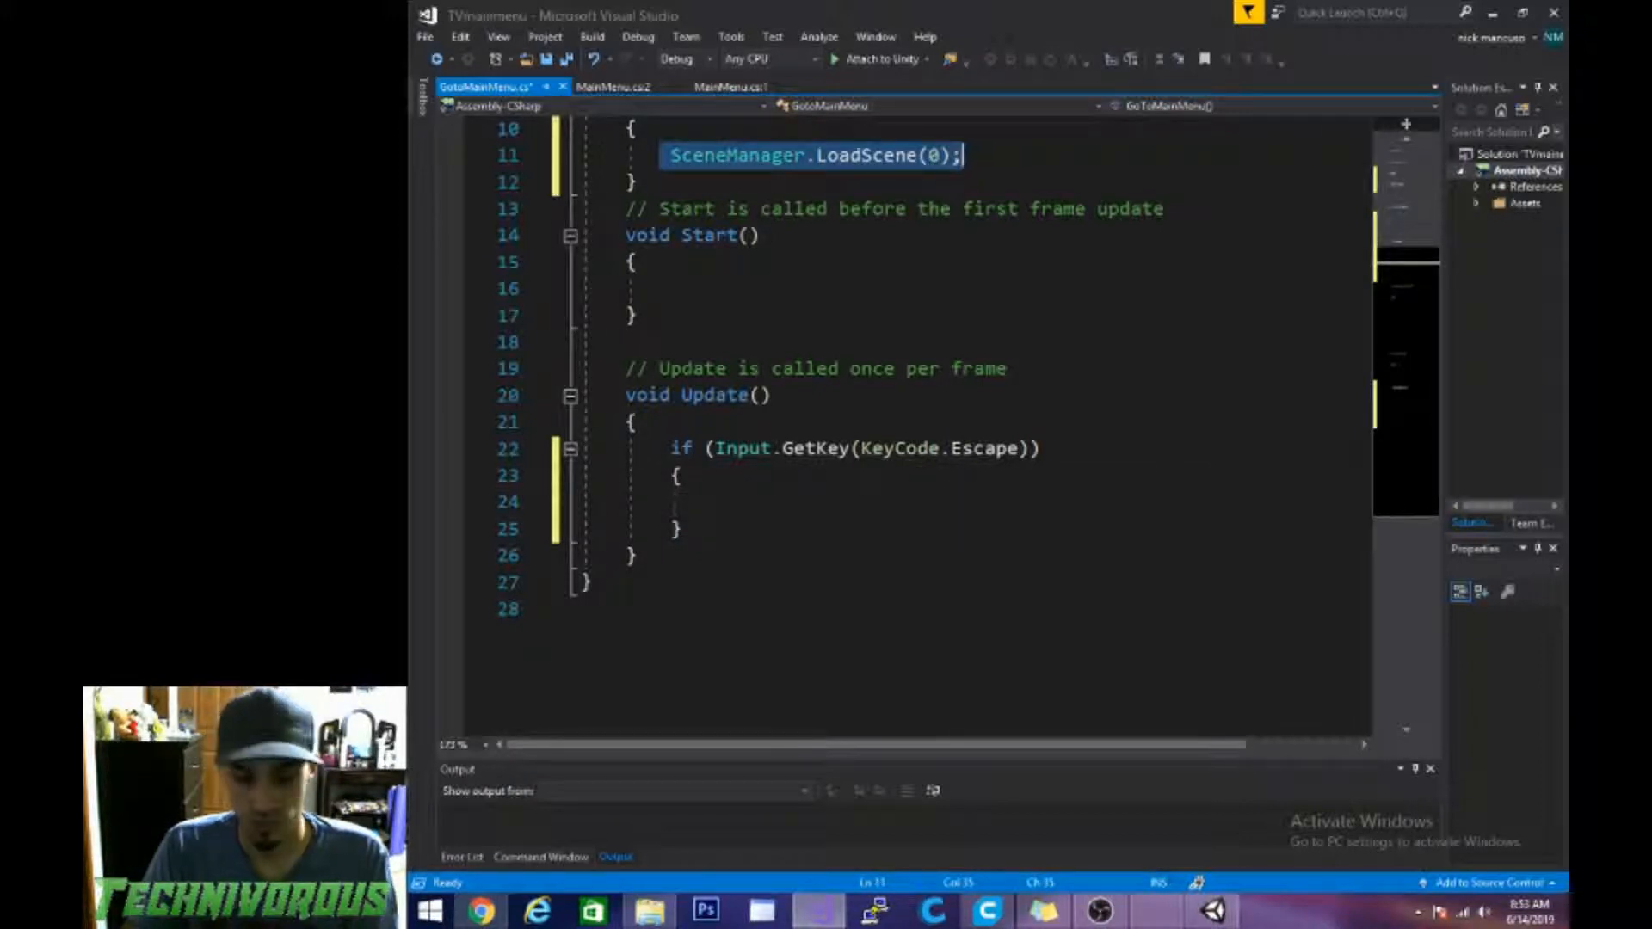
click(716, 501)
key(ctrl+v)
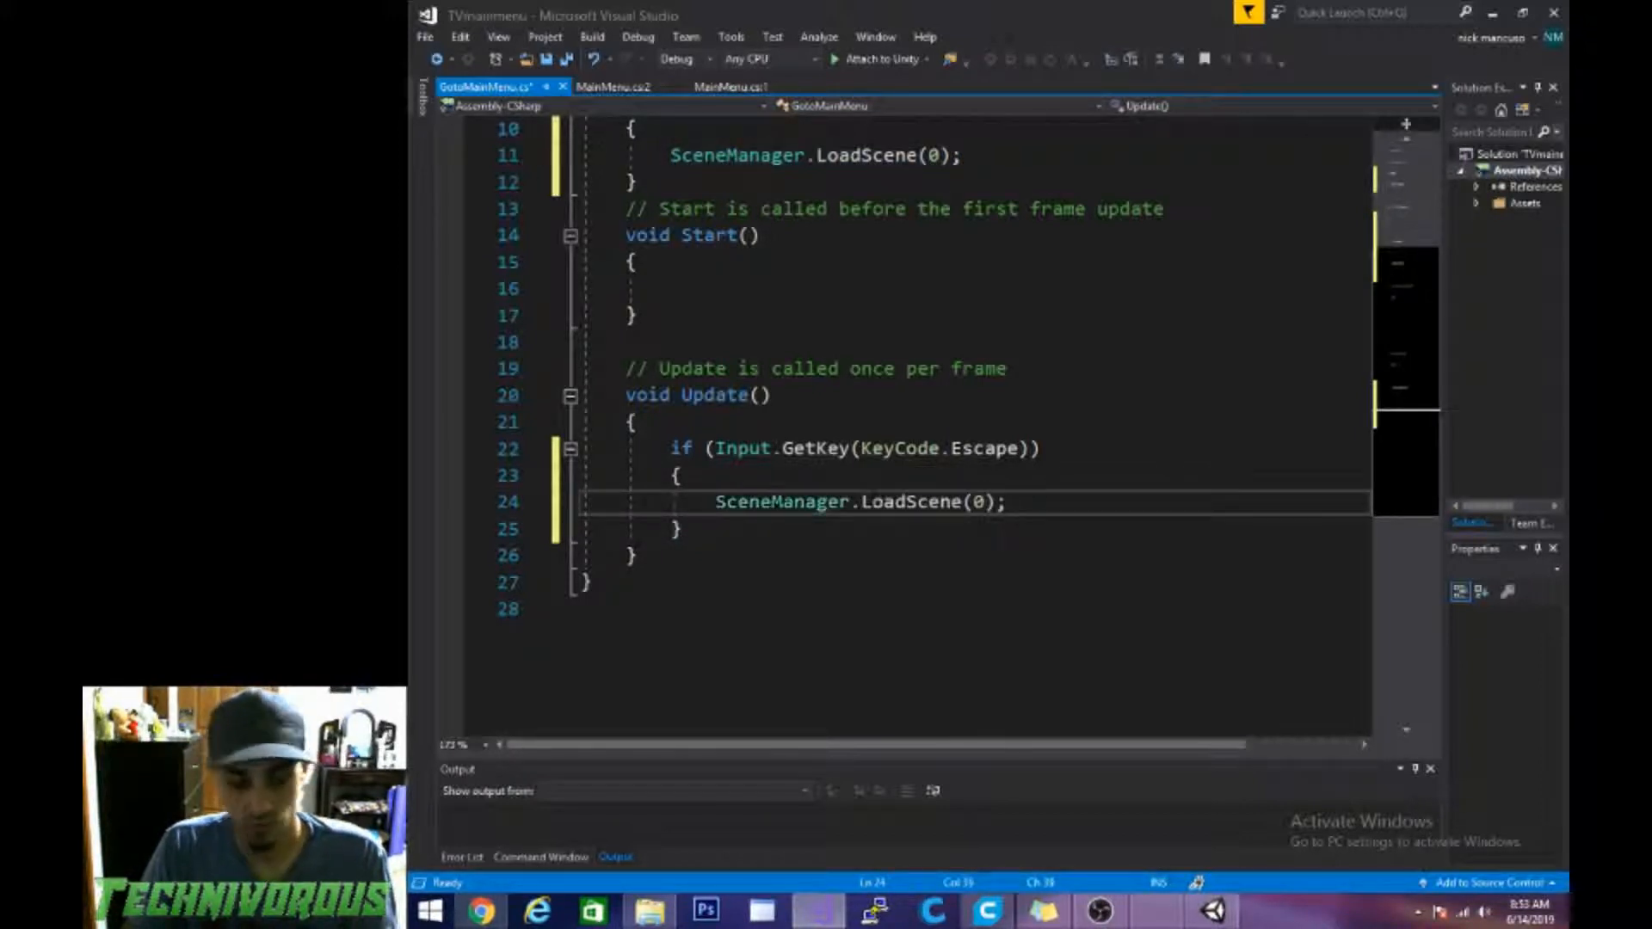
Step: Save all open scripts and switch to the Unity editor
click(425, 37)
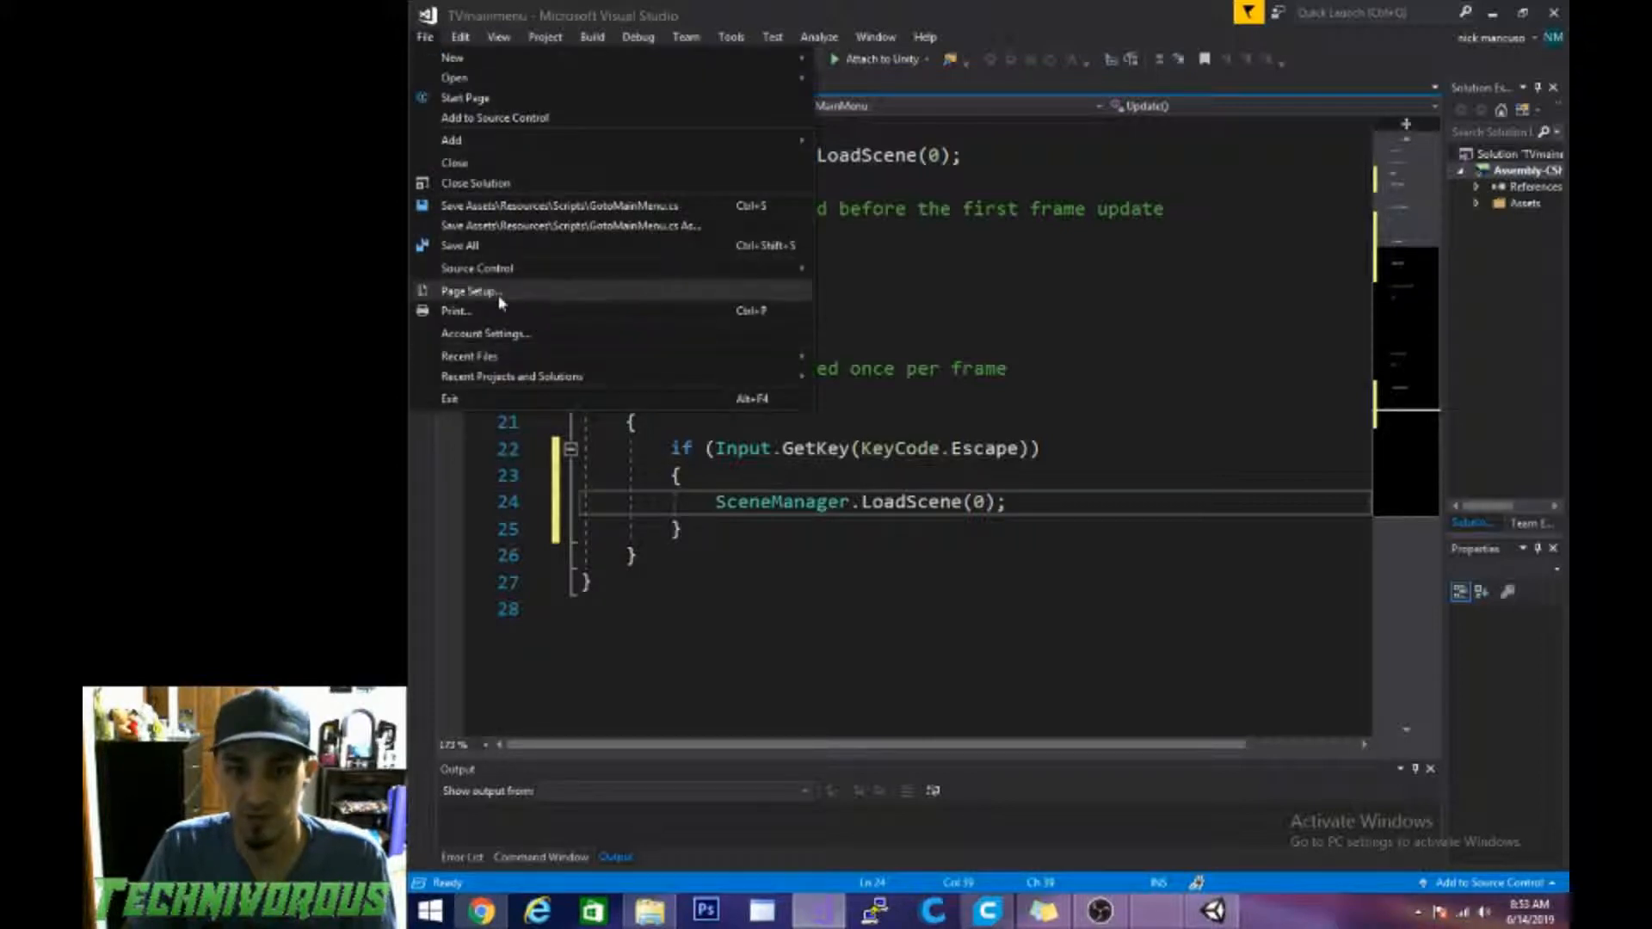
click(460, 249)
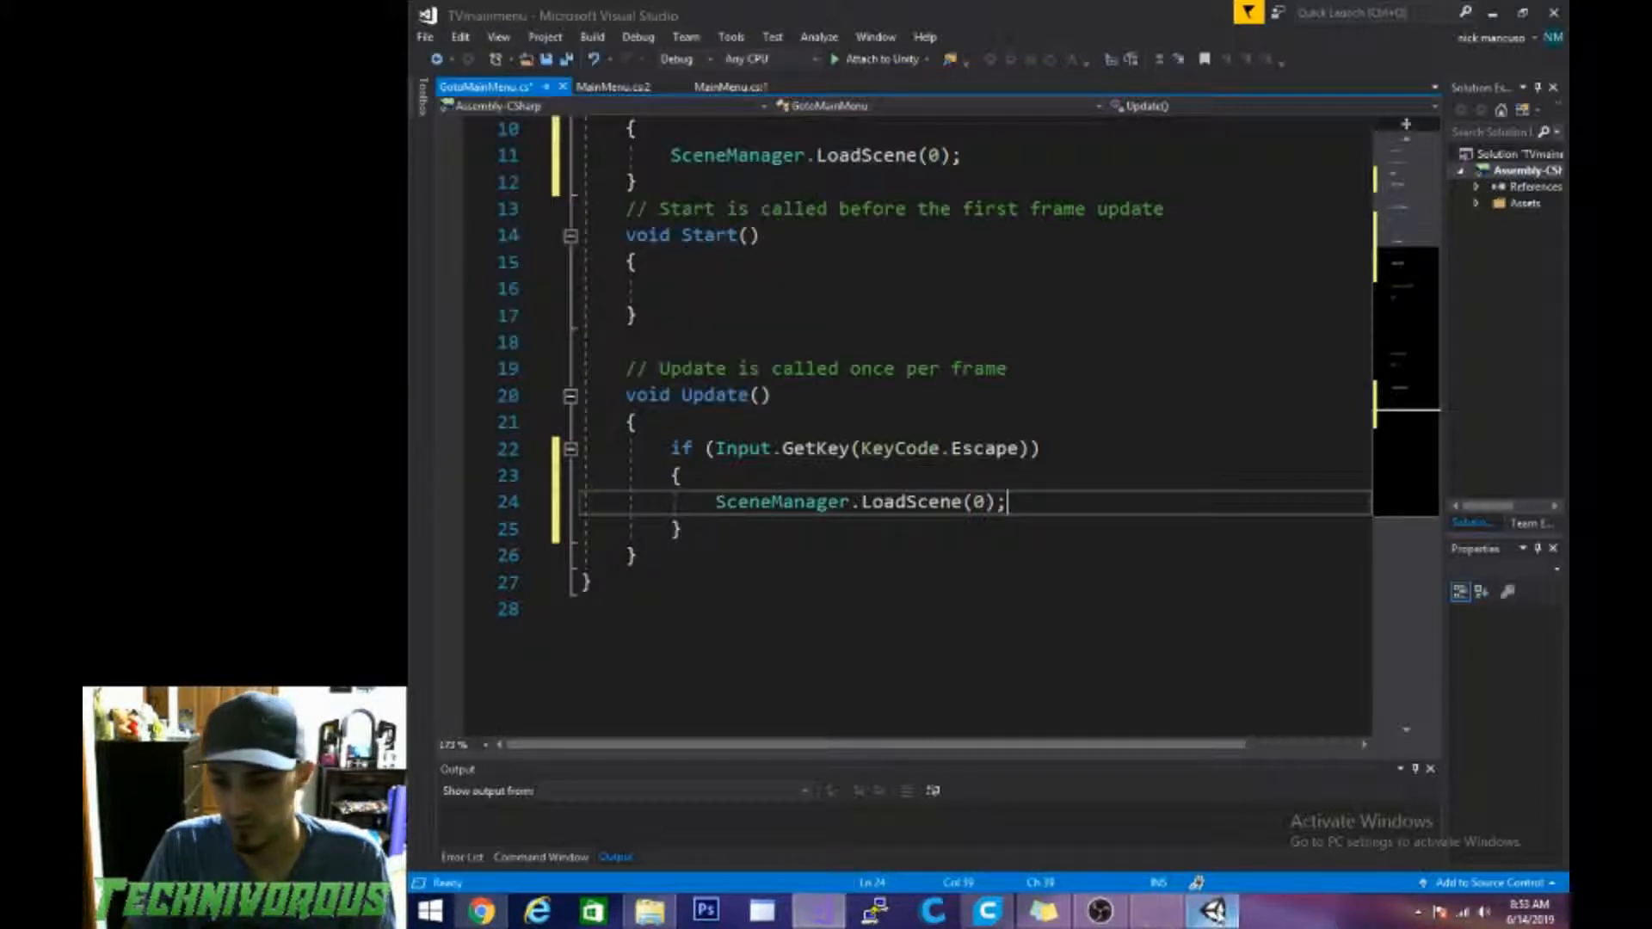
click(1217, 912)
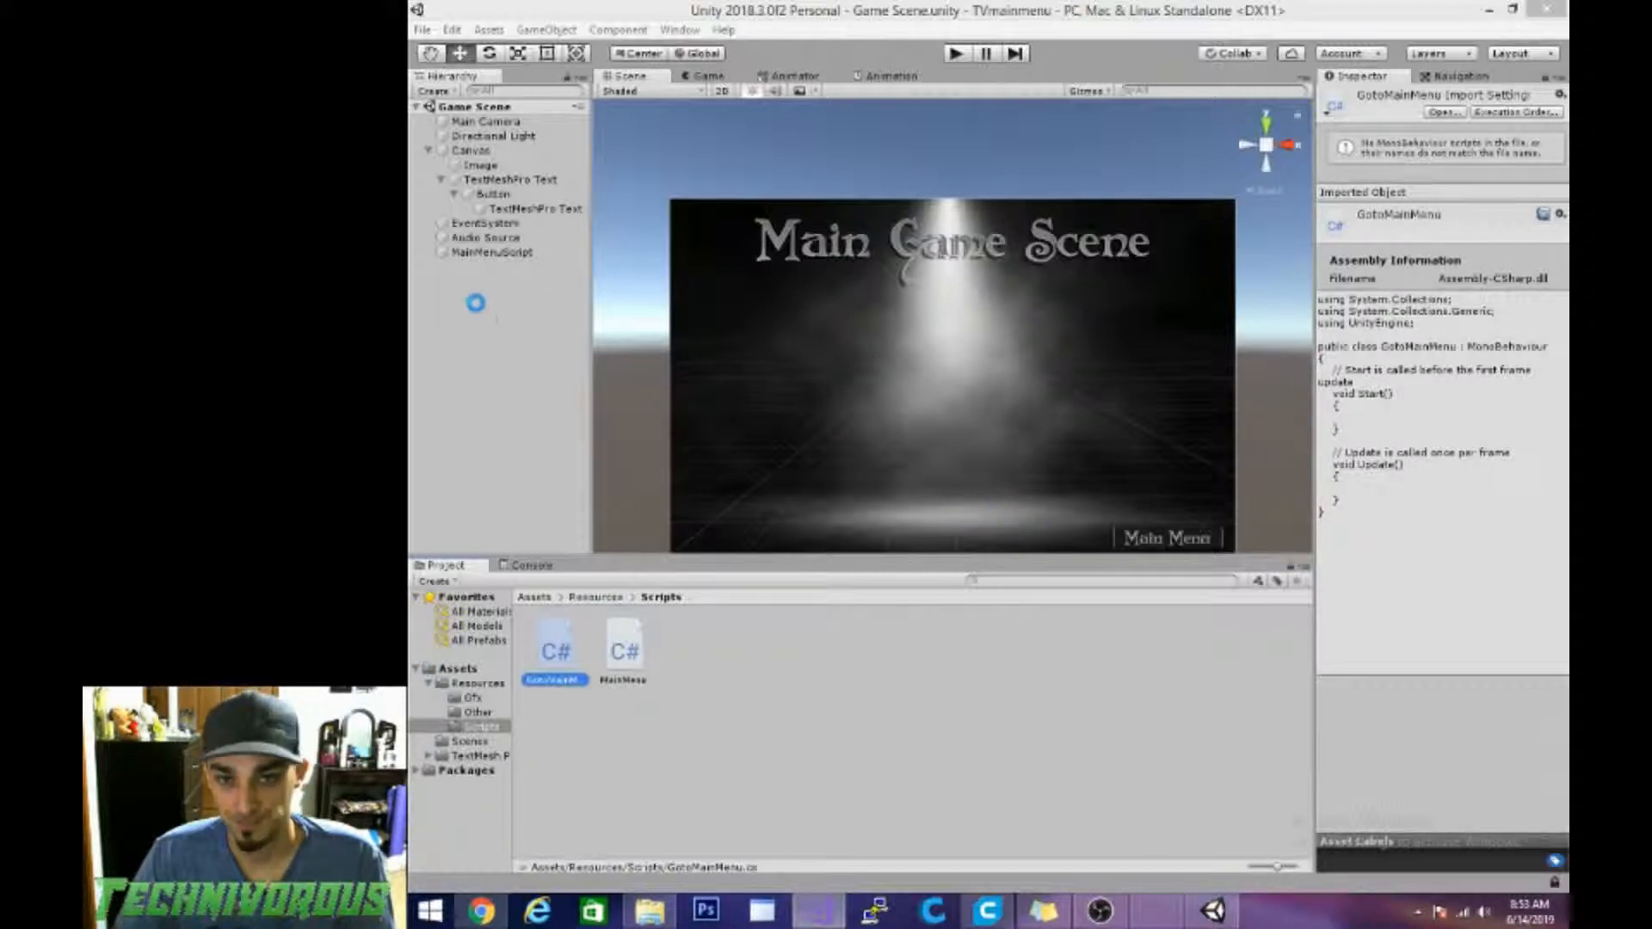
Step: Delete the MainMenuScript object from the Game Scene and create an empty game object at the root of the hierarchy
click(486, 252)
key(Delete)
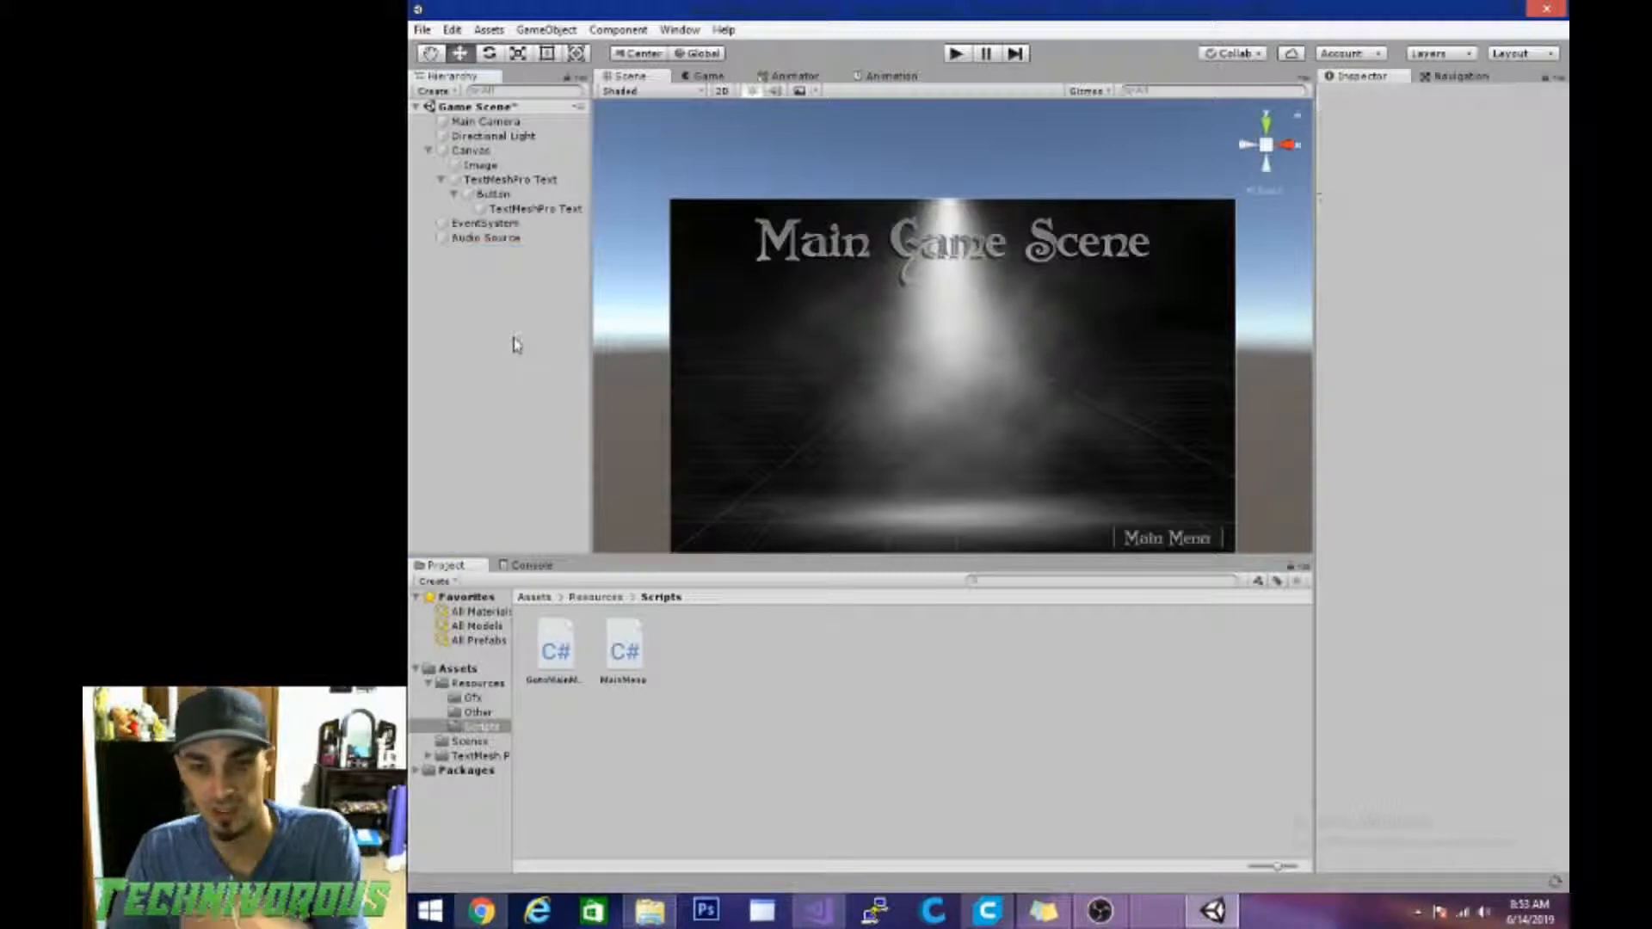
right_click(512, 338)
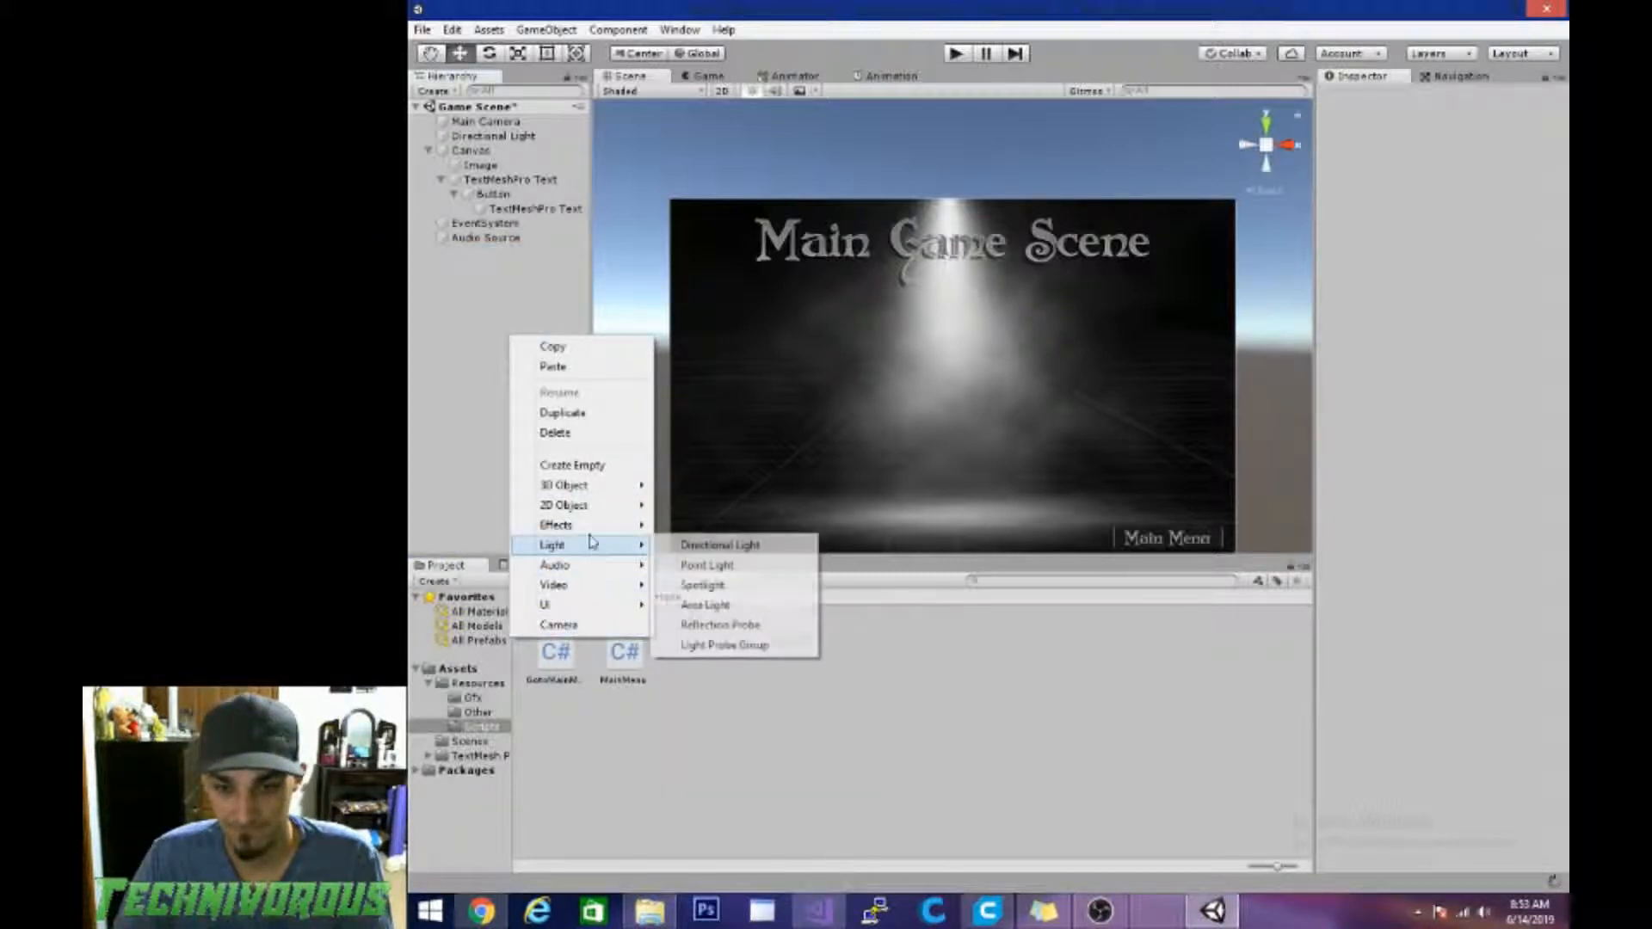
click(501, 270)
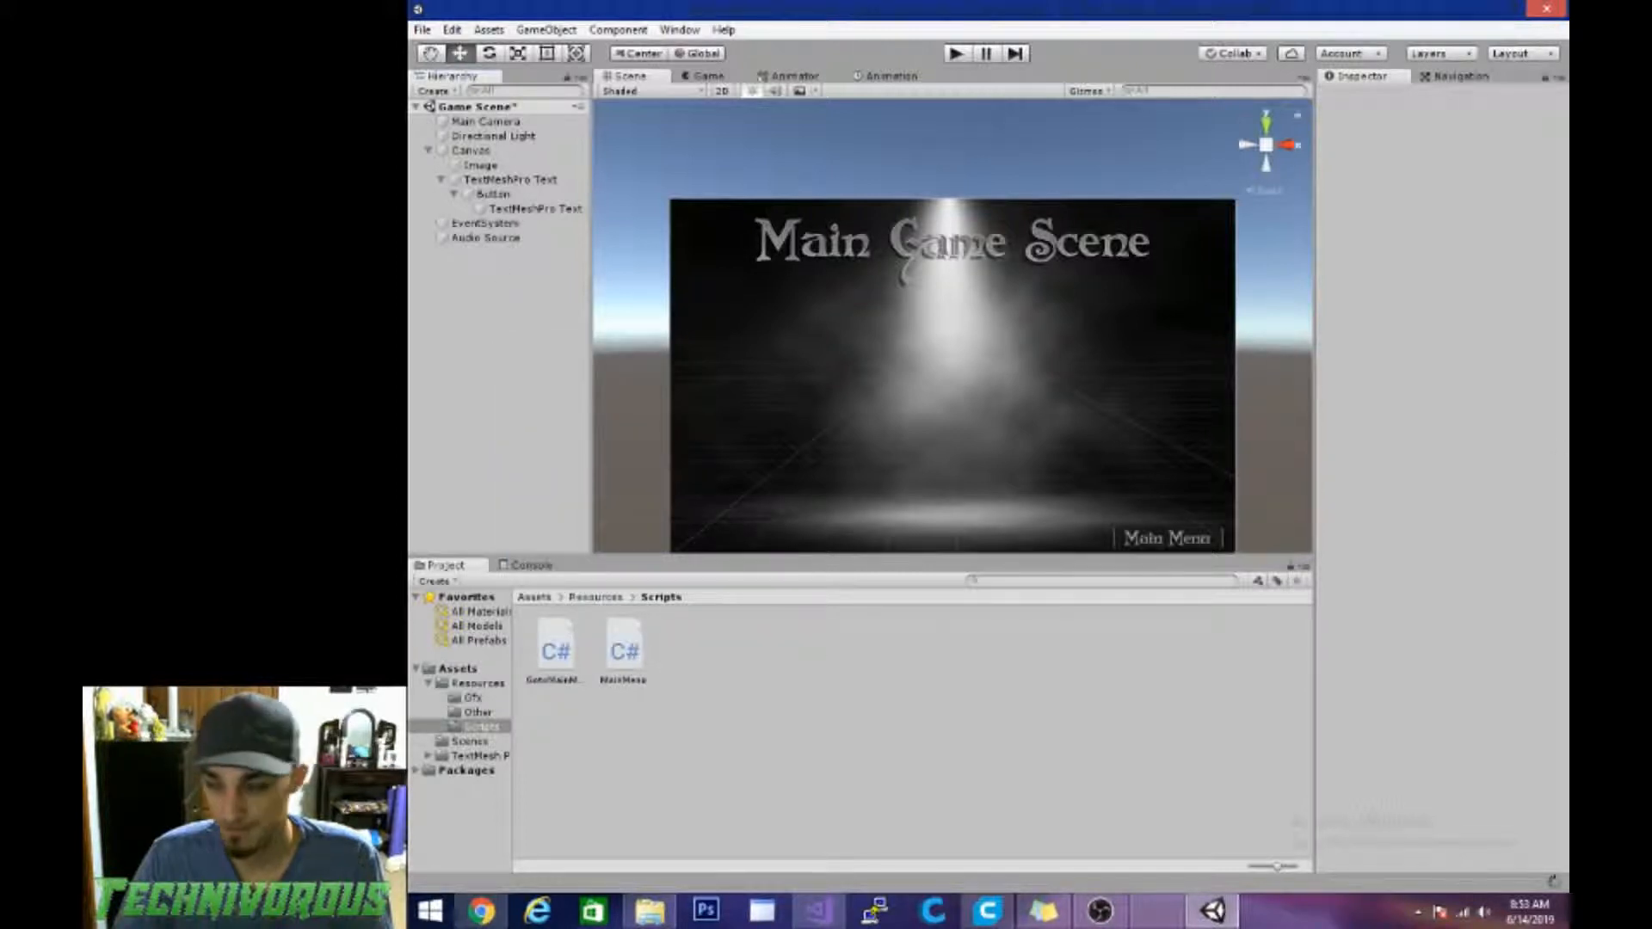
click(493, 305)
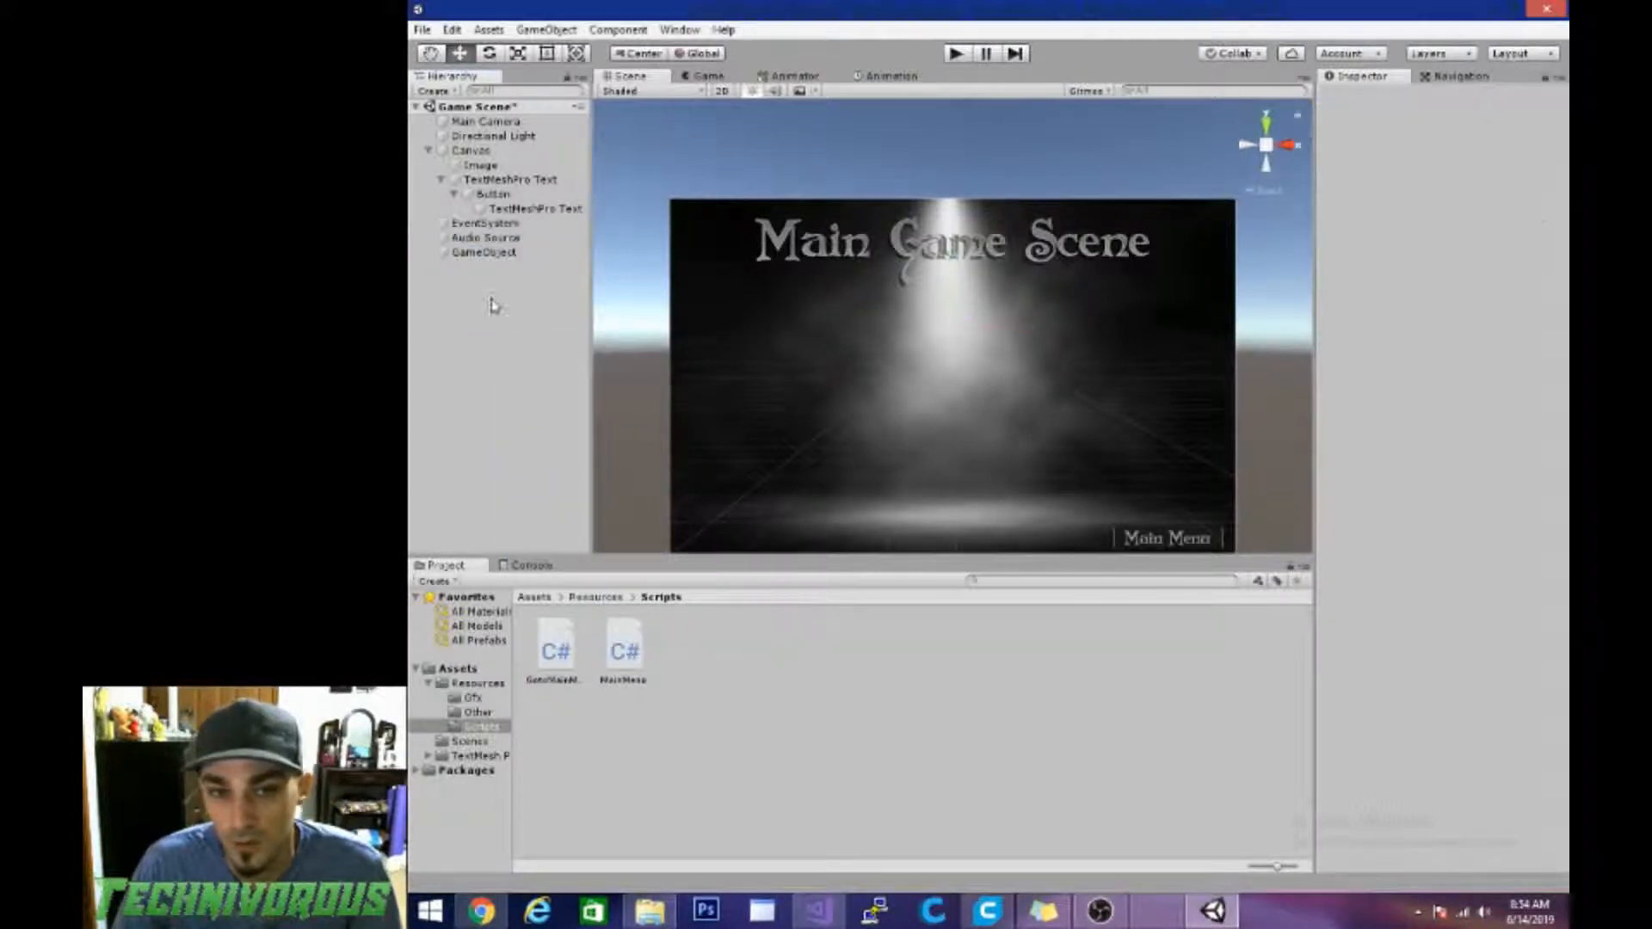
Step: Rename the new empty game object to gotomain
click(478, 252)
right_click(466, 255)
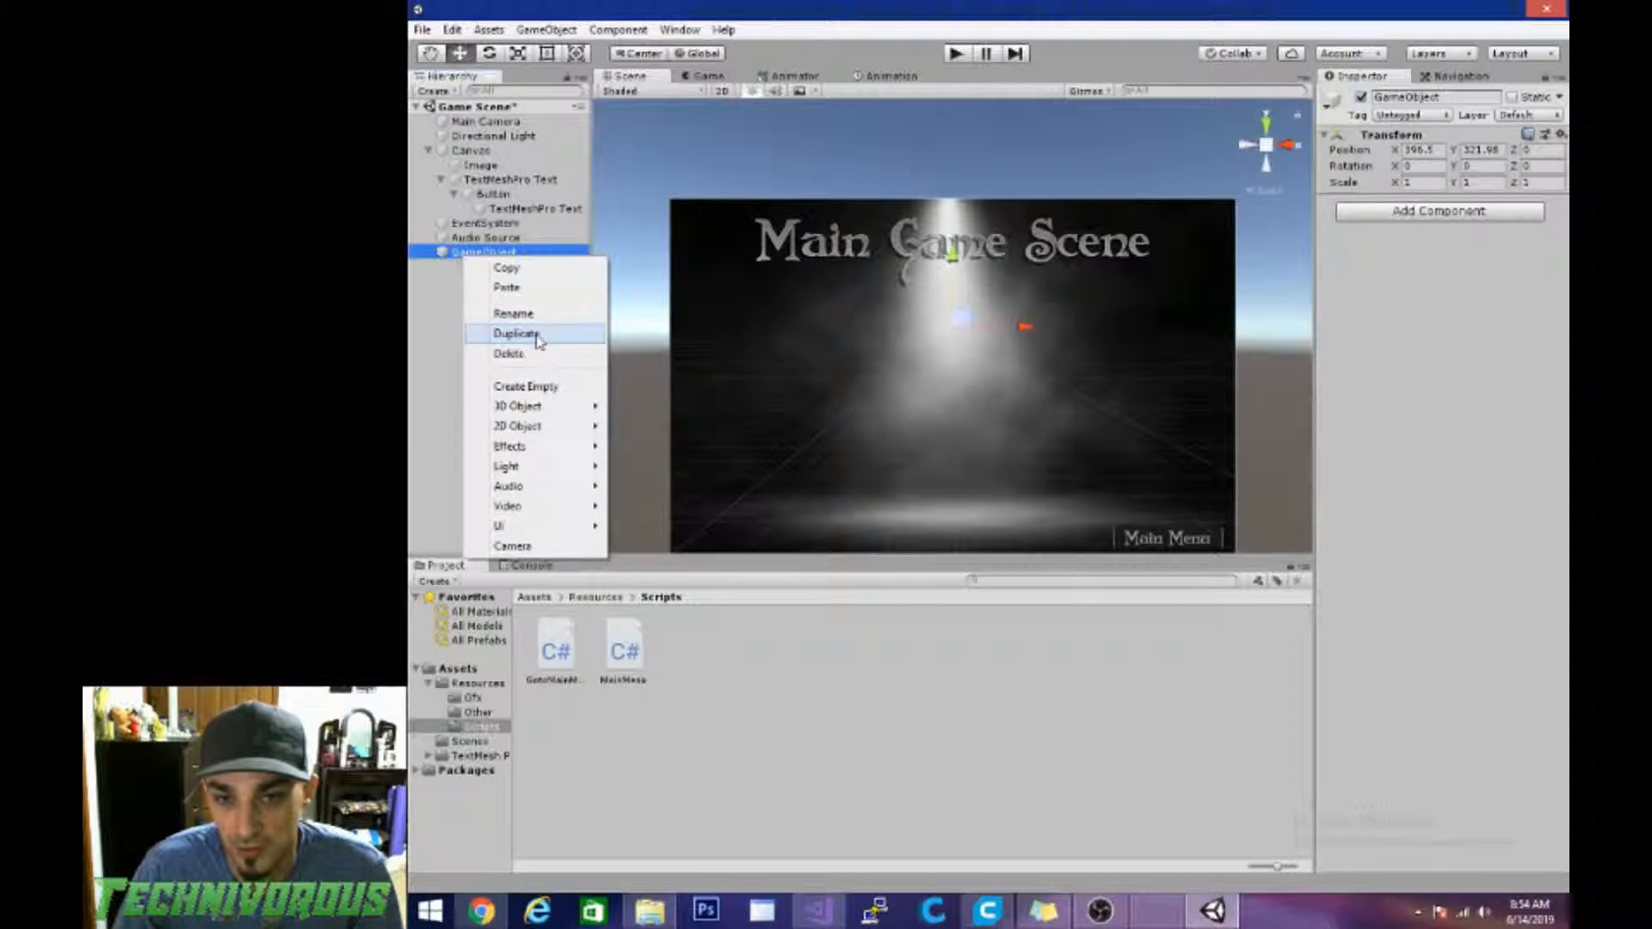
click(516, 314)
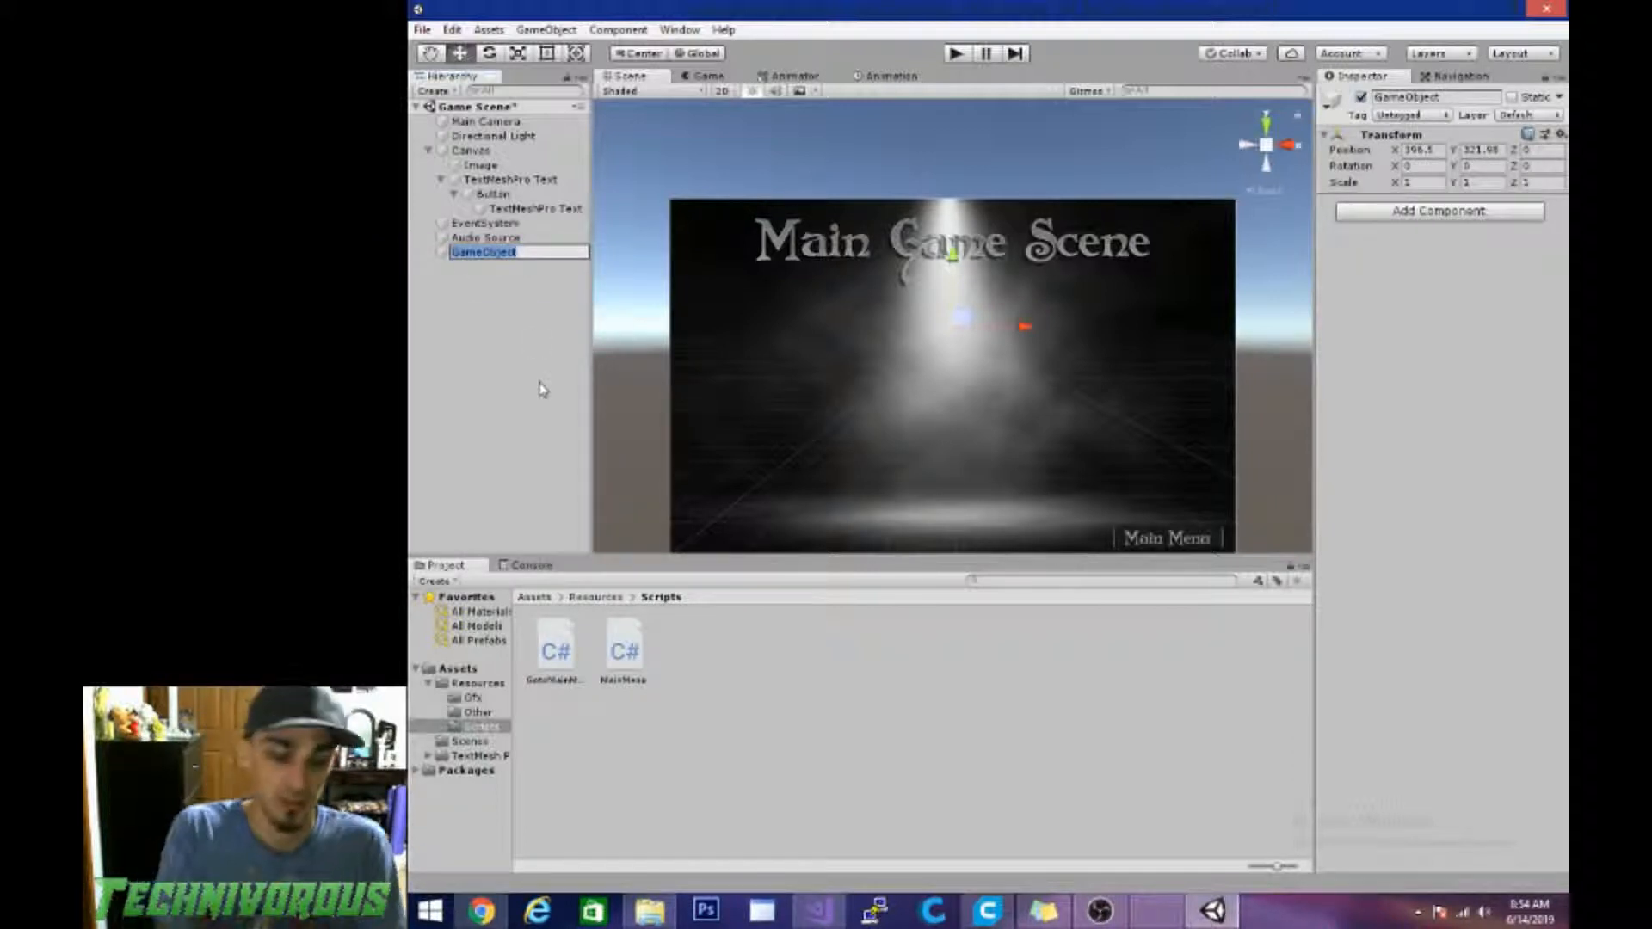
text(gotomain)
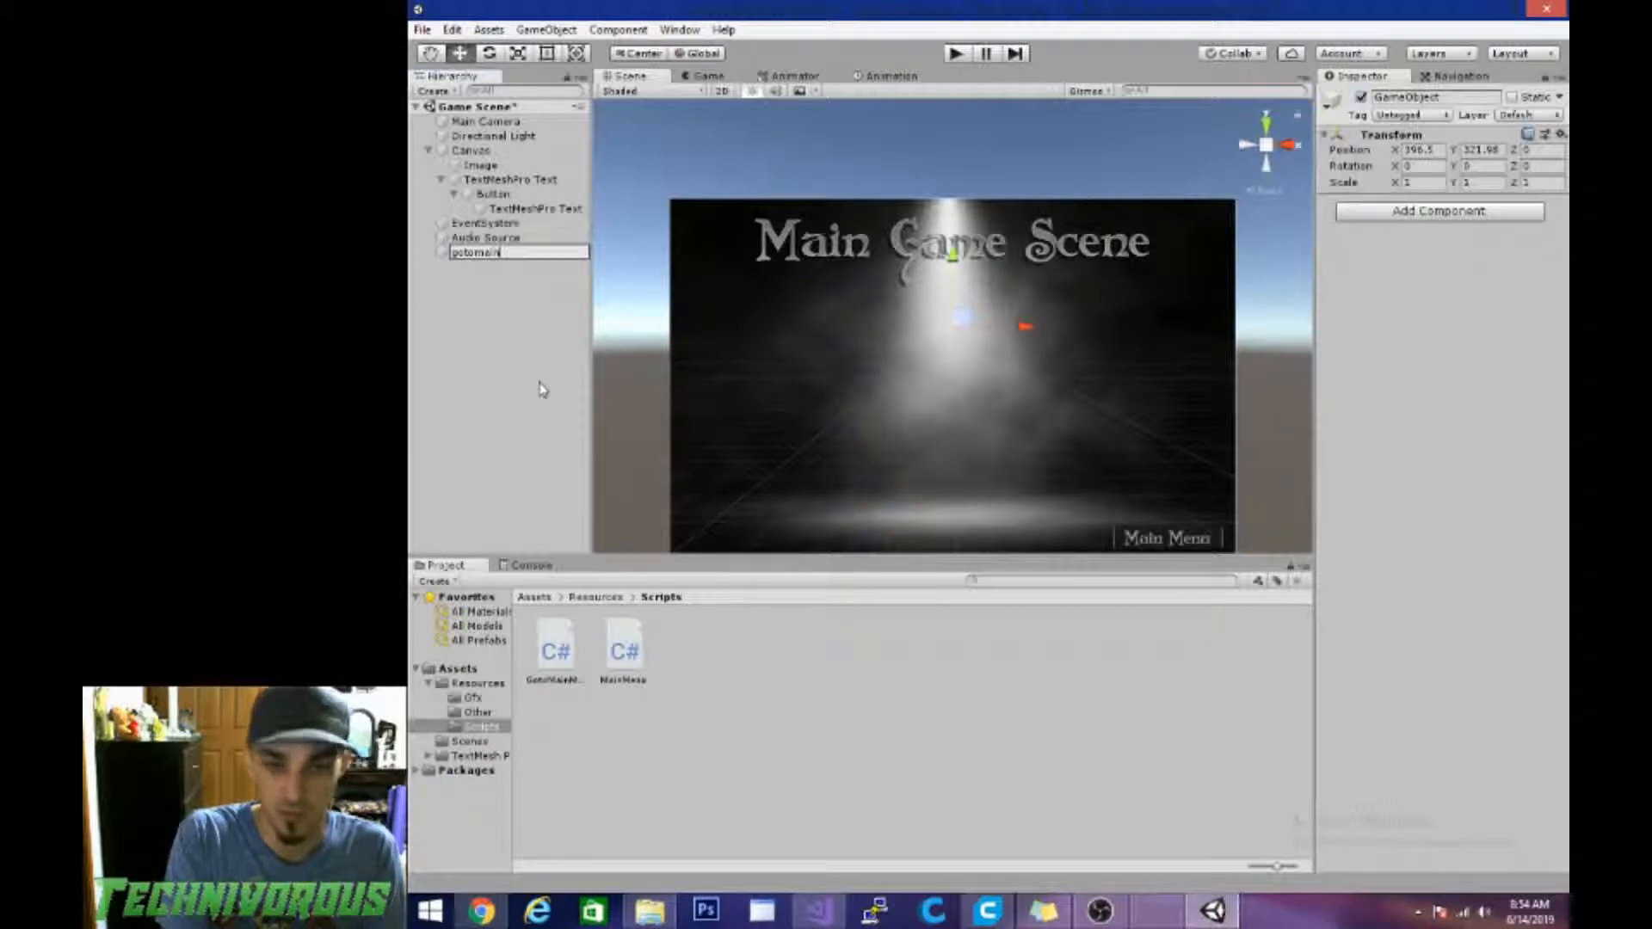
key(Return)
click(542, 386)
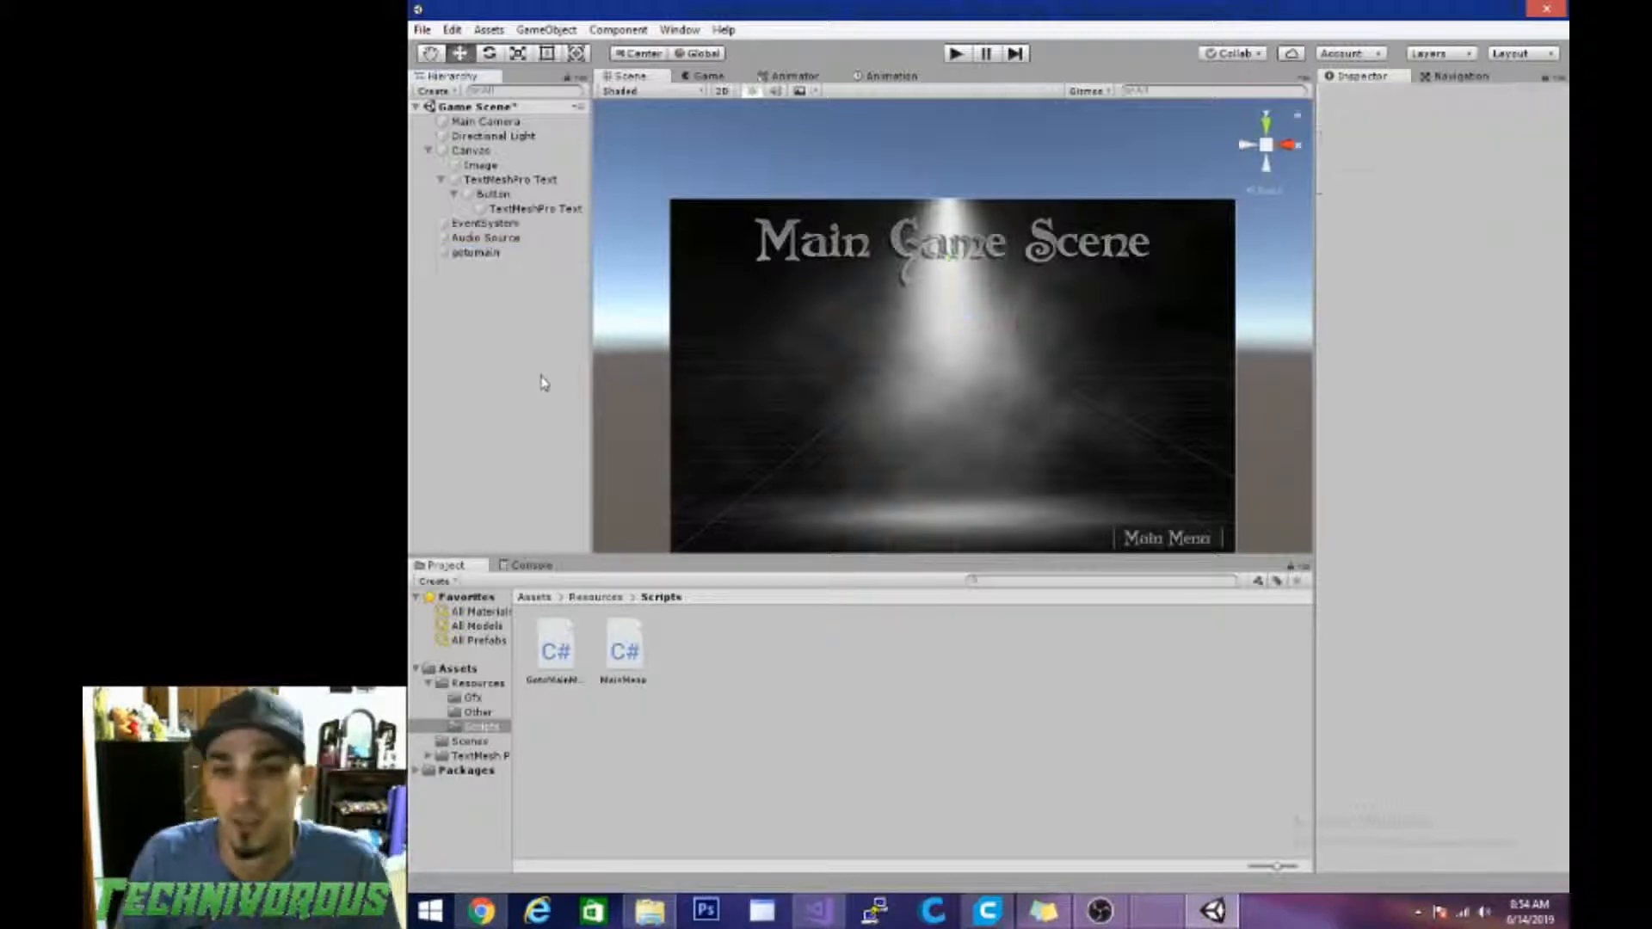
Step: Assign the gotomain object to the existing On Click event of the Main Menu button
click(465, 196)
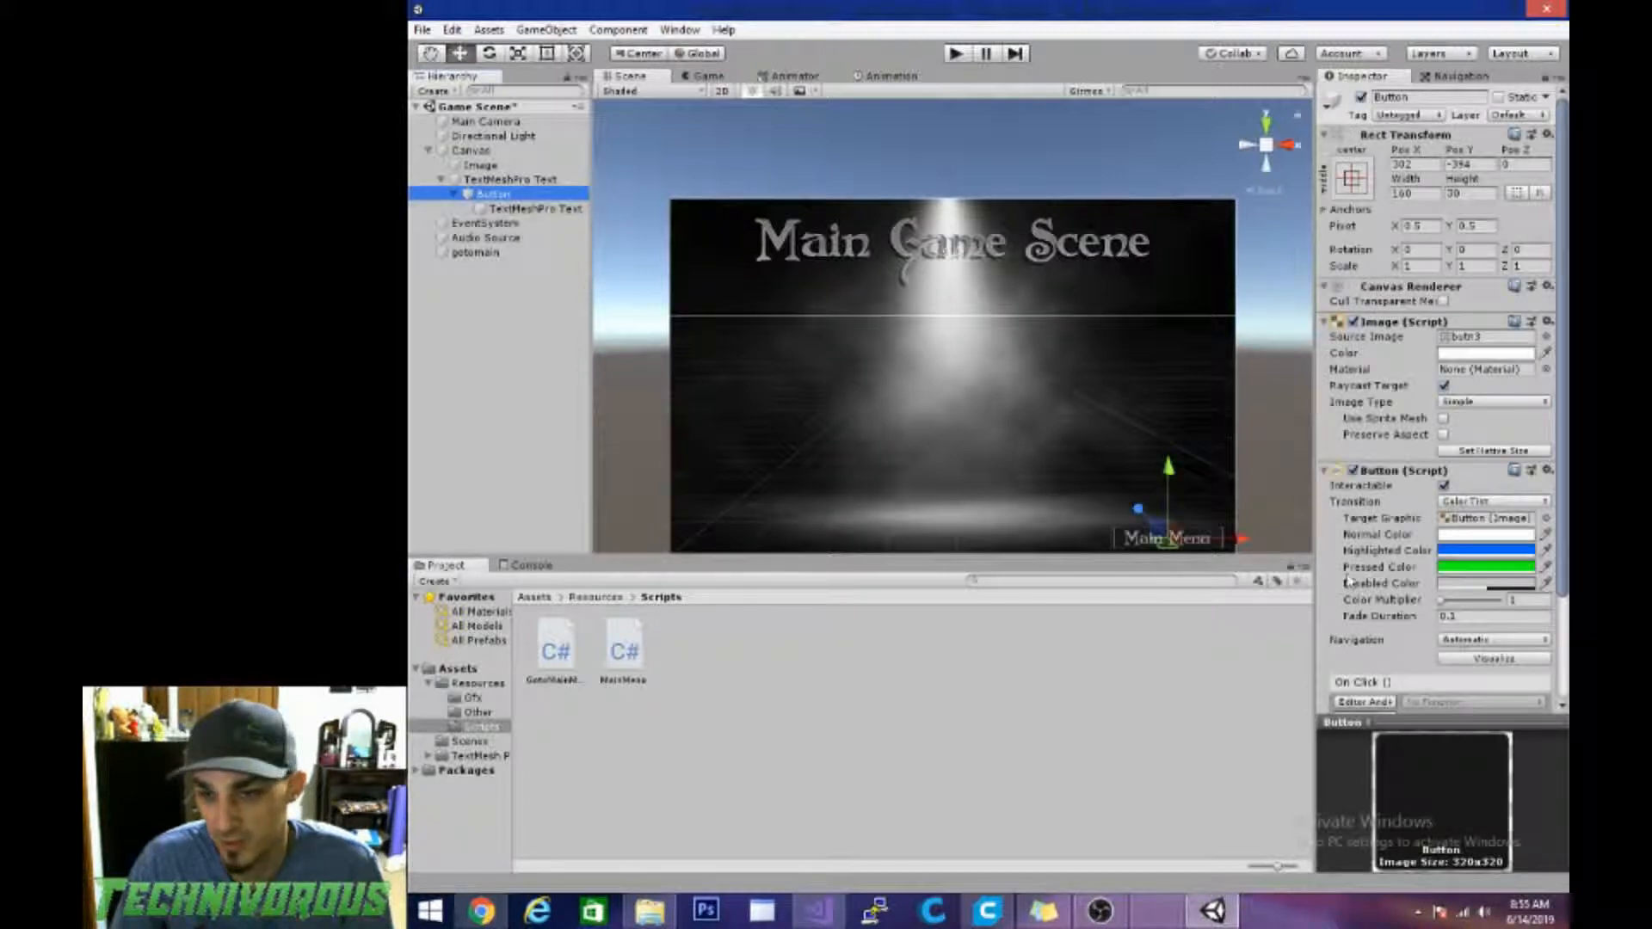
scroll(1329, 604, down, 3)
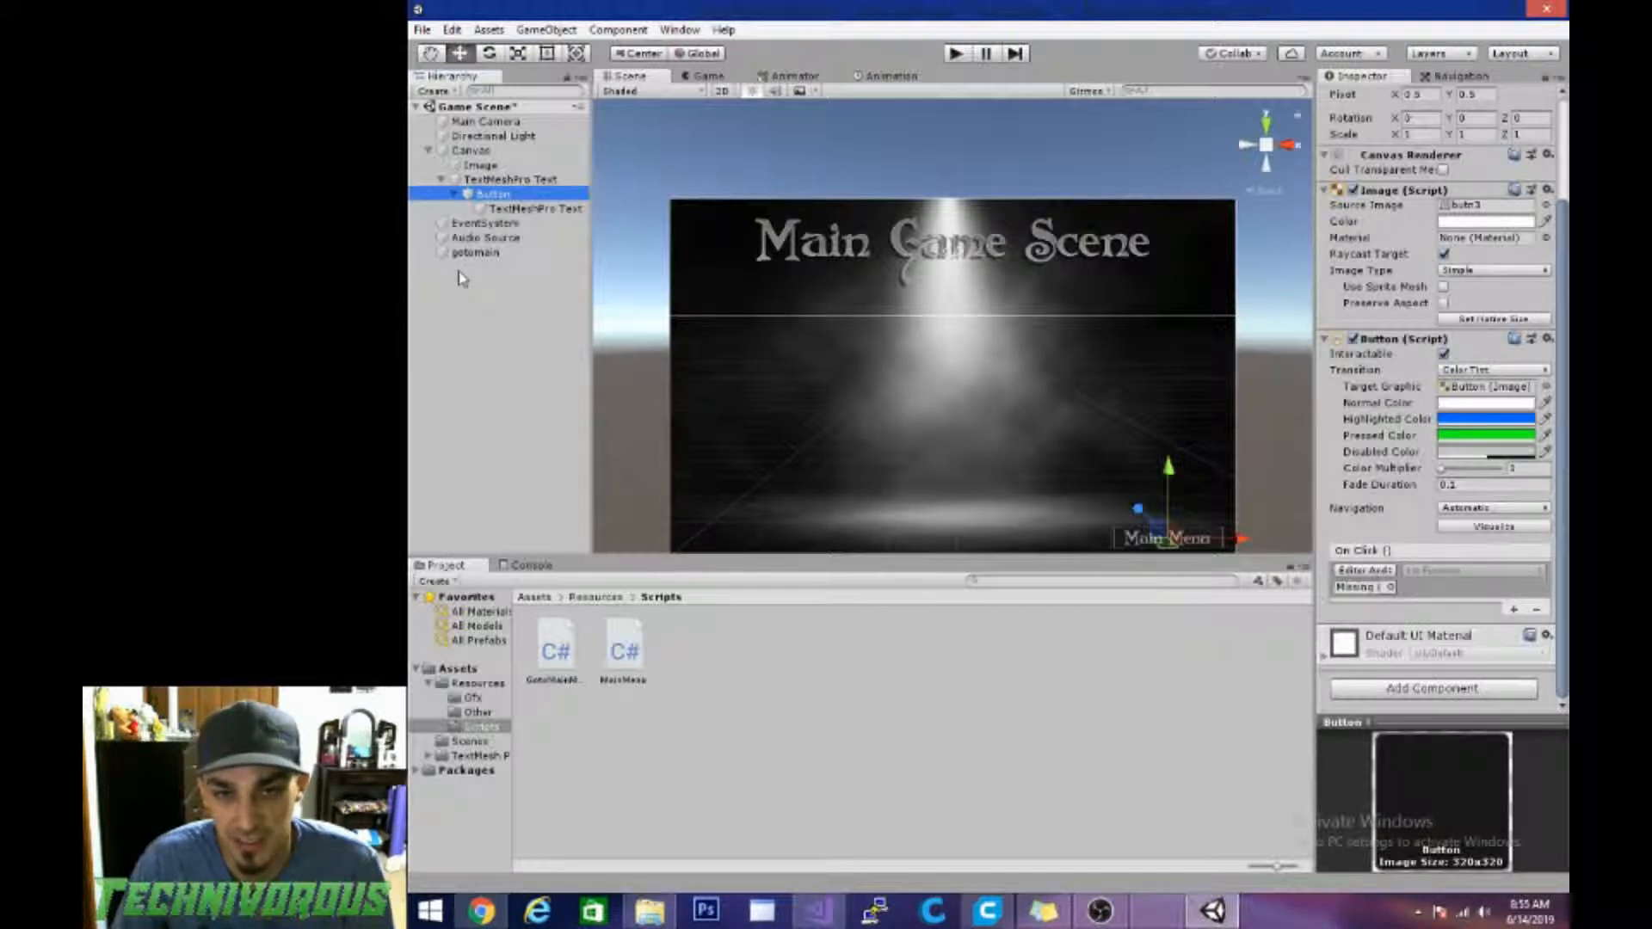
drag(475, 252, 1384, 588)
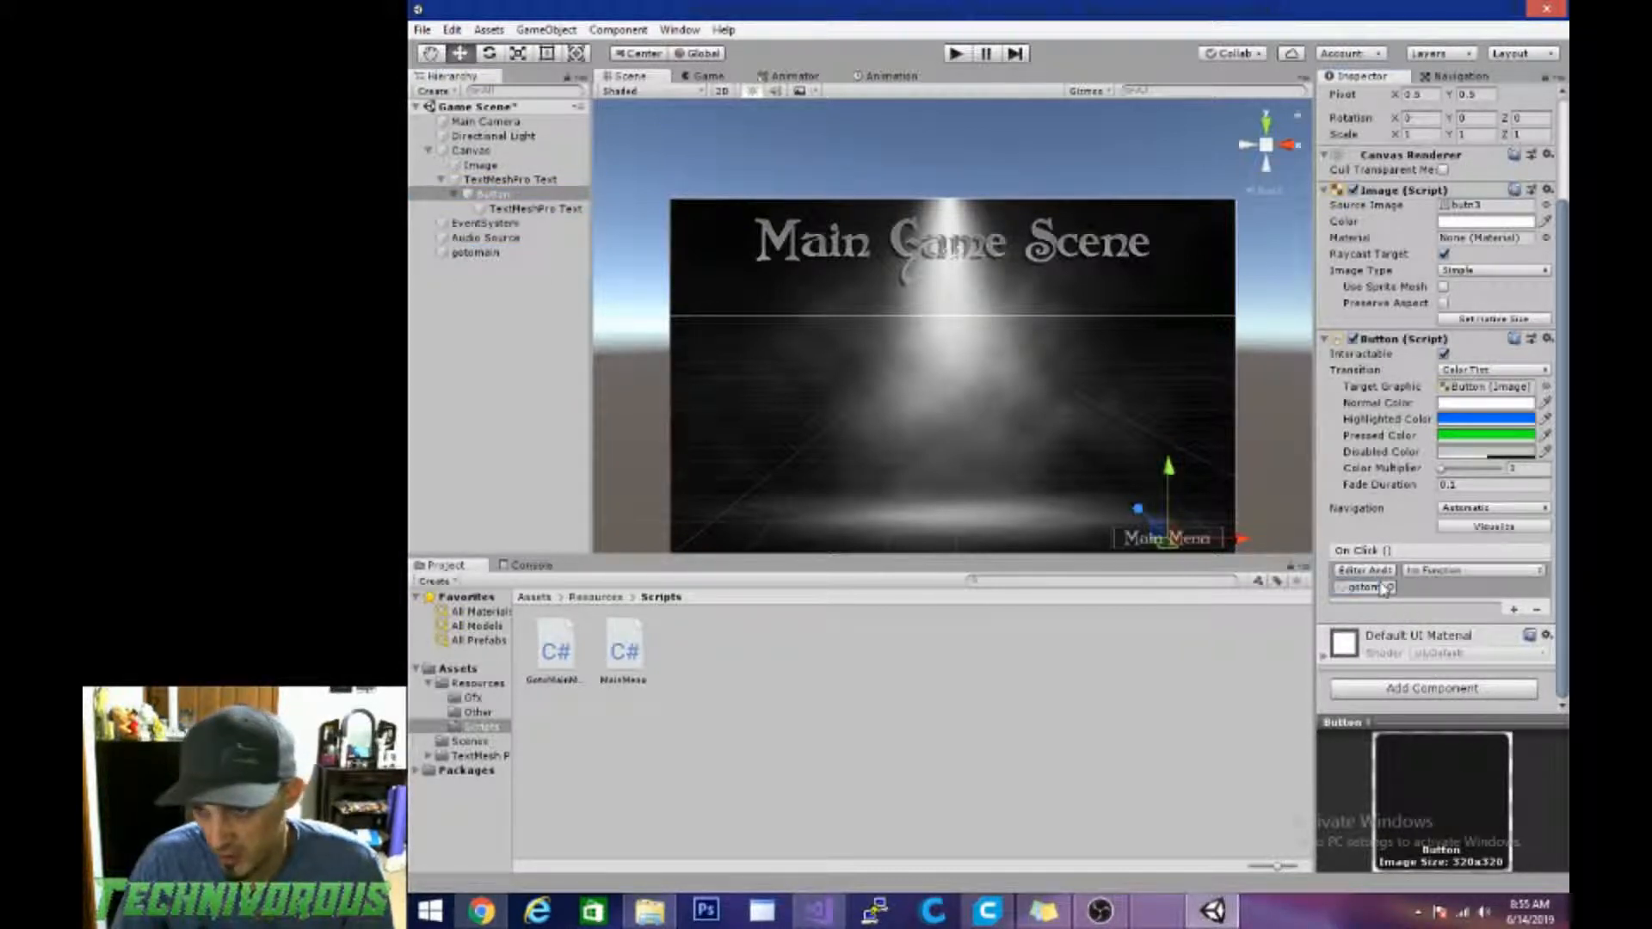
click(1442, 571)
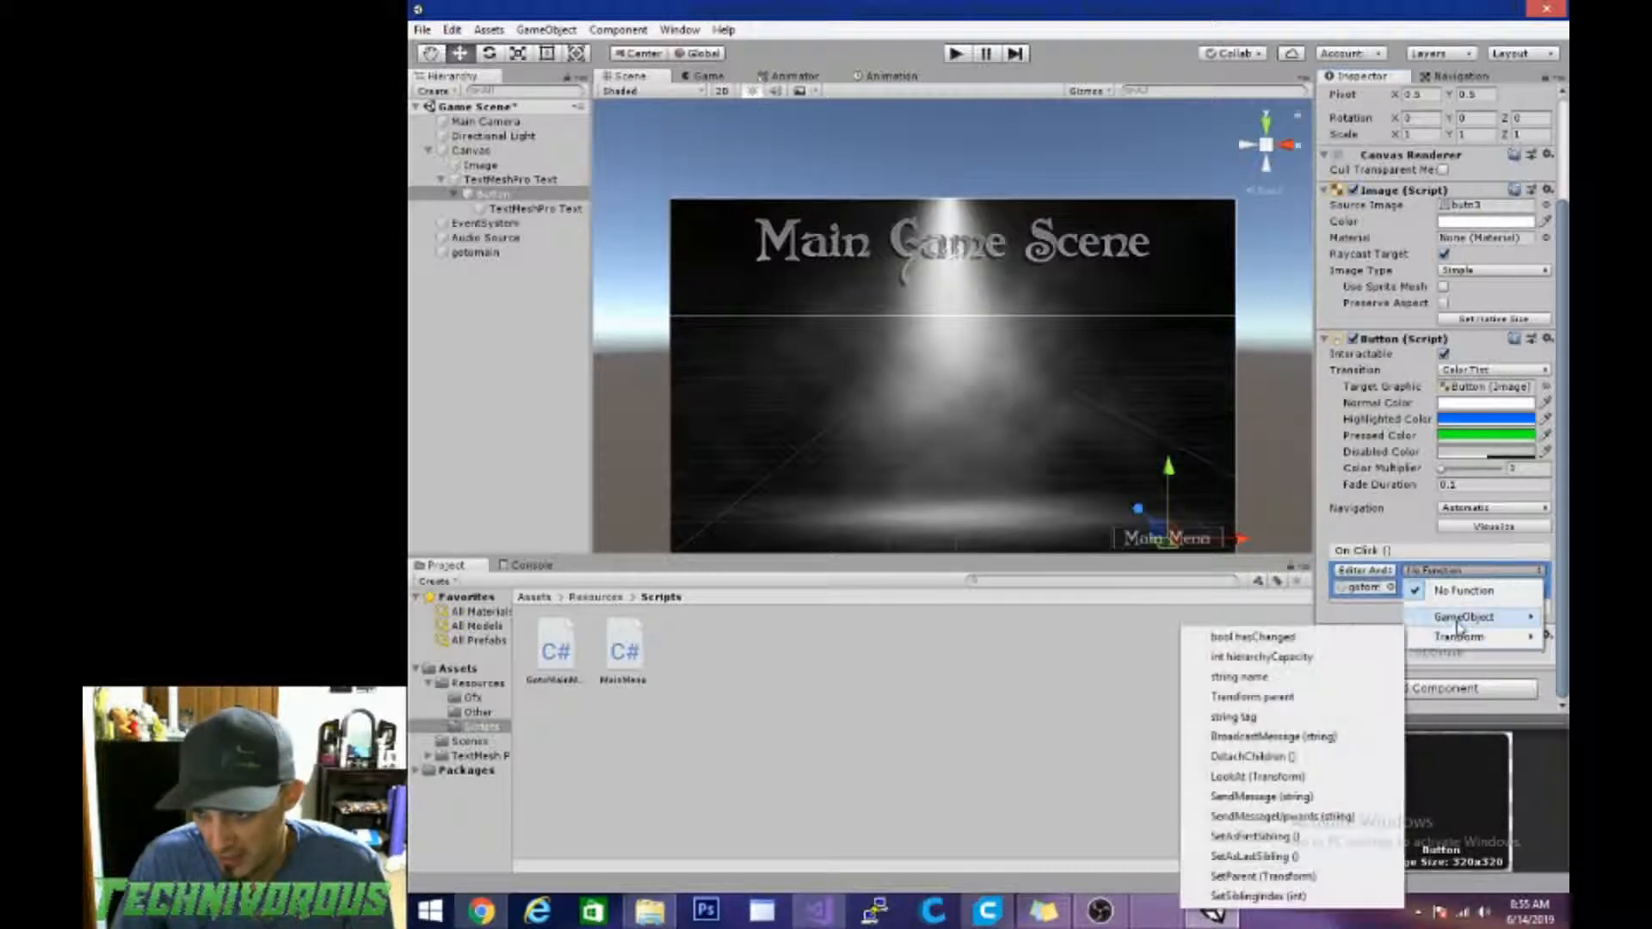
click(1174, 611)
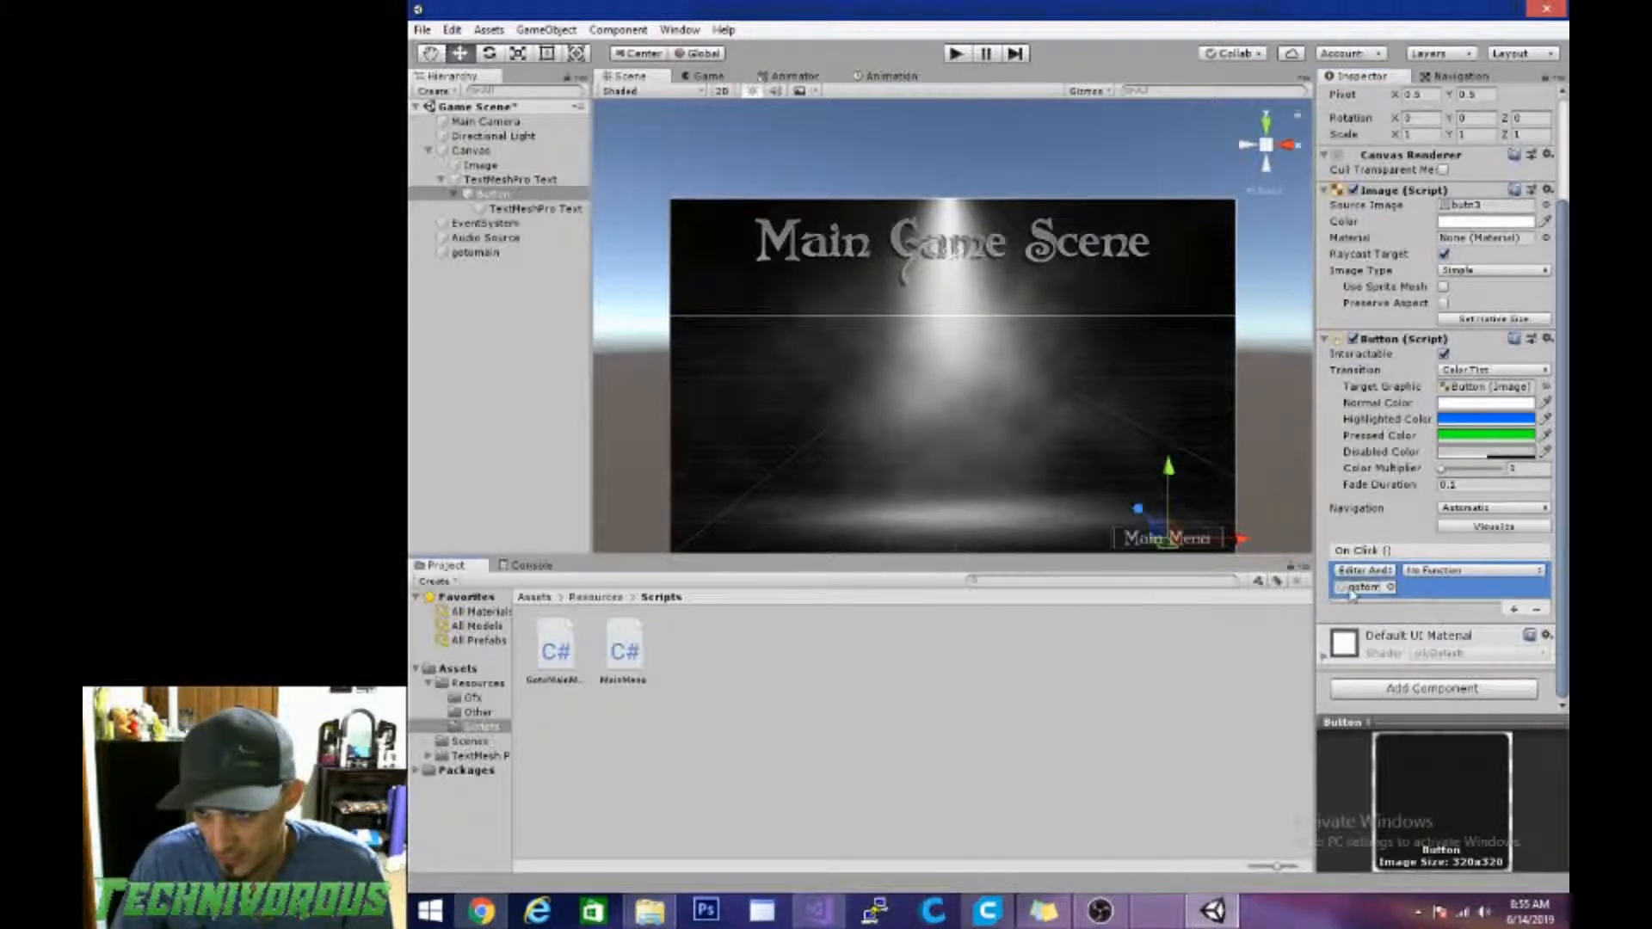
click(1435, 571)
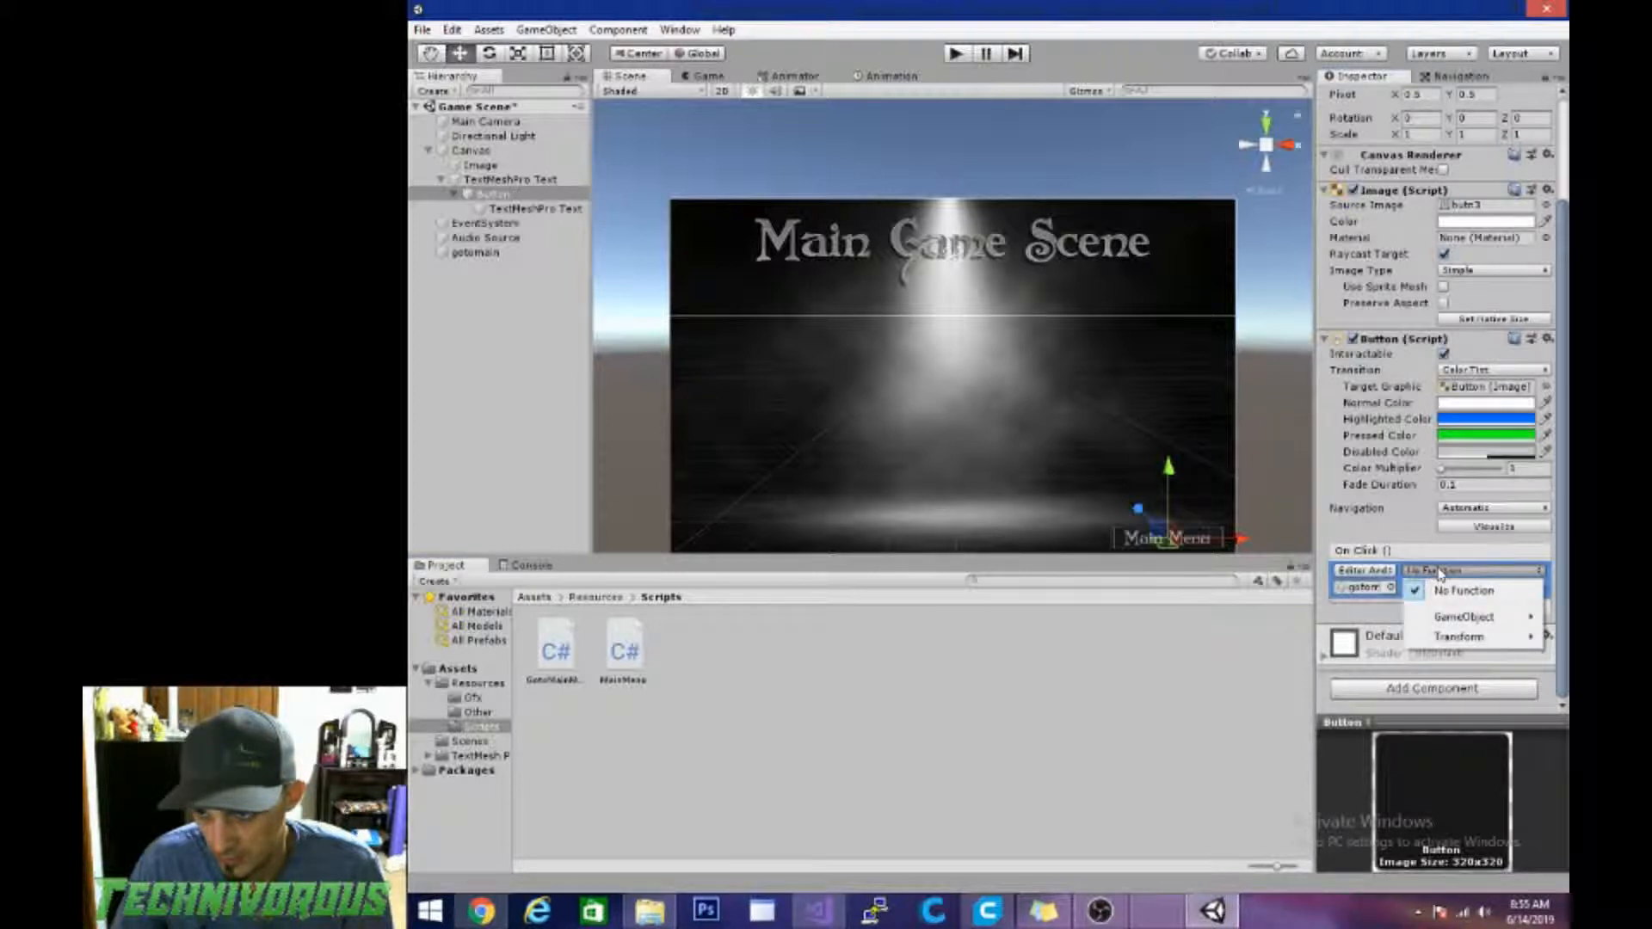
click(1137, 692)
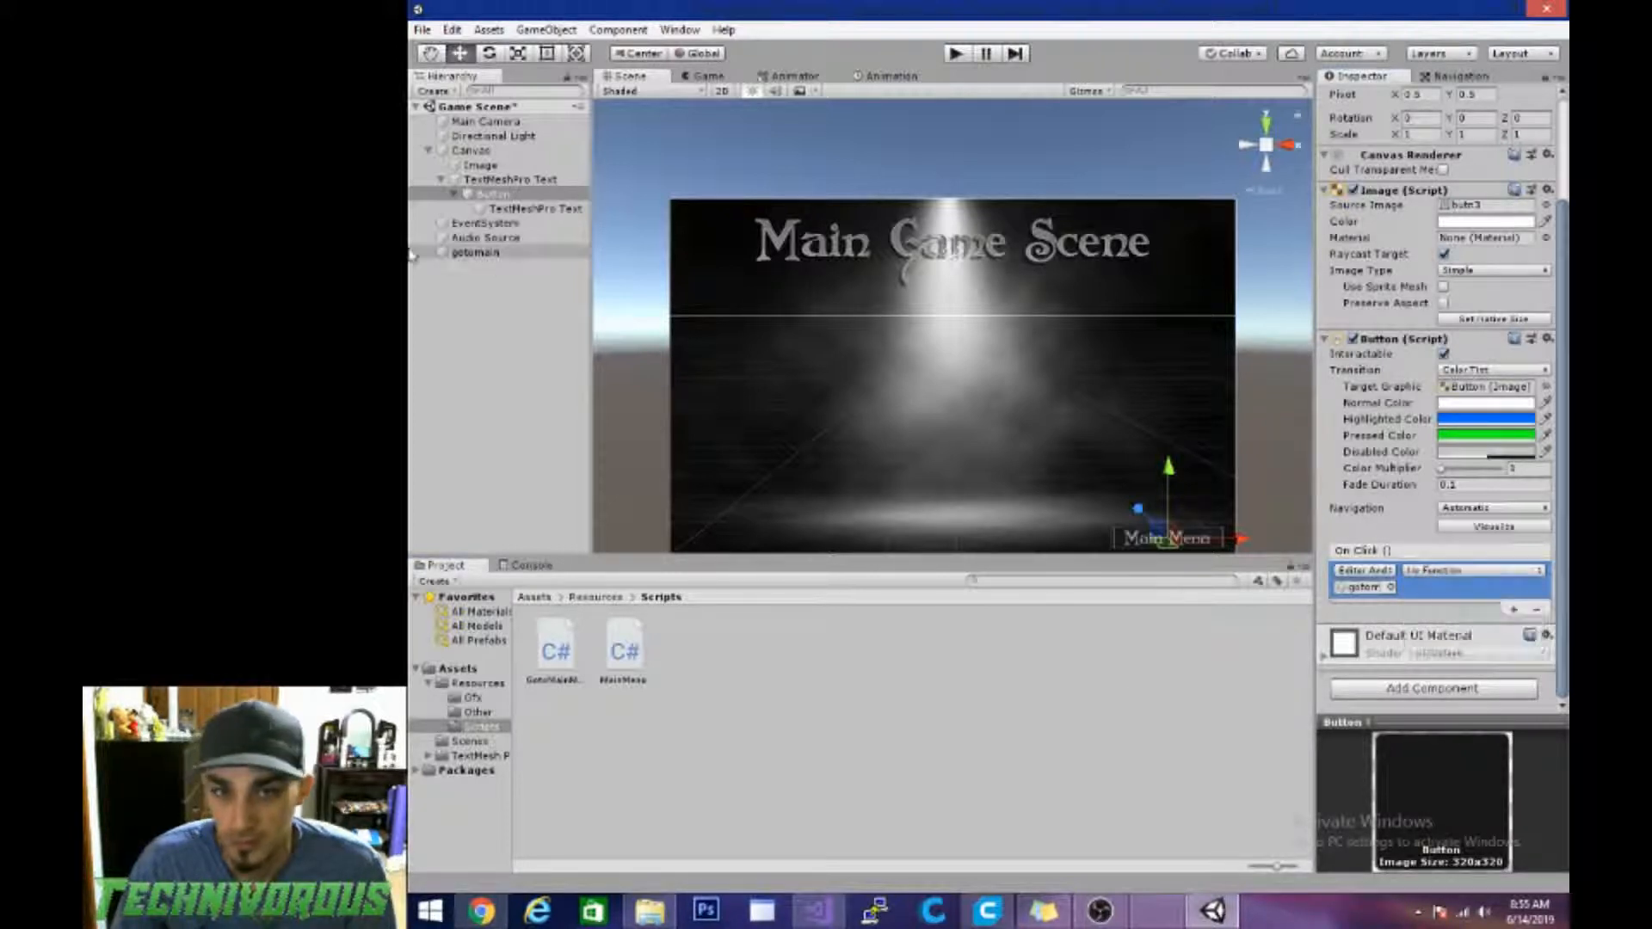
Step: Attach the GotoMainMenu script to gotomain and set the button's On Click function to GotoMainMenu.GoToMainMenu
drag(555, 655, 472, 256)
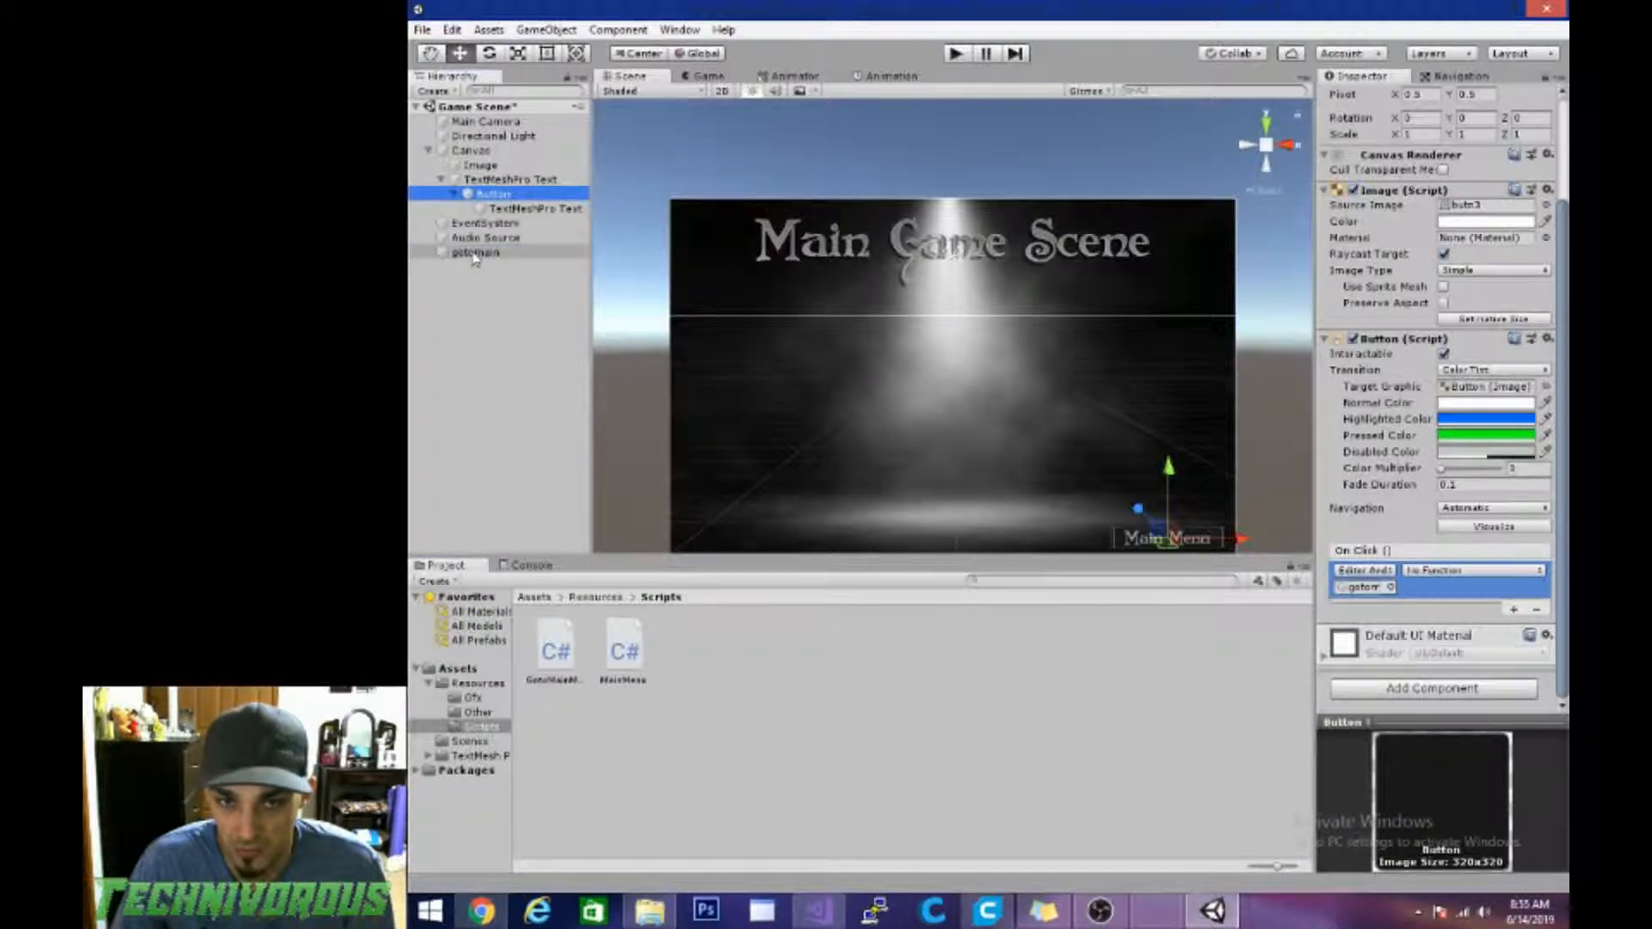
click(1471, 571)
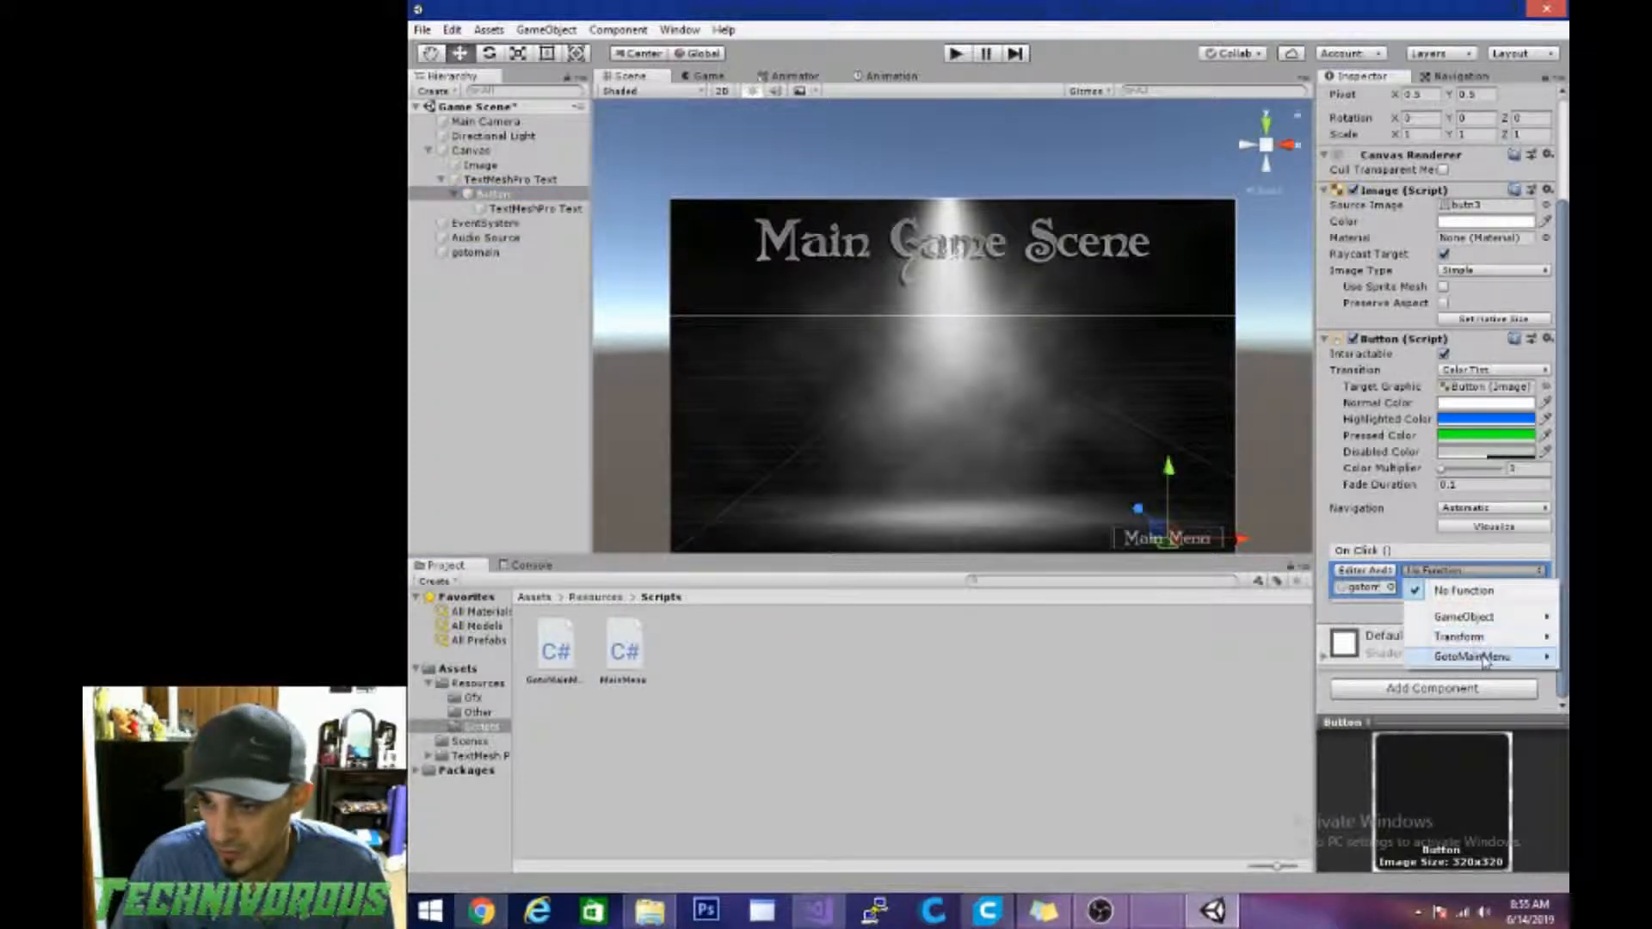
mouse_move(1473, 656)
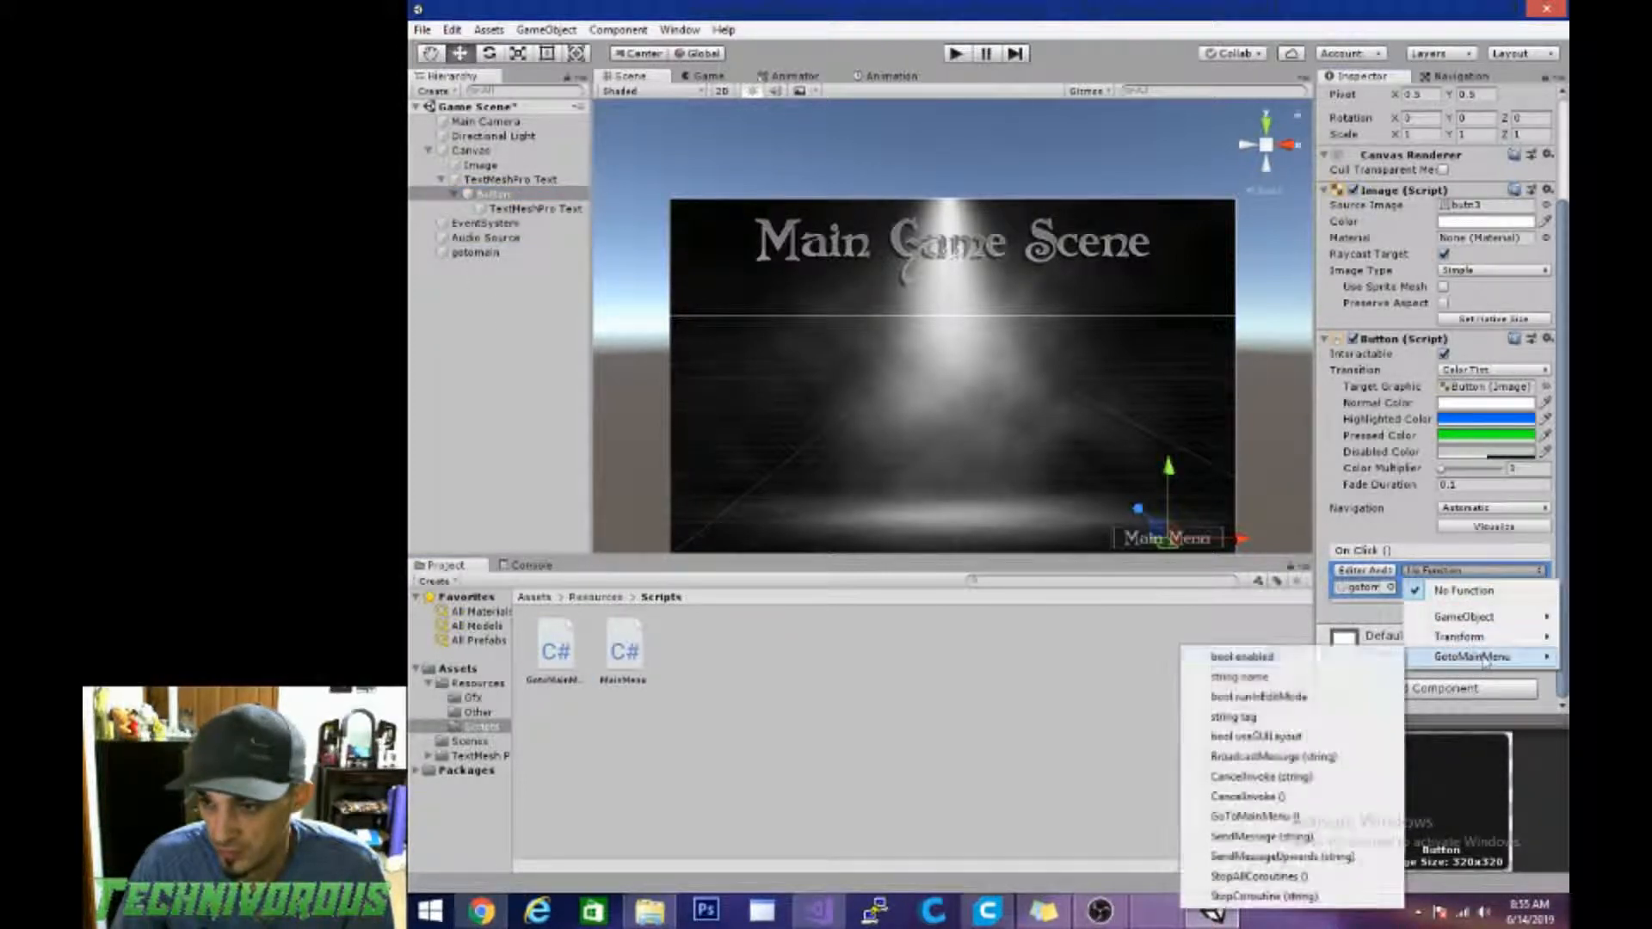
click(1289, 817)
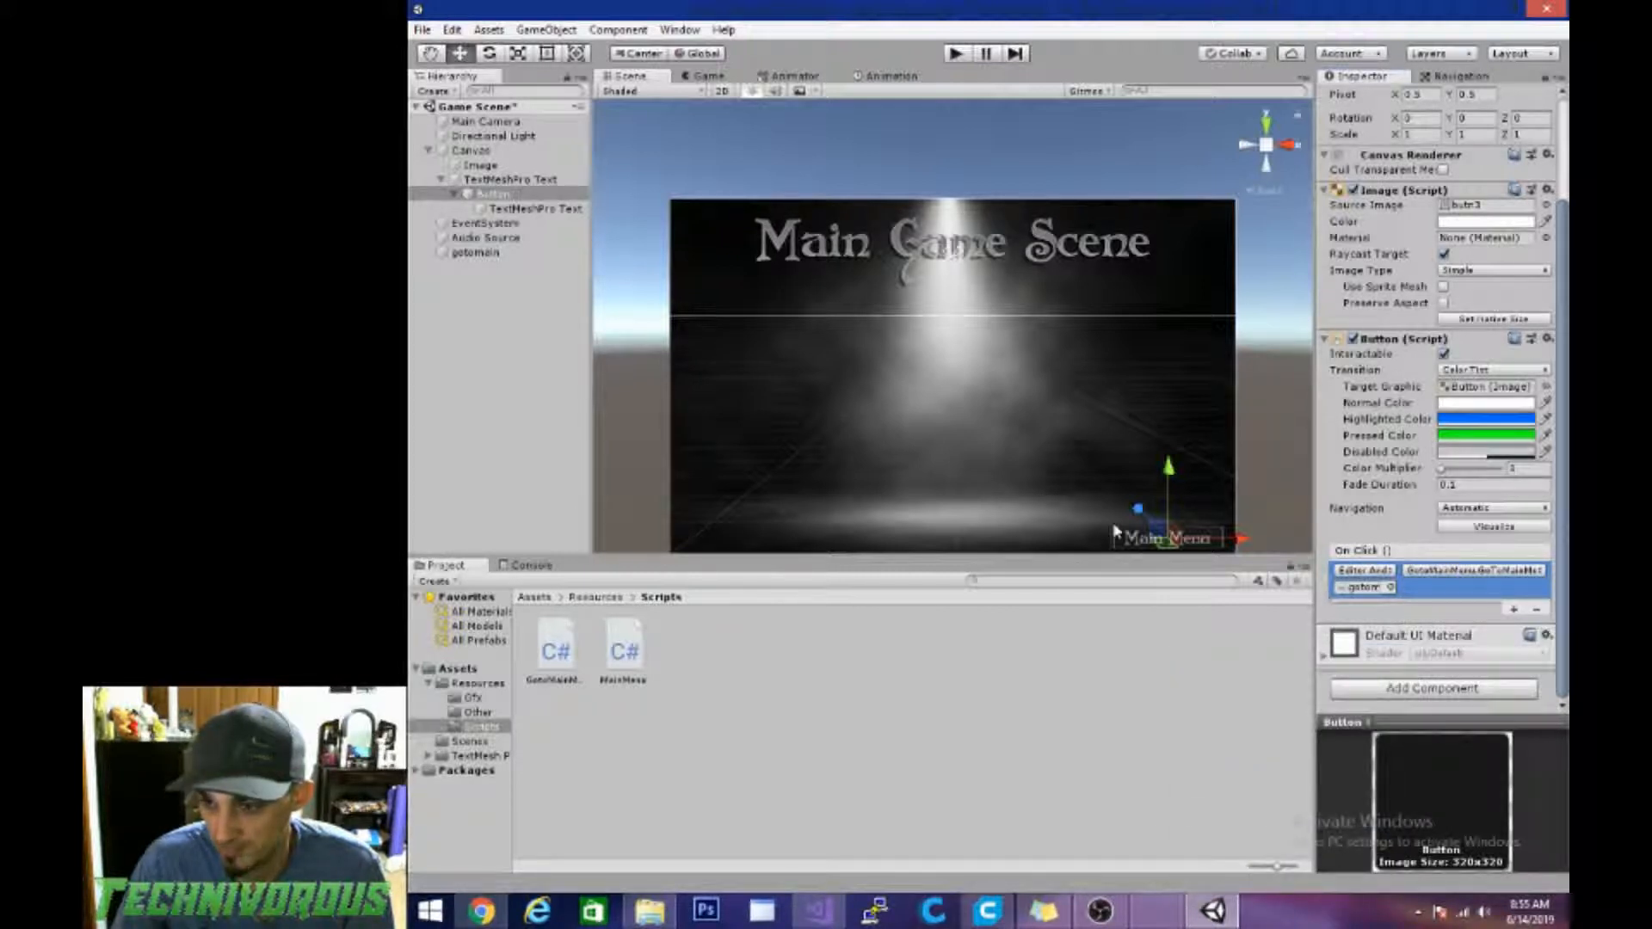
Step: Save the Game Scene and add it to the scenes in the build settings
click(423, 31)
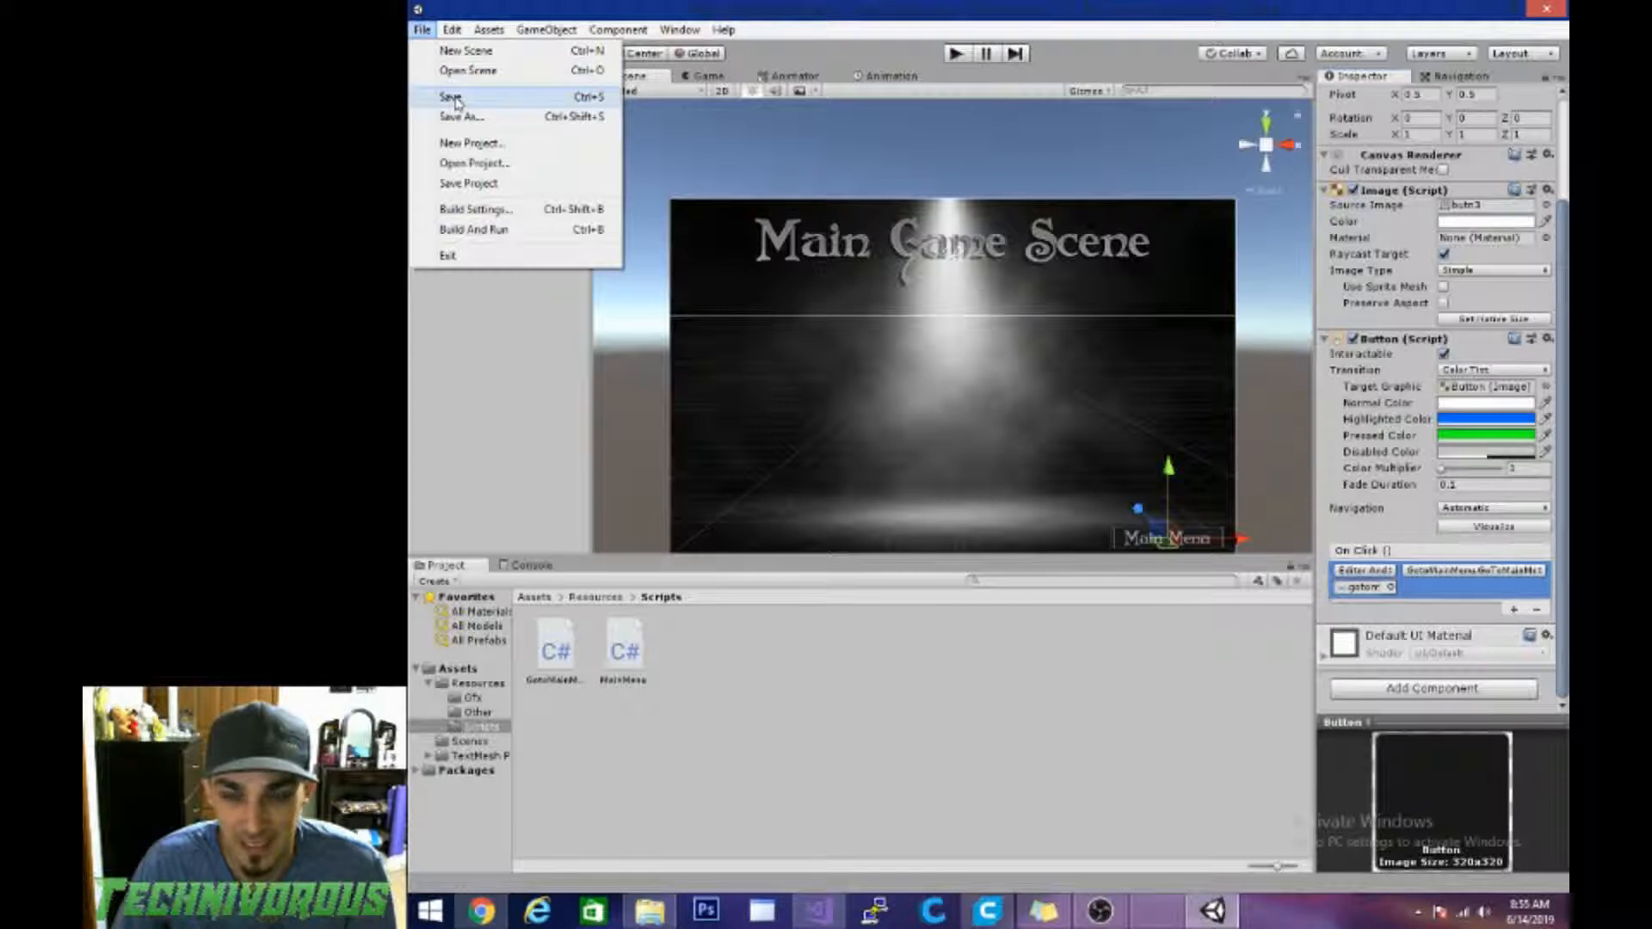
click(453, 98)
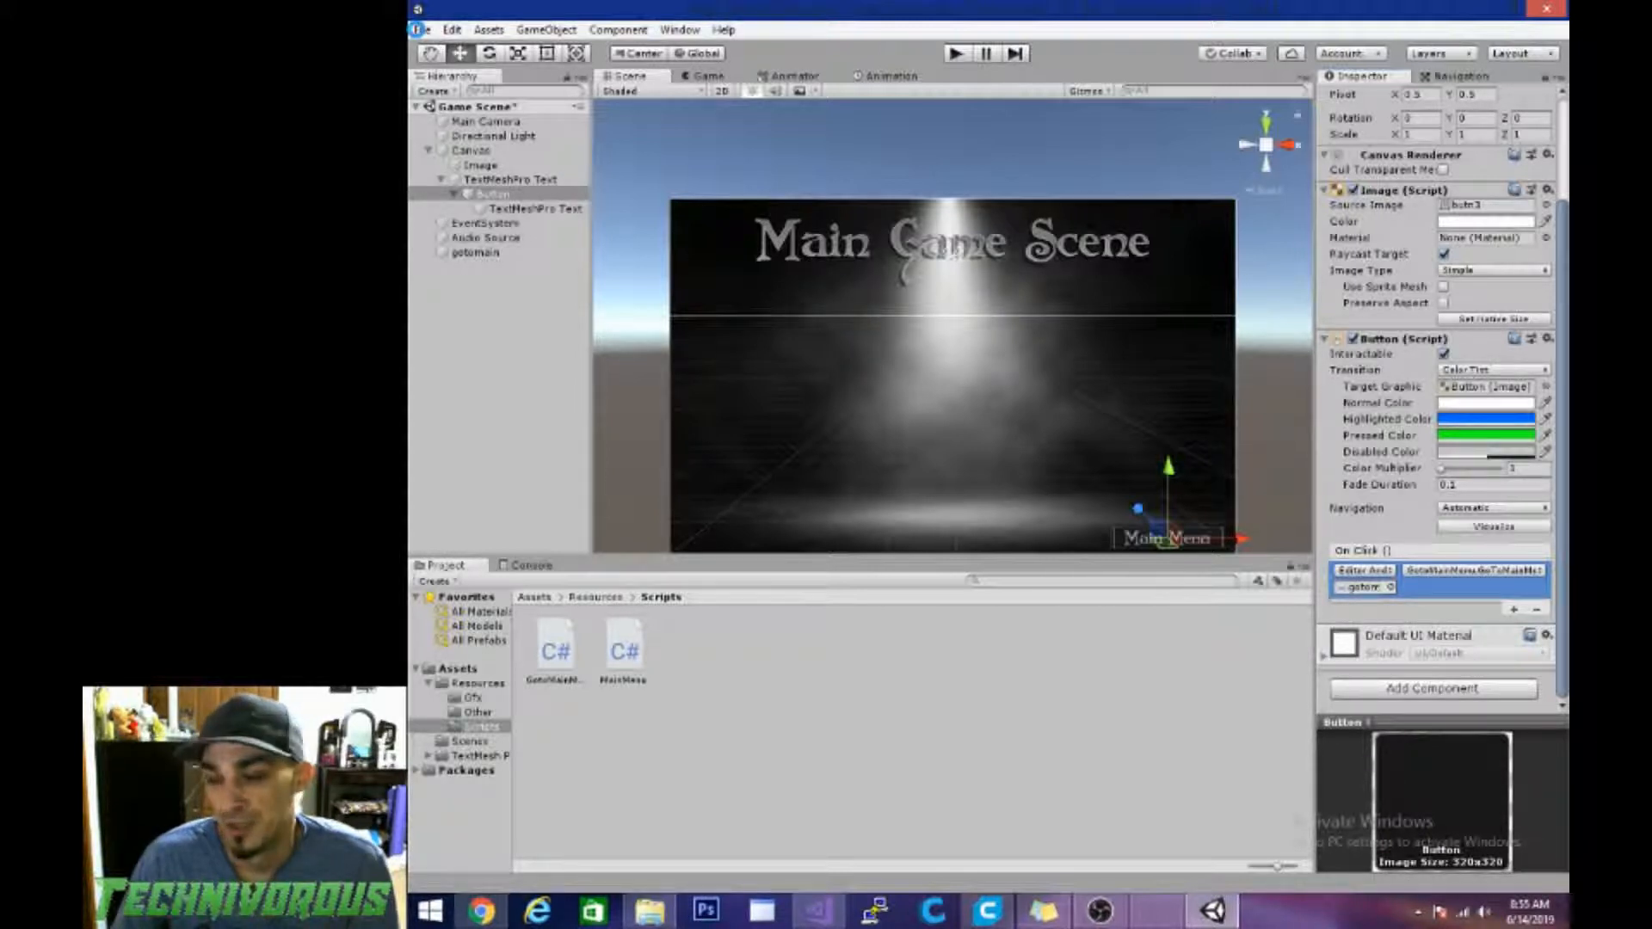
click(419, 30)
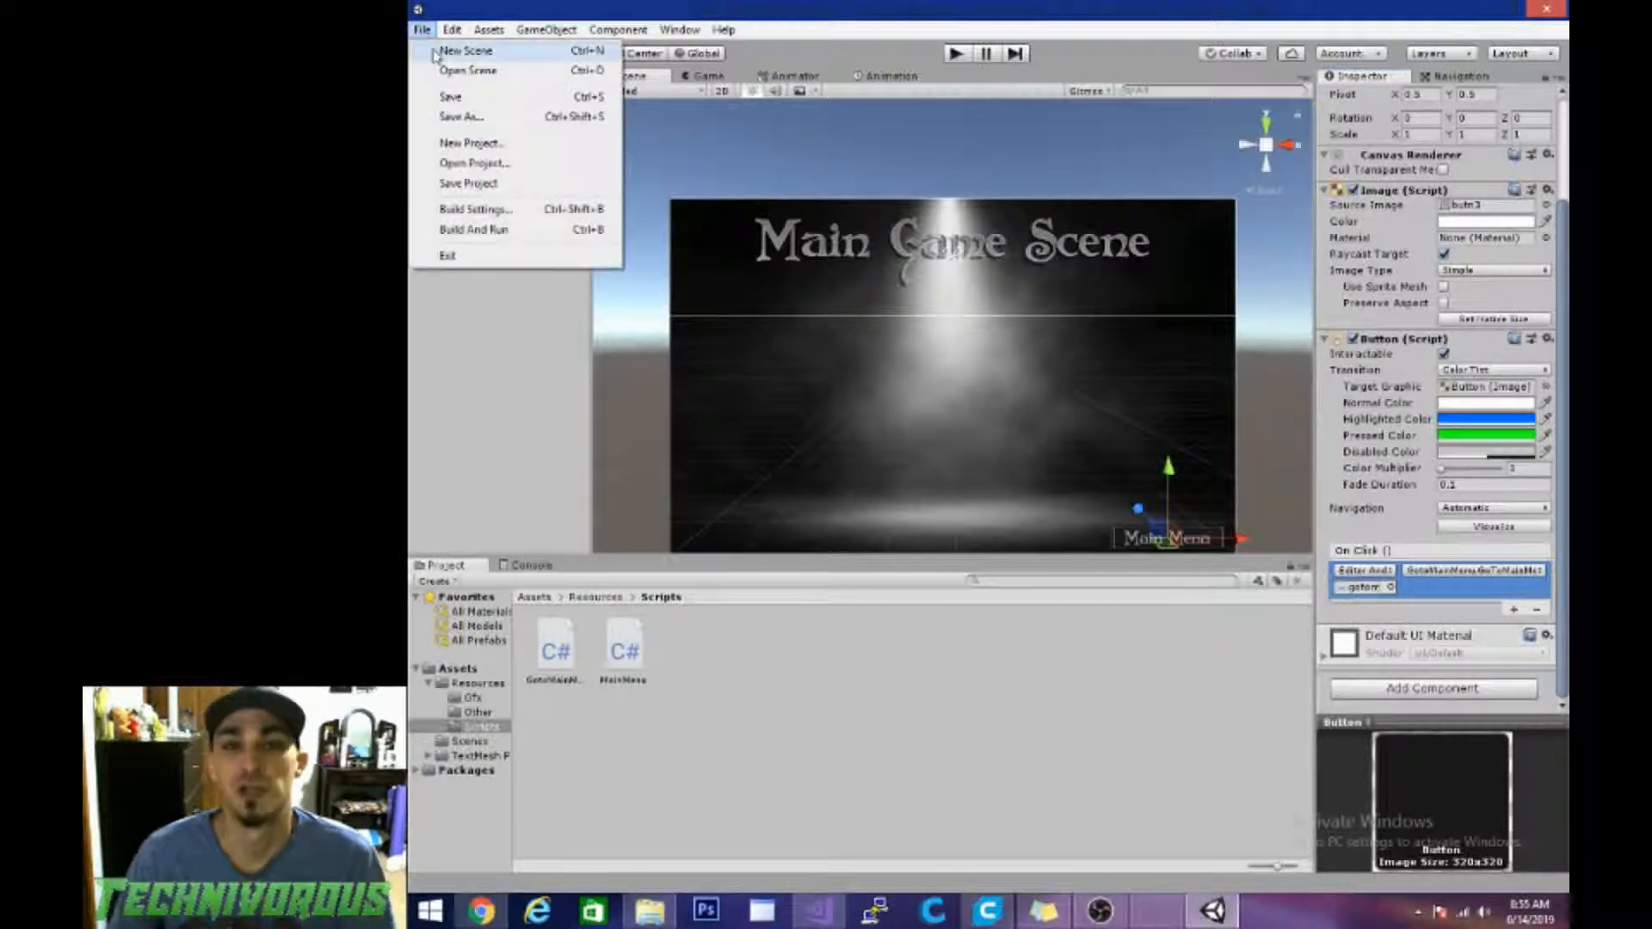
click(456, 209)
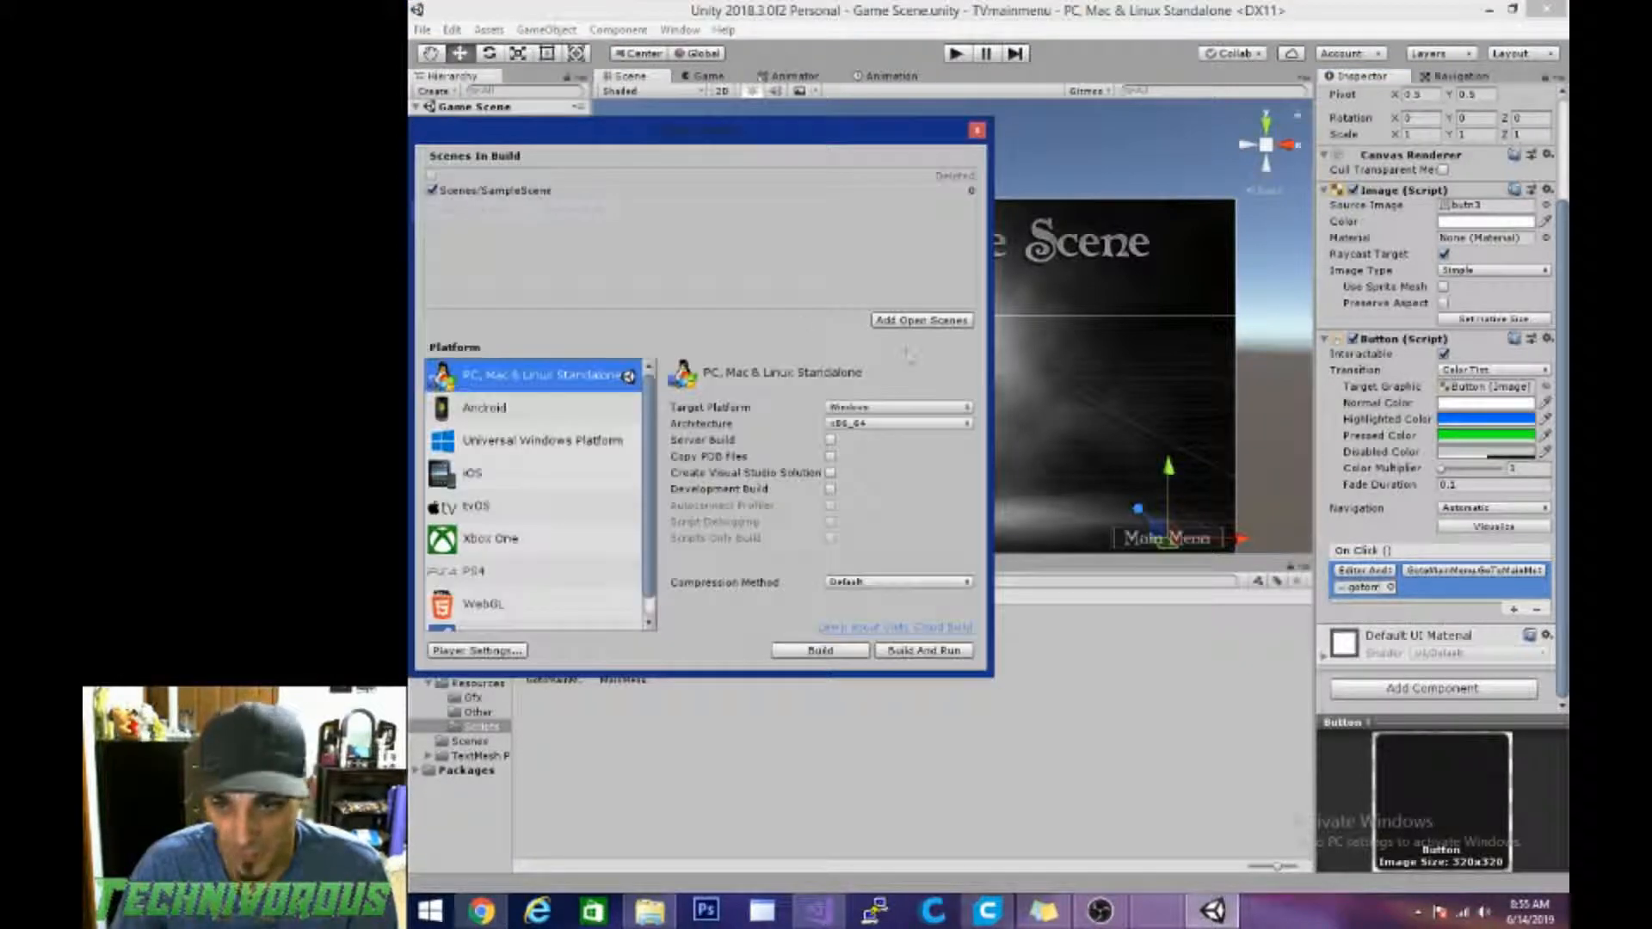
click(921, 320)
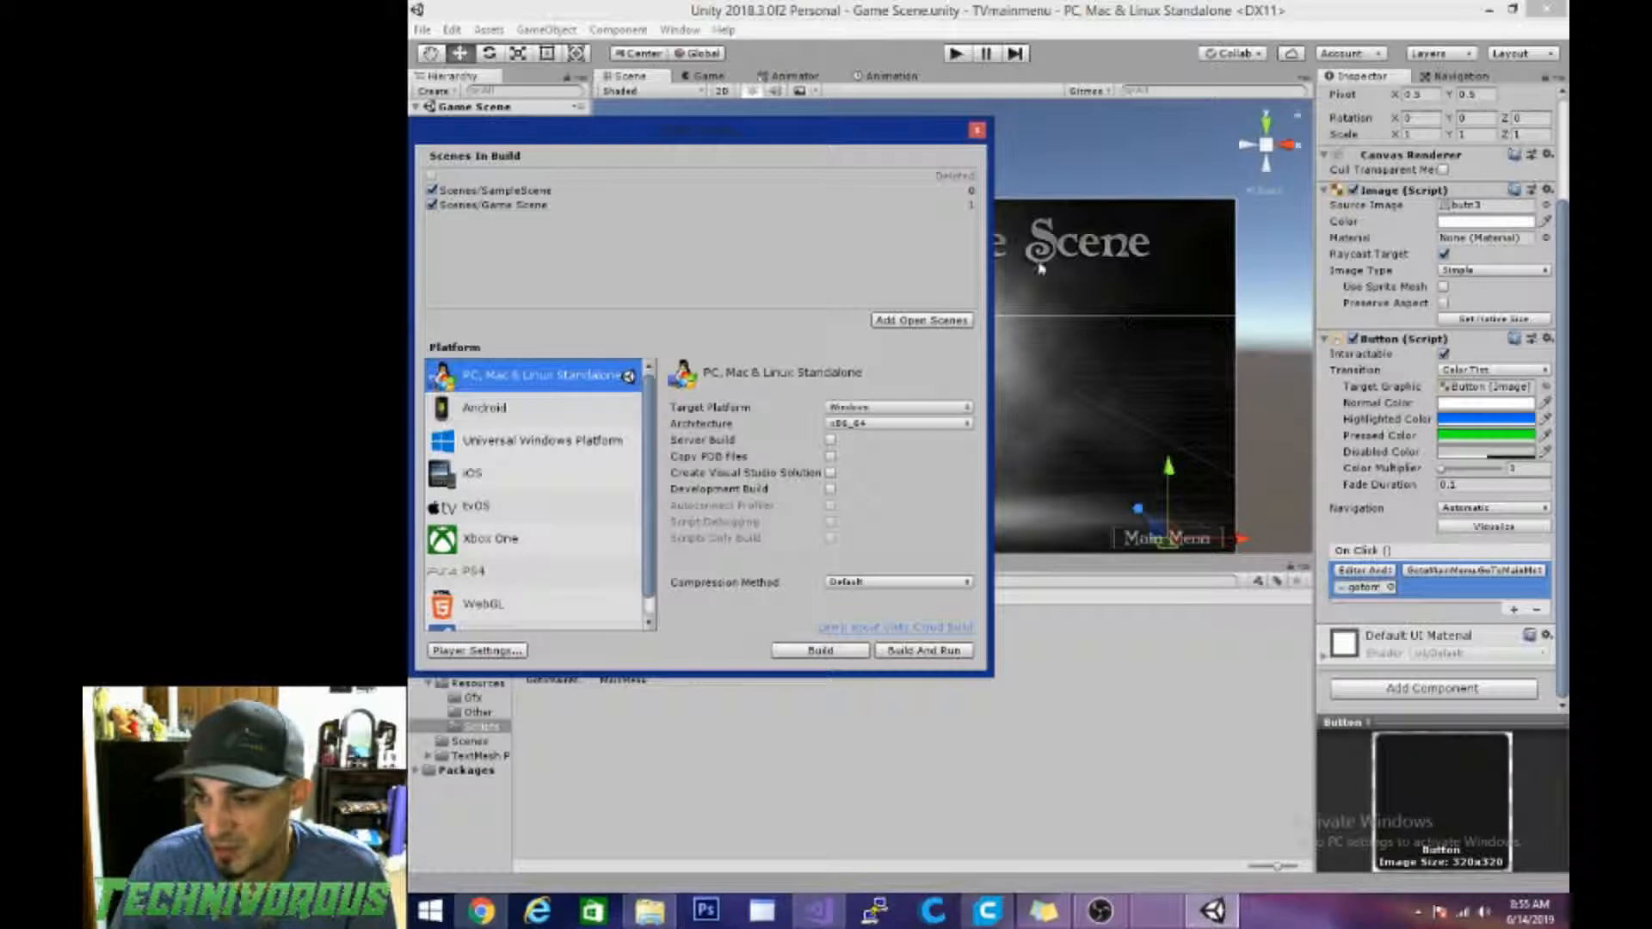
click(979, 132)
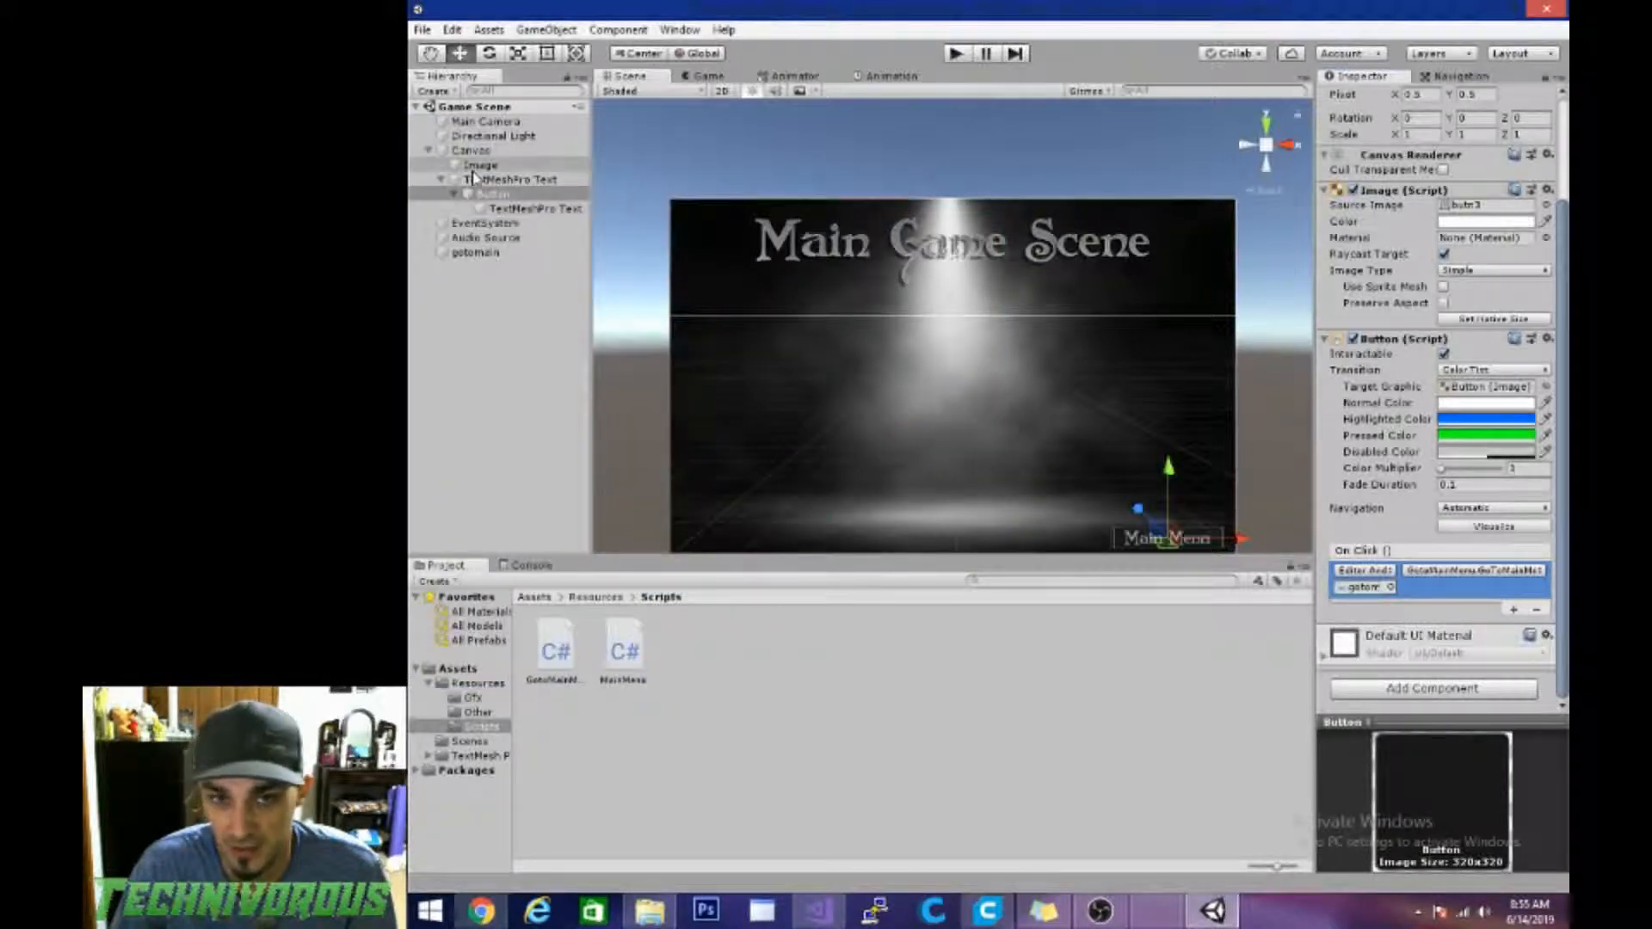
Step: Change the text of the scene's TextMeshPro title to "Options Scene"
click(492, 194)
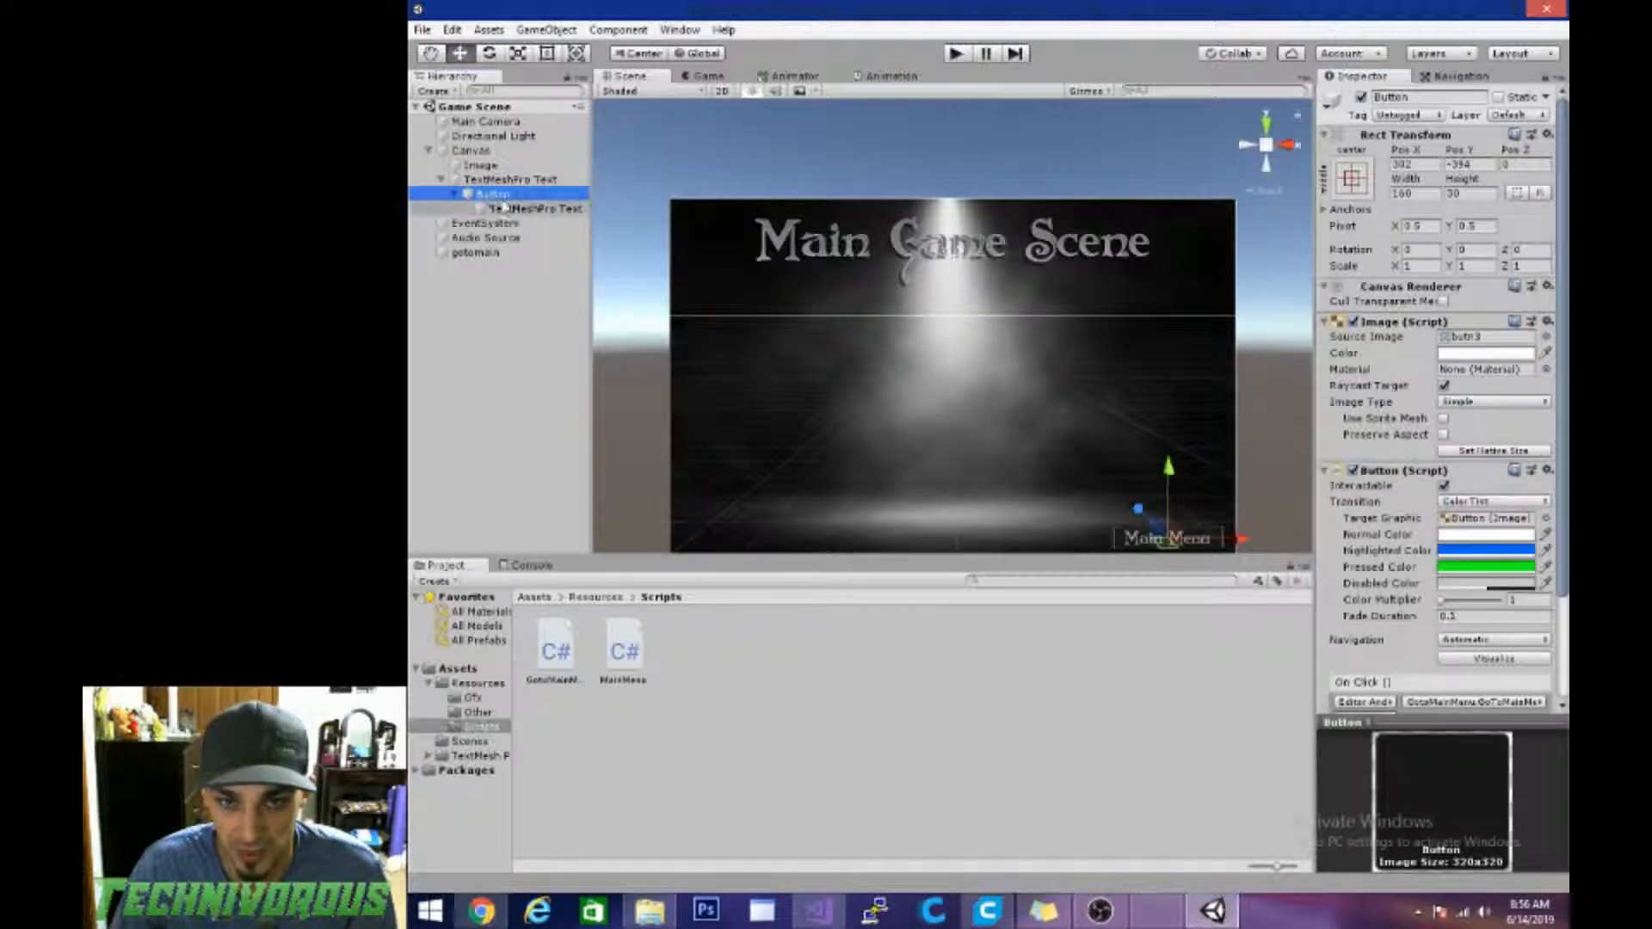
click(473, 179)
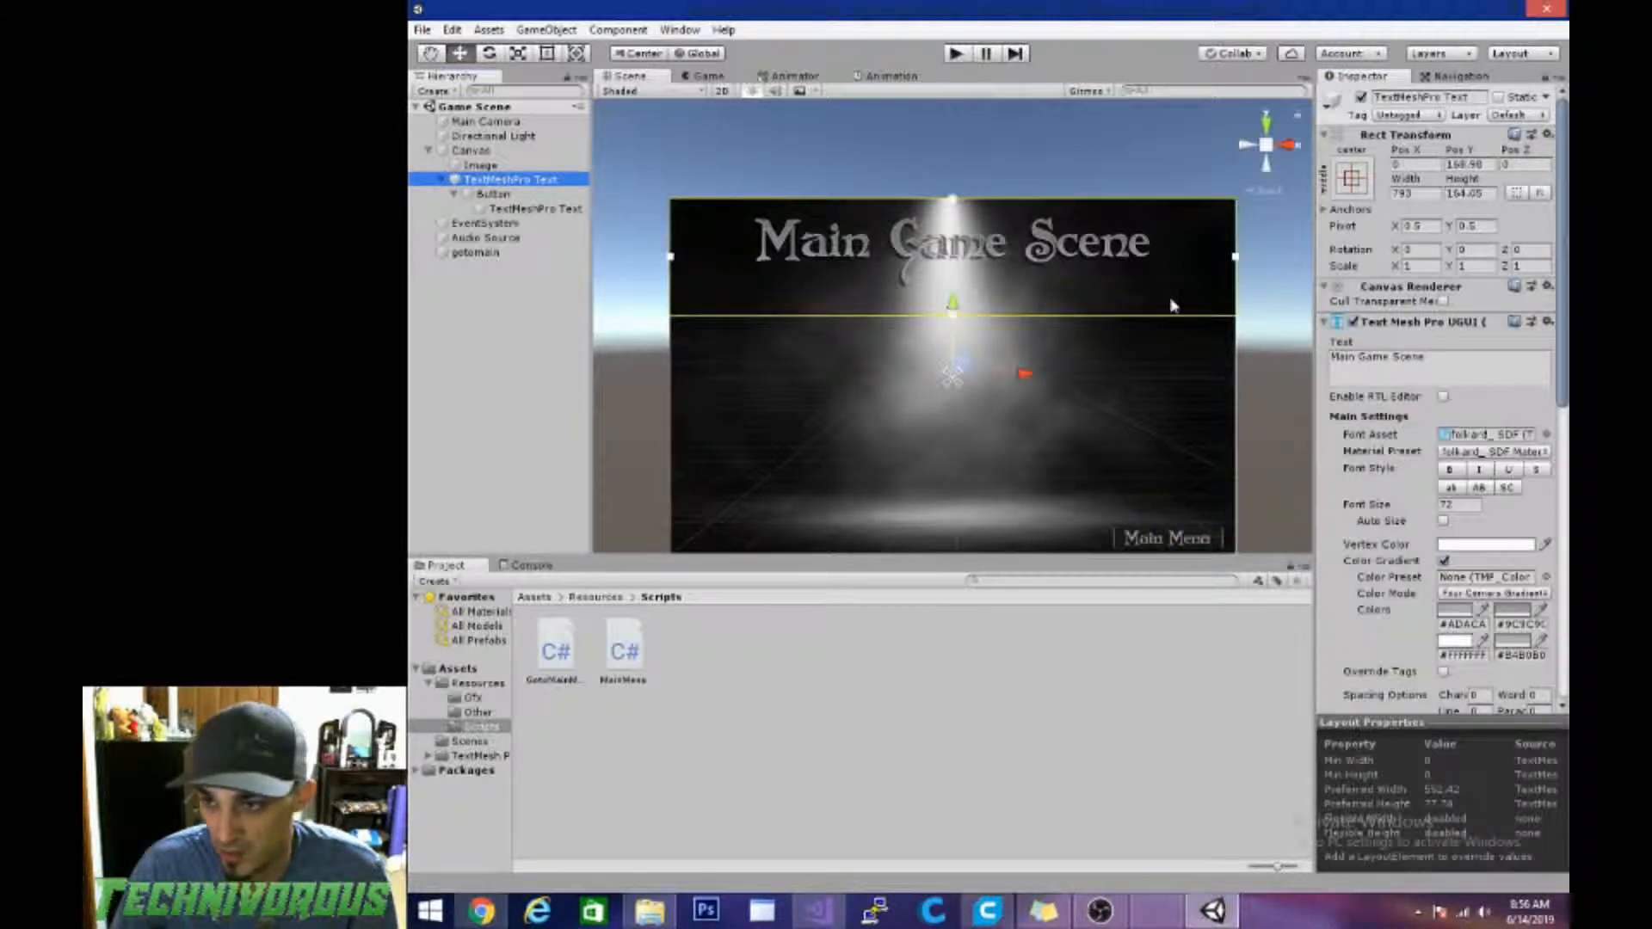
click(1360, 356)
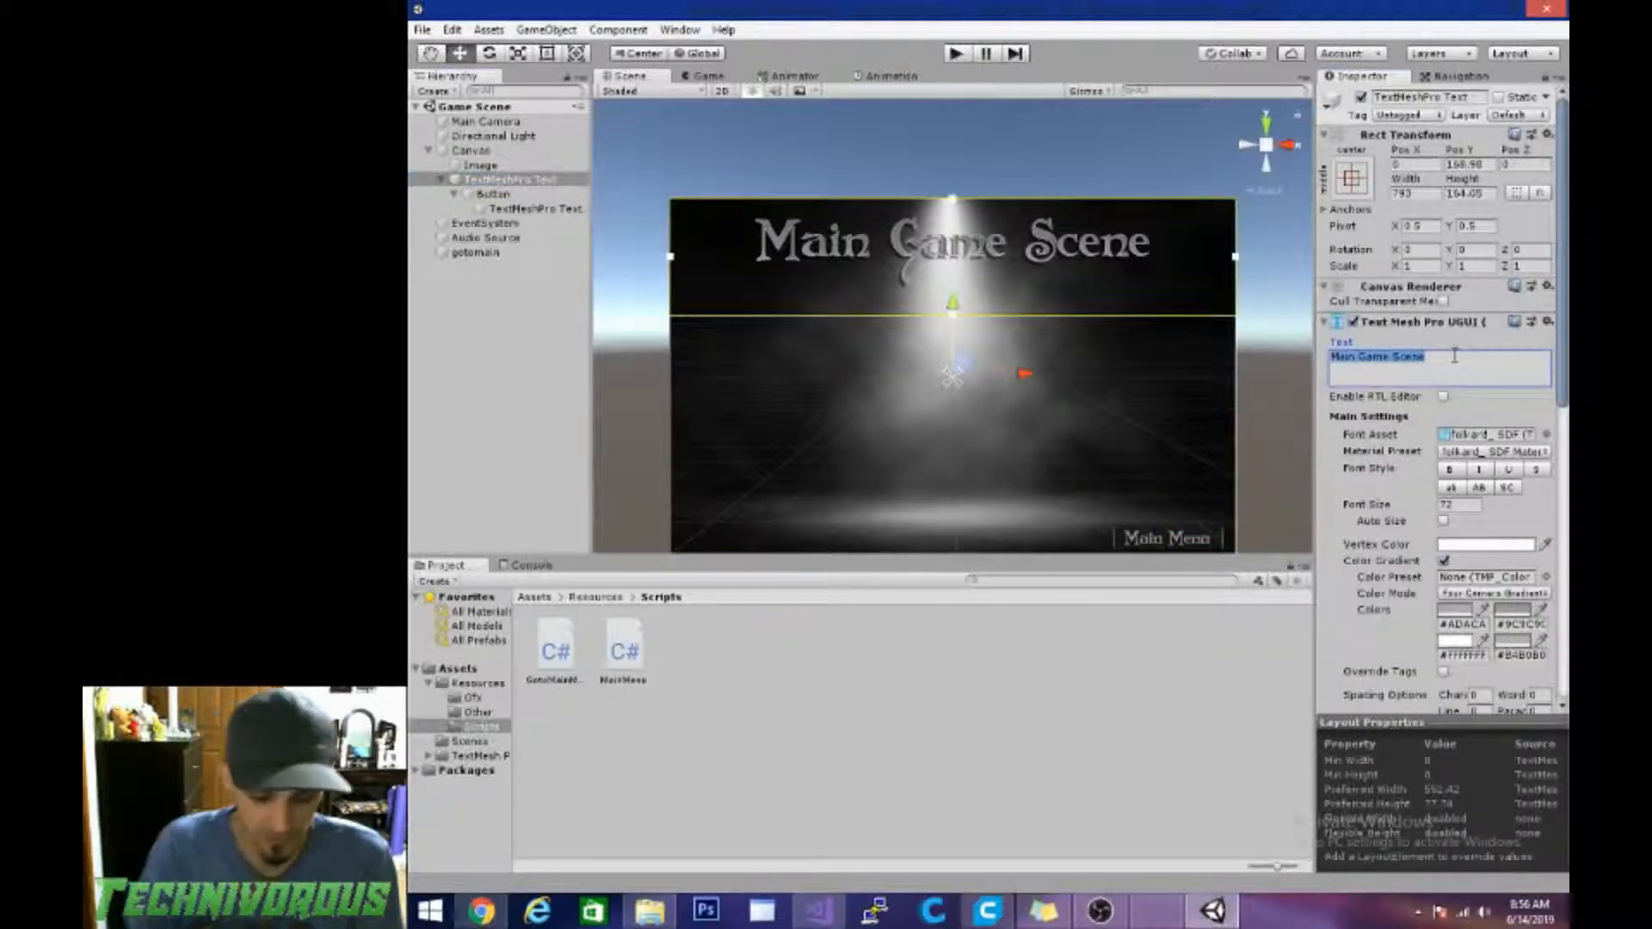
text(Option)
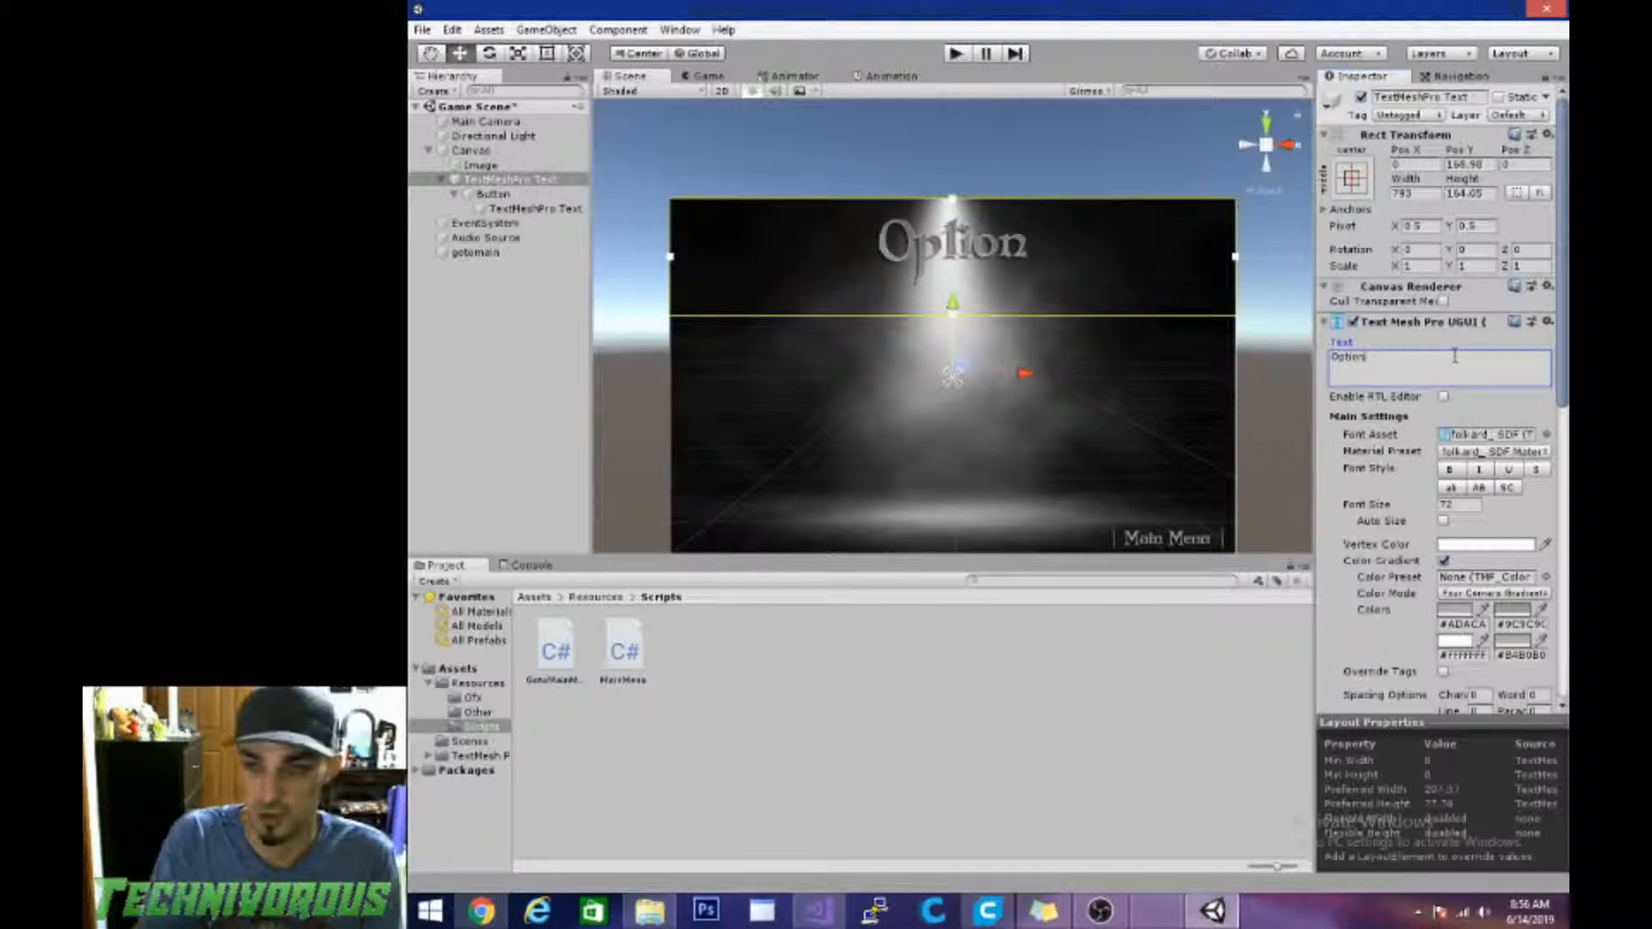
text(a)
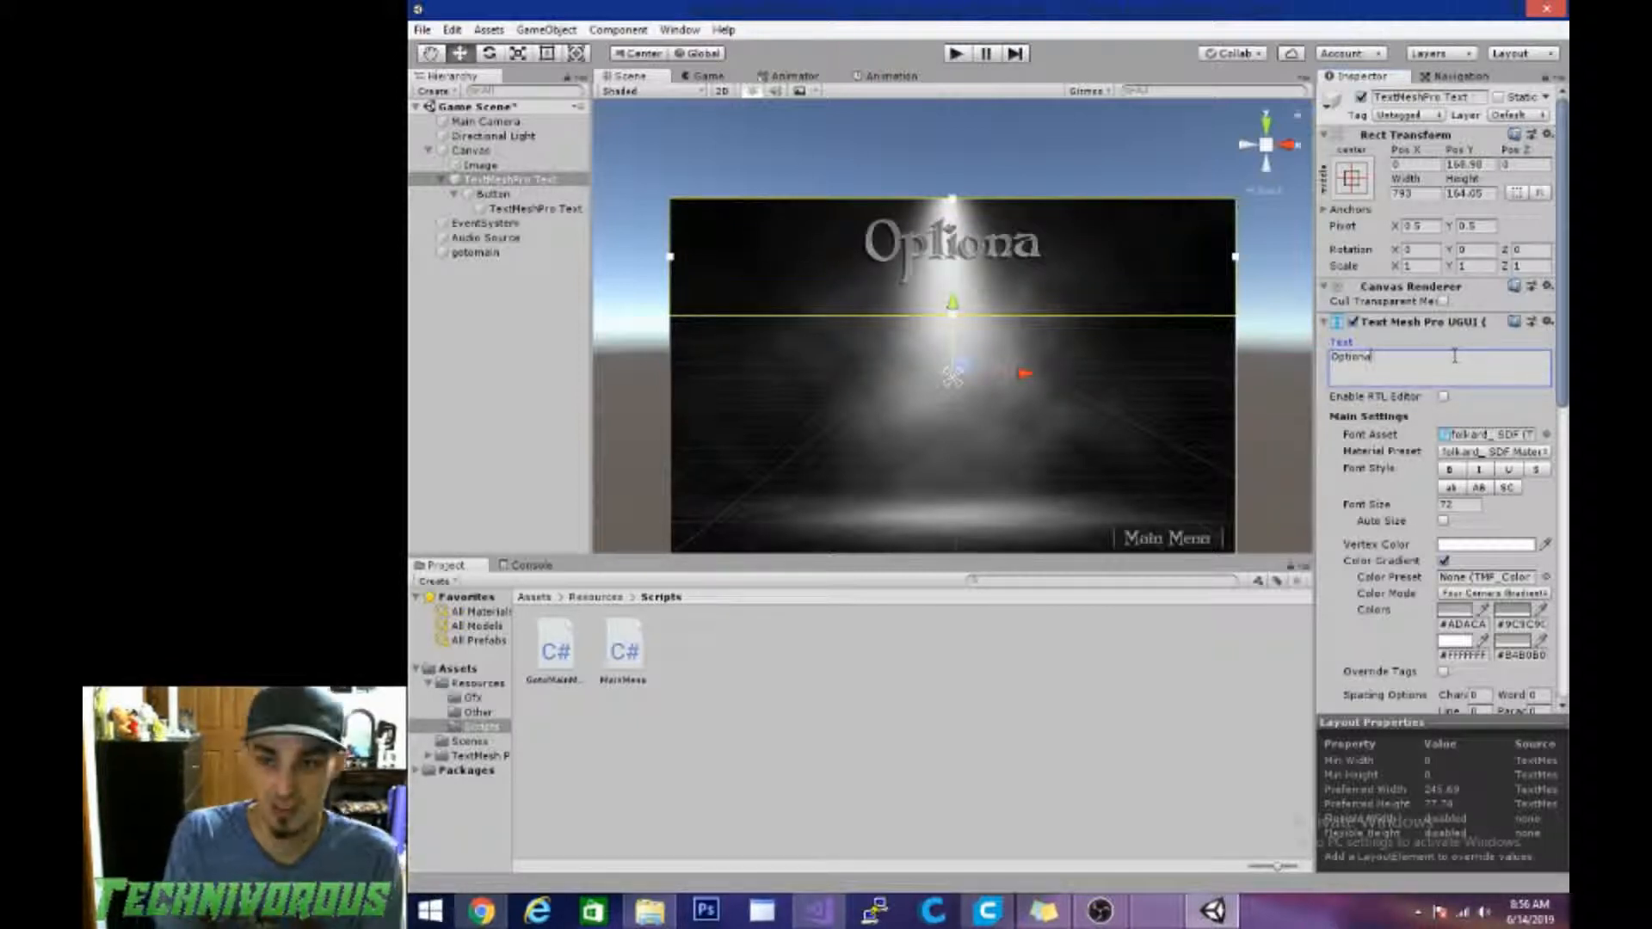
key(BackSpace)
text(a)
key(BackSpace)
text(s )
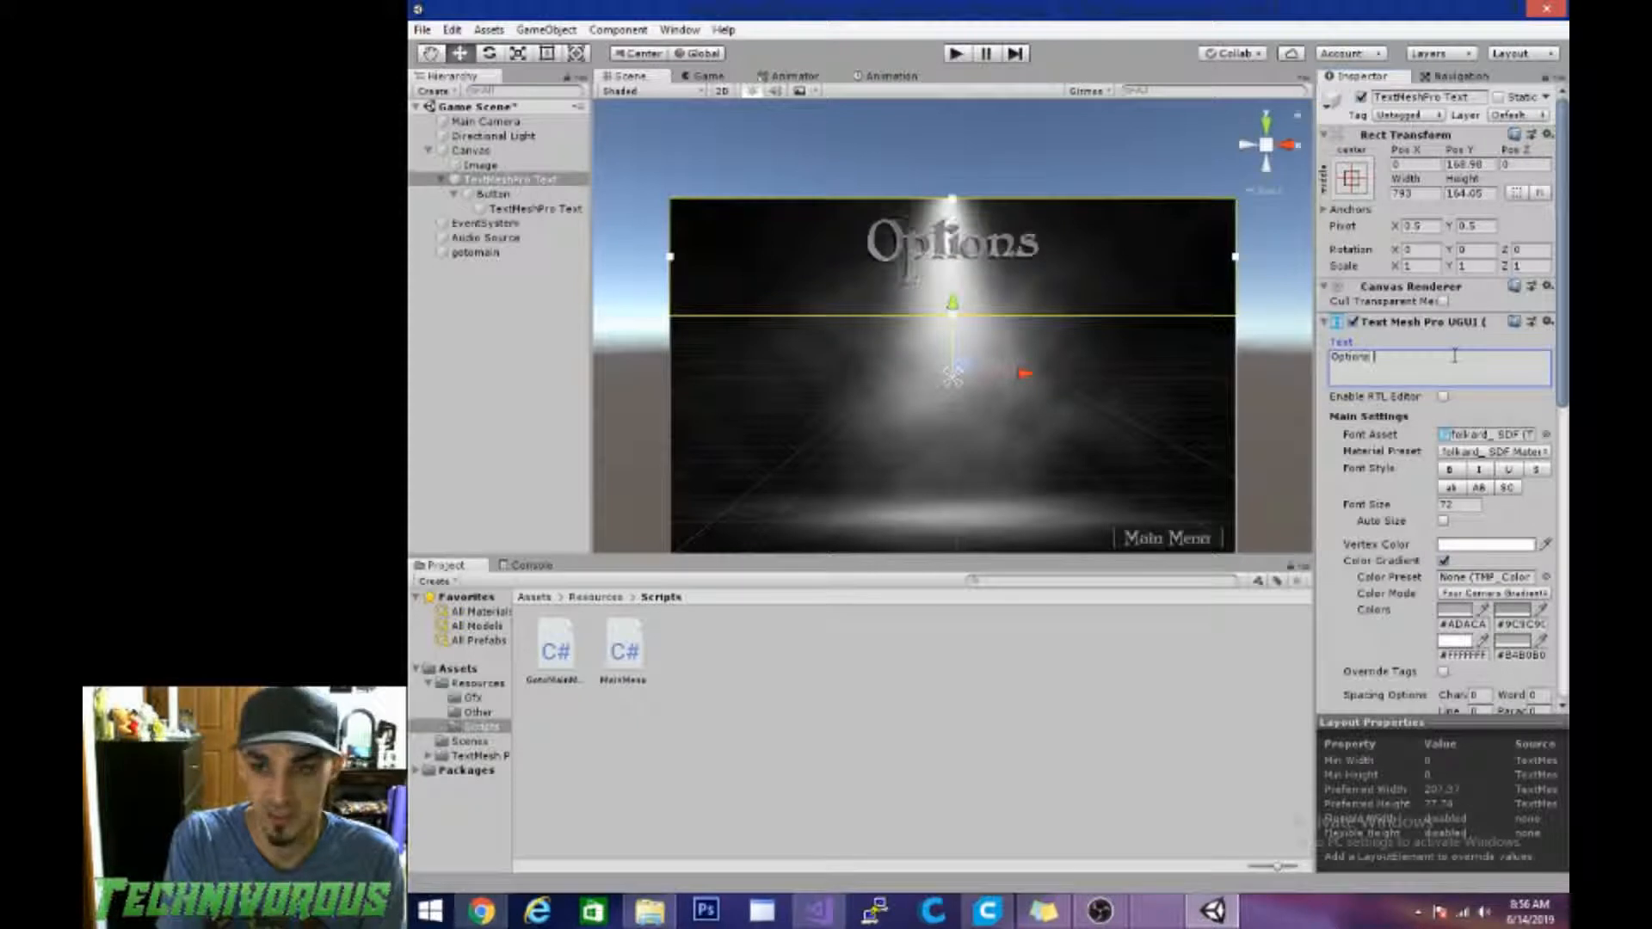
text(Scene)
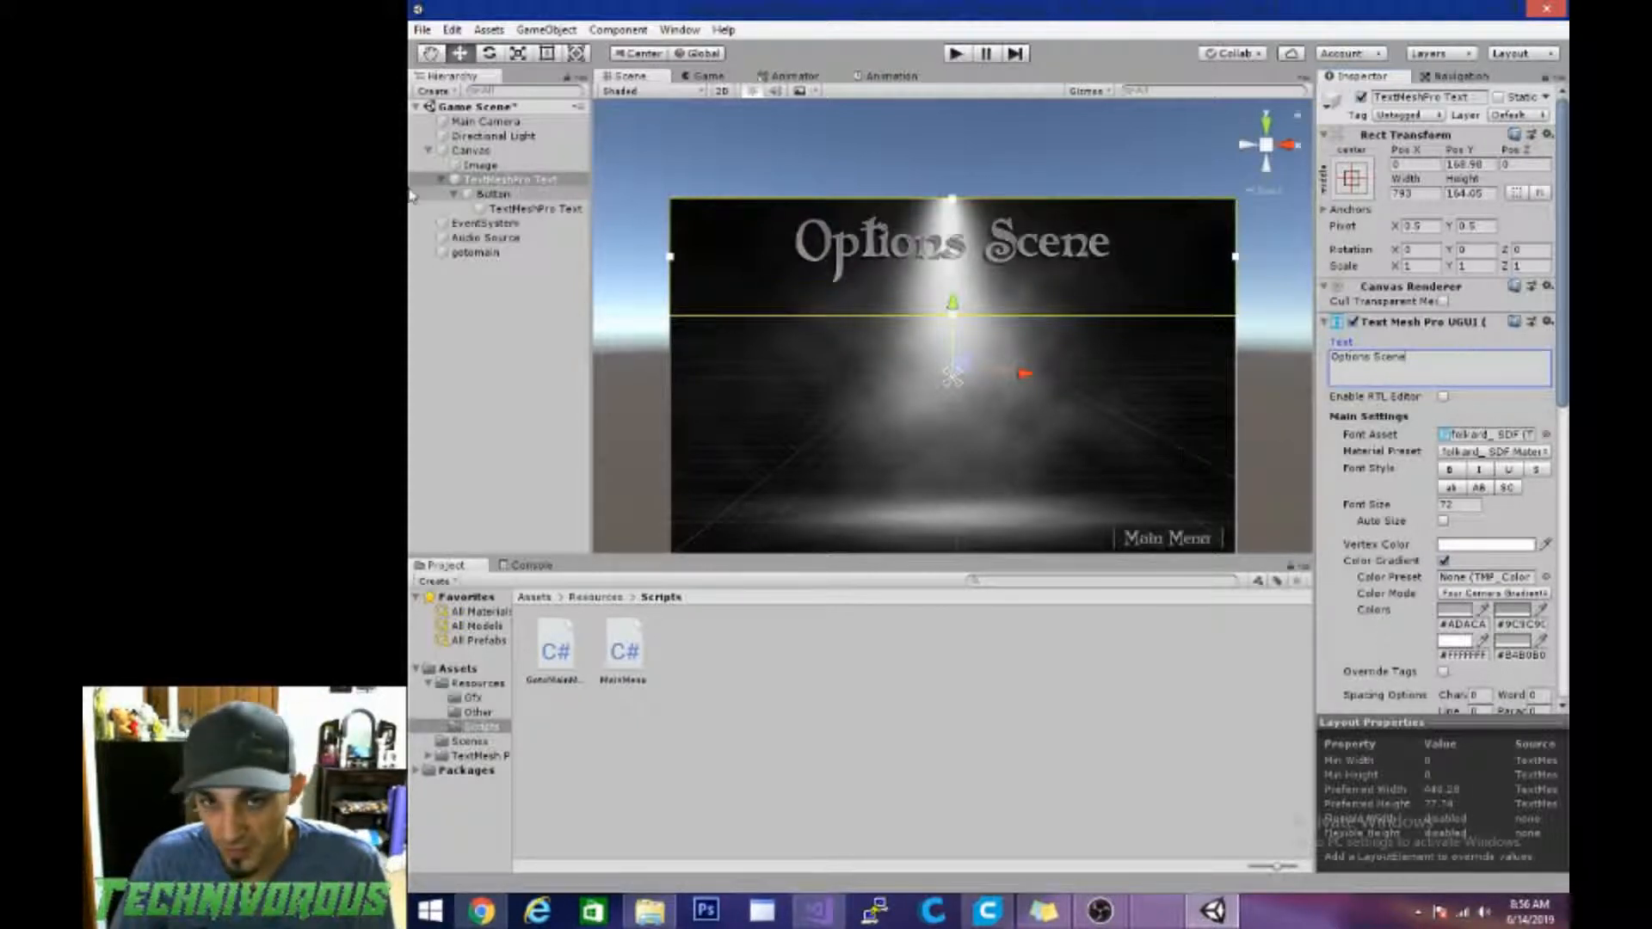
Step: Save the scene as OptionsScene in the project's Scenes folder
click(421, 29)
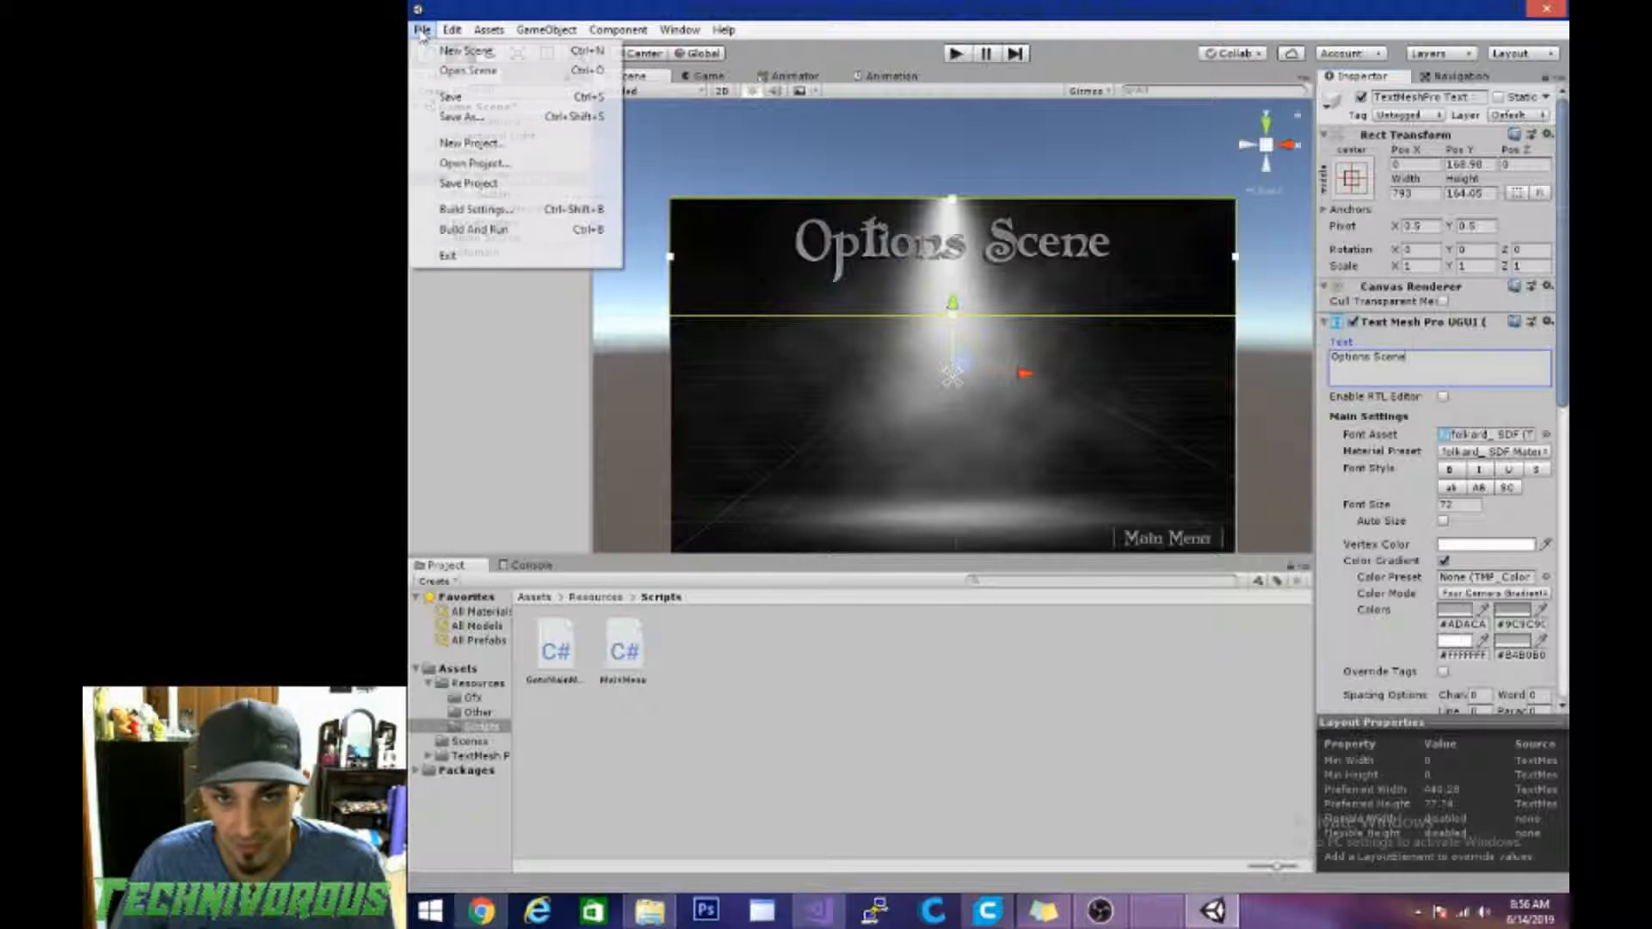
click(460, 116)
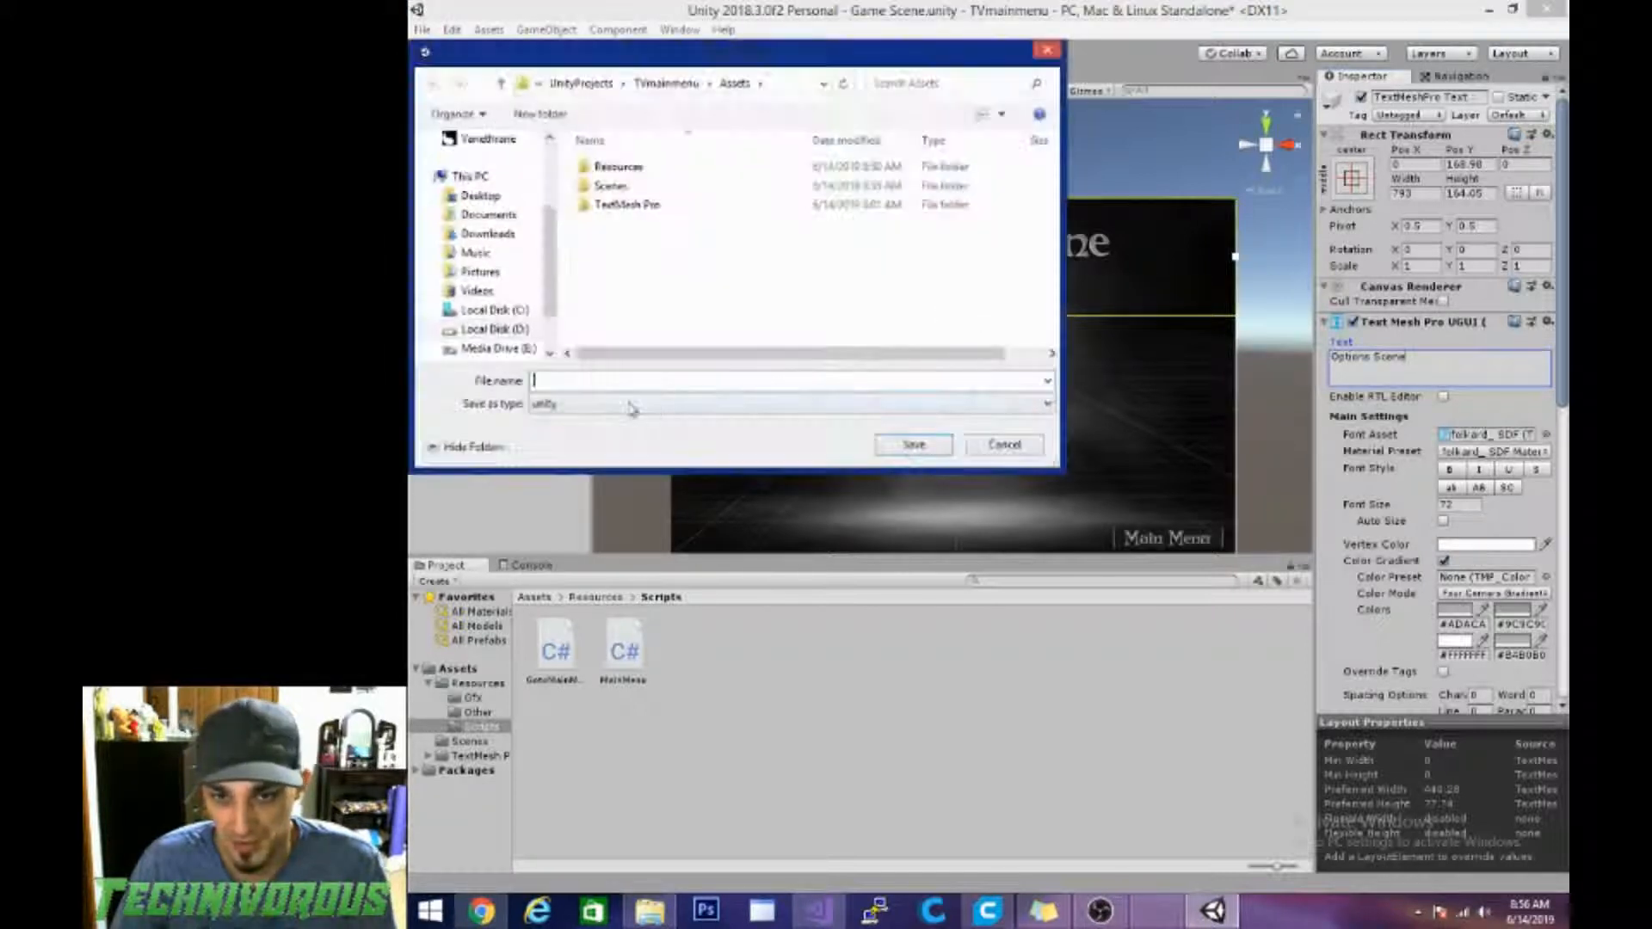
double_click(612, 185)
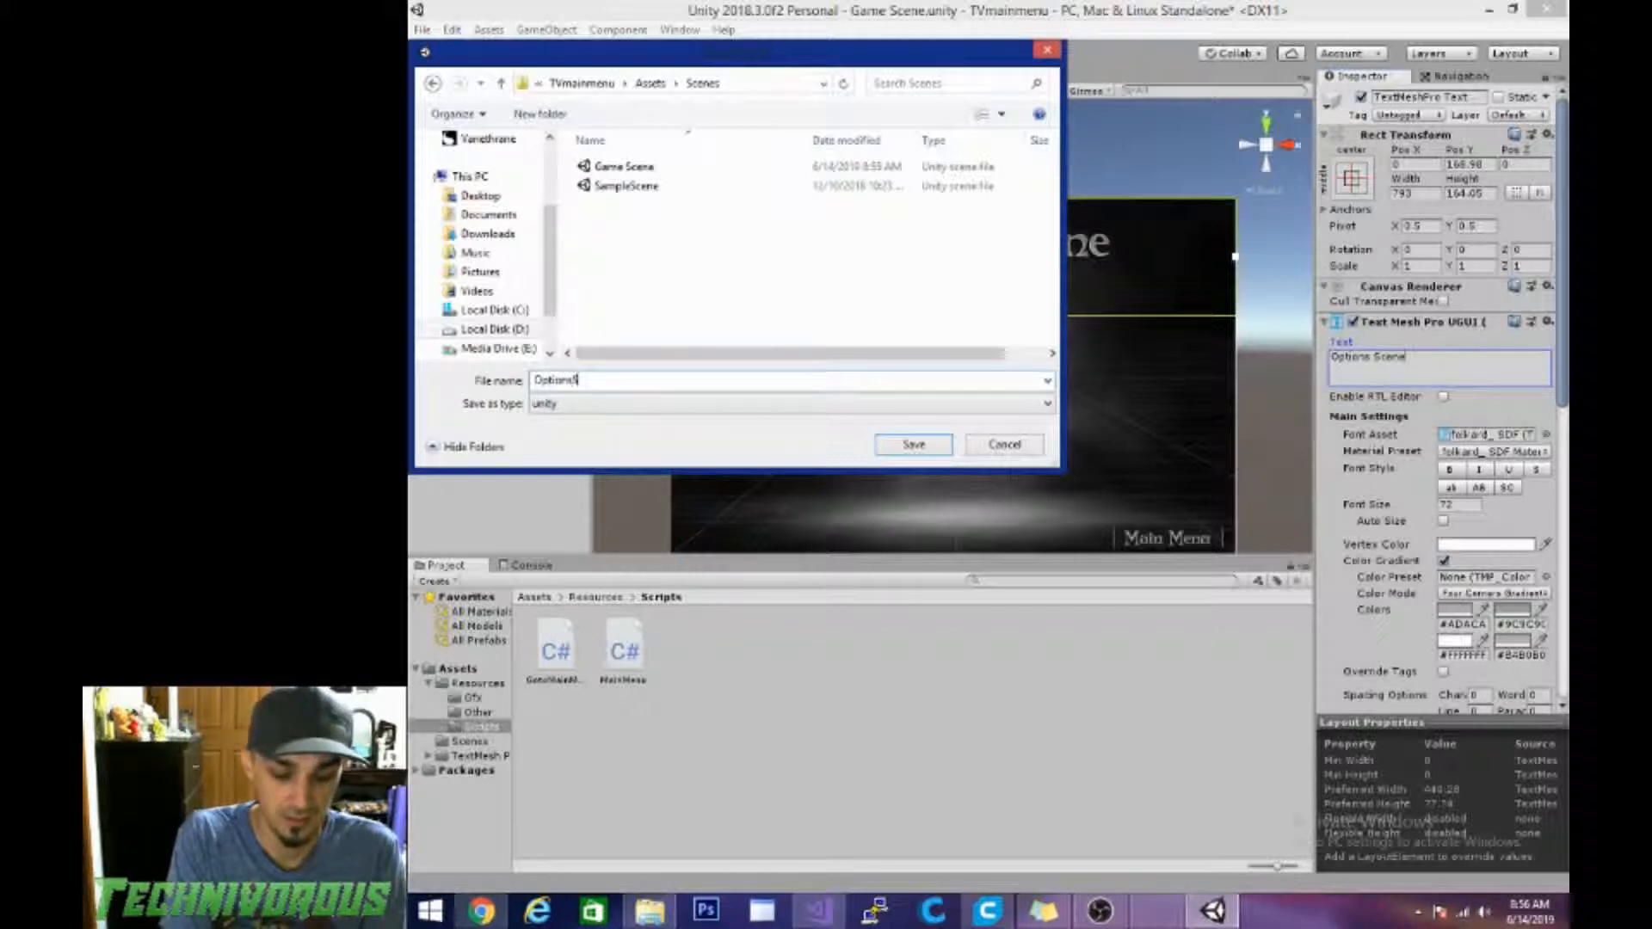
key(Return)
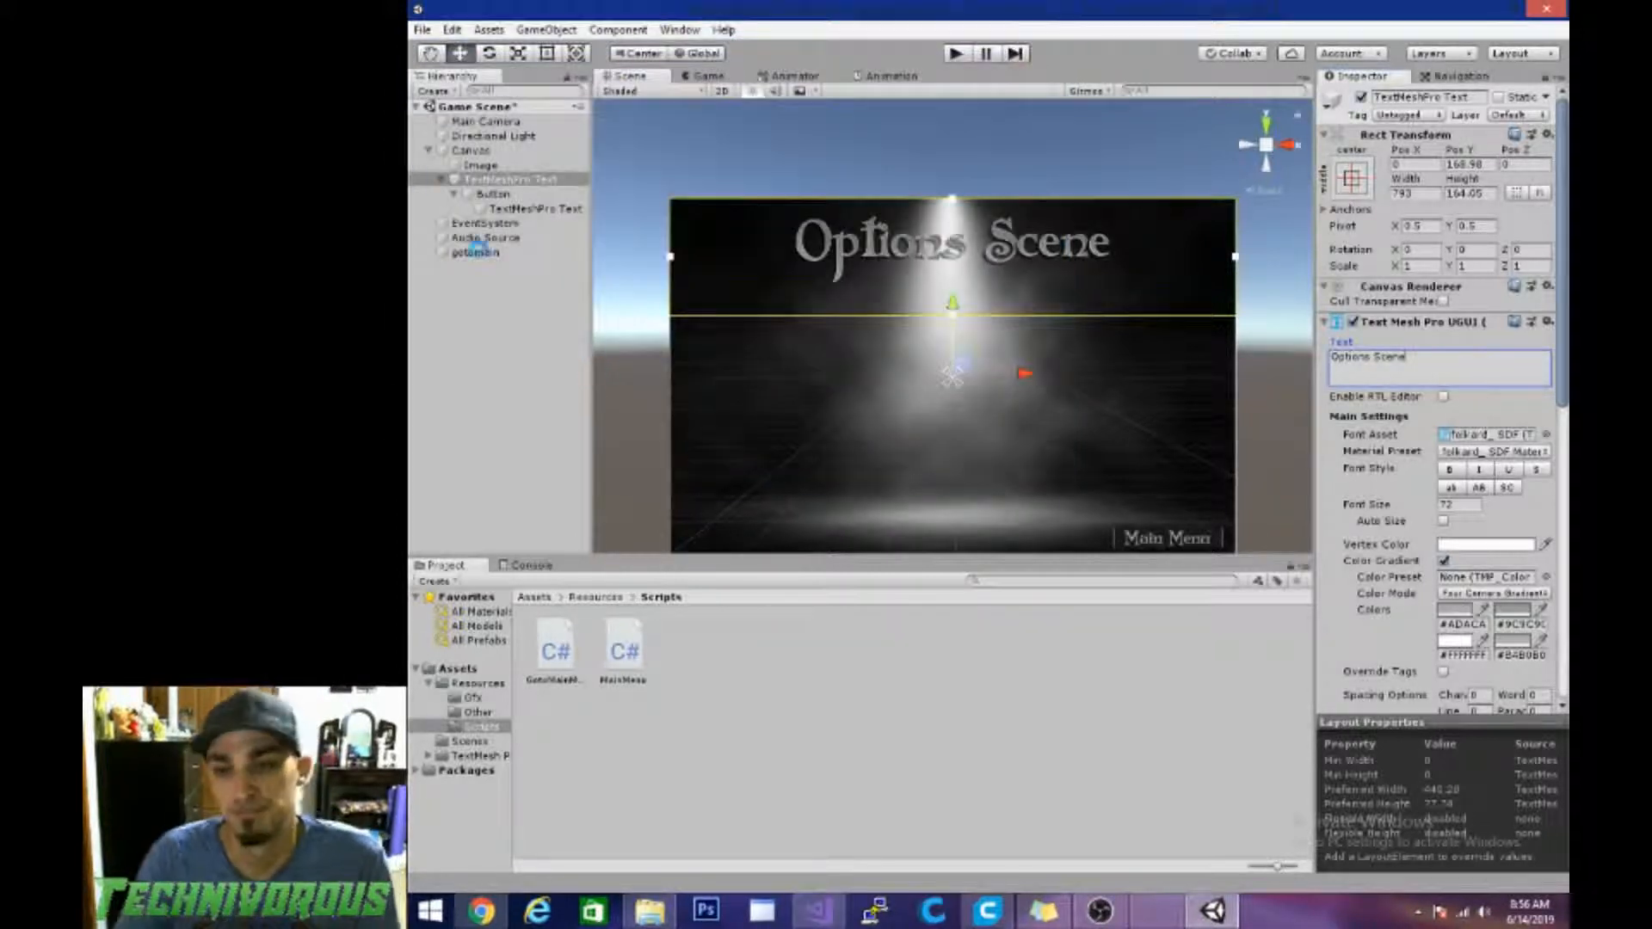
Step: Add the open OptionsScene to the scenes in the build settings
click(420, 31)
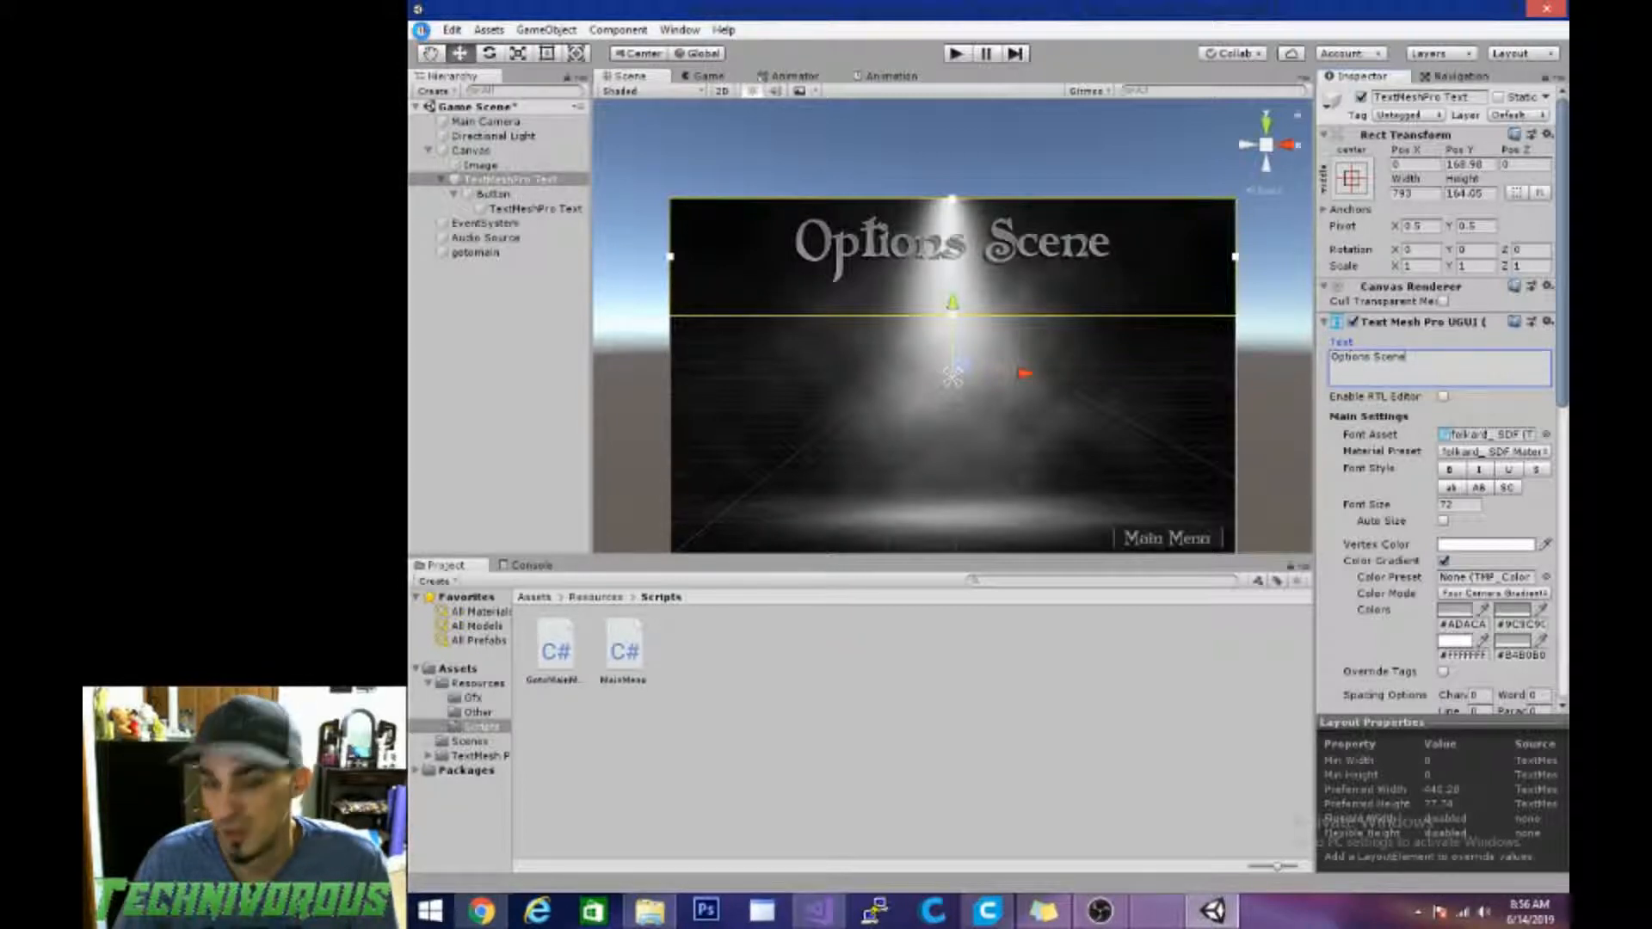
click(421, 26)
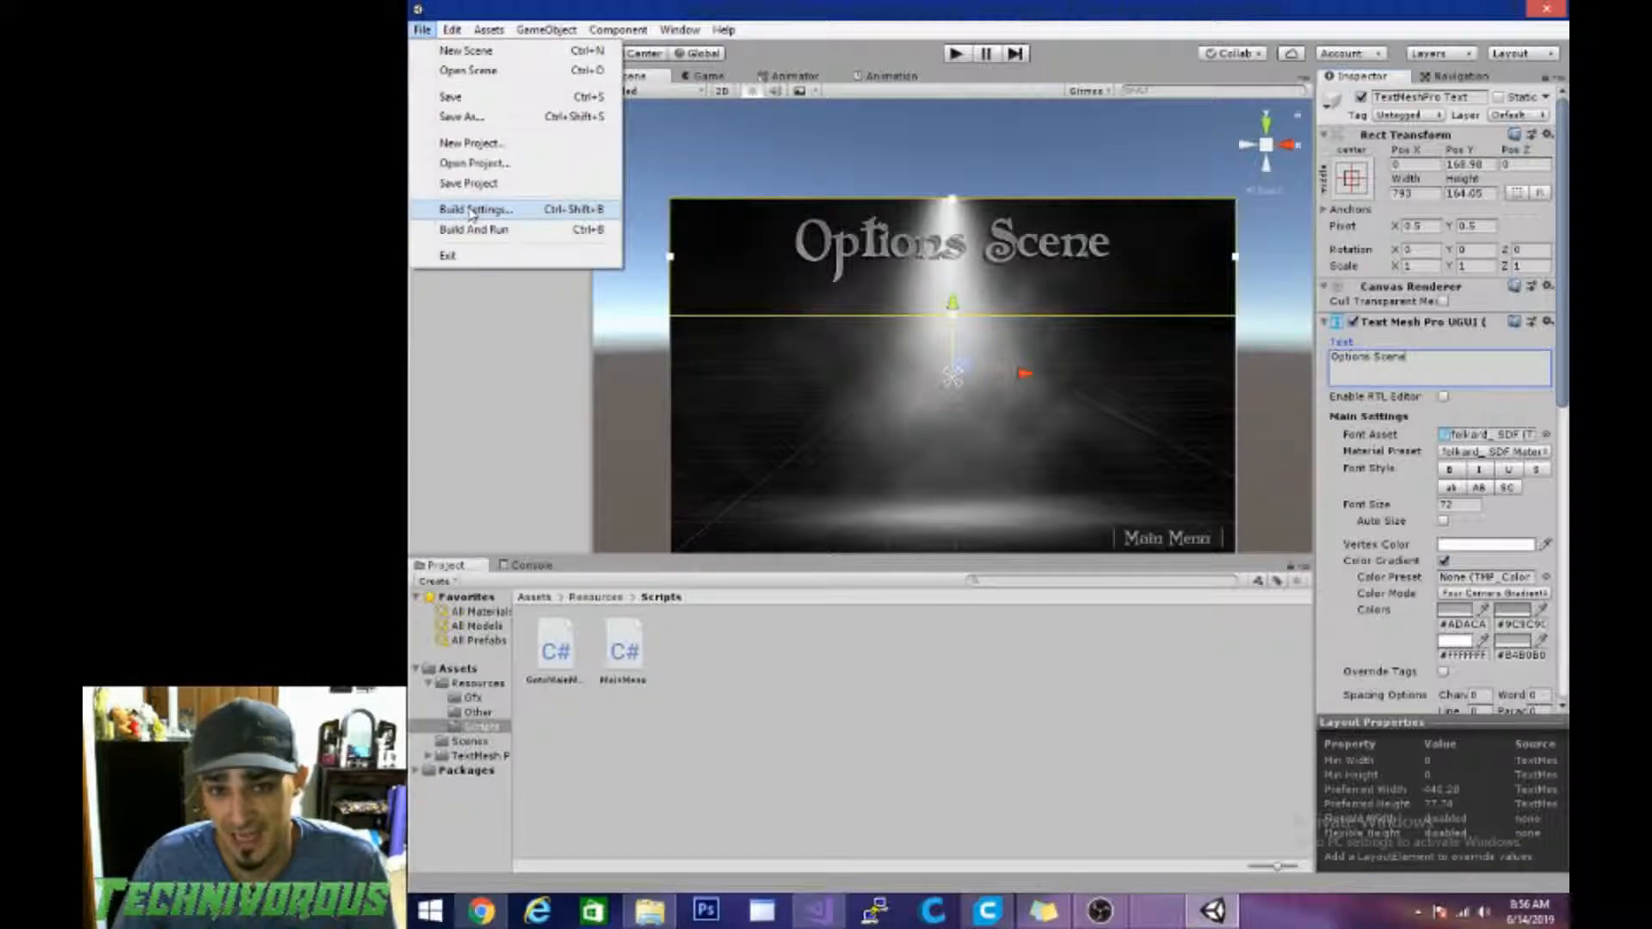
click(472, 210)
click(923, 323)
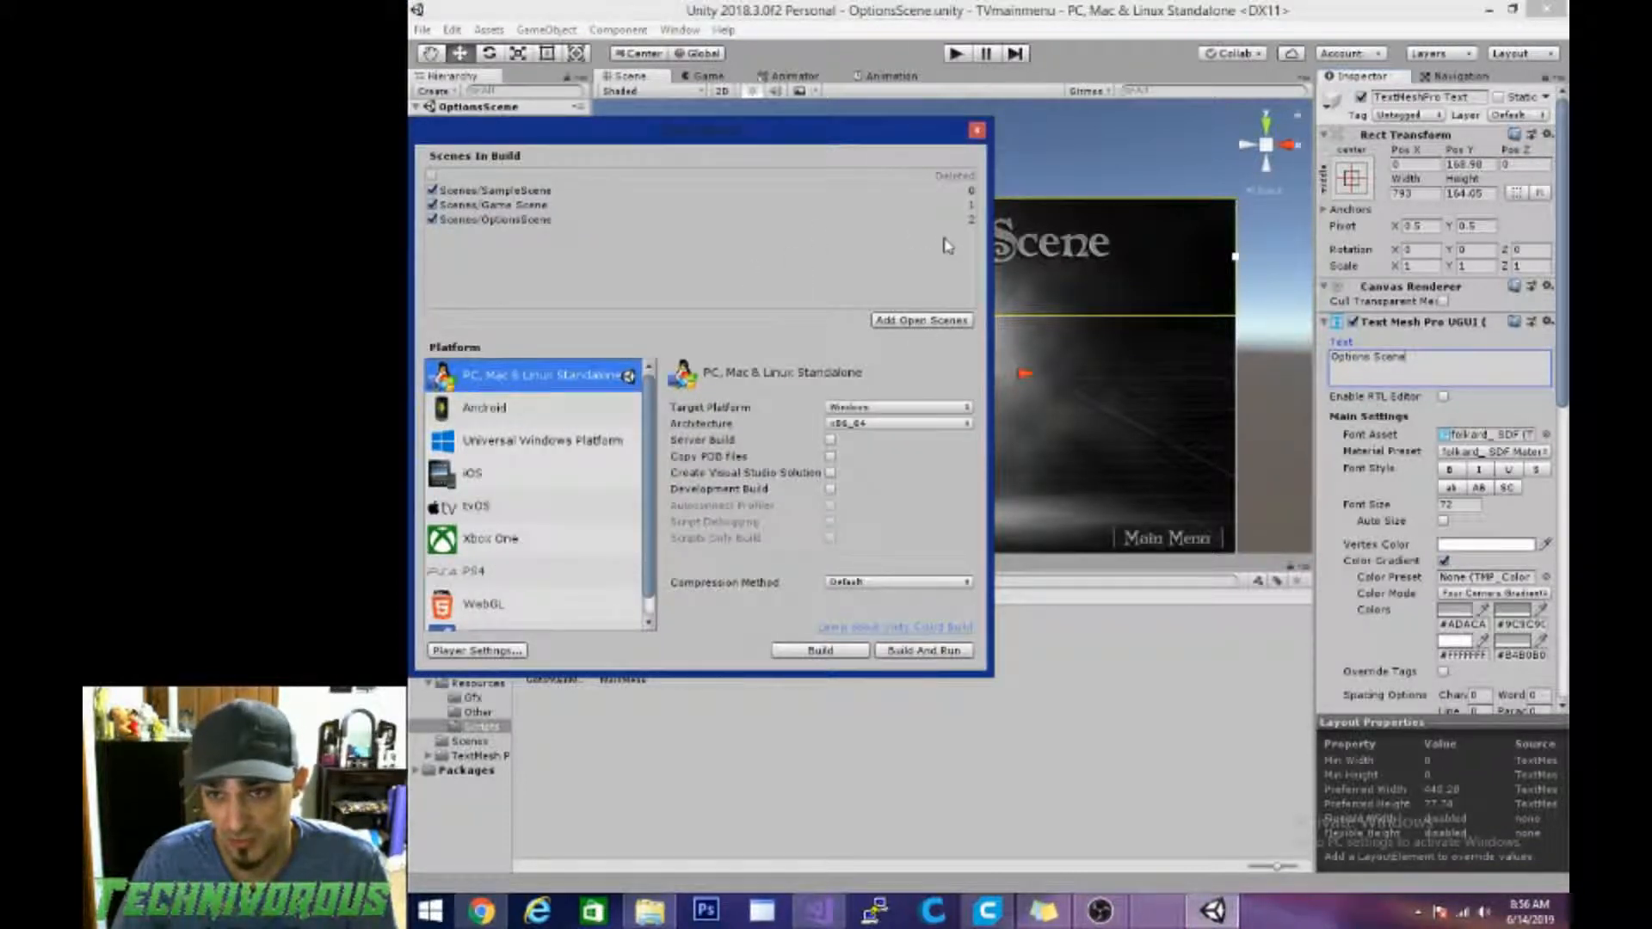
click(976, 131)
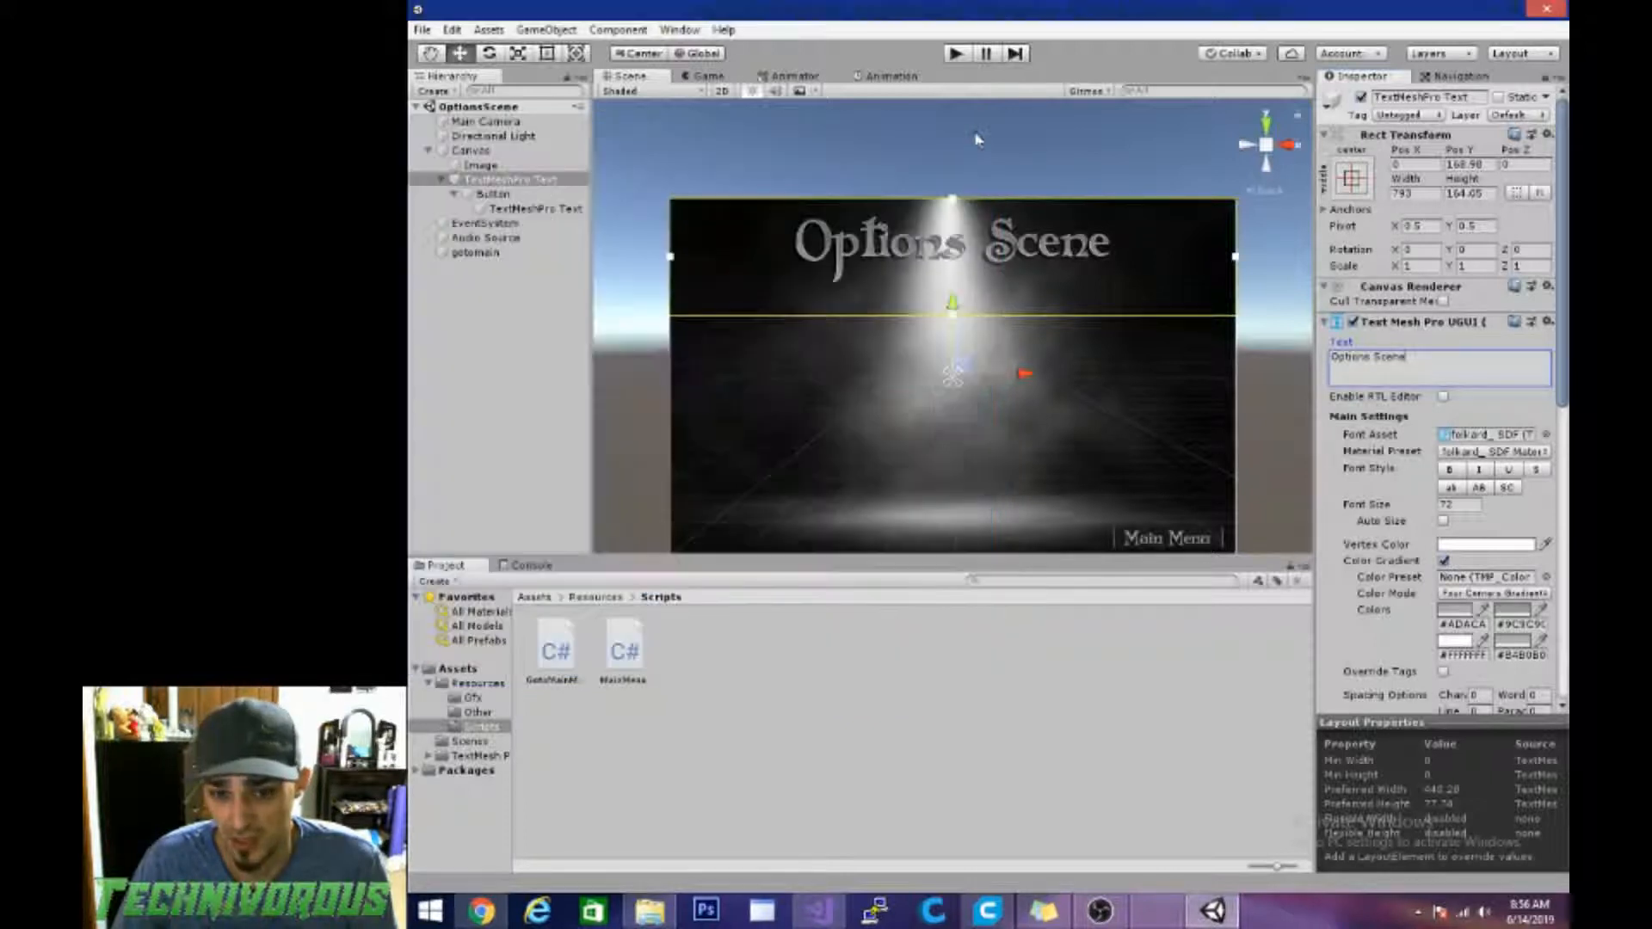
Step: Check the scene indices that the MainMenu script loads for new game, load game and options
click(624, 651)
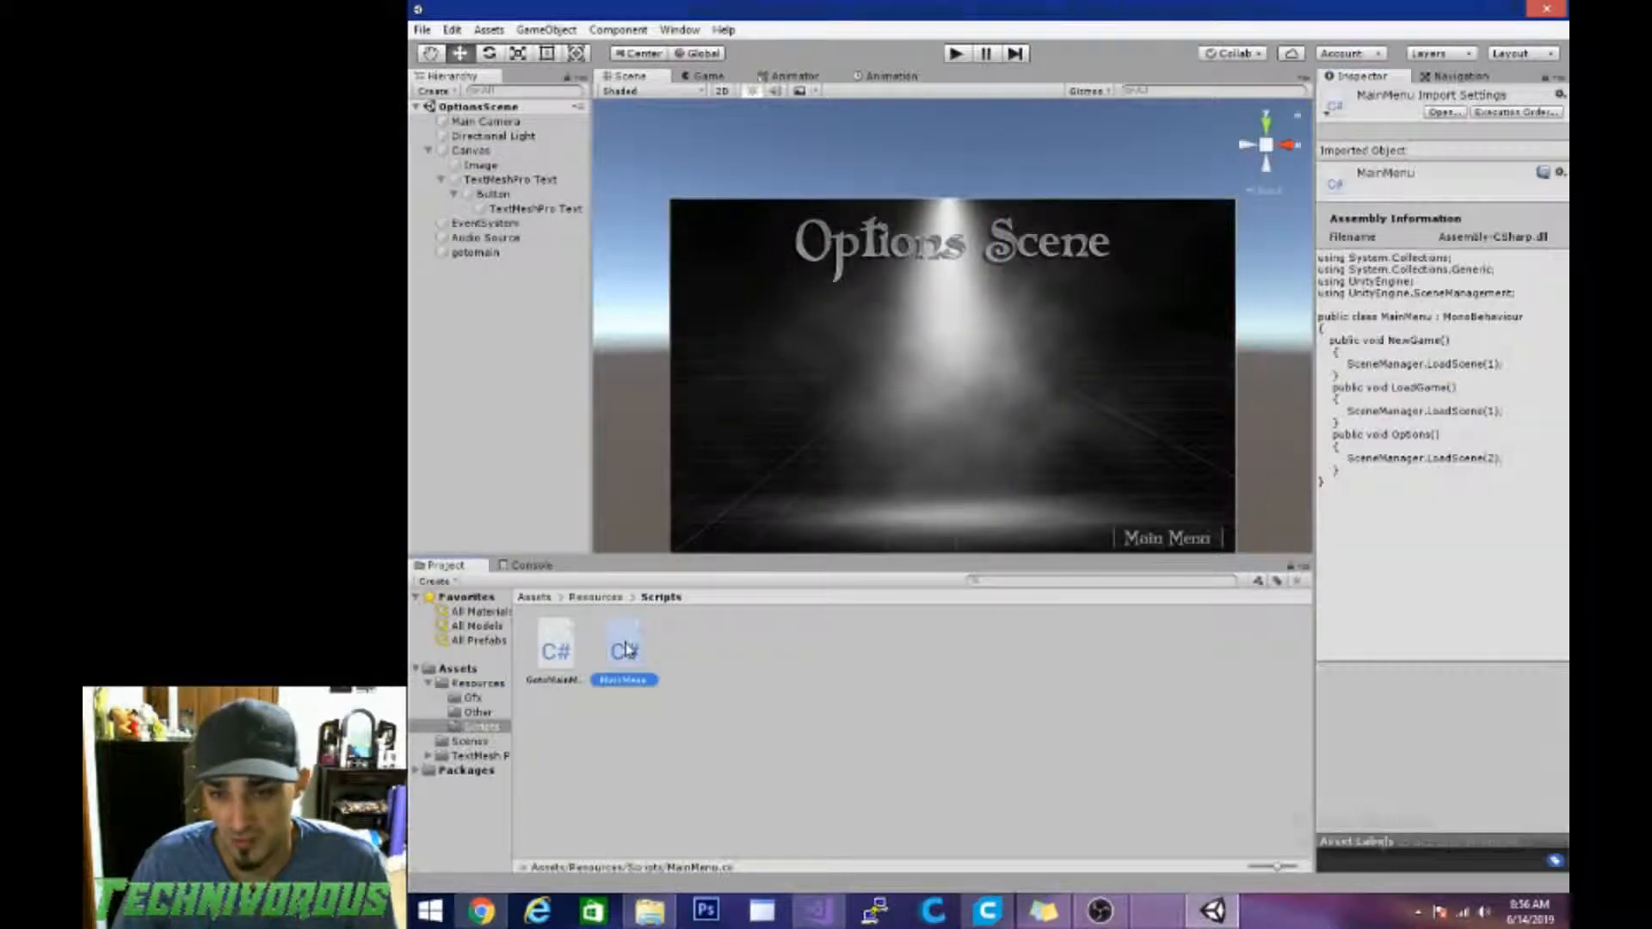
double_click(625, 651)
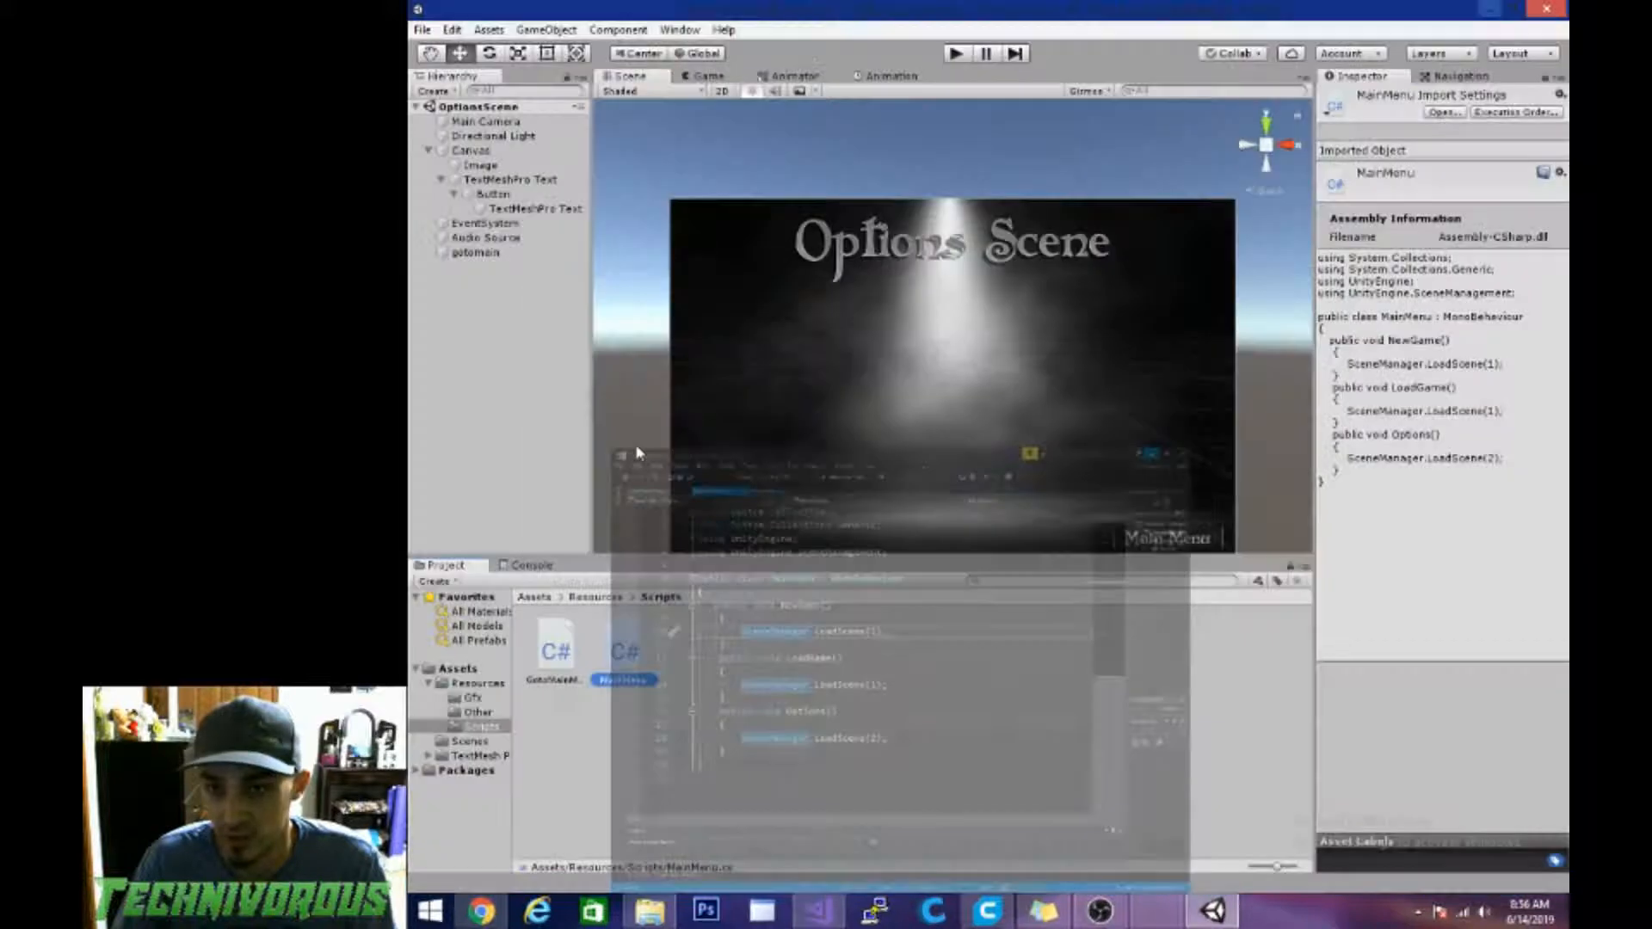
click(1493, 13)
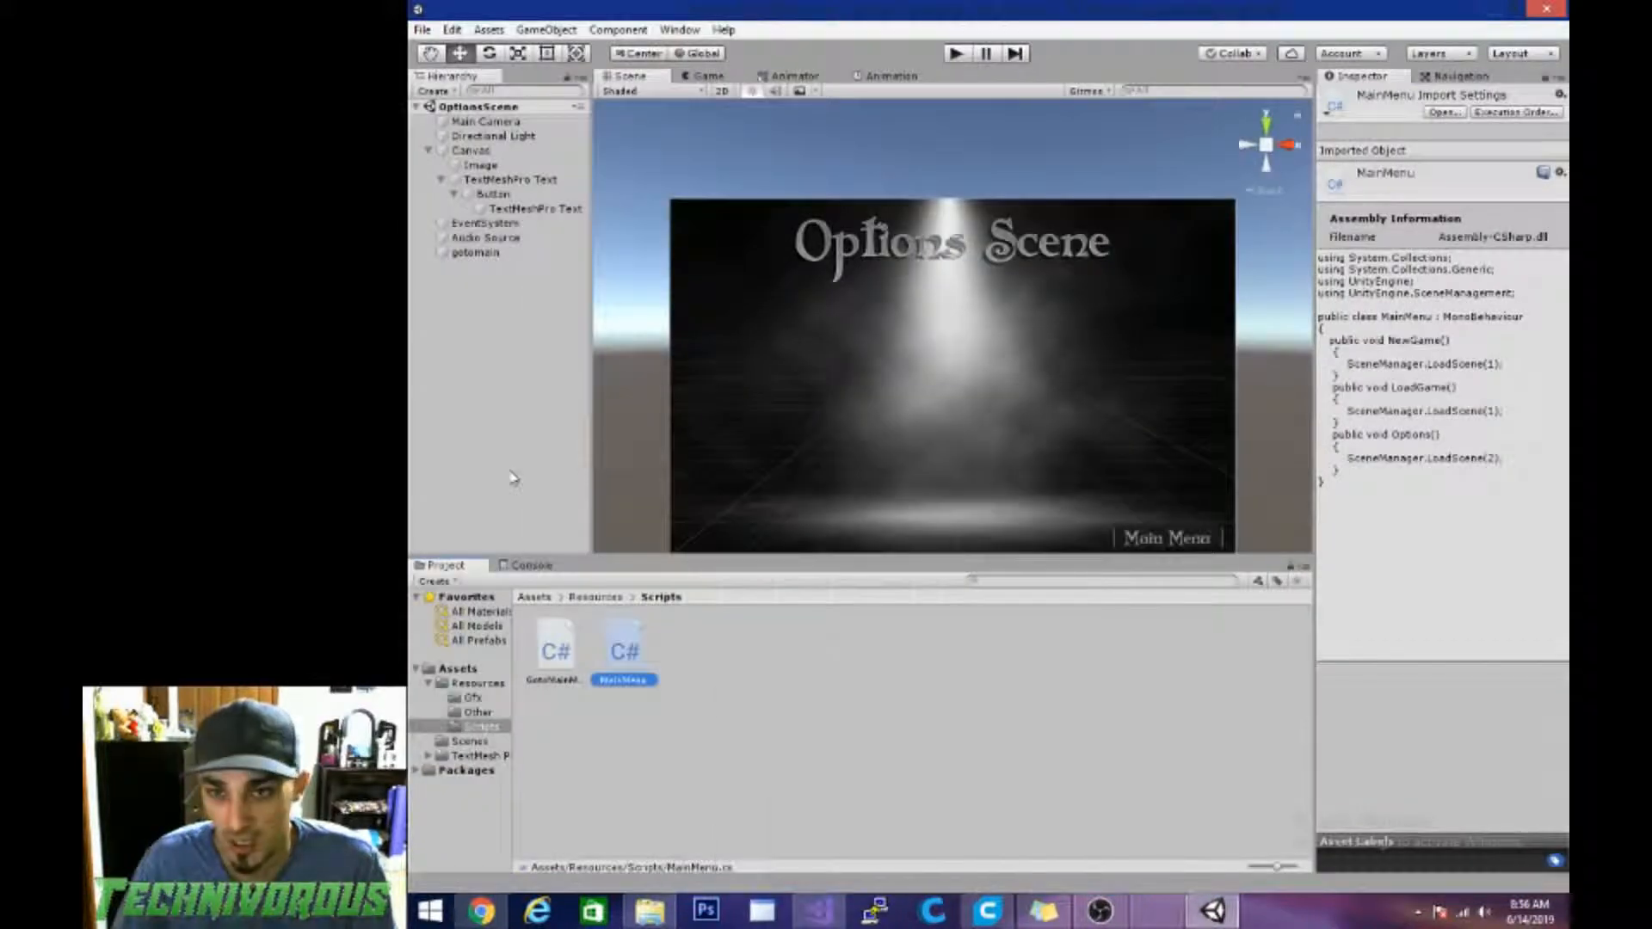
Step: Save OptionsScene and open SampleScene from the Scenes folder
click(424, 30)
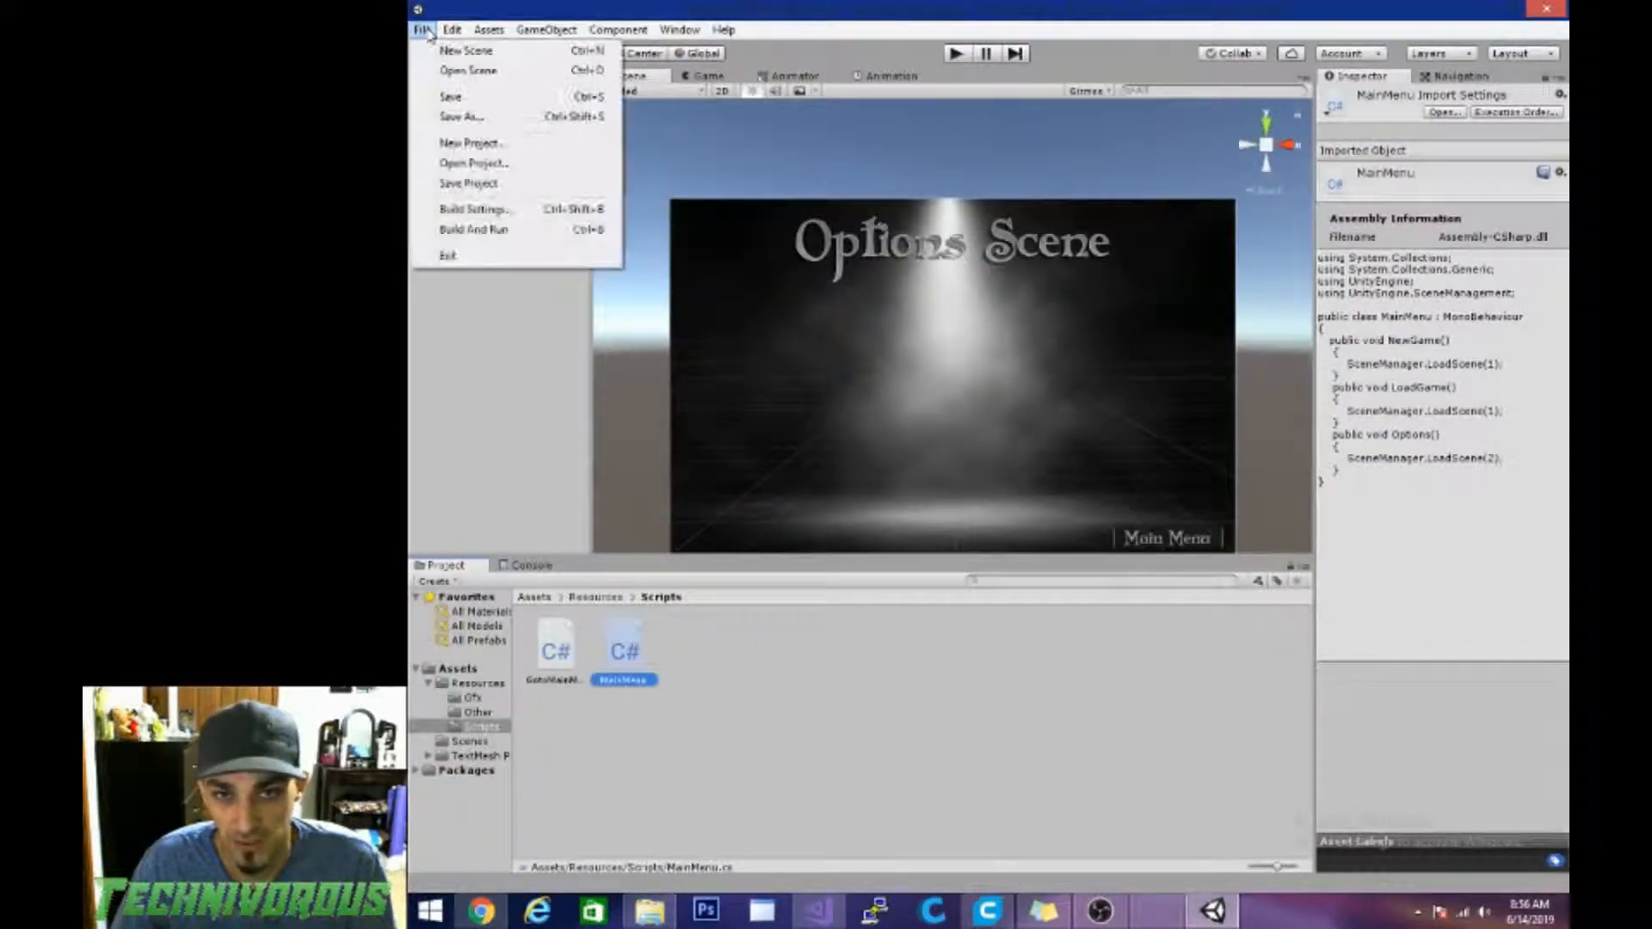
click(450, 98)
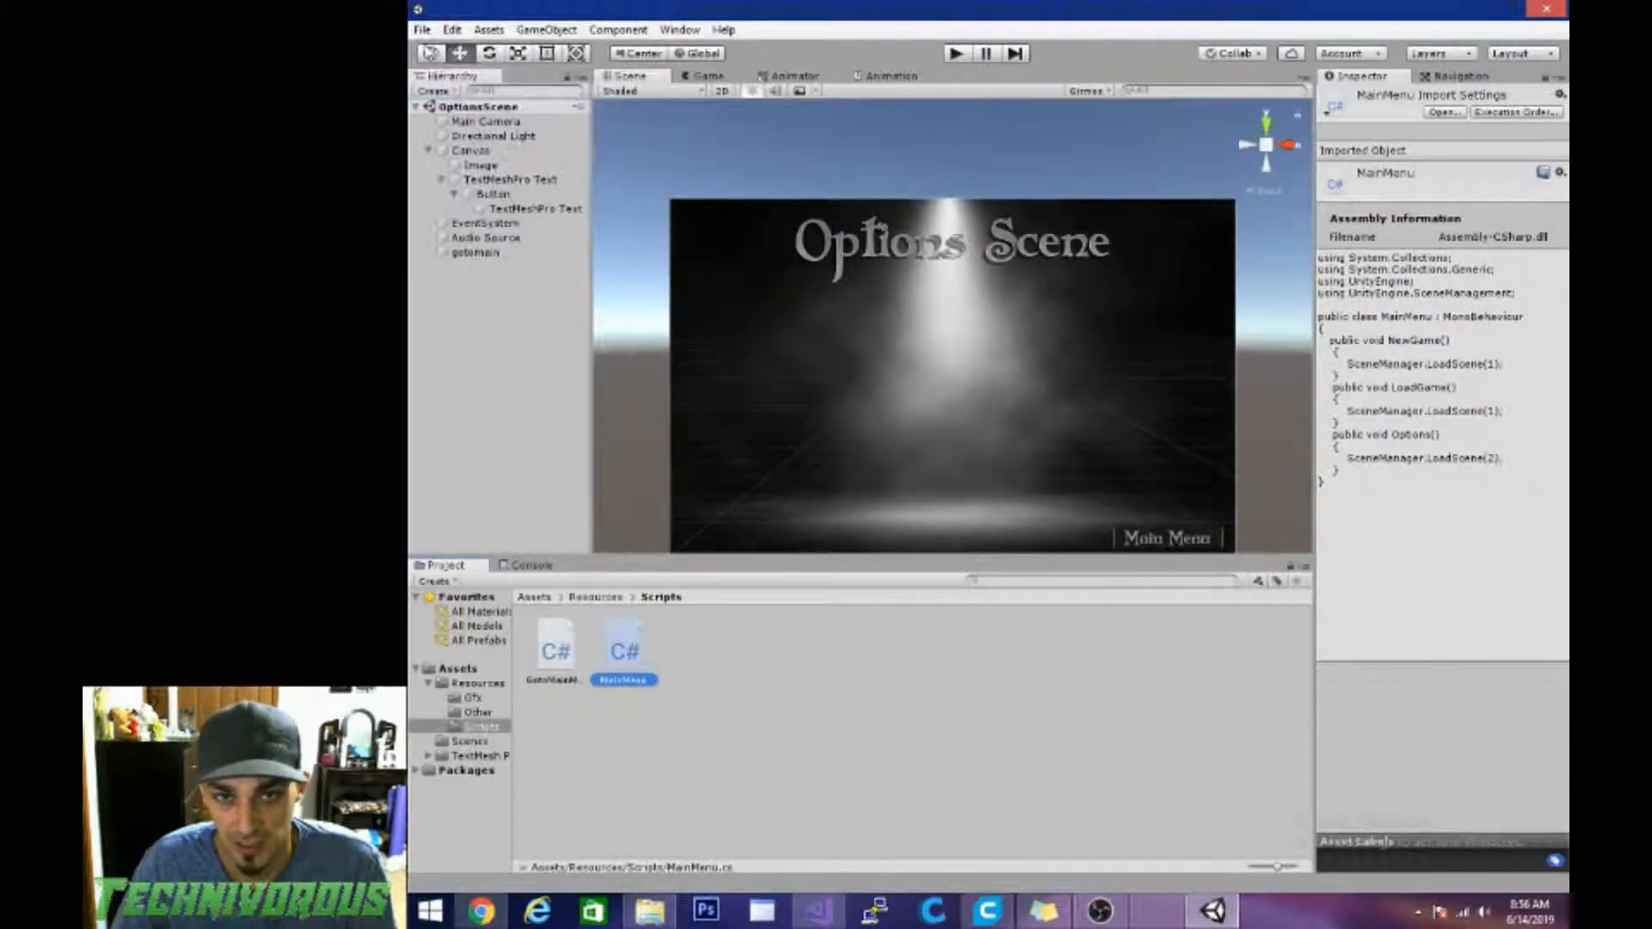
click(422, 31)
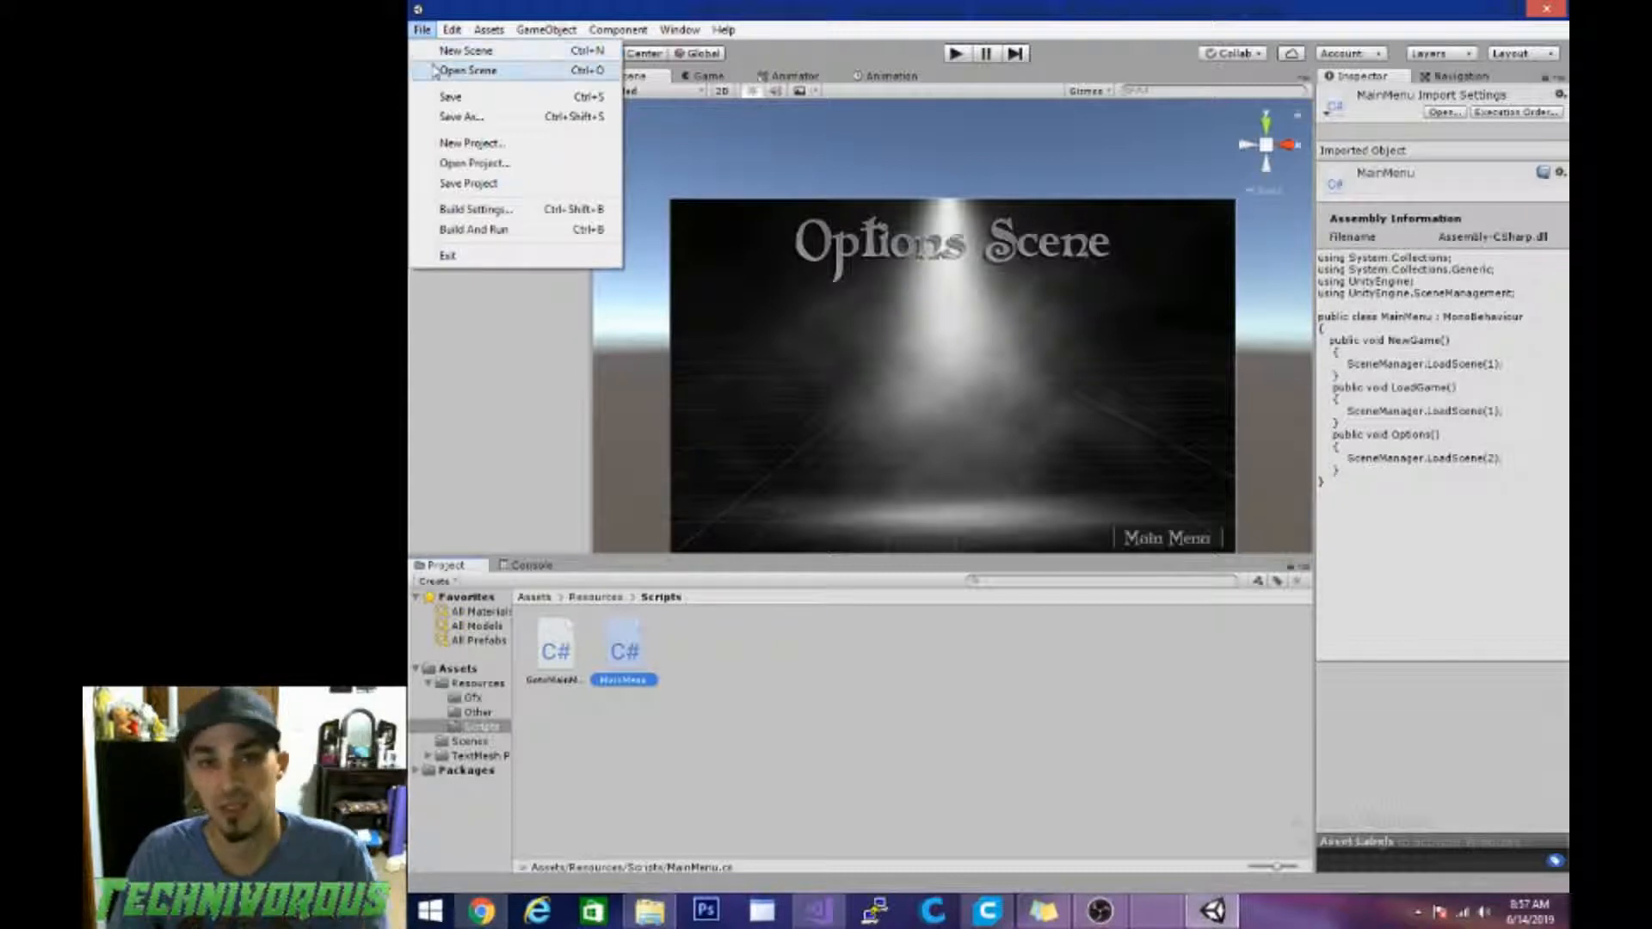
click(448, 71)
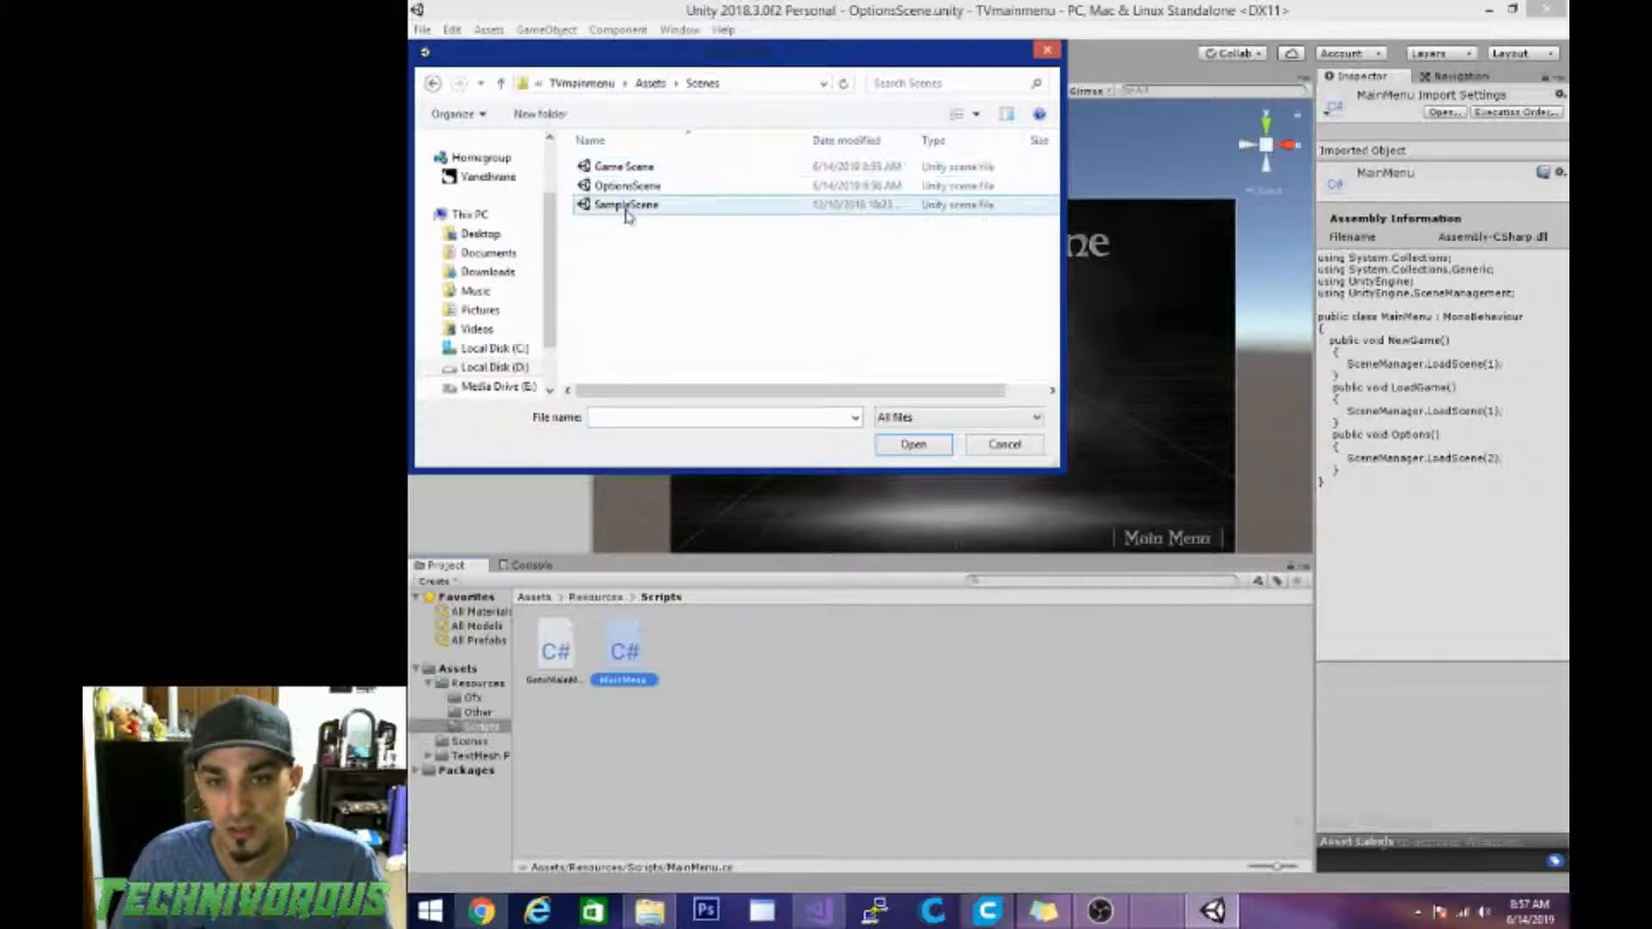
click(626, 207)
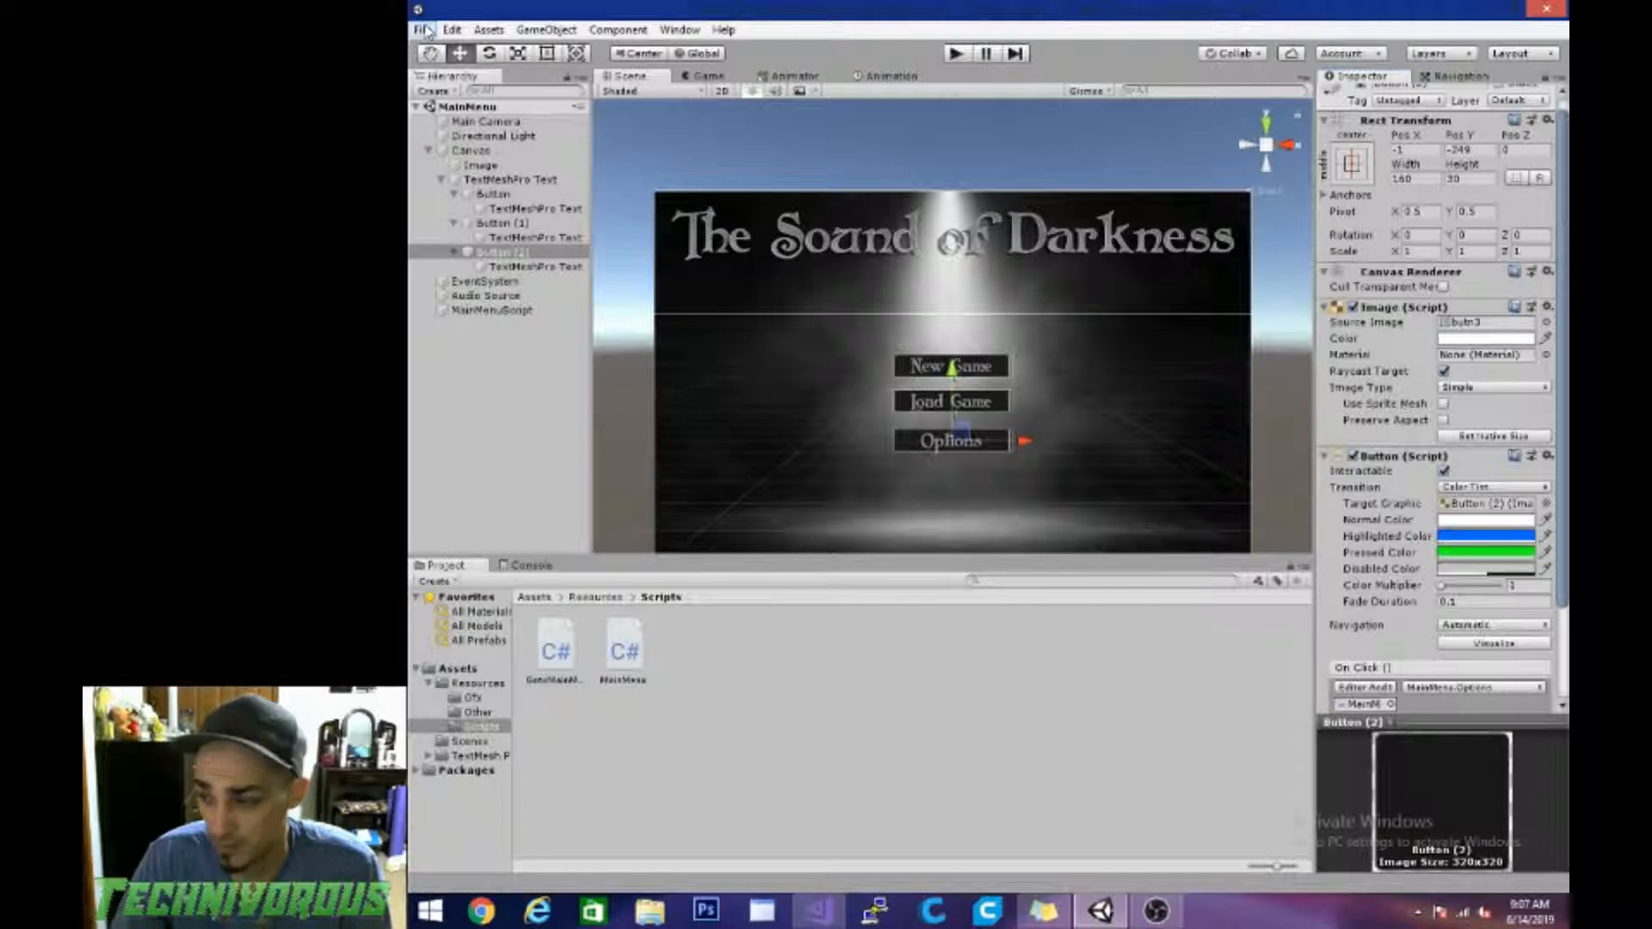
click(424, 31)
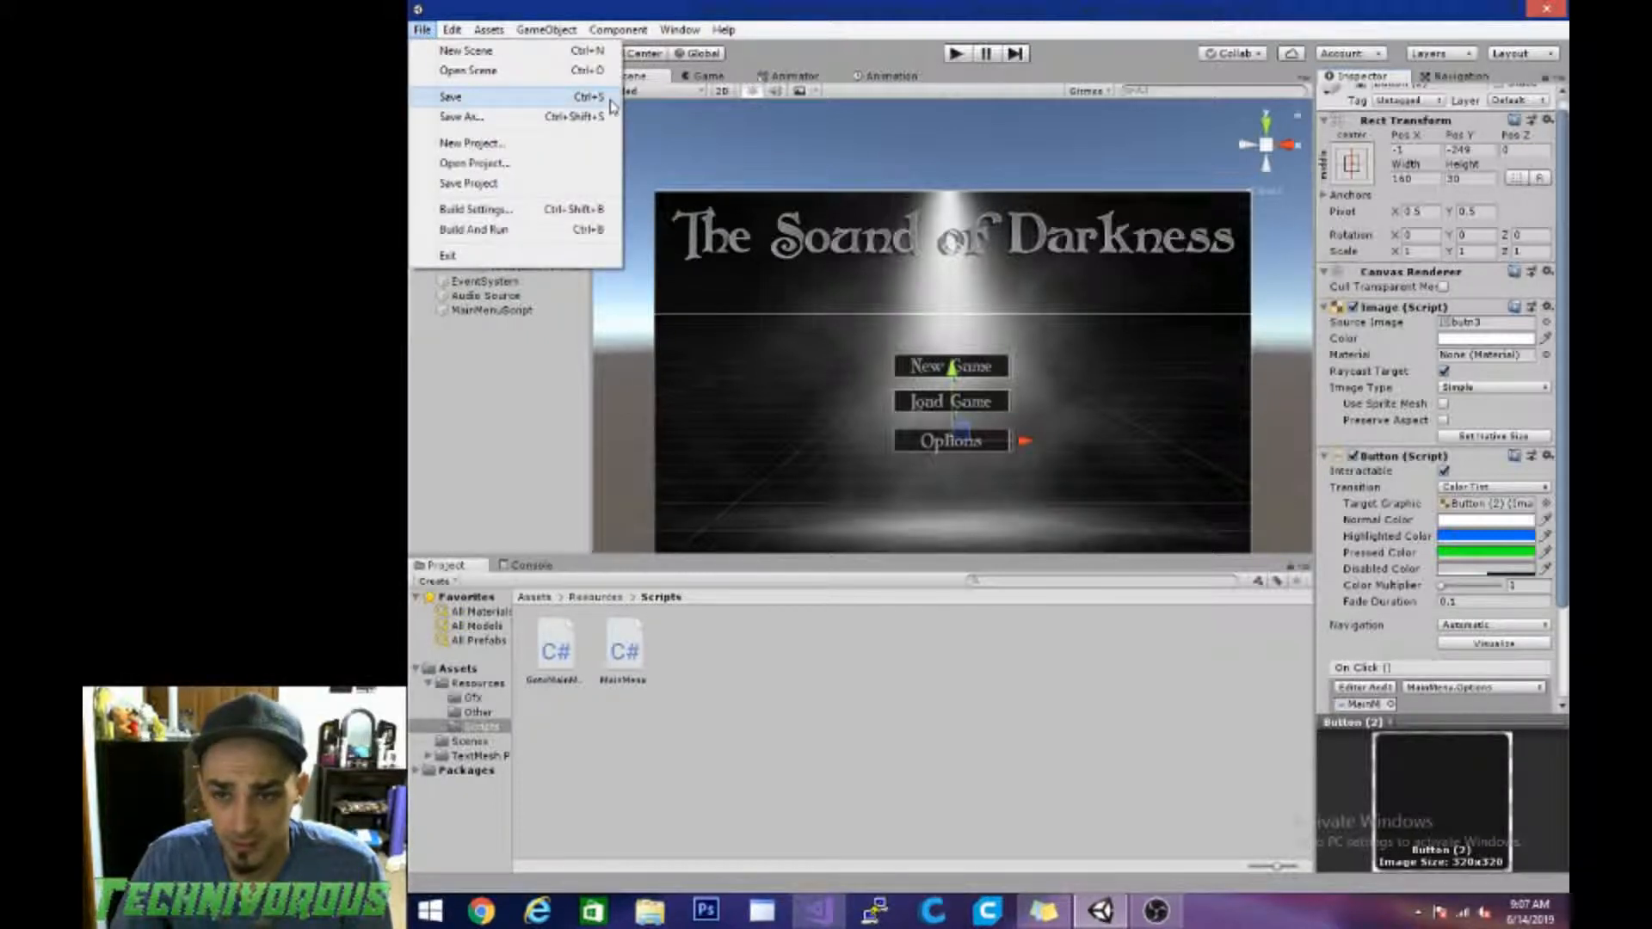
click(827, 20)
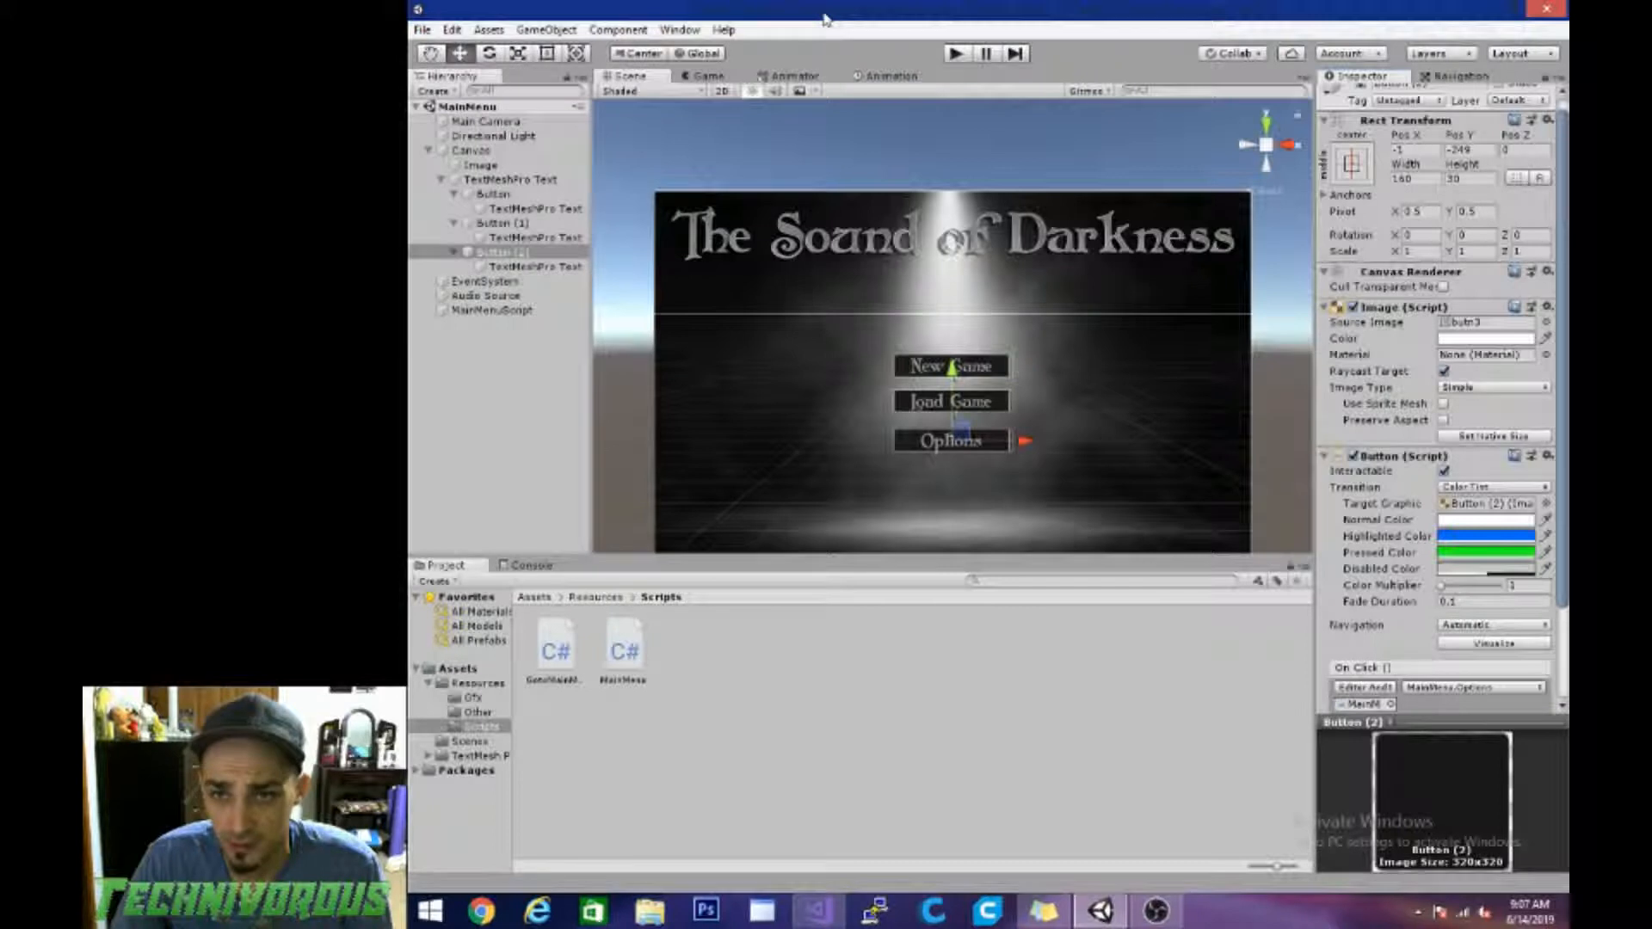
Step: Playtest the main menu by loading New Game and Load Game, returning through the Main Menu button each time
click(956, 54)
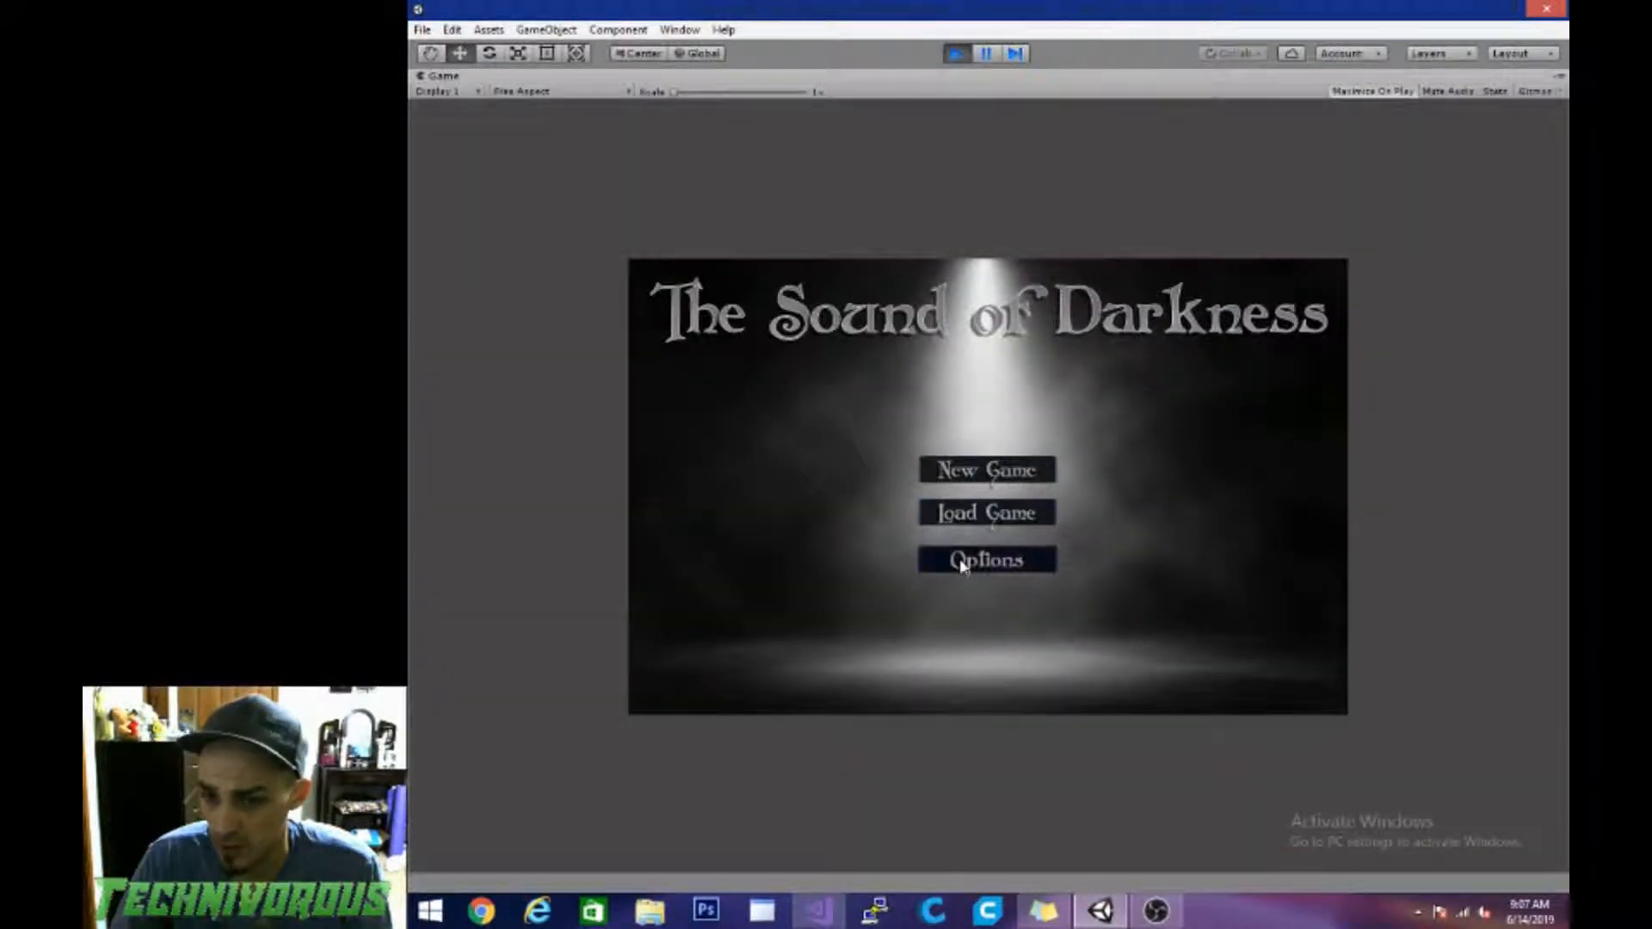
click(972, 477)
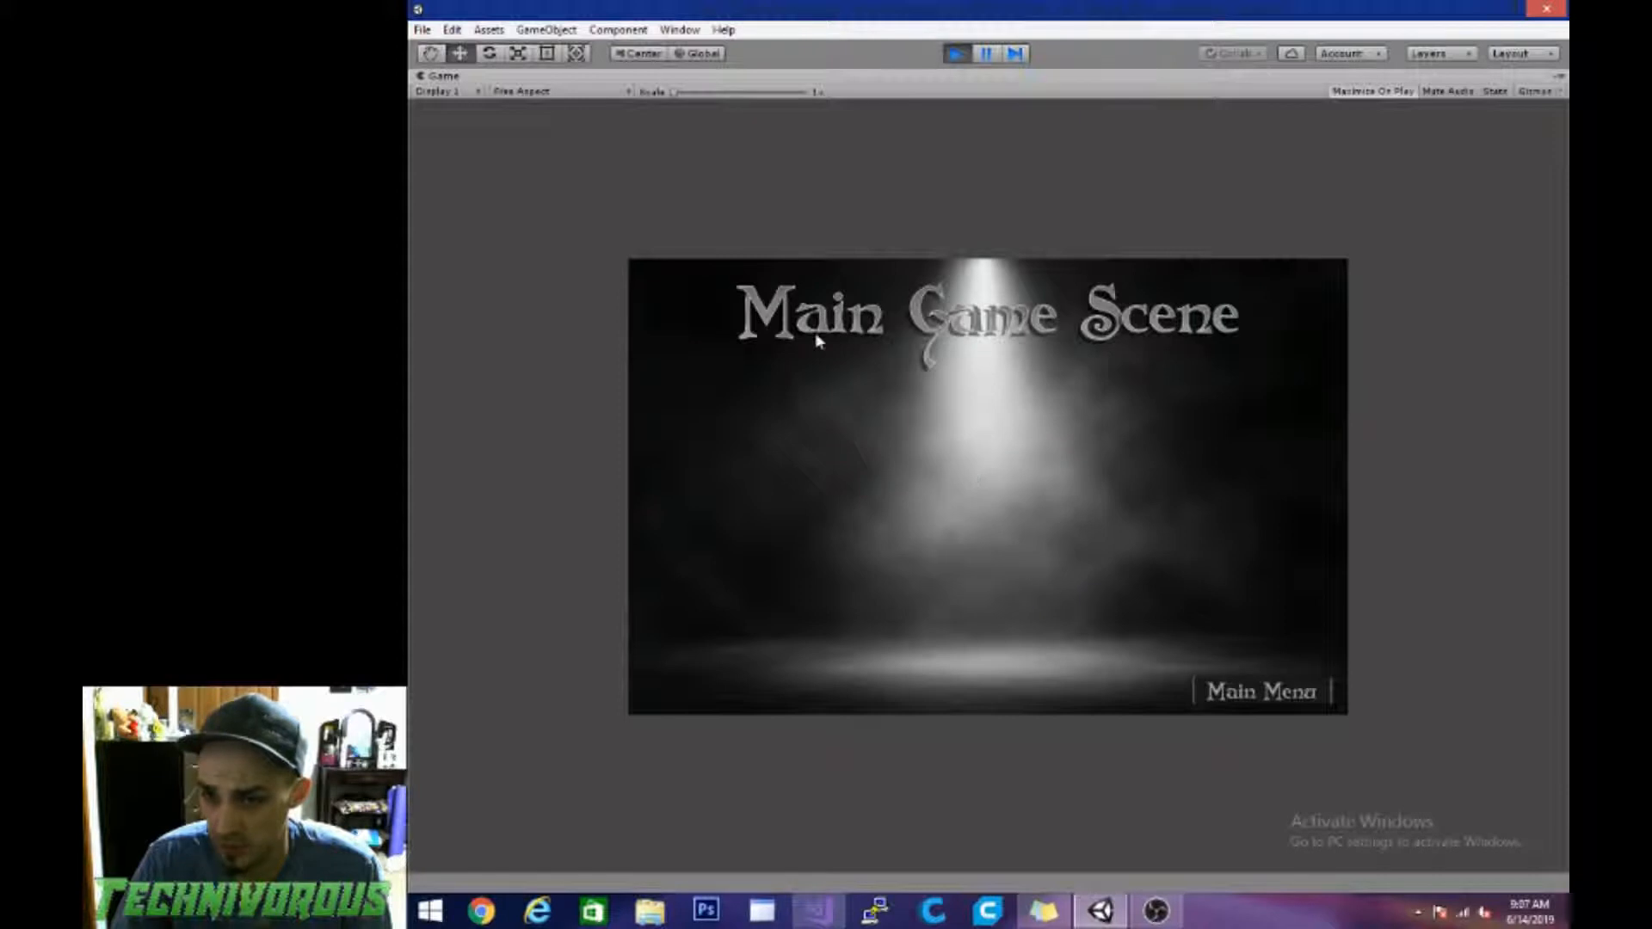
click(1250, 696)
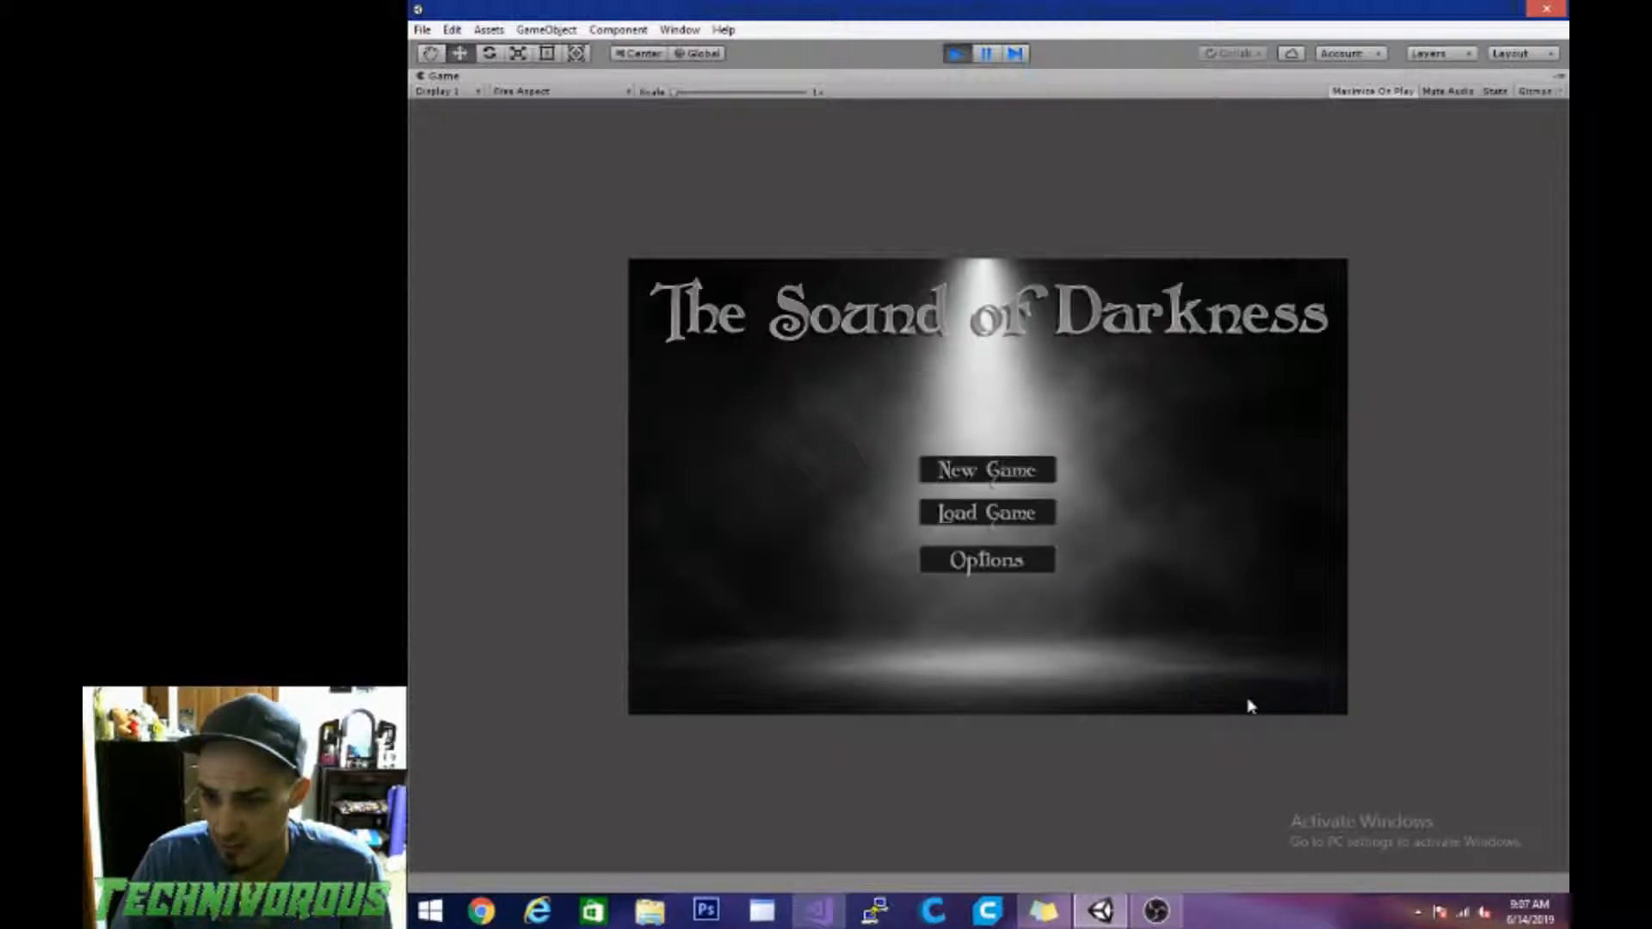
click(993, 515)
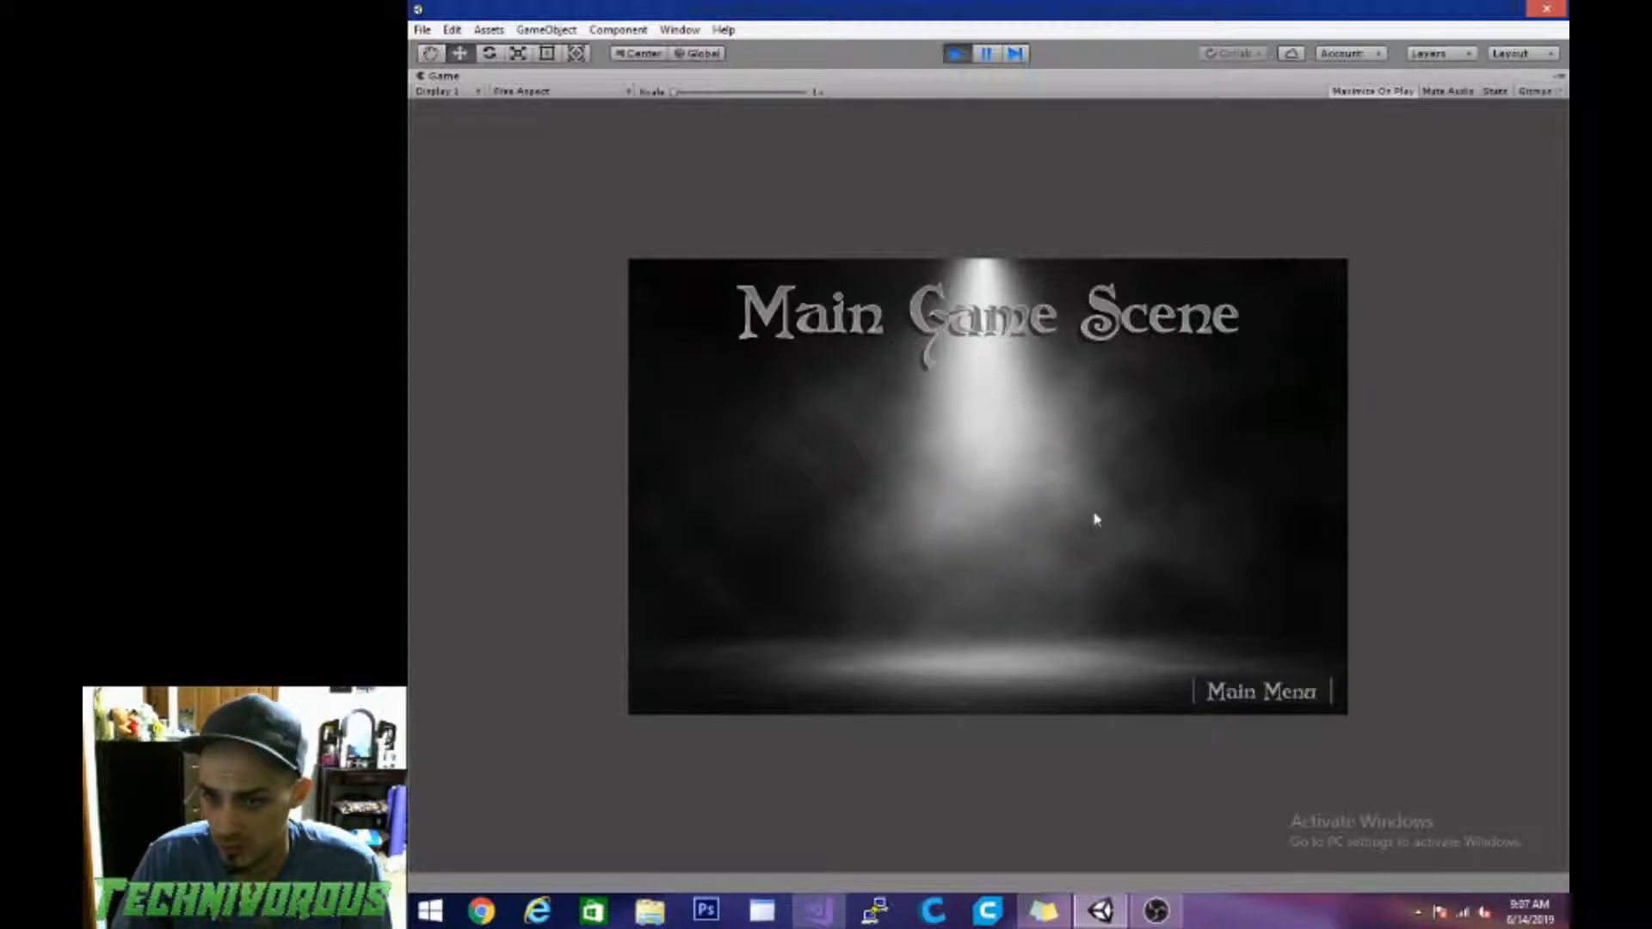
click(1227, 693)
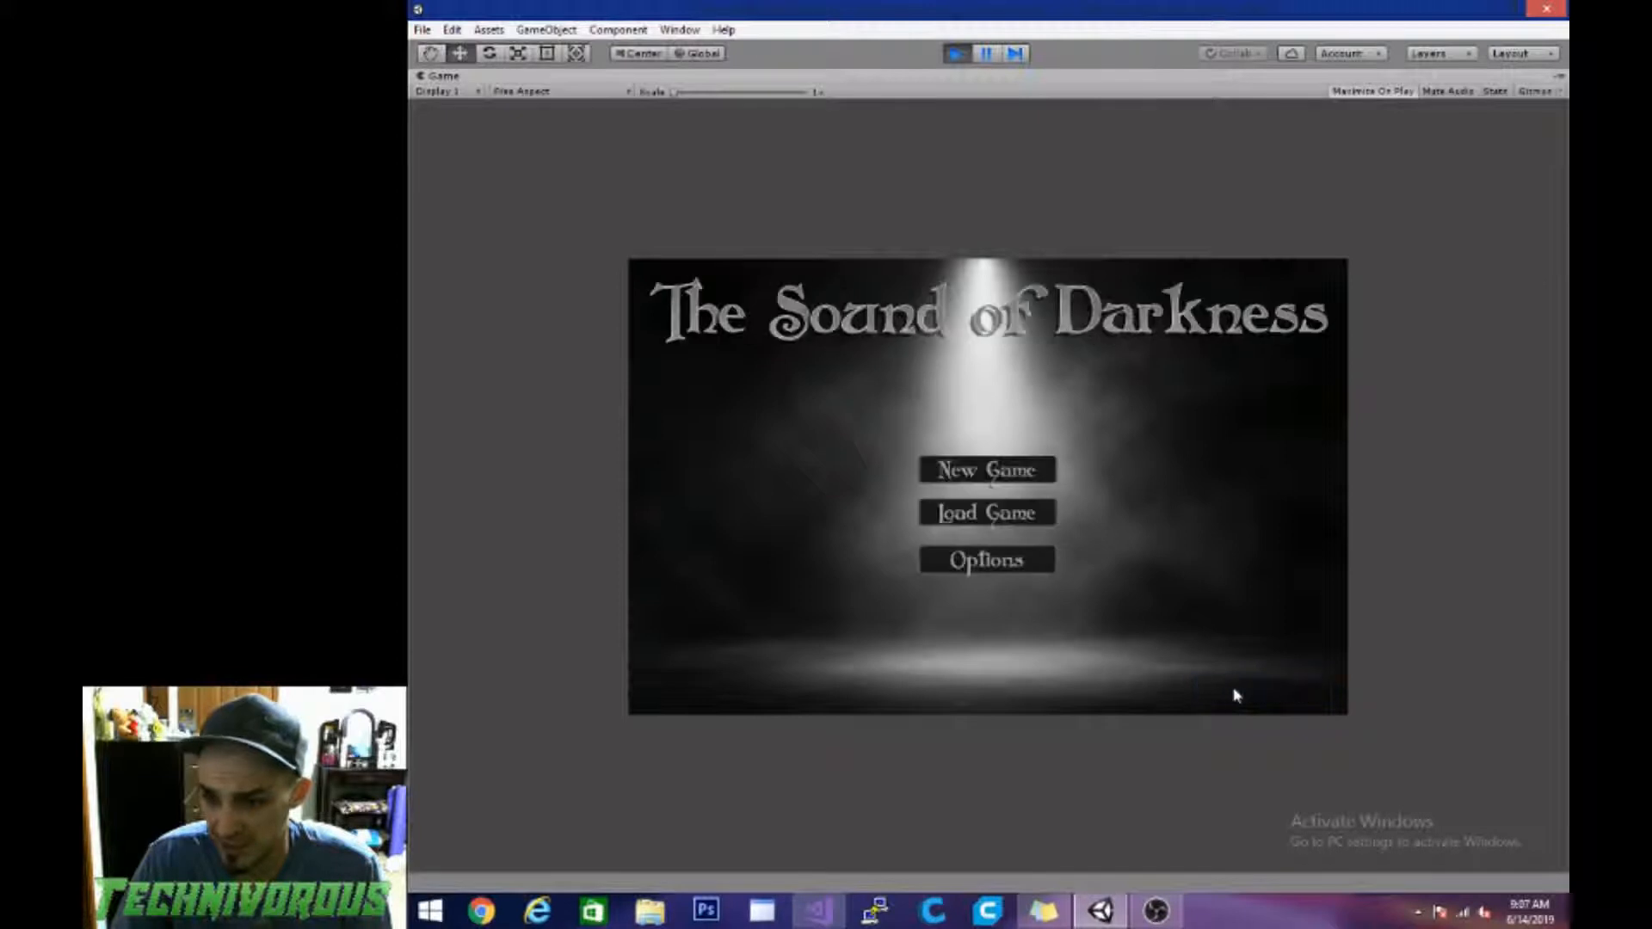
Step: Test Options, Load Game and New Game in turn, returning to the main menu after each, and stop the playtest
click(969, 564)
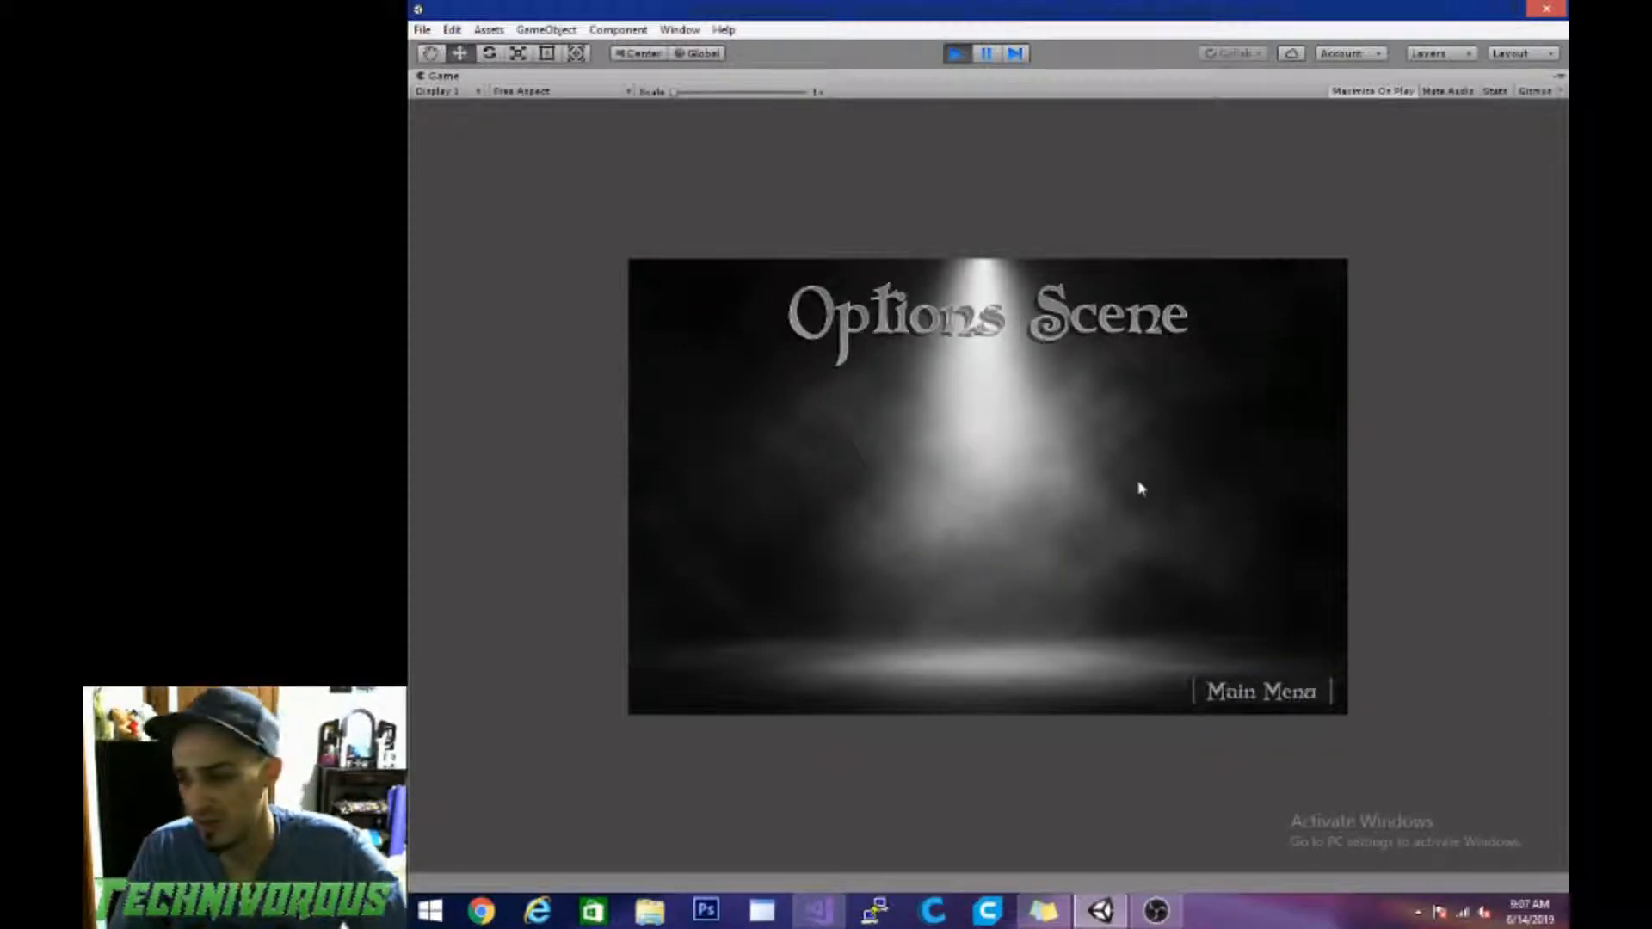
click(985, 516)
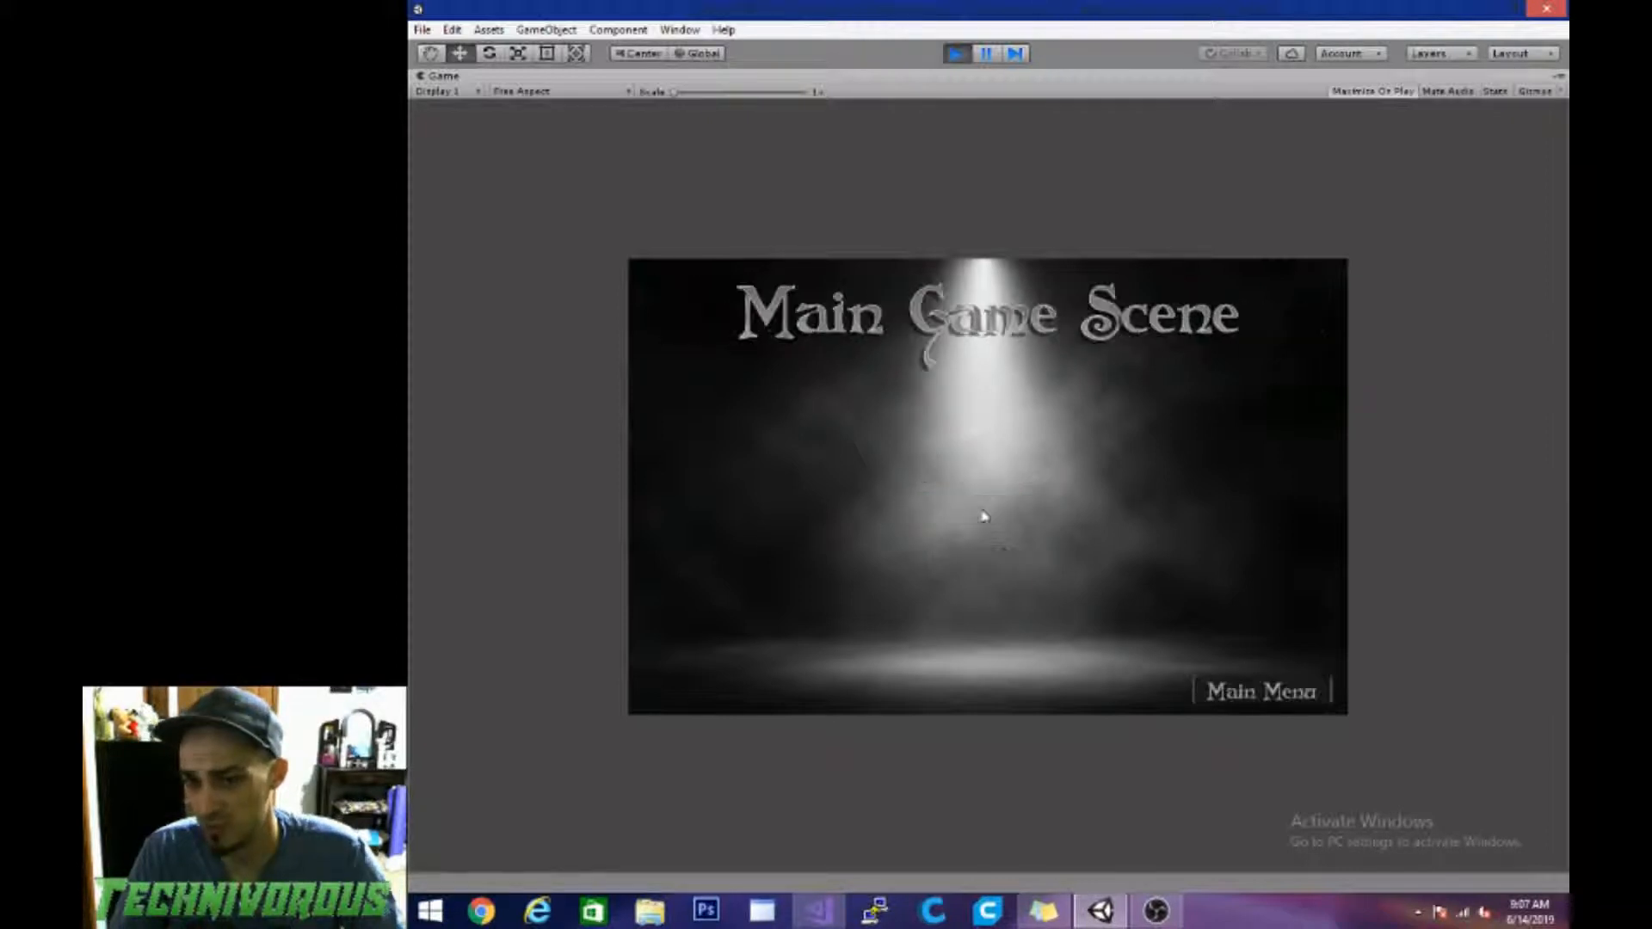
click(977, 480)
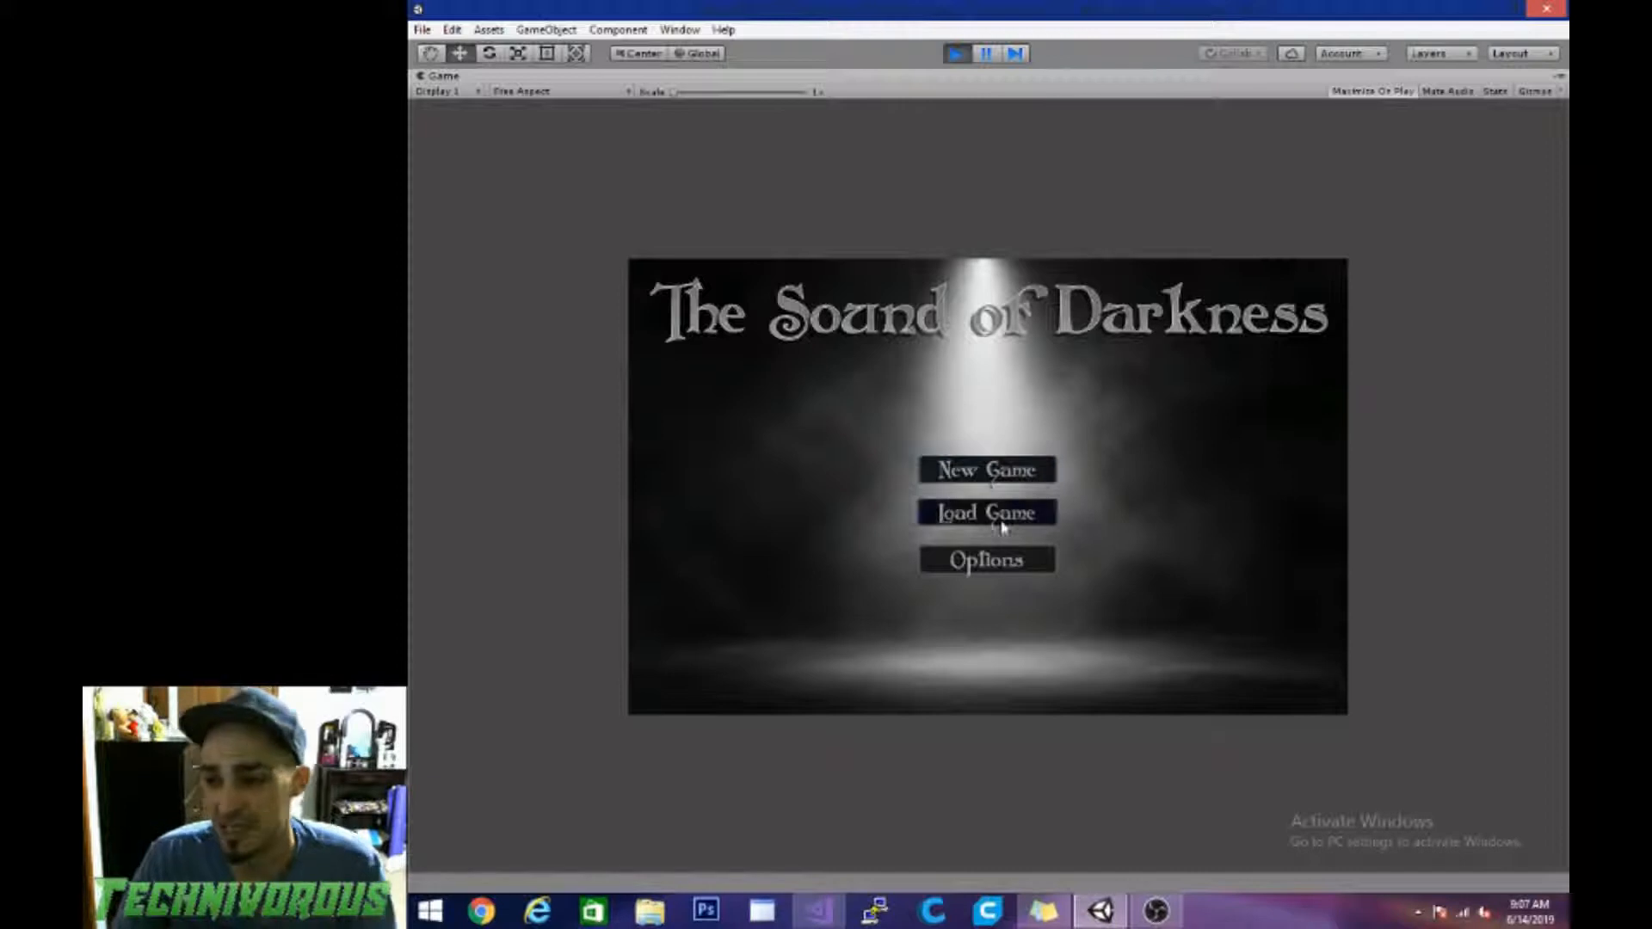
click(957, 54)
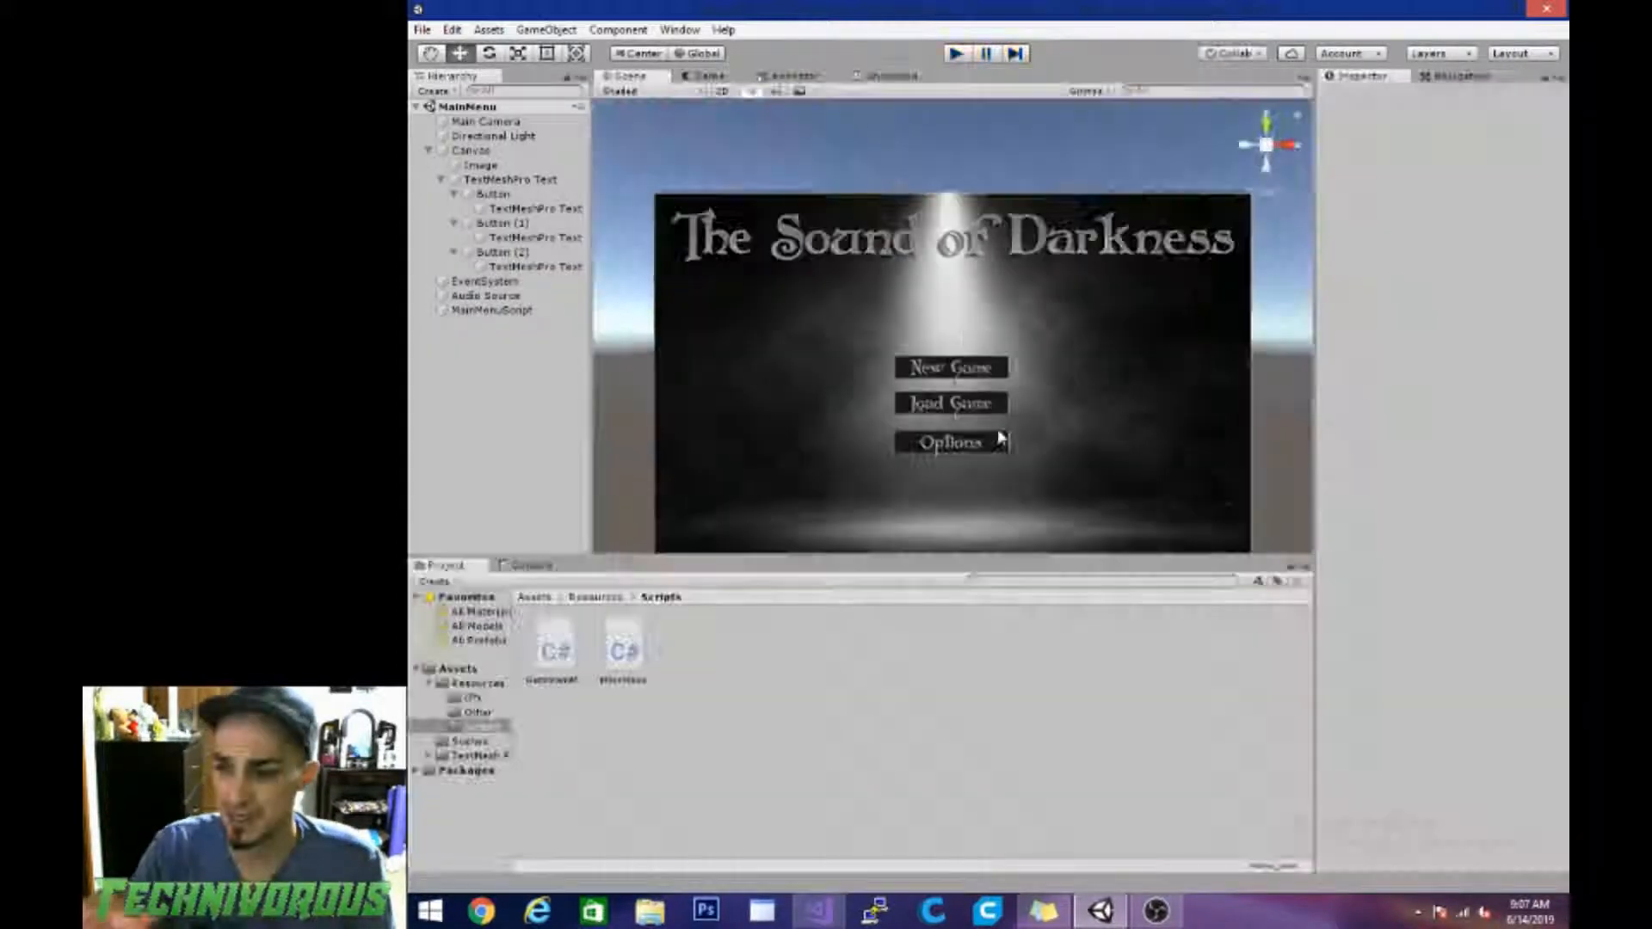